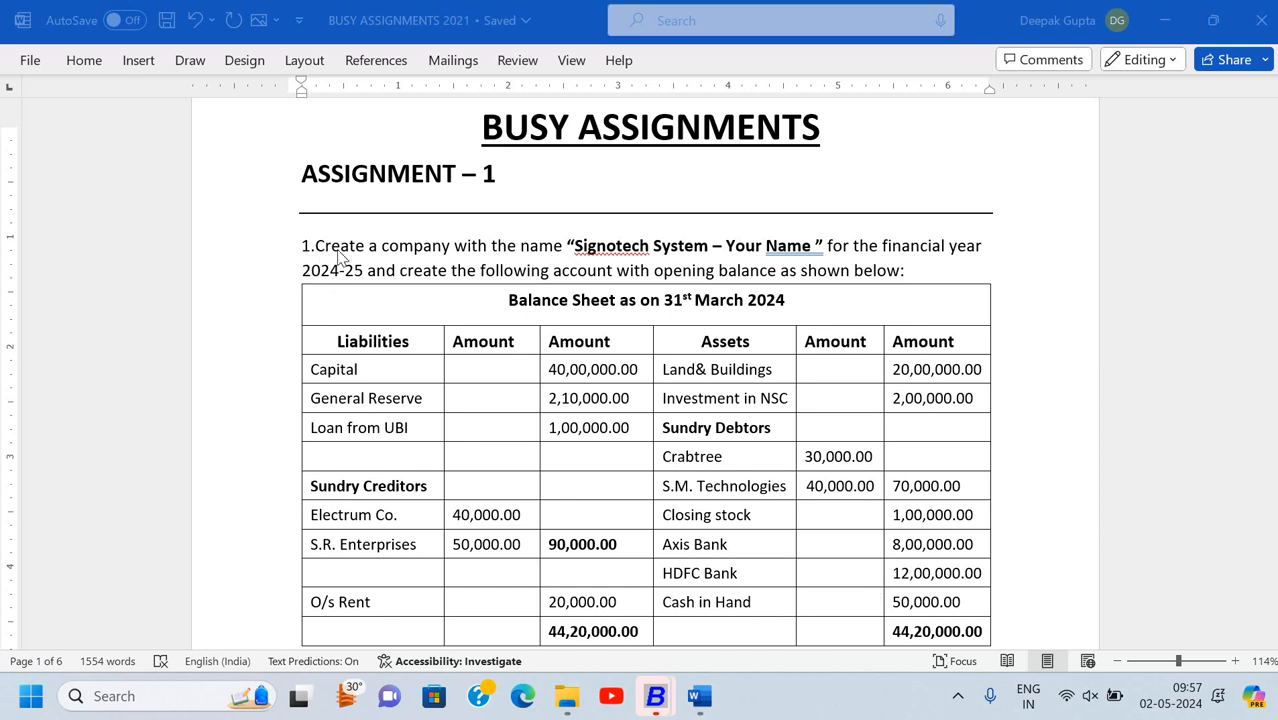
# Bring BUSY 21 forward, dismiss the financial-year message and start creating a new company
pyautogui.scroll(-1, 340, 258)
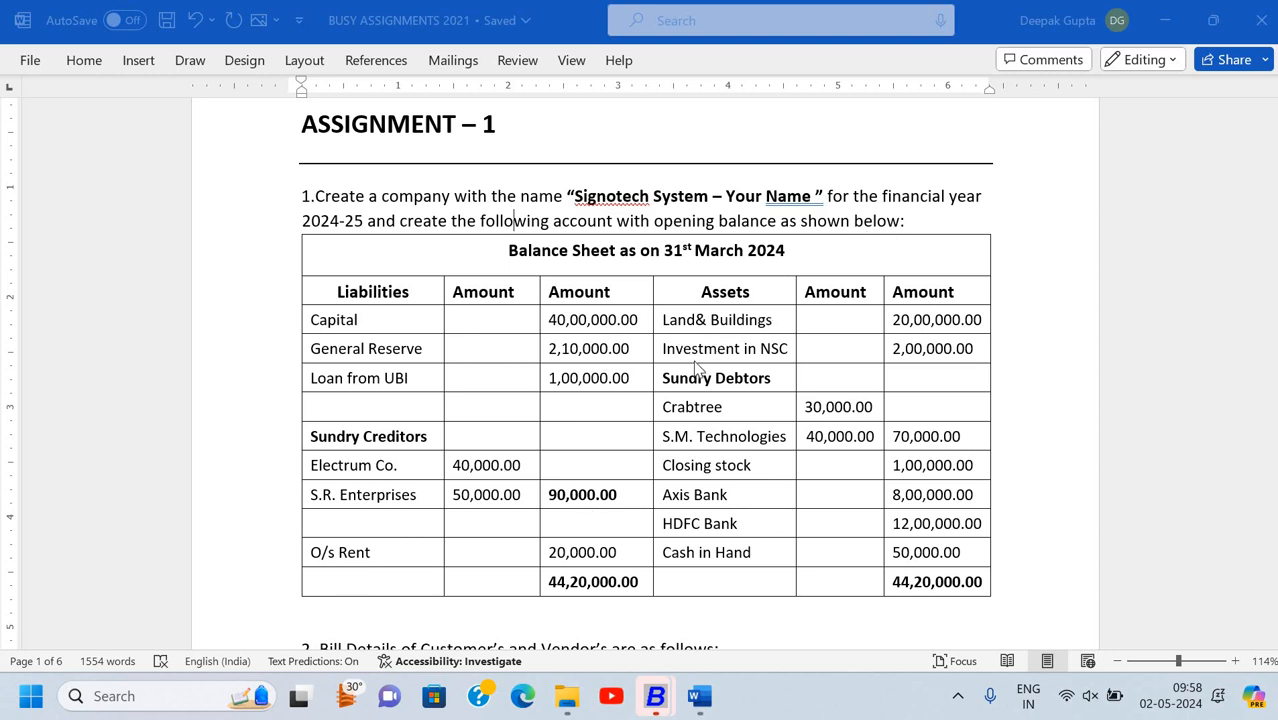
pyautogui.click(699, 696)
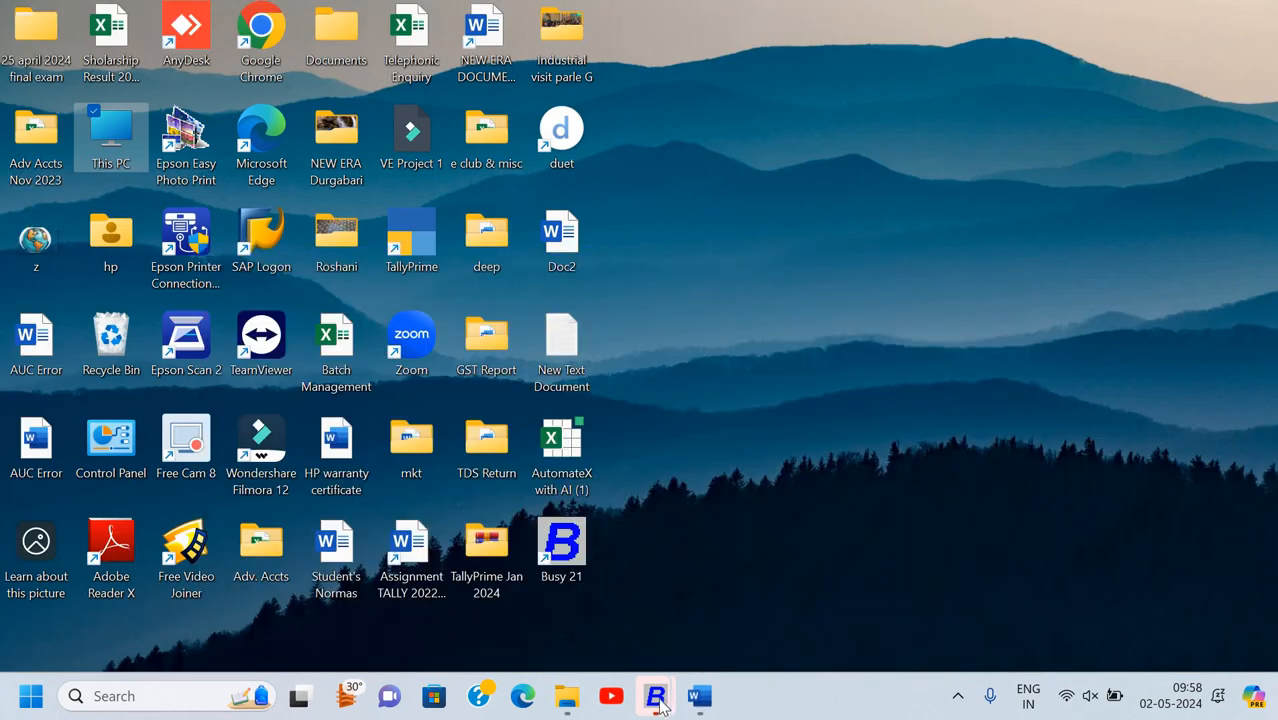
pyautogui.click(655, 696)
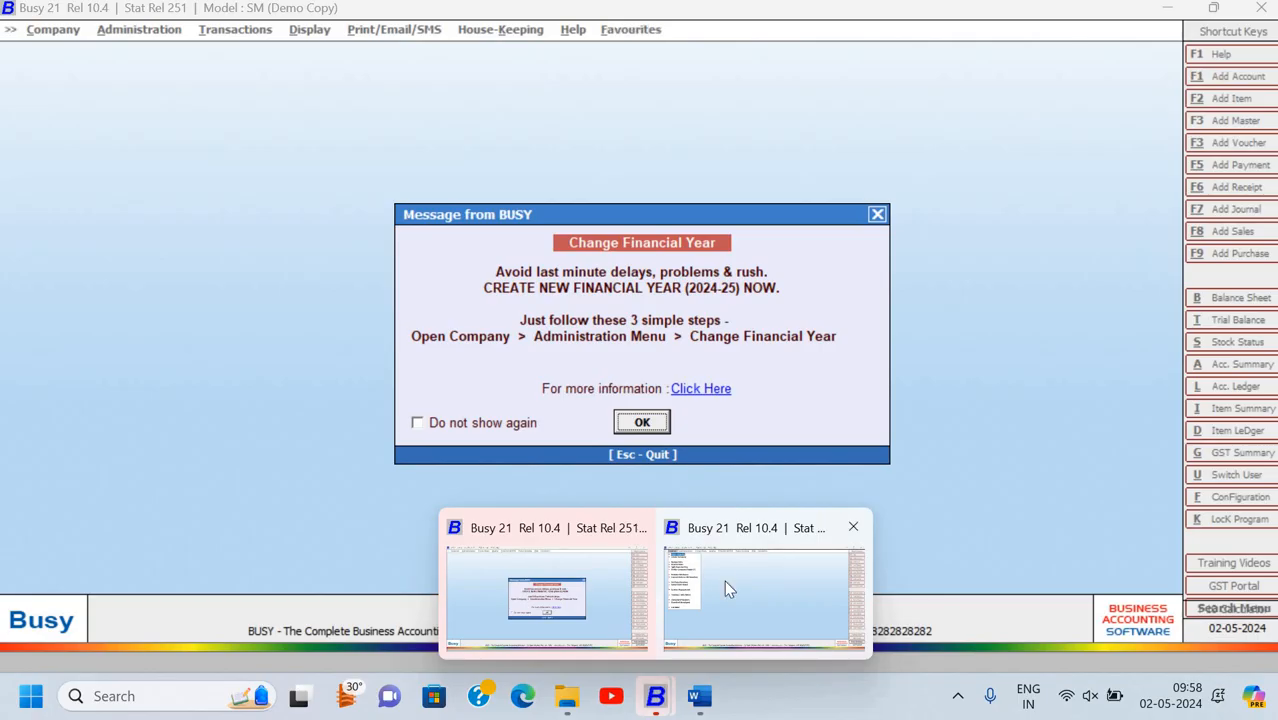
pyautogui.press('Escape')
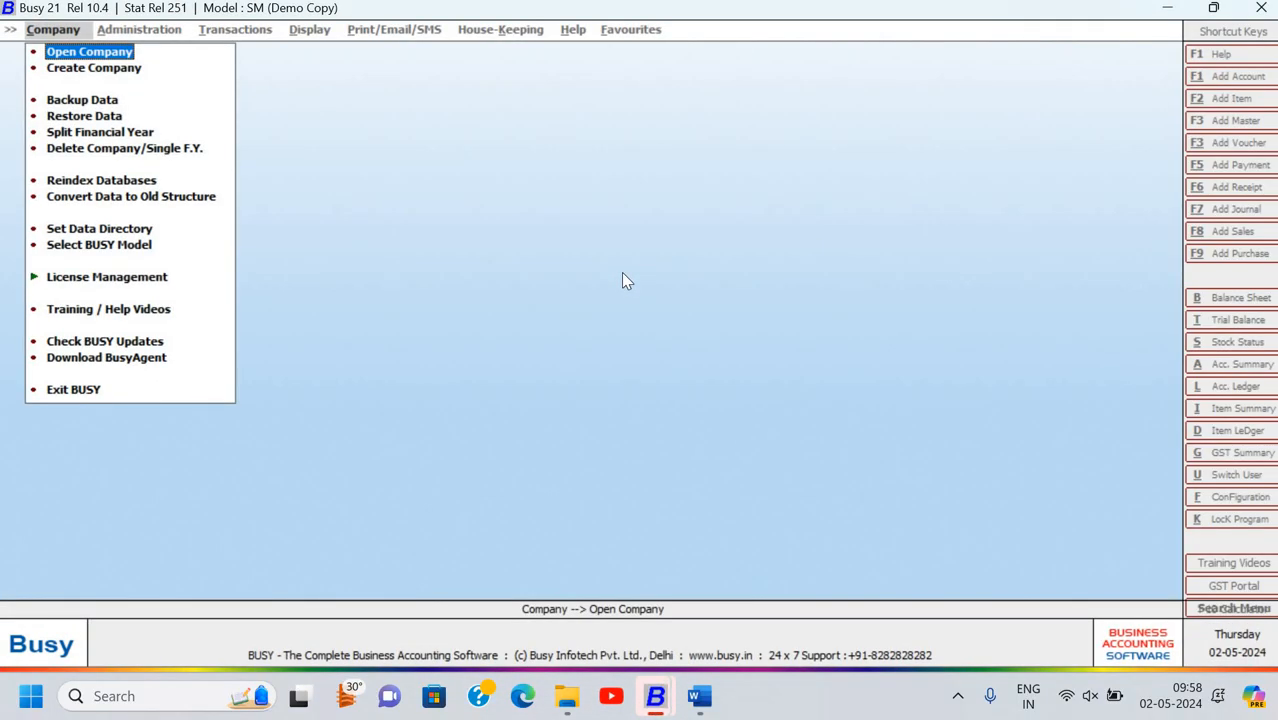
pyautogui.press('Down')
pyautogui.press('Down')
pyautogui.press('Up')
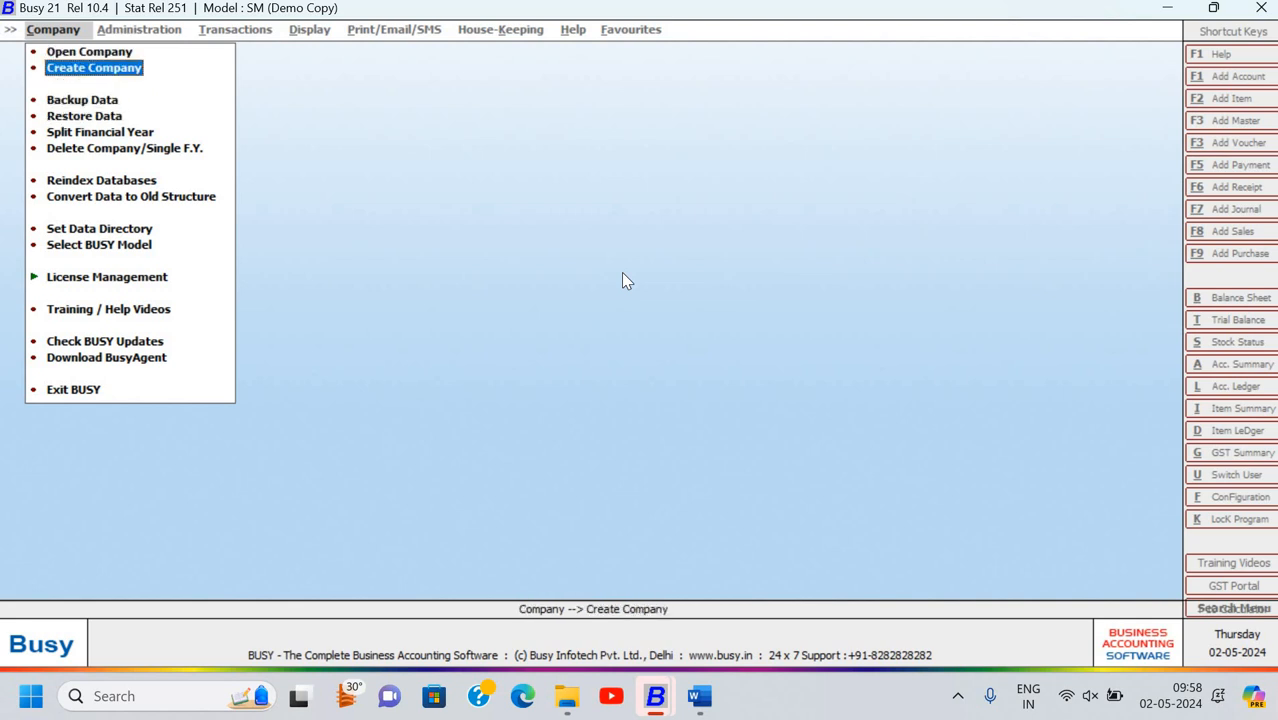
pyautogui.press('Return')
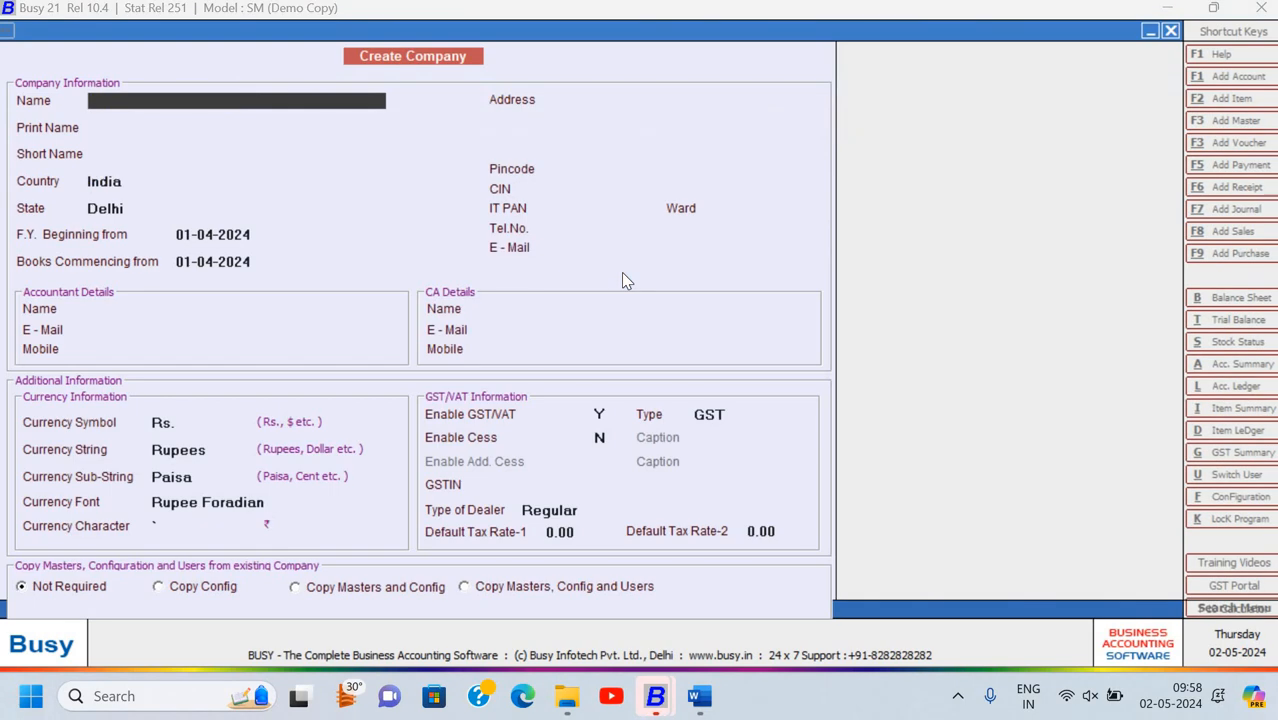
# Name the company 'Signotech System - ' plus the student's name, short name SSC, India, Delhi
pyautogui.hotkey('alt', 'Tab')
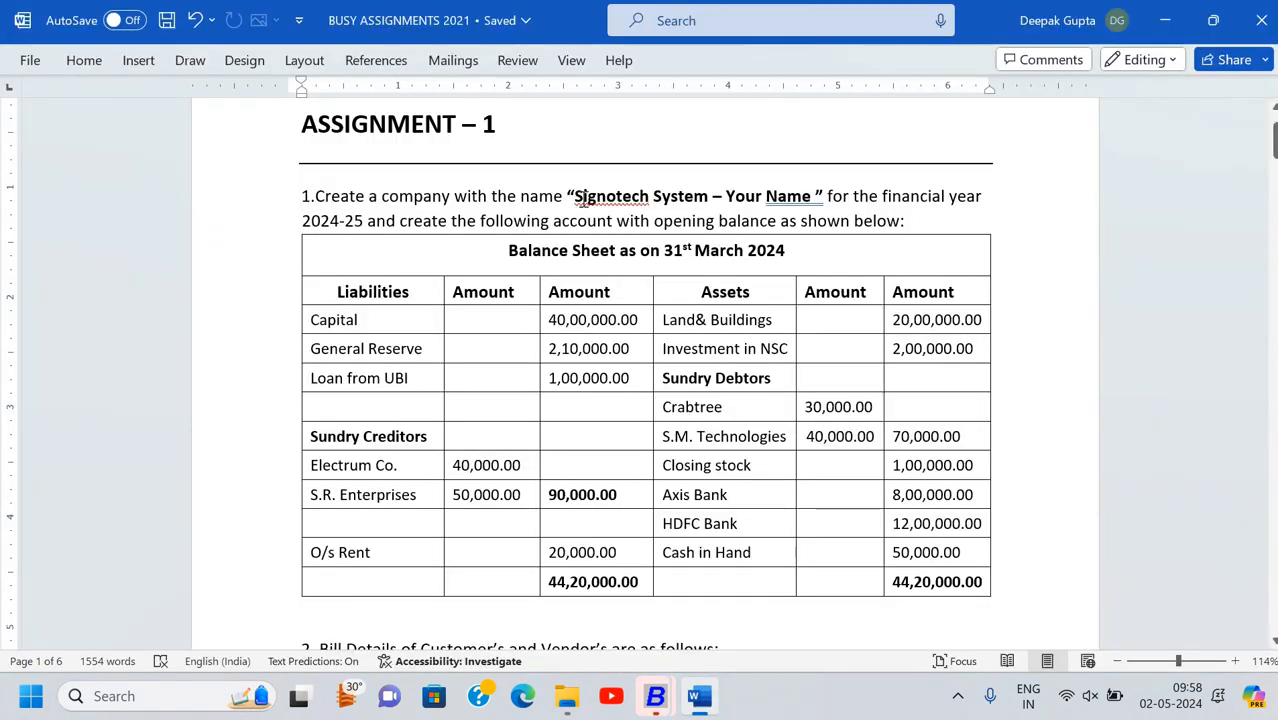
pyautogui.moveTo(708, 196); pyautogui.dragTo(573, 196)
pyautogui.hotkey('ctrl', 'c')
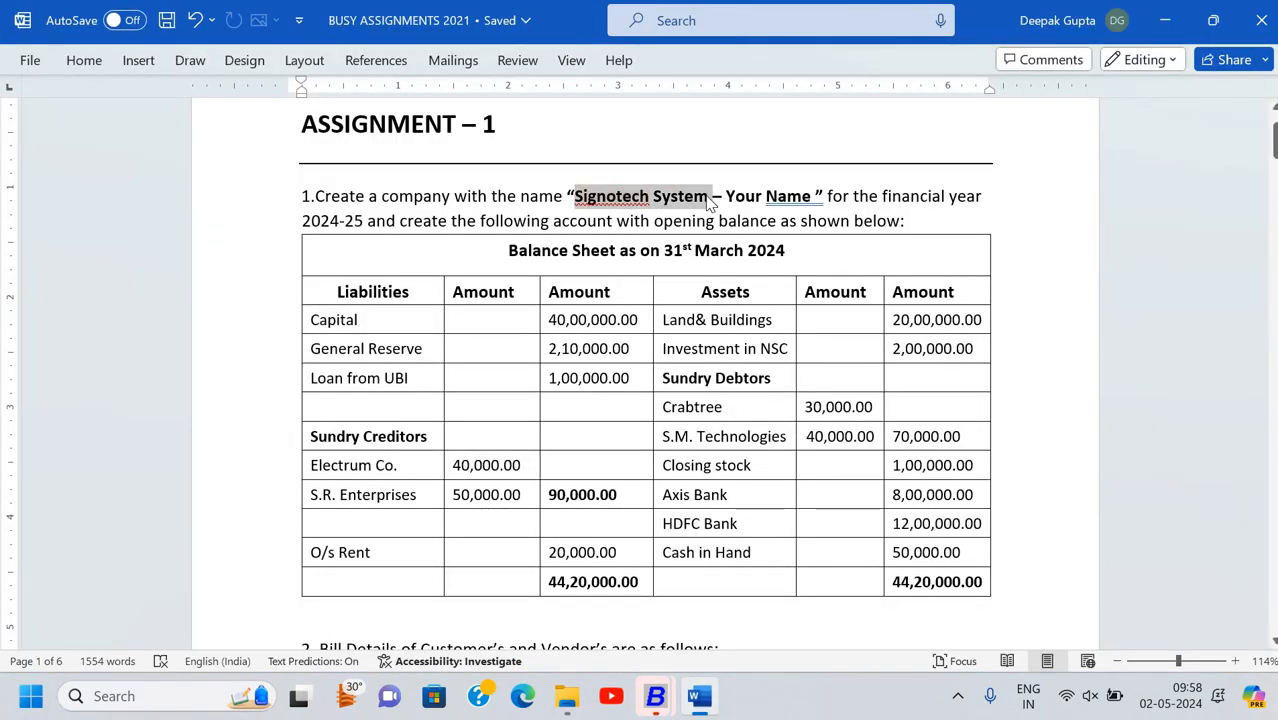
pyautogui.hotkey('alt', 'Tab')
pyautogui.hotkey('ctrl', 'v')
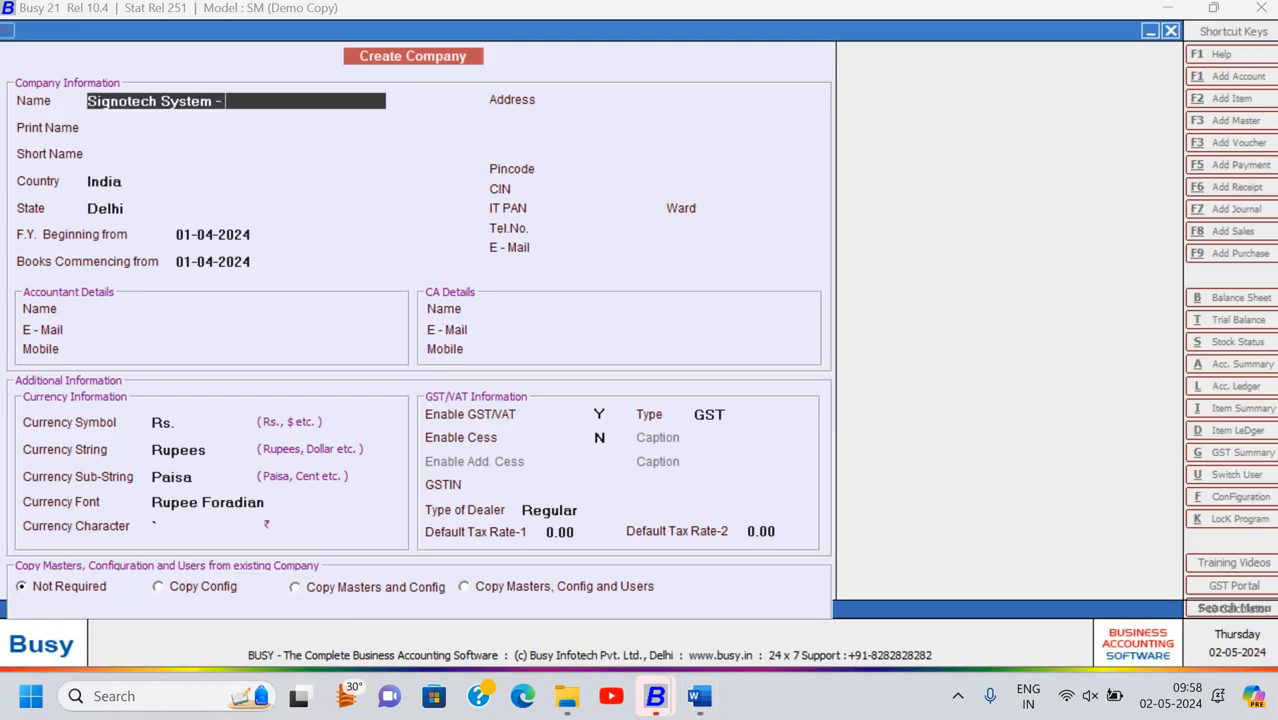
pyautogui.write('- Chelsi')
pyautogui.press('Return')
pyautogui.press('Return')
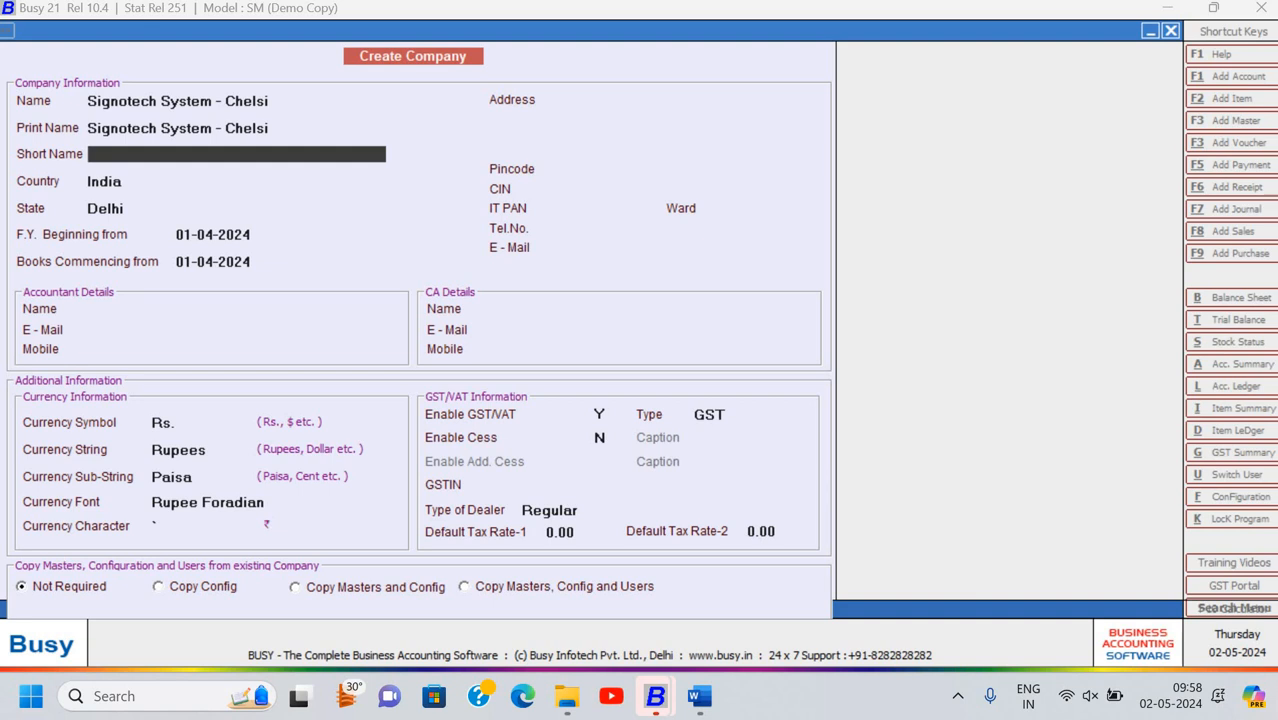
pyautogui.write('SSC')
pyautogui.press('Return')
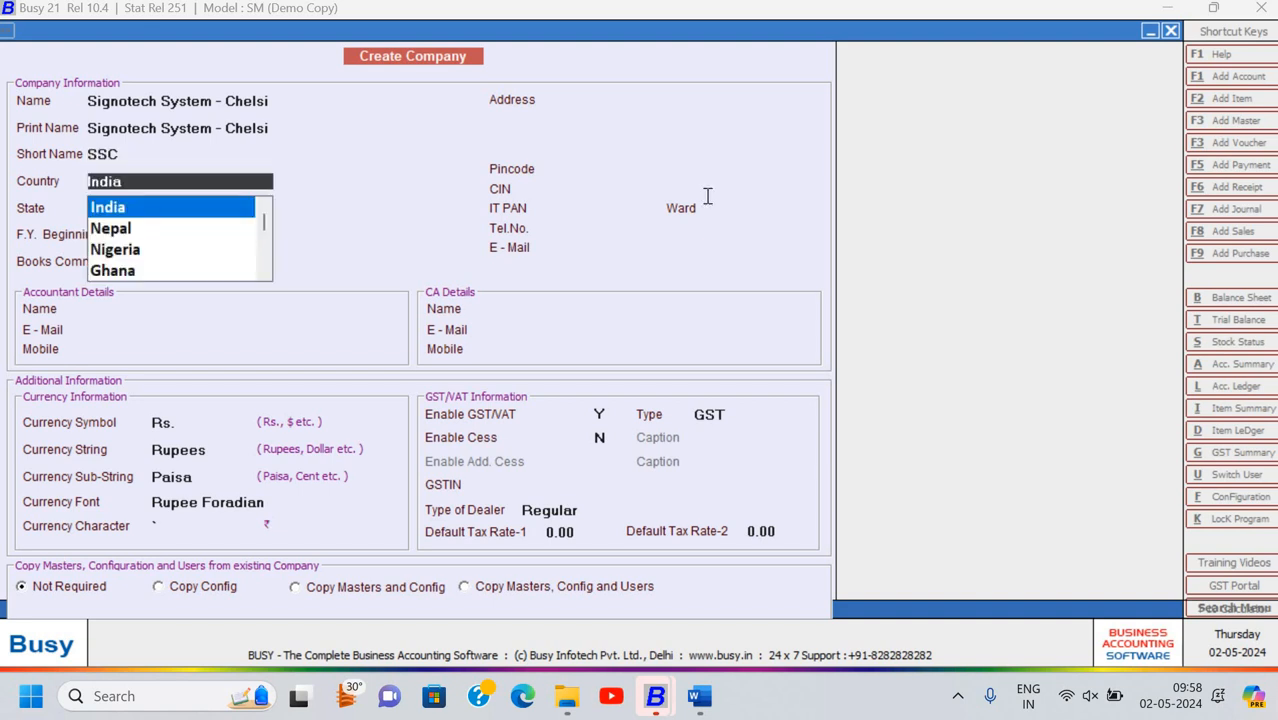
pyautogui.press('Return')
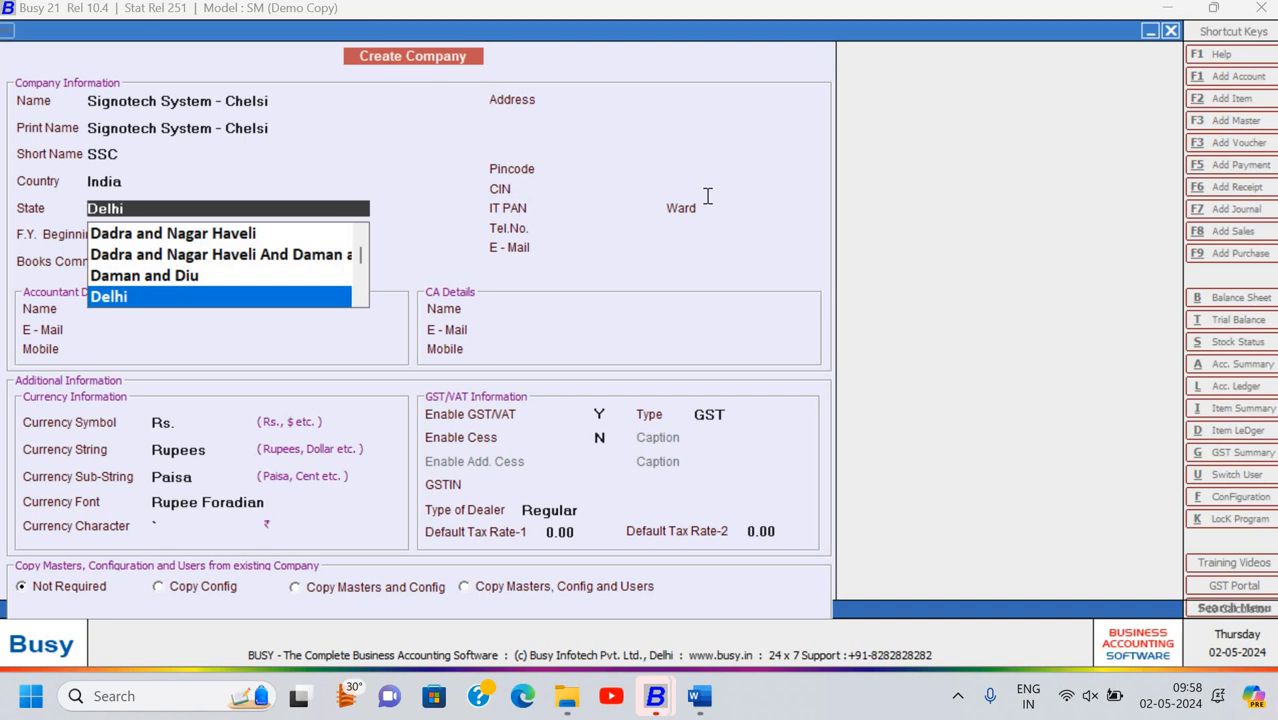
pyautogui.press('Return')
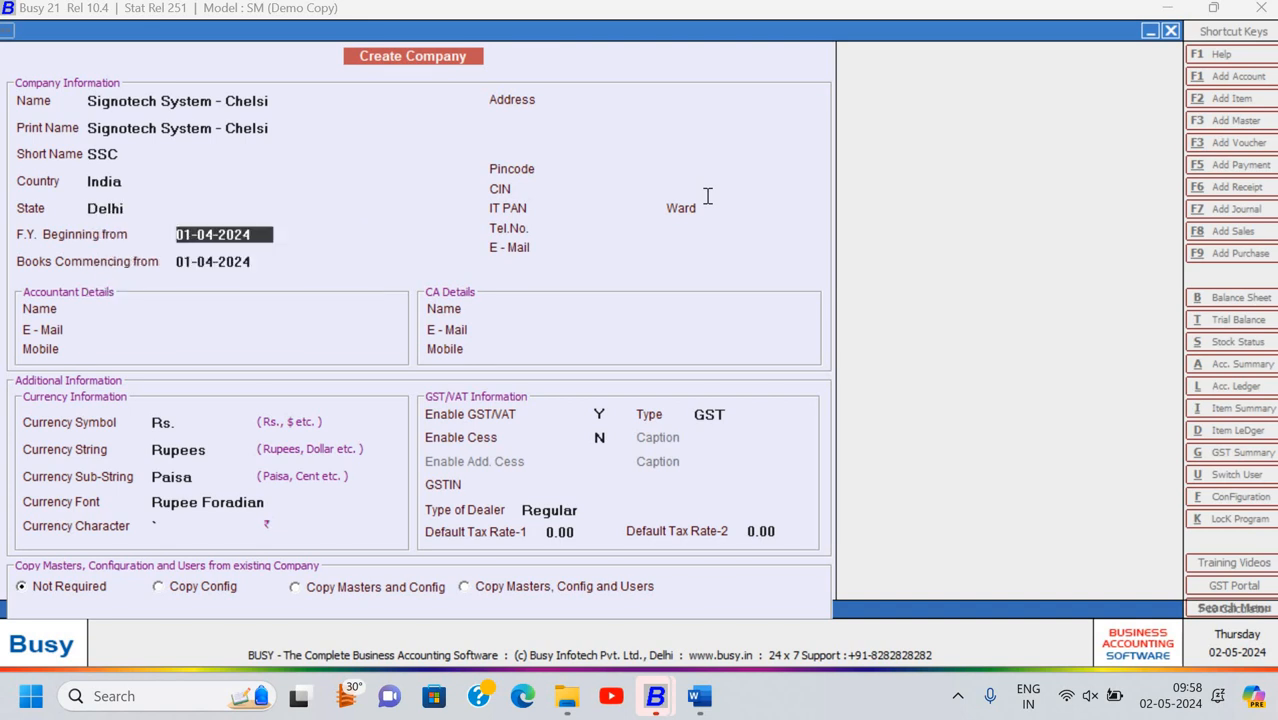
pyautogui.hotkey('alt', 'Tab')
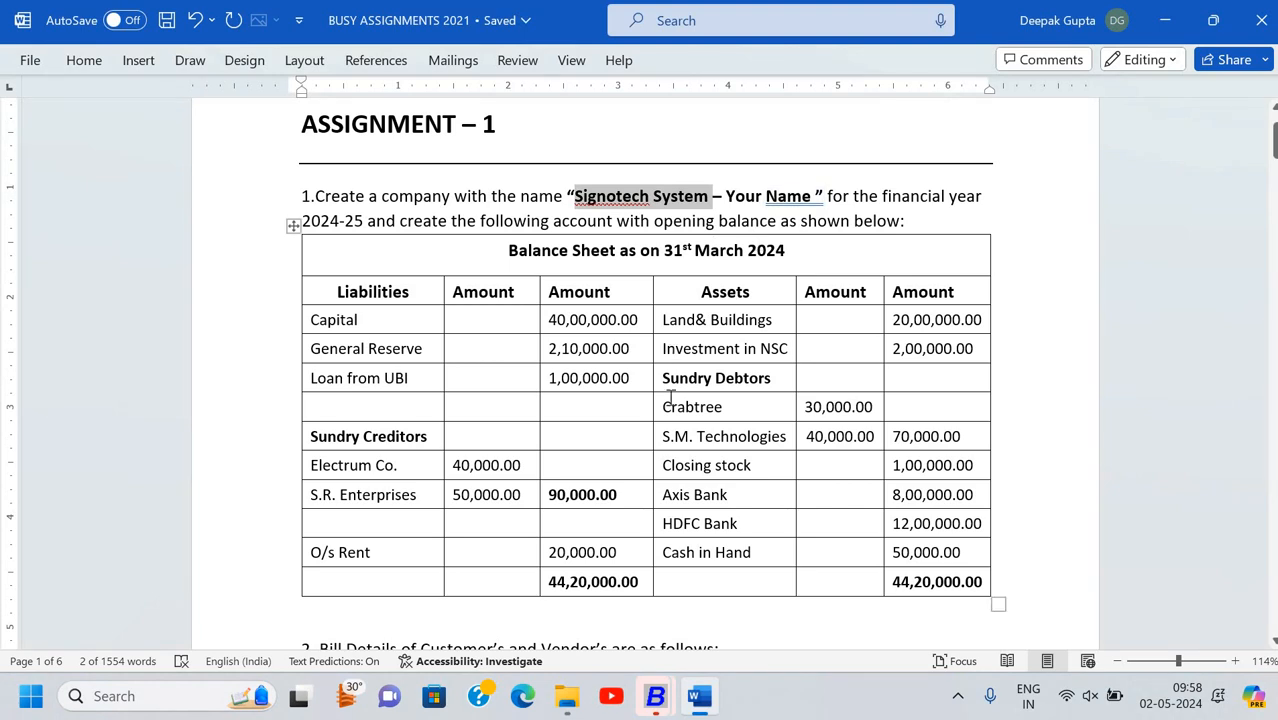
pyautogui.scroll(-10, 670, 397)
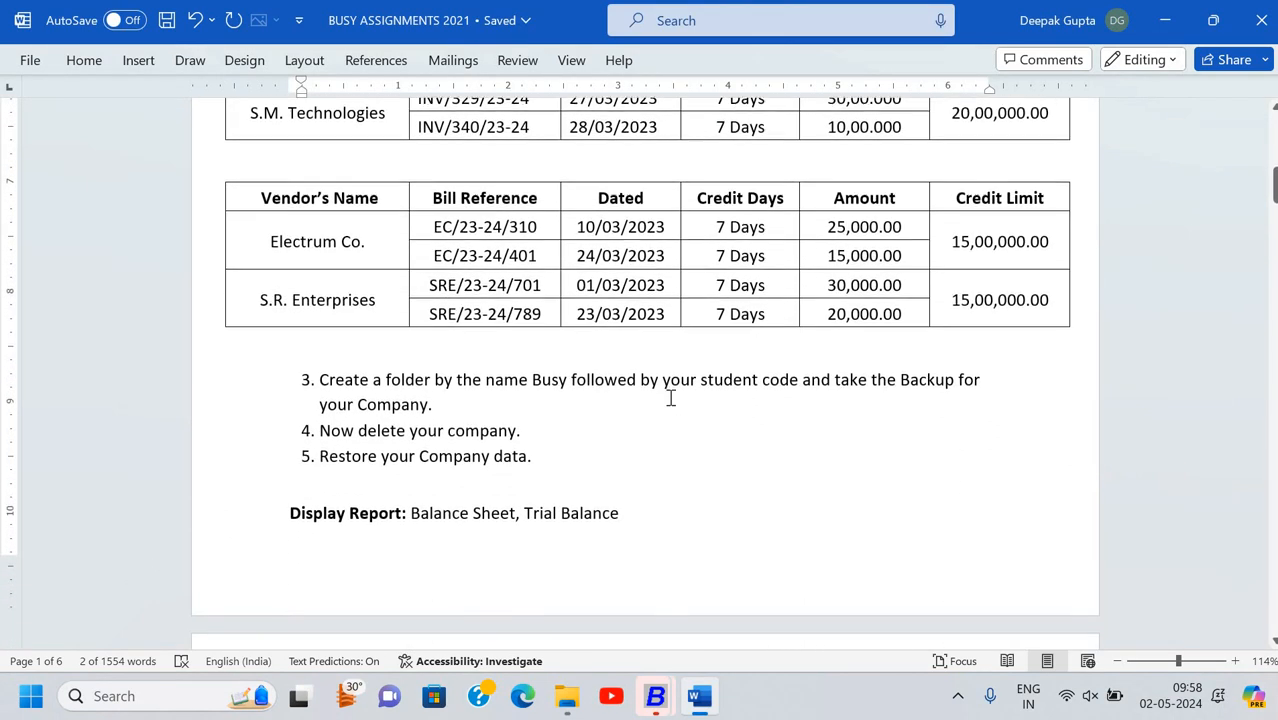
pyautogui.scroll(-15, 670, 397)
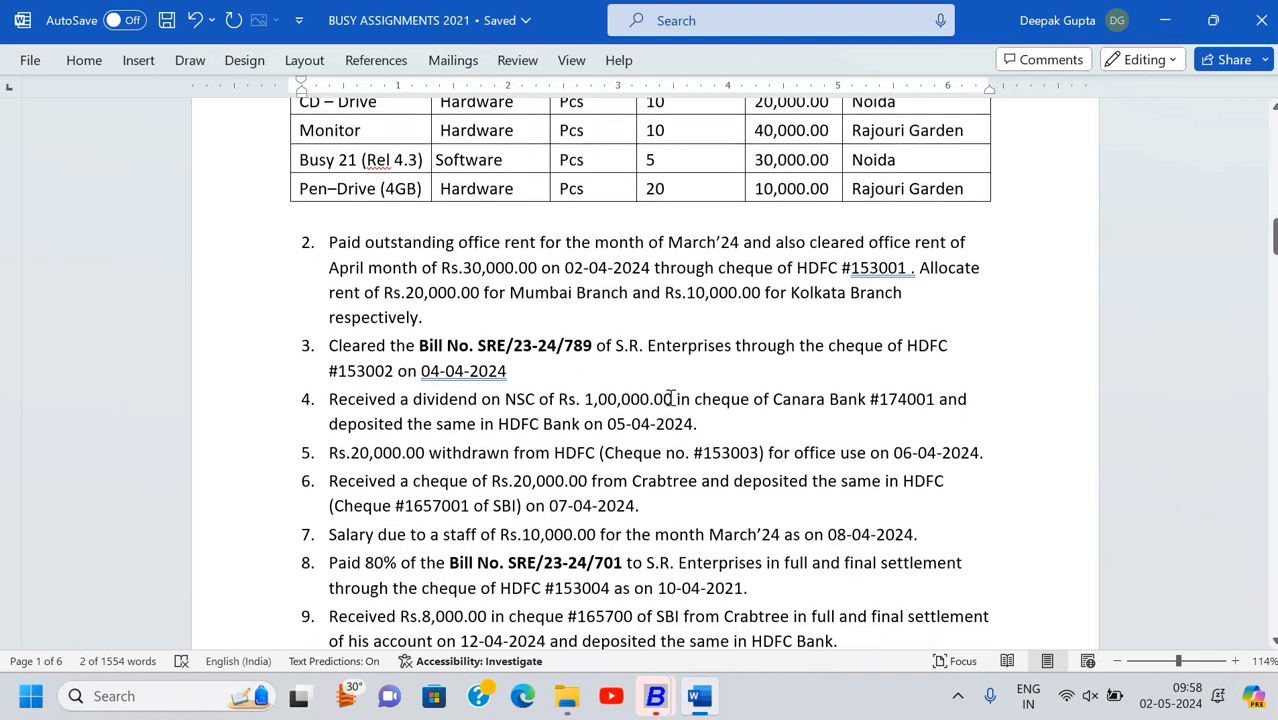
pyautogui.scroll(-5, 670, 397)
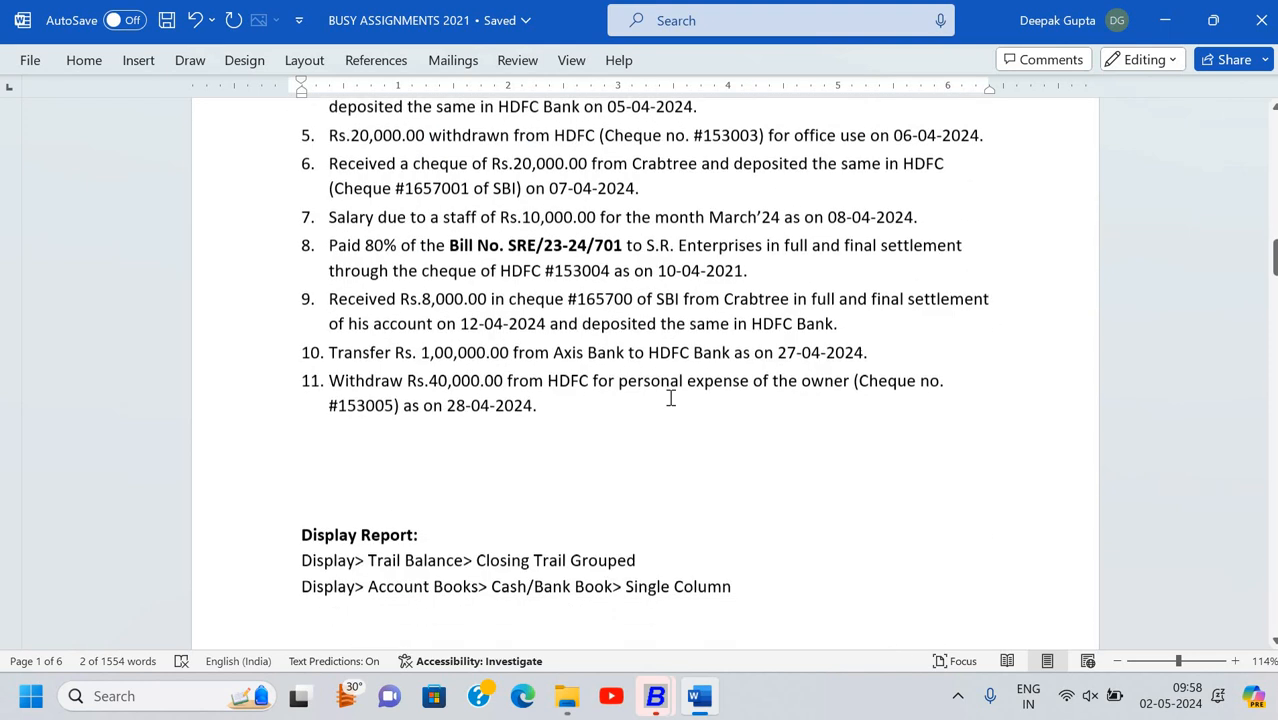
pyautogui.scroll(-10, 670, 397)
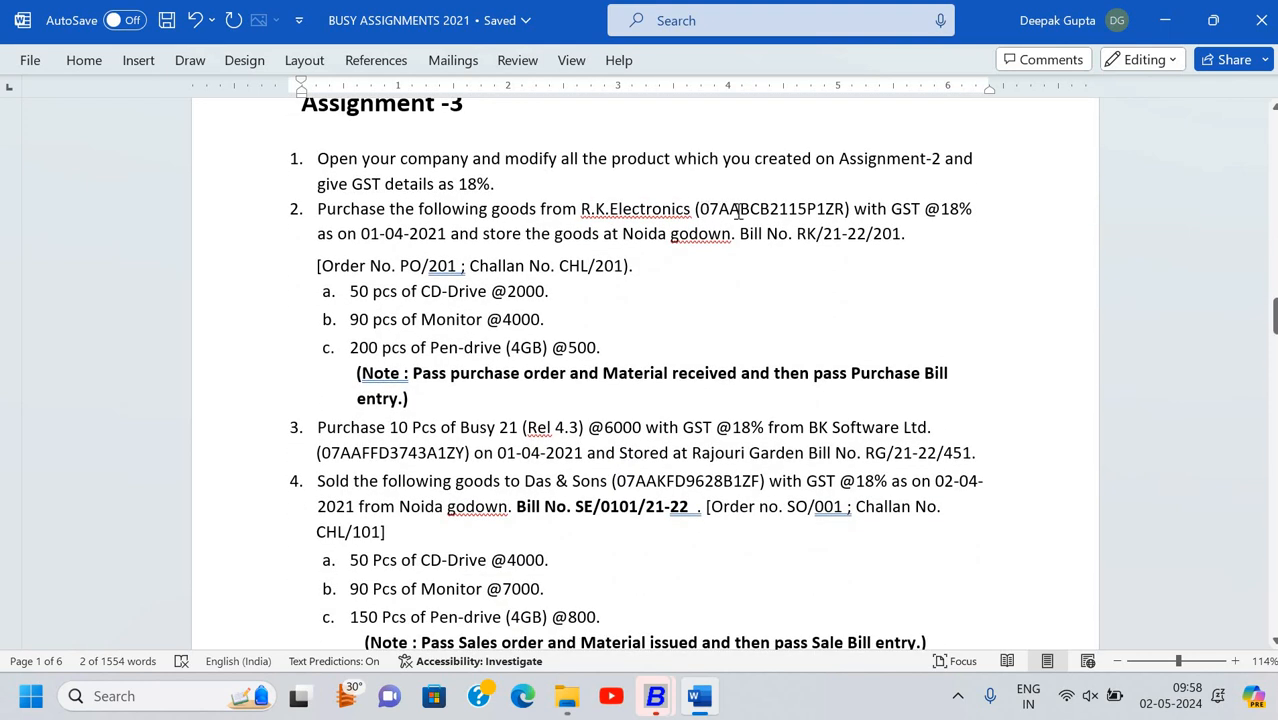
pyautogui.doubleClick(738, 212)
pyautogui.scroll(10, 738, 216)
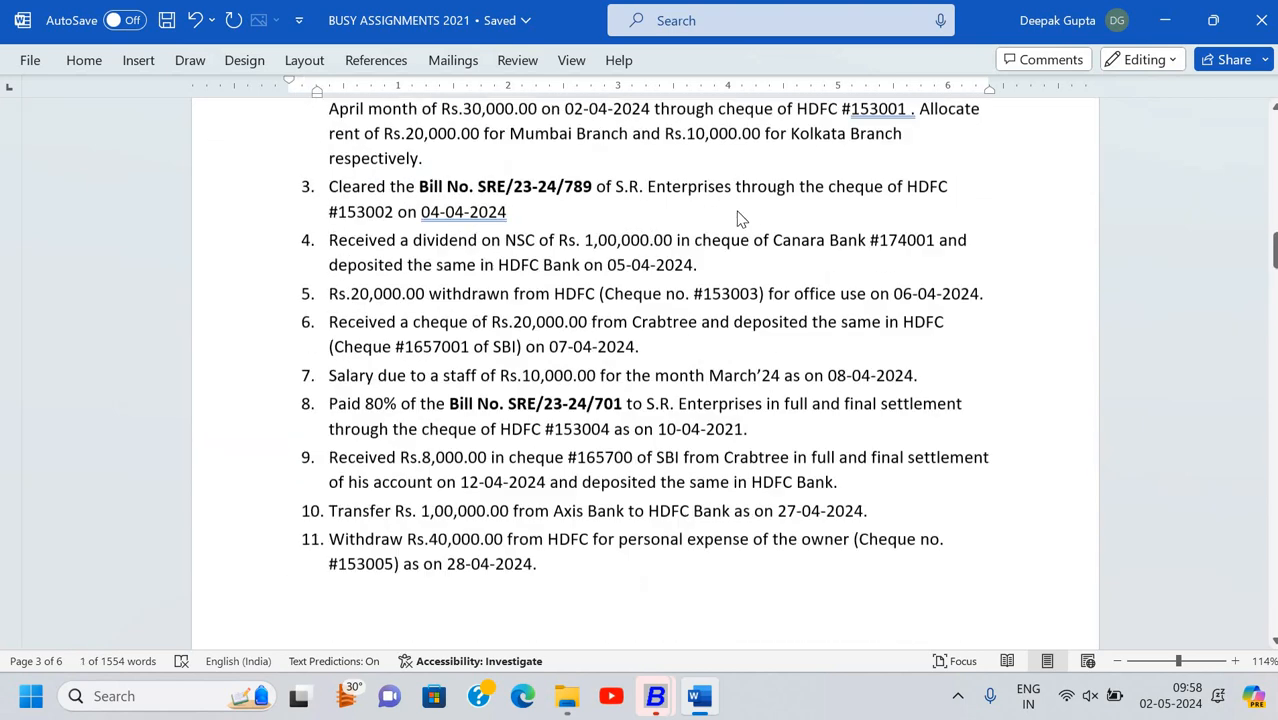
pyautogui.scroll(15, 738, 214)
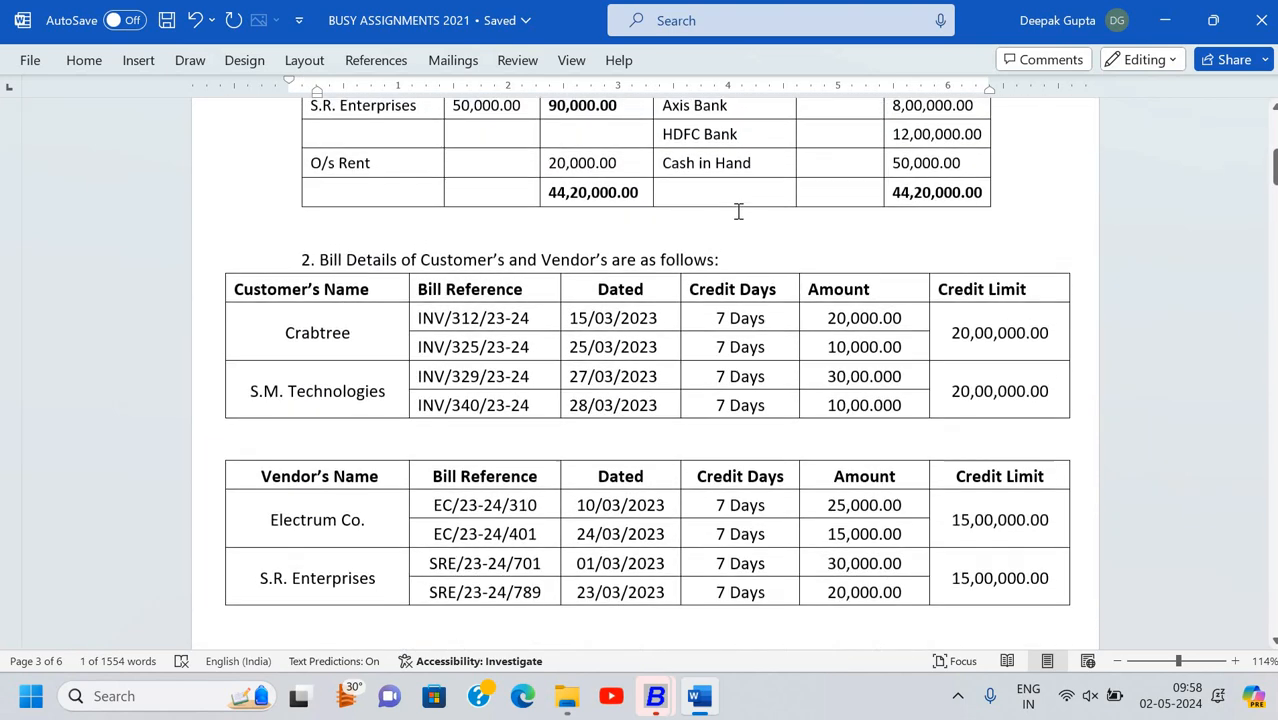
pyautogui.scroll(10, 738, 212)
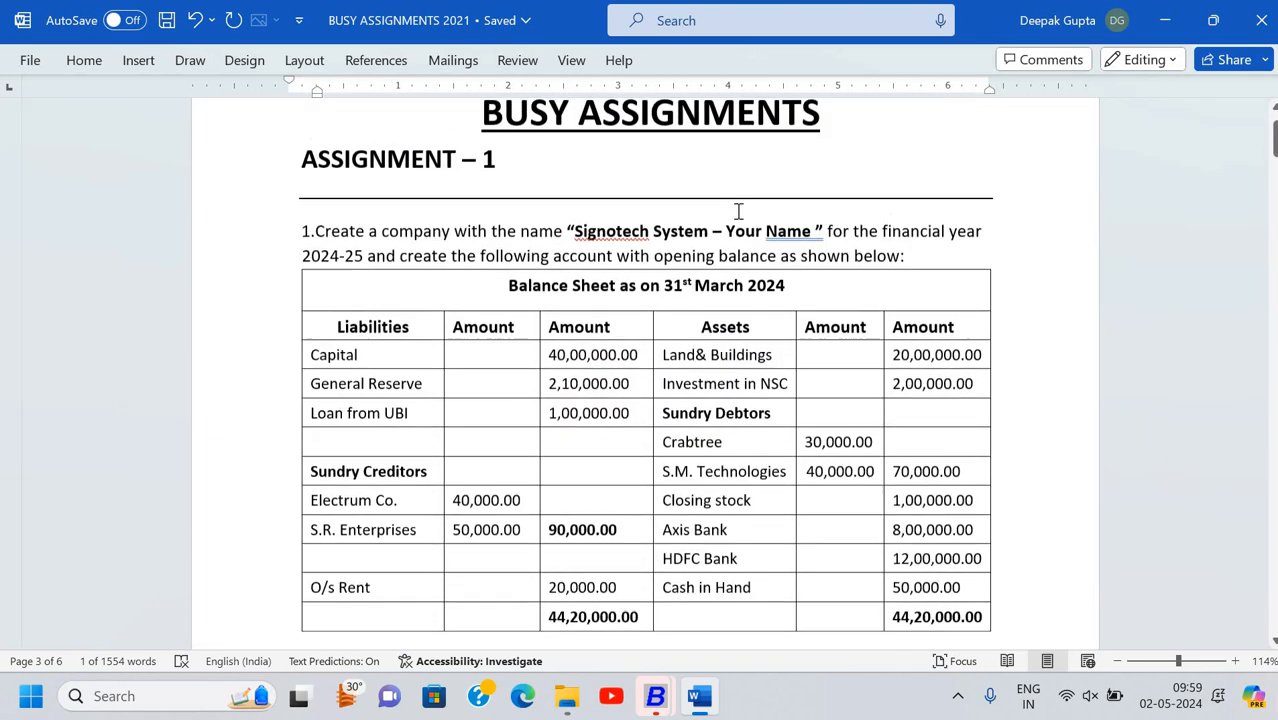
pyautogui.scroll(-2, 738, 212)
# Keep the 01-04-2024 financial year and book dates and enter address 'preetvihar, new delhi'
pyautogui.hotkey('alt', 'Tab')
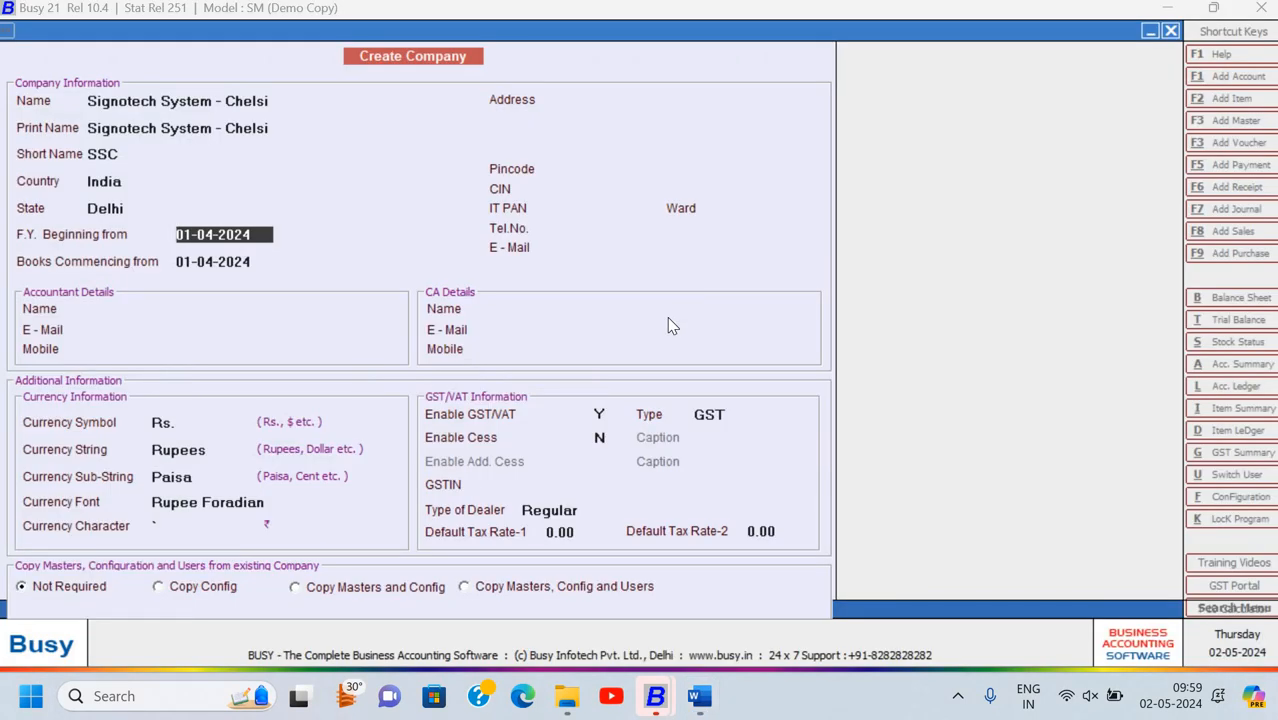
pyautogui.hotkey('alt', 'Tab')
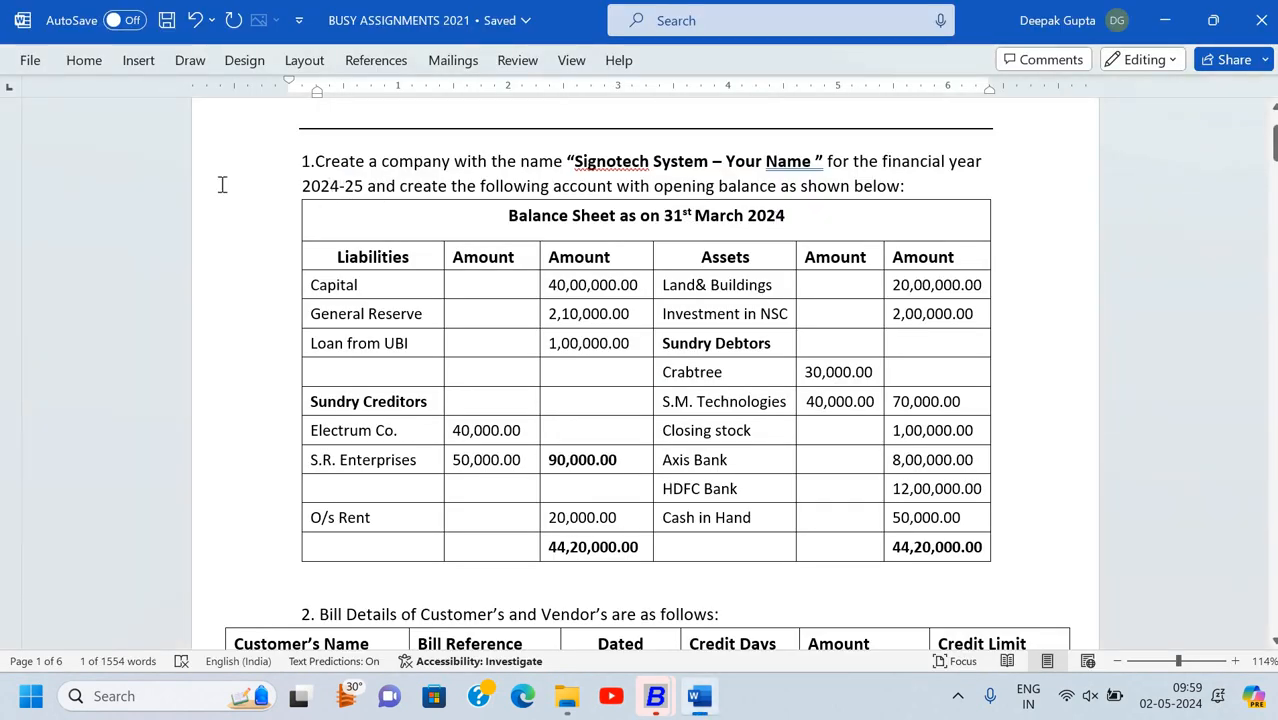
pyautogui.hotkey('alt', 'Tab')
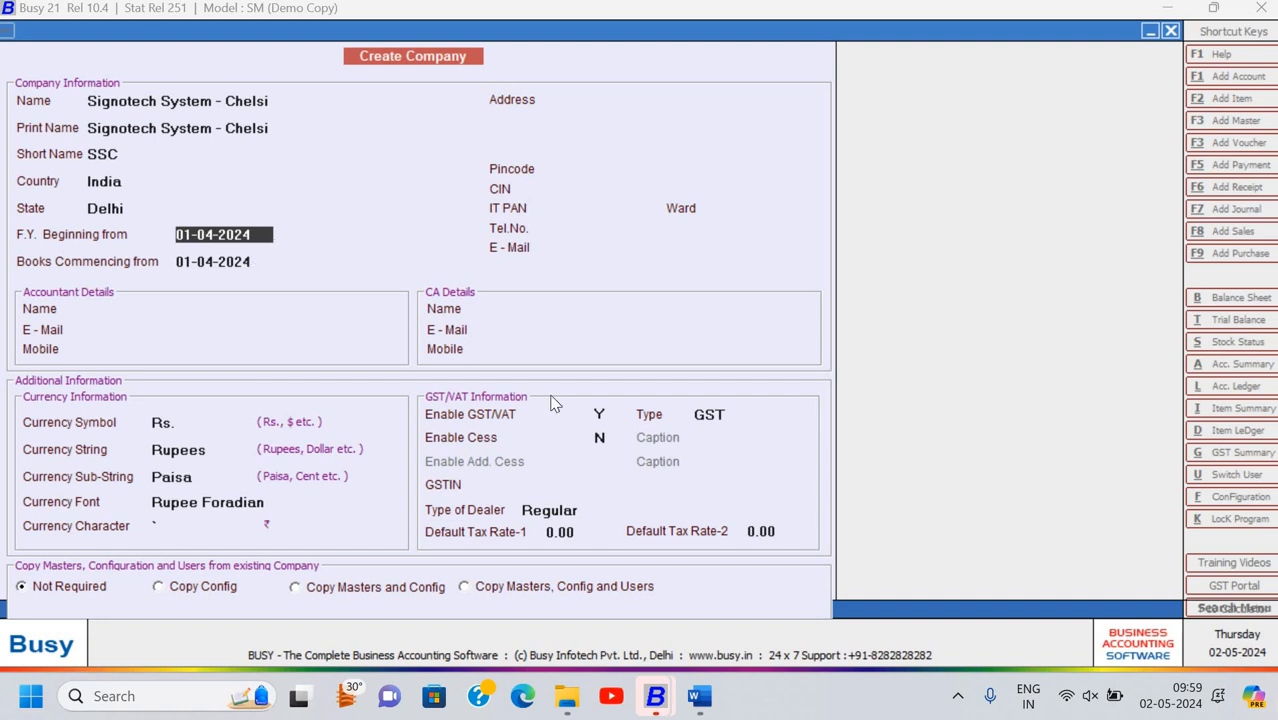
pyautogui.press('Return')
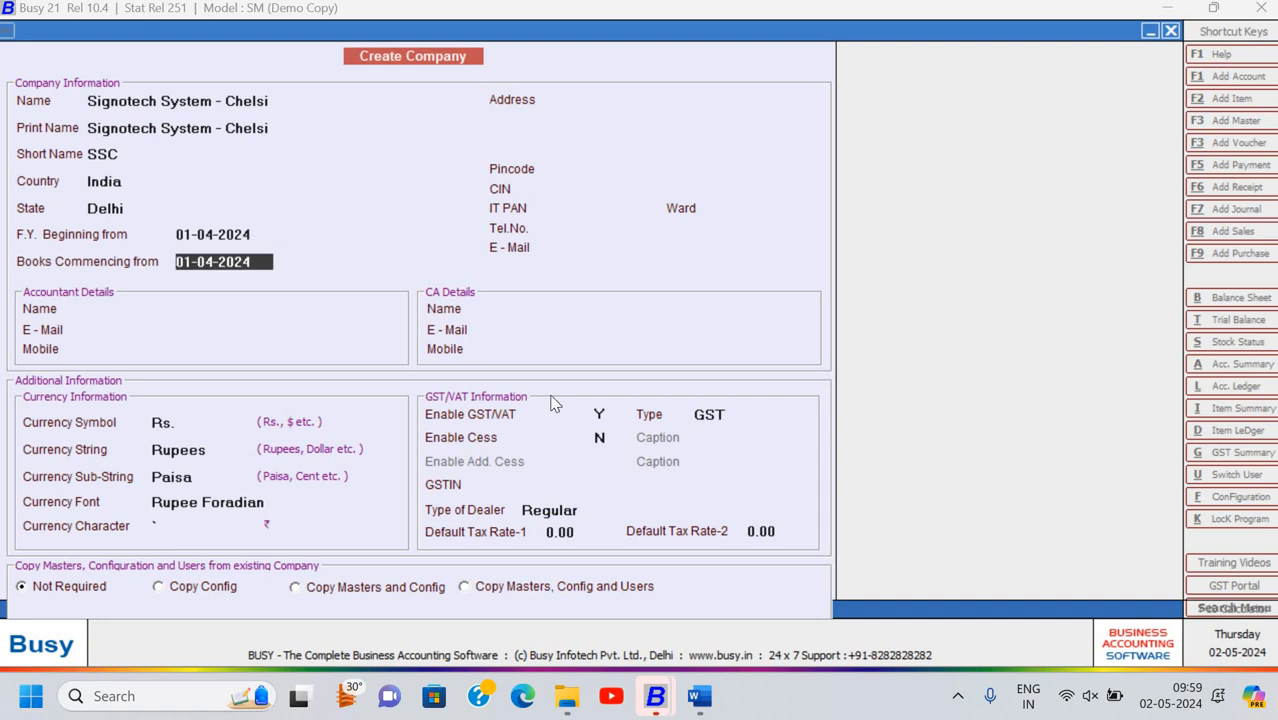
pyautogui.press('Return')
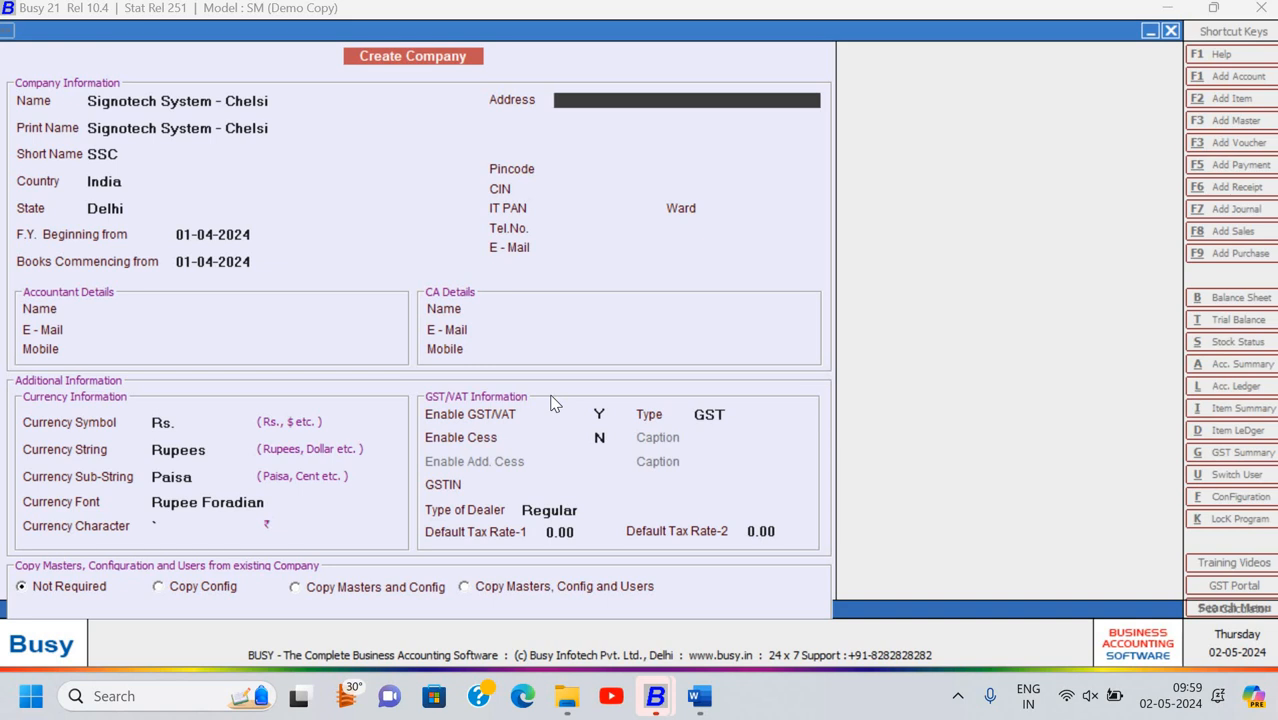
pyautogui.write('preetvihar, new delhi')
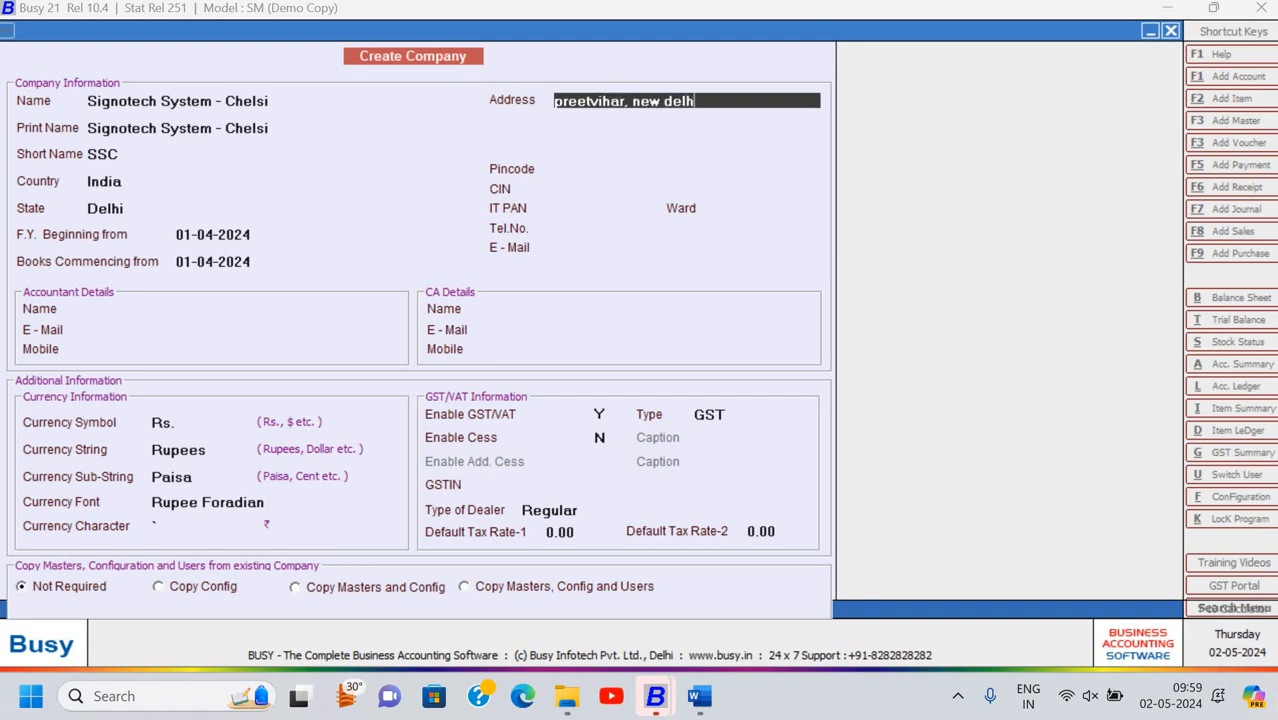
pyautogui.press('Return')
pyautogui.press('Return')
pyautogui.press('Return')
pyautogui.press('Return')
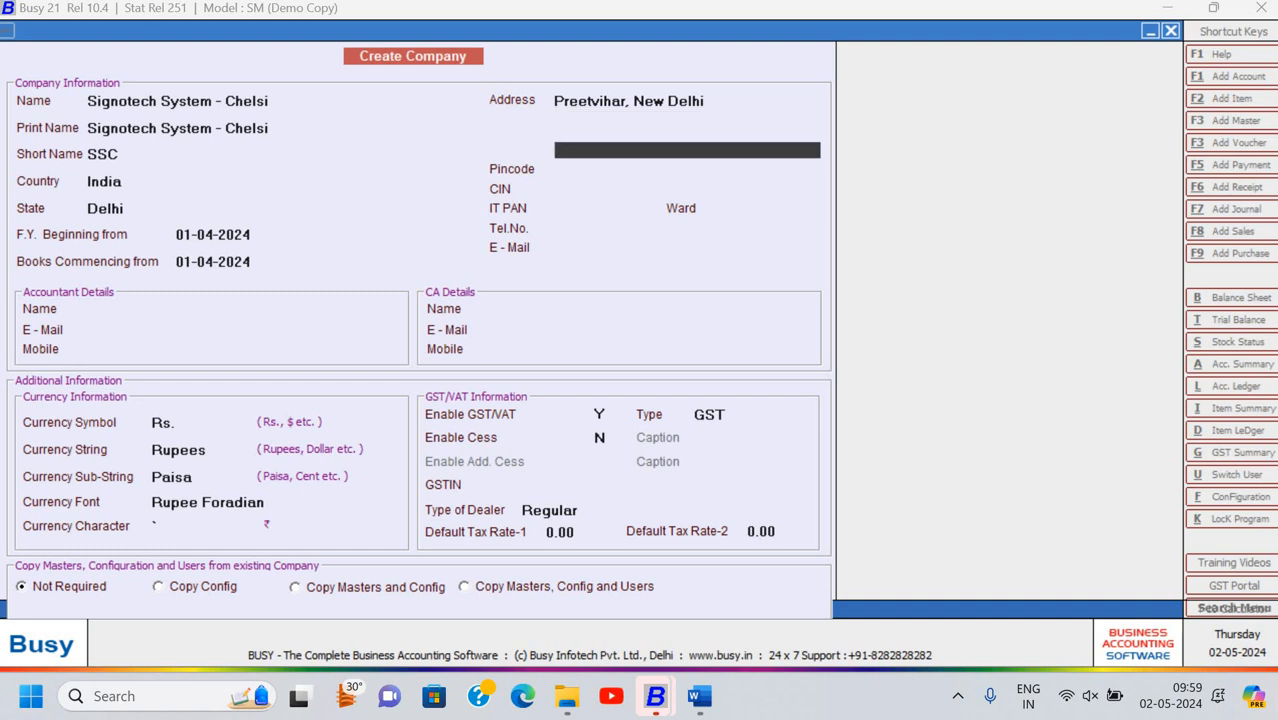
# Correct the company pincode to 110001
pyautogui.write('70001')
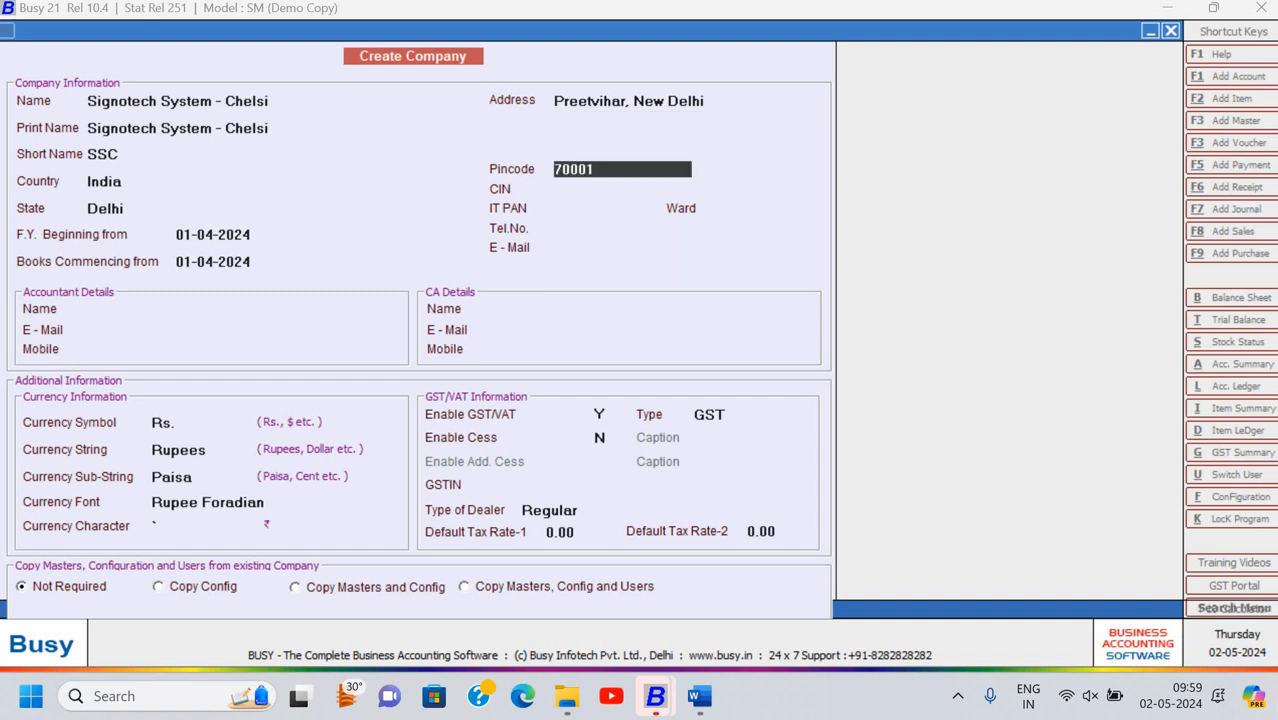
pyautogui.press('BackSpace')
pyautogui.write('0001')
pyautogui.press('Return')
pyautogui.press('Return')
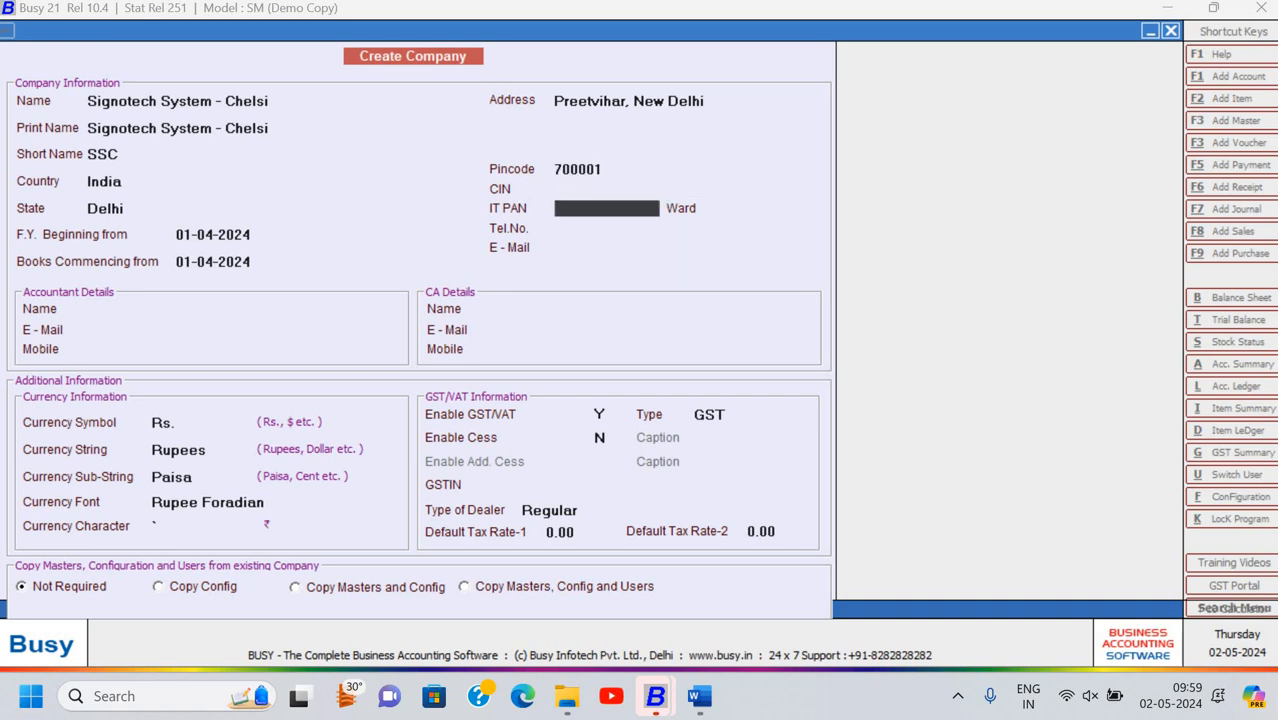
pyautogui.press('Up')
pyautogui.press('Up')
pyautogui.write('1')
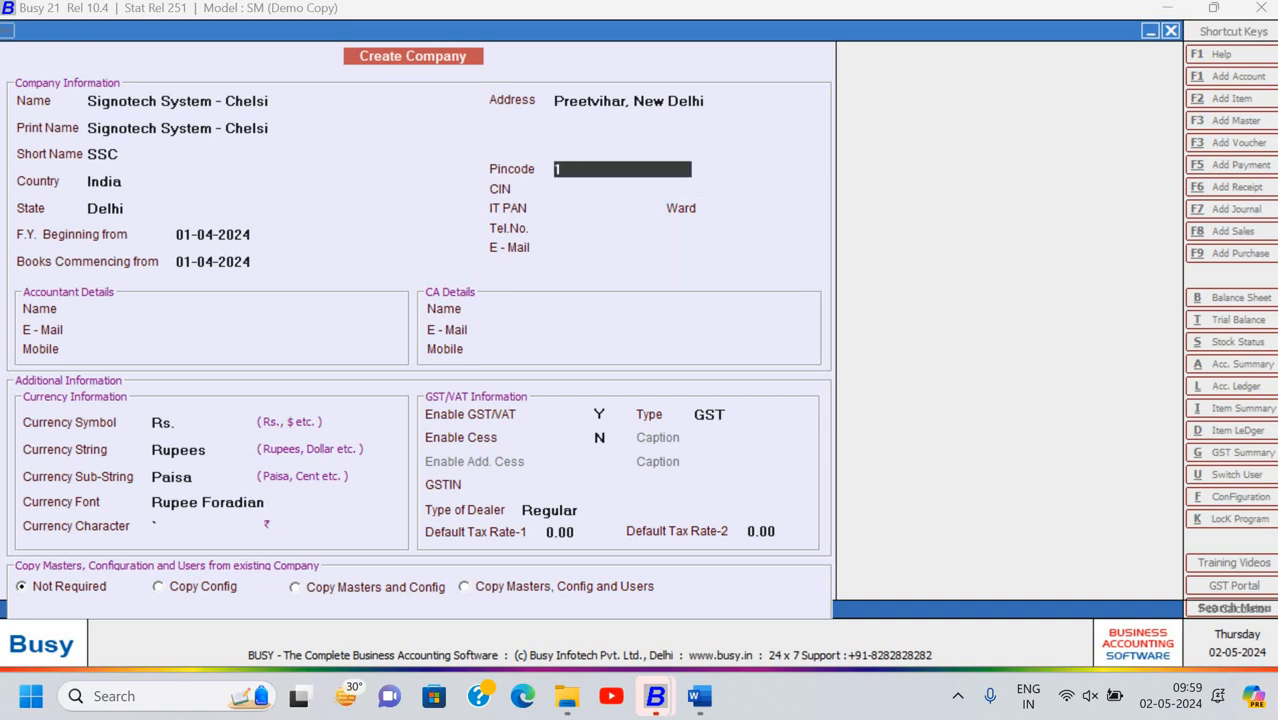
pyautogui.write('10001')
pyautogui.press('Return')
pyautogui.press('Return')
pyautogui.press('Return')
pyautogui.press('Return')
pyautogui.press('Return')
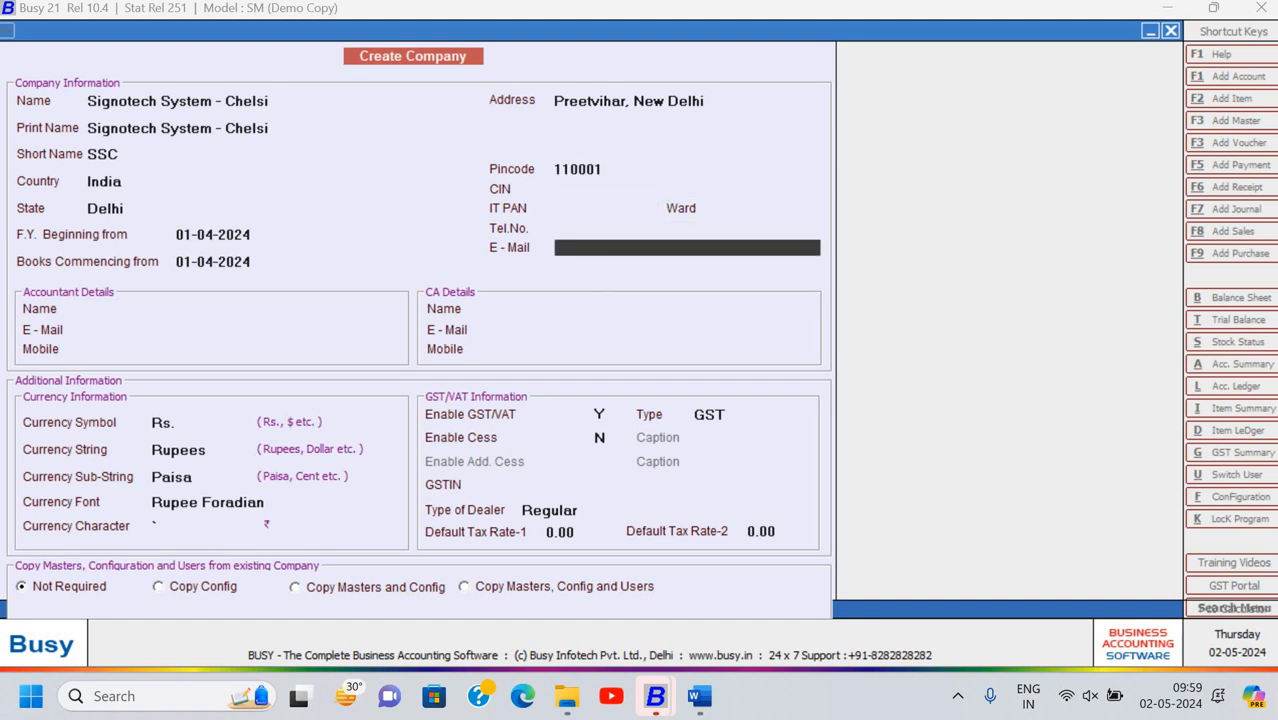
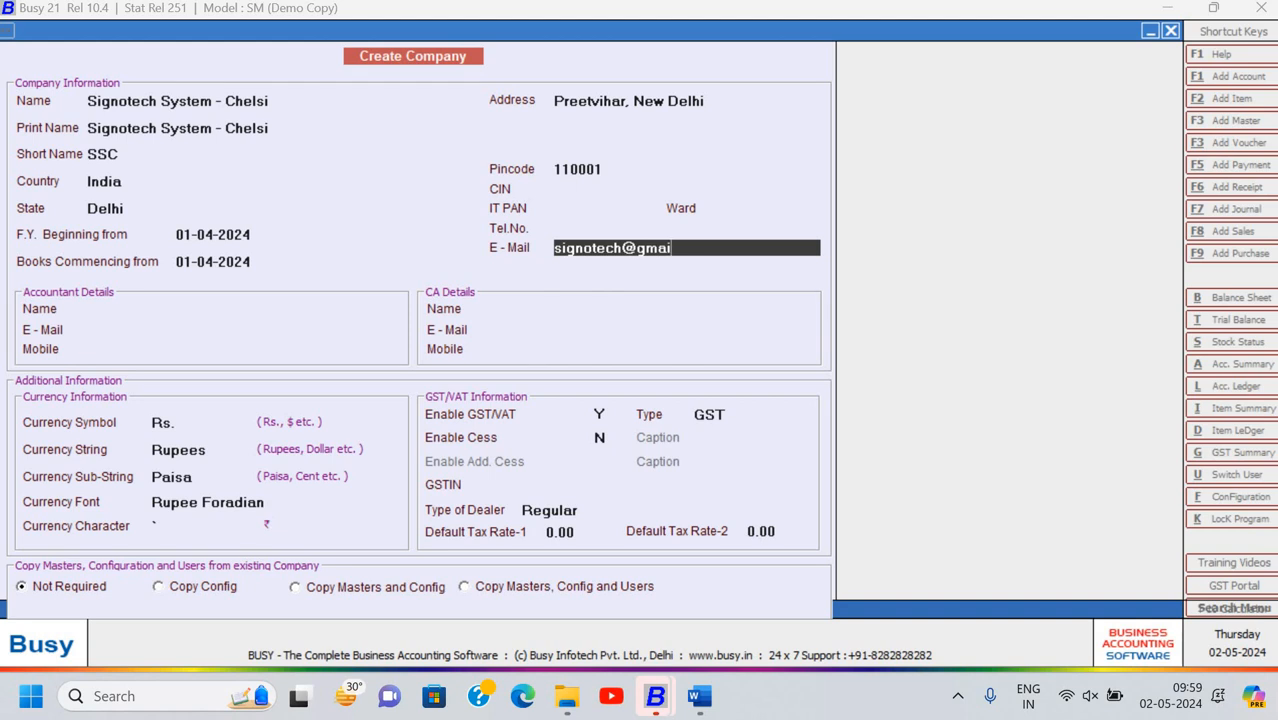
# Skip the accountant, CA and currency details, keeping GST/VAT enabled as GST with cess N
pyautogui.press('Return')
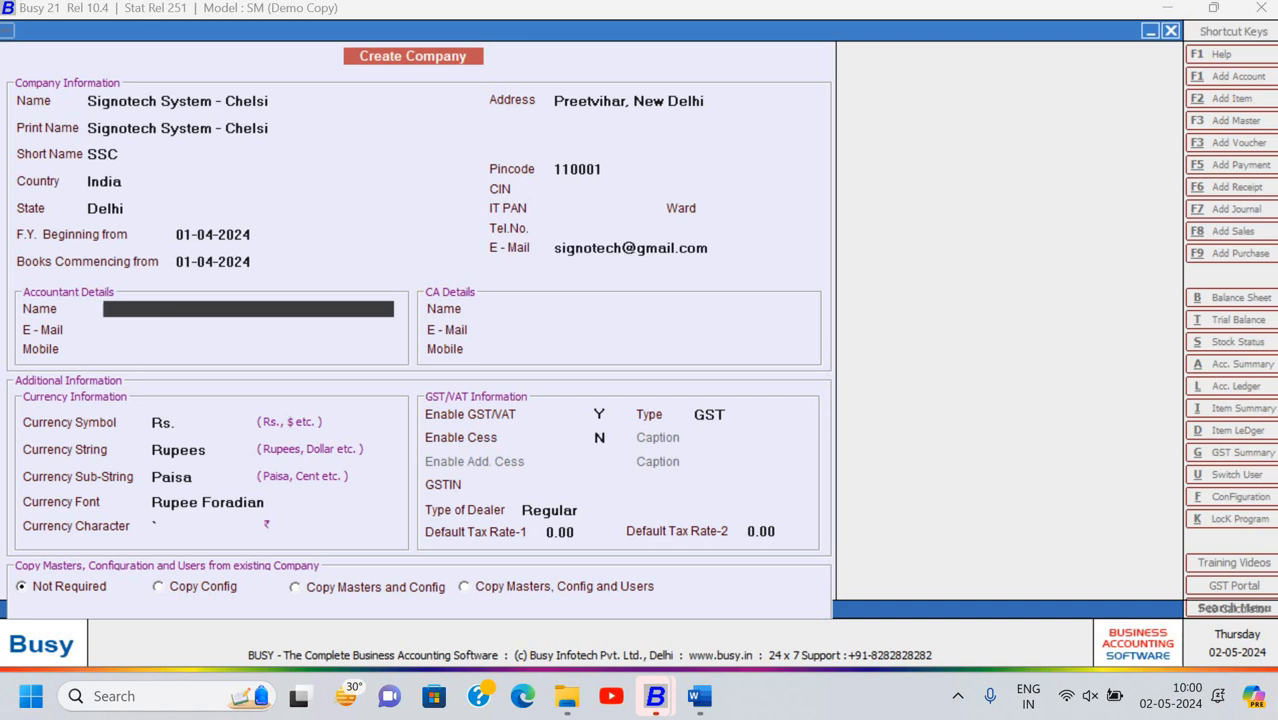
pyautogui.press('Return')
pyautogui.press('Return')
pyautogui.press('Return')
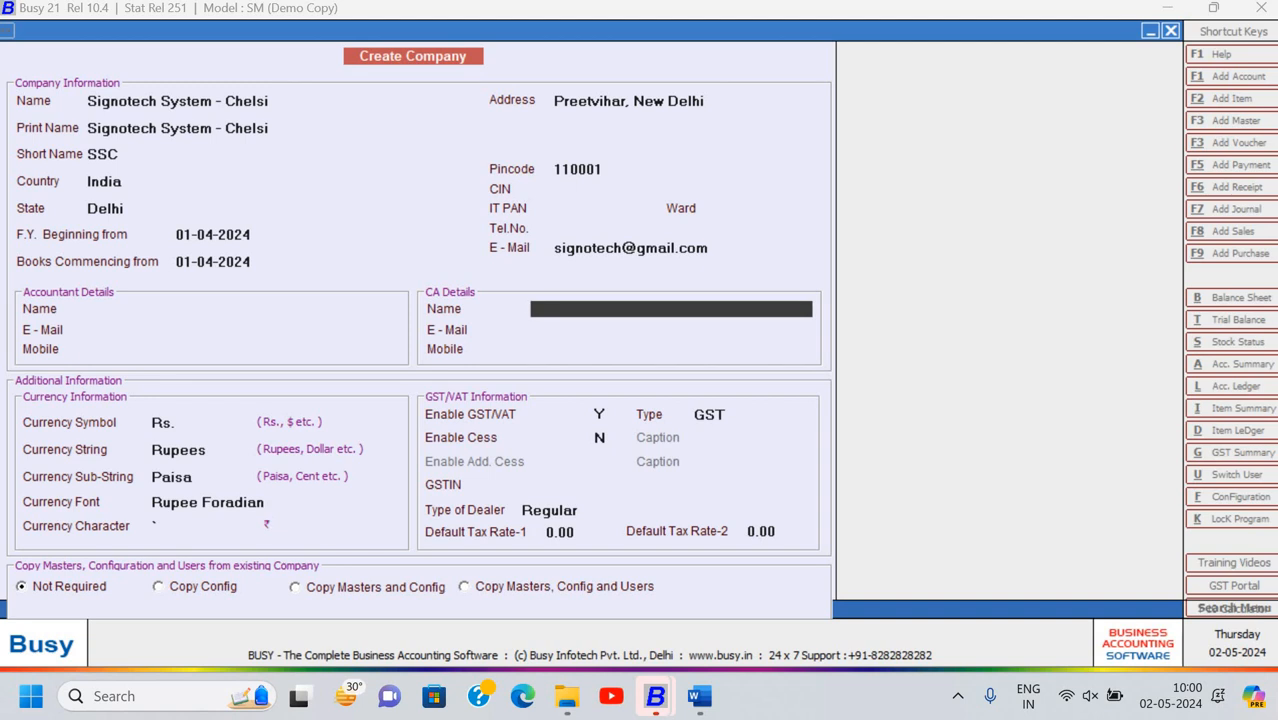
pyautogui.press('Return')
pyautogui.press('Return')
pyautogui.press('Return')
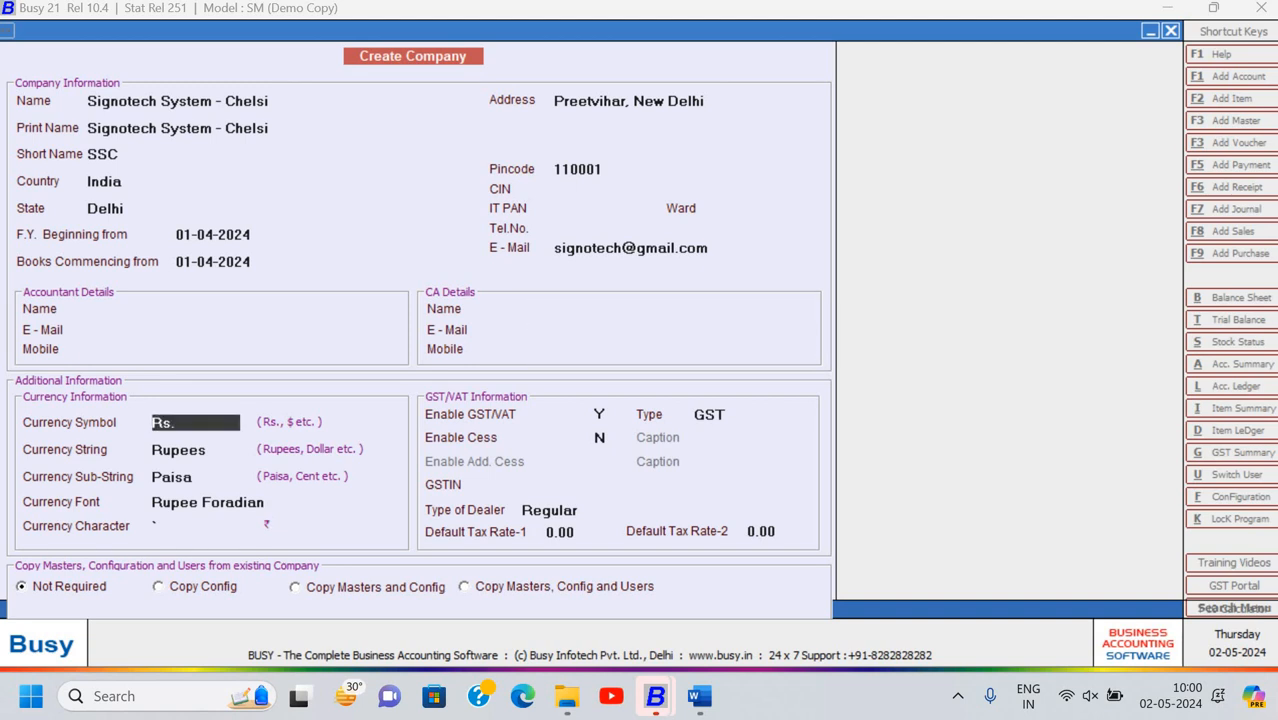
pyautogui.press('Return')
pyautogui.press('Return')
pyautogui.press('Return')
pyautogui.press('Return')
pyautogui.press('Return')
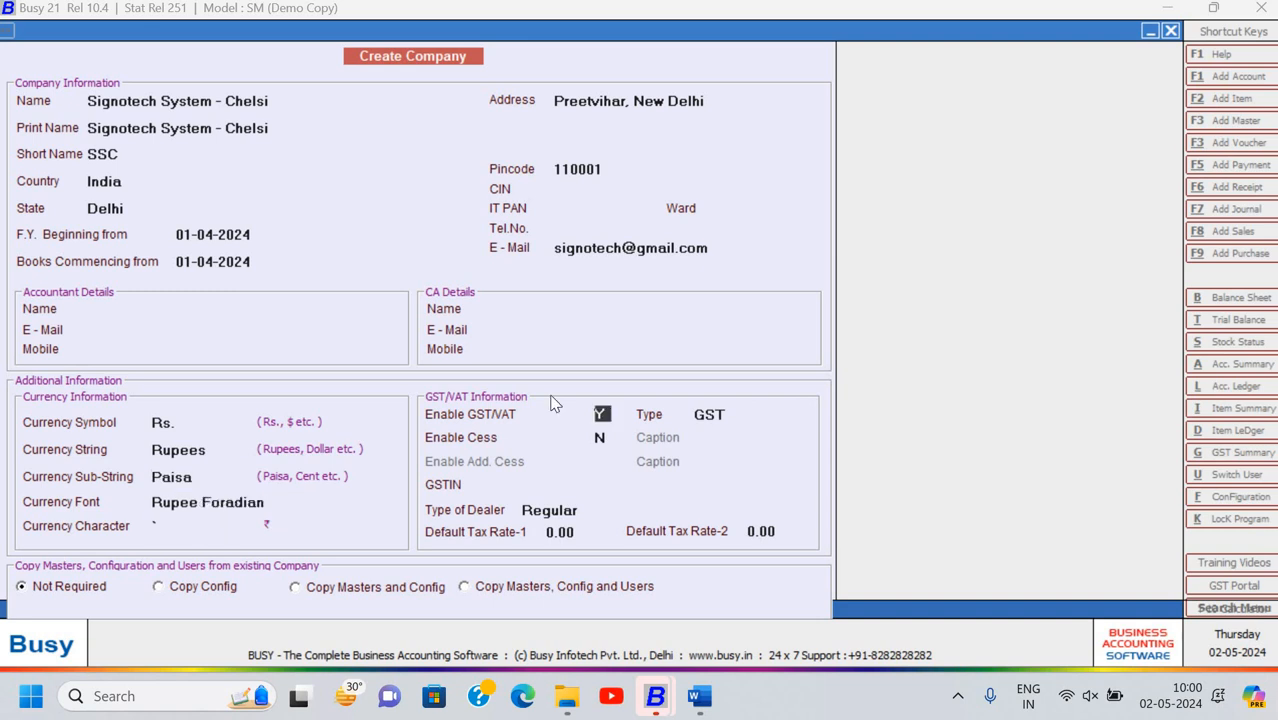
pyautogui.press('Return')
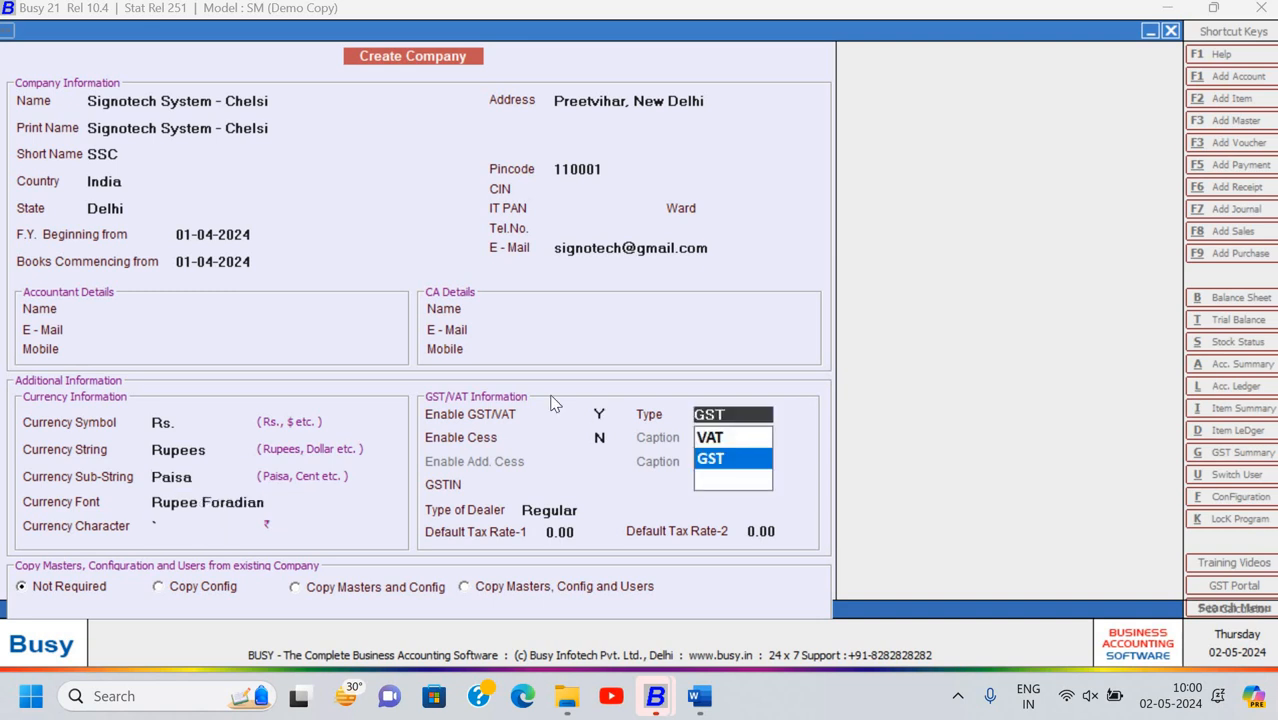
pyautogui.press('Return')
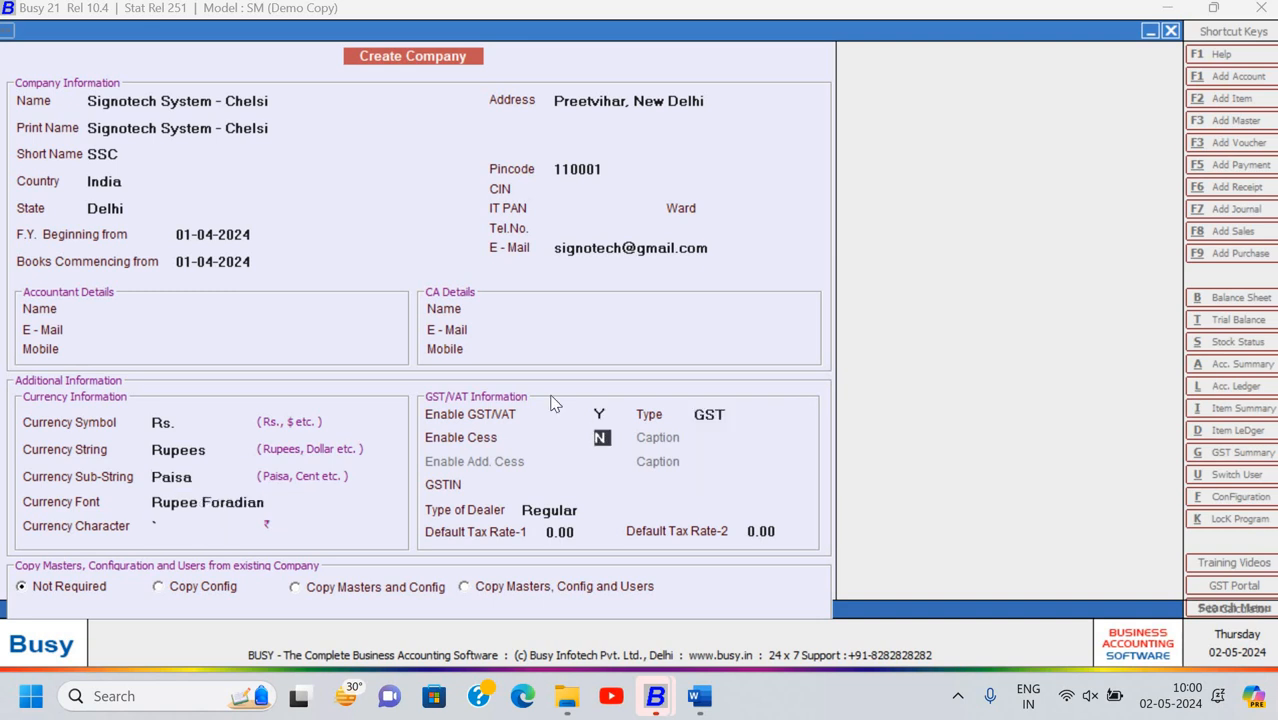
pyautogui.press('Return')
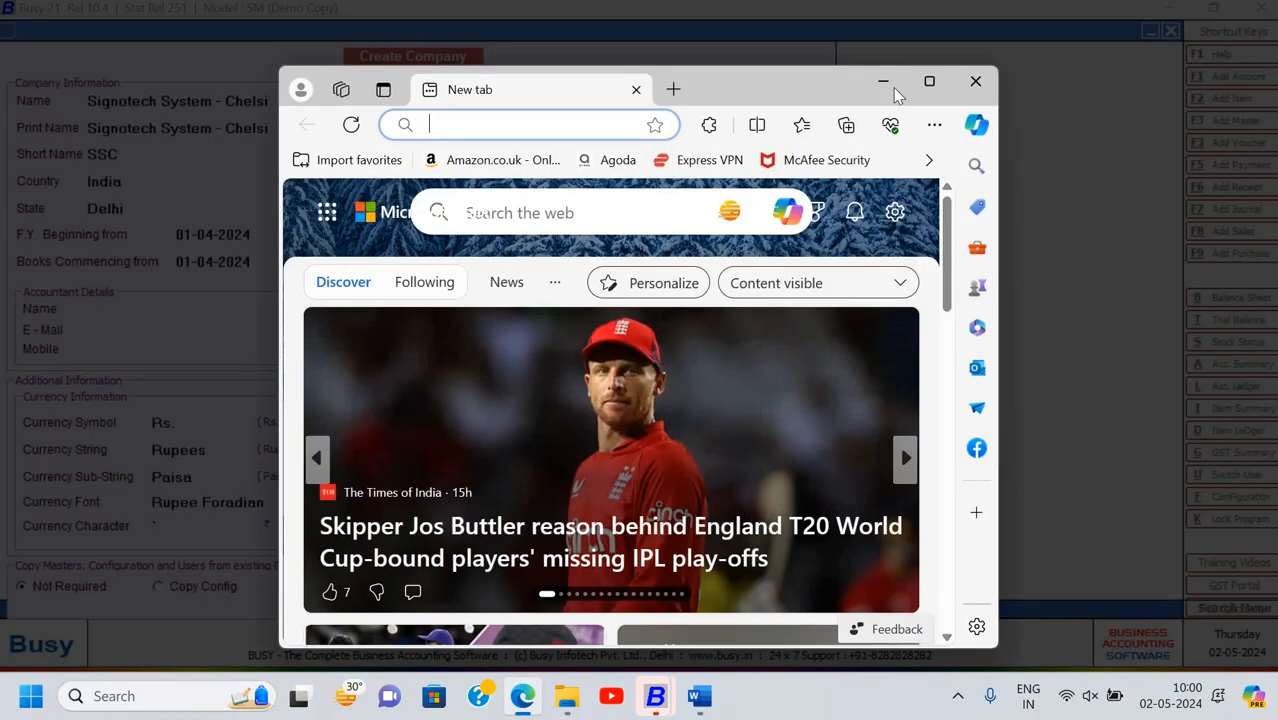
# Search 'GSTIN of Amul delh', open Branch_Wise-GSTN.pdf and select the North Delhi GSTIN
pyautogui.click(927, 80)
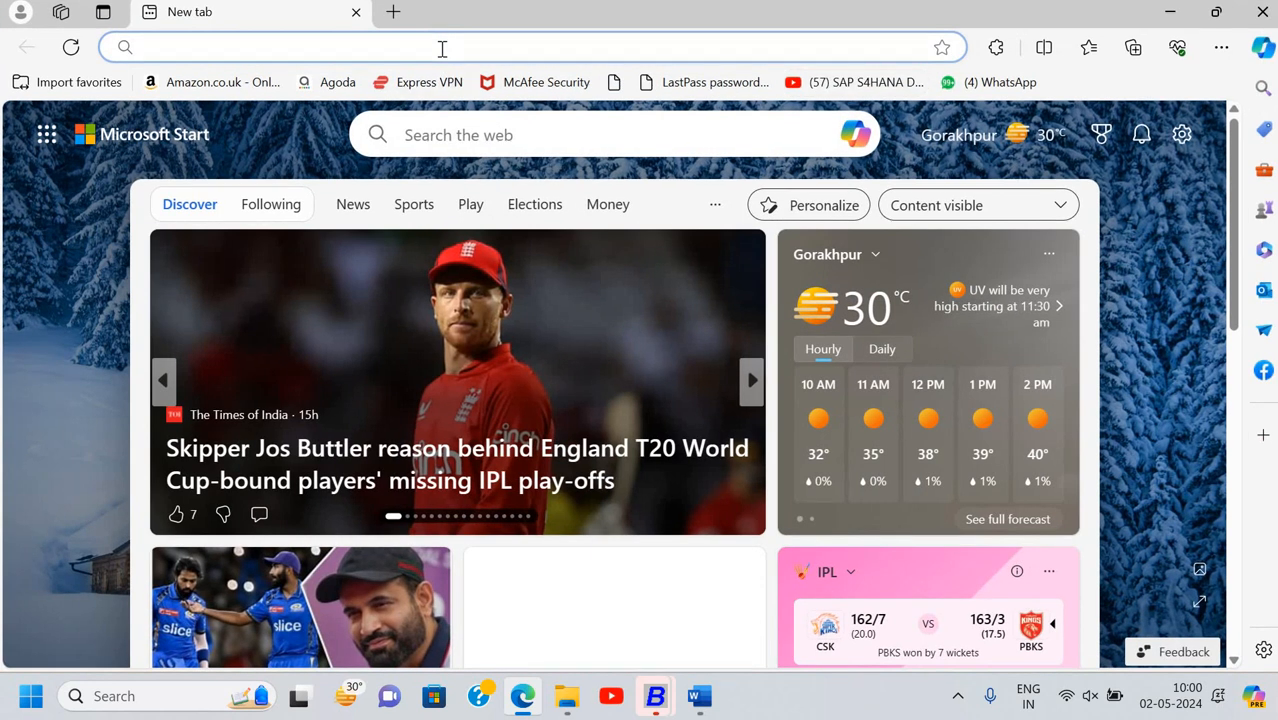
pyautogui.click(442, 49)
pyautogui.write('GST')
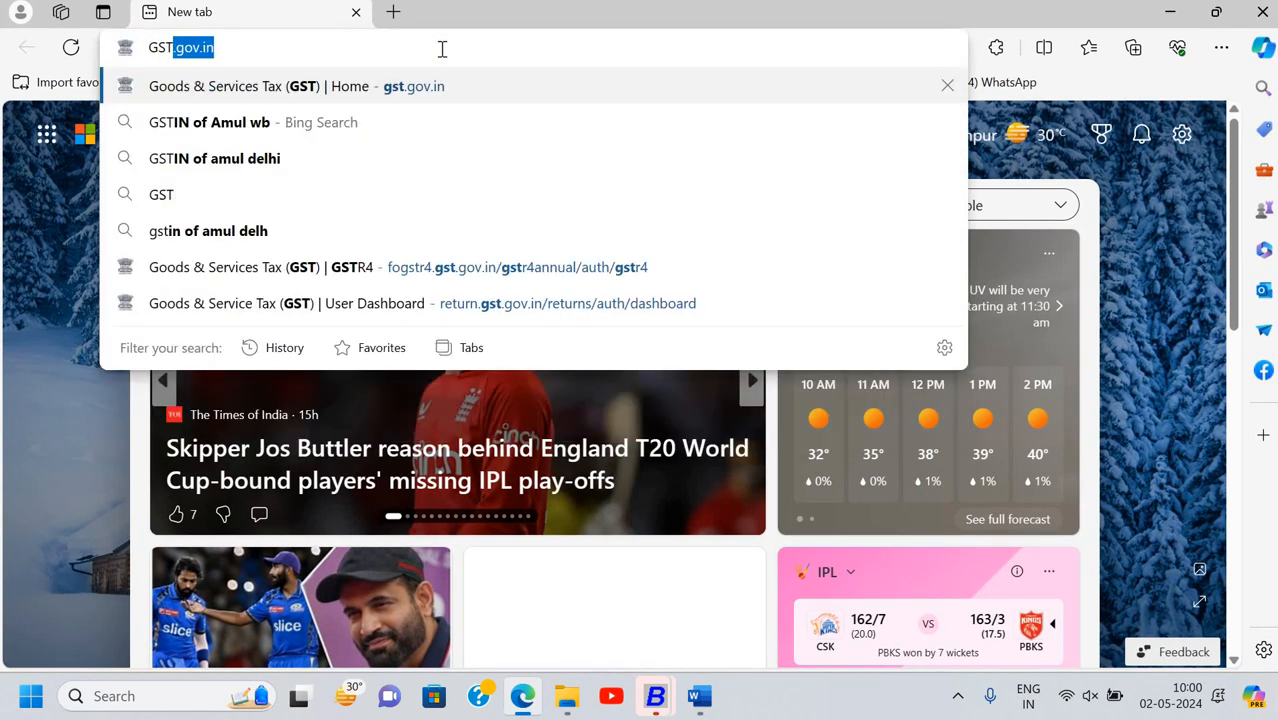
pyautogui.write('IN of Amul')
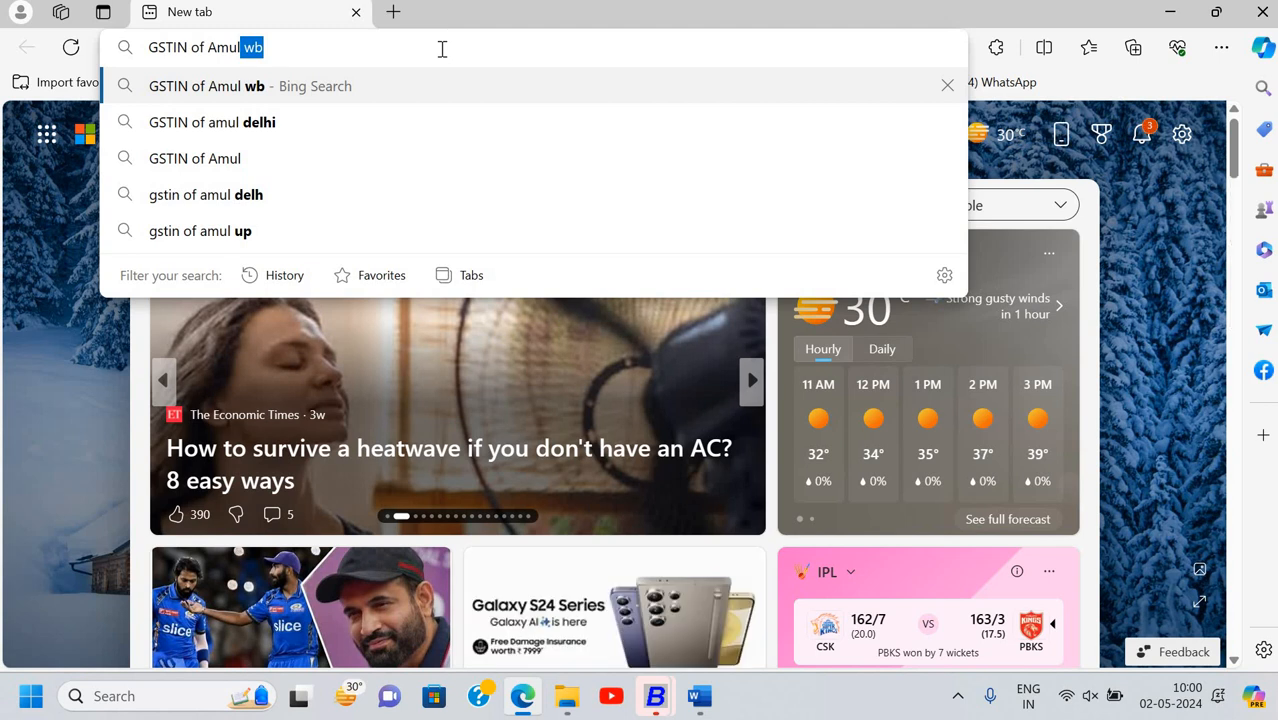
pyautogui.write(' del')
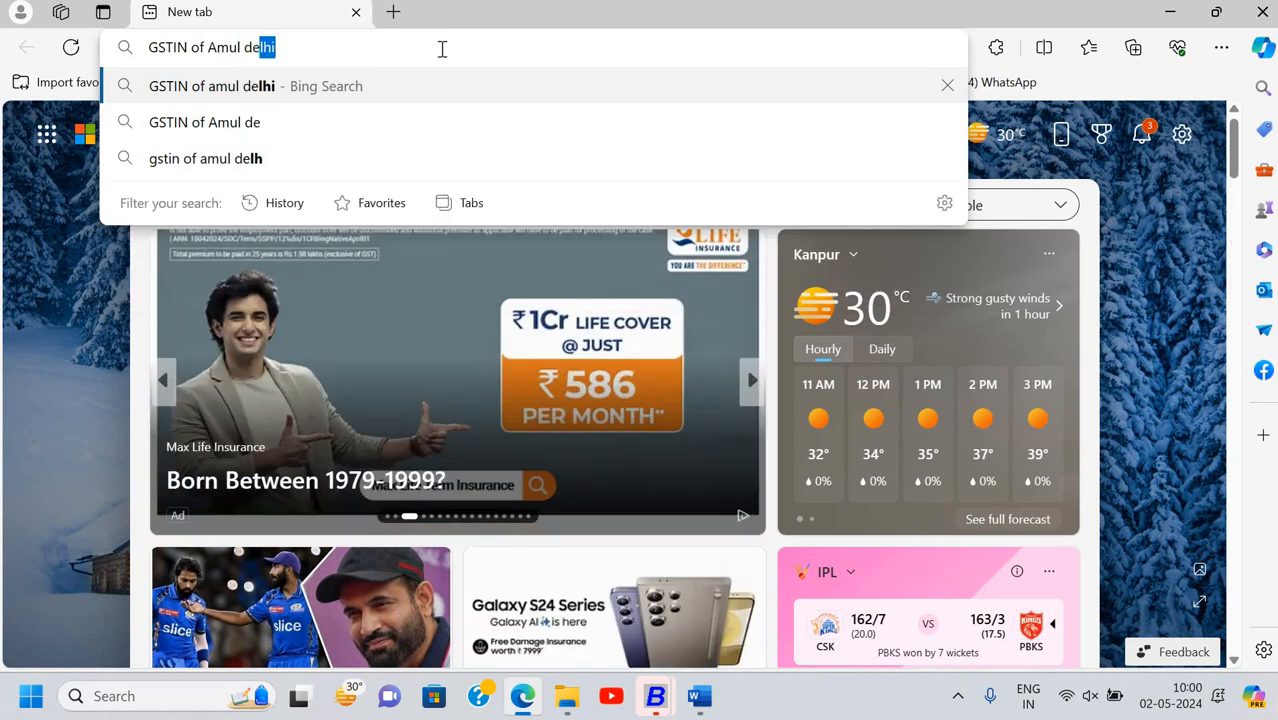
pyautogui.write('h')
pyautogui.press('Return')
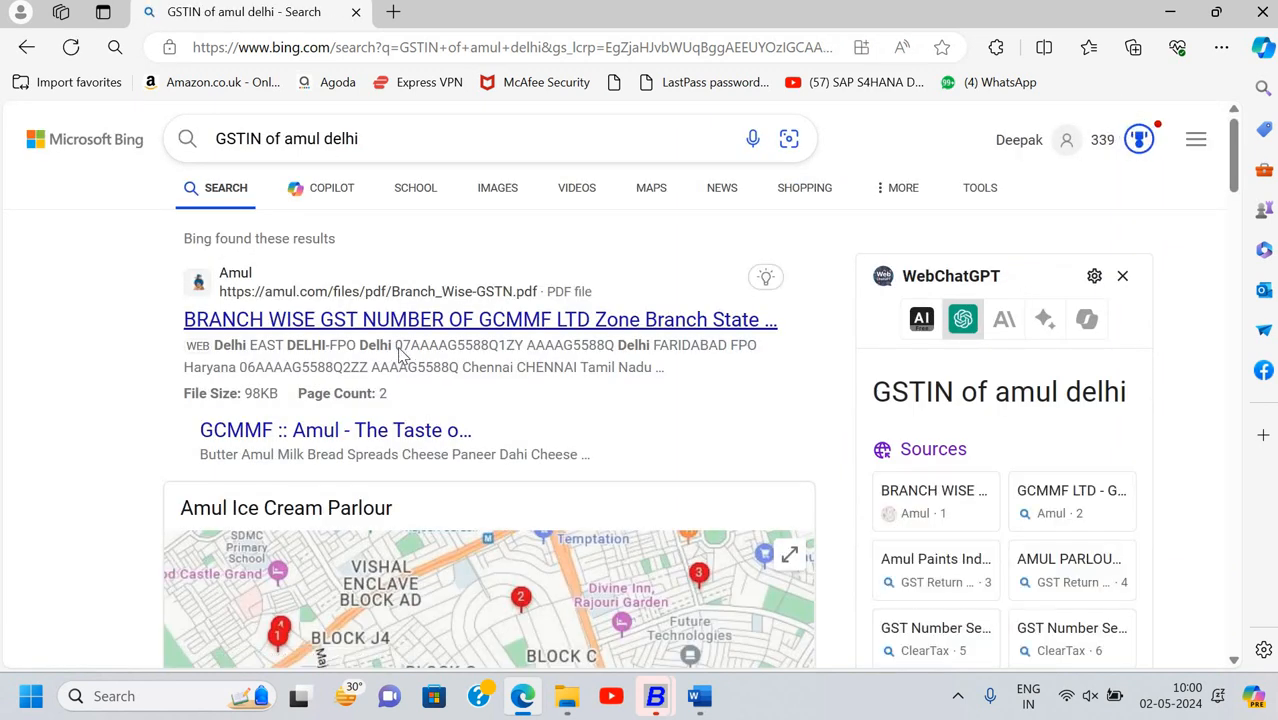
pyautogui.click(400, 352)
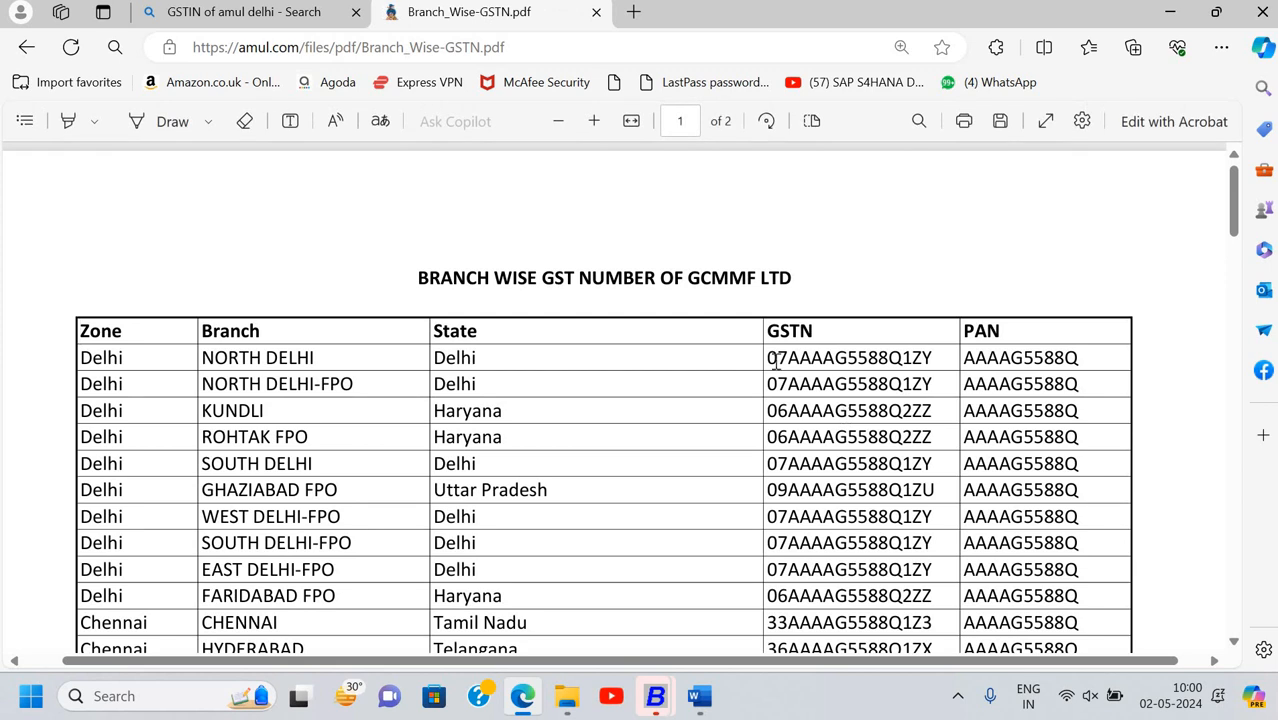
pyautogui.moveTo(767, 357); pyautogui.dragTo(937, 366)
pyautogui.hotkey('ctrl', 'c')
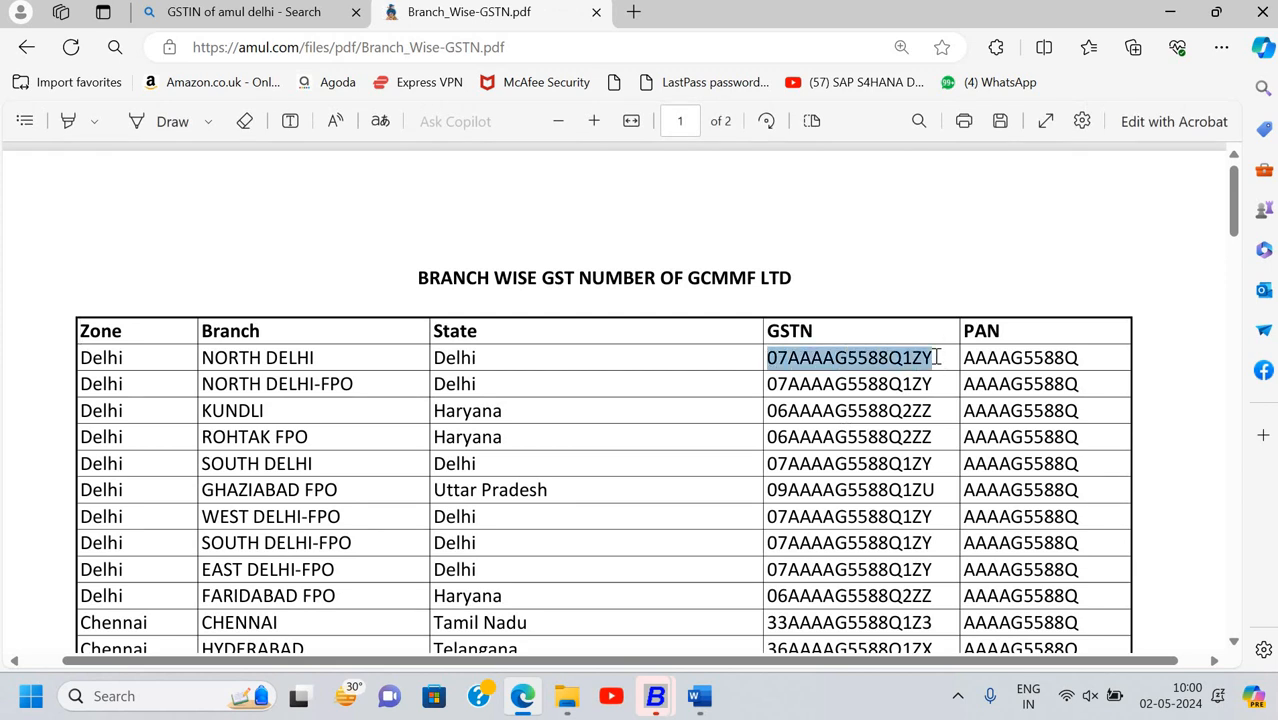
# Paste Amul's North Delhi GSTIN, keep Regular dealer and 0.00 tax rates, and save the company
pyautogui.hotkey('alt', 'Tab')
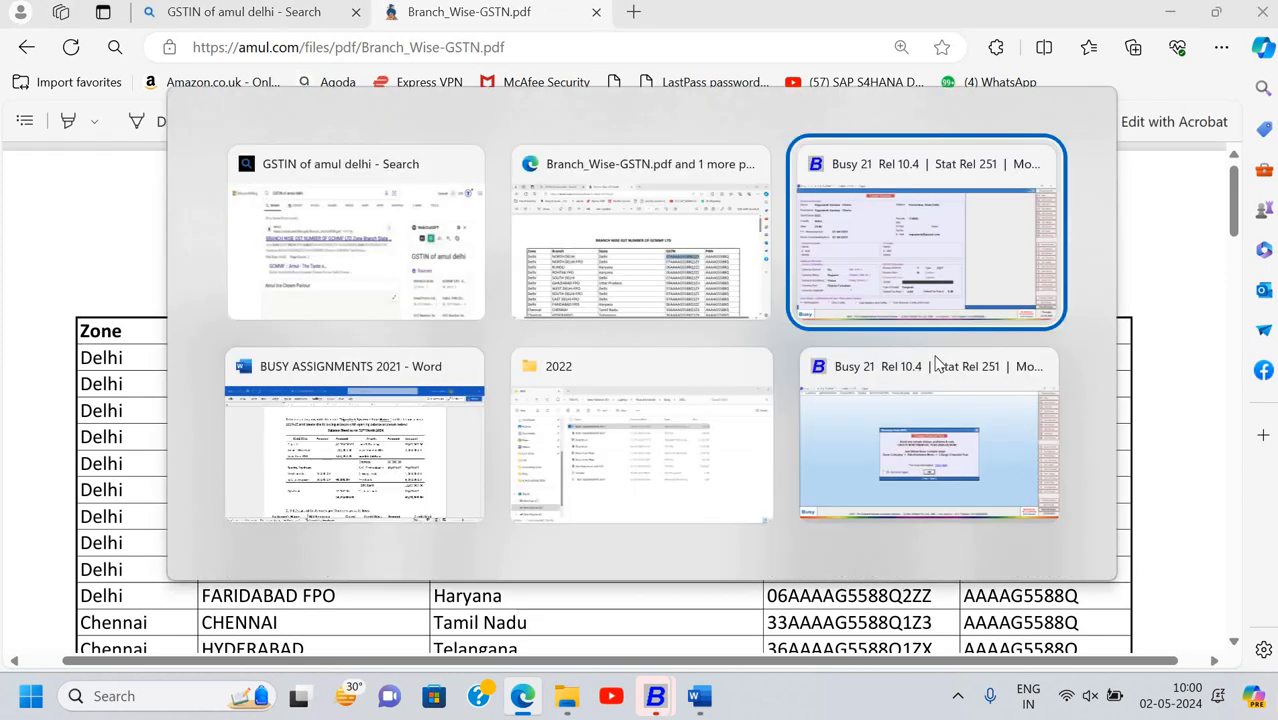
pyautogui.hotkey('ctrl', 'v')
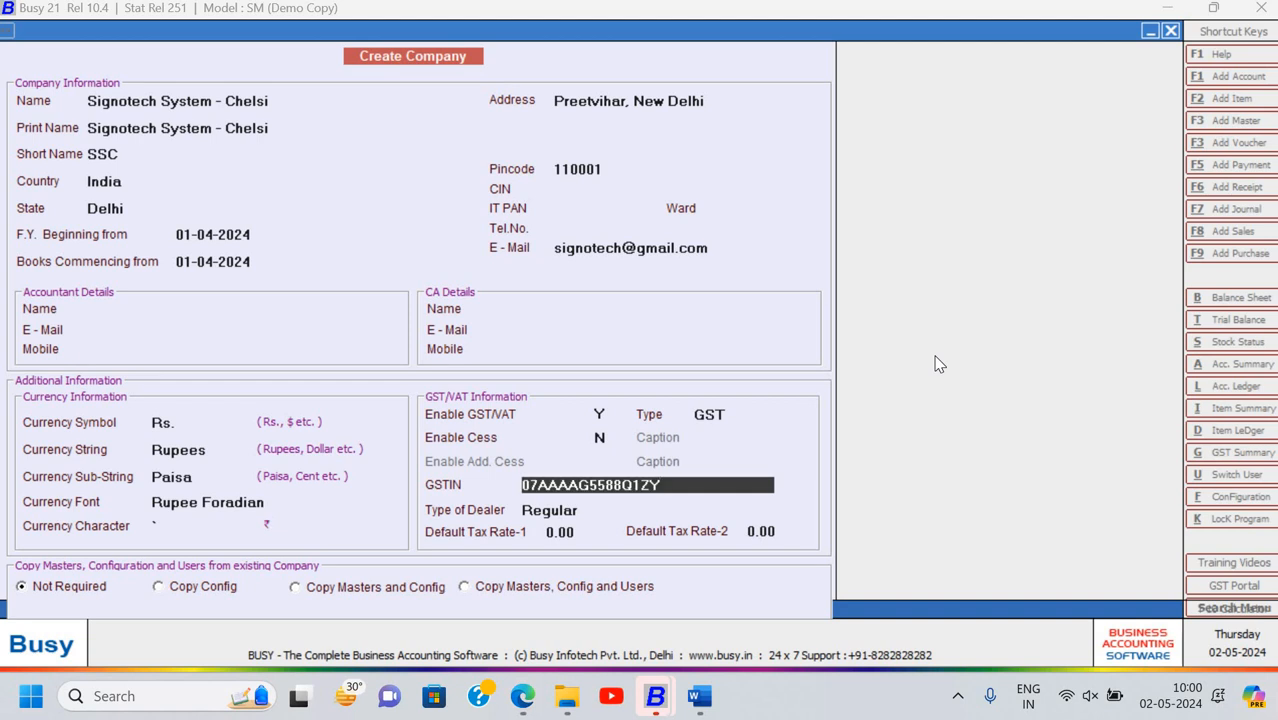
pyautogui.press('Return')
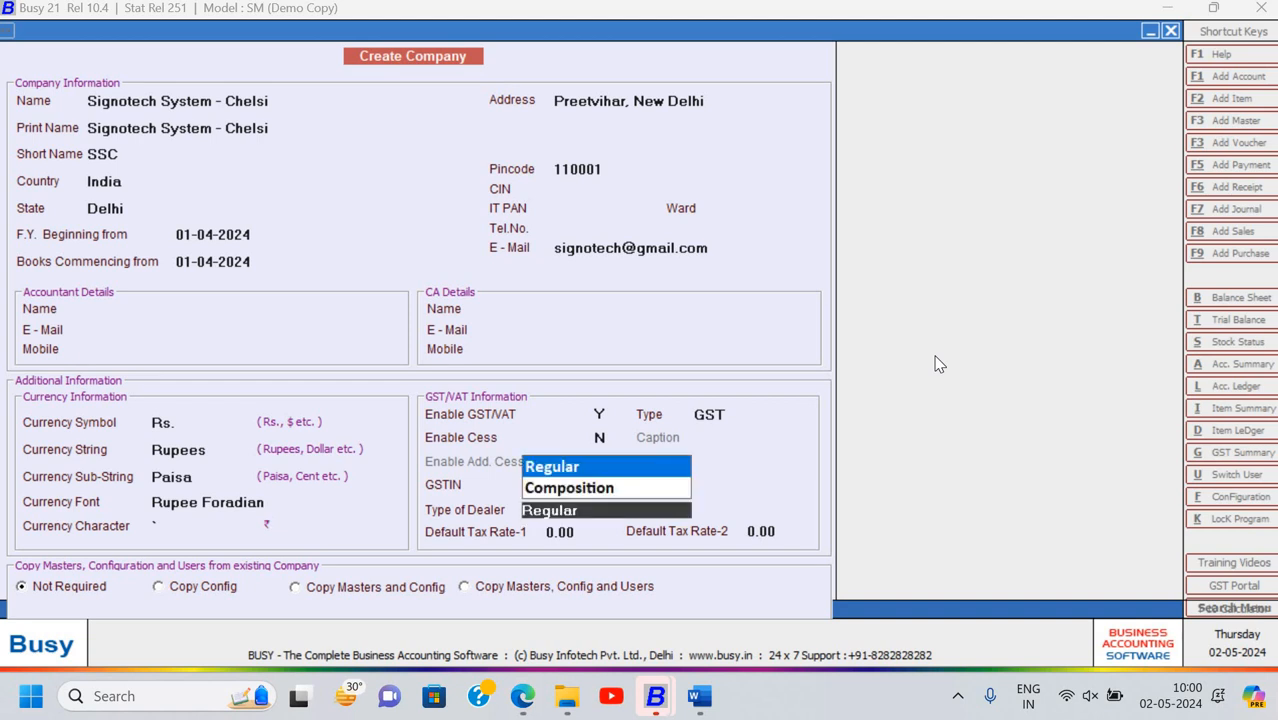
pyautogui.press('Return')
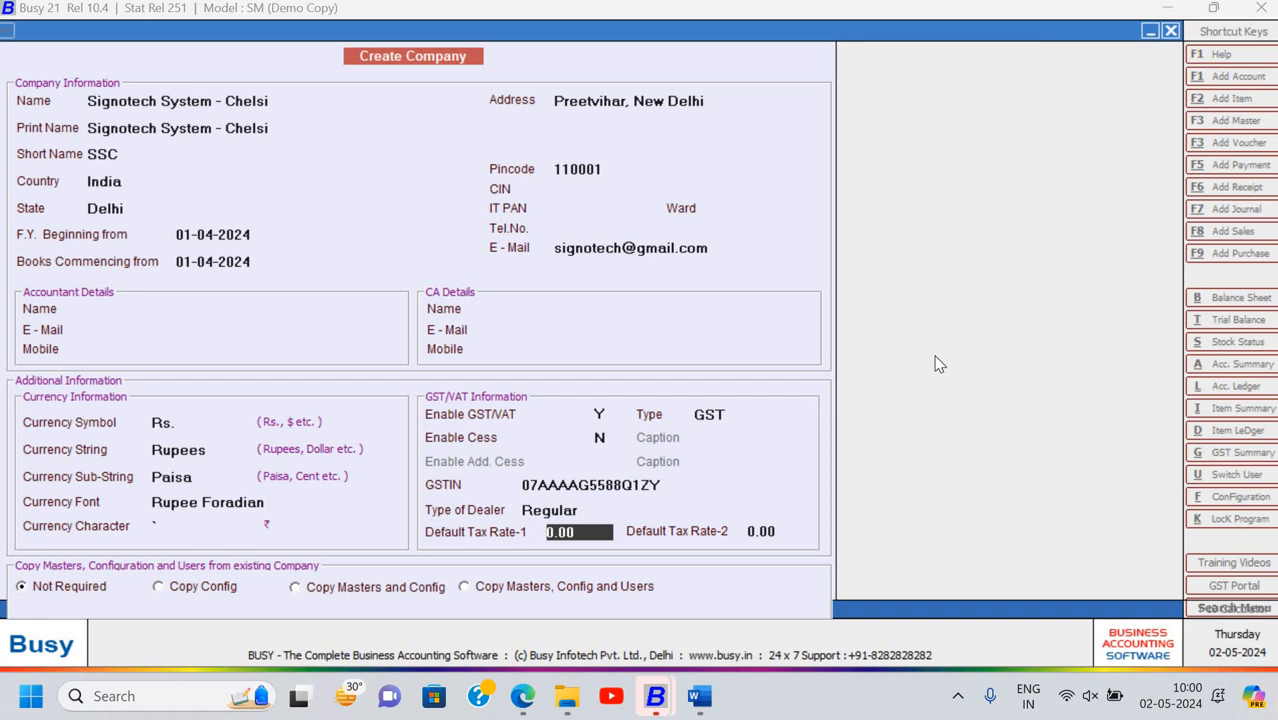
pyautogui.press('Return')
pyautogui.press('Return')
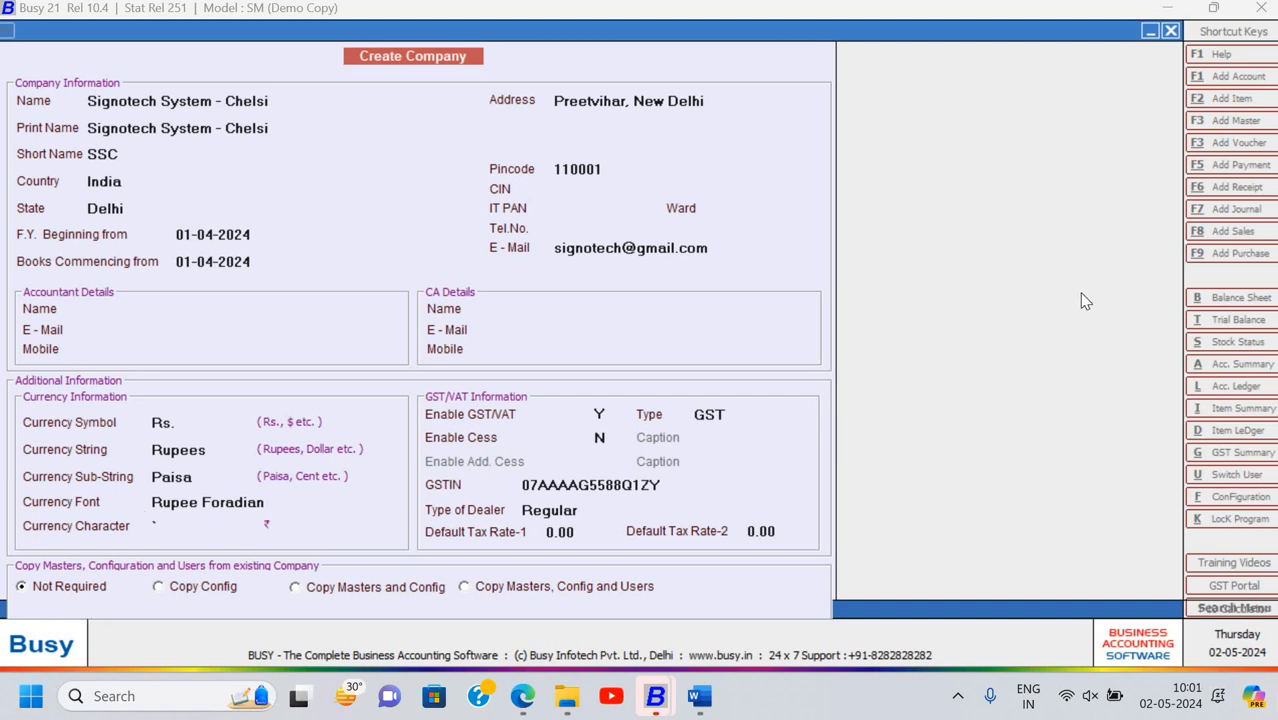
pyautogui.press('Return')
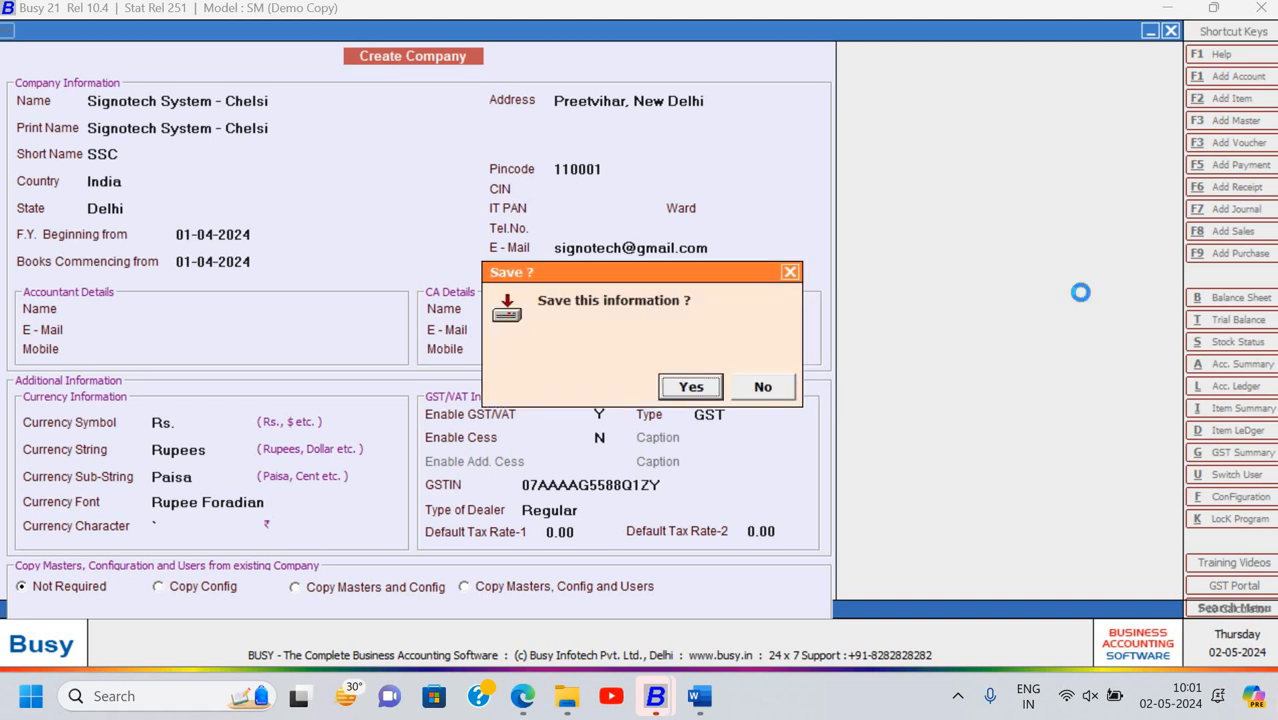
pyautogui.press('Return')
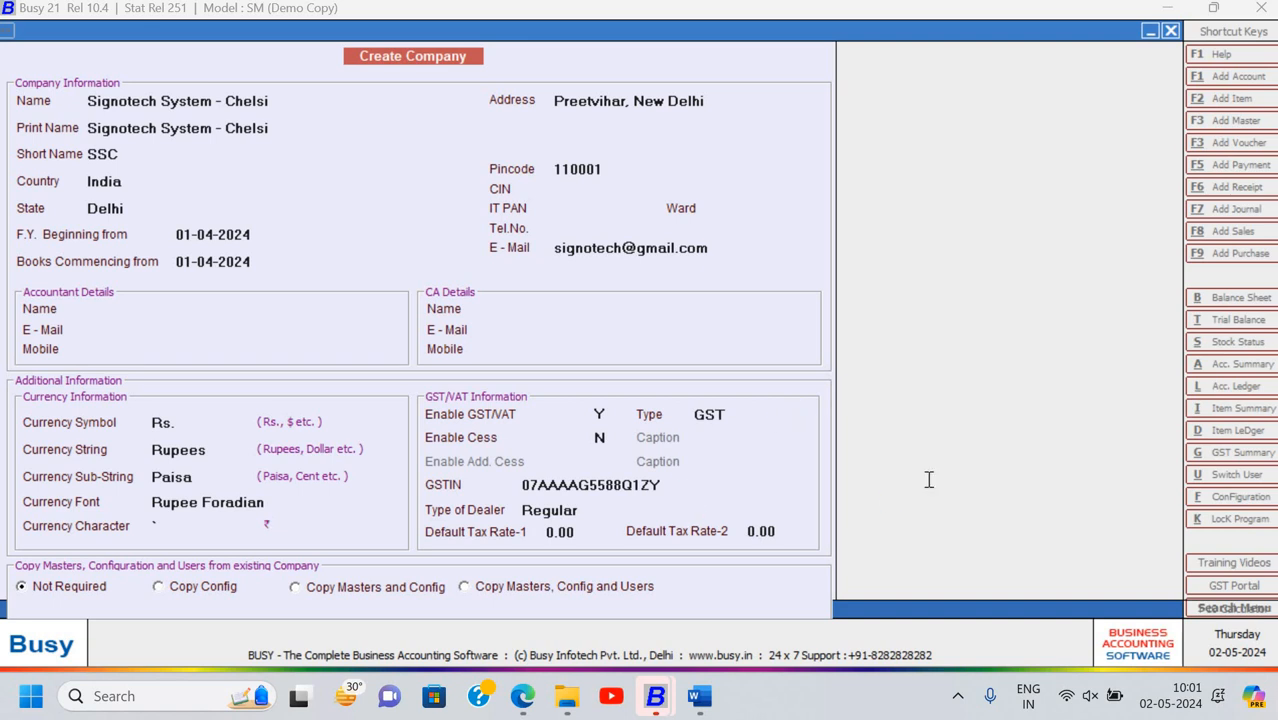
pyautogui.hotkey('alt', 'Tab')
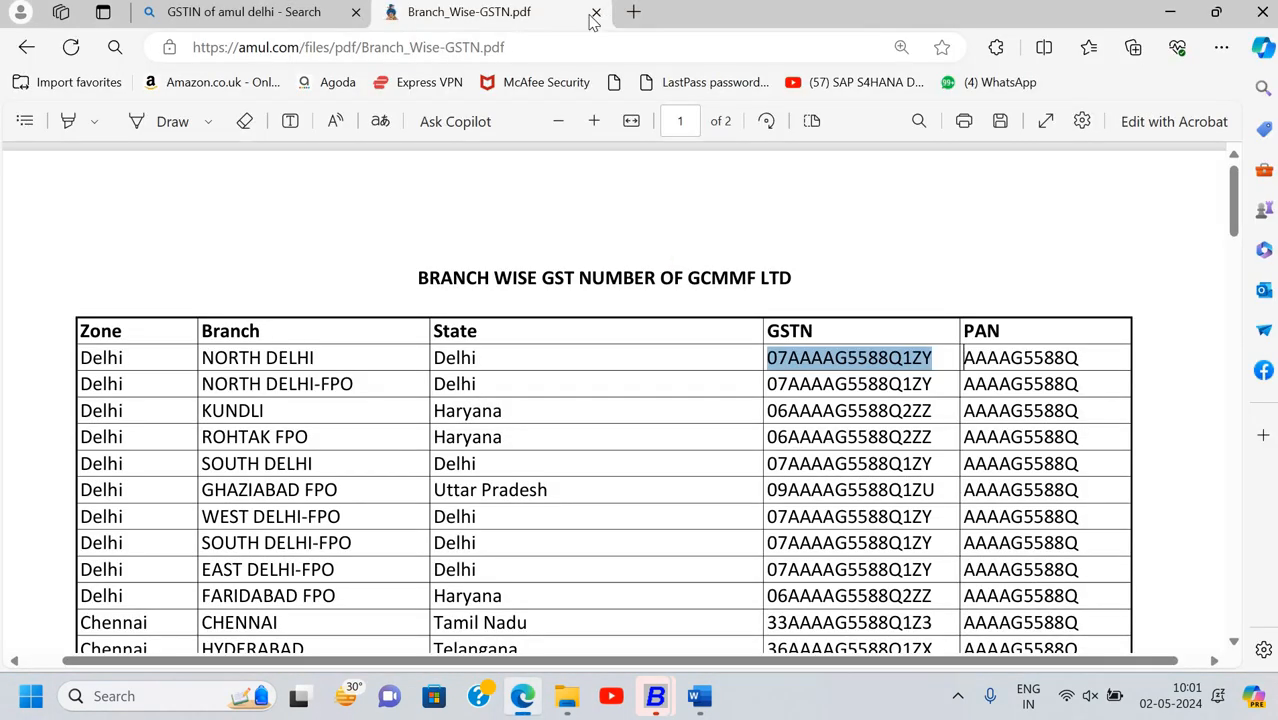
# Close the Branch_Wise-GSTN.pdf tab, view the BUSY ASSIGNMENTS 2021 document, and return to BUSY 21
pyautogui.click(596, 11)
pyautogui.click(700, 696)
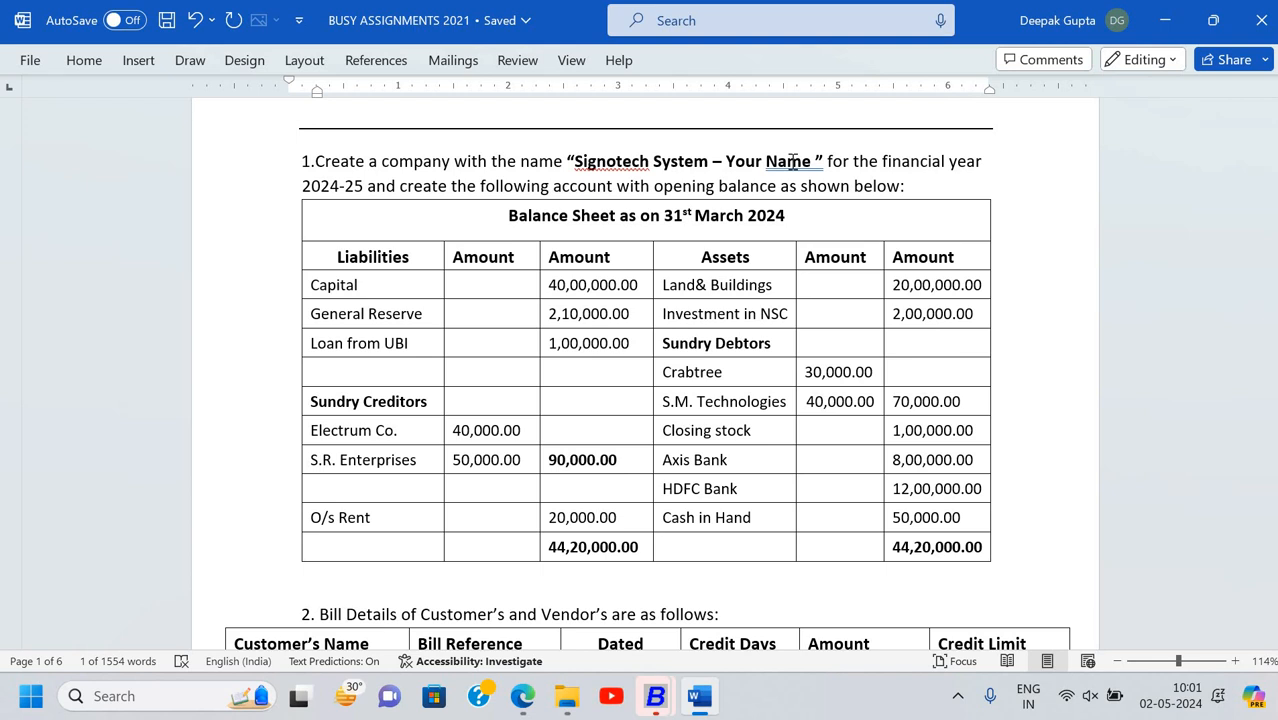
pyautogui.hotkey('alt', 'Tab')
pyautogui.hotkey('alt', 'Tab')
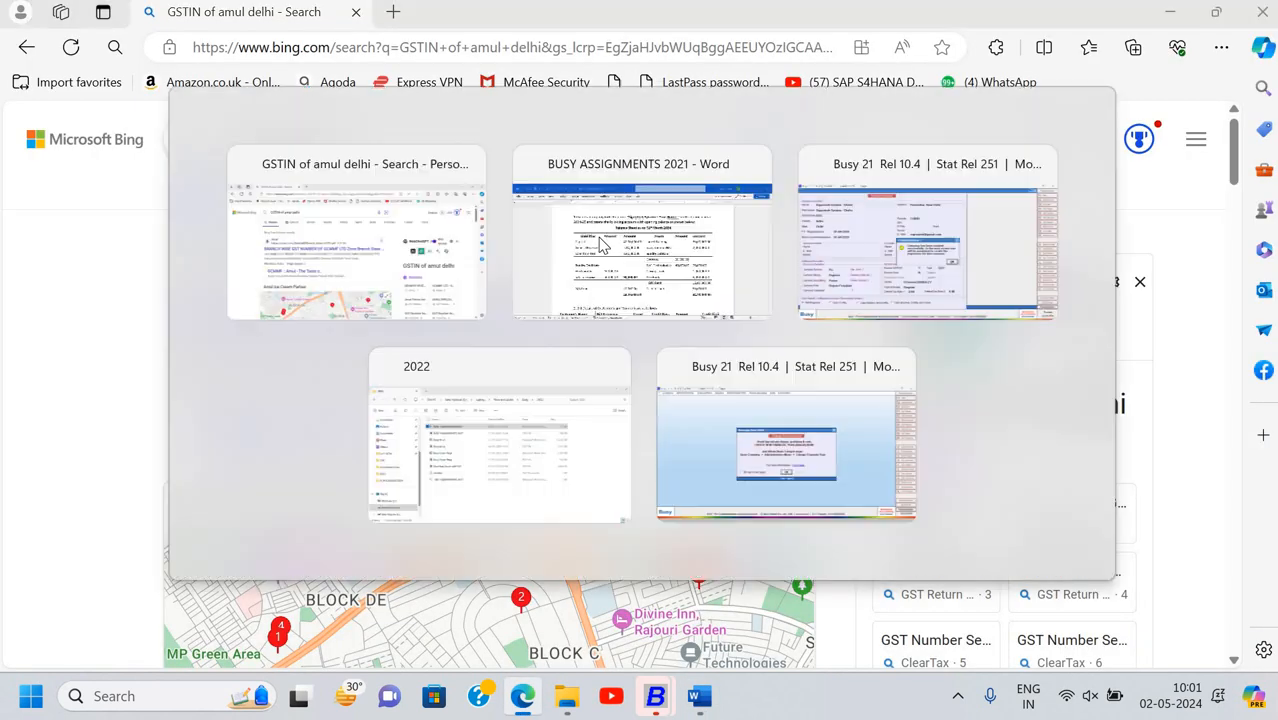
pyautogui.click(857, 285)
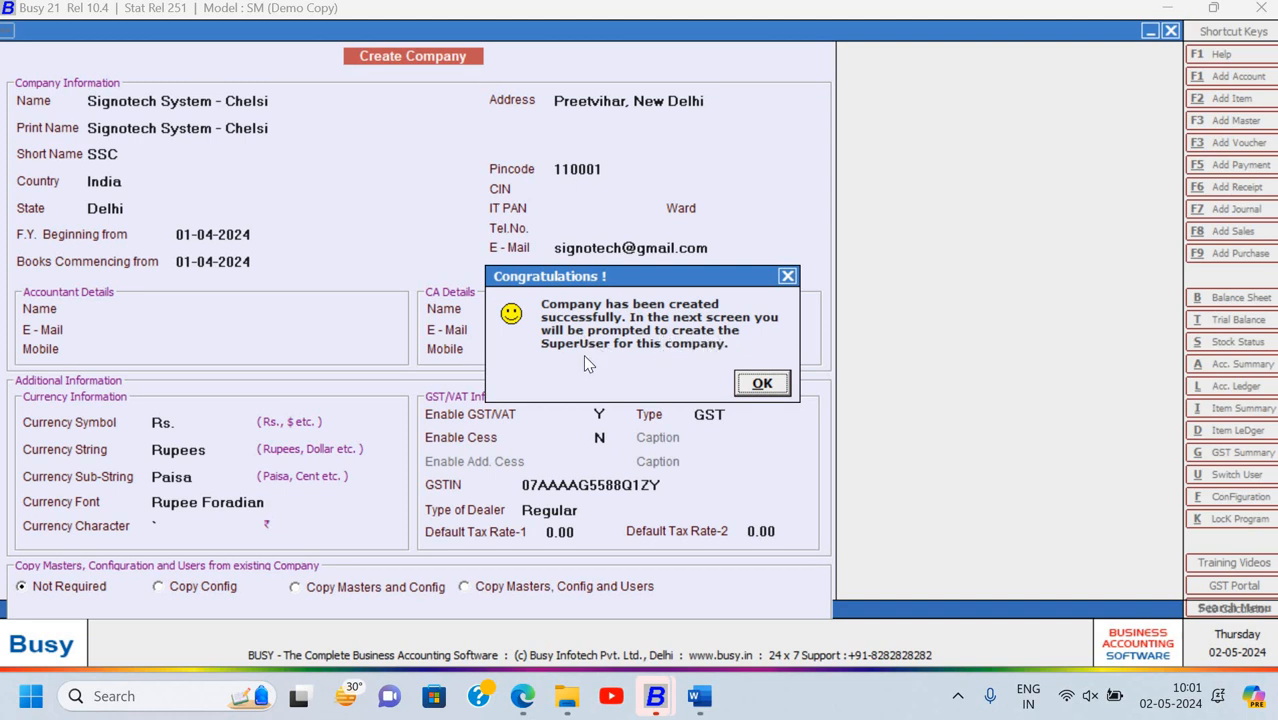
# Acknowledge the company-created message and save a SuperUser with the student's name and a rechecked password
pyautogui.click(786, 381)
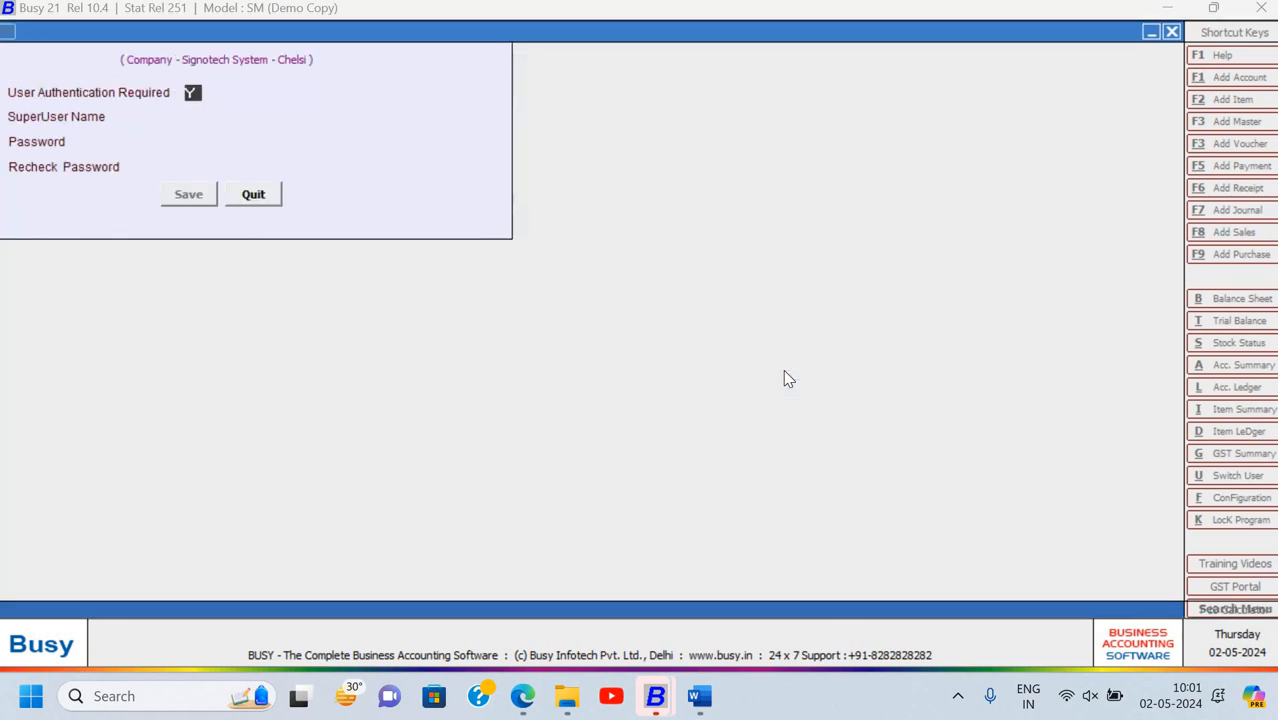
pyautogui.press('Return')
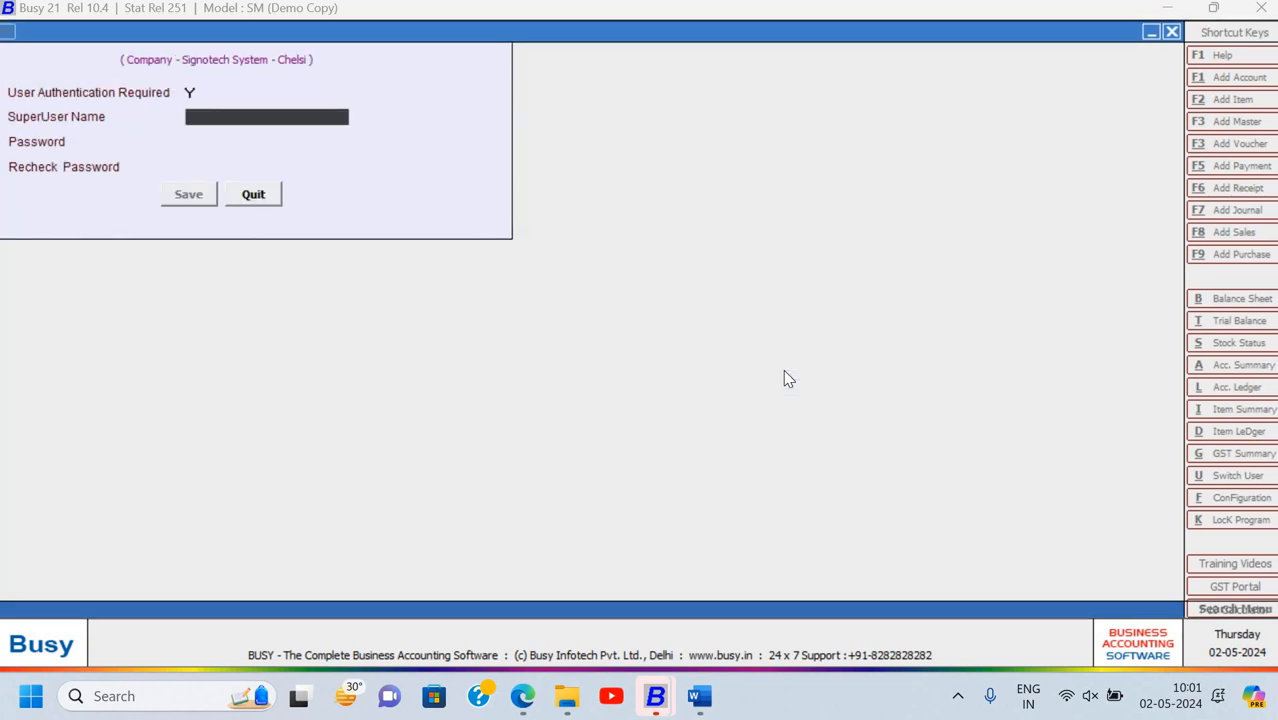
pyautogui.write('Chelsi')
pyautogui.press('Return')
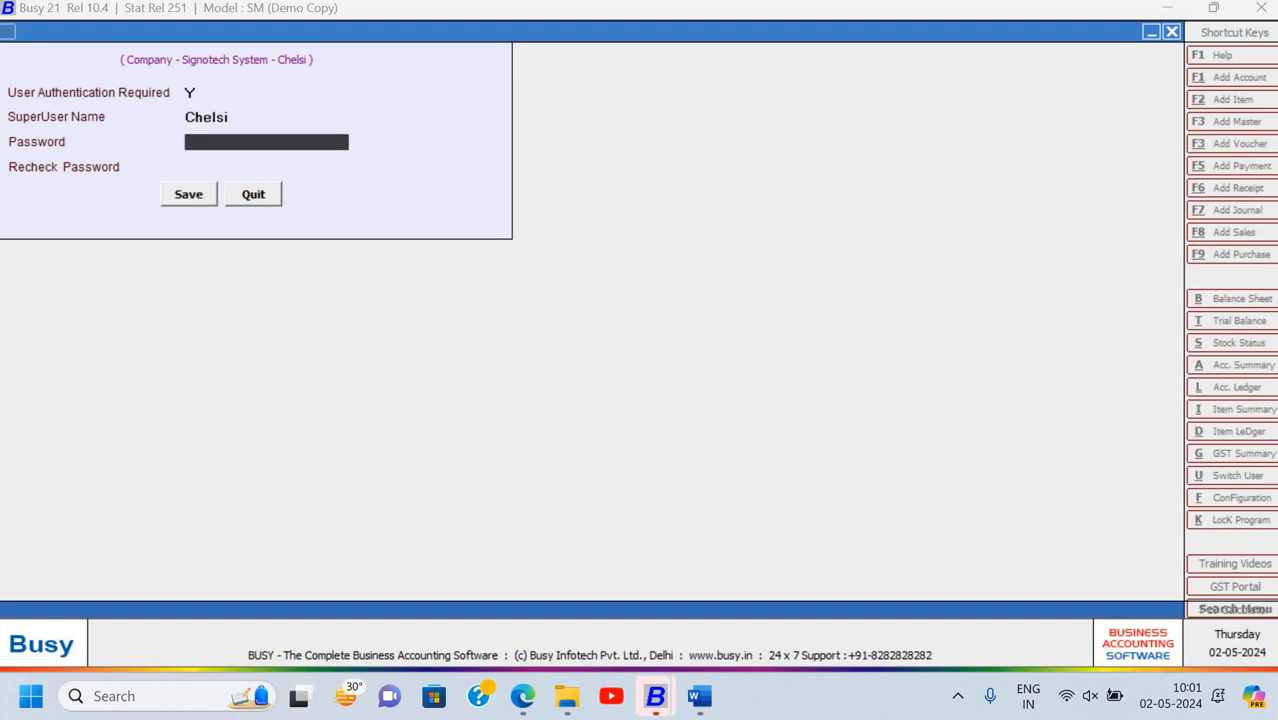
pyautogui.write('******')
pyautogui.press('Return')
pyautogui.write('****')
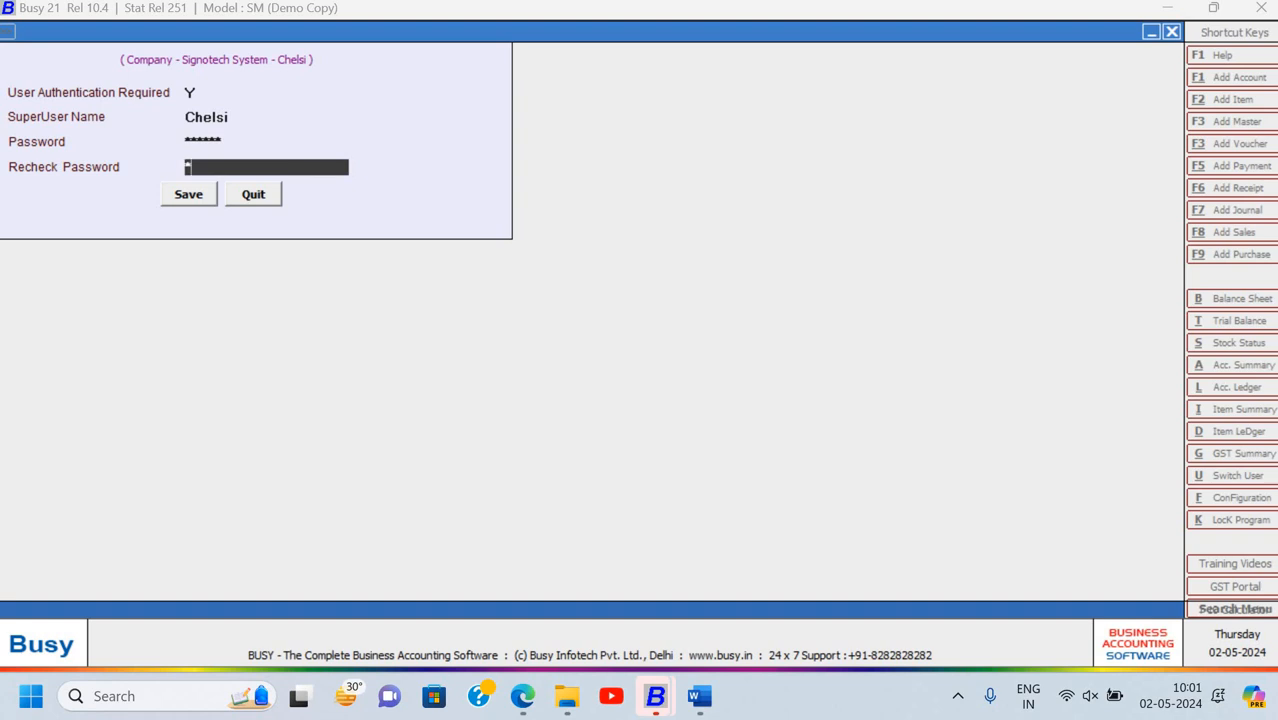
pyautogui.write('**')
pyautogui.press('Return')
pyautogui.press('Return')
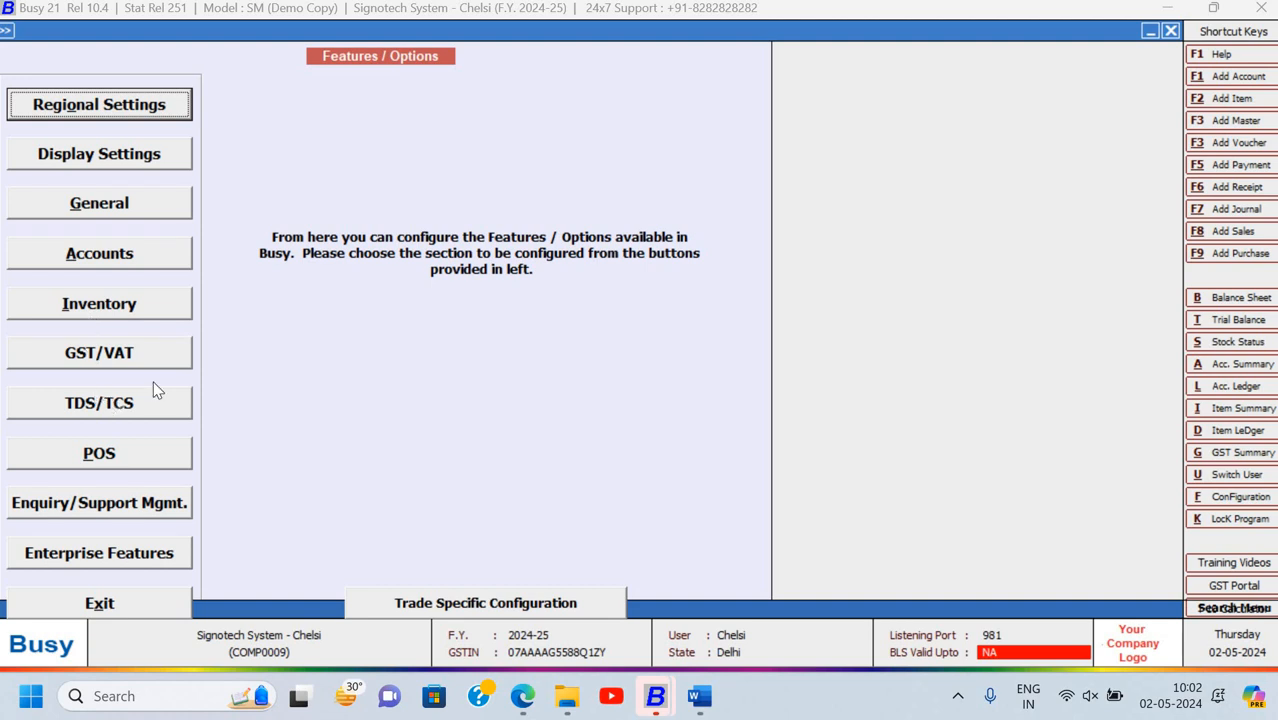
# Exit the Features / Options setup and answer No to closing Signotech System
pyautogui.click(140, 305)
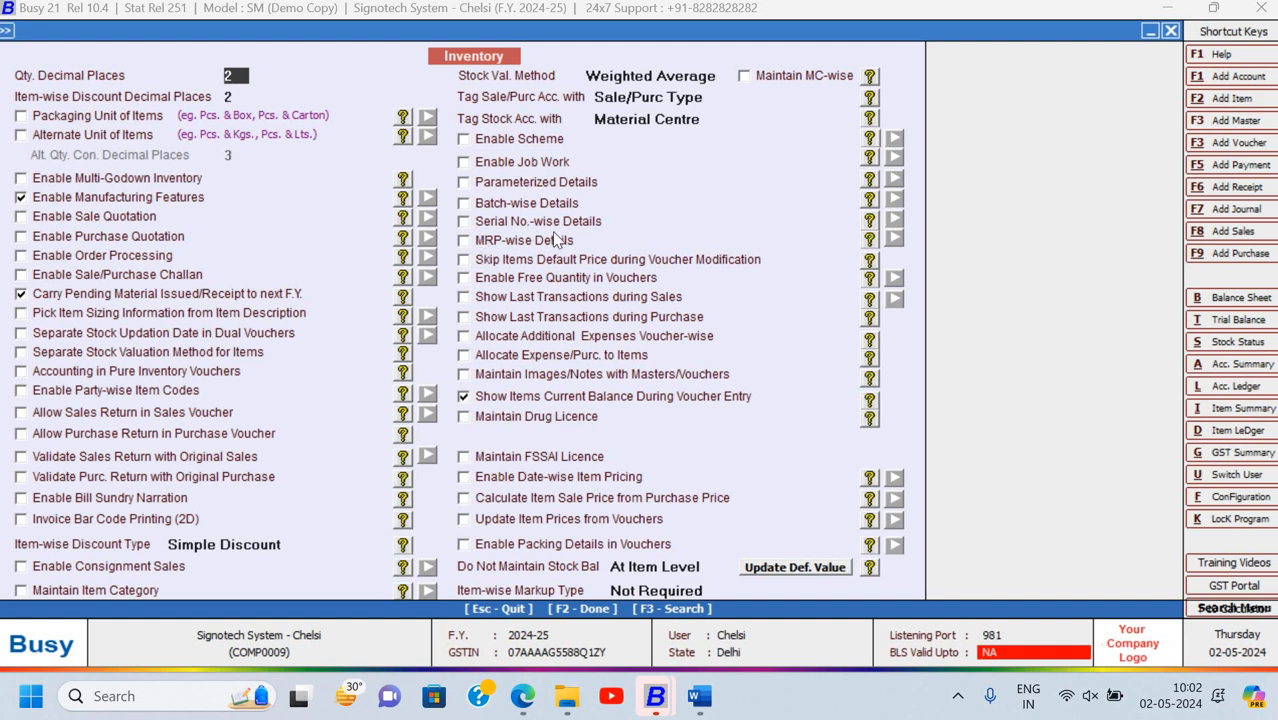
pyautogui.press('Escape')
pyautogui.press('Return')
pyautogui.press('Escape')
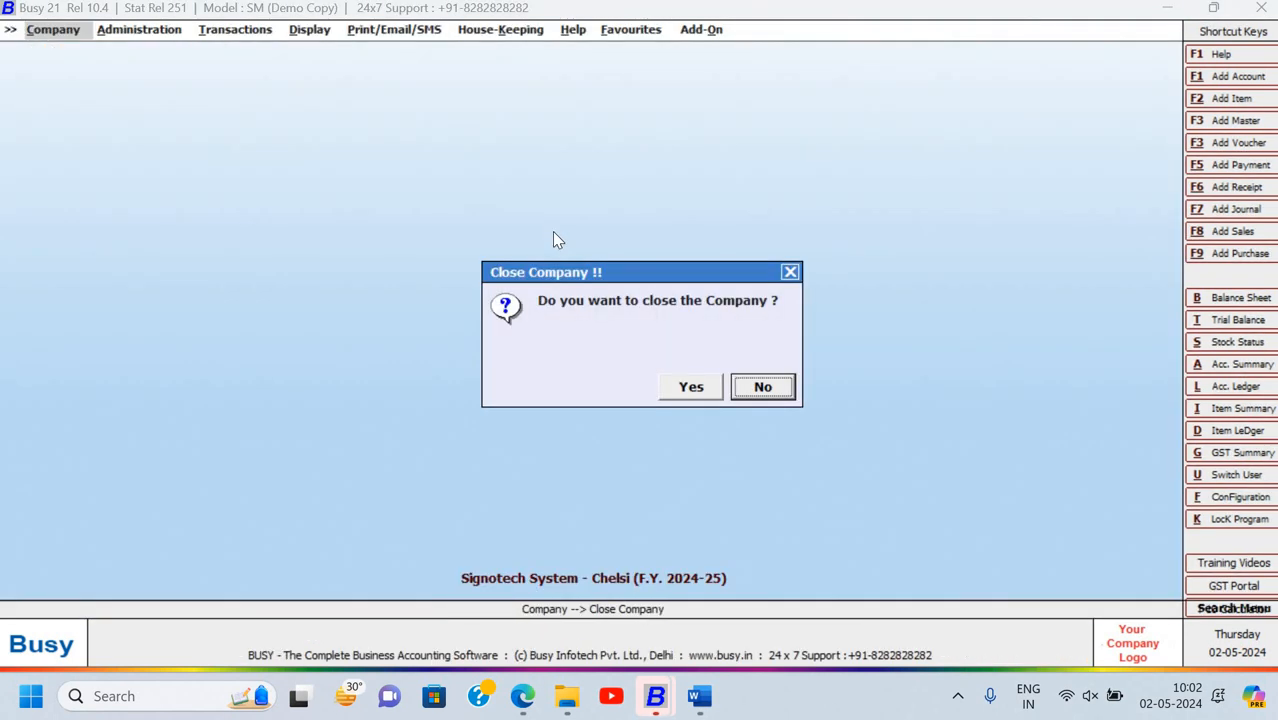
pyautogui.press('Return')
# Review the balance sheet in the Word assignment, then open BUSY's Administration menu
pyautogui.hotkey('alt', 'Tab')
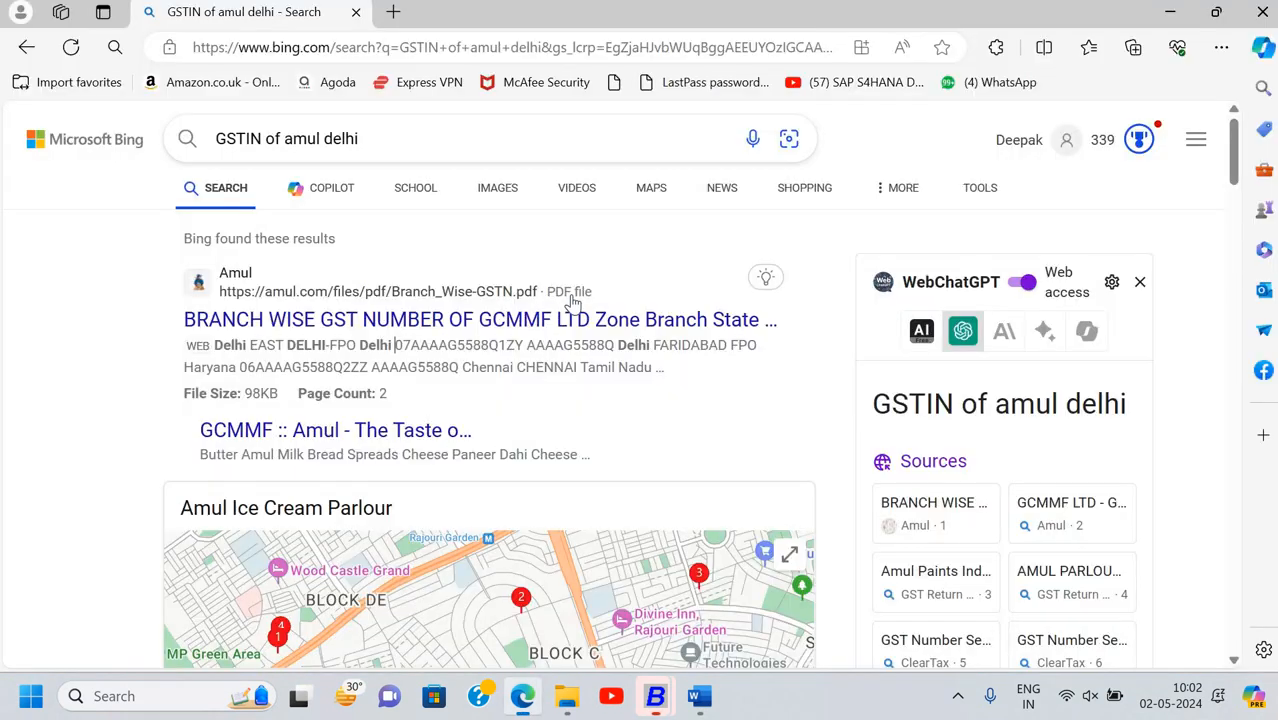
pyautogui.hotkey('alt', 'Tab')
pyautogui.hotkey('alt', 'Tab')
pyautogui.hotkey('alt', 'Tab')
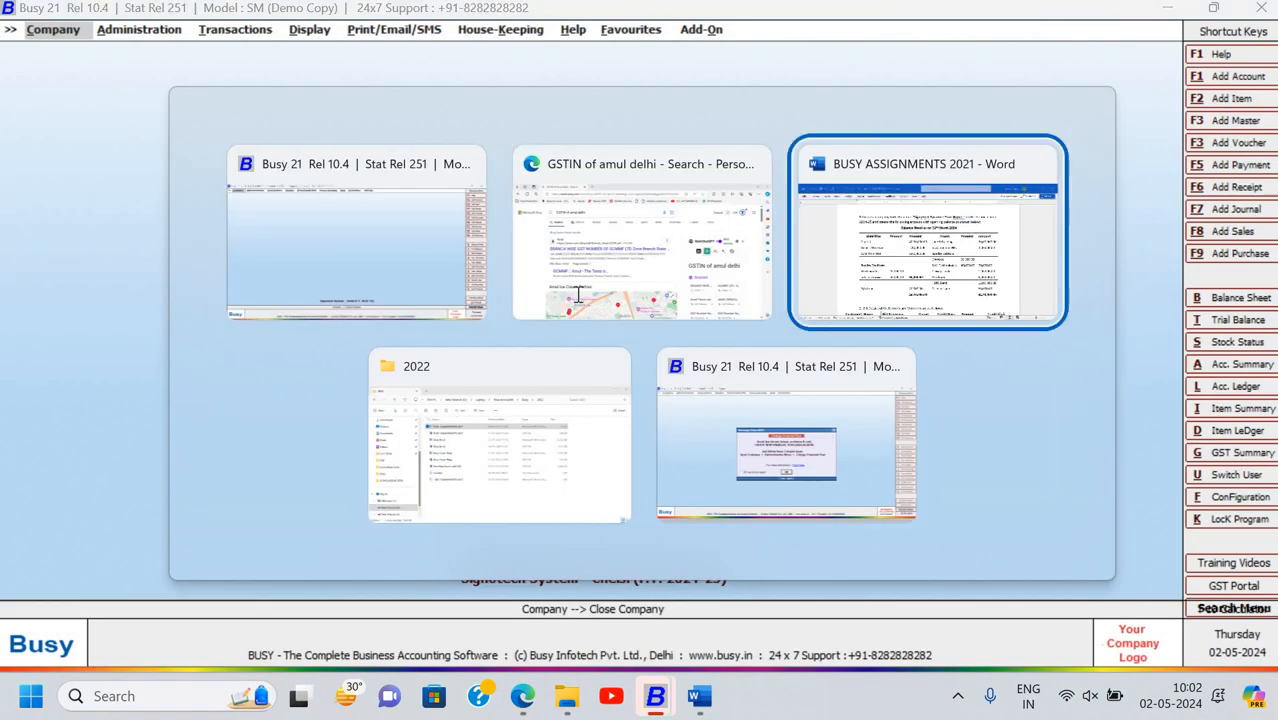
pyautogui.scroll(-1, 428, 305)
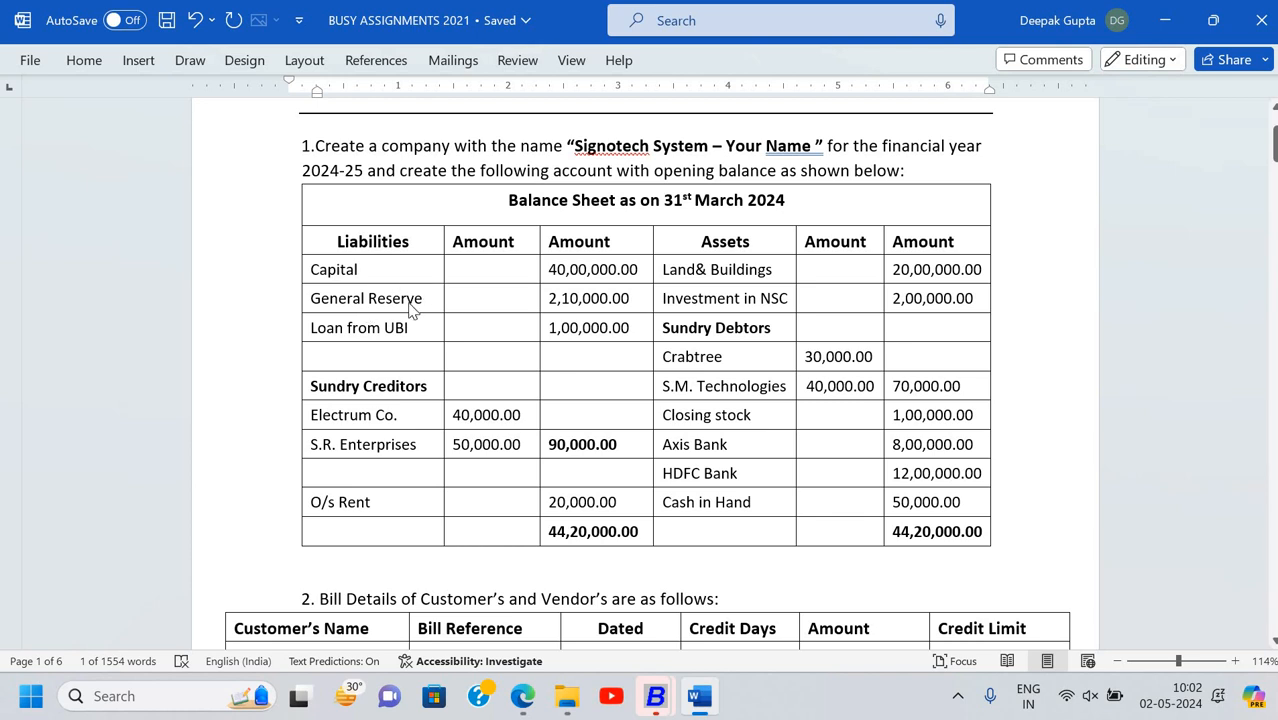
pyautogui.hotkey('alt', 'Tab')
pyautogui.press('Right')
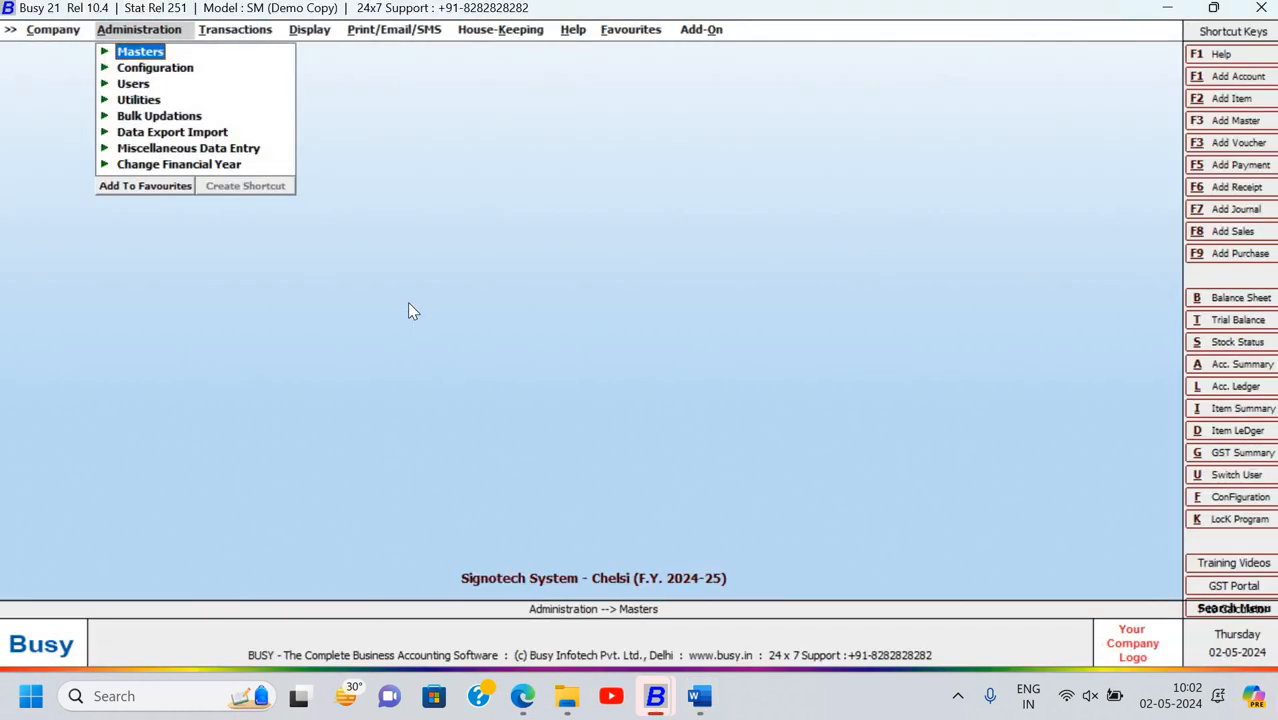
# Go to Administration > Masters > Account, backing out of Modify to choose Add
pyautogui.press('Return')
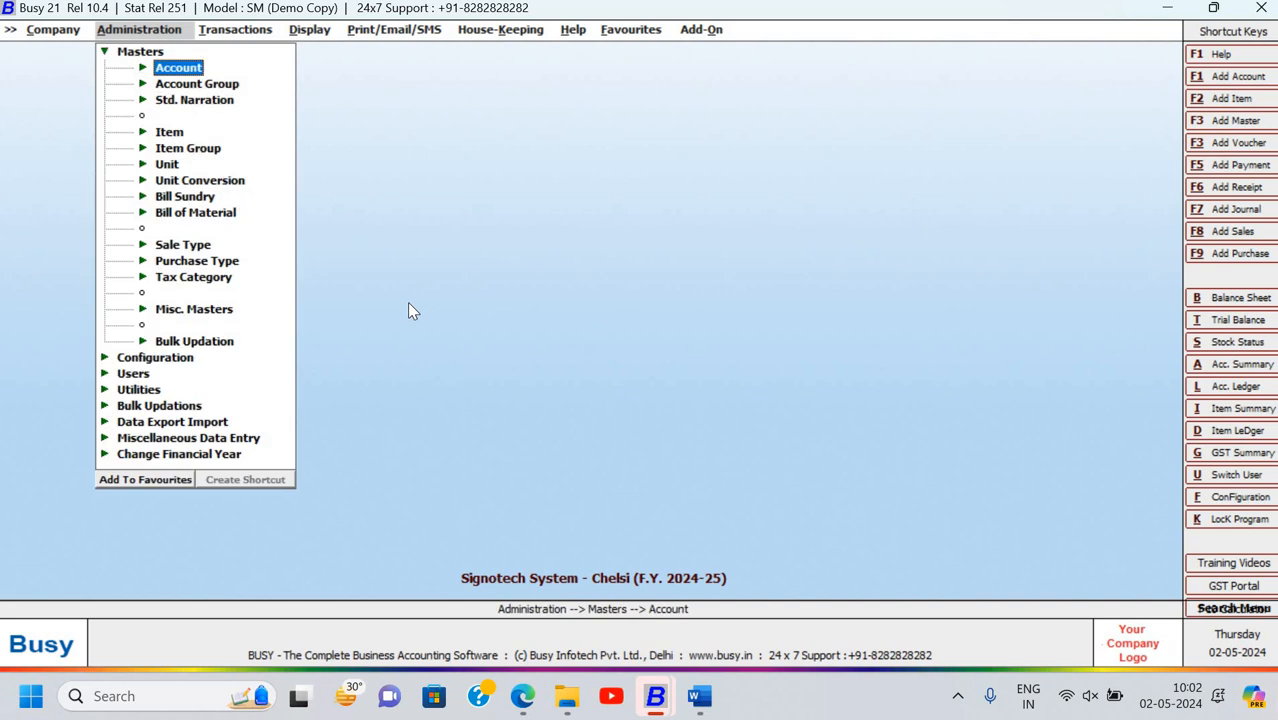
pyautogui.press('Return')
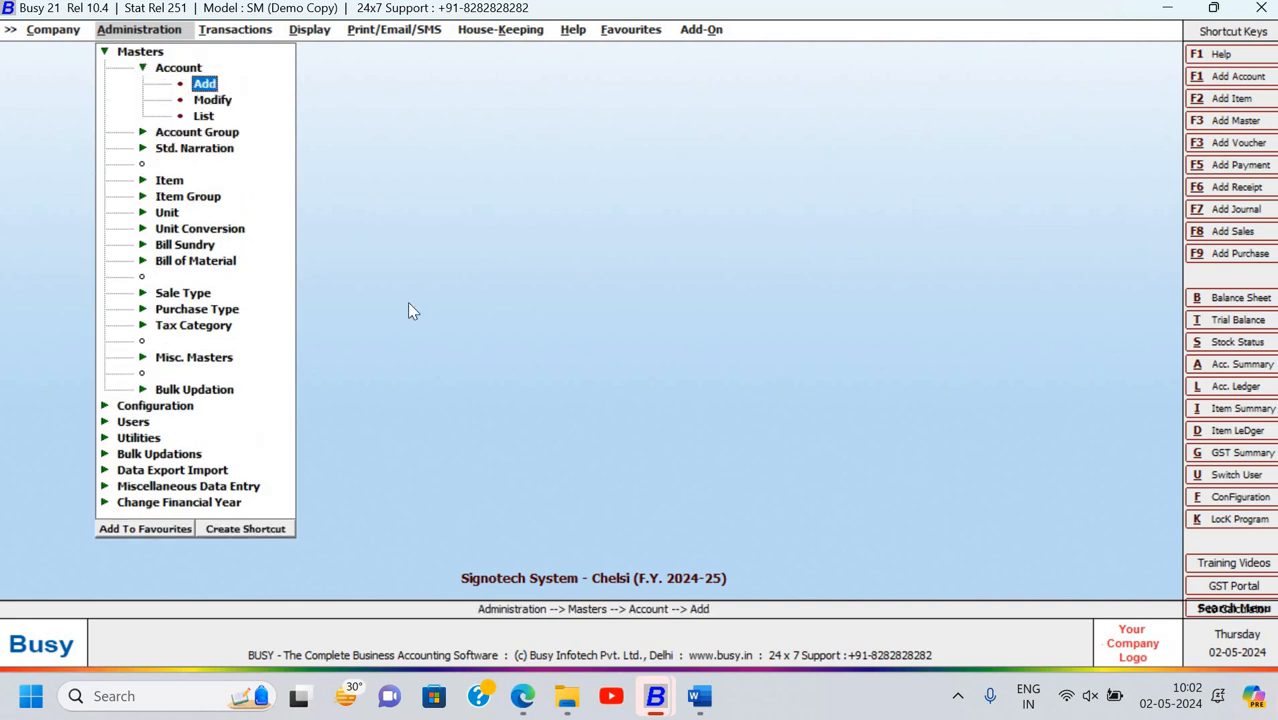
pyautogui.press('Down')
pyautogui.press('Return')
pyautogui.write('capi')
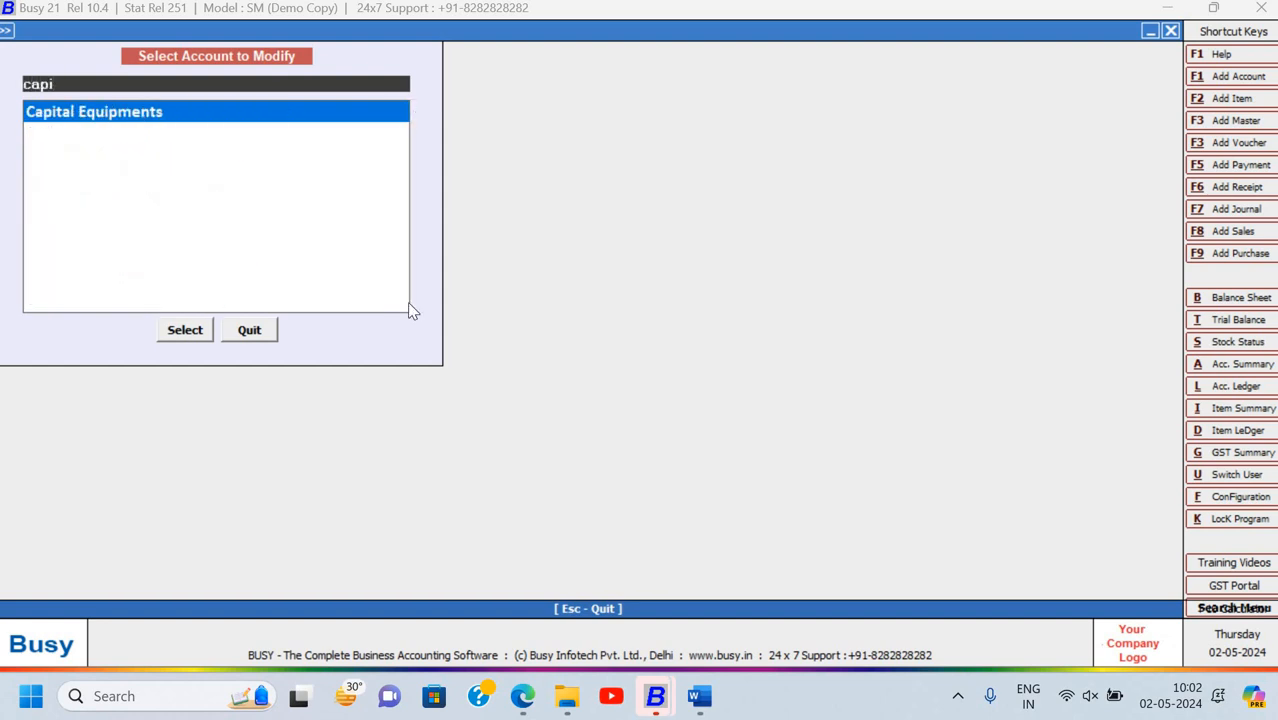
pyautogui.press('Escape')
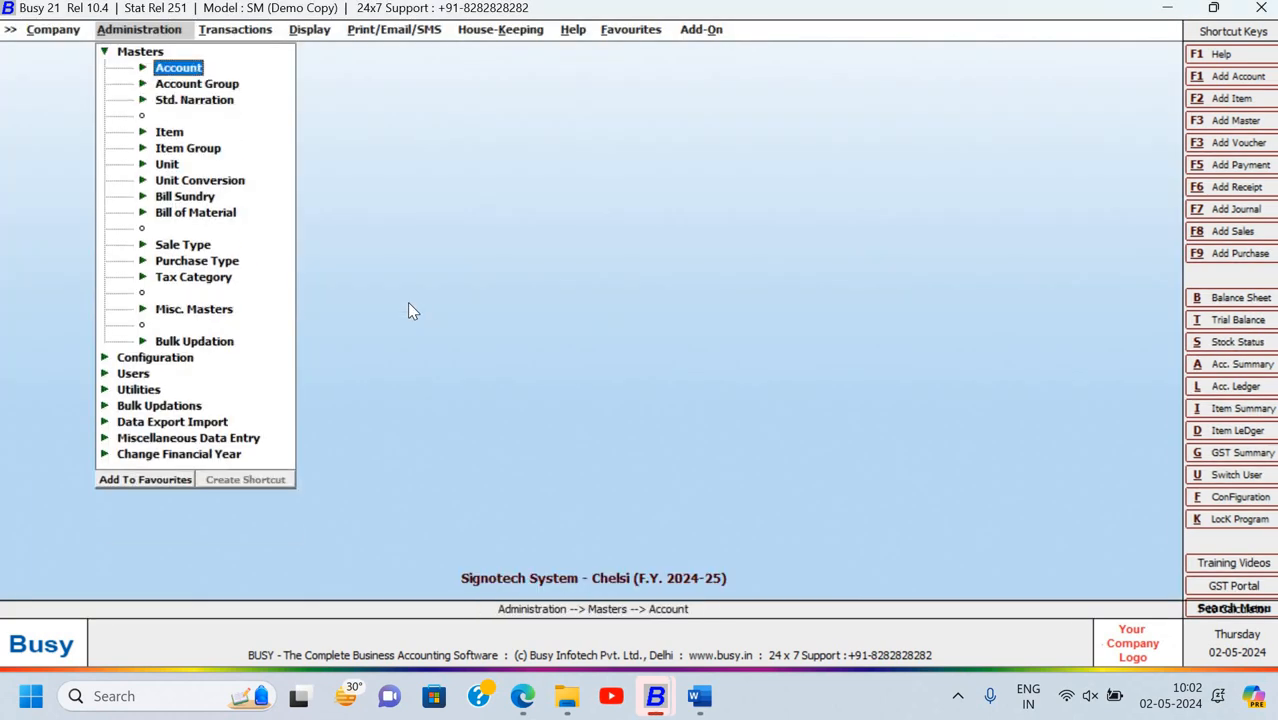
pyautogui.press('Return')
# Save a Capital account under Capital Account with a 40,00,000 credit opening balance
pyautogui.press('Return')
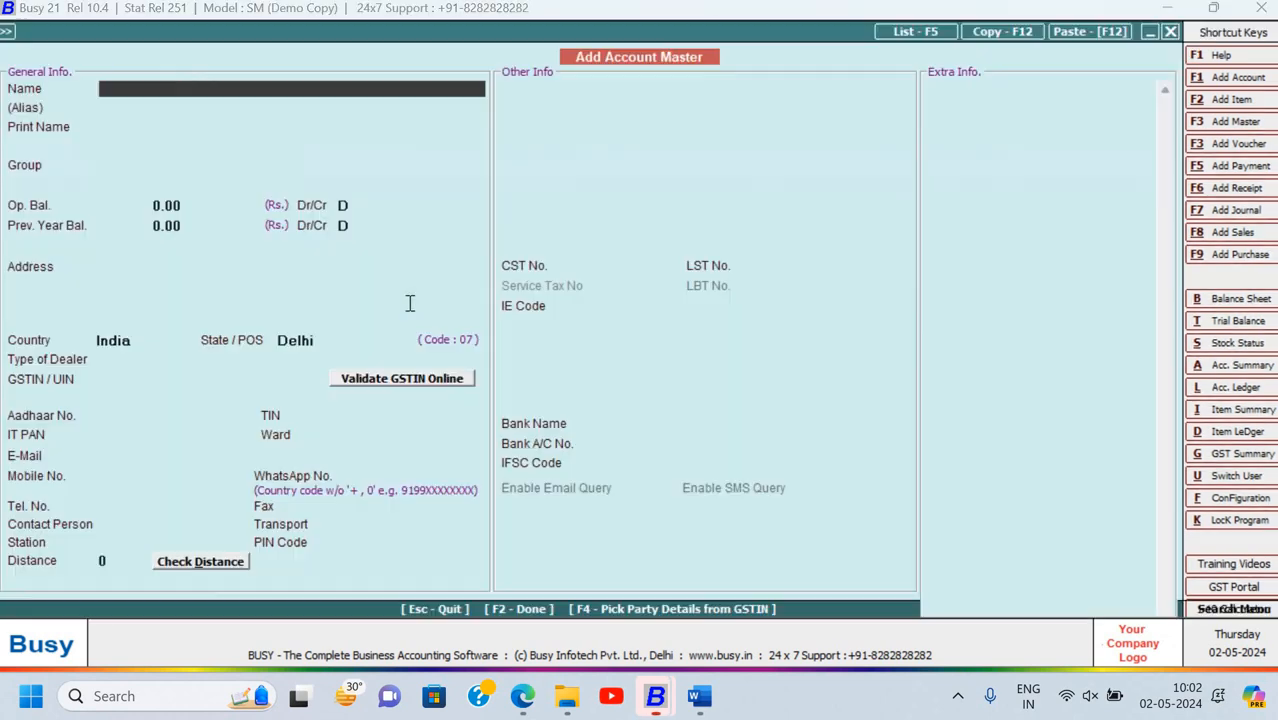
pyautogui.write('Capital')
pyautogui.press('Return')
pyautogui.press('Return')
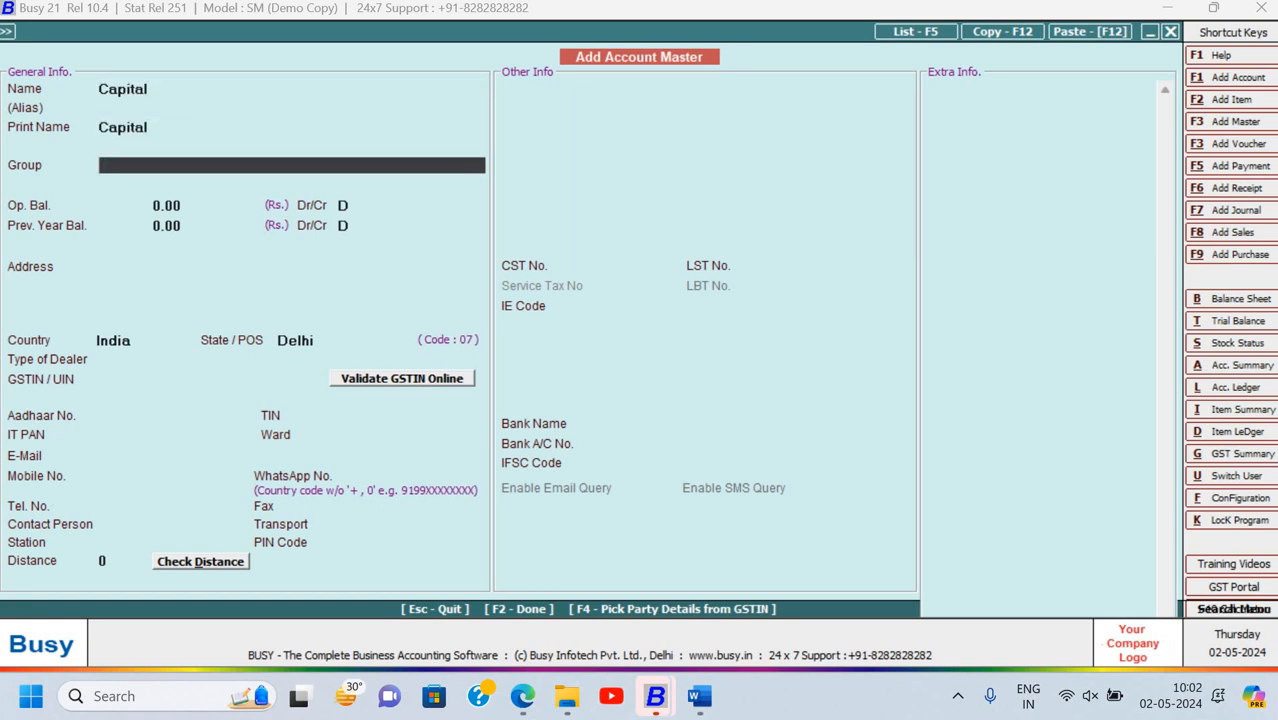
pyautogui.write('capit')
pyautogui.press('Return')
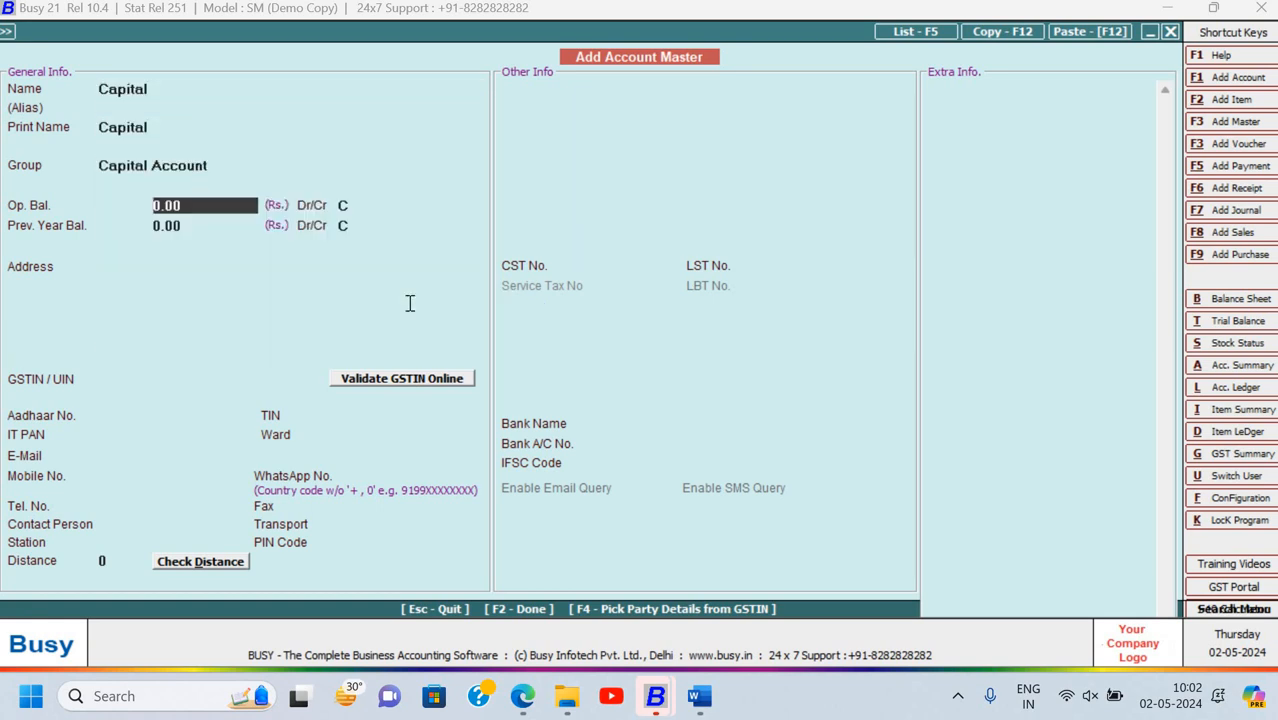
pyautogui.write('40,')
pyautogui.write('00,000')
pyautogui.press('Return')
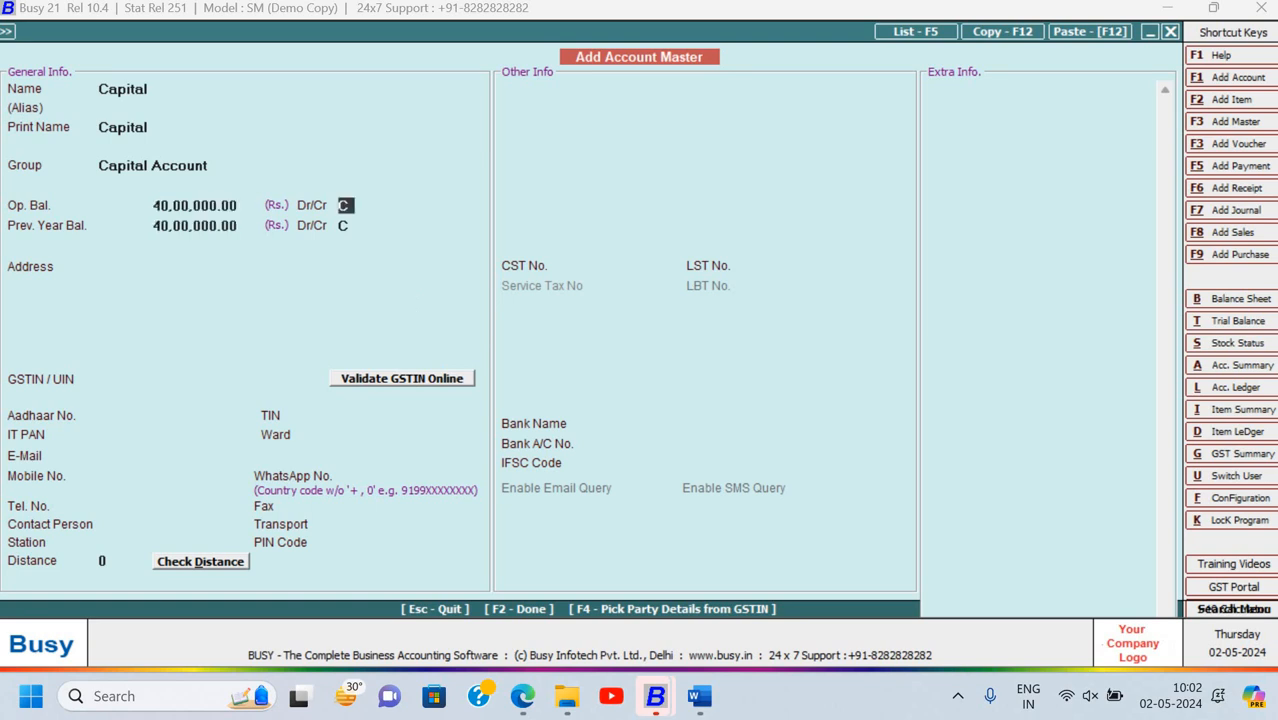
pyautogui.press('Return')
pyautogui.press('Return')
pyautogui.press('Return')
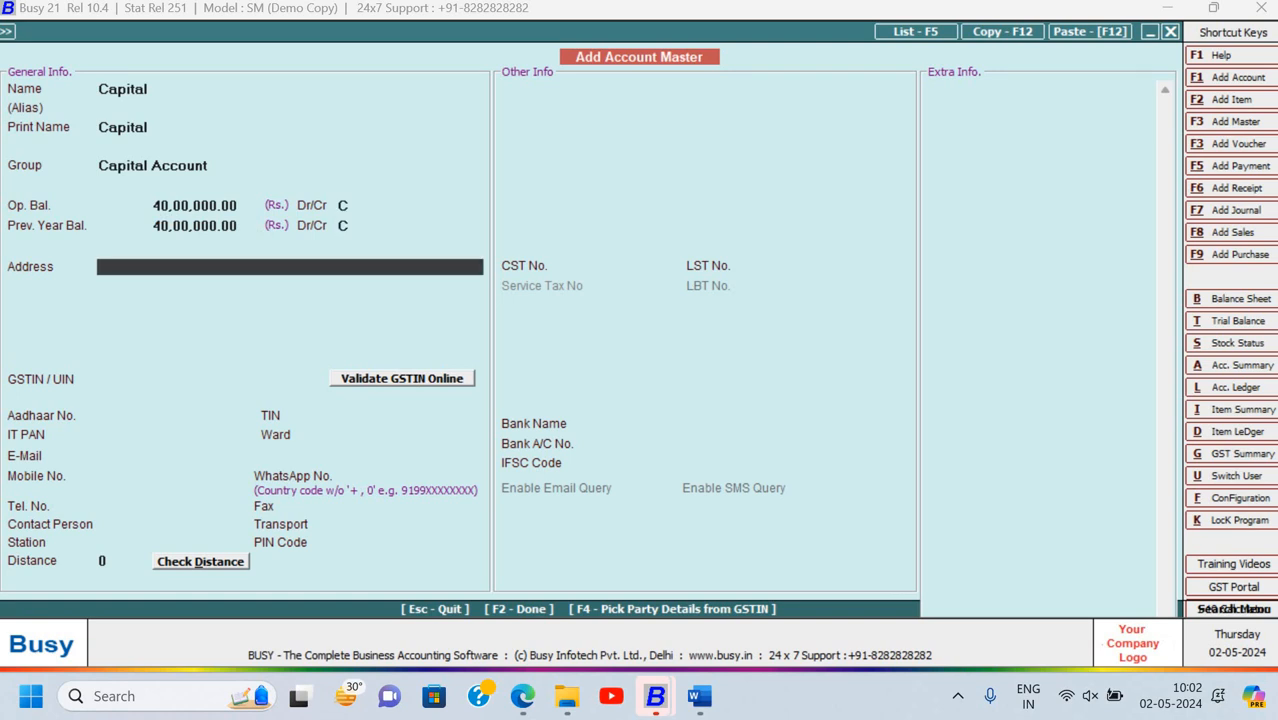
pyautogui.press('F2')
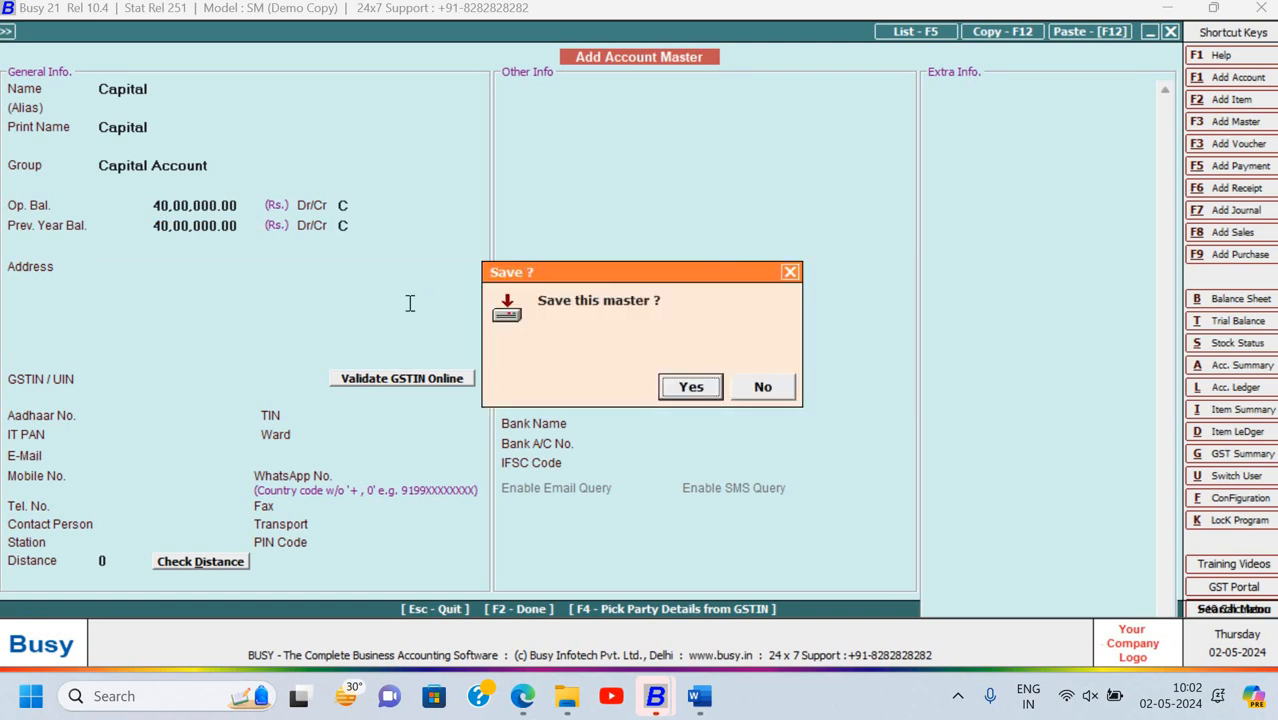
pyautogui.press('Return')
pyautogui.hotkey('alt', 'Tab')
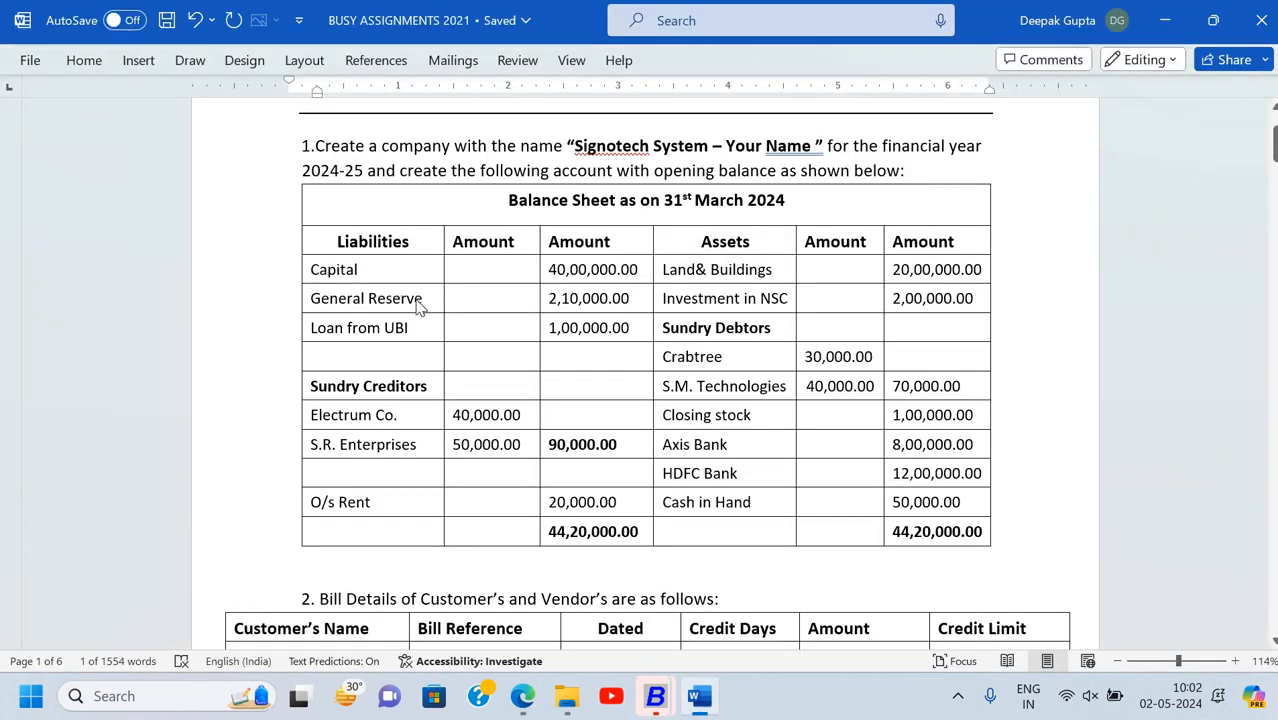
# Add a General Reserve account under the Reserves & Surplus group
pyautogui.tripleClick(420, 306)
pyautogui.hotkey('ctrl', 'c')
pyautogui.hotkey('alt', 'Tab')
pyautogui.hotkey('ctrl', 'v')
pyautogui.press('Return')
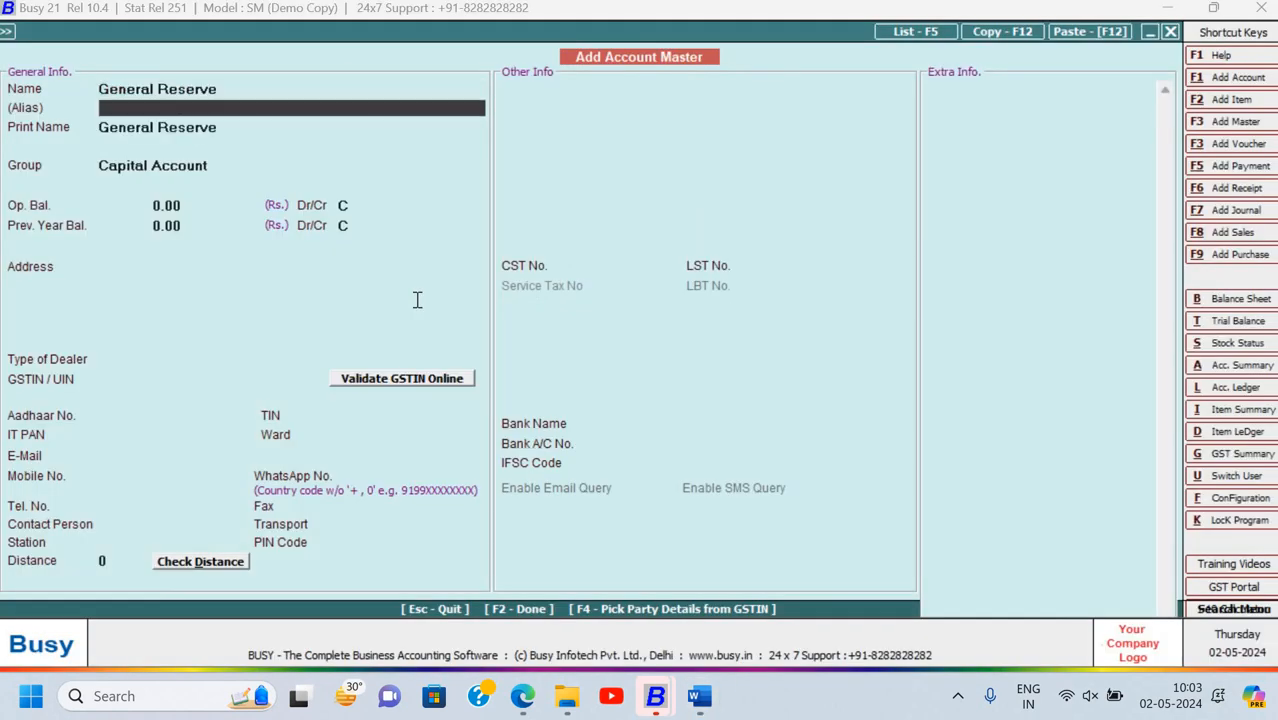
pyautogui.press('Return')
pyautogui.press('Return')
pyautogui.write('res')
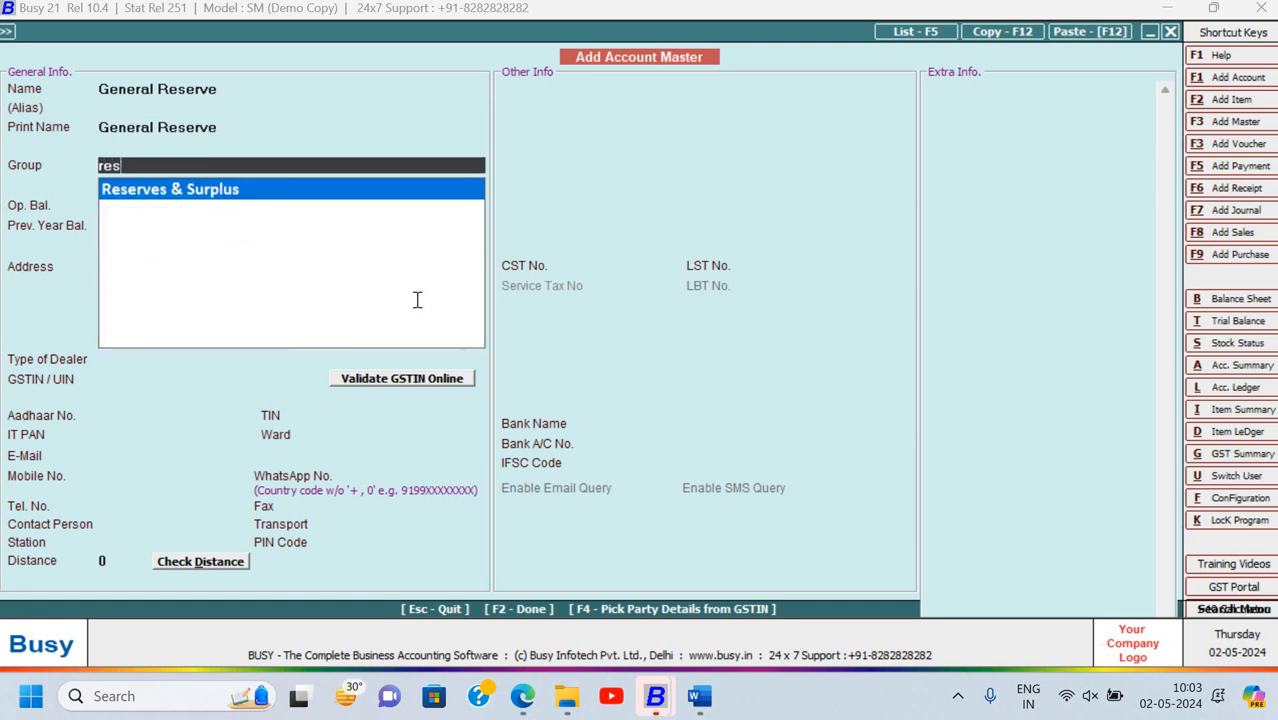
pyautogui.press('Return')
# Give General Reserve a 2,10,000 credit opening balance and save it
pyautogui.hotkey('alt', 'Tab')
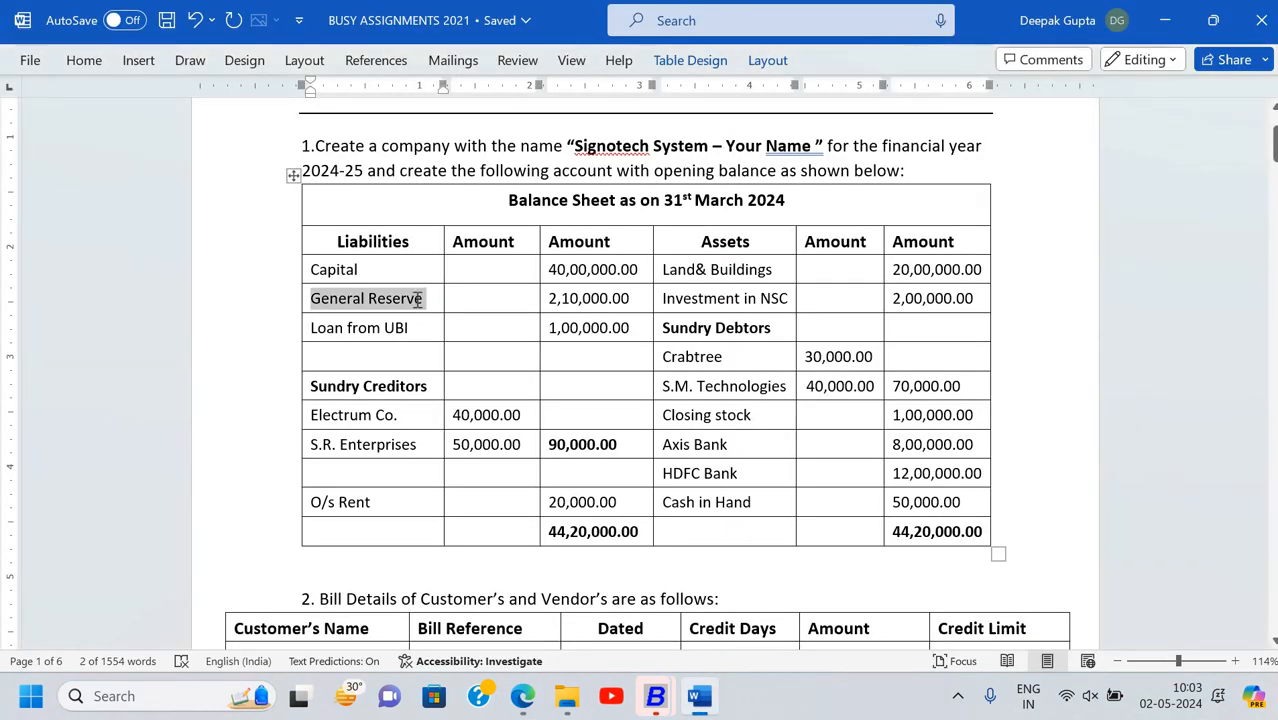
pyautogui.hotkey('alt', 'Tab')
pyautogui.write('2100000')
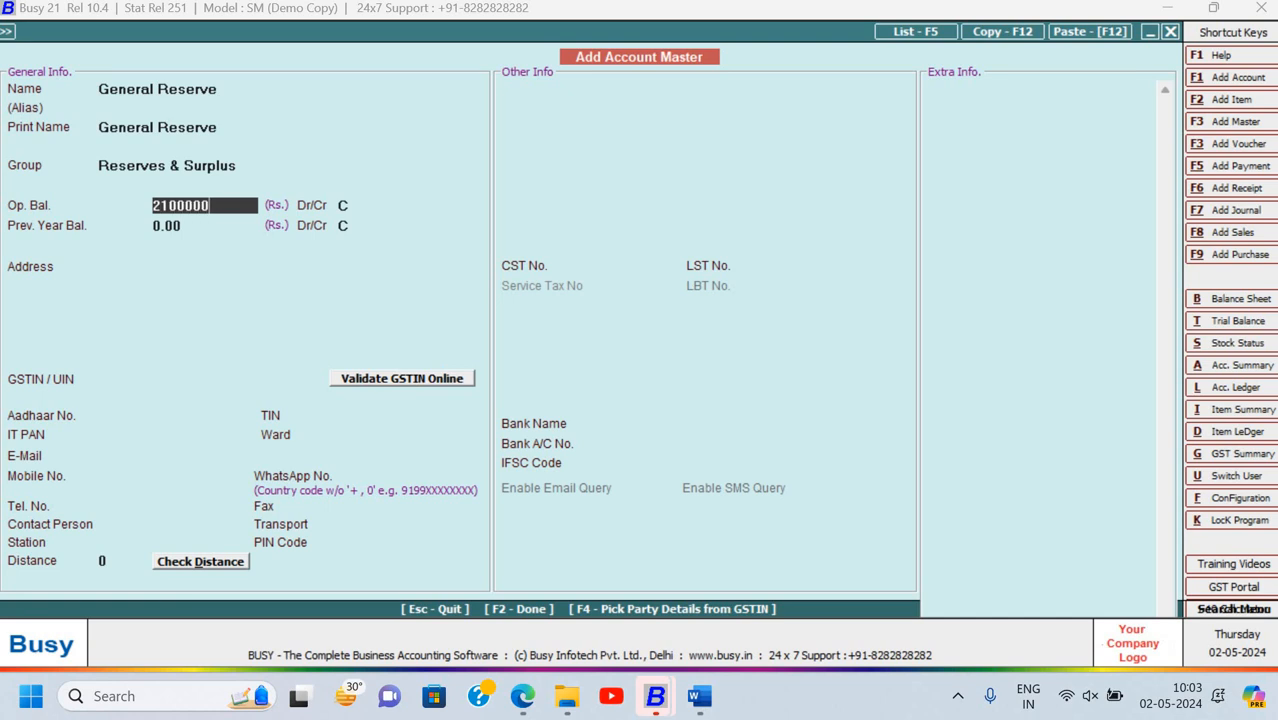
pyautogui.press('Return')
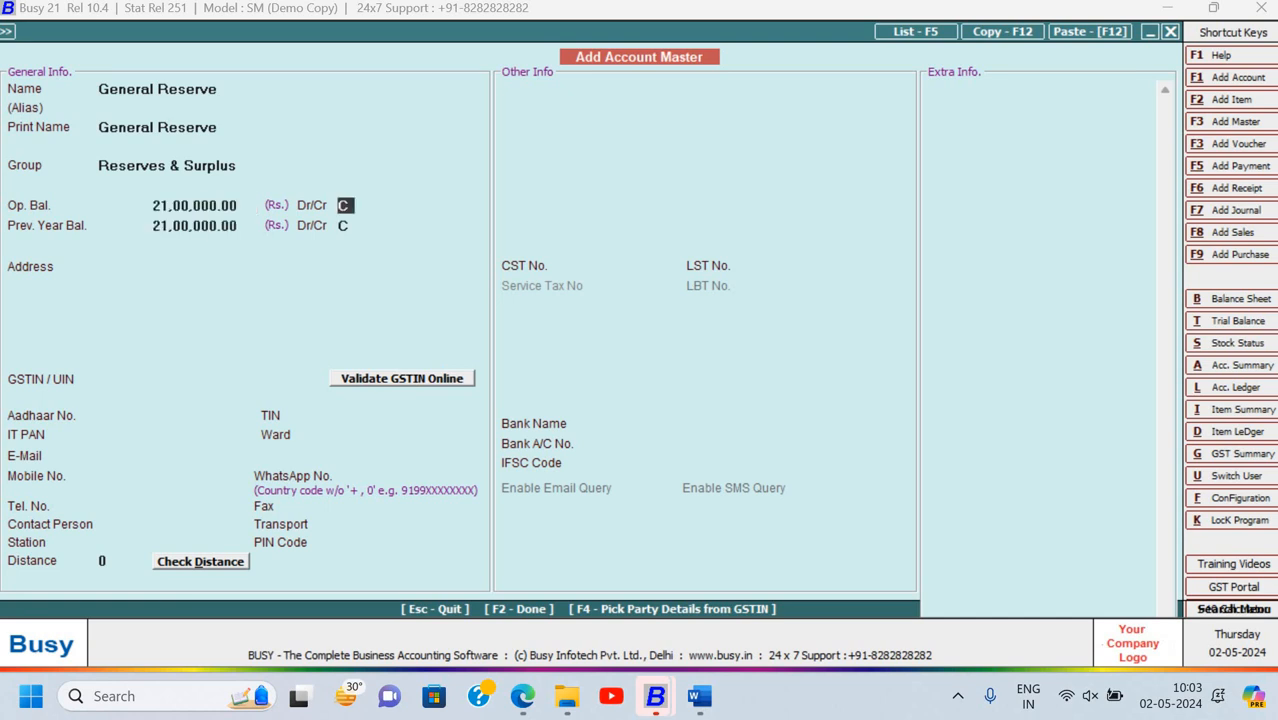
pyautogui.press('Up')
pyautogui.write('2,10,000')
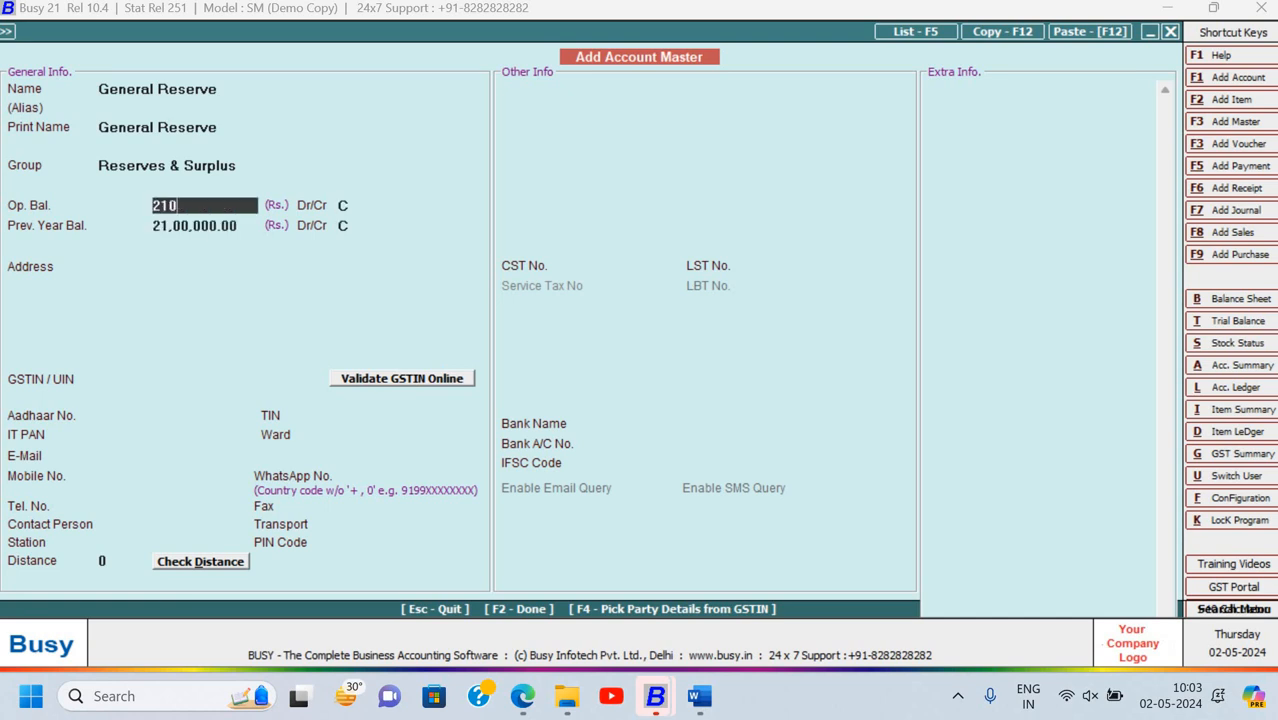
pyautogui.press('Return')
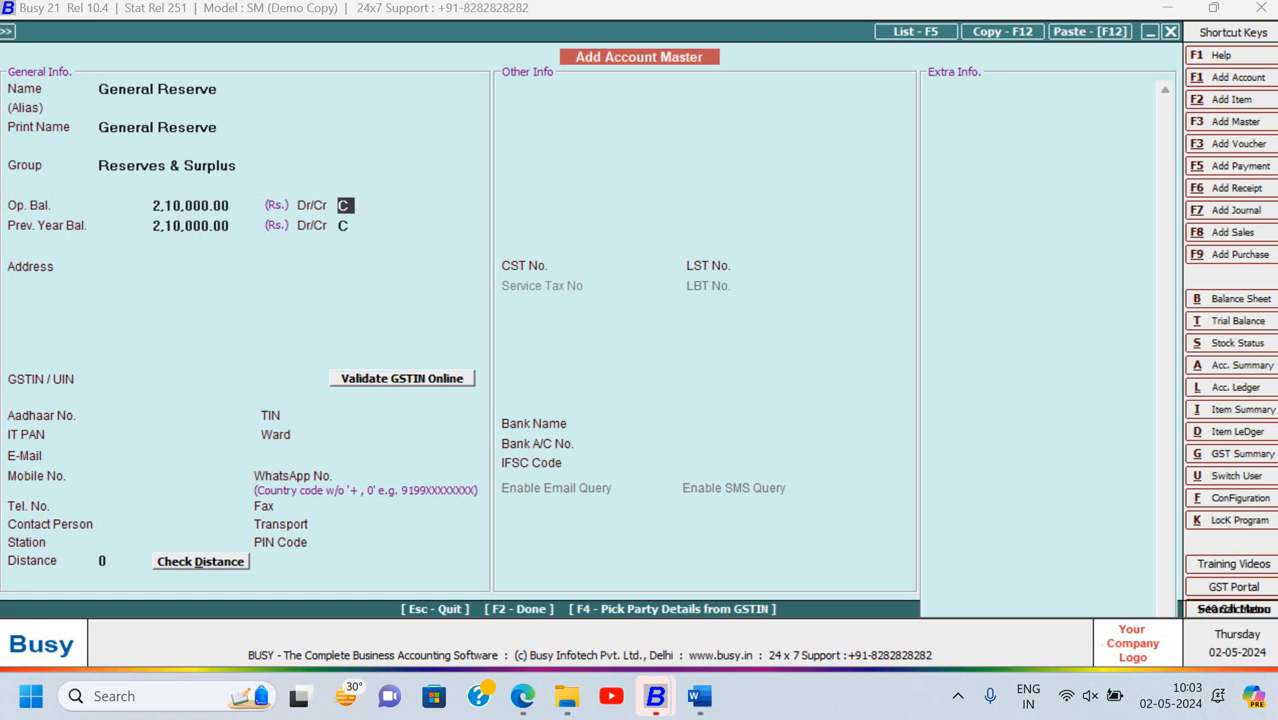
pyautogui.press('Return')
pyautogui.press('F2')
pyautogui.press('Return')
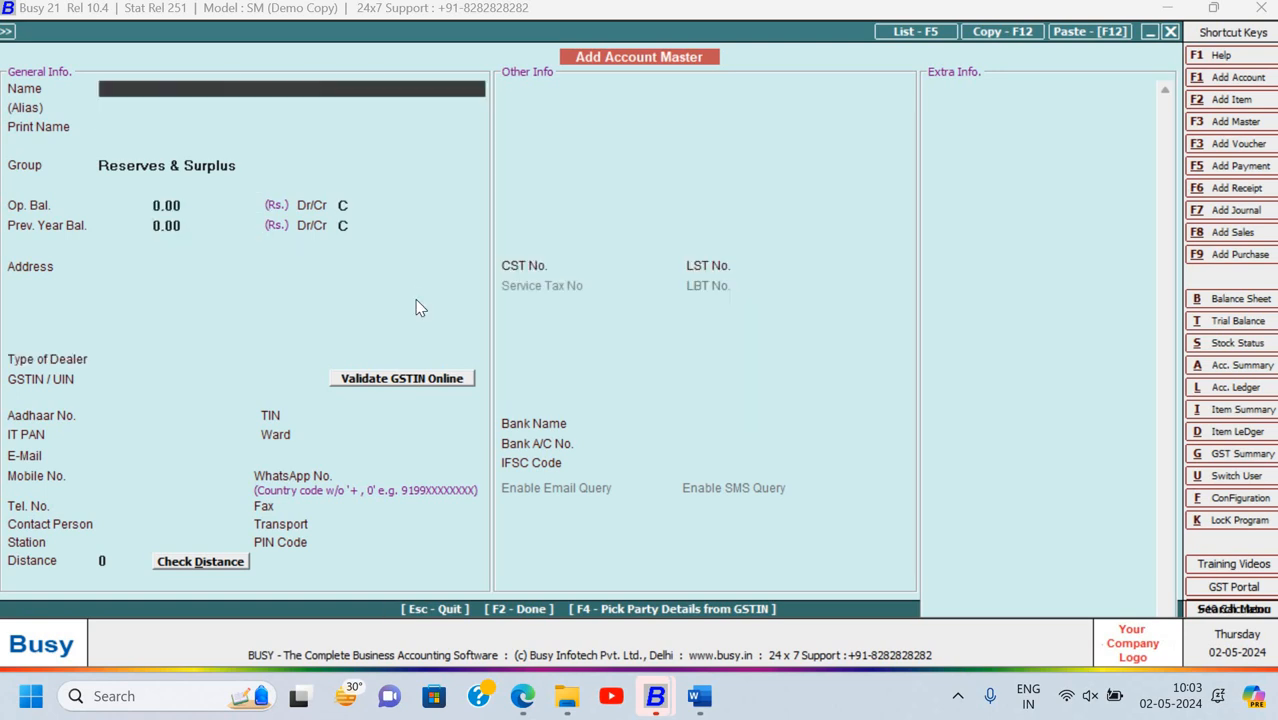
# Add a Loan from UBI account under the Secured Loans group
pyautogui.hotkey('alt', 'Tab')
pyautogui.moveTo(310, 328); pyautogui.dragTo(410, 328)
pyautogui.hotkey('ctrl', 'c')
pyautogui.hotkey('alt', 'Tab')
pyautogui.hotkey('ctrl', 'v')
pyautogui.press('Return')
pyautogui.press('Return')
pyautogui.press('Return')
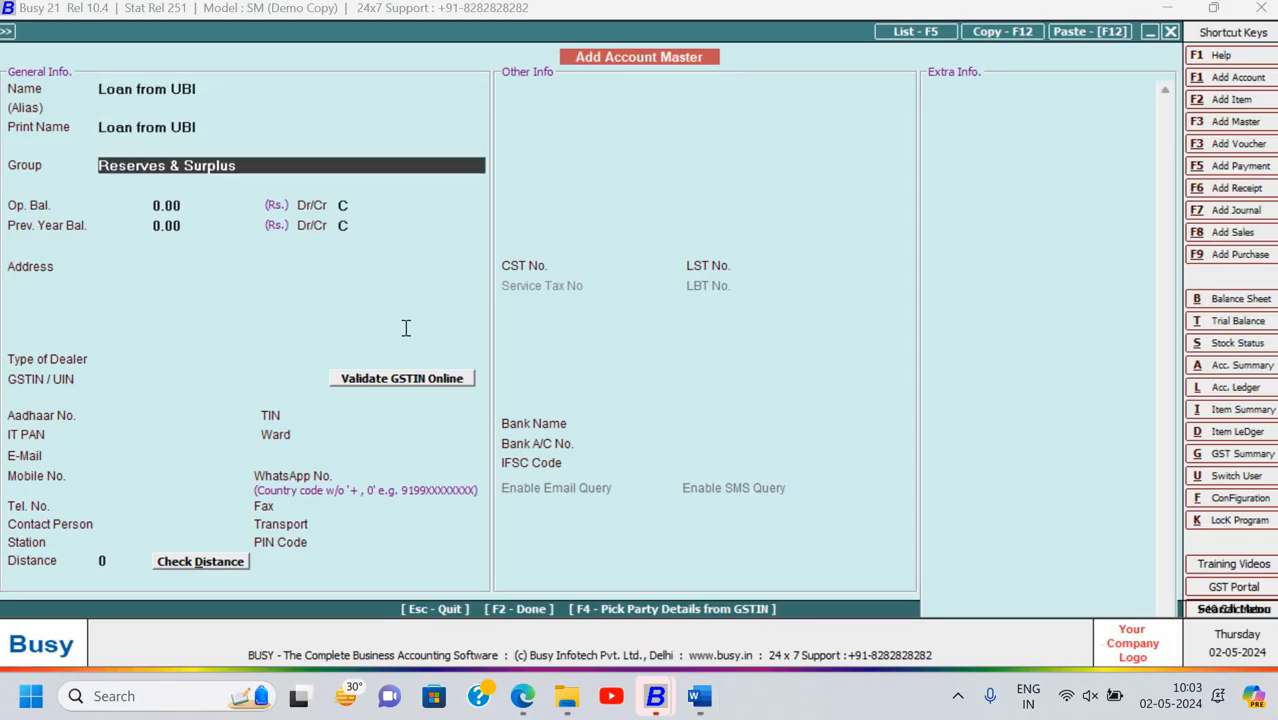
pyautogui.write('se')
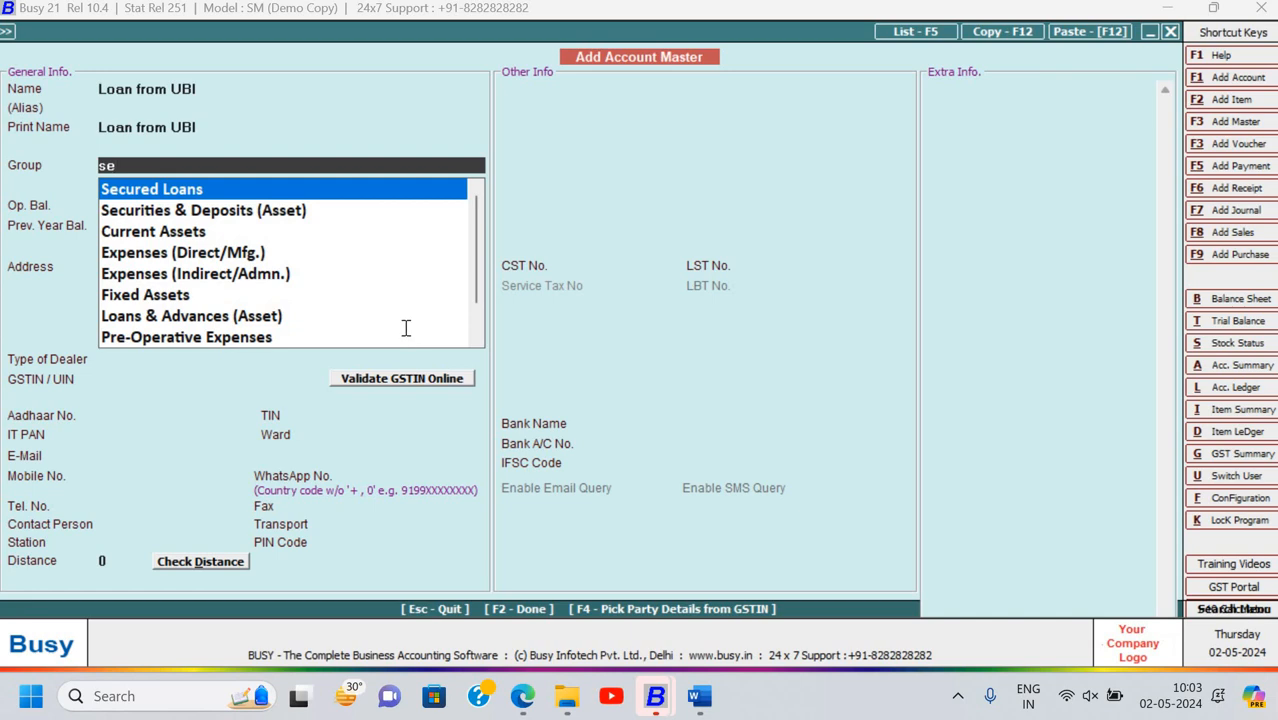
pyautogui.press('Return')
# Give Loan from UBI a 1,00,000 credit opening balance and save it
pyautogui.hotkey('alt', 'Tab')
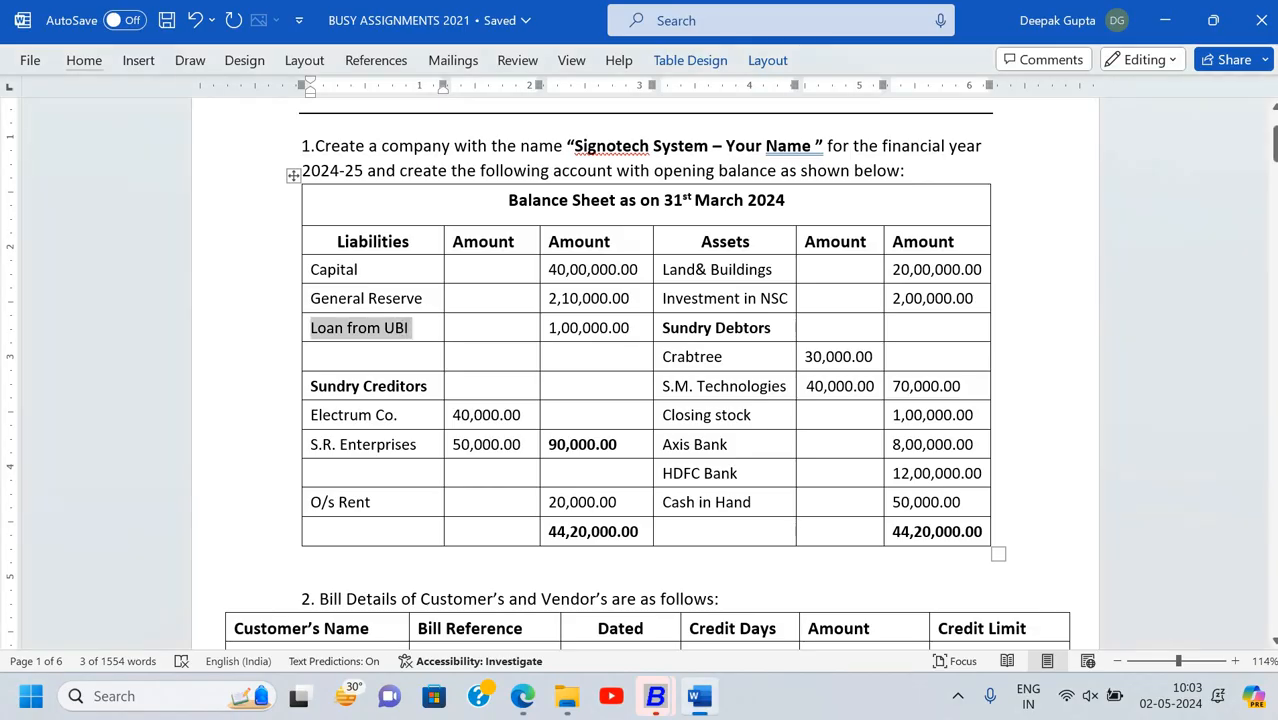
pyautogui.hotkey('alt', 'Tab')
pyautogui.write('1,00,000')
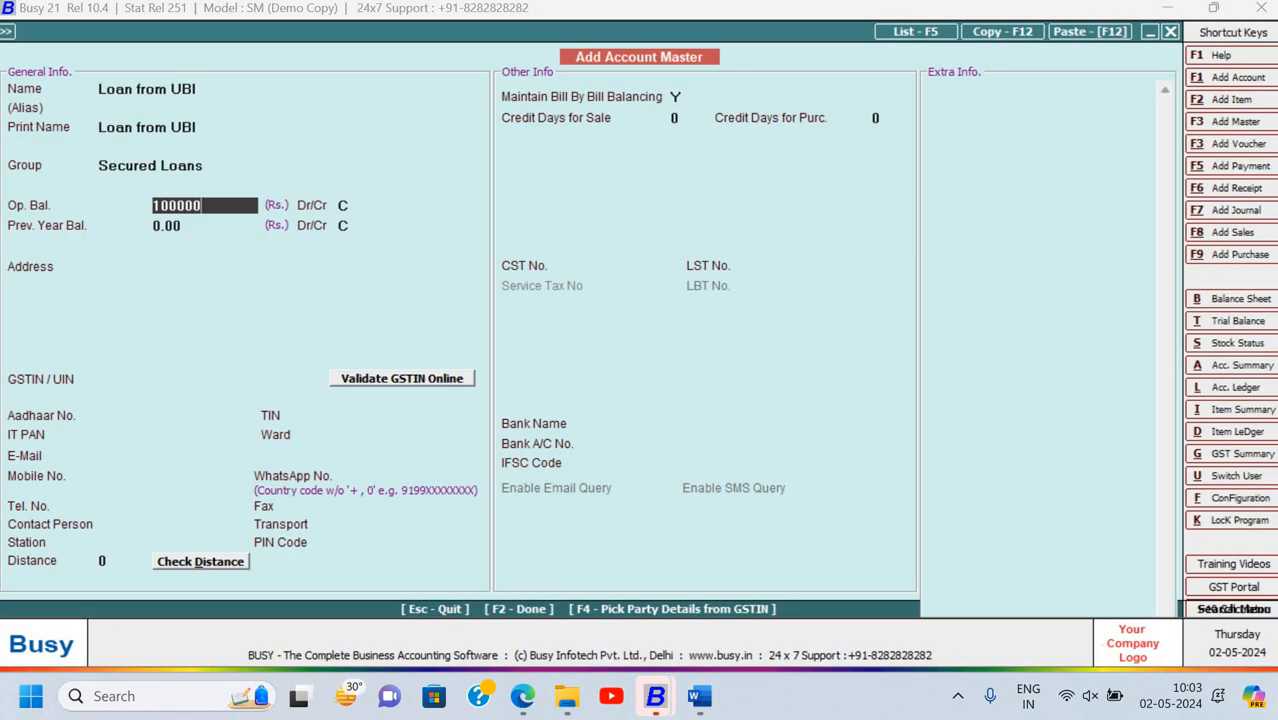
pyautogui.press('Return')
pyautogui.press('Return')
pyautogui.press('Return')
pyautogui.press('Return')
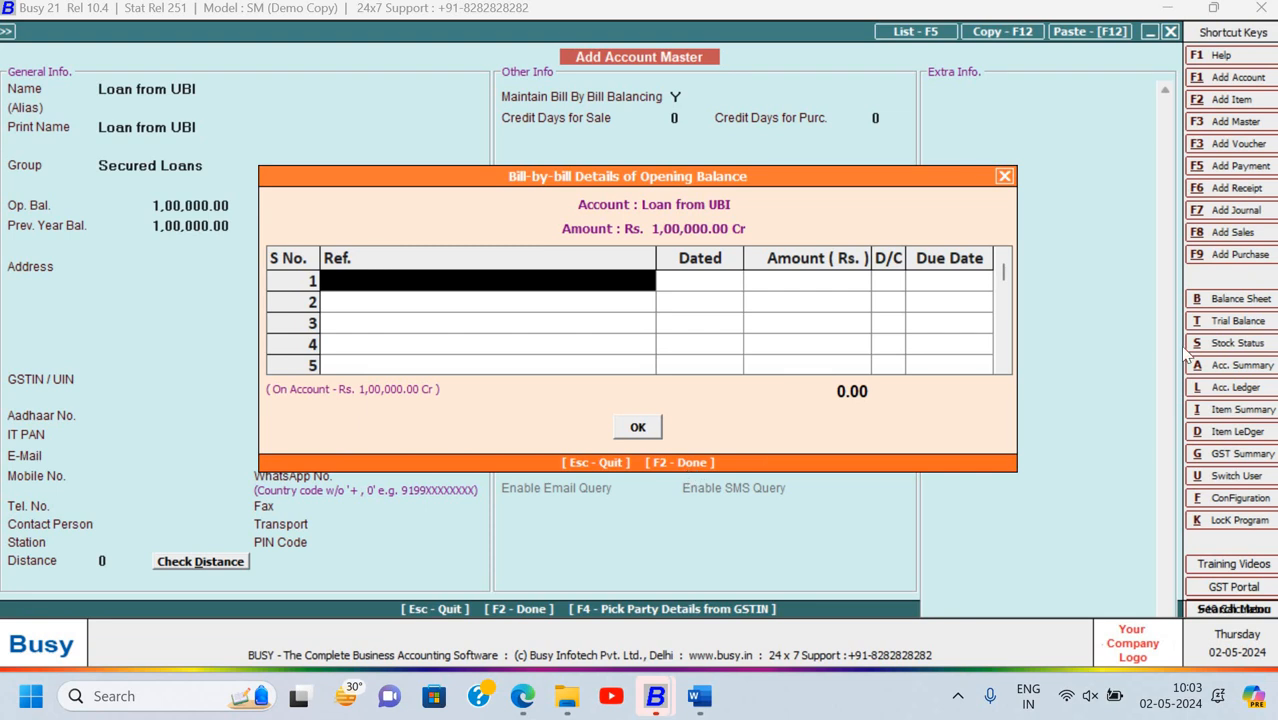
pyautogui.press('F2')
pyautogui.press('F2')
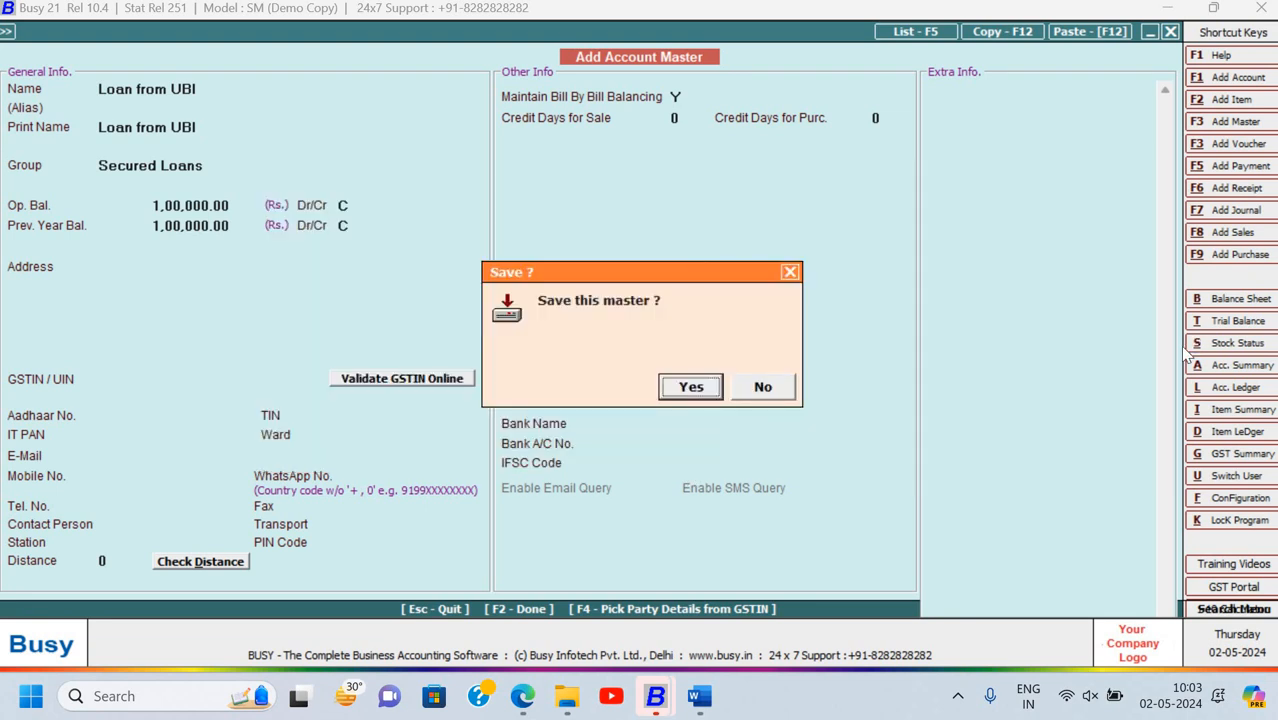
pyautogui.press('Return')
pyautogui.hotkey('alt', 'Tab')
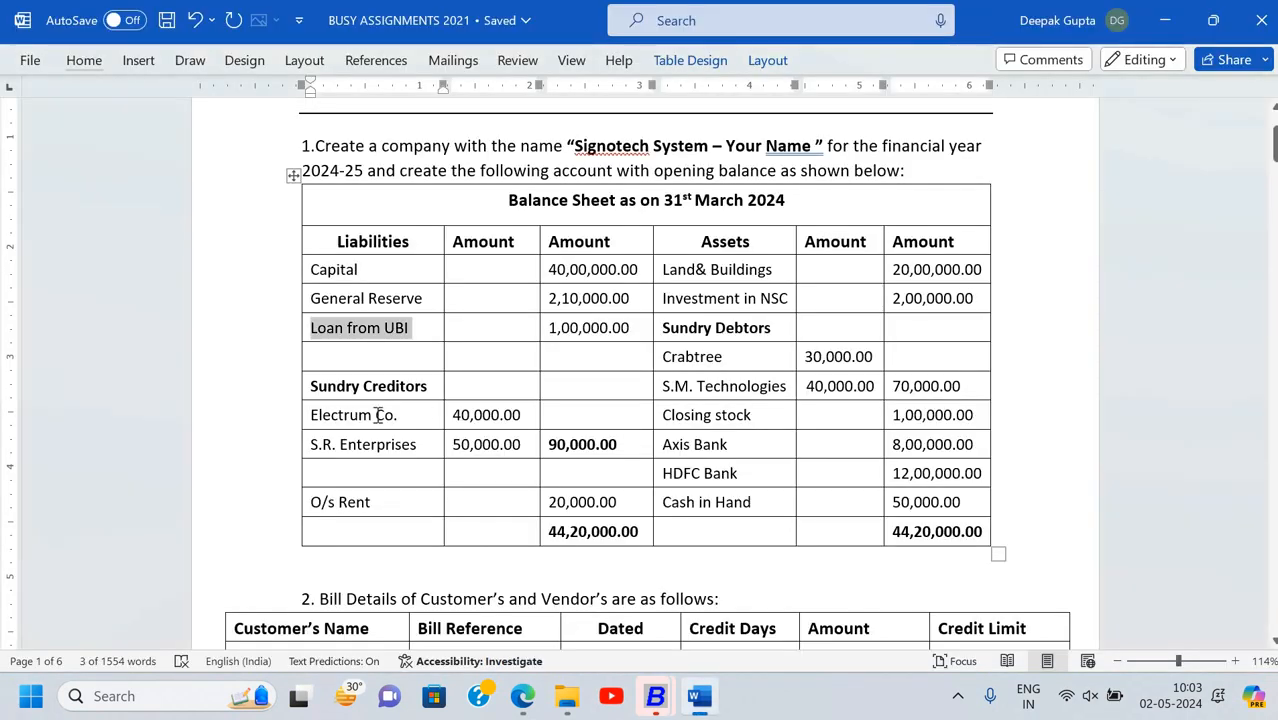
# Name the new account Electrum Co. and place it under Sundry Creditors
pyautogui.moveTo(314, 416); pyautogui.dragTo(400, 420)
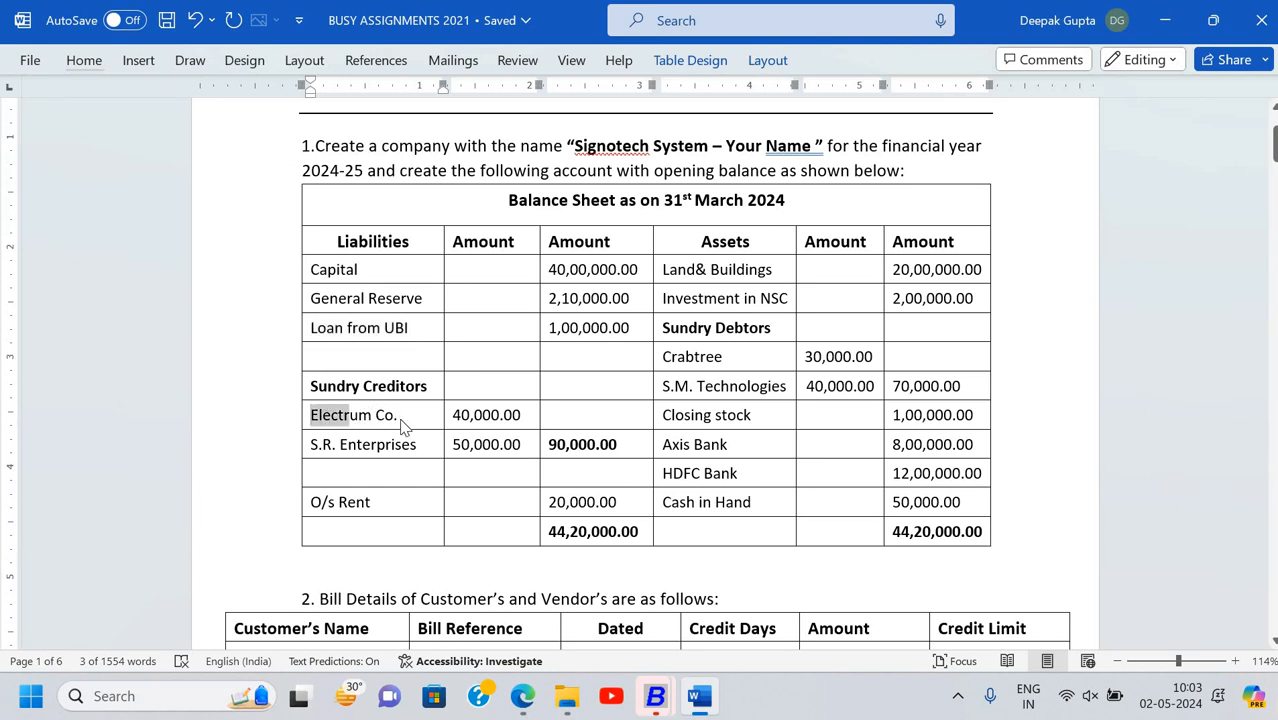
pyautogui.hotkey('ctrl', 'c')
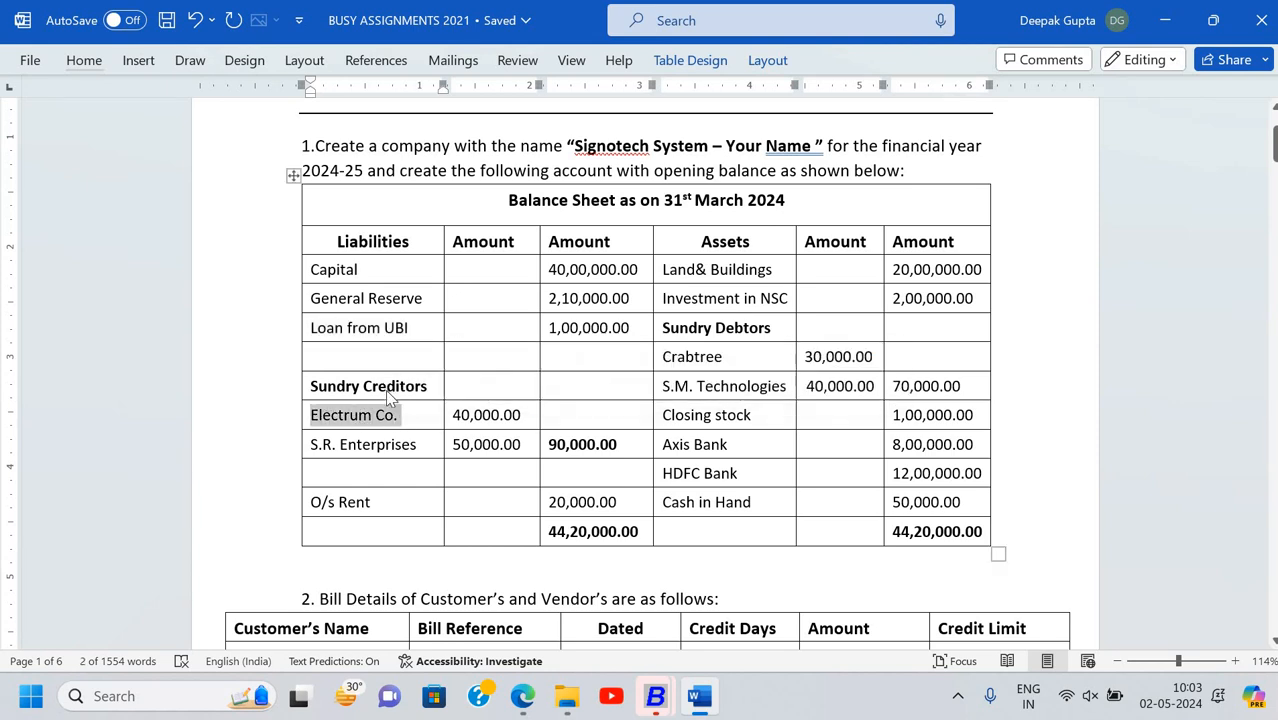
pyautogui.hotkey('alt', 'Tab')
pyautogui.hotkey('ctrl', 'v')
pyautogui.press('Return')
pyautogui.press('Return')
pyautogui.press('Return')
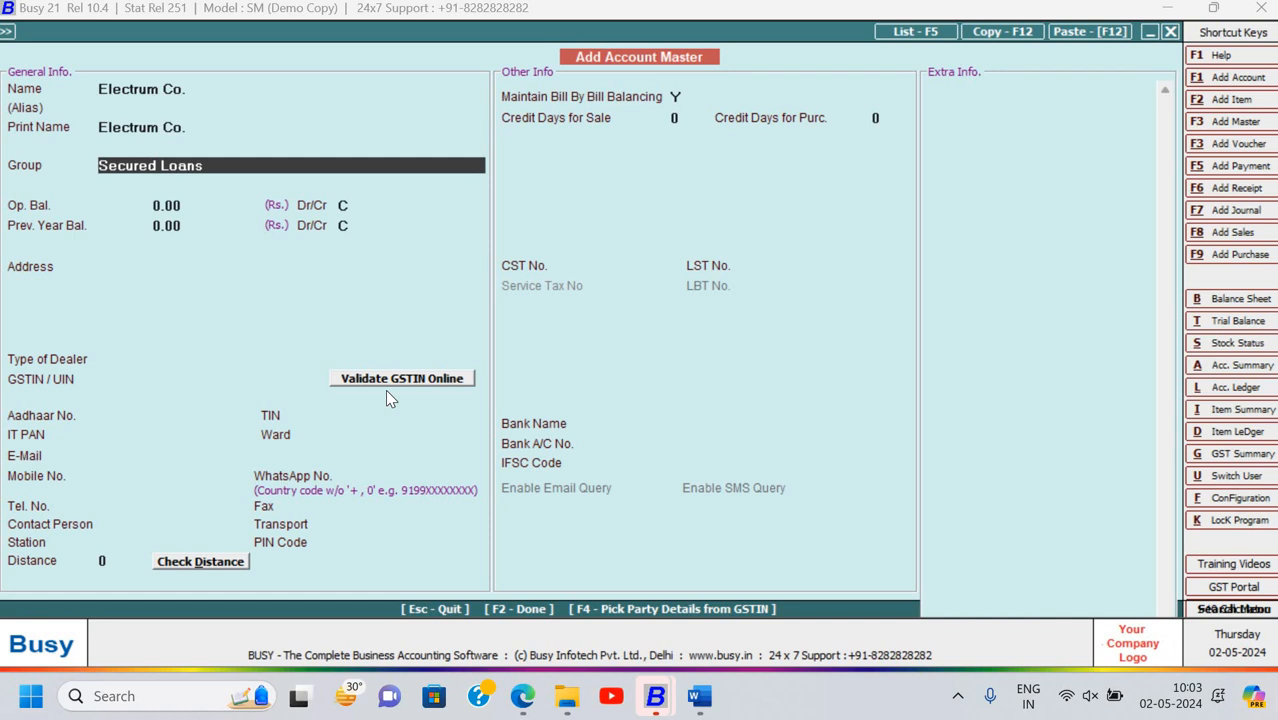
pyautogui.write('sun')
pyautogui.press('Return')
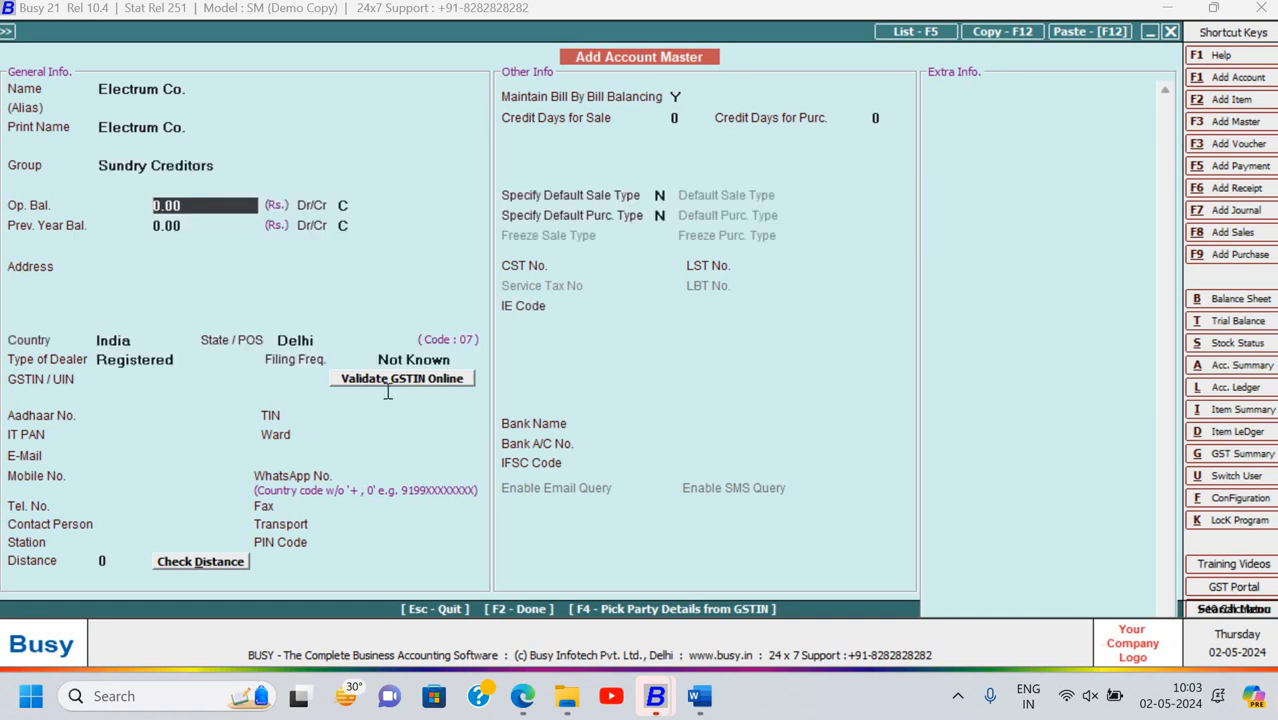
# Enter a 40,000 credit opening balance and set the dealer type to Un-Registered
pyautogui.hotkey('alt', 'Tab')
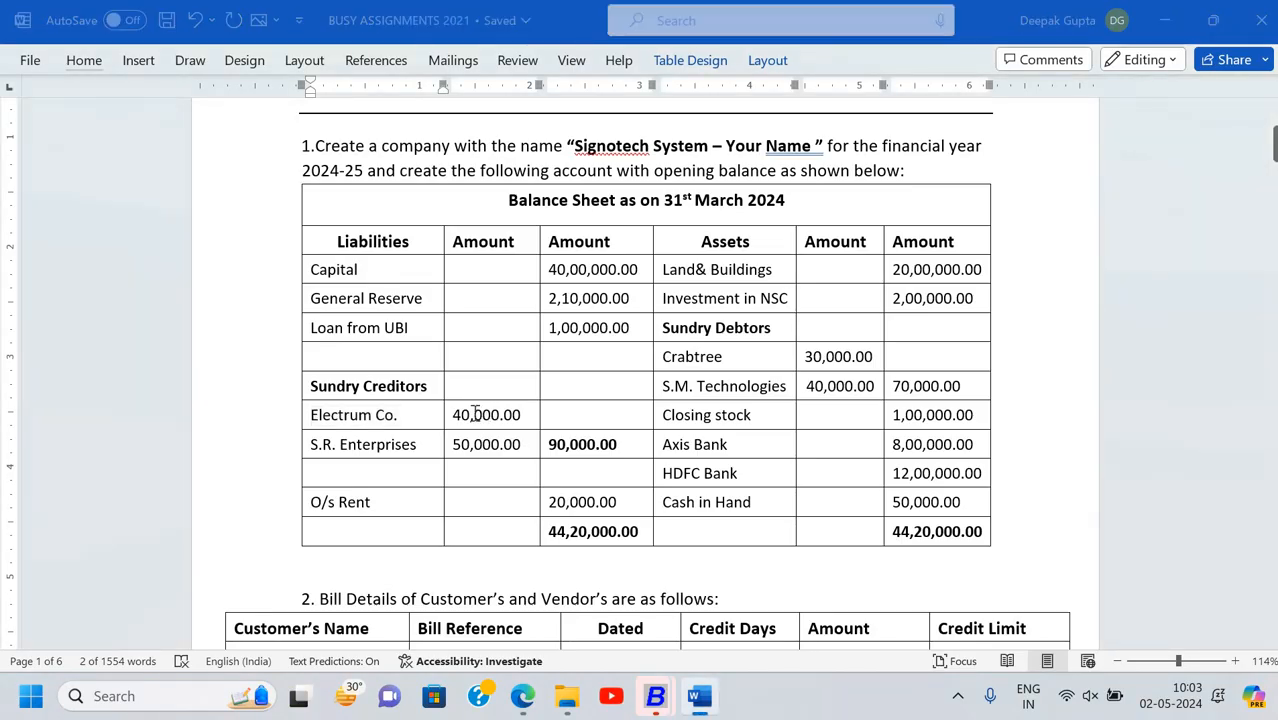
pyautogui.hotkey('alt', 'Tab')
pyautogui.write('40,0')
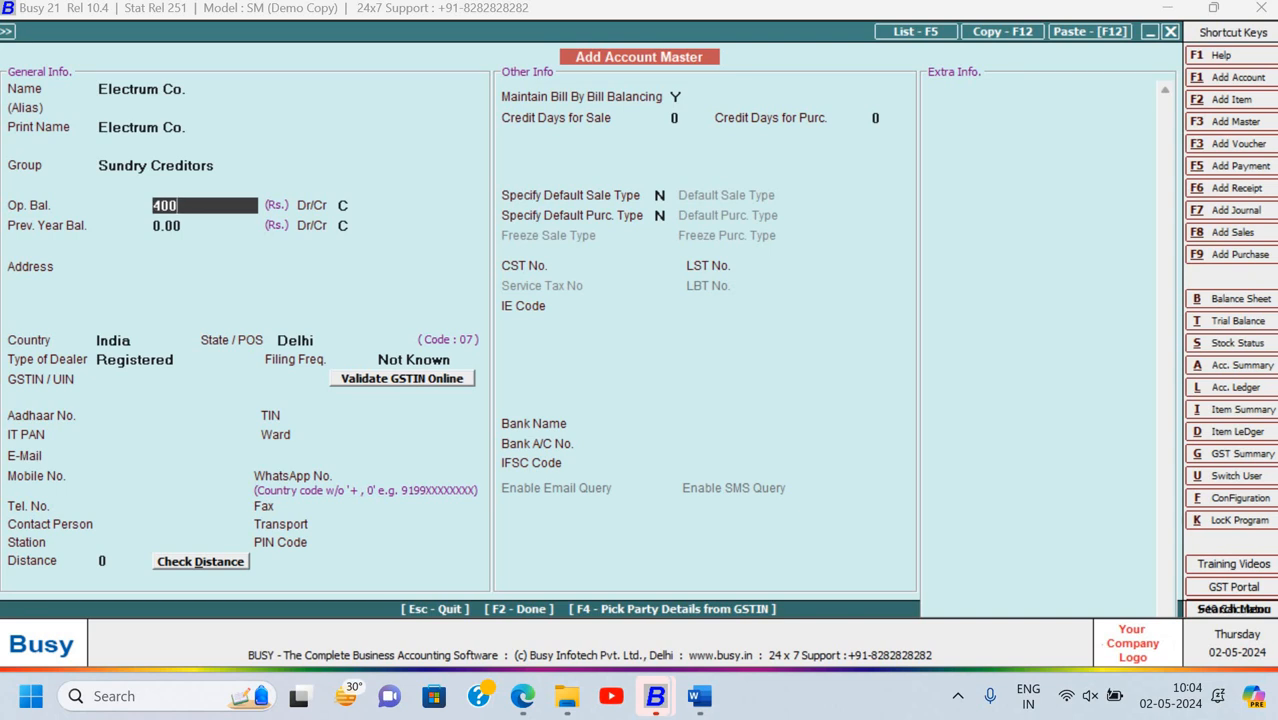
pyautogui.write('00')
pyautogui.press('Return')
pyautogui.press('Return')
pyautogui.press('Return')
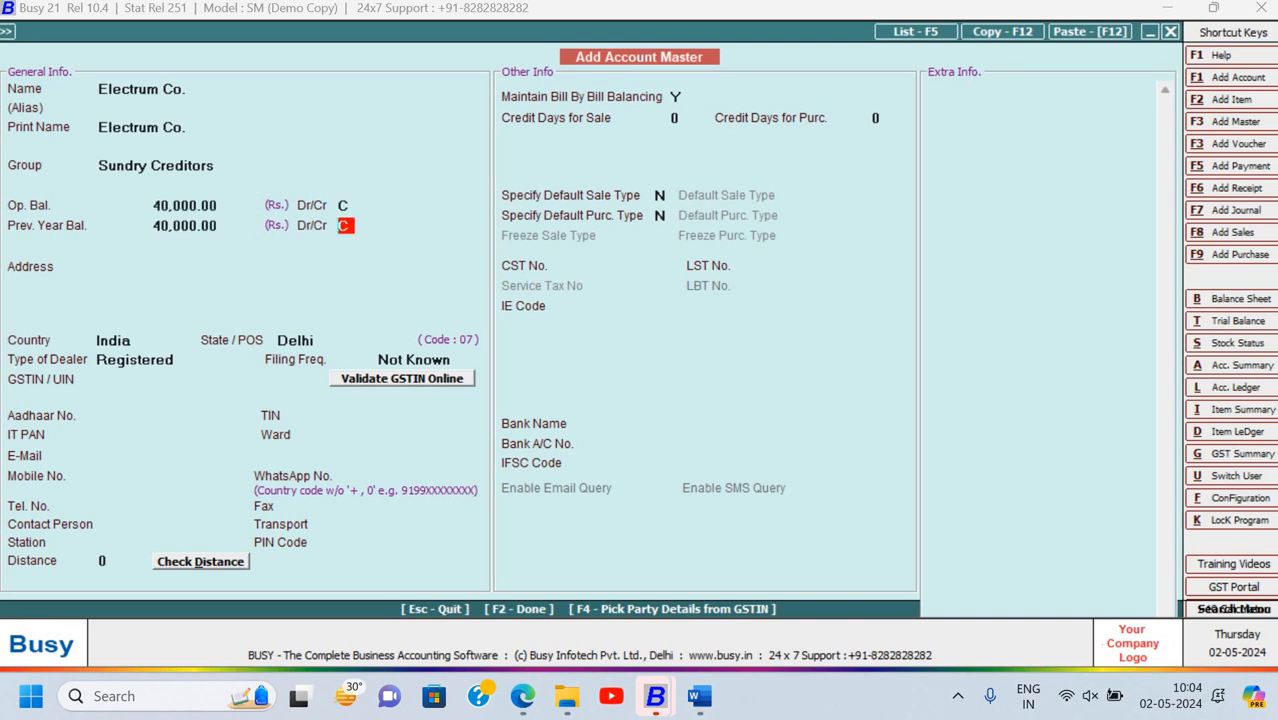
pyautogui.press('Return')
pyautogui.press('Return')
pyautogui.press('Return')
pyautogui.press('Return')
pyautogui.press('Return')
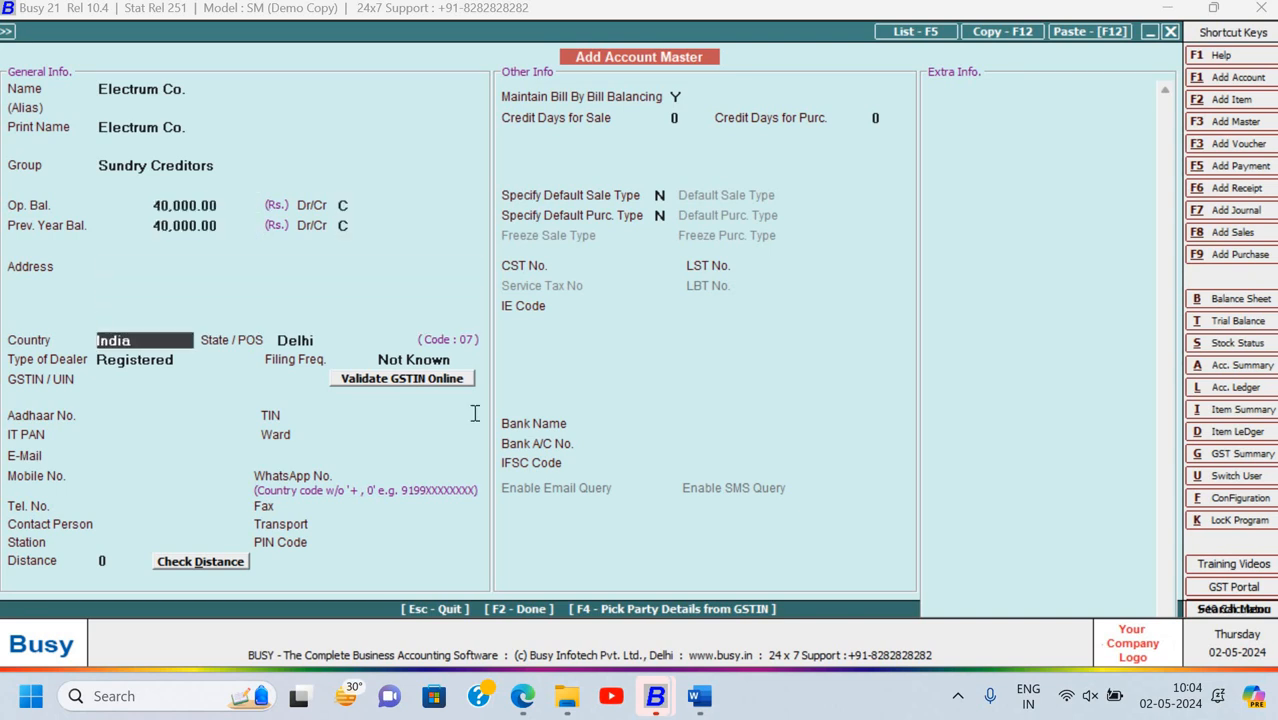
pyautogui.press('Return')
pyautogui.press('Return')
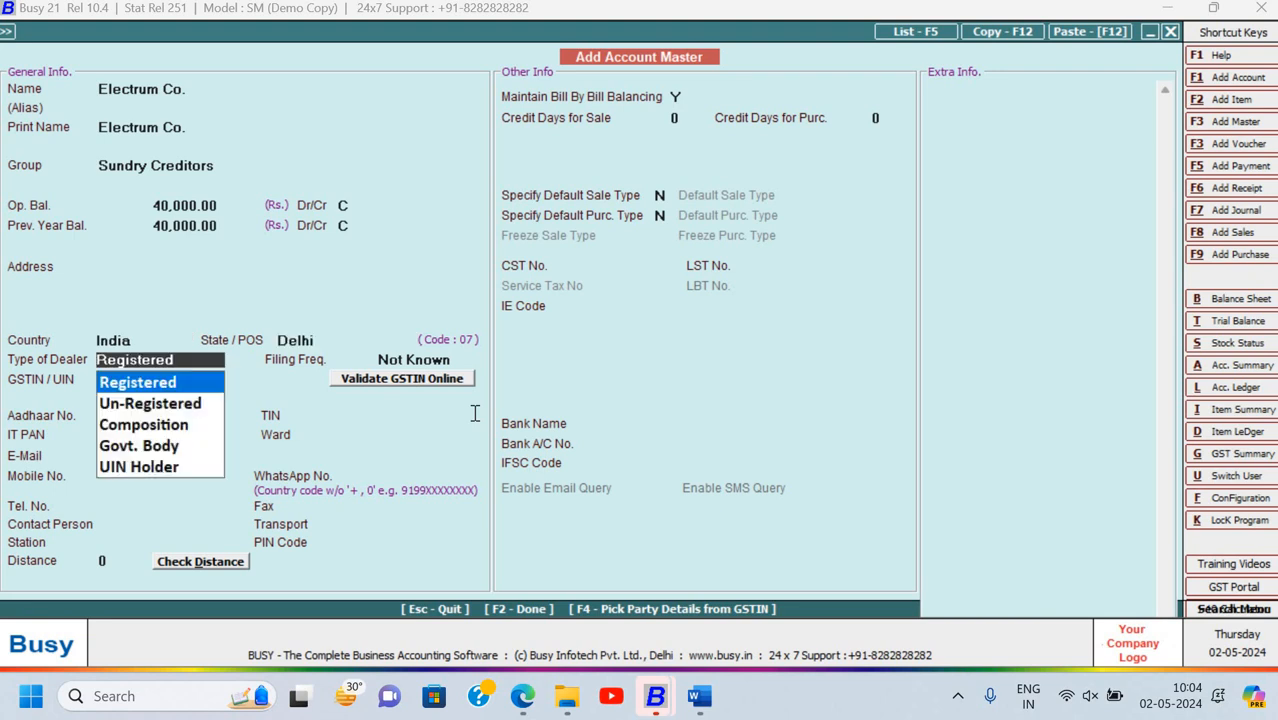
pyautogui.press('Down')
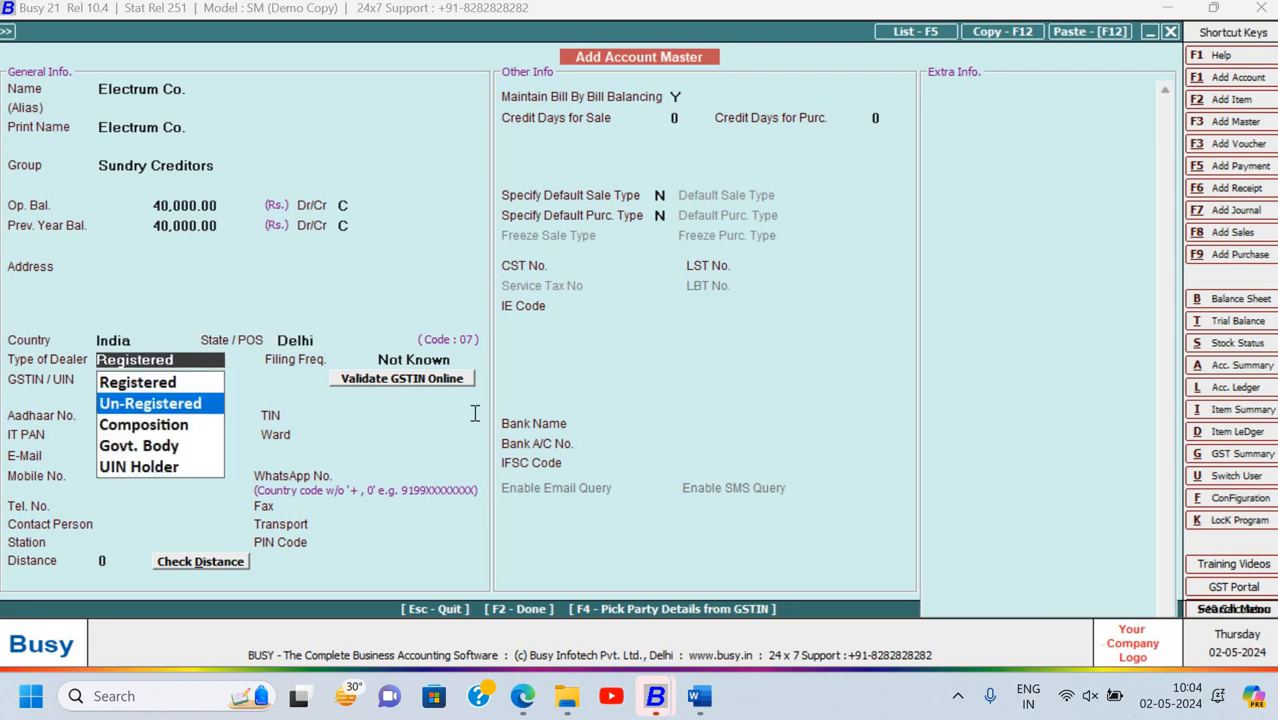
pyautogui.press('Return')
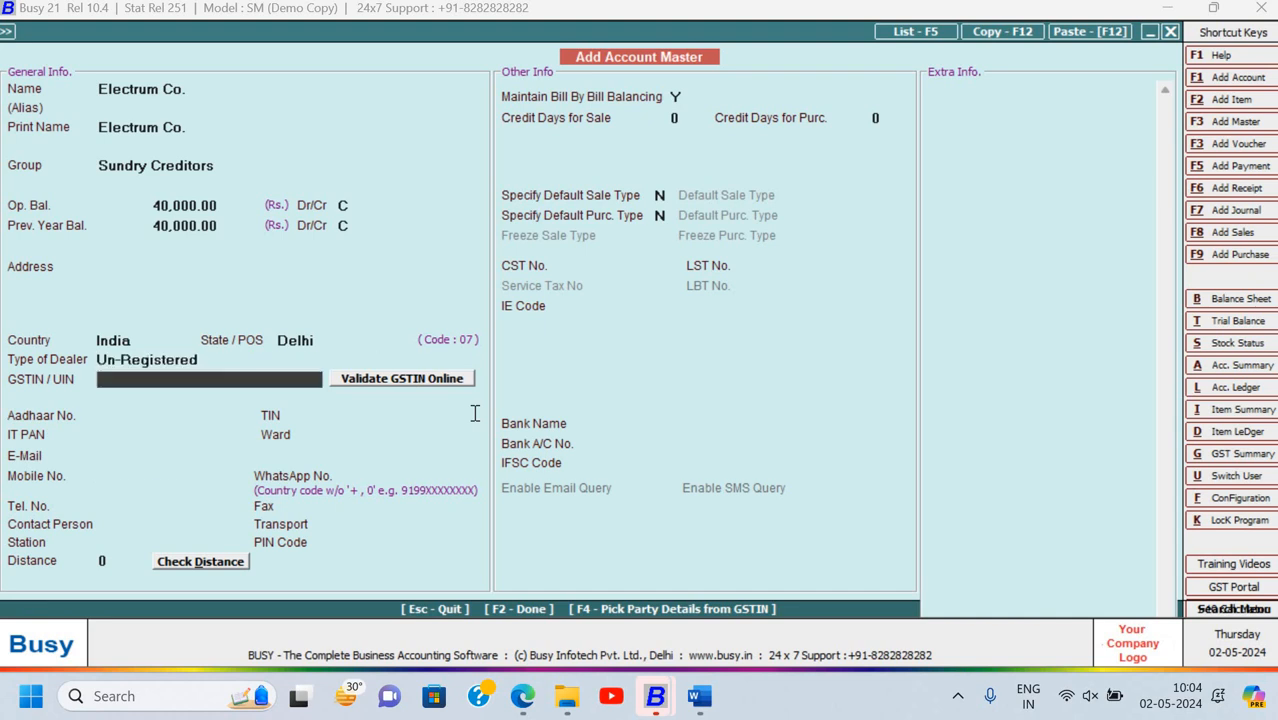
# Keep bill-by-bill balancing and bring up the opening bill details dialog
pyautogui.press('Return')
pyautogui.press('Return')
pyautogui.press('Return')
pyautogui.press('Return')
pyautogui.press('Return')
pyautogui.press('Return')
pyautogui.press('Return')
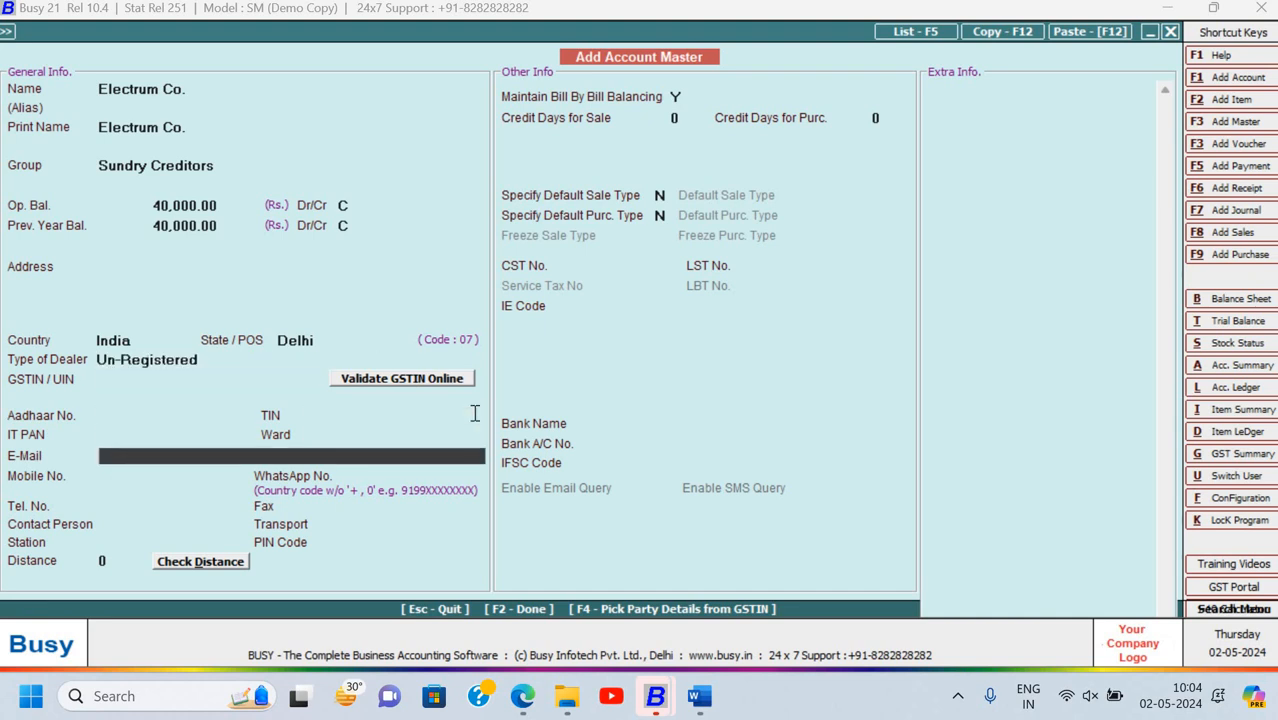
pyautogui.press('Return')
pyautogui.press('Return')
pyautogui.press('Return')
pyautogui.press('Return')
pyautogui.press('Return')
pyautogui.press('Return')
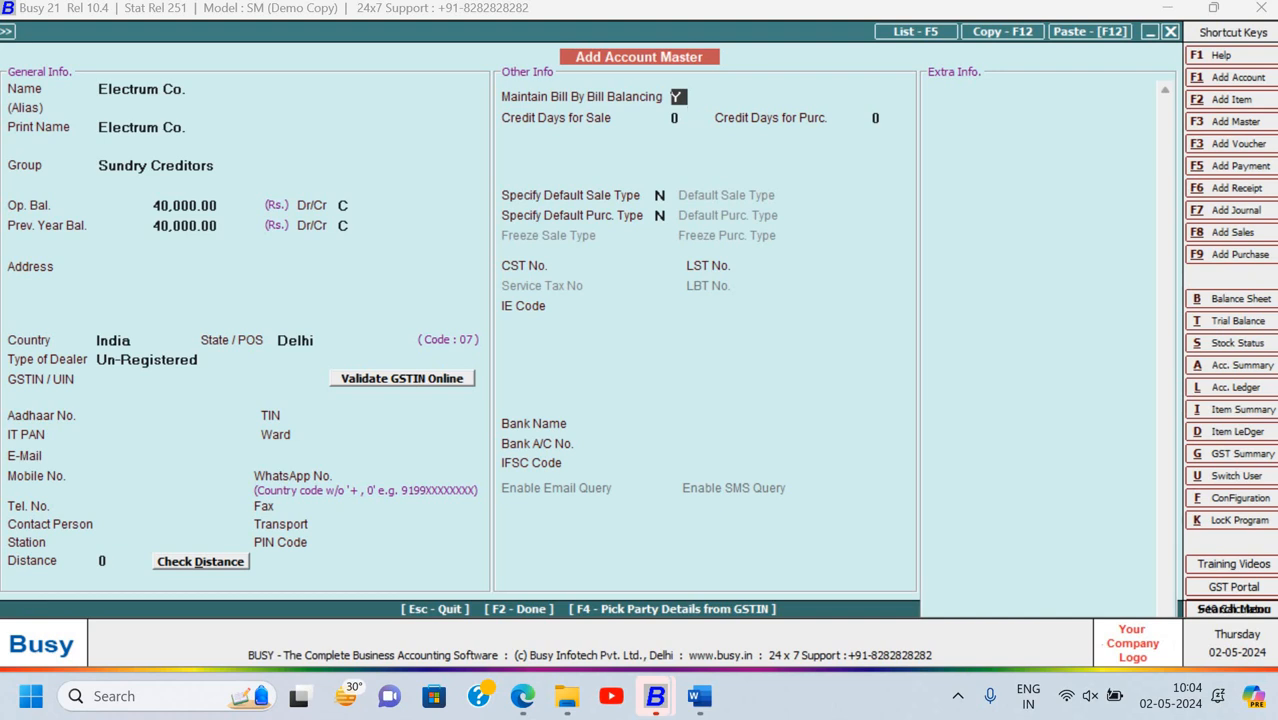
pyautogui.press('Return')
pyautogui.press('Return')
pyautogui.press('Return')
pyautogui.press('Return')
pyautogui.press('Return')
pyautogui.press('Return')
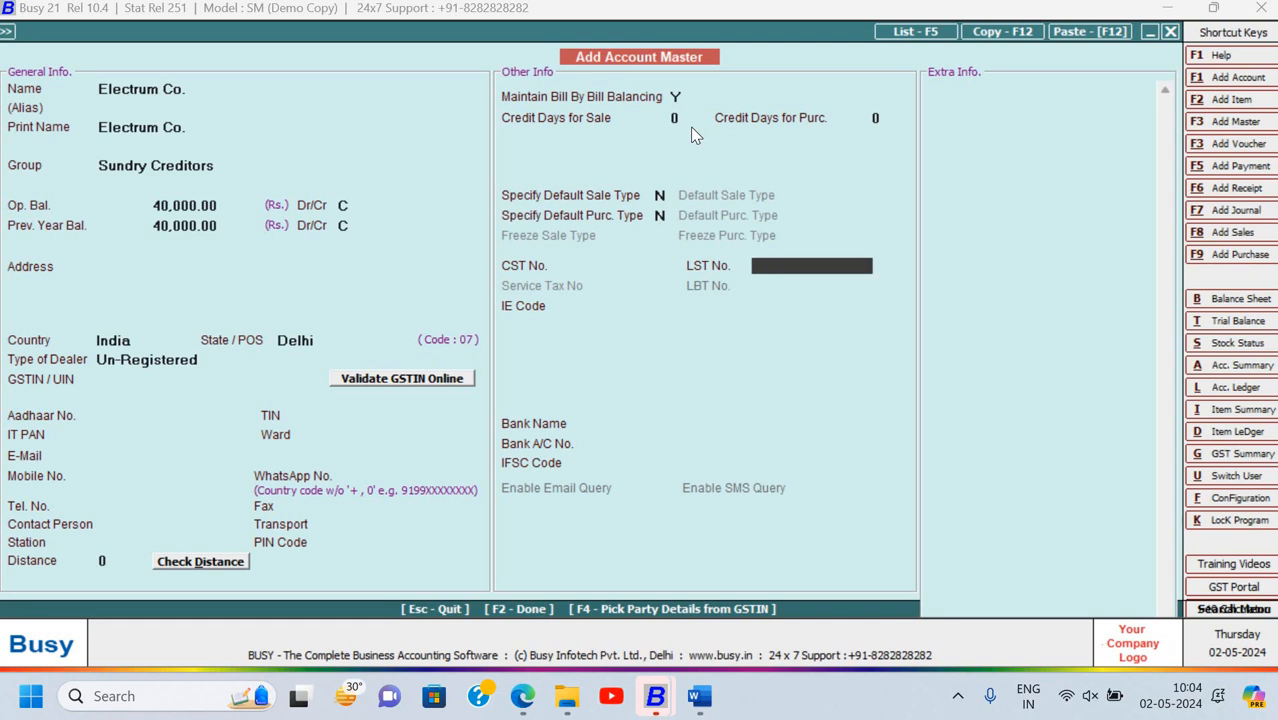
pyautogui.press('F2')
pyautogui.hotkey('alt', 'Tab')
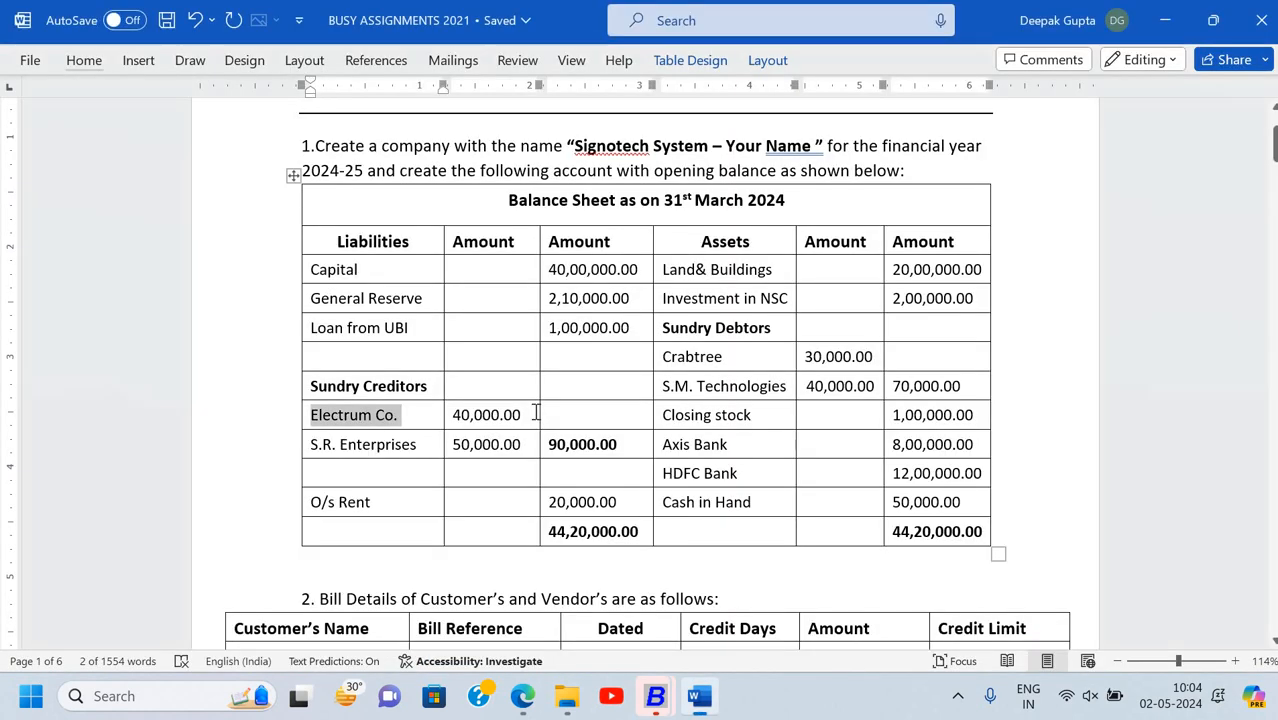
pyautogui.scroll(-6, 322, 435)
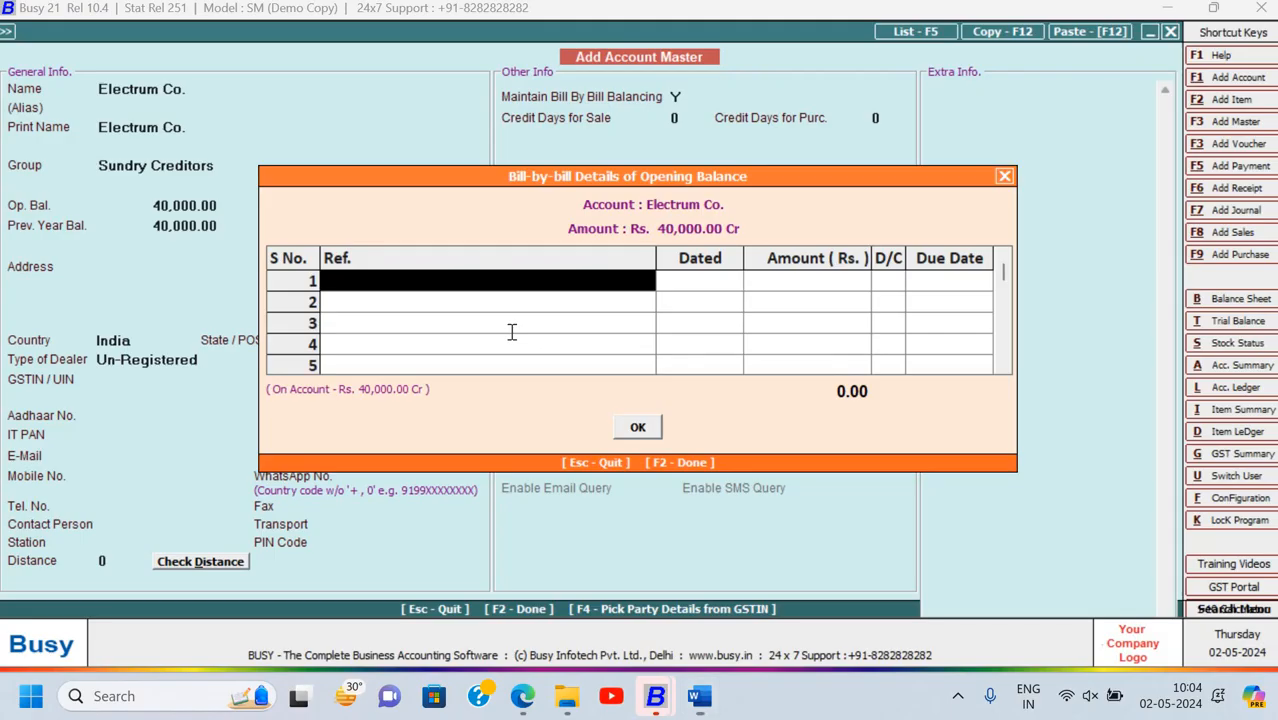
# Enter EC/23-24/310 as the first bill reference
pyautogui.hotkey('alt', 'Tab')
pyautogui.hotkey('alt', 'Tab')
pyautogui.doubleClick(542, 466)
pyautogui.hotkey('ctrl', 'c')
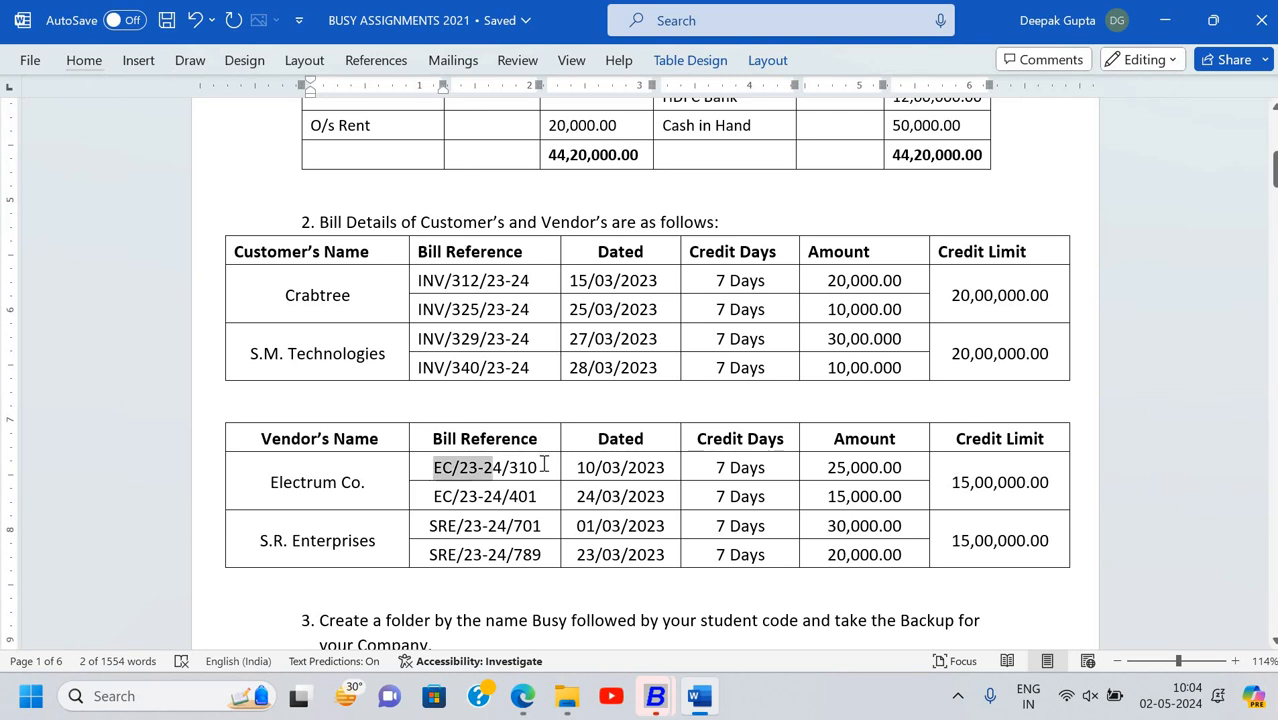
pyautogui.hotkey('alt', 'Tab')
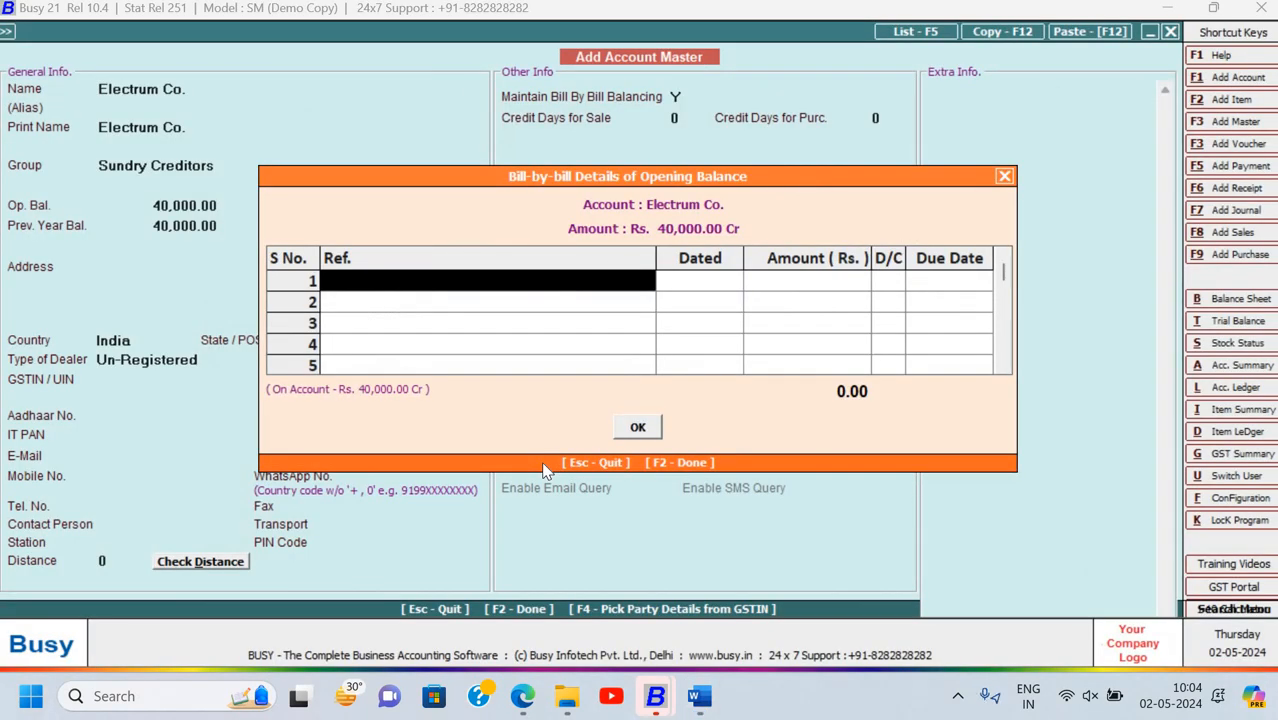
pyautogui.hotkey('ctrl', 'v')
pyautogui.press('Return')
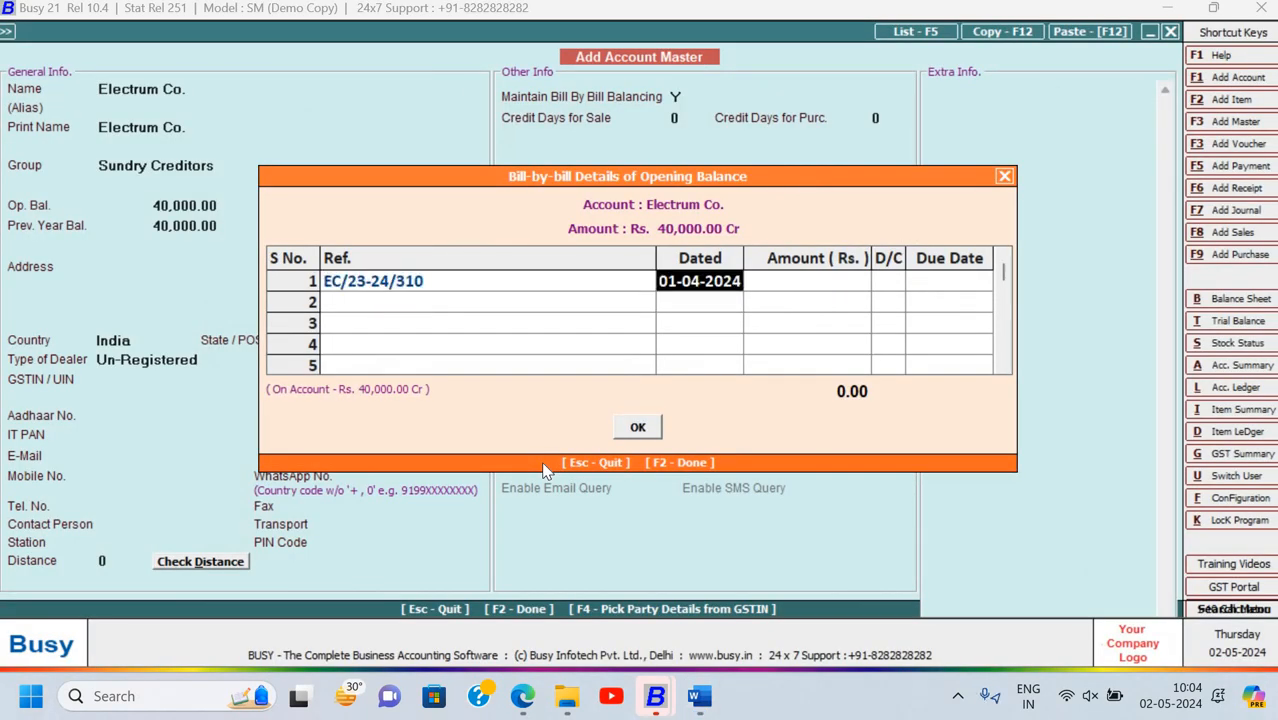
# Set the first bill's date to 10-03-2024
pyautogui.hotkey('alt', 'Tab')
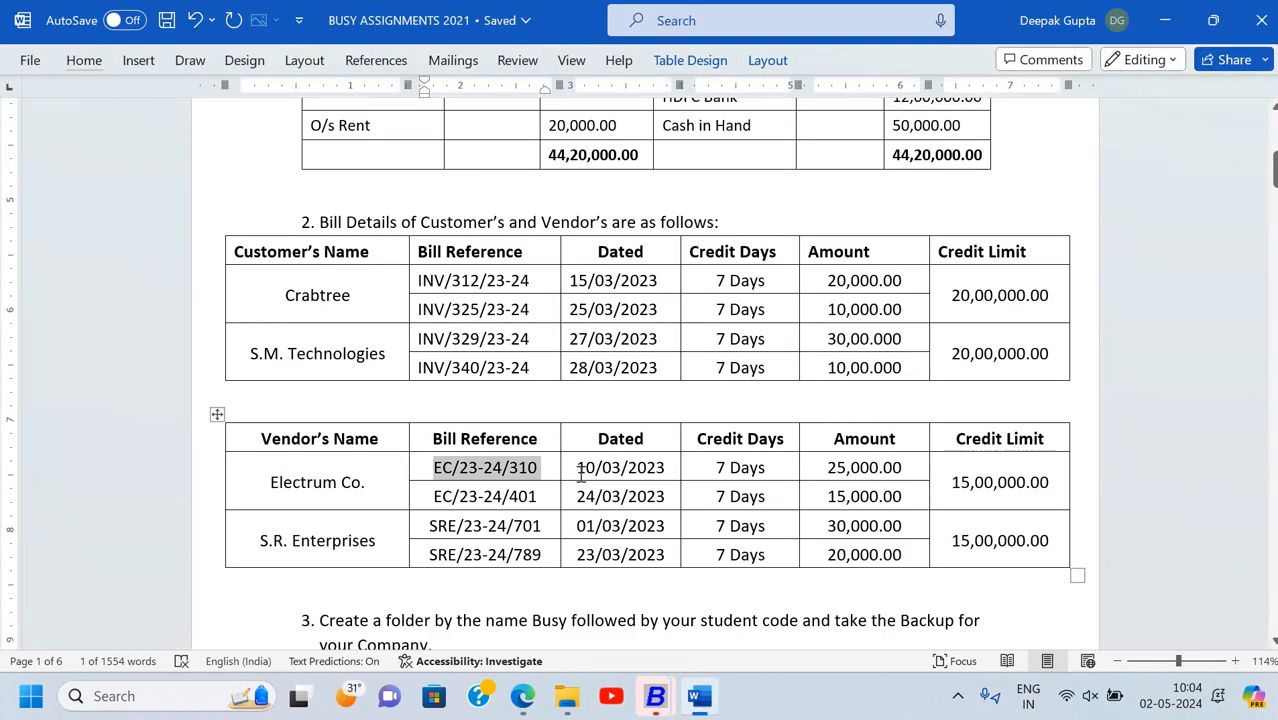
pyautogui.tripleClick(664, 467)
pyautogui.hotkey('alt', 'Tab')
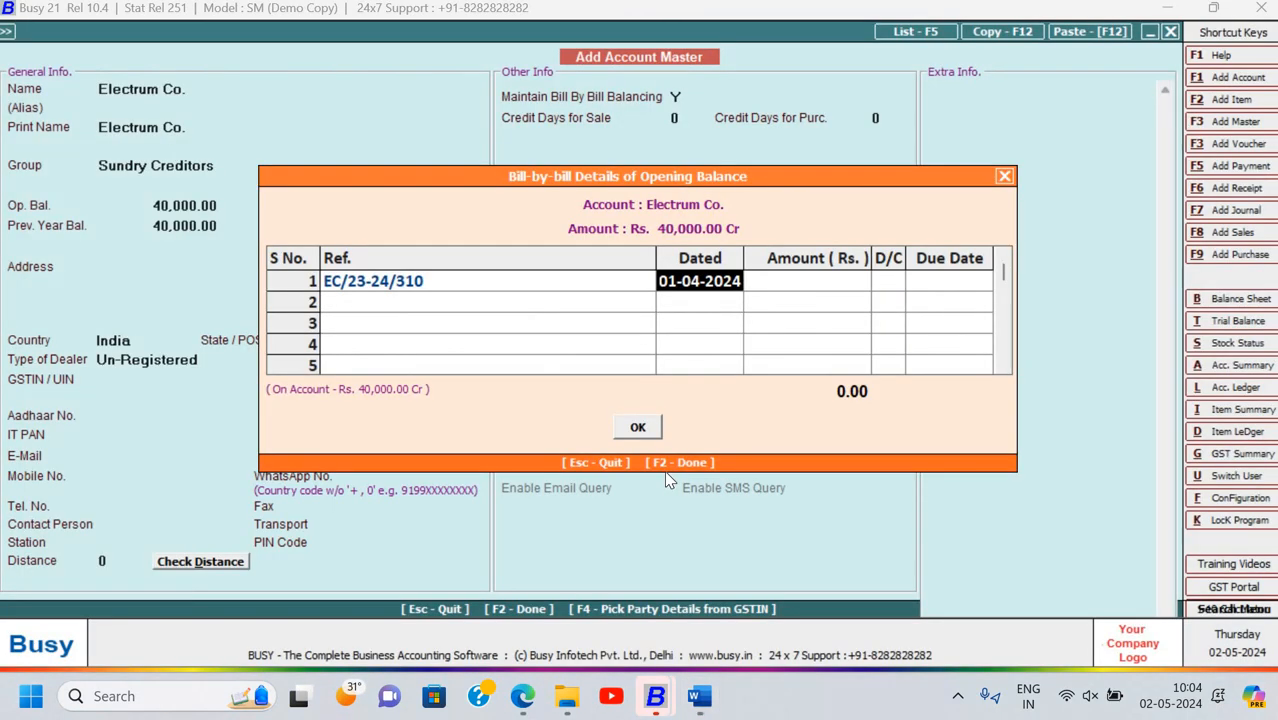
pyautogui.press('BackSpace')
pyautogui.press('BackSpace')
pyautogui.press('BackSpace')
pyautogui.press('BackSpace')
pyautogui.press('BackSpace')
pyautogui.press('BackSpace')
pyautogui.press('BackSpace')
pyautogui.press('BackSpace')
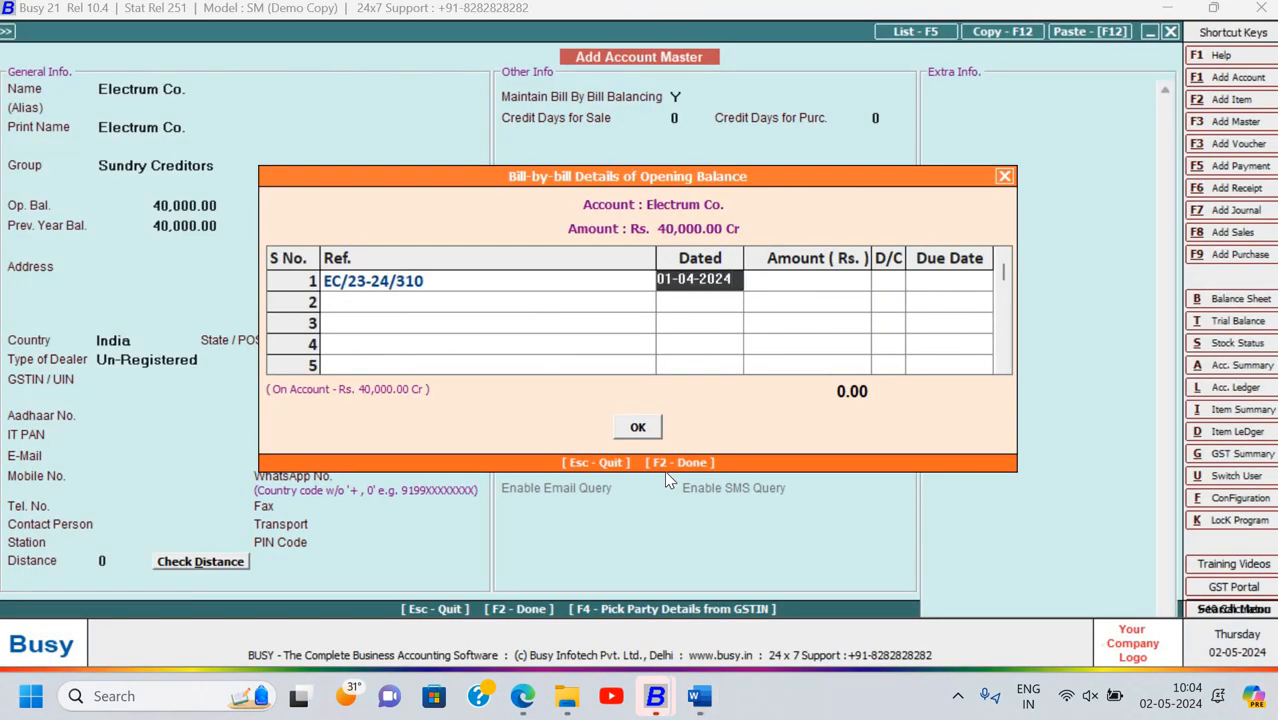
pyautogui.press('BackSpace')
pyautogui.press('BackSpace')
pyautogui.write('10-03-2024')
pyautogui.press('Return')
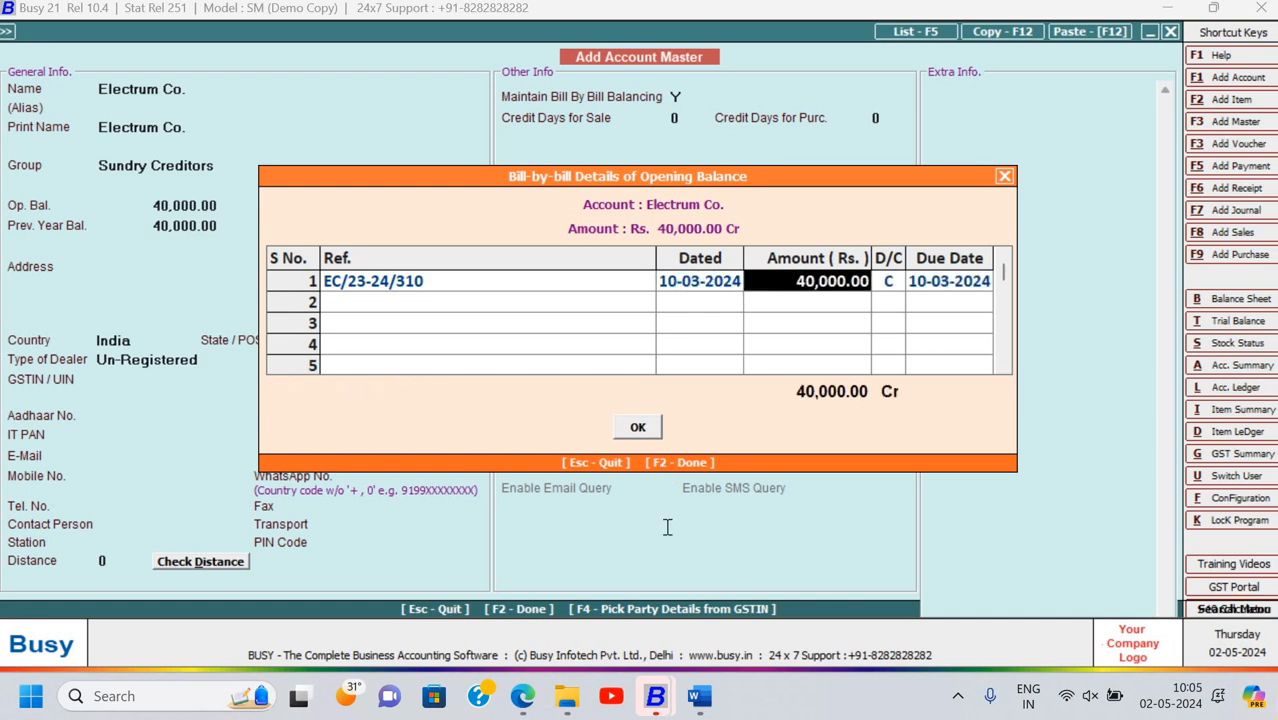
pyautogui.hotkey('alt', 'Tab')
pyautogui.hotkey('alt', 'Tab')
pyautogui.hotkey('alt', 'Tab')
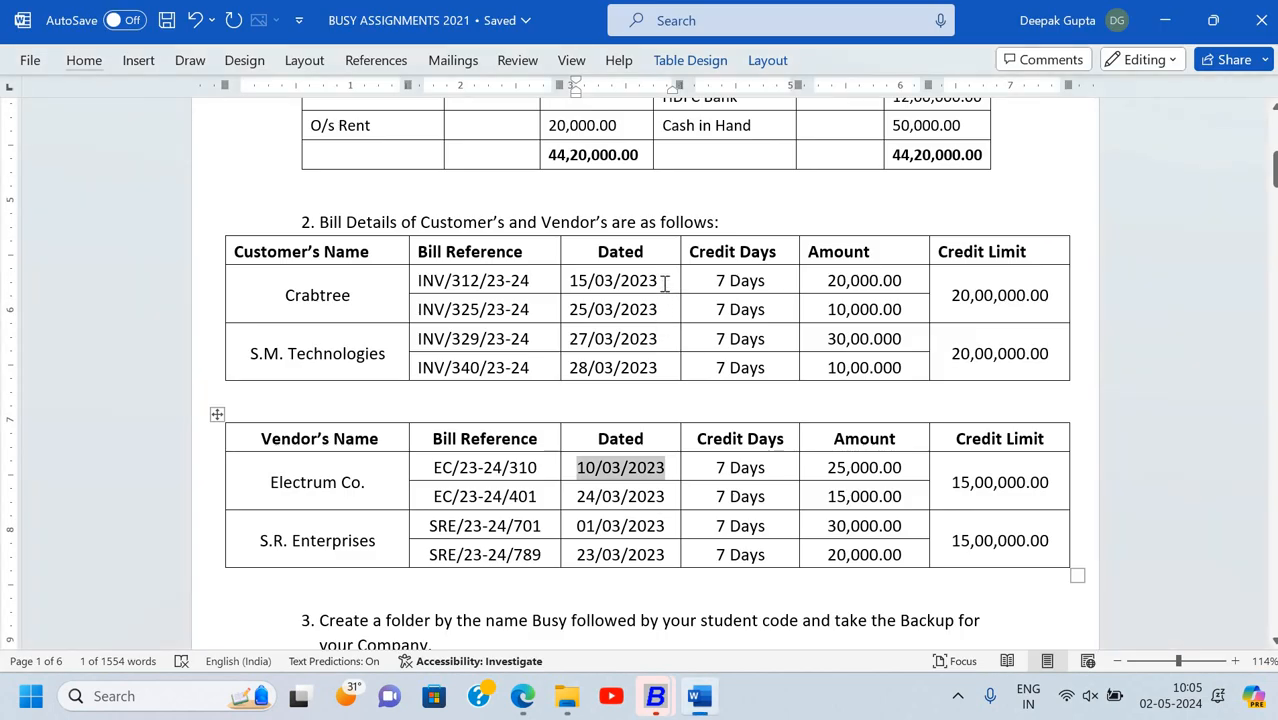
# Change the 15/03, 25/03, 27/03 and 28/03 bill dates to year 2024
pyautogui.click(662, 281)
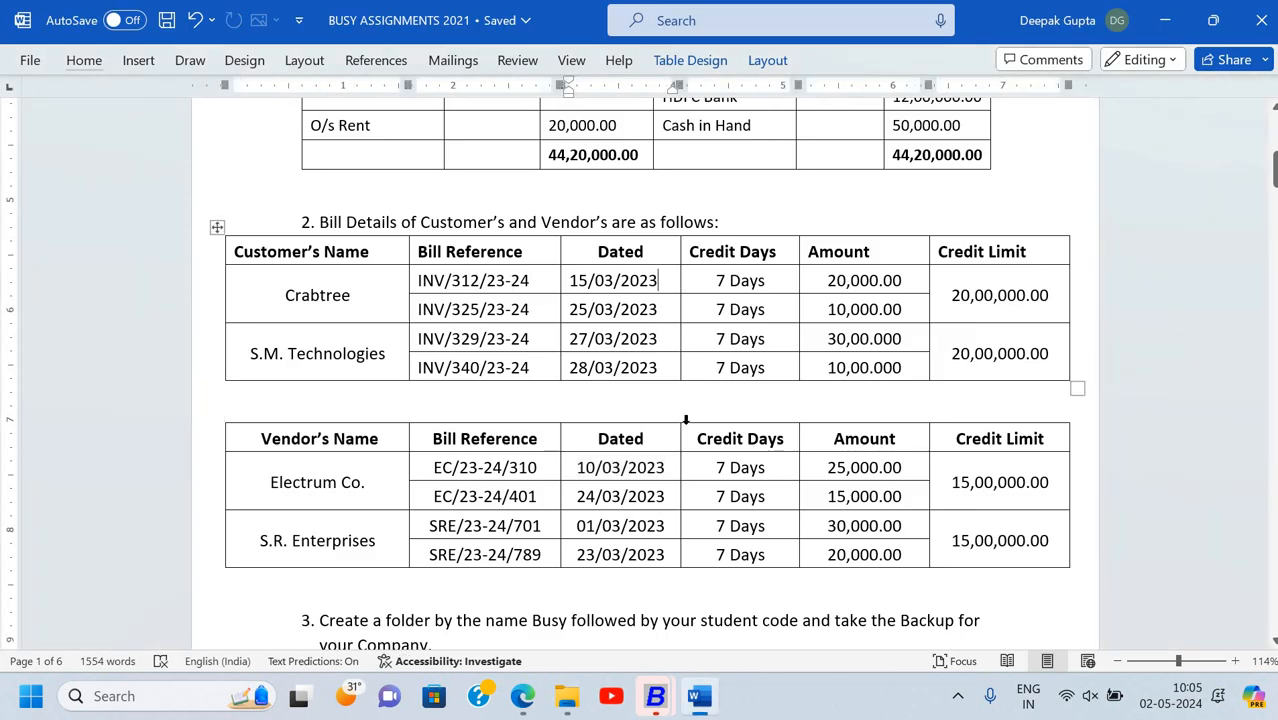
pyautogui.press('BackSpace')
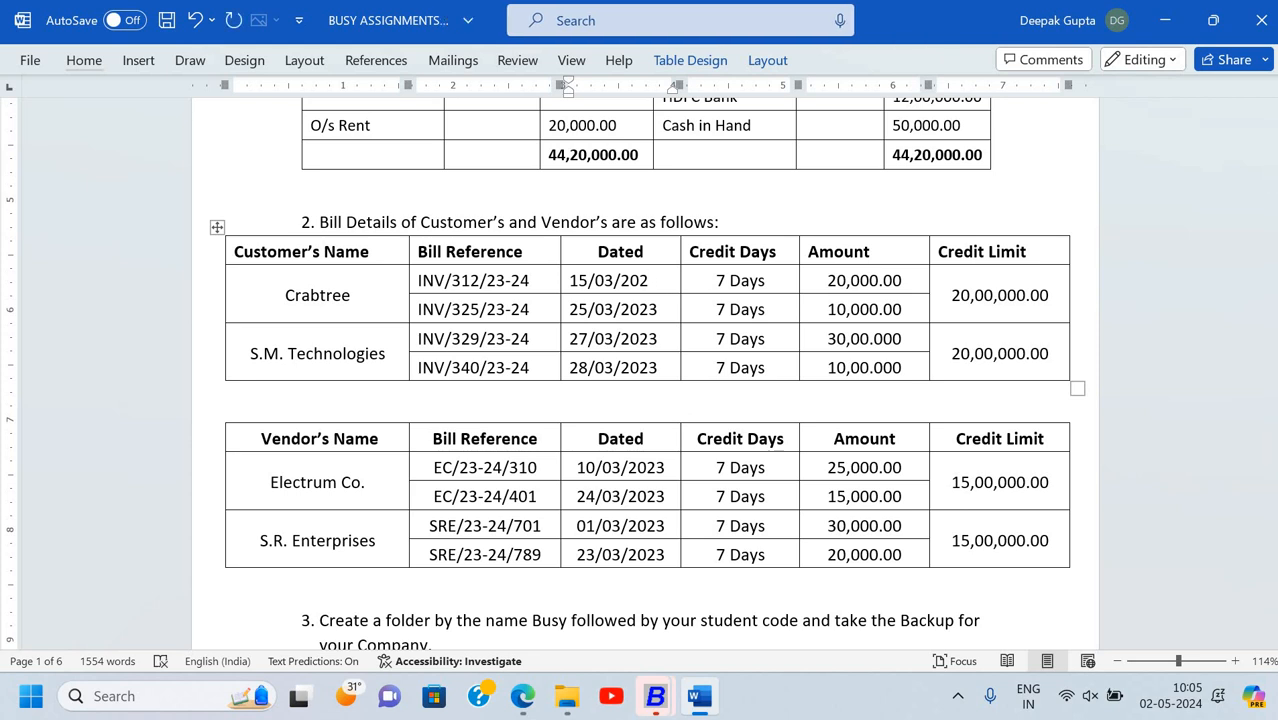
pyautogui.write('4')
pyautogui.press('BackSpace')
pyautogui.write('4')
pyautogui.press('BackSpace')
pyautogui.write('4')
pyautogui.press('Down')
pyautogui.press('BackSpace')
pyautogui.write('4')
pyautogui.press('Down')
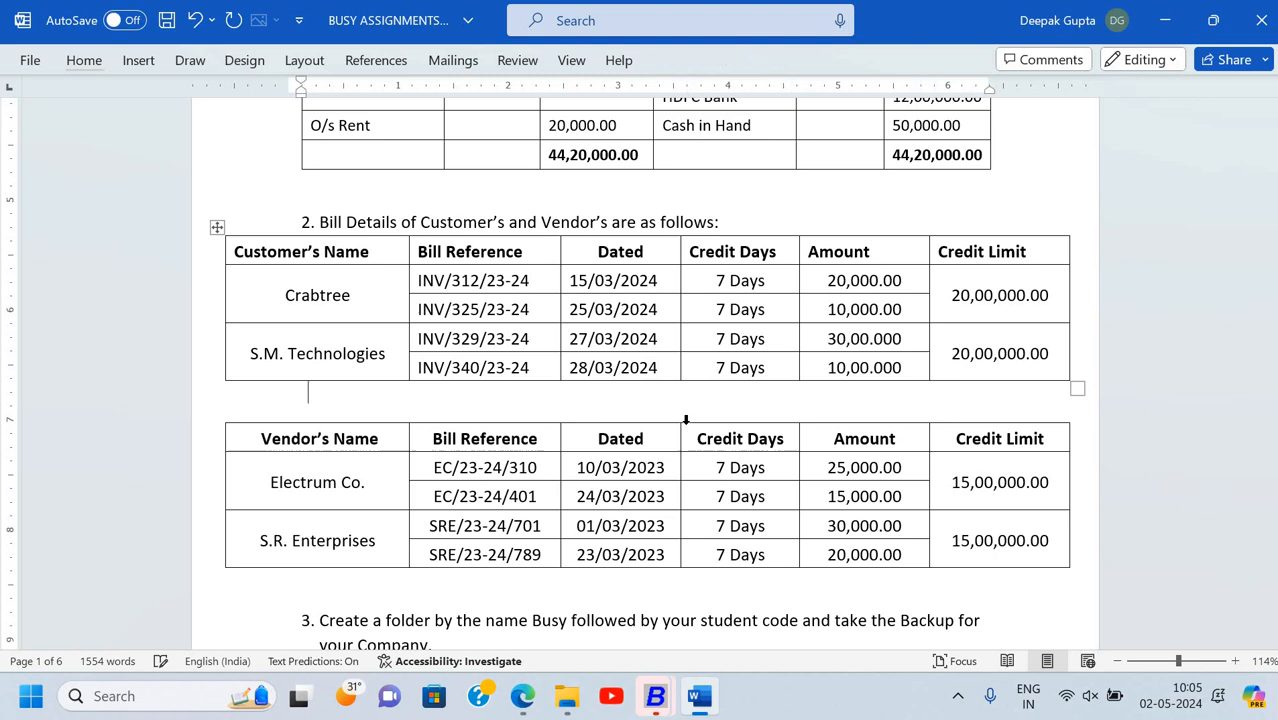
# Change the vendor bill dates 10/03, 24/03, 01/03 and 23/03 to year 2024
pyautogui.click(665, 467)
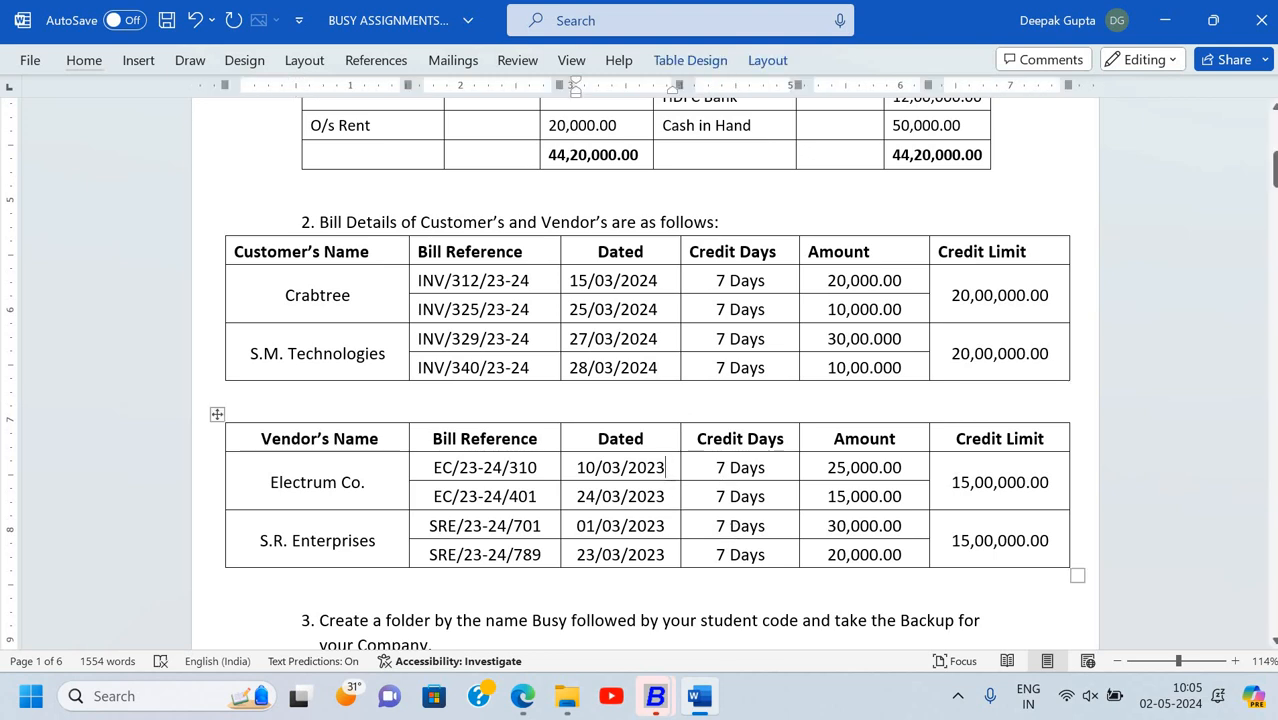
pyautogui.press('BackSpace')
pyautogui.write('4')
pyautogui.press('Down')
pyautogui.press('BackSpace')
pyautogui.write('4')
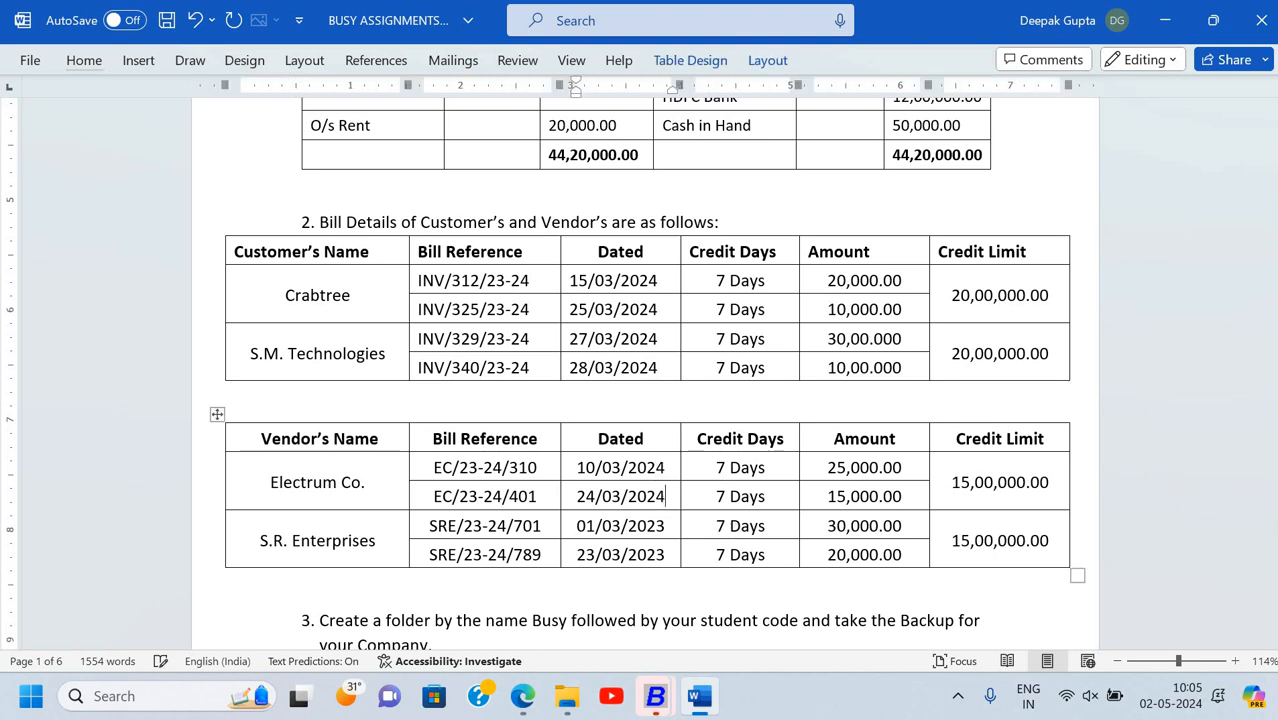
pyautogui.press('Down')
pyautogui.write('\\4')
pyautogui.press('BackSpace')
pyautogui.press('BackSpace')
pyautogui.press('BackSpace')
pyautogui.write('4')
pyautogui.press('Down')
pyautogui.write('4')
pyautogui.press('BackSpace')
pyautogui.press('BackSpace')
pyautogui.write('4')
pyautogui.moveTo(580, 467); pyautogui.dragTo(669, 467)
pyautogui.hotkey('alt', 'Tab')
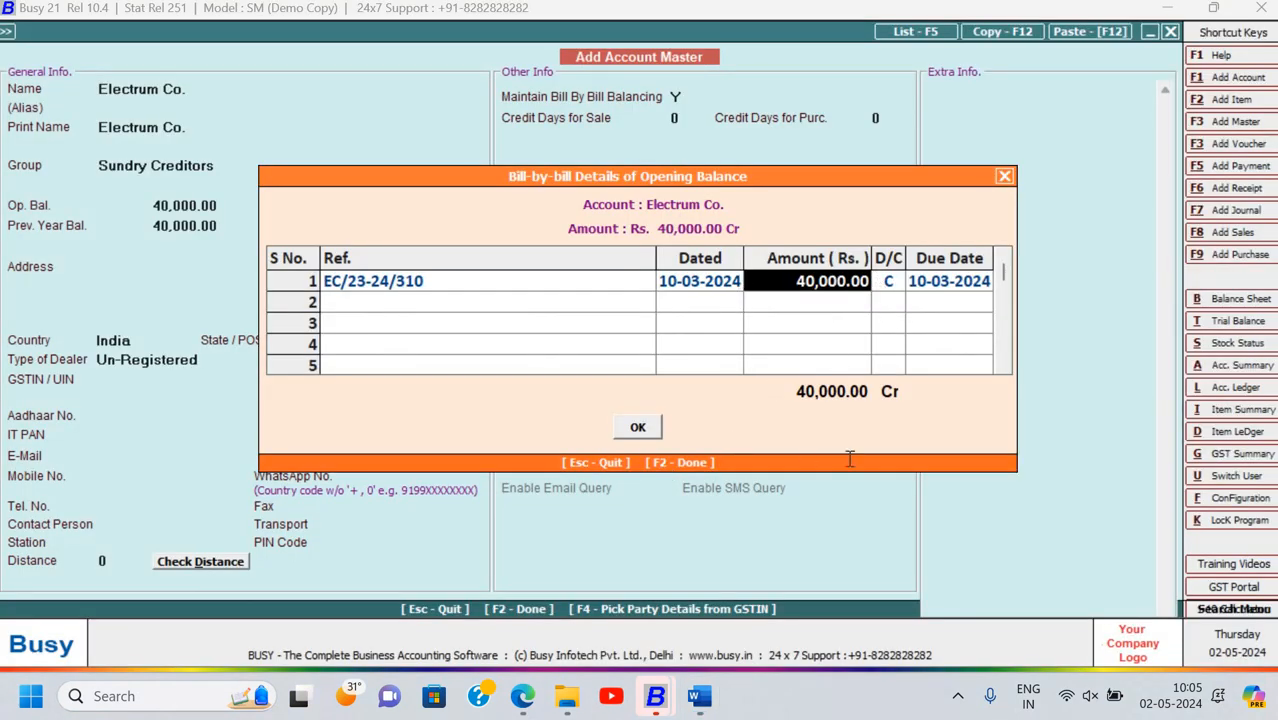
# Give the first bill an amount of 25,000 and due date 17-03-2024
pyautogui.hotkey('alt', 'Tab')
pyautogui.hotkey('alt', 'Tab')
pyautogui.write('25000')
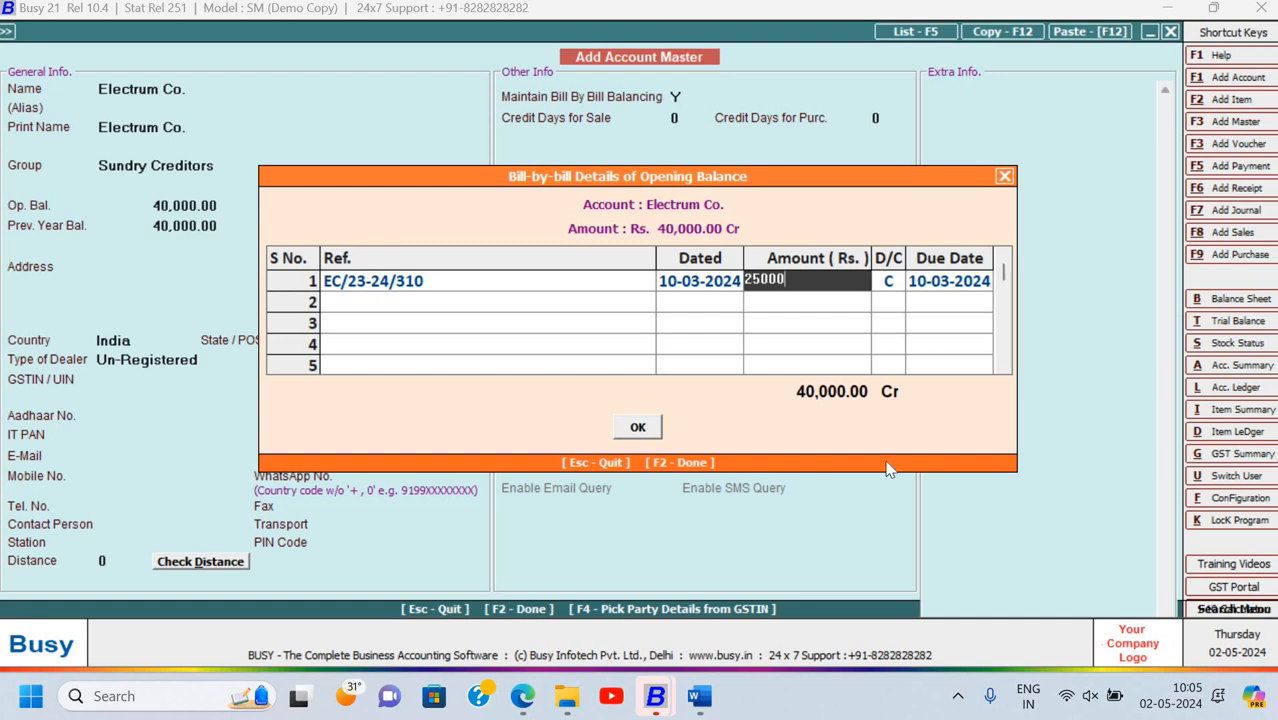
pyautogui.press('Return')
pyautogui.press('Return')
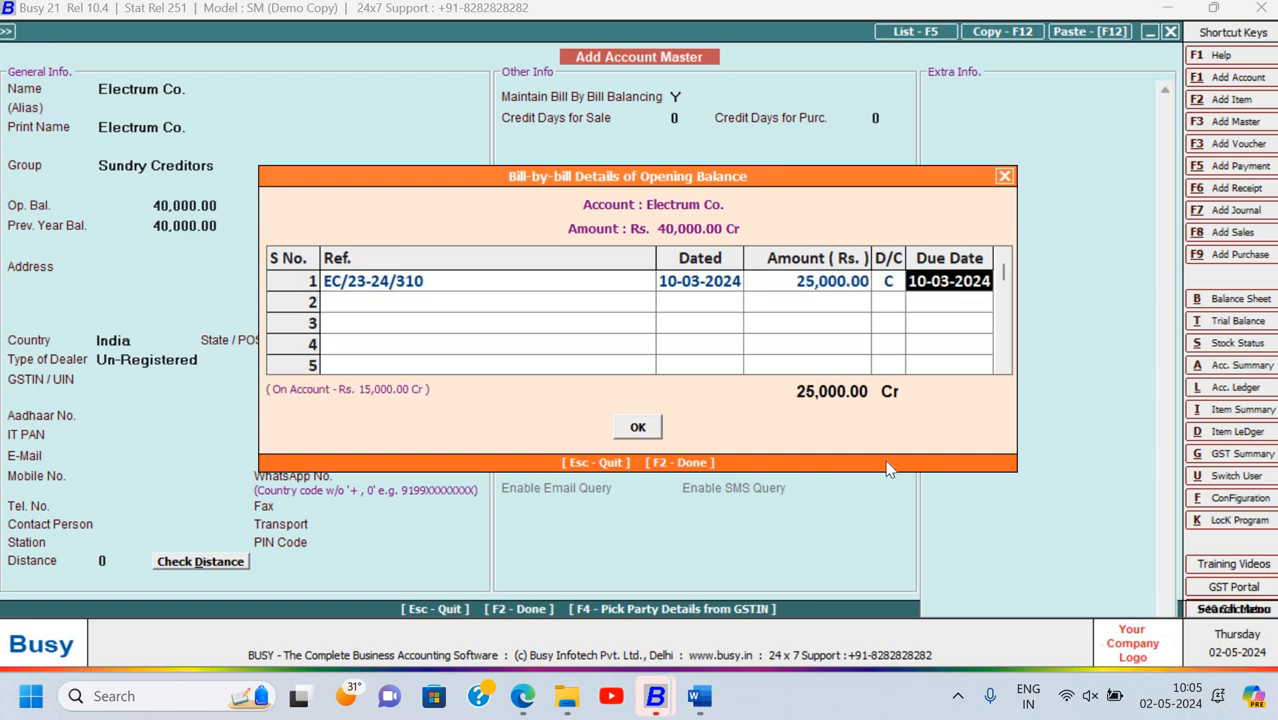
pyautogui.press('BackSpace')
pyautogui.write('17')
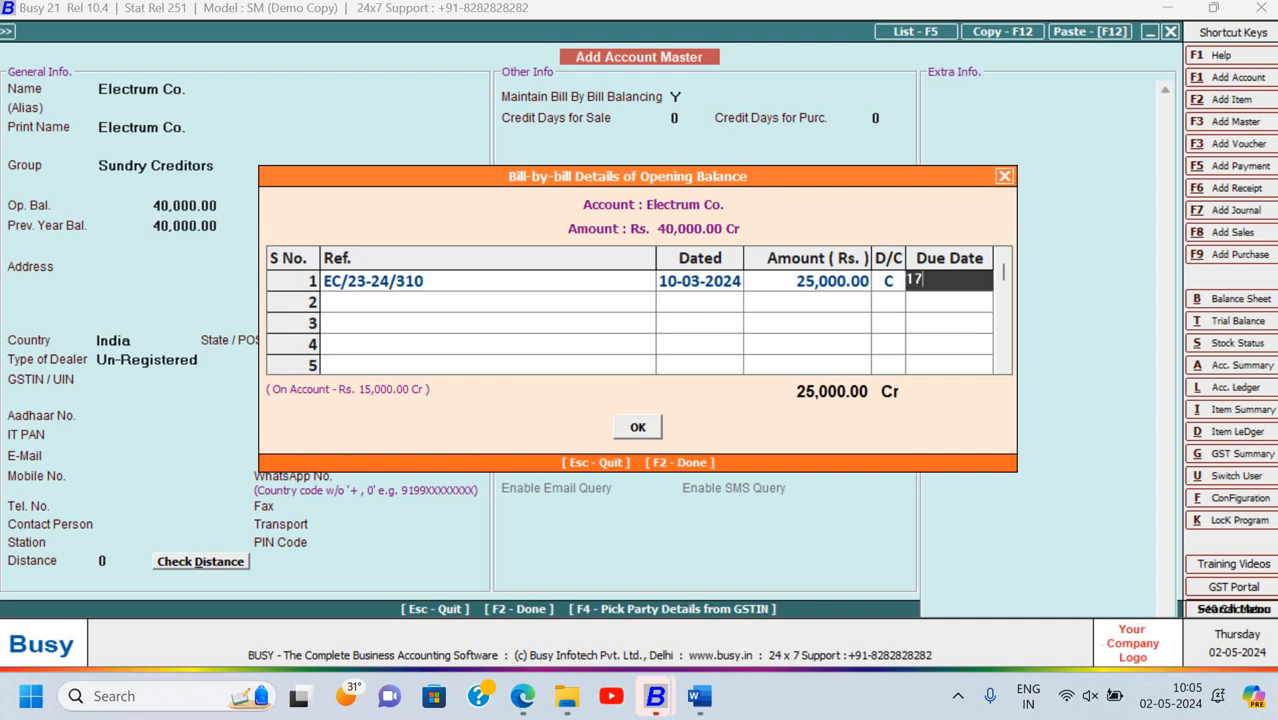
pyautogui.write('-03-24')
pyautogui.press('Return')
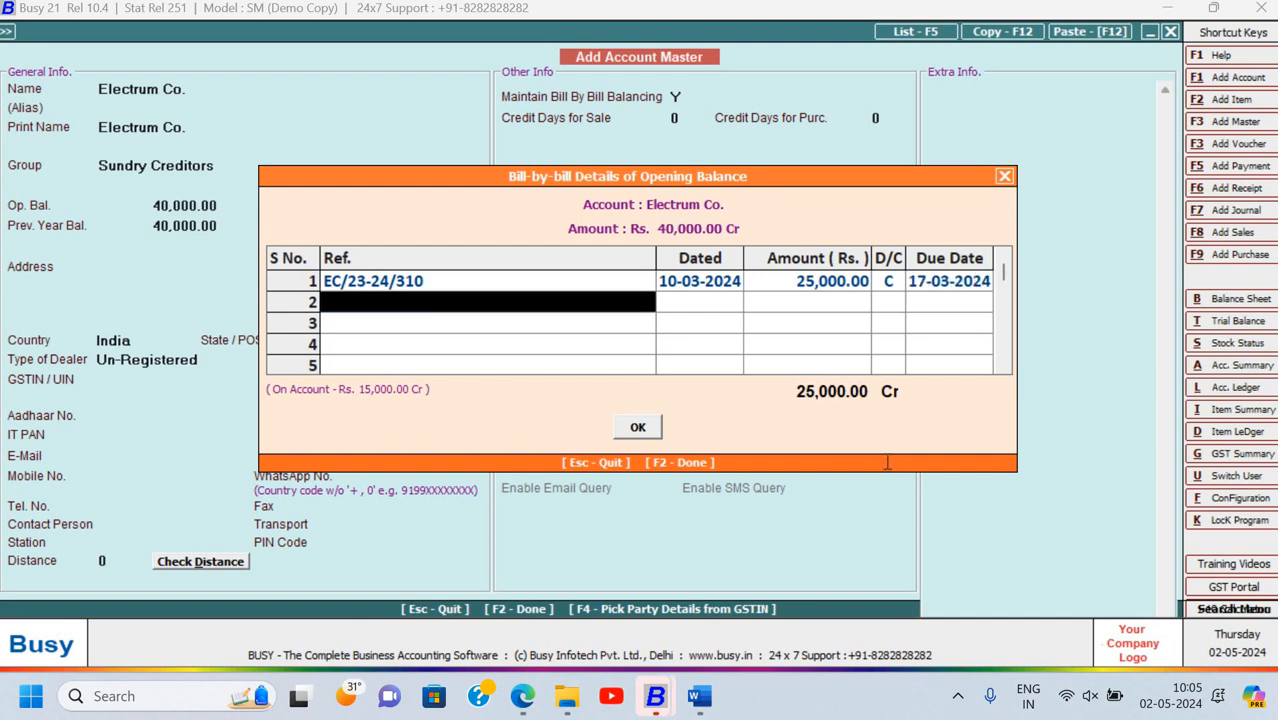
# Add second bill EC/23-24/401 dated 24-03-2024
pyautogui.hotkey('alt', 'Tab')
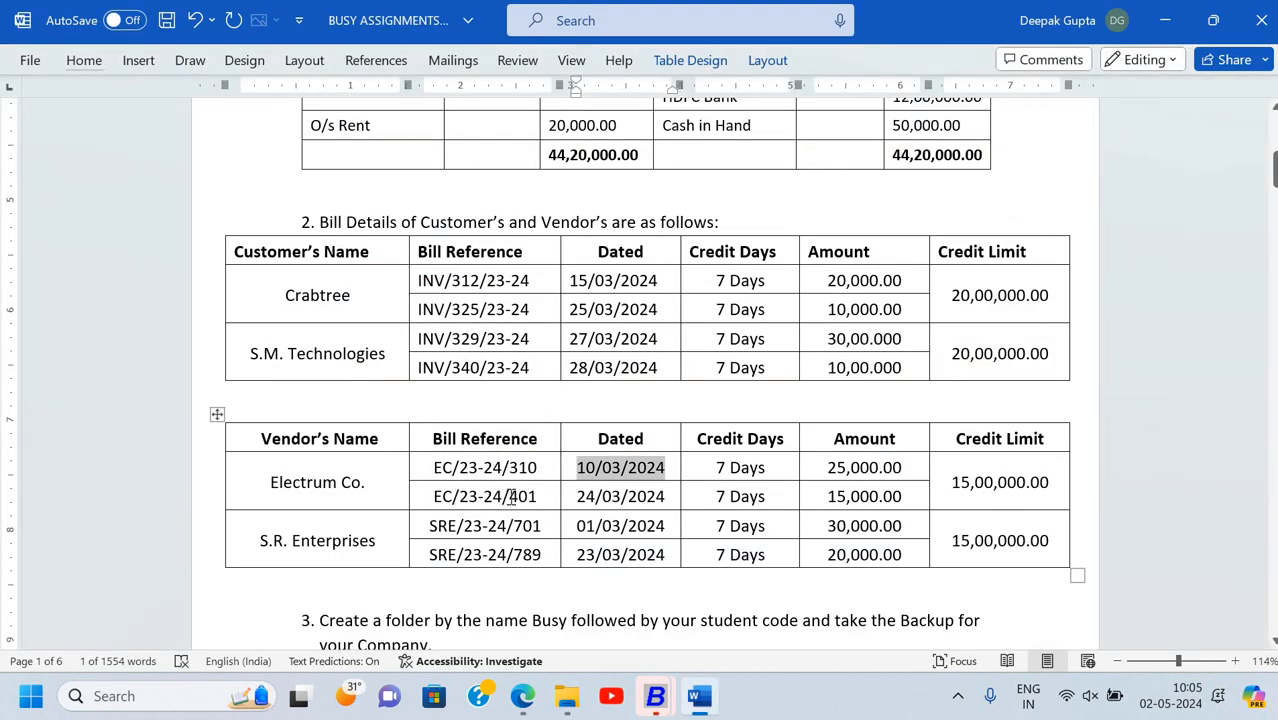
pyautogui.moveTo(433, 497); pyautogui.dragTo(530, 505)
pyautogui.hotkey('ctrl', 'c')
pyautogui.hotkey('alt', 'Tab')
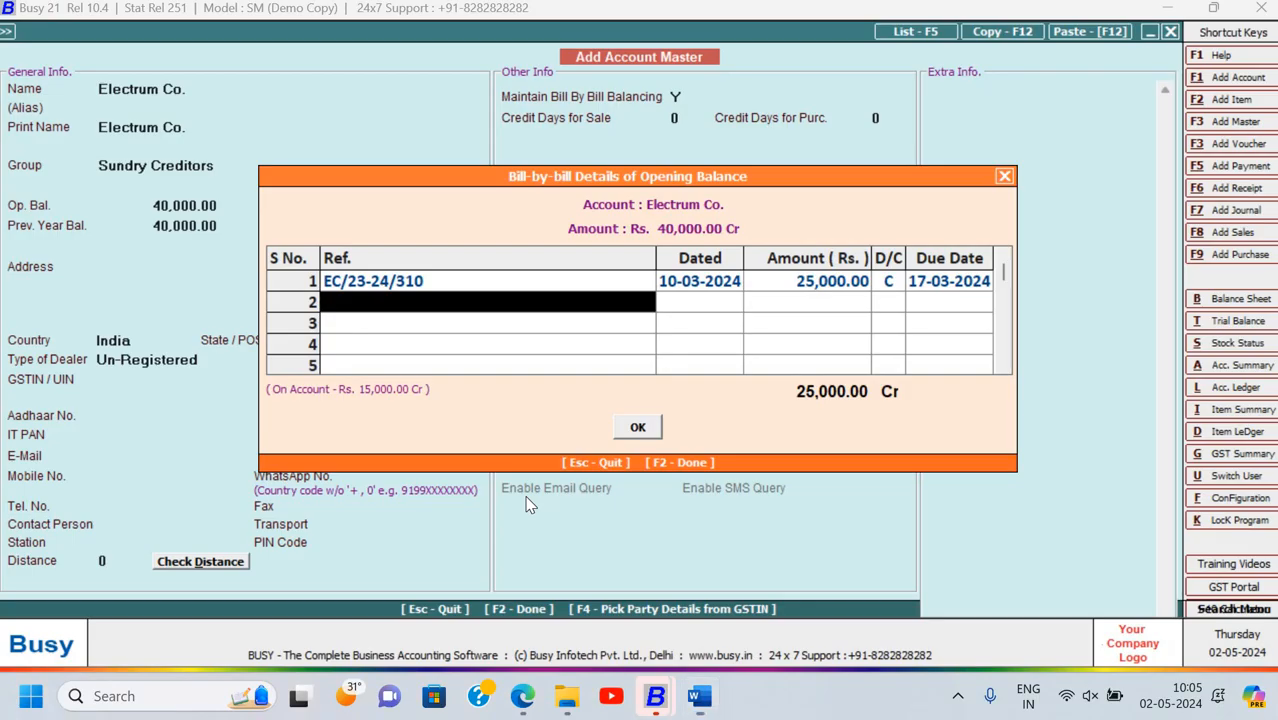
pyautogui.hotkey('ctrl', 'v')
pyautogui.press('Return')
pyautogui.hotkey('alt', 'Tab')
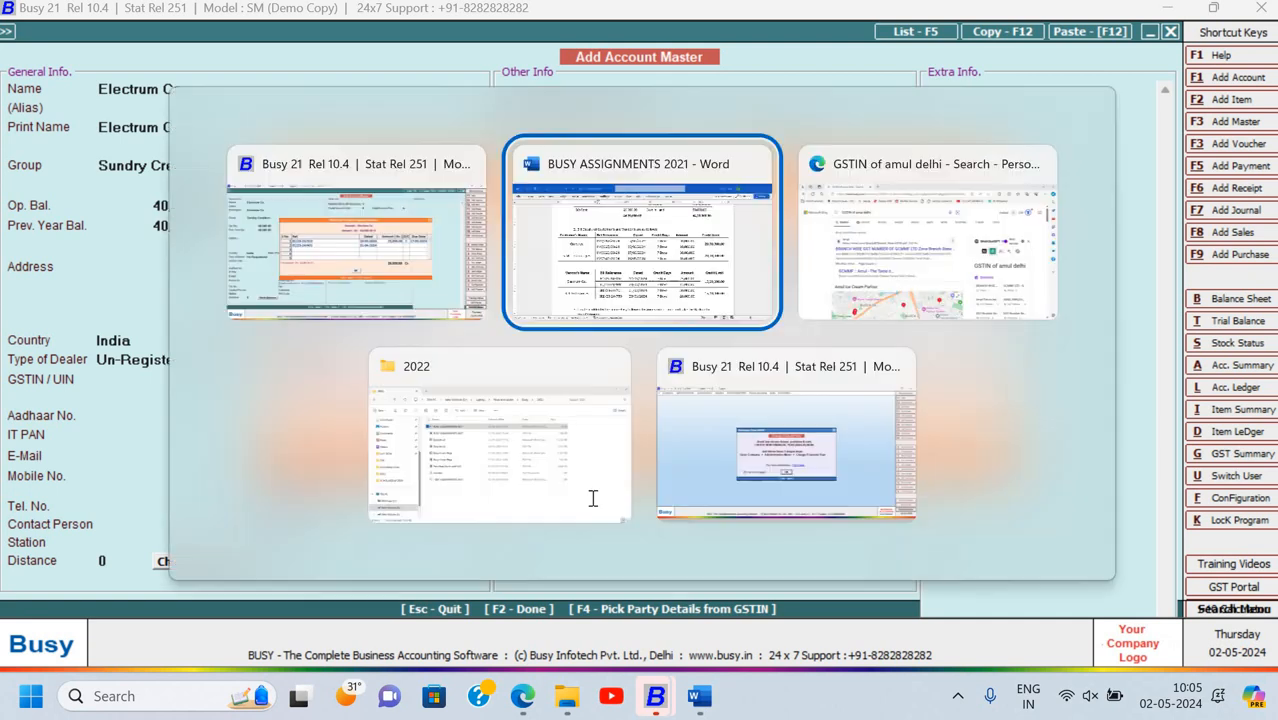
pyautogui.moveTo(580, 495); pyautogui.dragTo(651, 499)
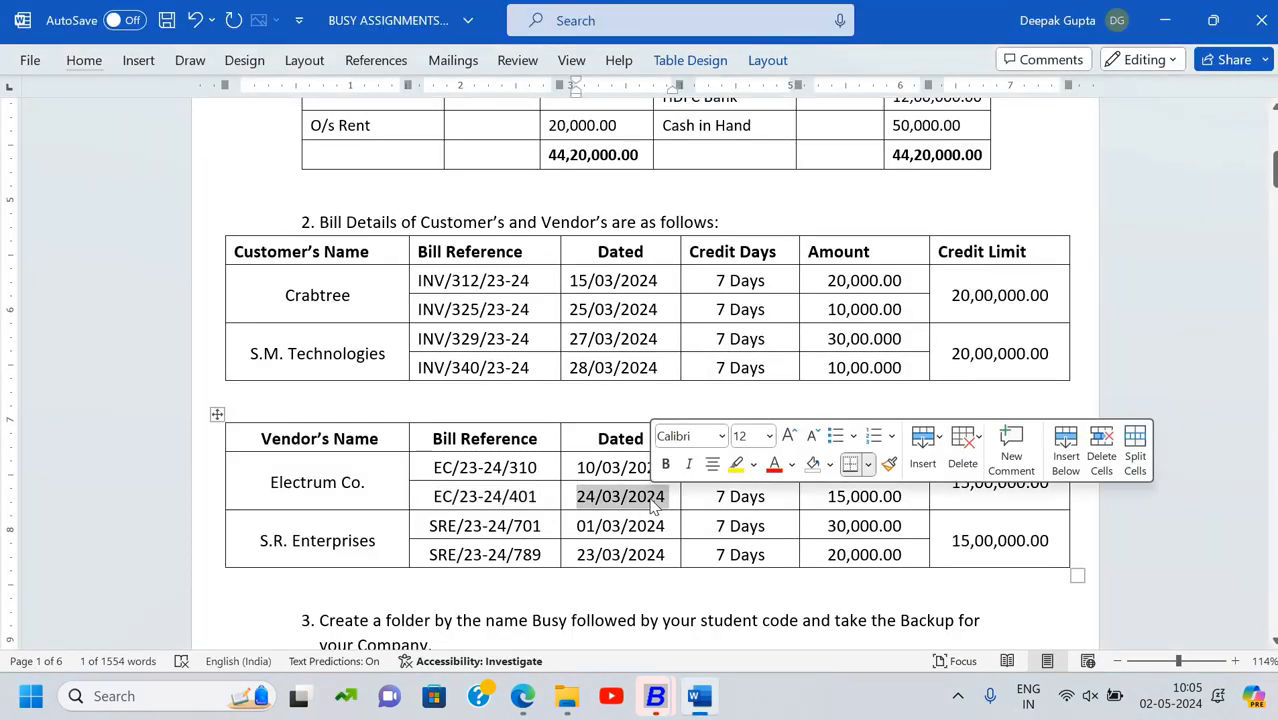
pyautogui.hotkey('ctrl', 'c')
pyautogui.hotkey('alt', 'Tab')
pyautogui.press('BackSpace')
pyautogui.press('BackSpace')
pyautogui.press('BackSpace')
pyautogui.press('BackSpace')
pyautogui.press('BackSpace')
pyautogui.press('BackSpace')
pyautogui.press('BackSpace')
pyautogui.press('BackSpace')
pyautogui.press('BackSpace')
pyautogui.press('BackSpace')
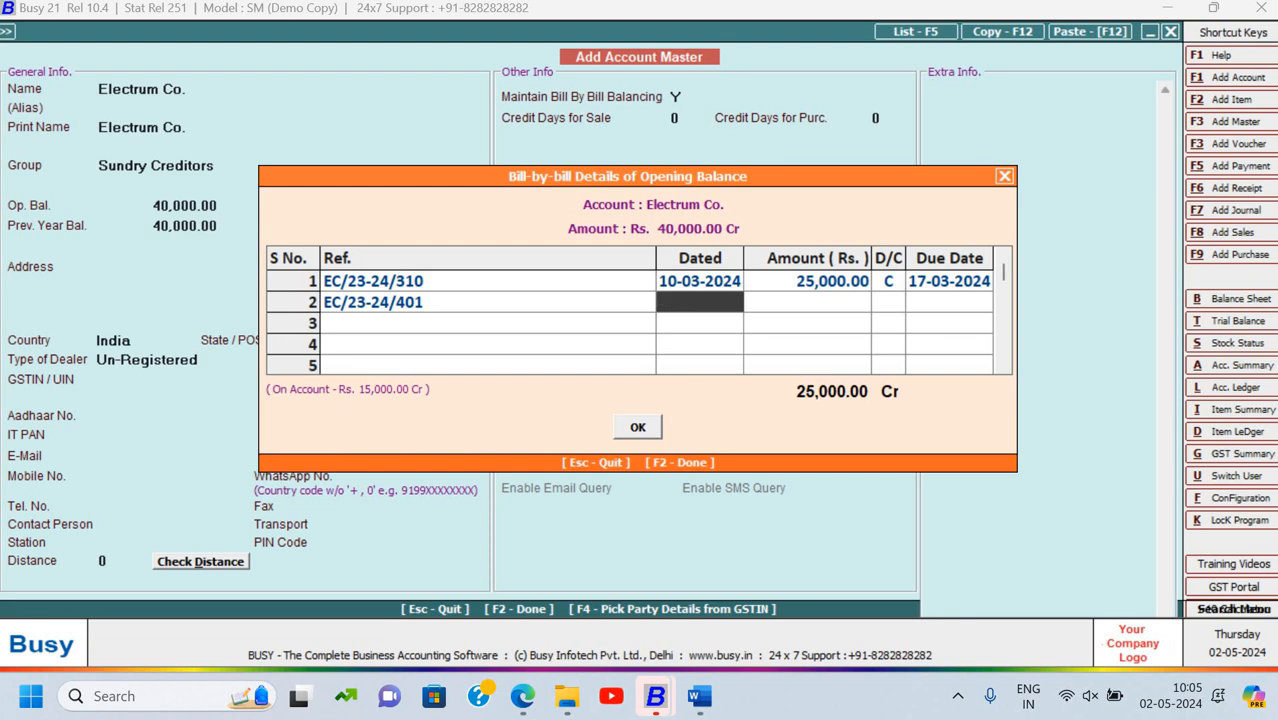
pyautogui.write('24-03-2024')
pyautogui.press('Return')
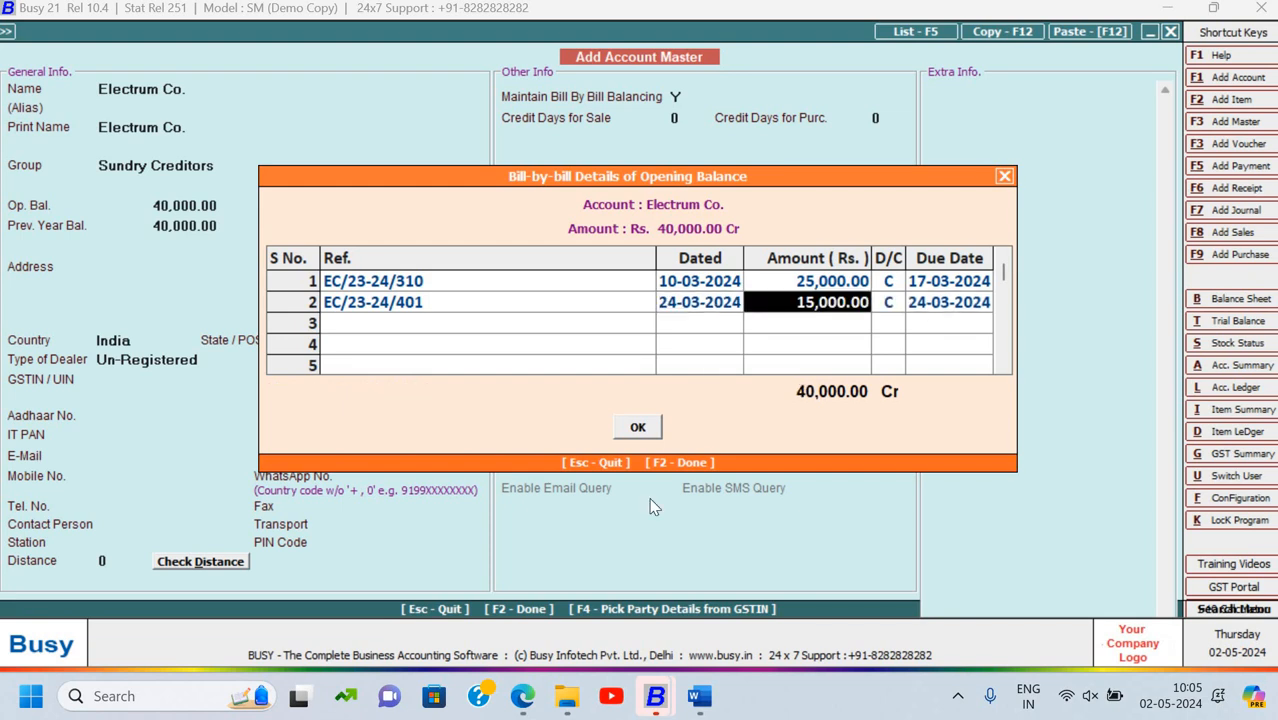
# Accept 15,000 credit for the second bill, set due date 31-03-2024, and finish
pyautogui.press('Return')
pyautogui.press('Return')
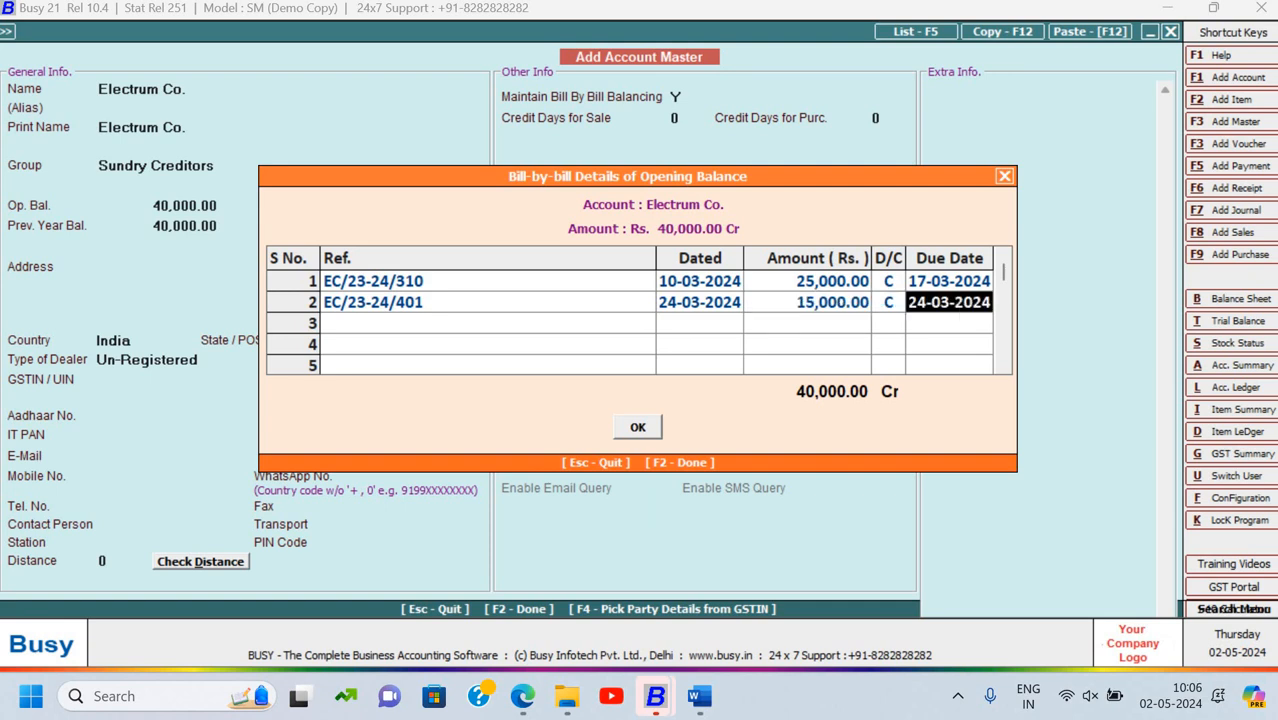
pyautogui.write('31-3-2024')
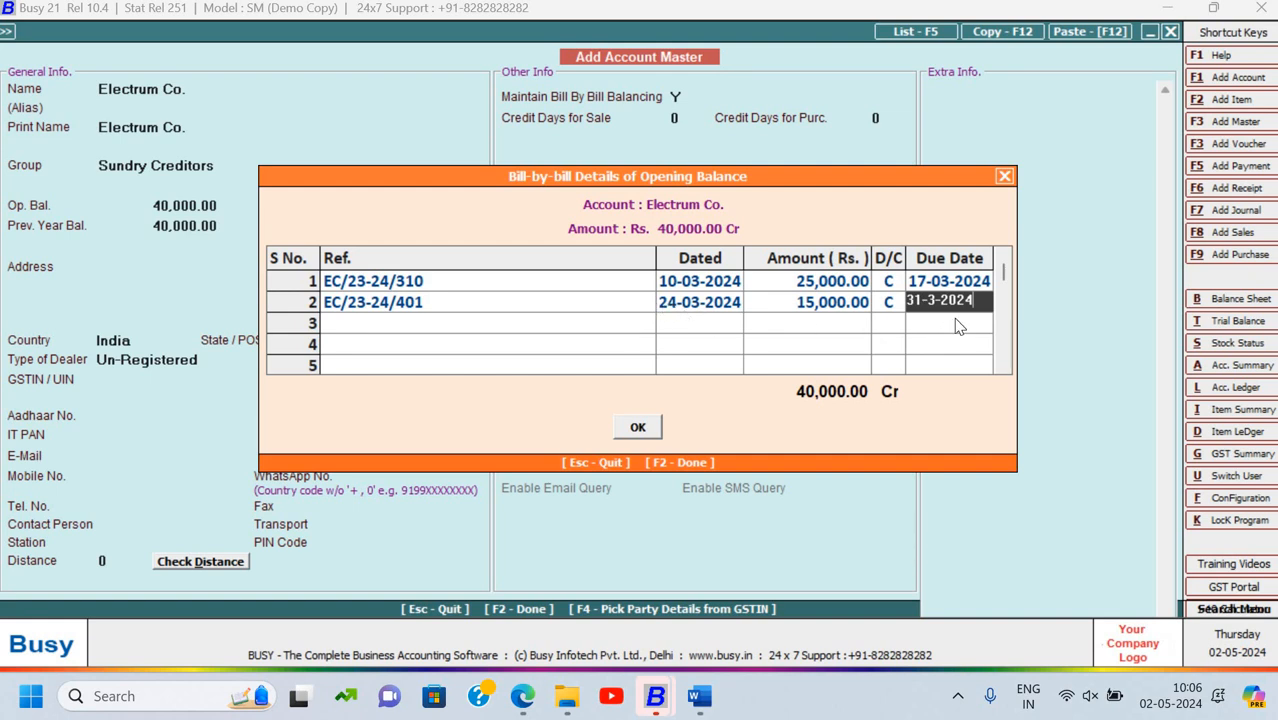
pyautogui.press('Return')
pyautogui.press('Return')
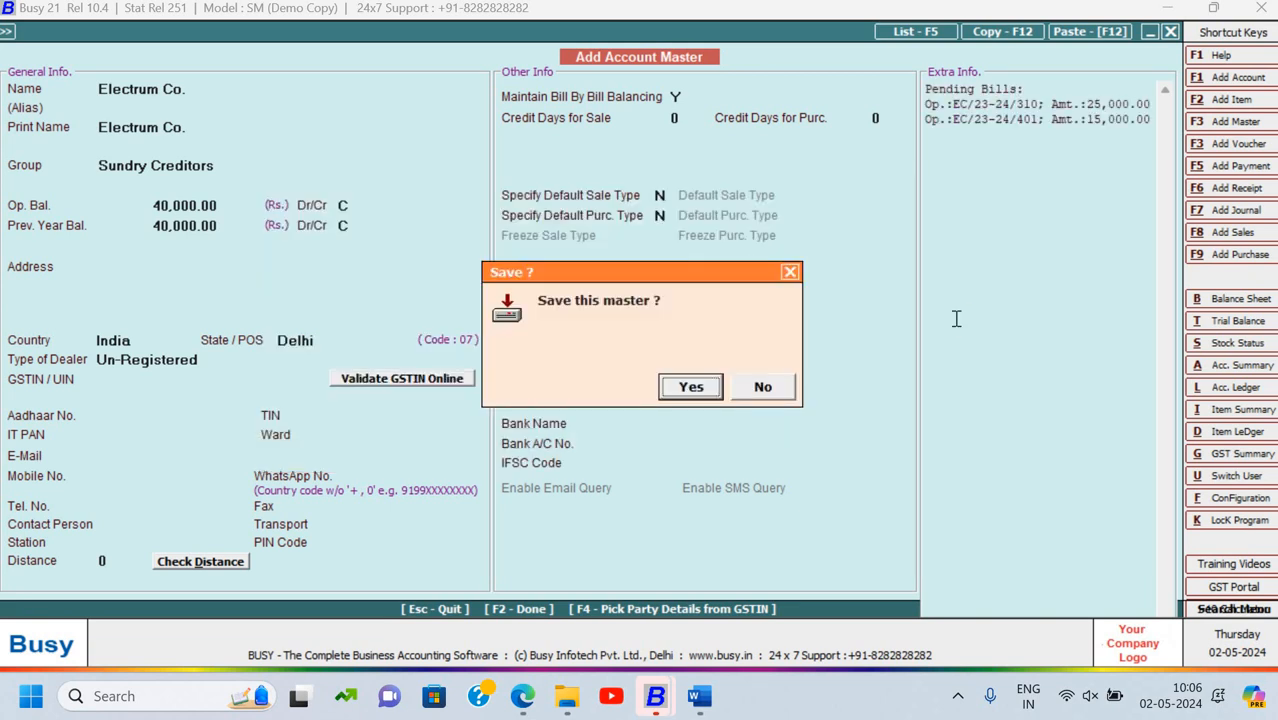
pyautogui.press('Return')
# Save Electrum Co.'s account and name the next account S.R. Enterprises
pyautogui.hotkey('alt', 'Tab')
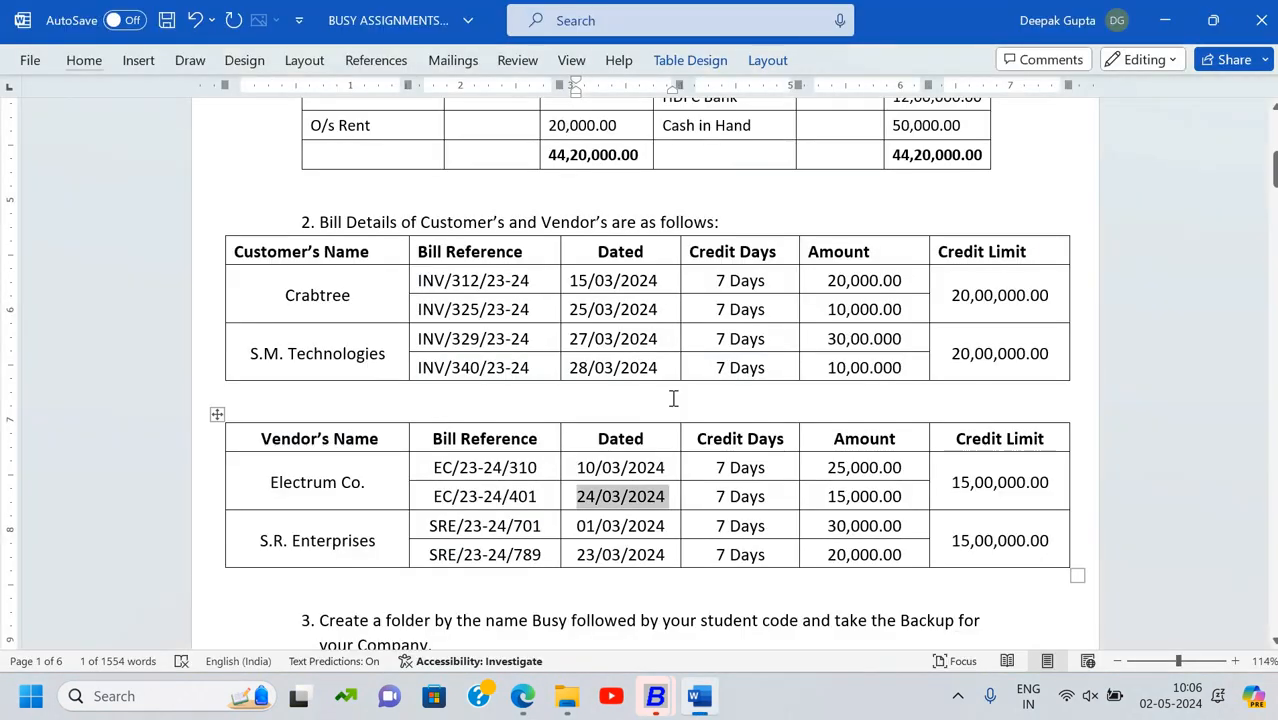
pyautogui.scroll(3, 345, 195)
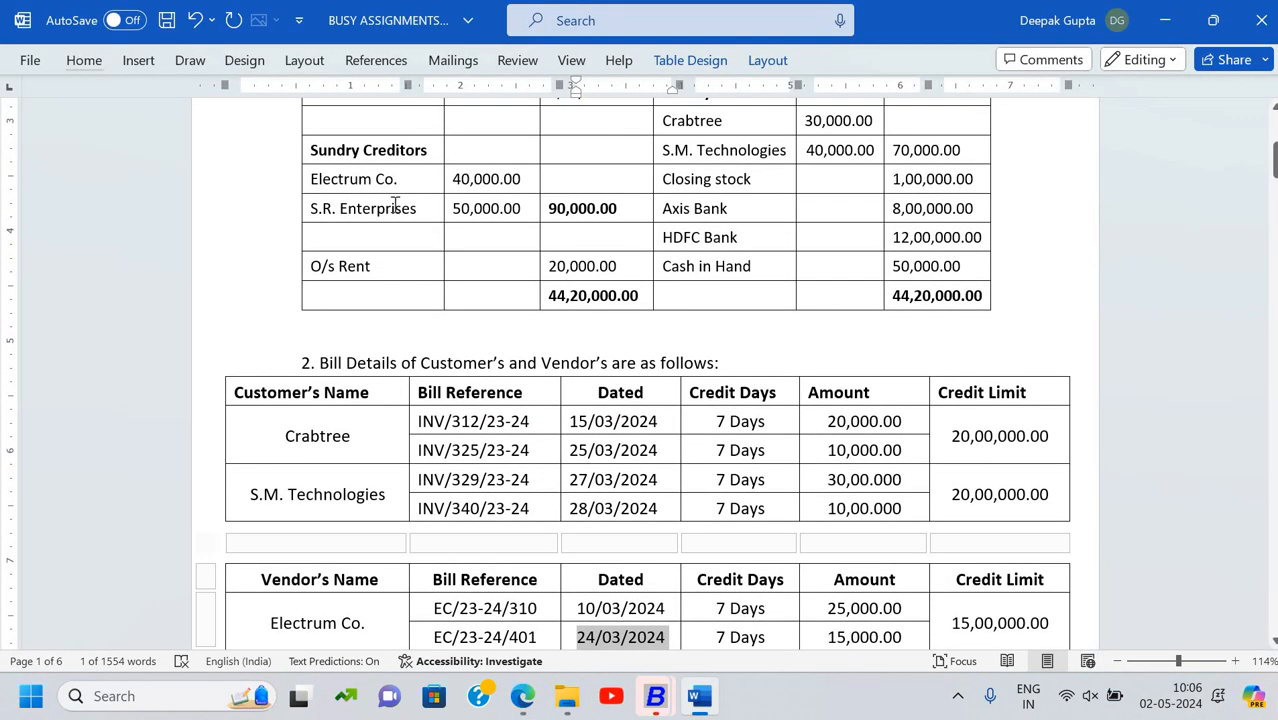
pyautogui.tripleClick(410, 207)
pyautogui.hotkey('ctrl', 'c')
pyautogui.hotkey('alt', 'Tab')
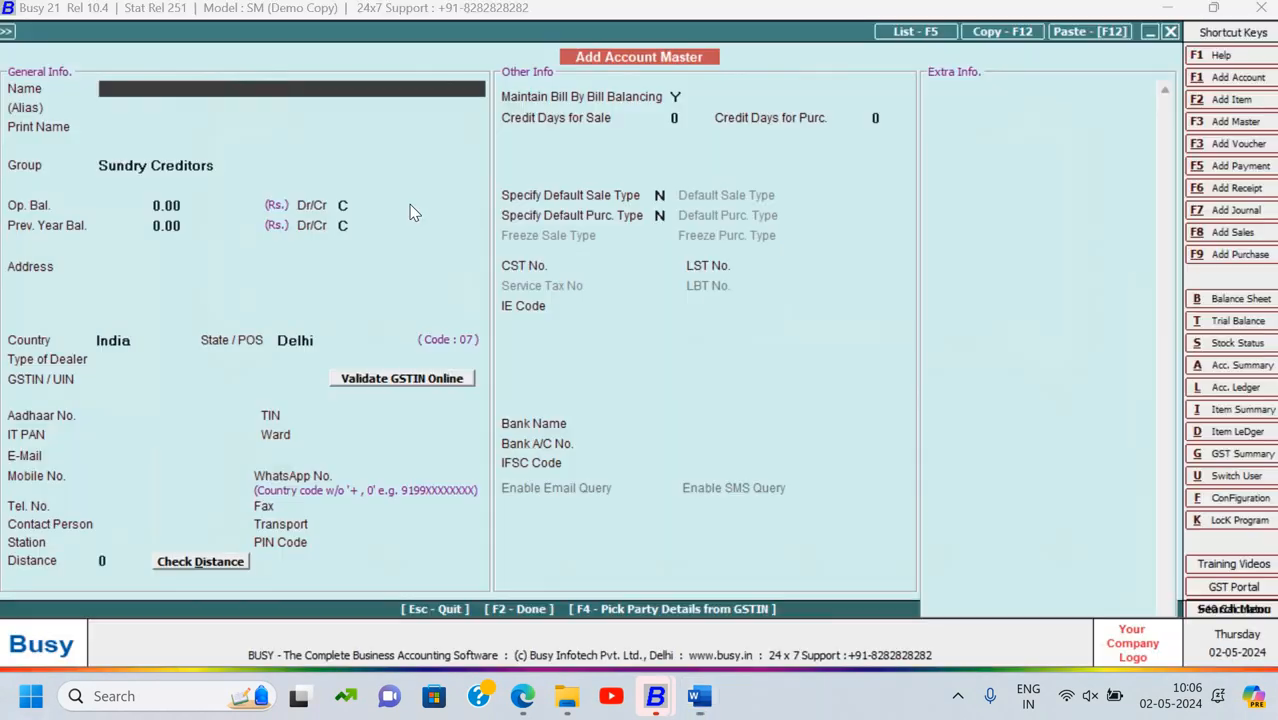
pyautogui.hotkey('ctrl', 'v')
pyautogui.press('Return')
pyautogui.press('Return')
pyautogui.press('Return')
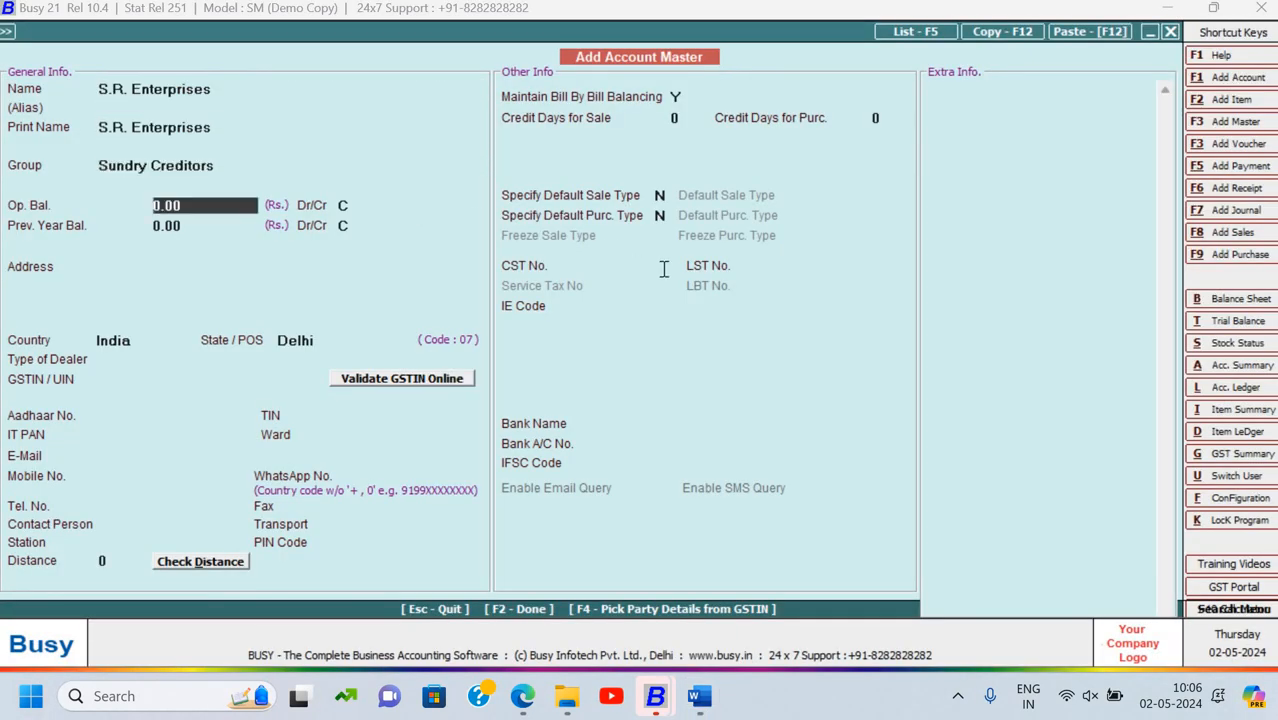
# Enter a 50,000 credit opening balance and proceed to its bill-by-bill details
pyautogui.hotkey('alt', 'Tab')
pyautogui.hotkey('alt', 'Tab')
pyautogui.write('50,000')
pyautogui.press('Return')
pyautogui.press('Return')
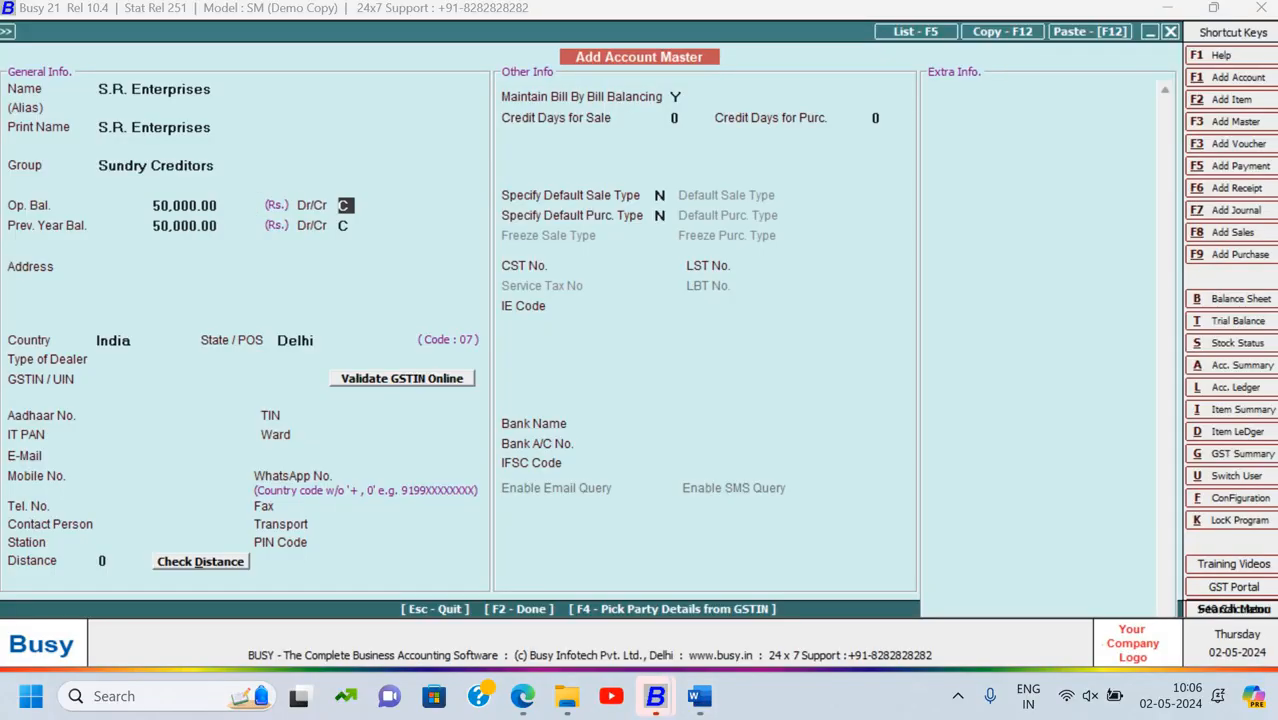
pyautogui.press('Return')
pyautogui.press('Return')
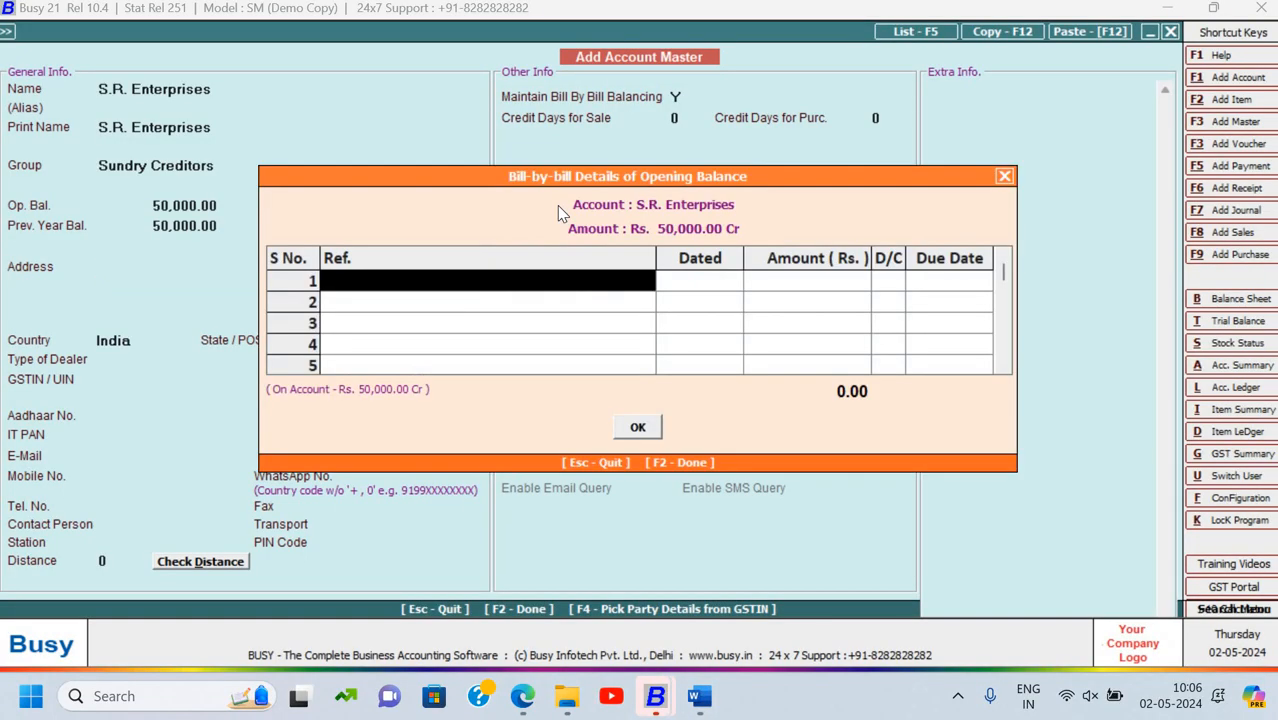
# Enter first bill SRE/23-24/701 dated 01-03-2024
pyautogui.hotkey('alt', 'Tab')
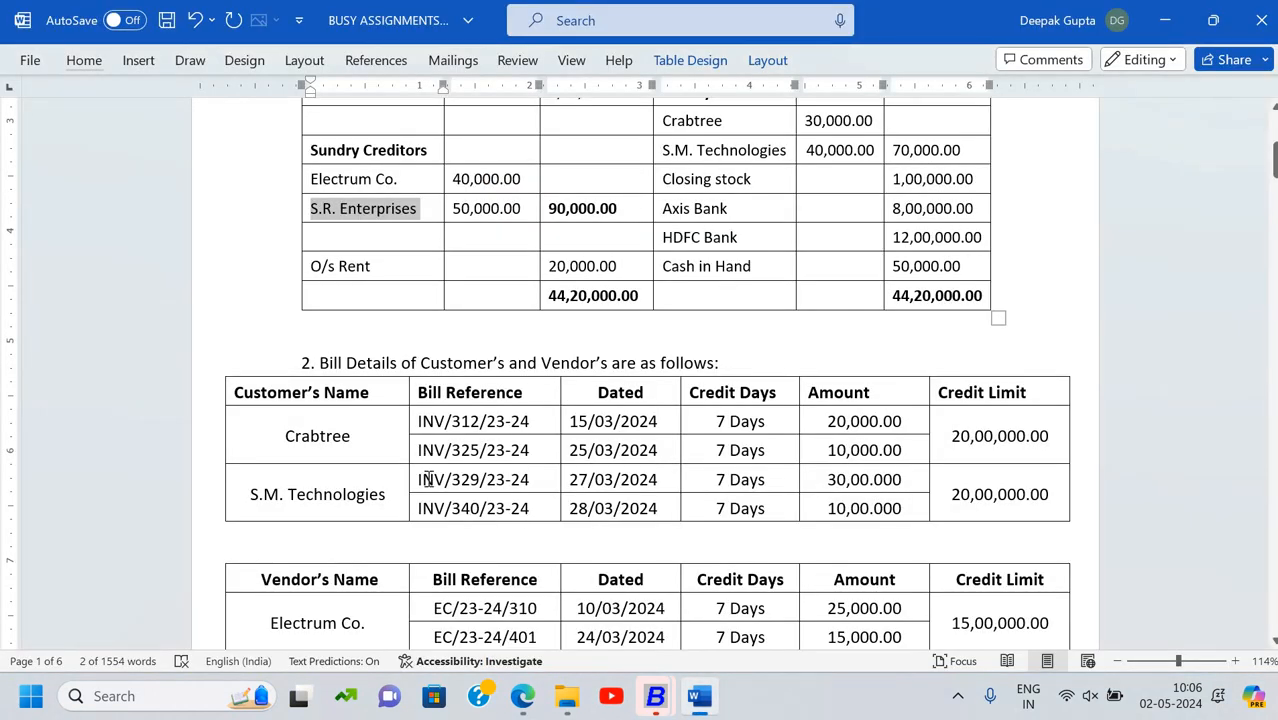
pyautogui.scroll(-5, 427, 479)
pyautogui.moveTo(429, 398); pyautogui.dragTo(538, 408)
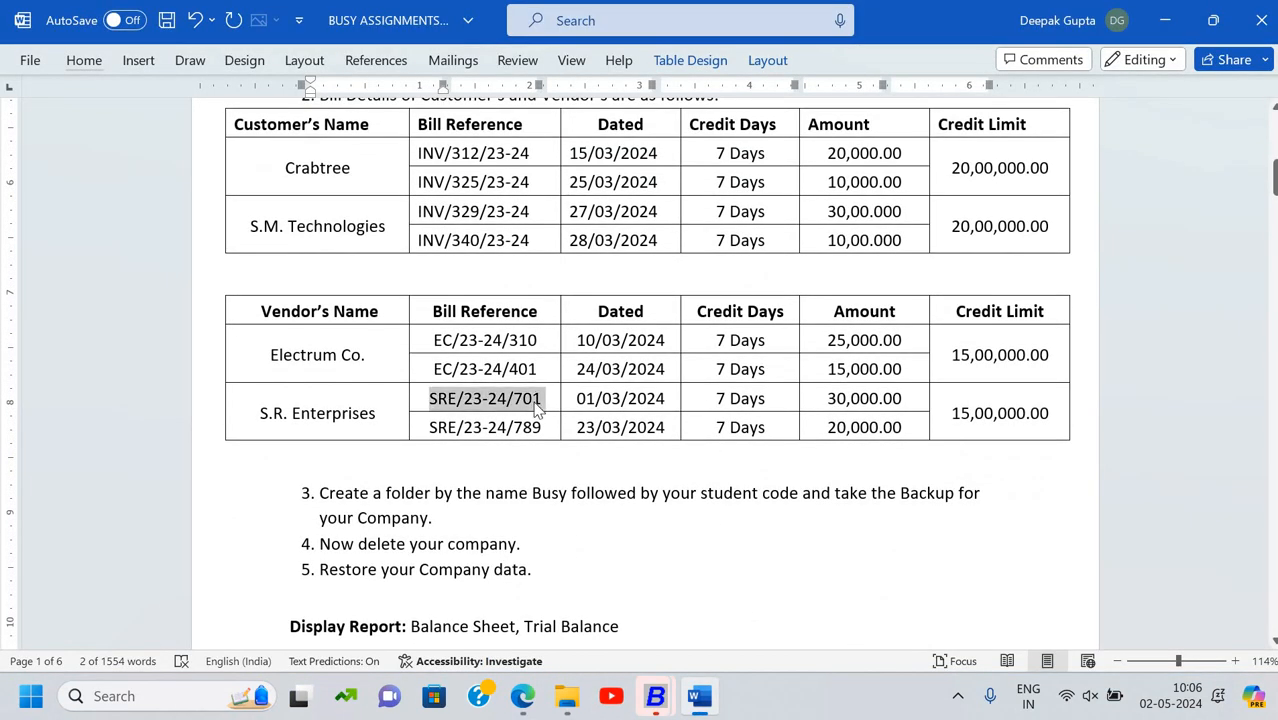
pyautogui.hotkey('ctrl', 'c')
pyautogui.hotkey('alt', 'Tab')
pyautogui.hotkey('ctrl', 'v')
pyautogui.press('Return')
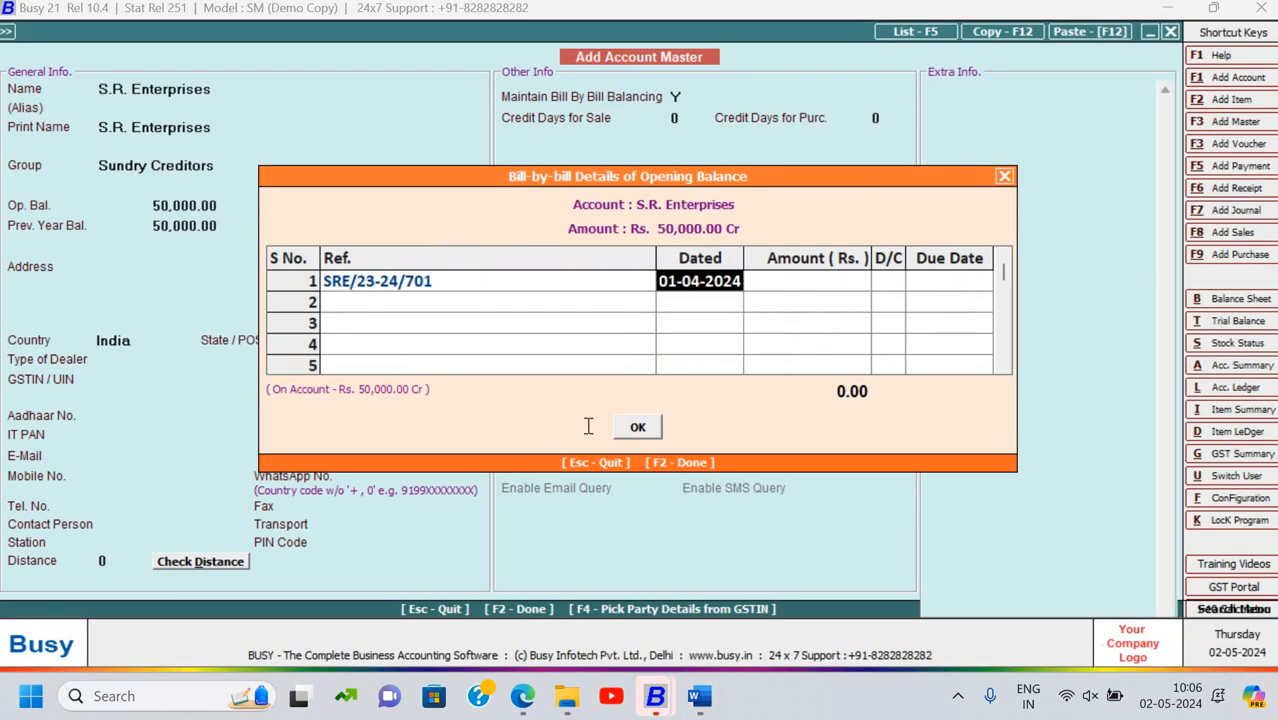
pyautogui.hotkey('alt', 'Tab')
pyautogui.hotkey('alt', 'Tab')
pyautogui.write('1')
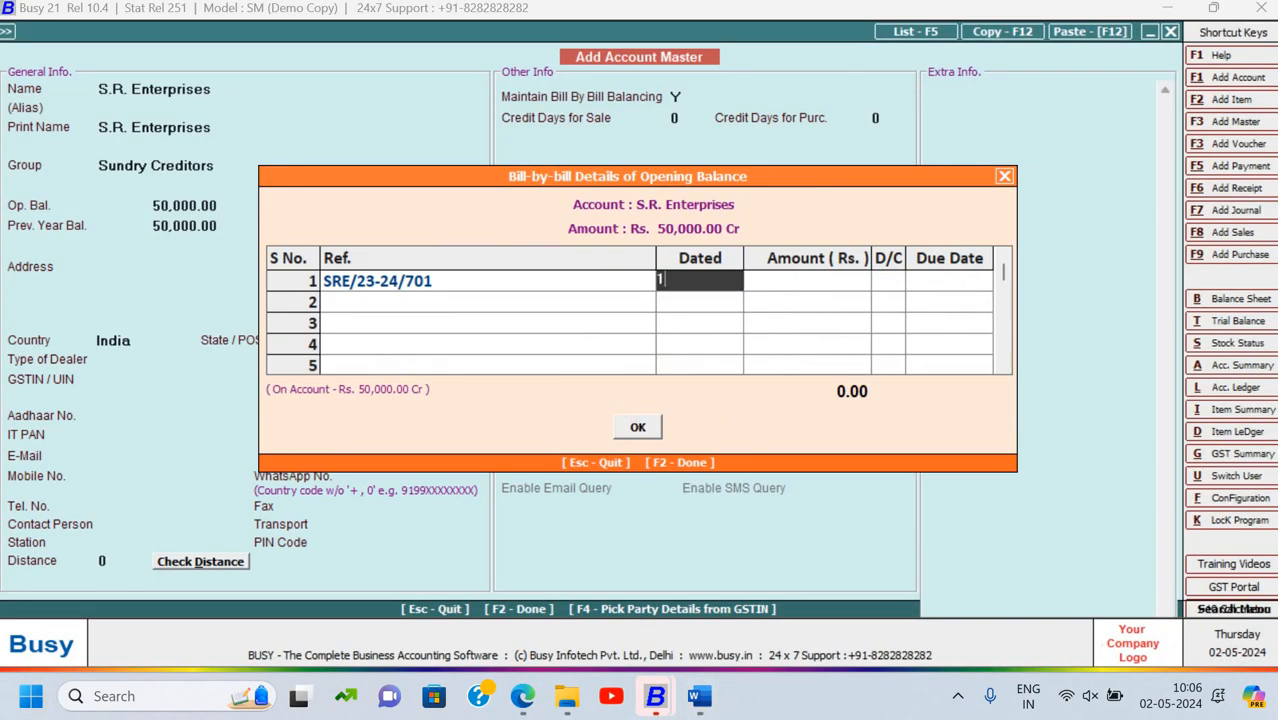
pyautogui.write('-03')
pyautogui.press('Return')
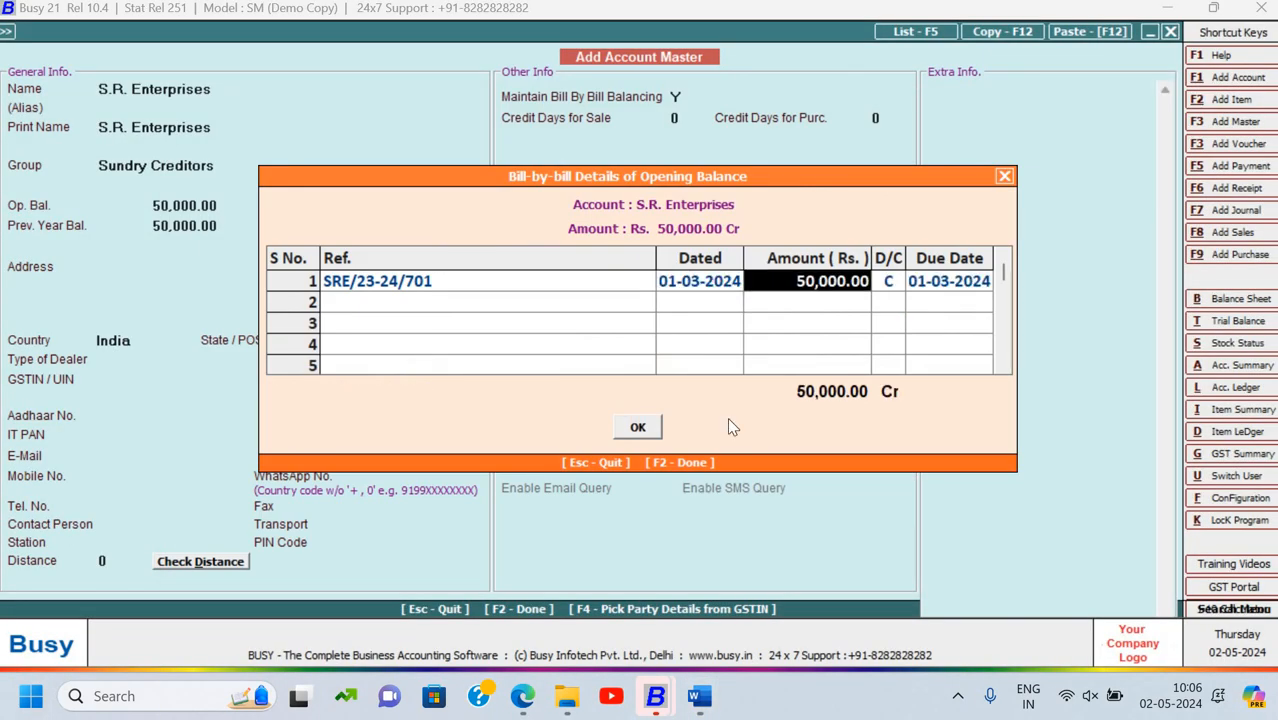
# Give the first bill an amount of 30,000 and due date 07-03-2024
pyautogui.hotkey('alt', 'Tab')
pyautogui.hotkey('alt', 'Tab')
pyautogui.write('30000')
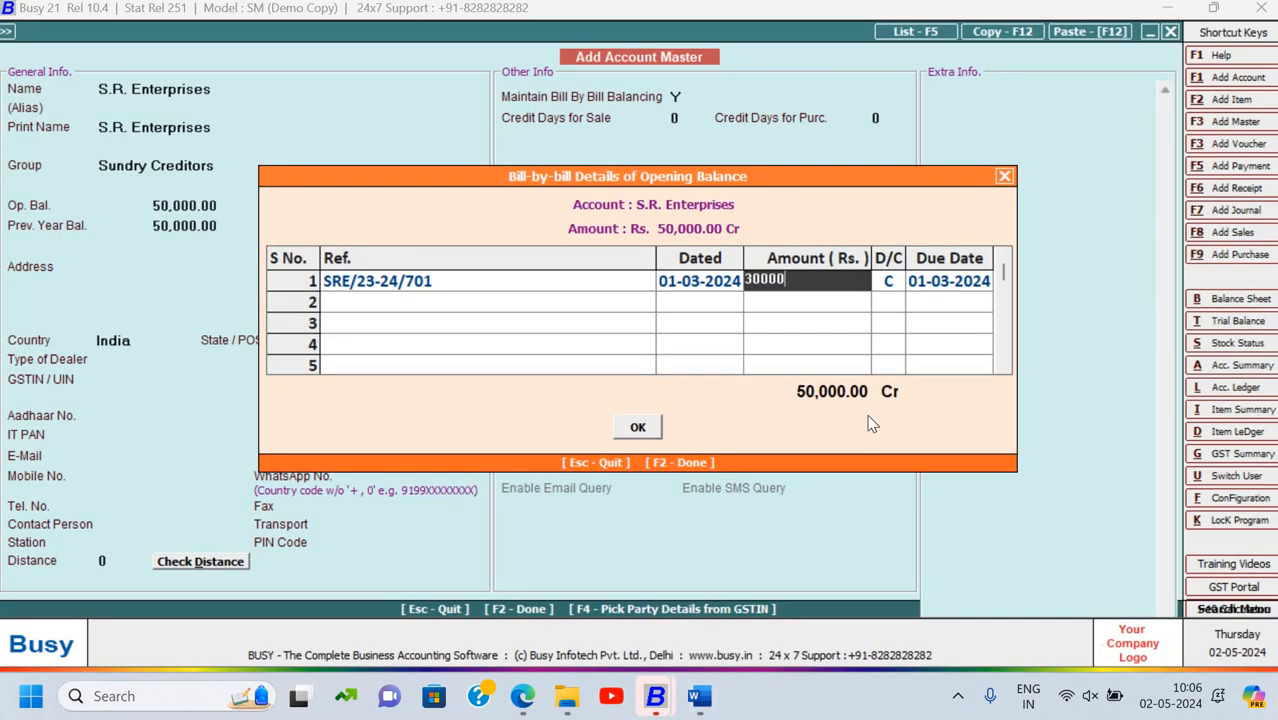
pyautogui.press('Return')
pyautogui.press('Return')
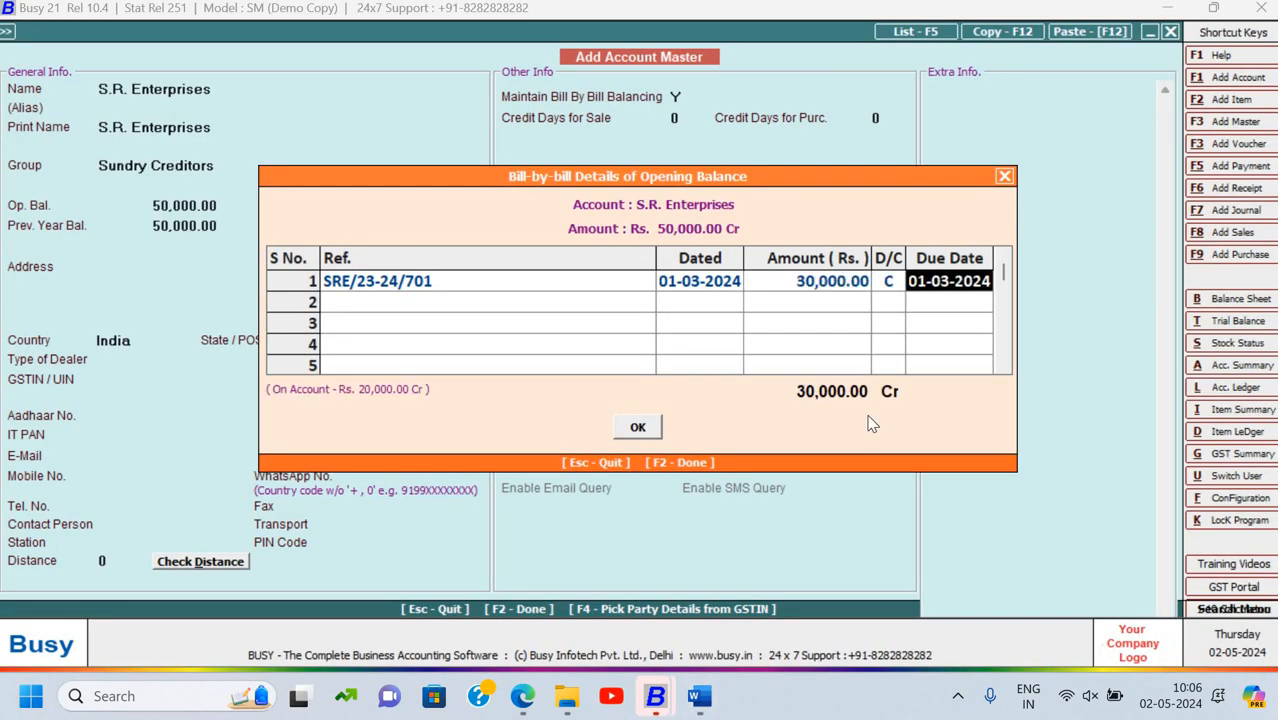
pyautogui.write('07')
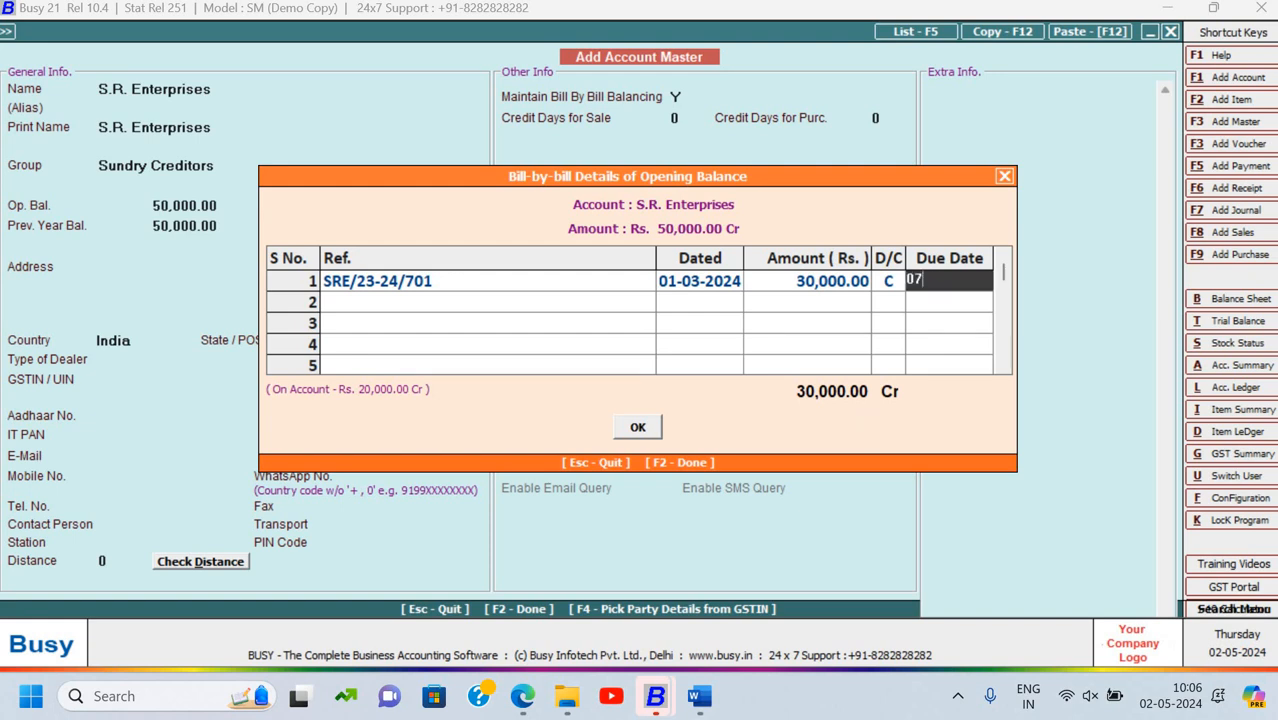
pyautogui.write('-0302-')
pyautogui.write('24')
pyautogui.press('BackSpace')
pyautogui.press('BackSpace')
pyautogui.press('BackSpace')
pyautogui.press('BackSpace')
pyautogui.press('BackSpace')
pyautogui.write('-2024')
pyautogui.press('Return')
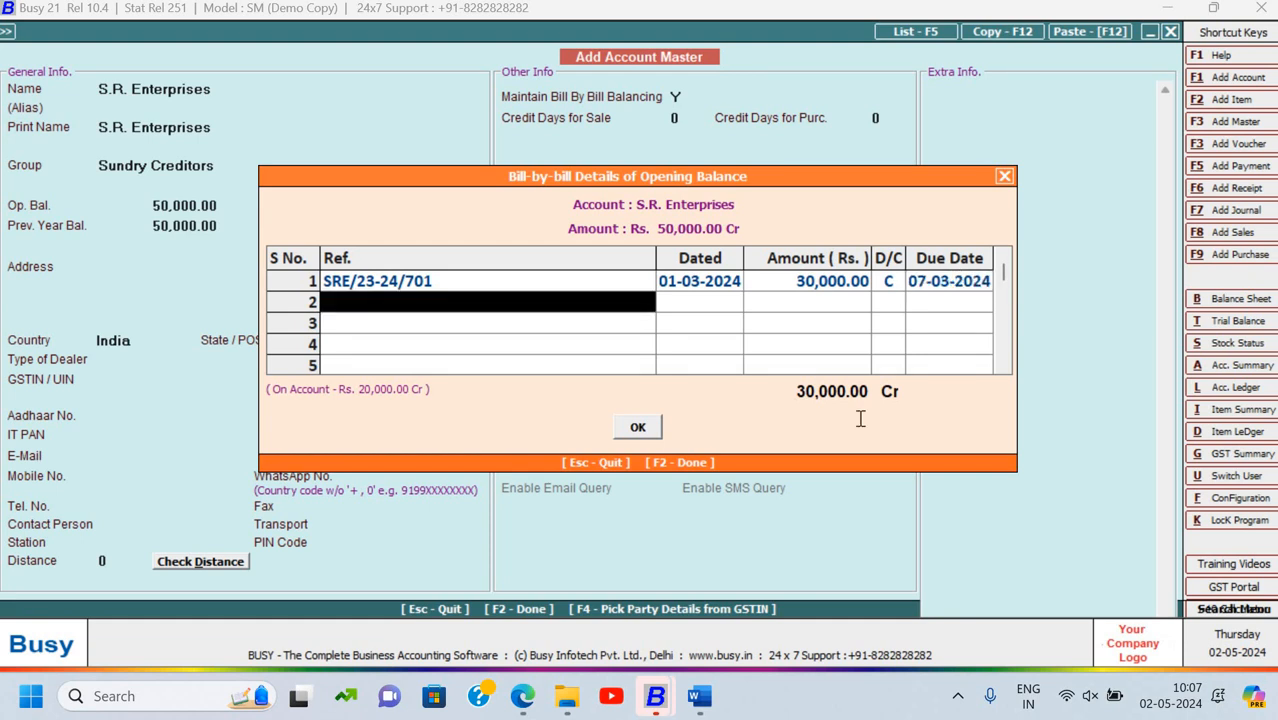
# Add second bill SRE/23-24/789 dated 23-03-2024
pyautogui.hotkey('alt', 'Tab')
pyautogui.moveTo(431, 428); pyautogui.dragTo(541, 431)
pyautogui.hotkey('ctrl', 'c')
pyautogui.hotkey('alt', 'Tab')
pyautogui.hotkey('ctrl', 'v')
pyautogui.press('Return')
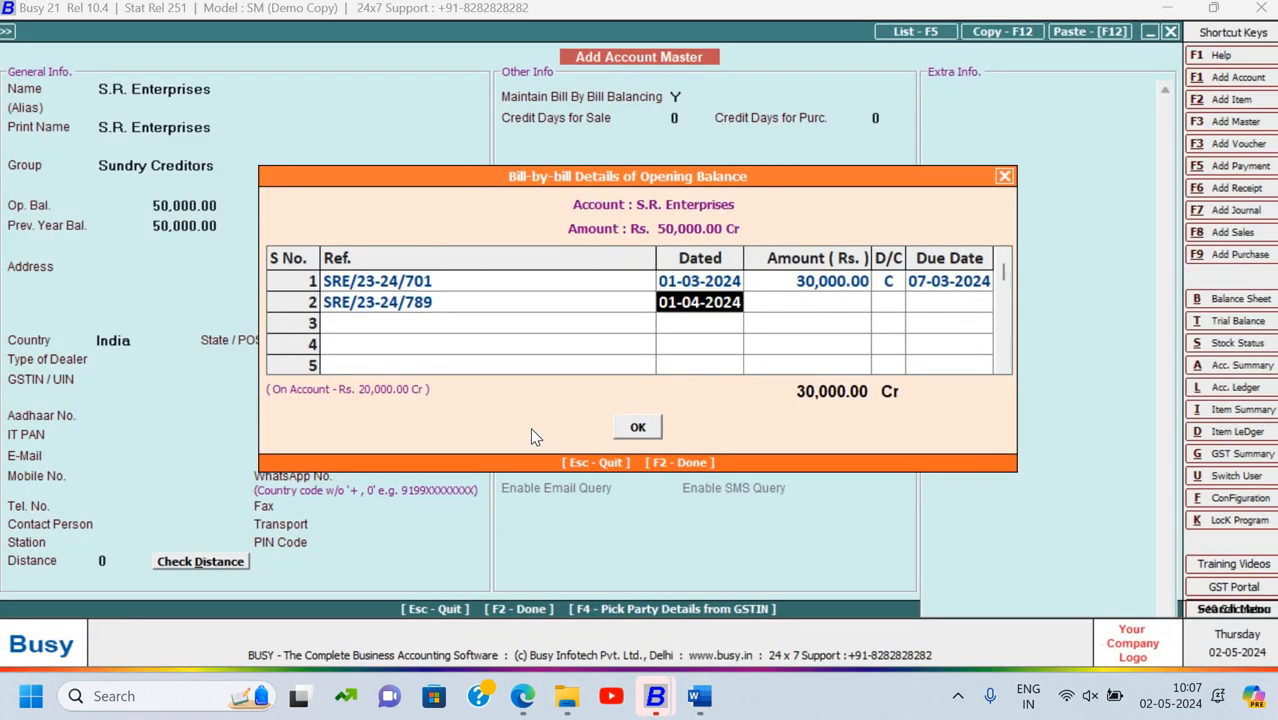
pyautogui.hotkey('alt', 'Tab')
pyautogui.hotkey('alt', 'Tab')
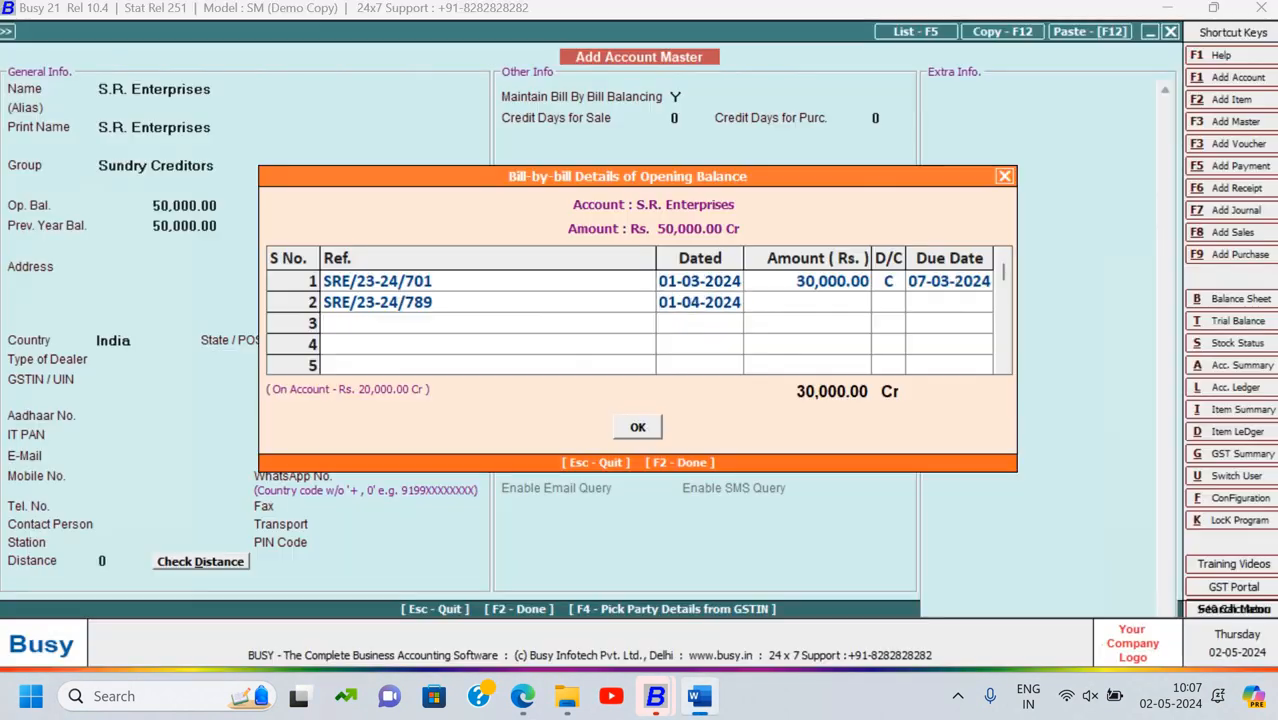
pyautogui.write('23-03')
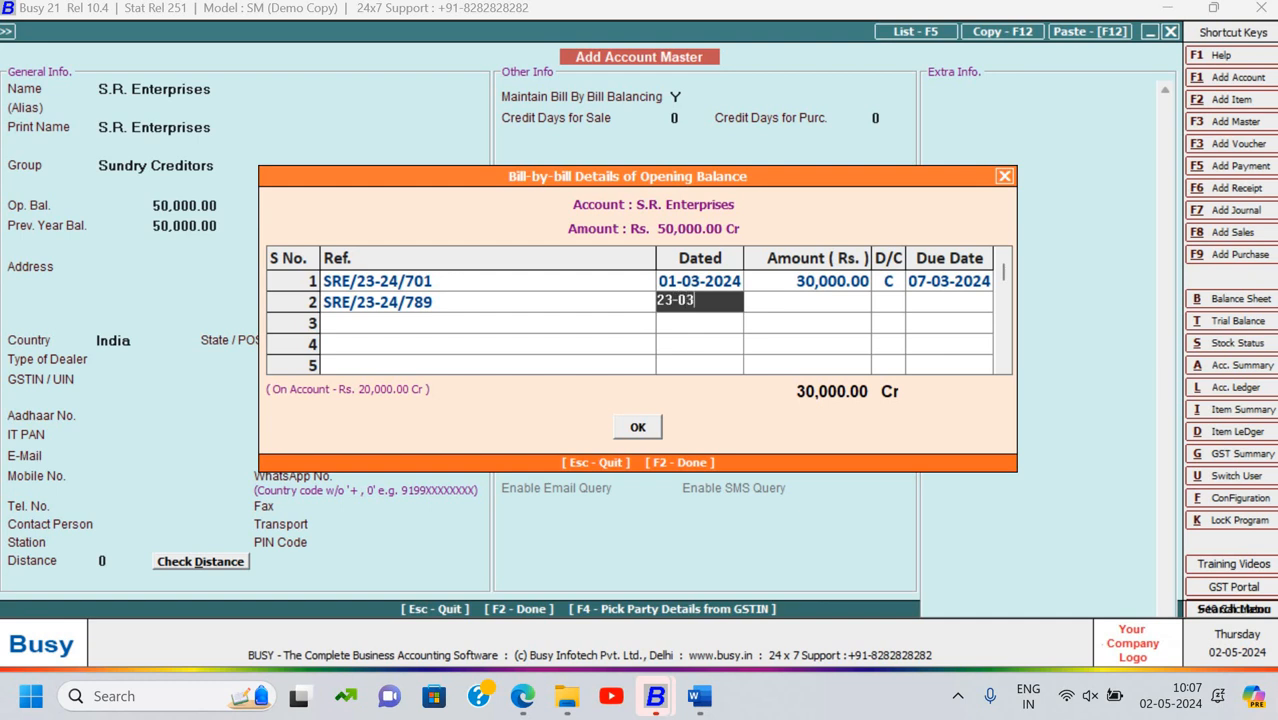
pyautogui.write('-2024')
pyautogui.press('Return')
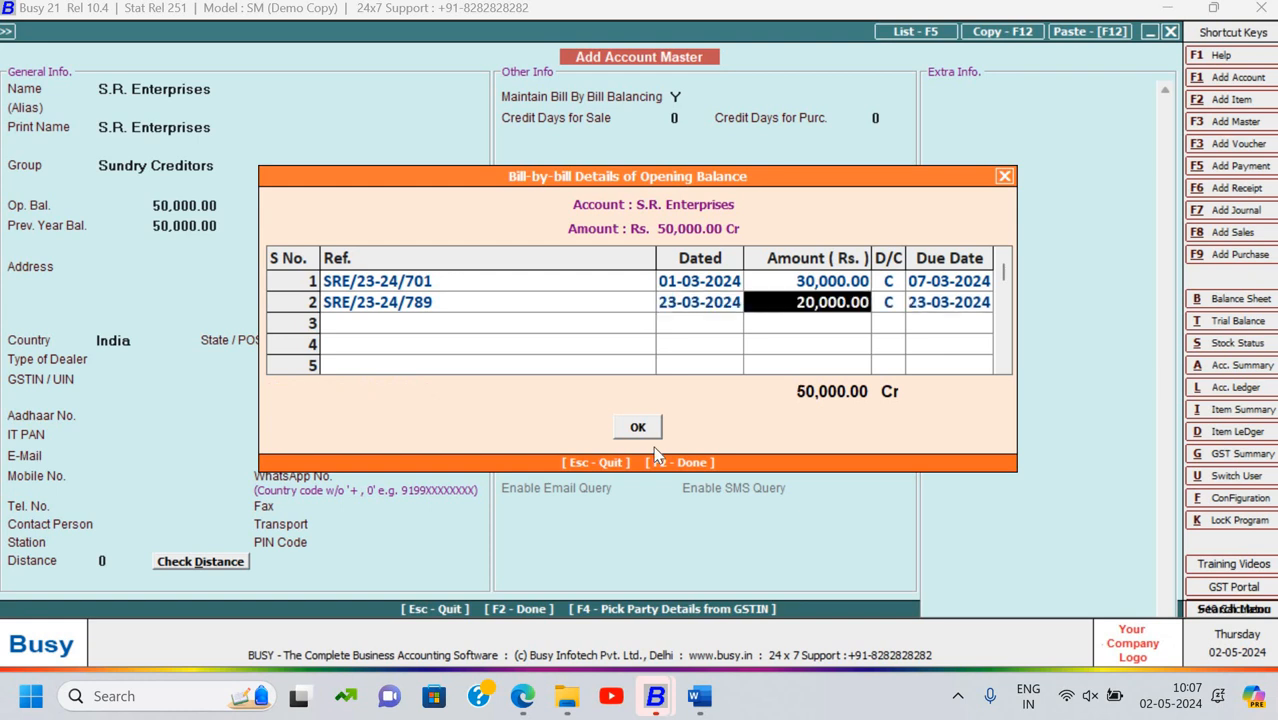
# Accept 20,000 credit, set due date 30-03-2024, and save the S.R. Enterprises account
pyautogui.press('Return')
pyautogui.press('Return')
pyautogui.press('Return')
pyautogui.hotkey('alt', 'Tab')
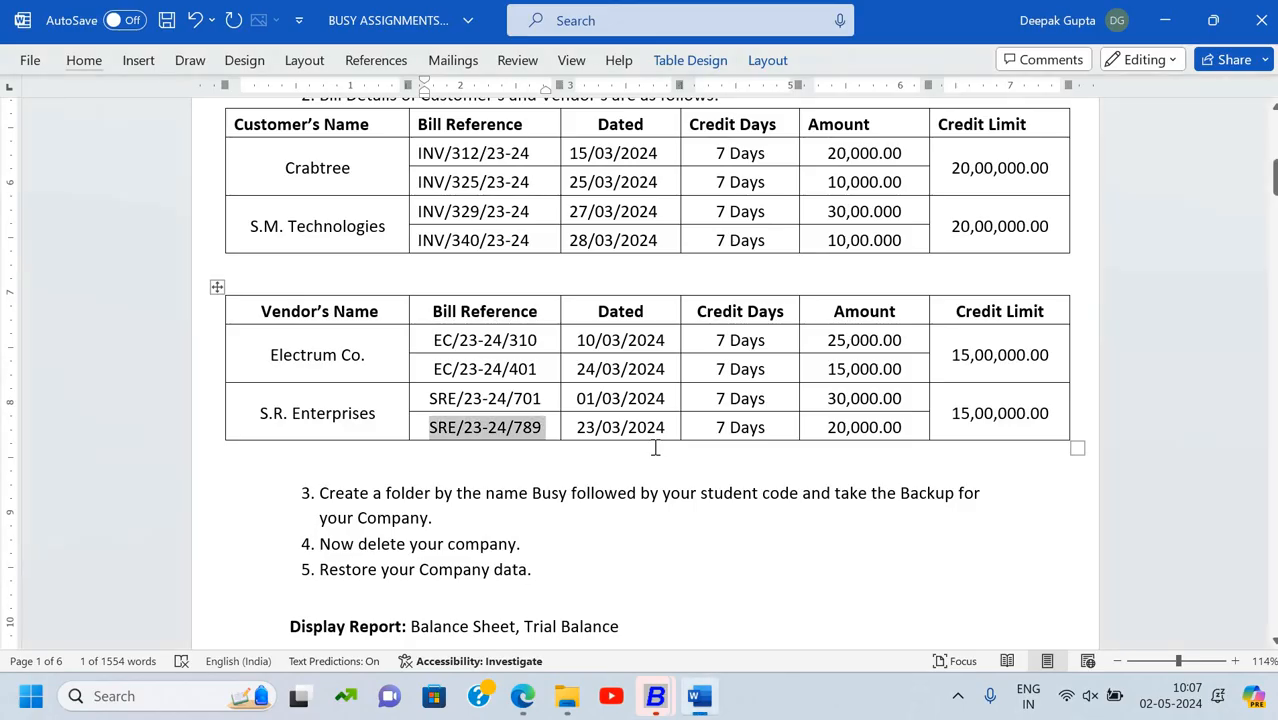
pyautogui.hotkey('alt', 'Tab')
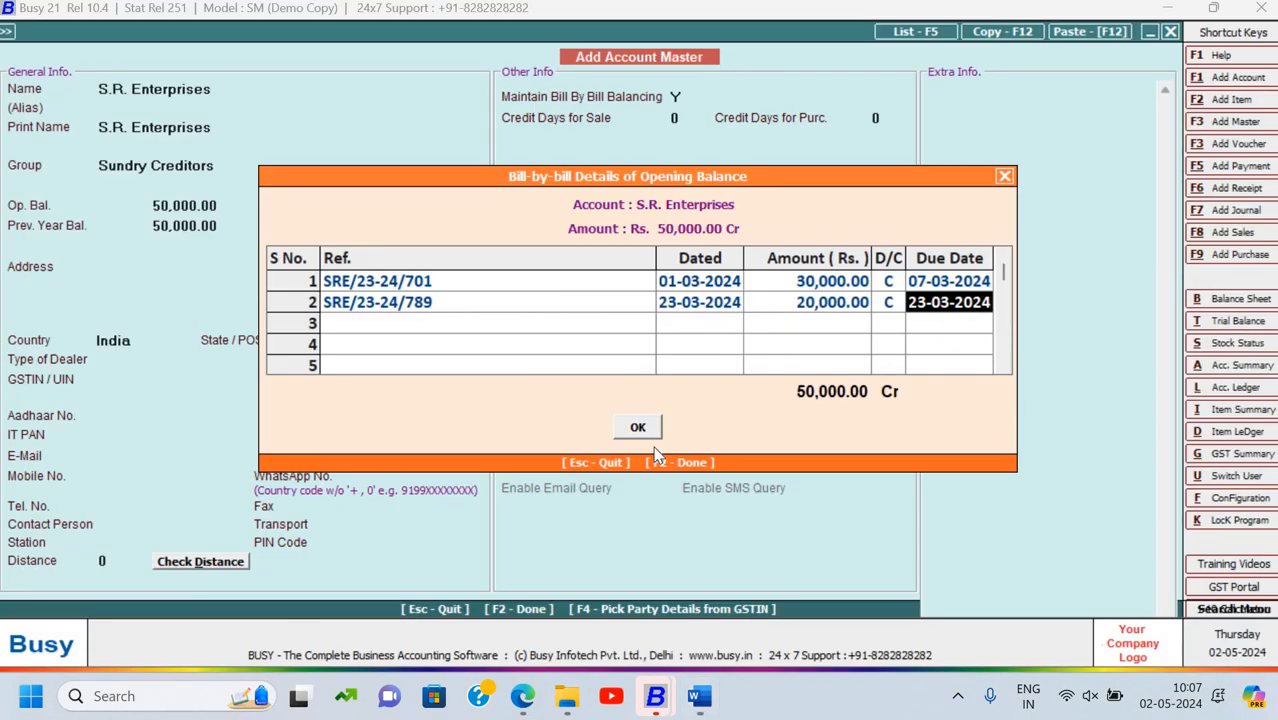
pyautogui.write('30-0')
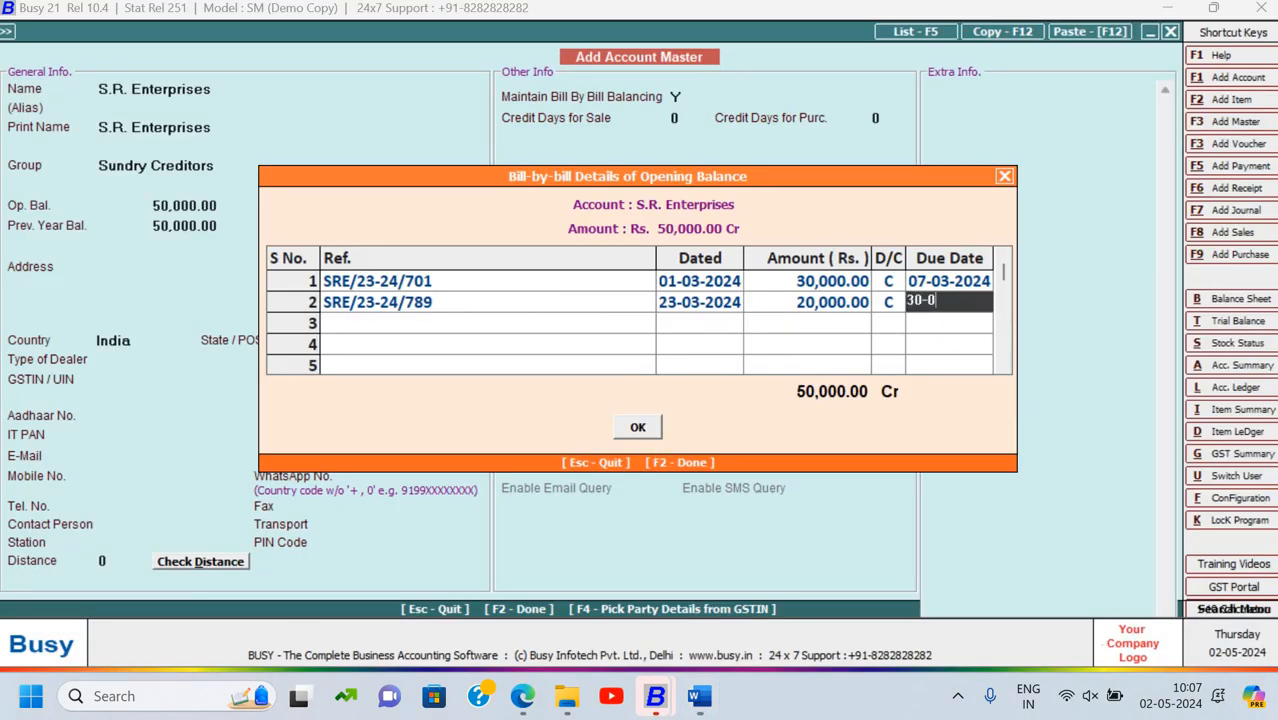
pyautogui.write('3-2024')
pyautogui.press('Return')
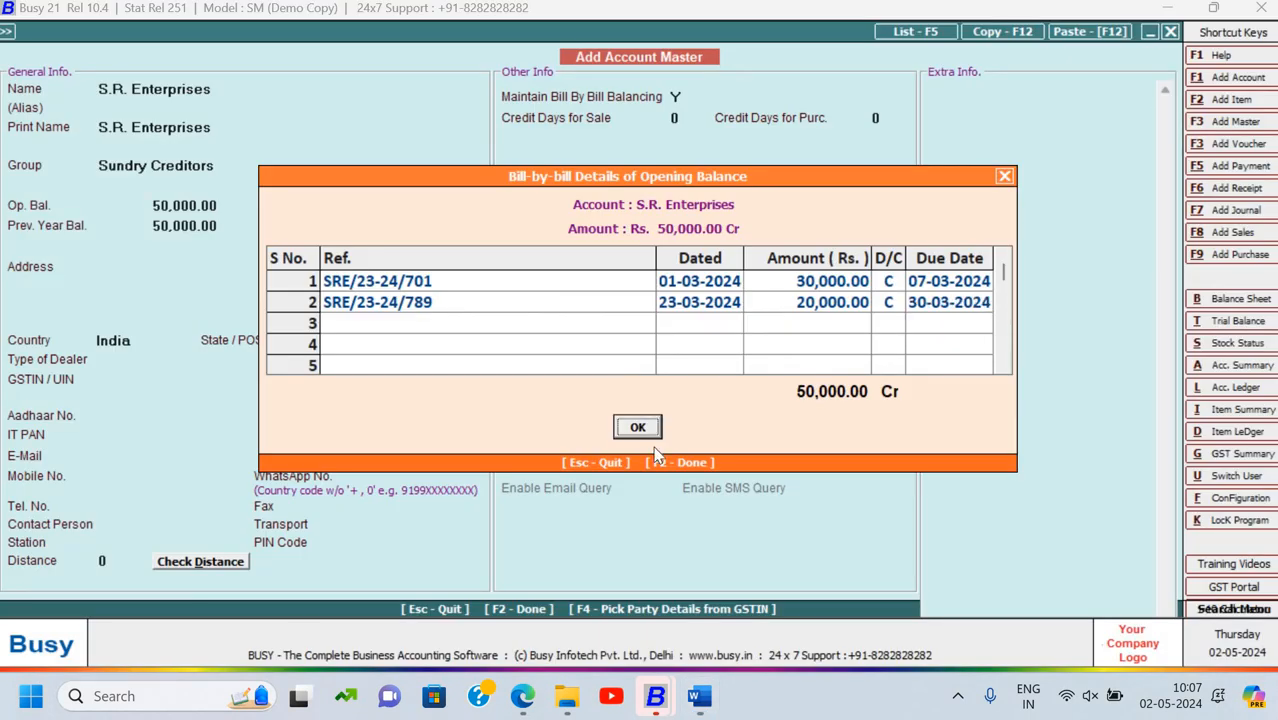
pyautogui.press('Return')
pyautogui.press('F2')
pyautogui.press('Return')
pyautogui.hotkey('alt', 'Tab')
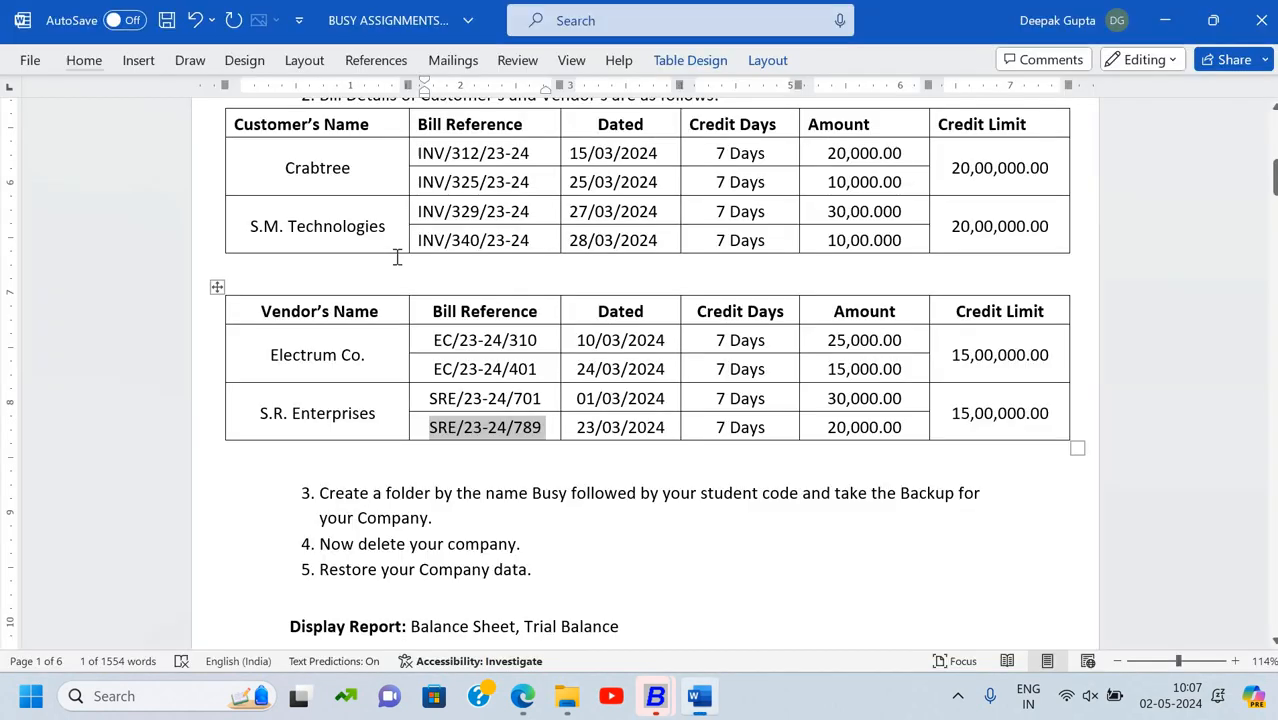
# Name the new account 'O/s Rent' and place it in the Current Liabilities group
pyautogui.scroll(1, 397, 257)
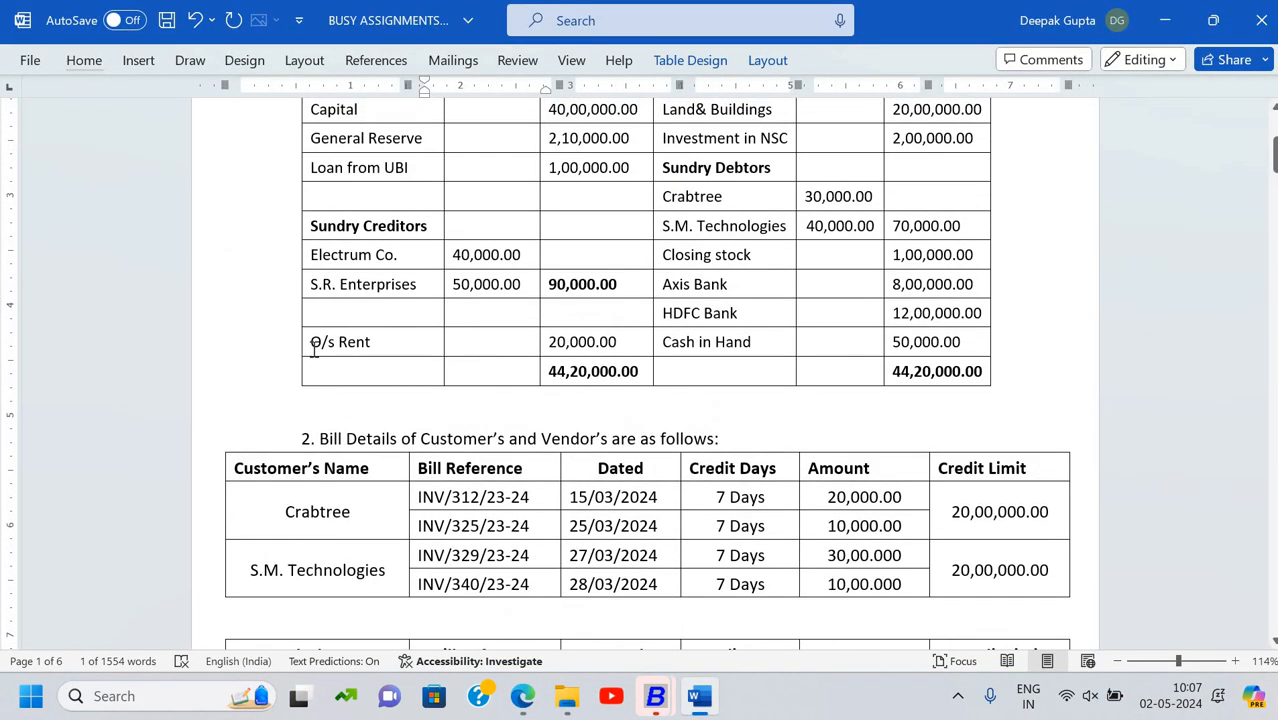
pyautogui.tripleClick(373, 354)
pyautogui.hotkey('ctrl', 'c')
pyautogui.hotkey('alt', 'Tab')
pyautogui.hotkey('ctrl', 'v')
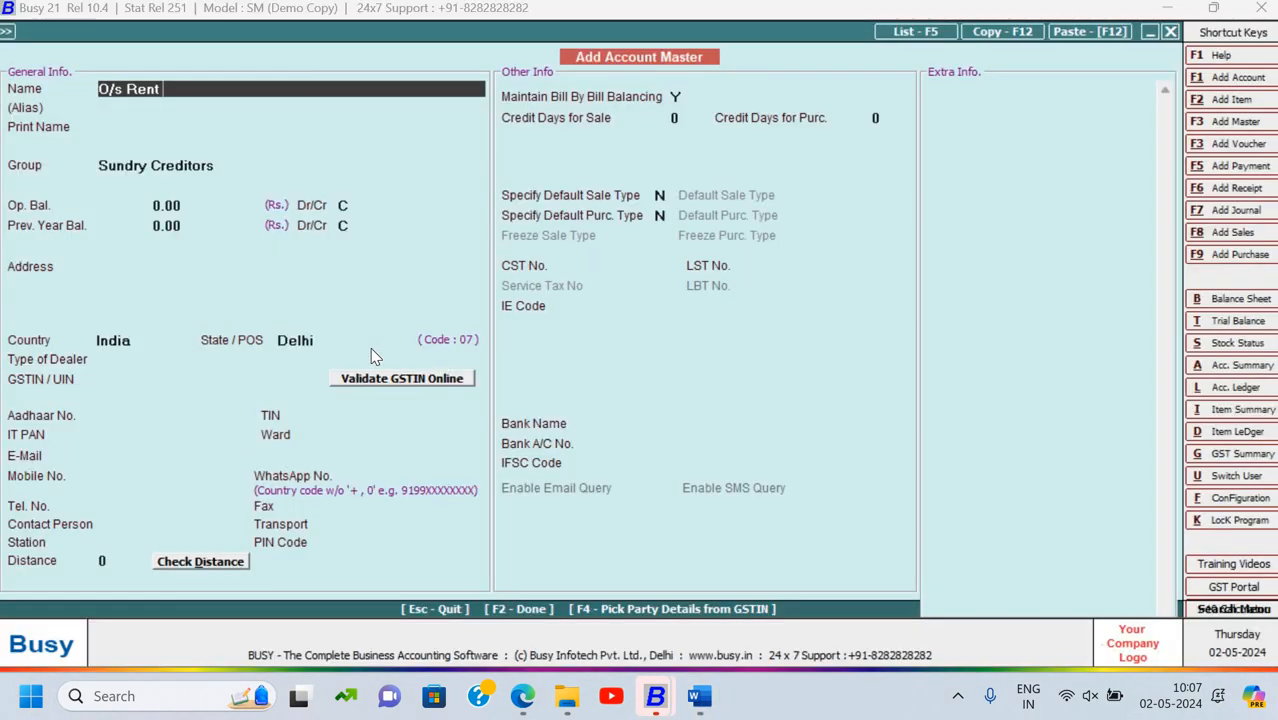
pyautogui.press('Return')
pyautogui.press('Return')
pyautogui.press('Return')
pyautogui.write('cu')
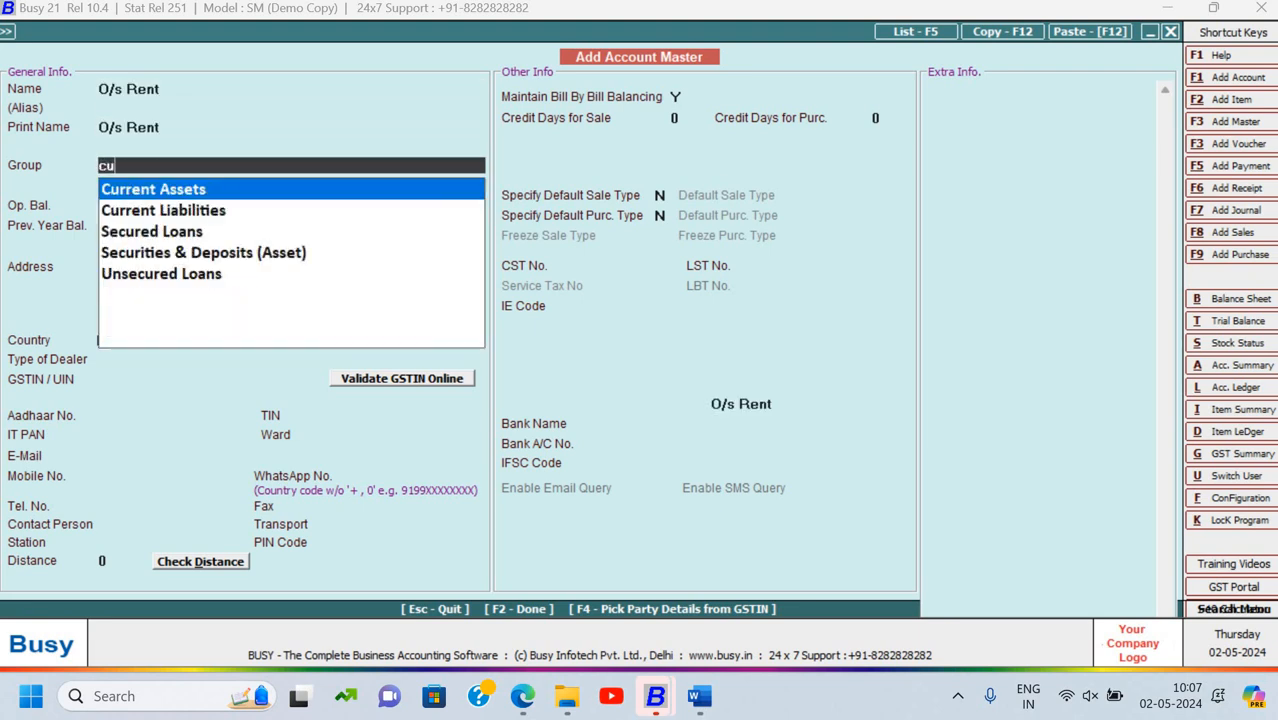
pyautogui.write('r')
pyautogui.press('Return')
pyautogui.press('Up')
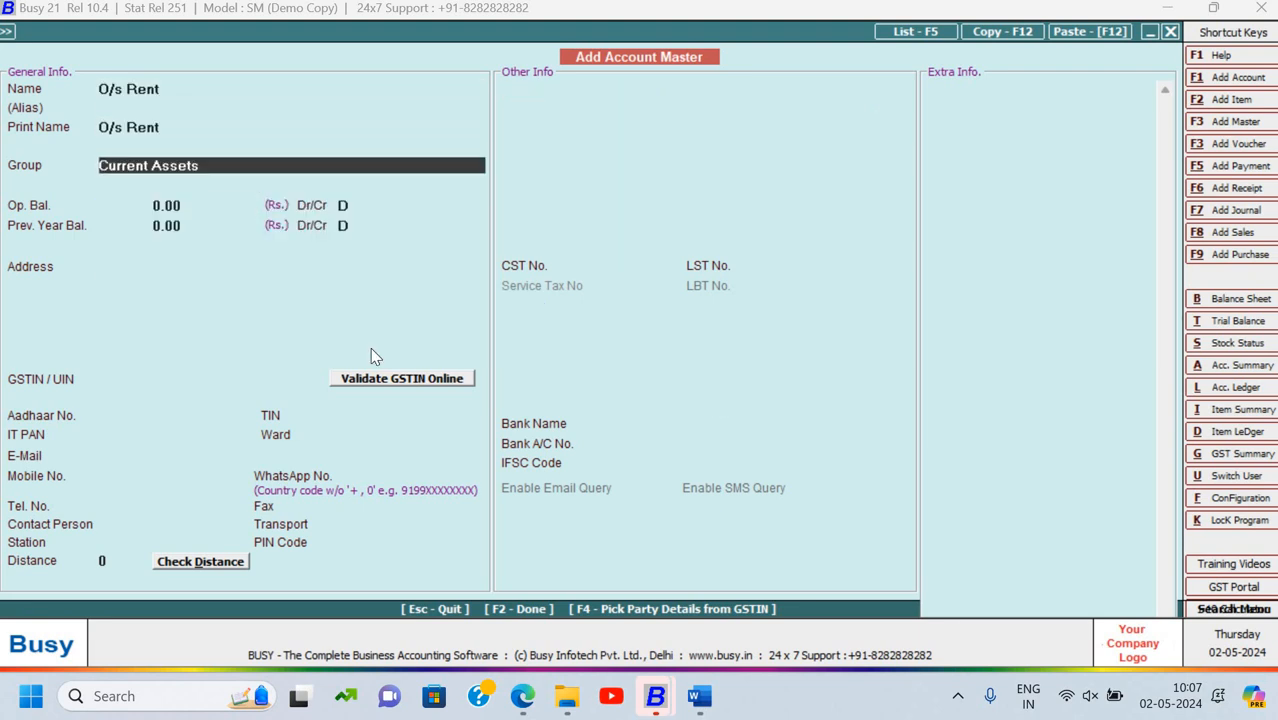
pyautogui.write('cu')
pyautogui.press('Down')
pyautogui.press('Return')
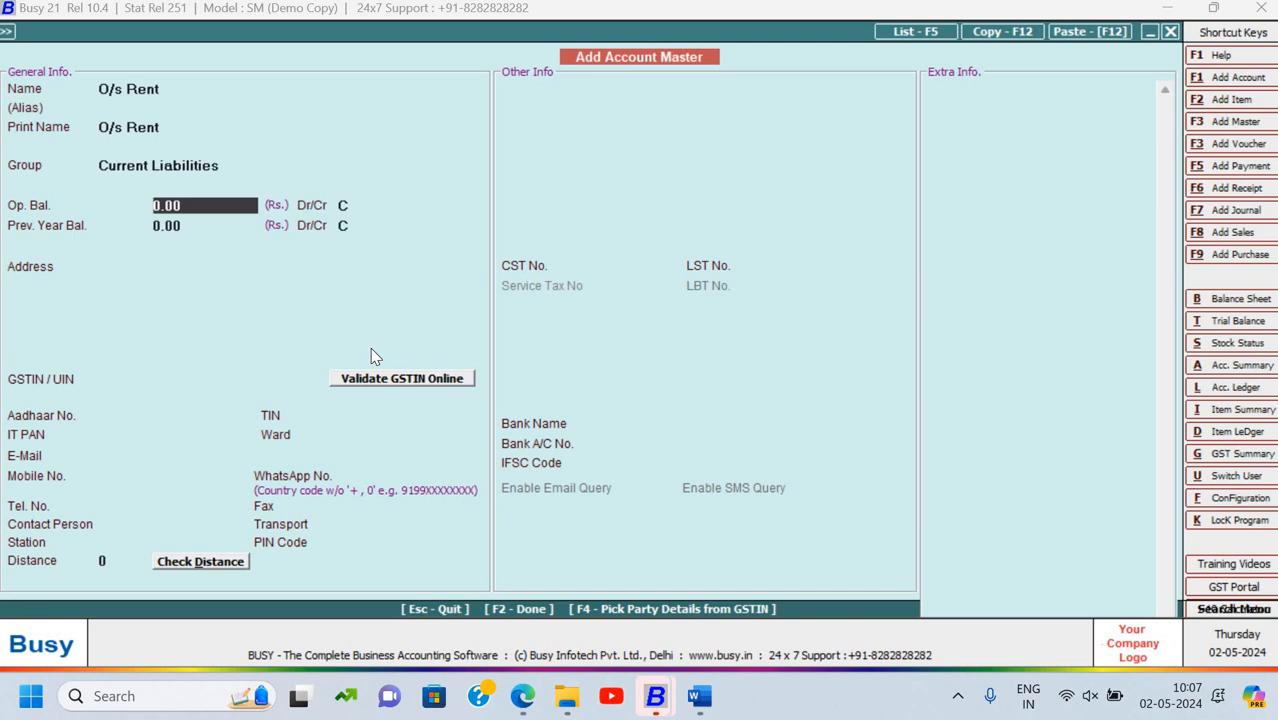
# Give O/s Rent a 20,000.00 credit opening balance and save the account
pyautogui.hotkey('alt', 'Tab')
pyautogui.hotkey('alt', 'Tab')
pyautogui.write('20,000')
pyautogui.press('Return')
pyautogui.press('Return')
pyautogui.press('Return')
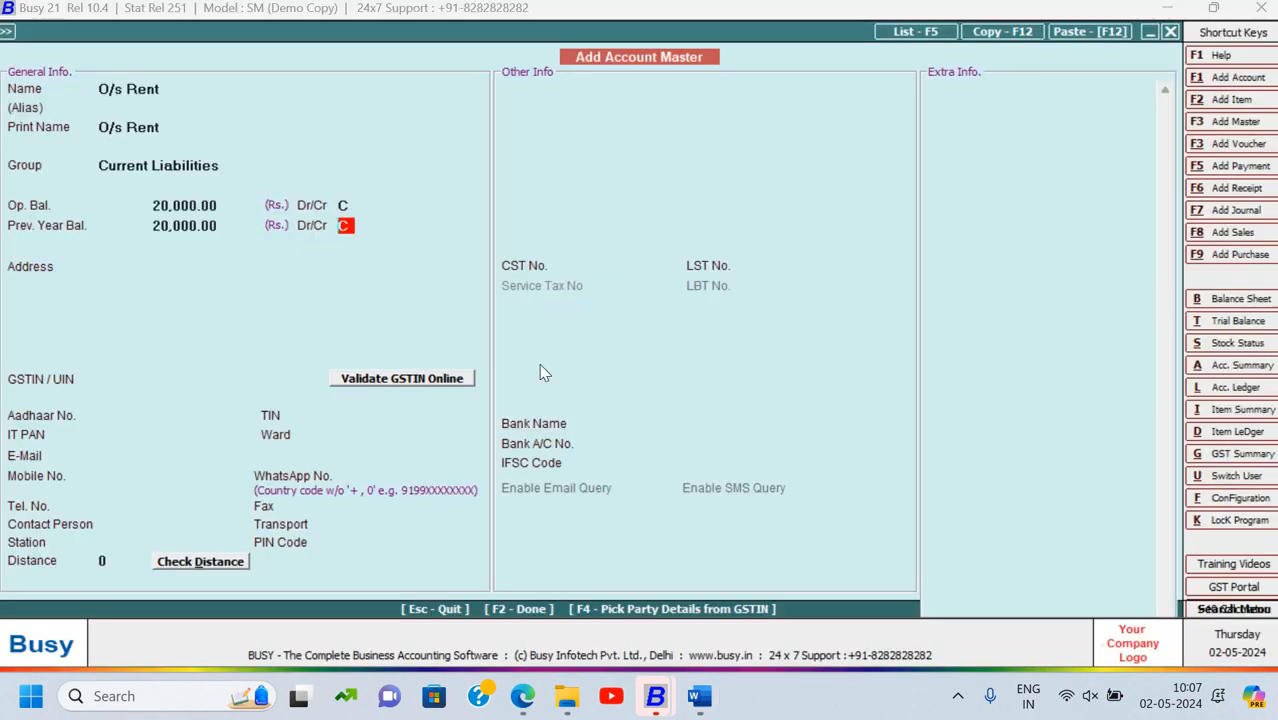
pyautogui.press('F2')
pyautogui.press('Return')
pyautogui.hotkey('alt', 'Tab')
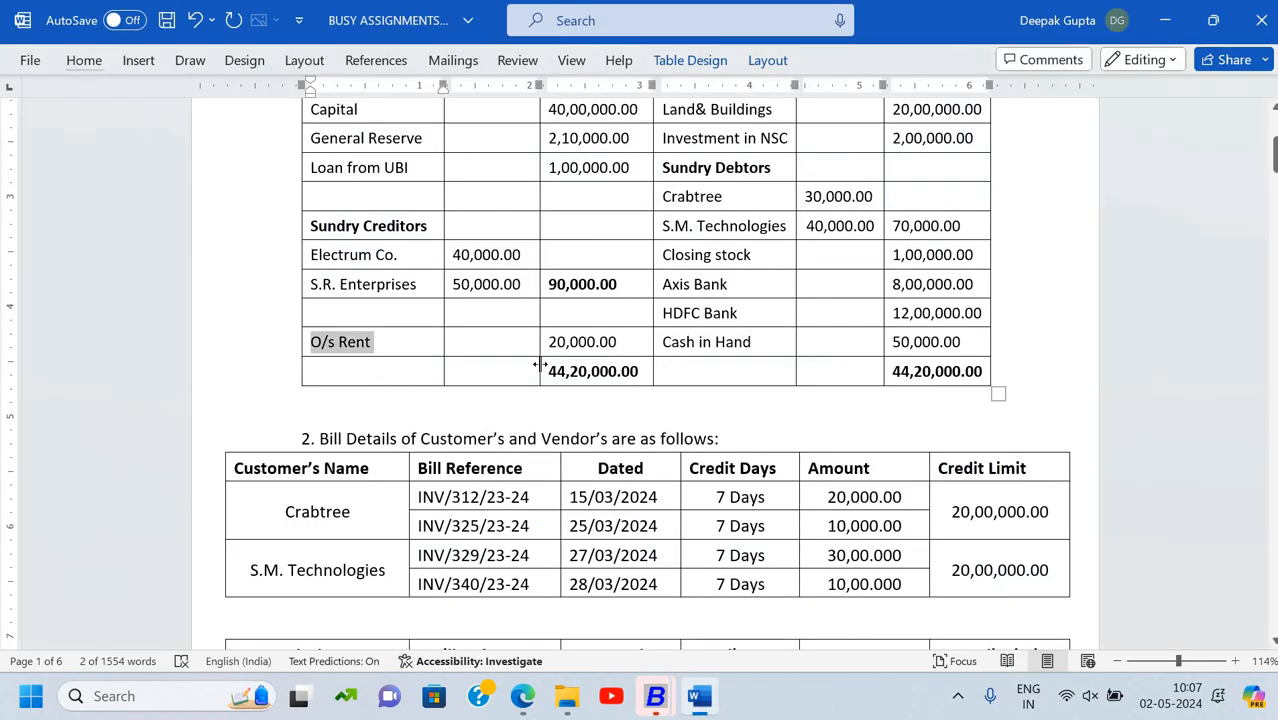
# Discard the blank form and search existing accounts for Land& Buildings
pyautogui.scroll(3, 884, 370)
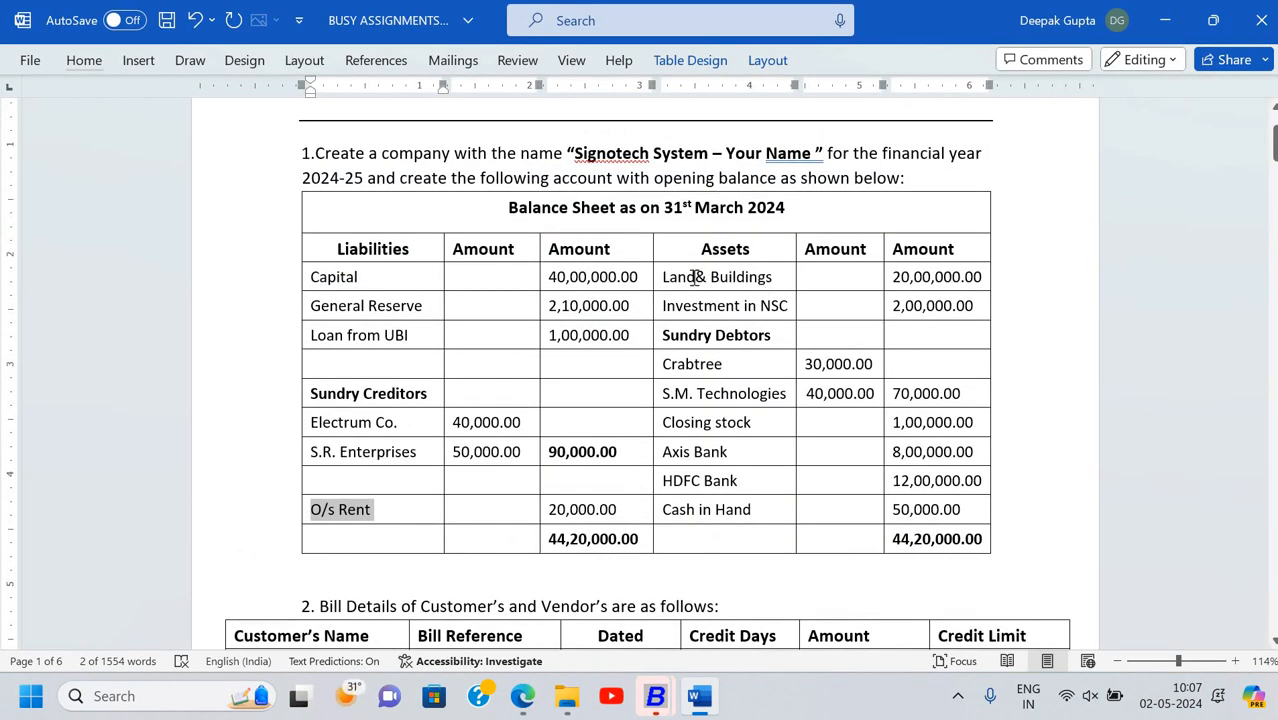
pyautogui.tripleClick(761, 281)
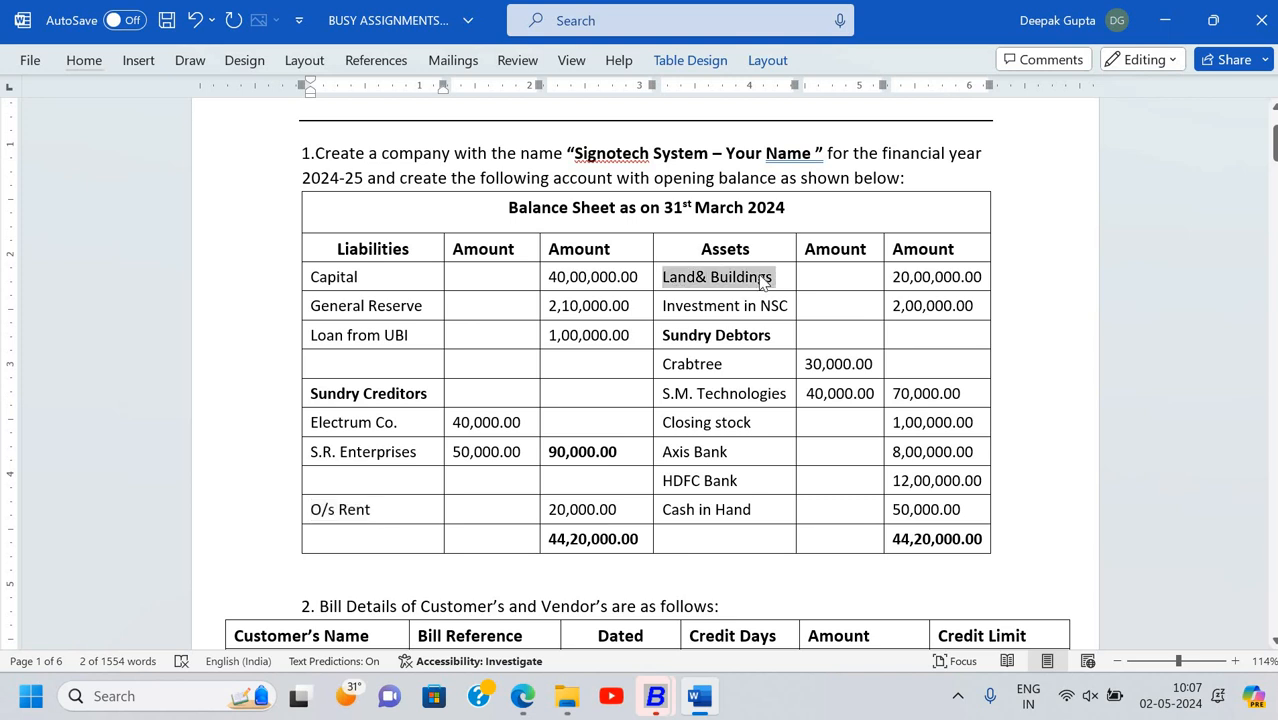
pyautogui.hotkey('alt', 'Tab')
pyautogui.press('Escape')
pyautogui.press('Return')
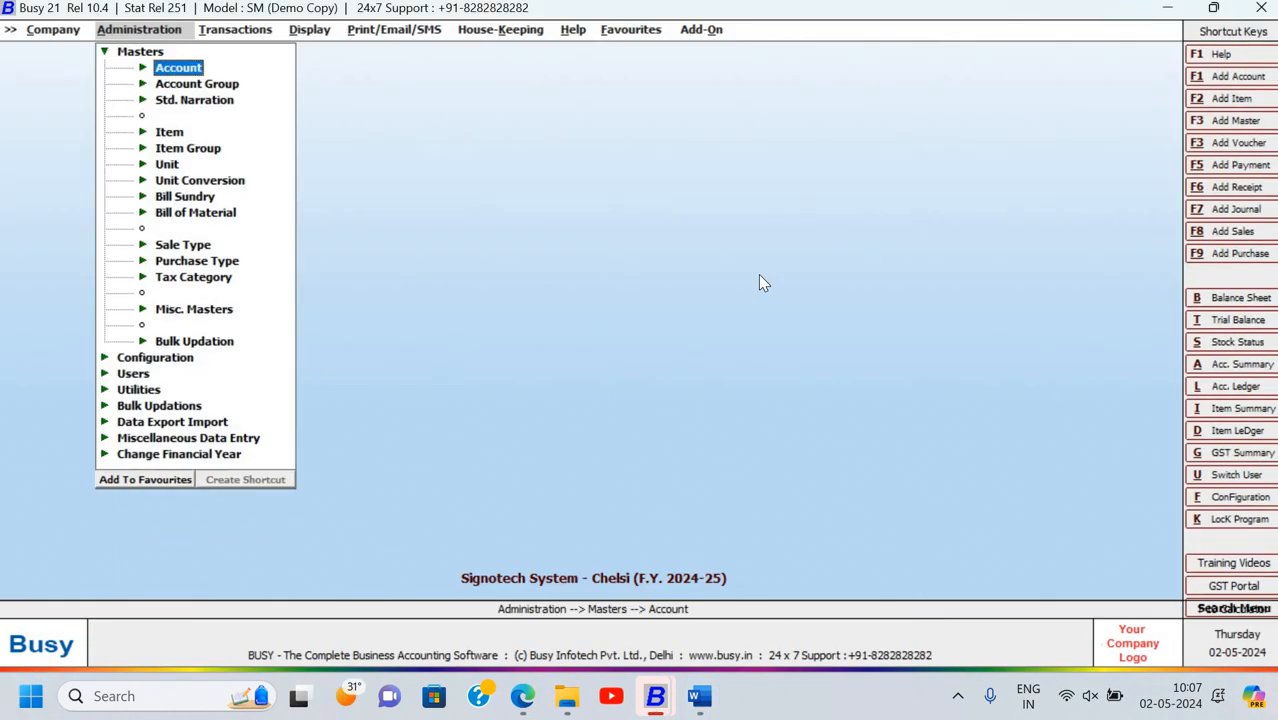
pyautogui.press('Down')
pyautogui.press('Up')
pyautogui.press('Return')
pyautogui.press('Down')
pyautogui.press('Return')
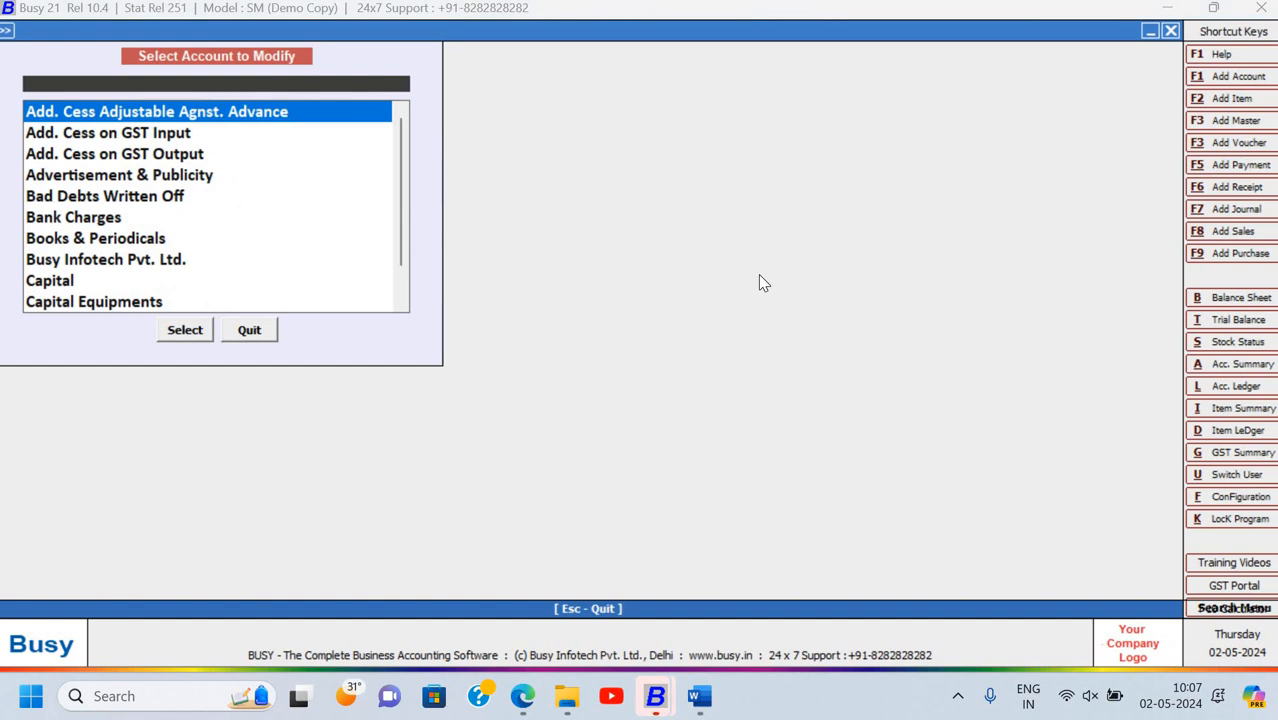
pyautogui.write('lan')
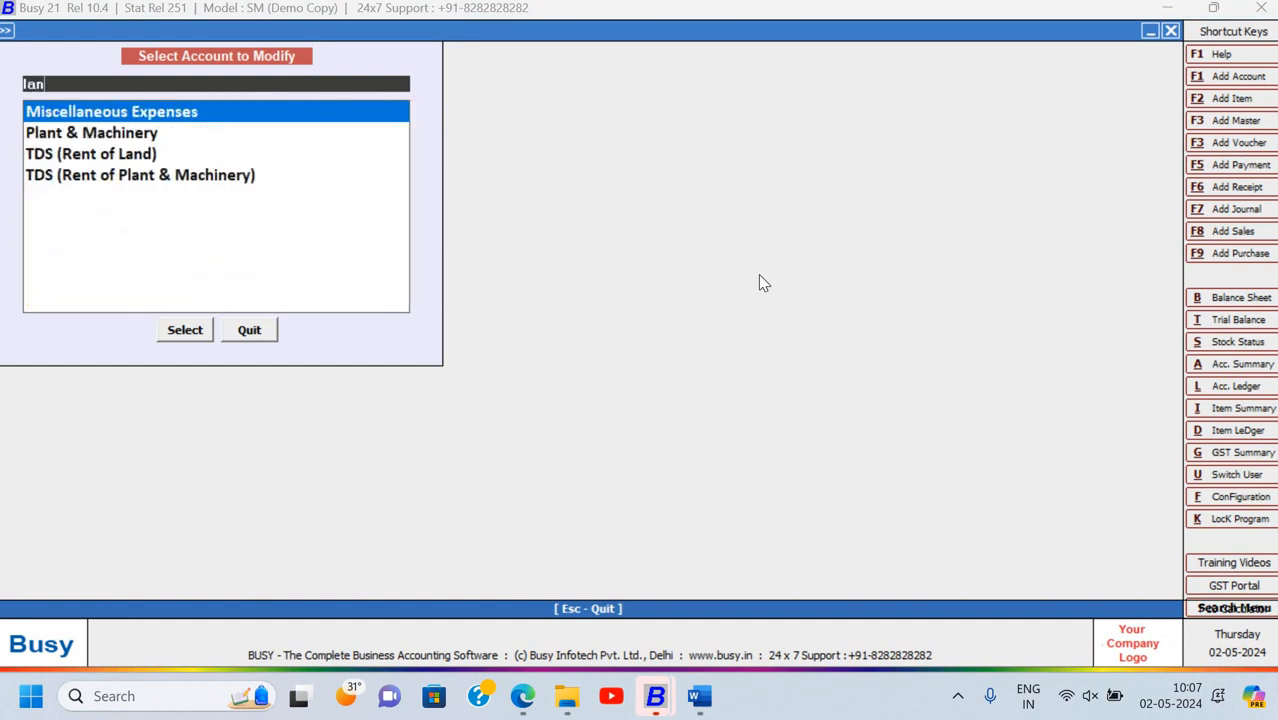
pyautogui.press('BackSpace')
pyautogui.press('BackSpace')
pyautogui.press('BackSpace')
pyautogui.write('bu')
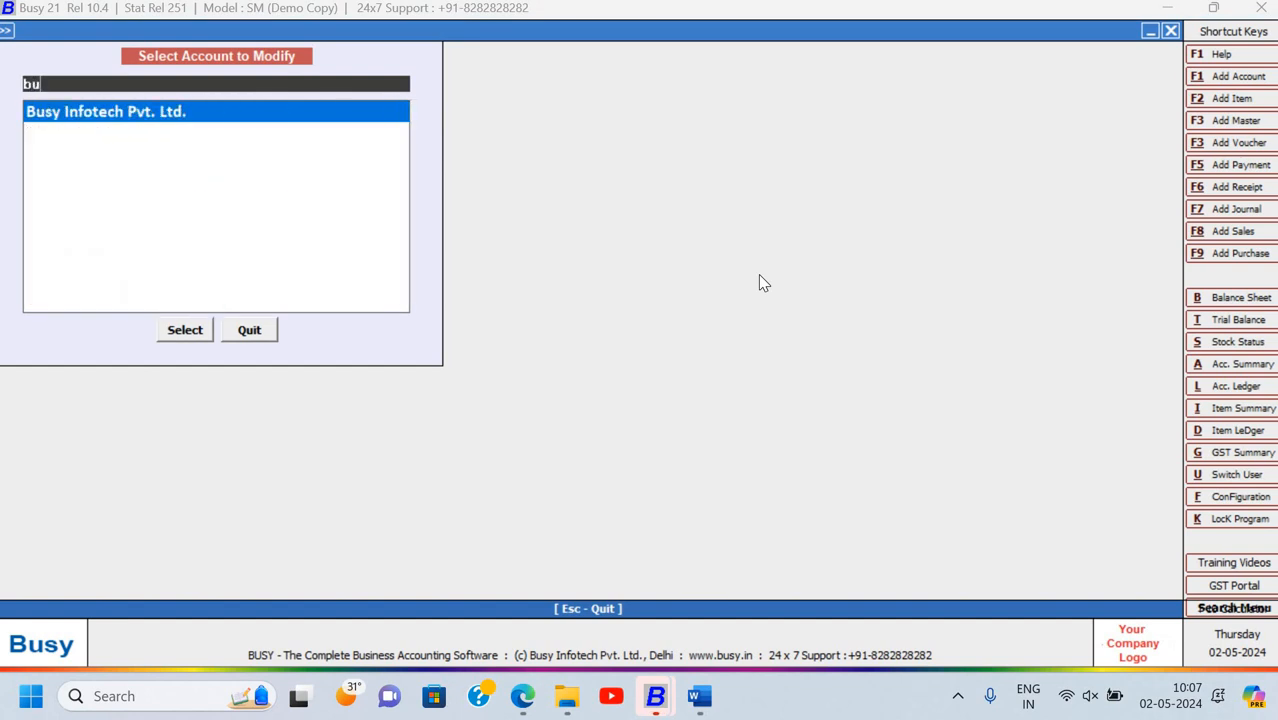
pyautogui.press('Escape')
# Start a new account named 'Land& Buildings' in the Fixed Assets group
pyautogui.press('Return')
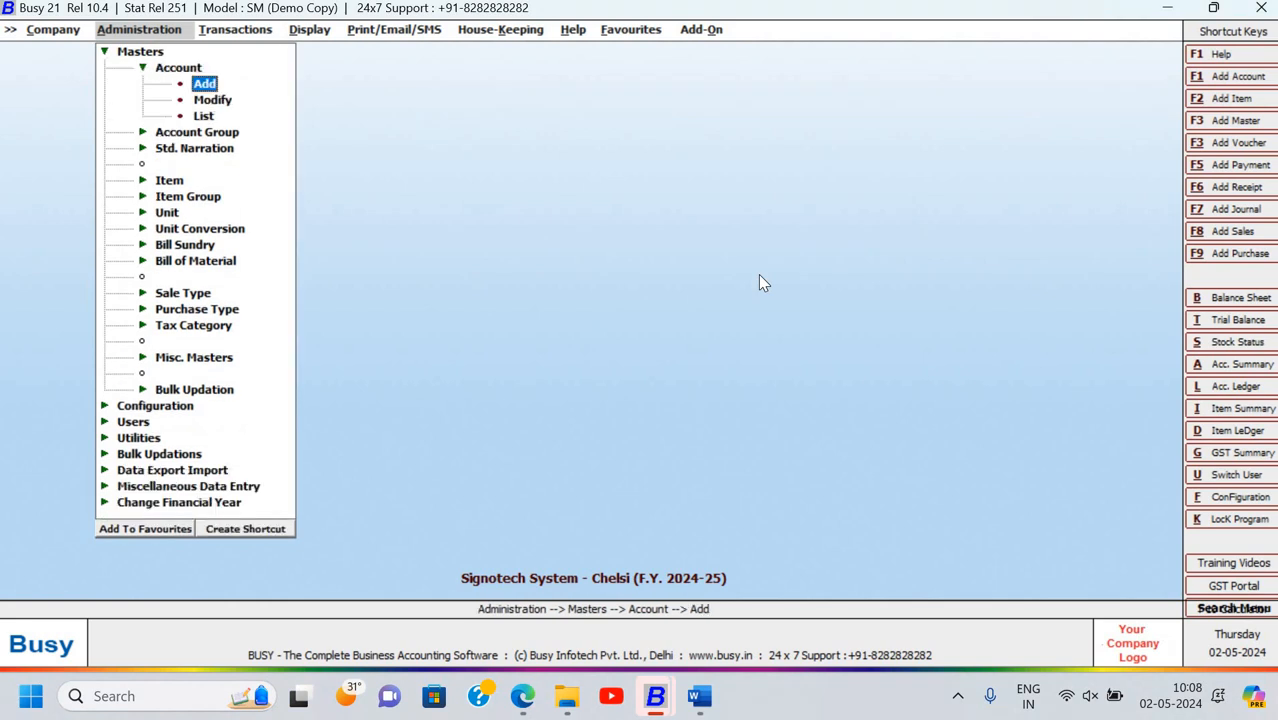
pyautogui.press('Up')
pyautogui.press('Down')
pyautogui.press('Return')
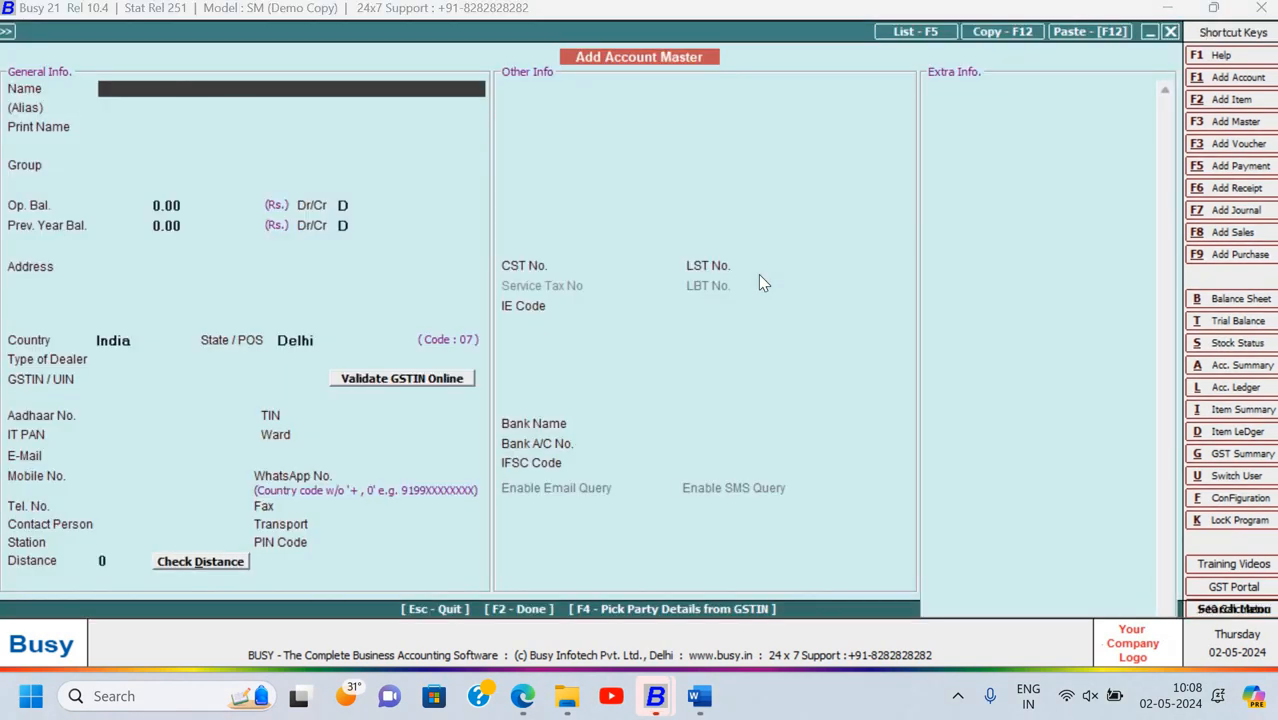
pyautogui.write('Land& Buildings')
pyautogui.press('Return')
pyautogui.press('Return')
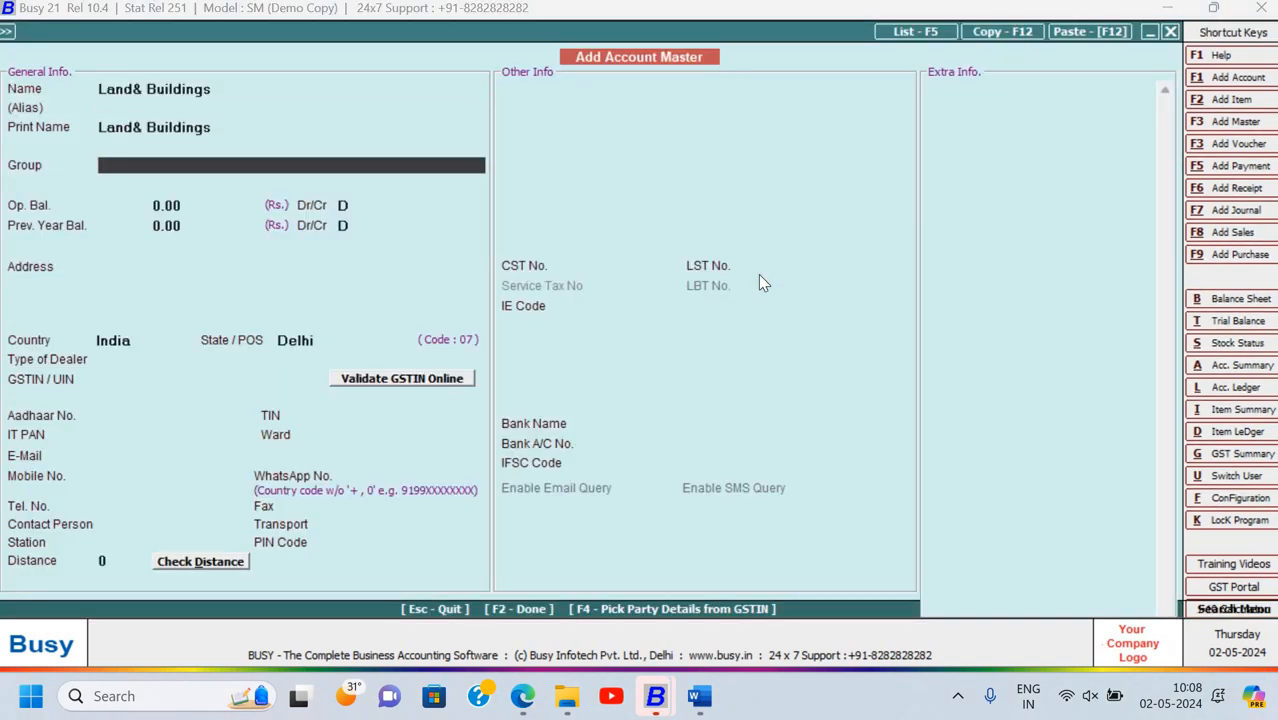
pyautogui.write('fi')
pyautogui.press('Return')
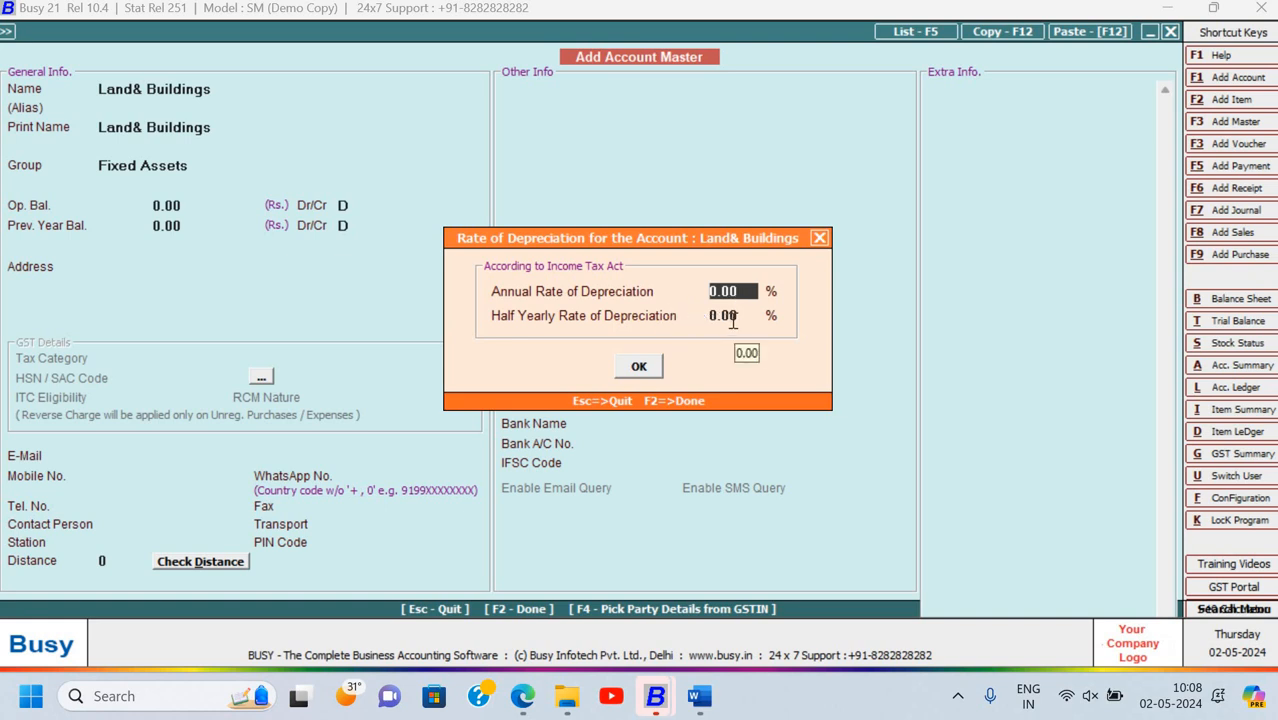
# Give Land& Buildings a 20,00,000.00 debit opening balance and save it
pyautogui.press('Return')
pyautogui.press('Return')
pyautogui.press('Return')
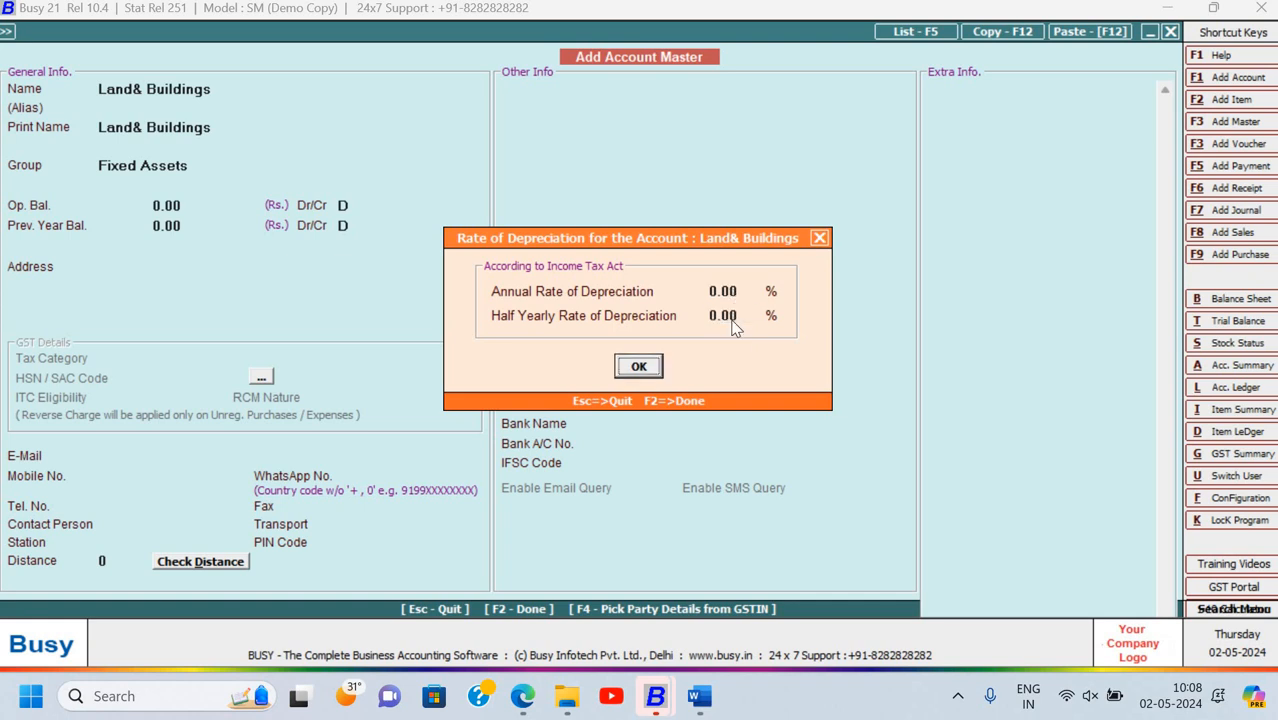
pyautogui.press('Return')
pyautogui.press('Return')
pyautogui.press('Return')
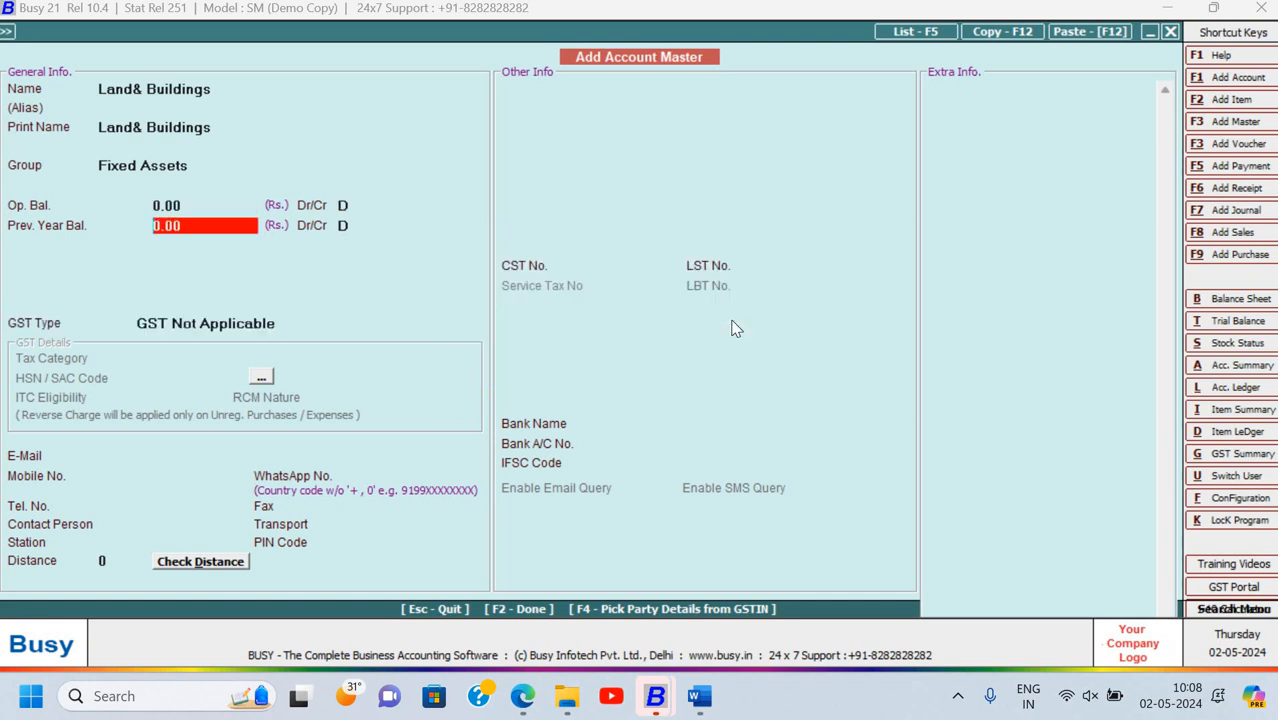
pyautogui.press('Up')
pyautogui.press('Up')
pyautogui.press('Up')
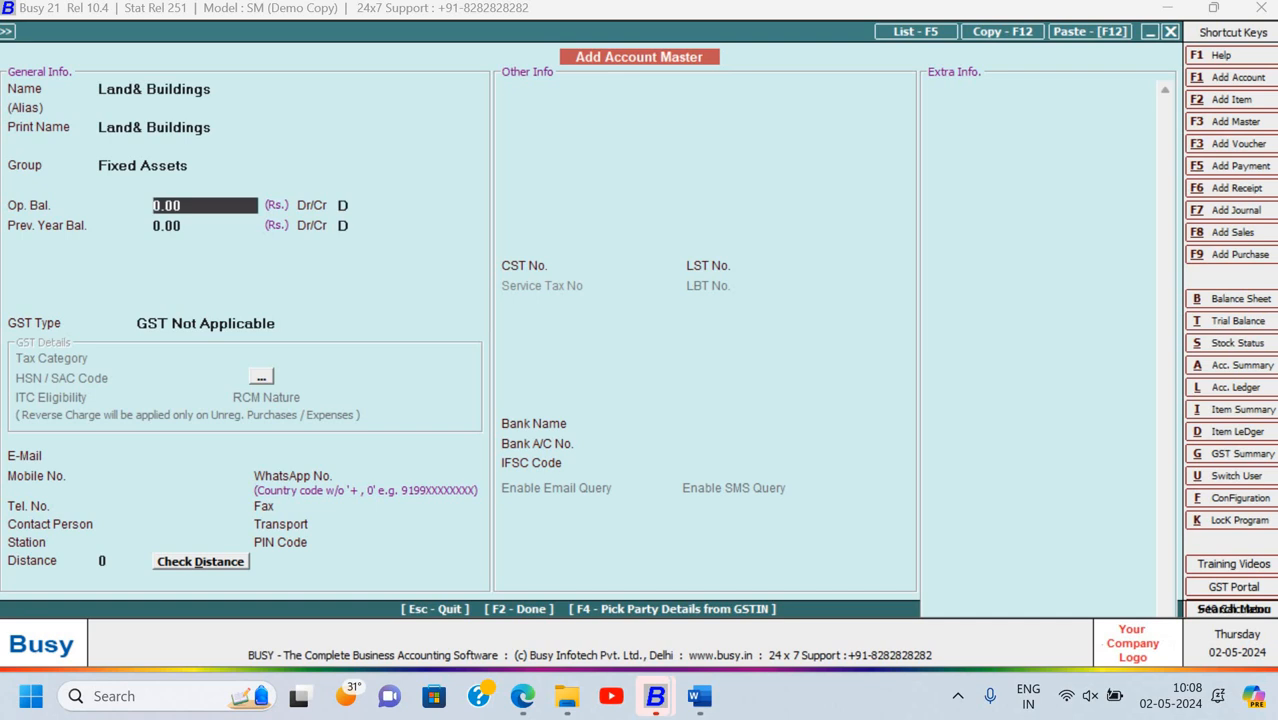
pyautogui.write('20,00,000')
pyautogui.press('Return')
pyautogui.press('Return')
pyautogui.press('Return')
pyautogui.press('Return')
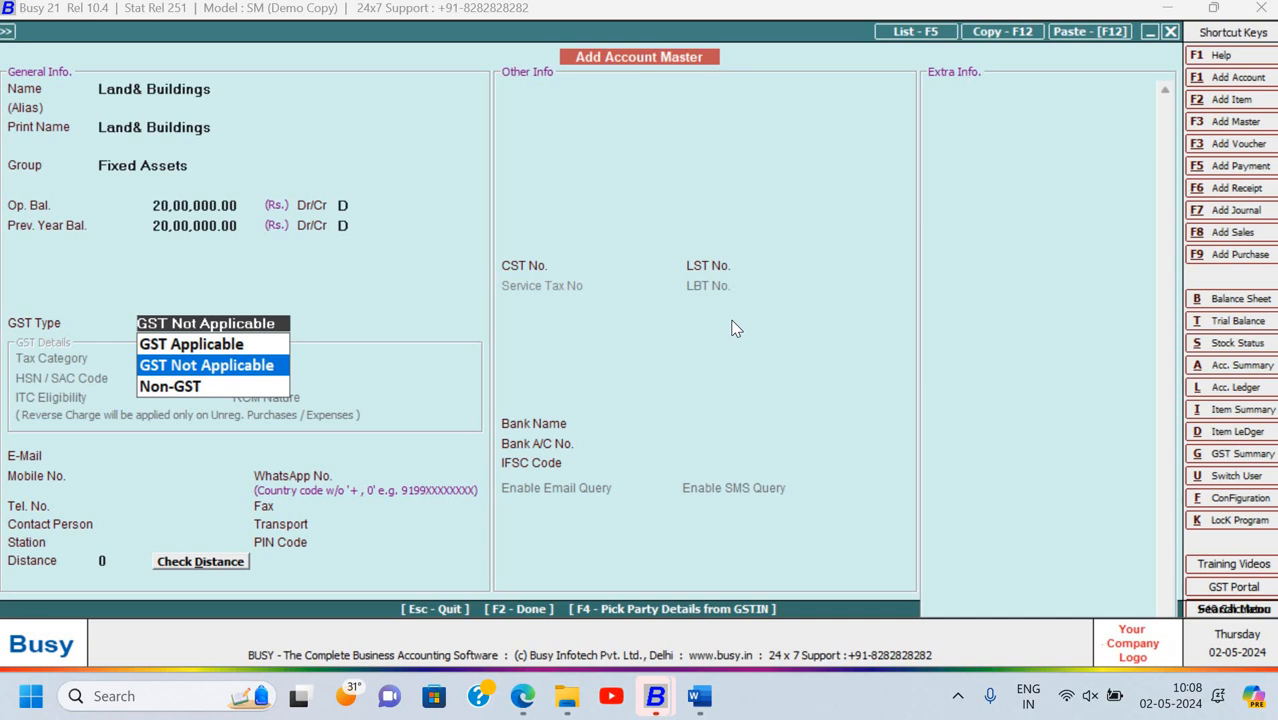
pyautogui.press('Return')
pyautogui.press('Return')
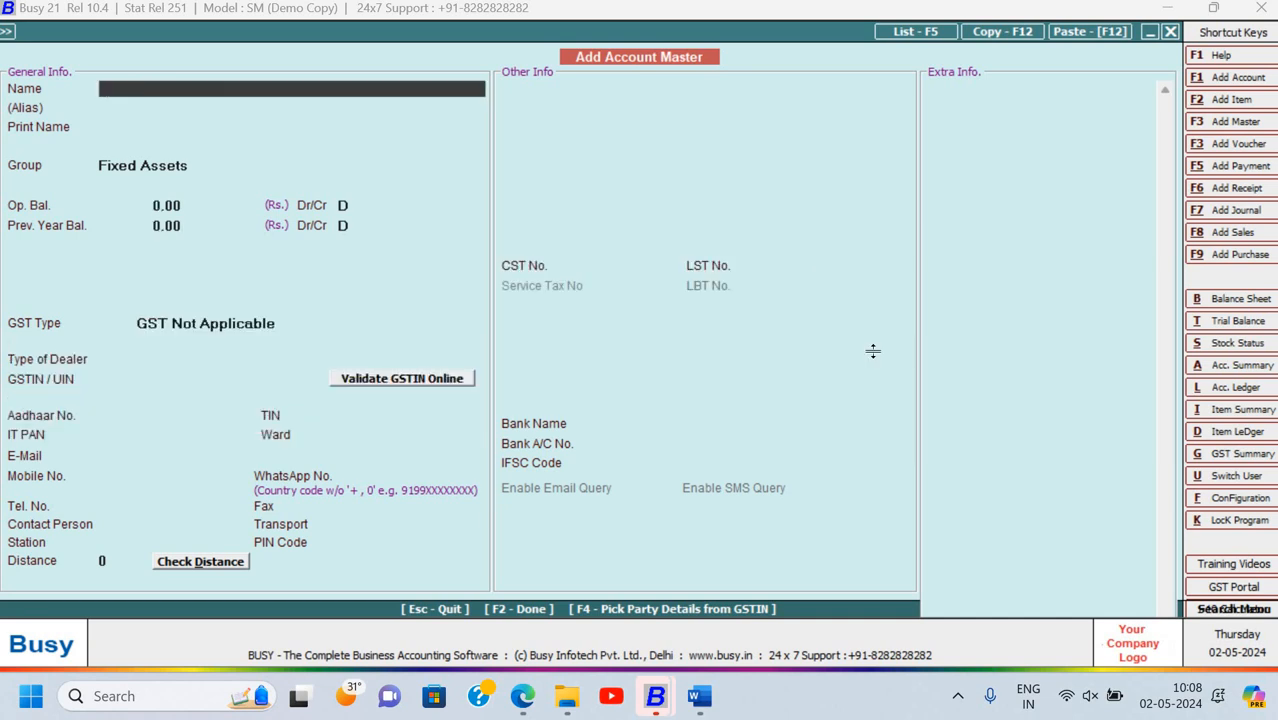
# Create an account named 'Investment in NSC' in the Investments group
pyautogui.hotkey('alt', 'Tab')
pyautogui.click(658, 306)
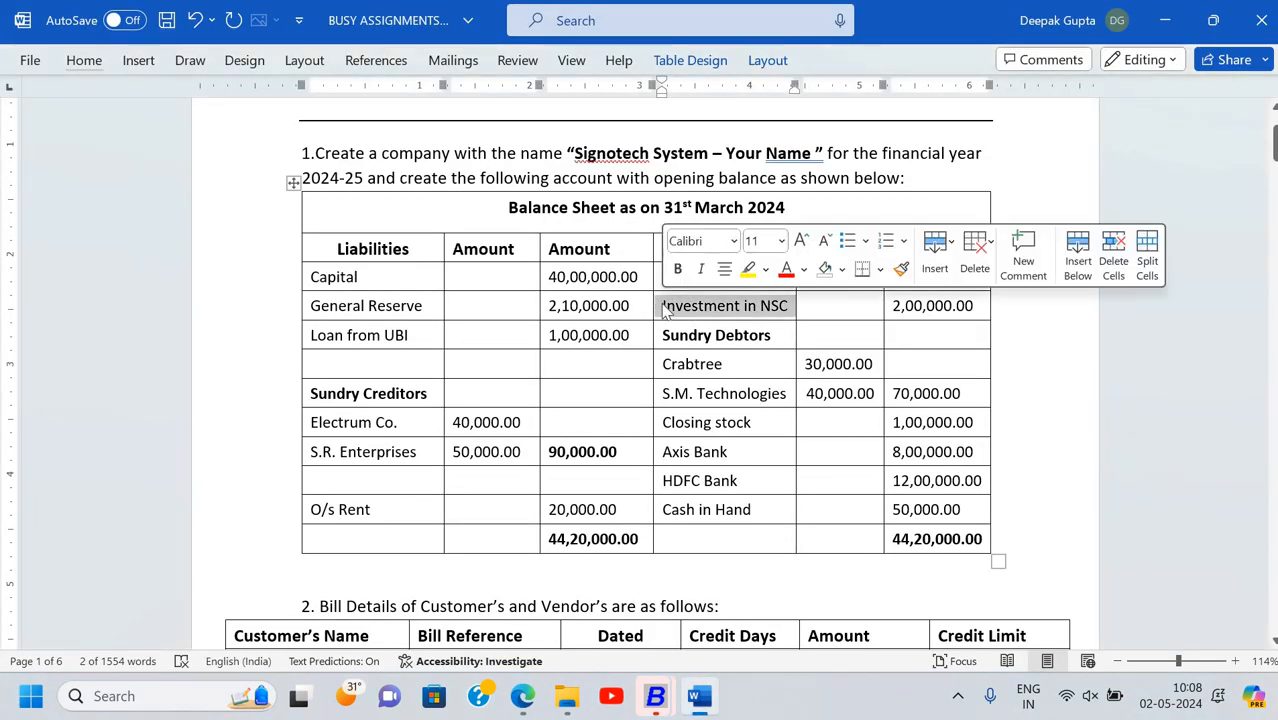
pyautogui.hotkey('ctrl', 'c')
pyautogui.hotkey('alt', 'Tab')
pyautogui.hotkey('ctrl', 'v')
pyautogui.press('Return')
pyautogui.press('Return')
pyautogui.press('Return')
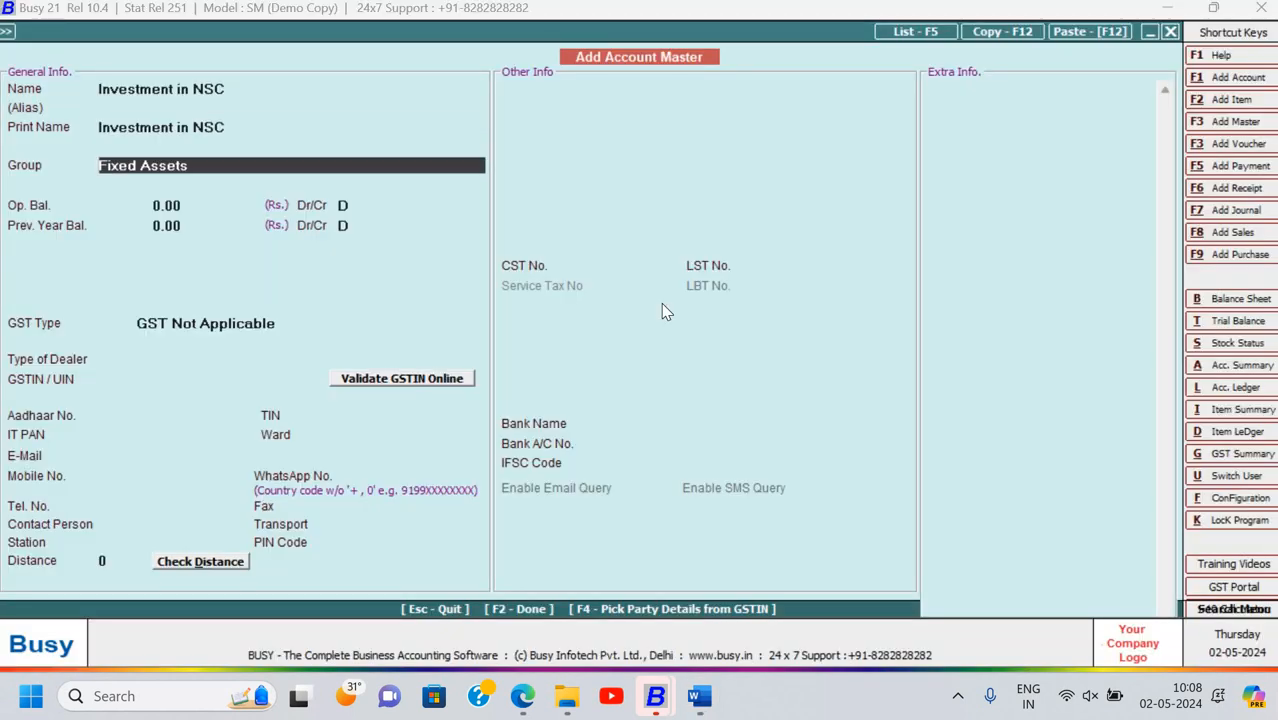
pyautogui.write('in')
pyautogui.press('Down')
pyautogui.press('Down')
pyautogui.press('Down')
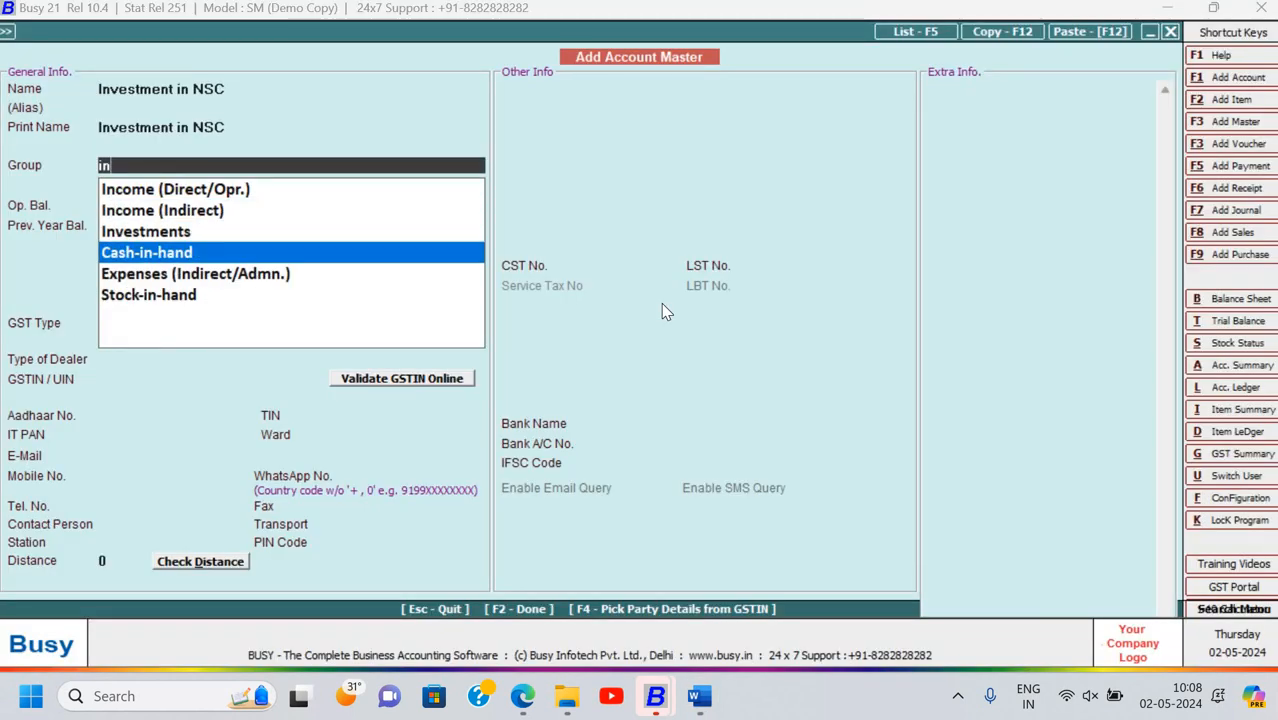
pyautogui.press('Up')
pyautogui.press('Return')
# Give Investment in NSC a 2,00,000.00 debit opening balance and save it
pyautogui.hotkey('alt', 'Tab')
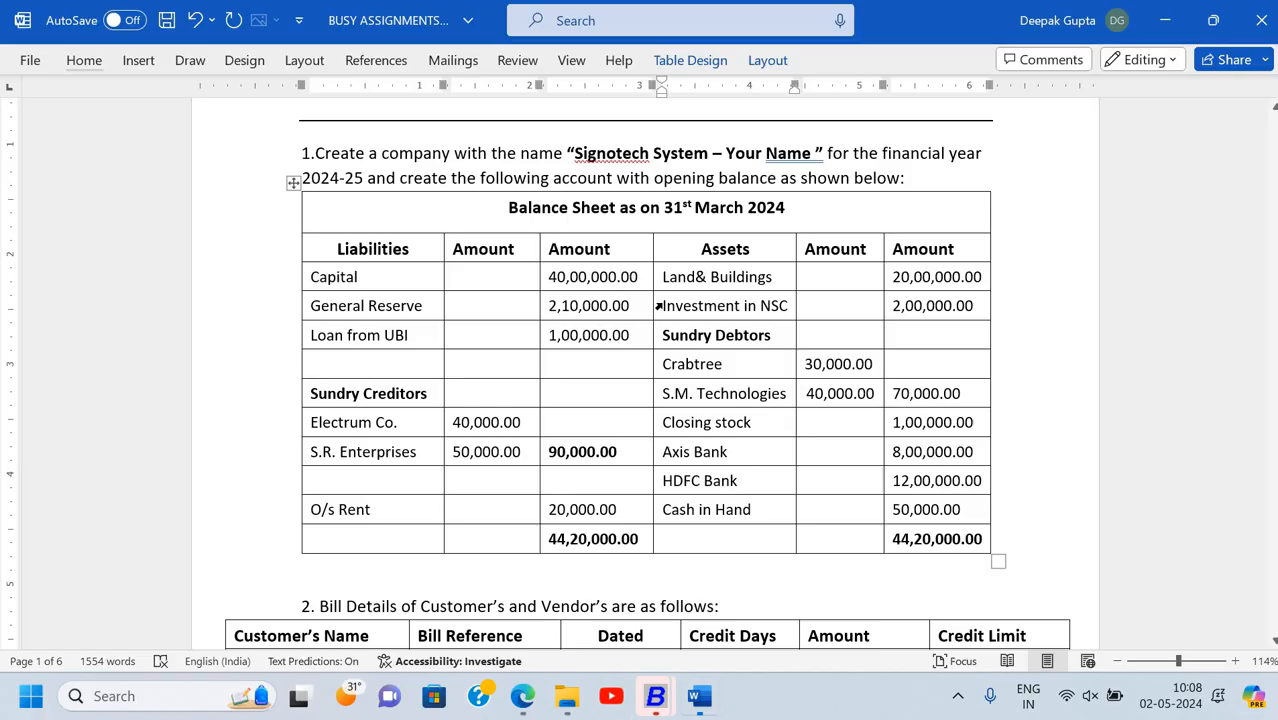
pyautogui.hotkey('alt', 'Tab')
pyautogui.write('200000')
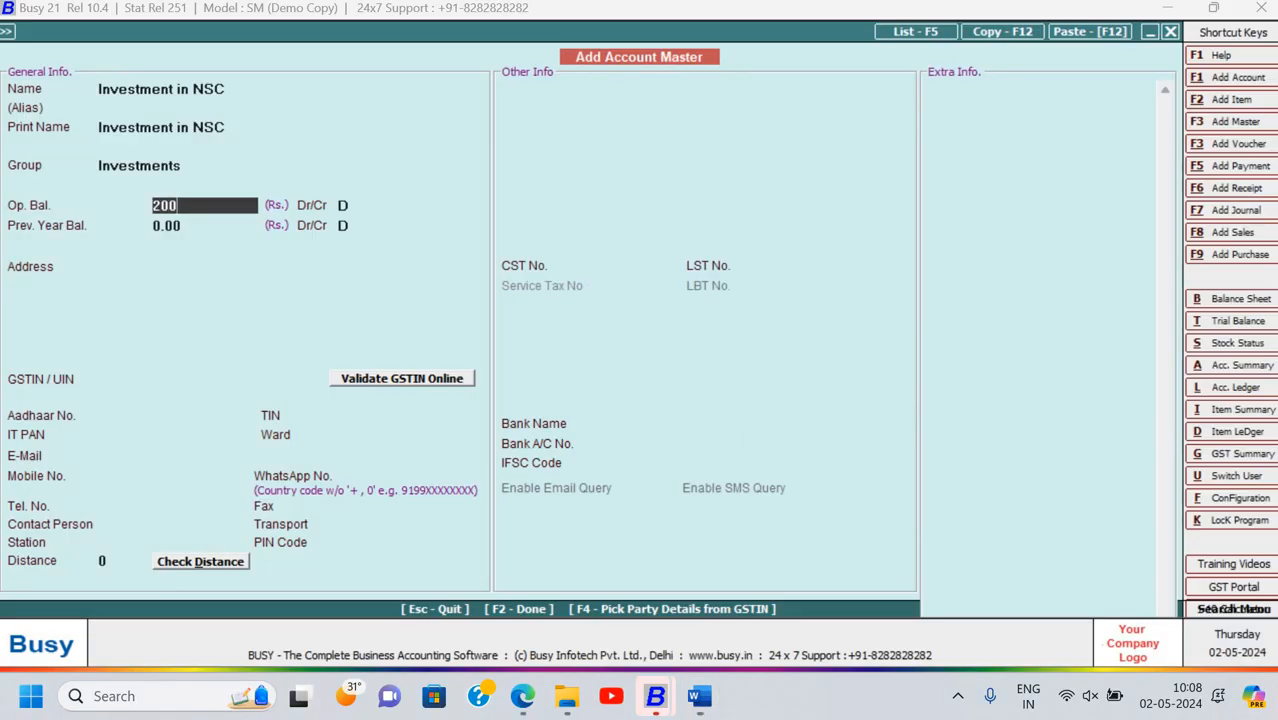
pyautogui.press('Return')
pyautogui.press('Return')
pyautogui.press('Return')
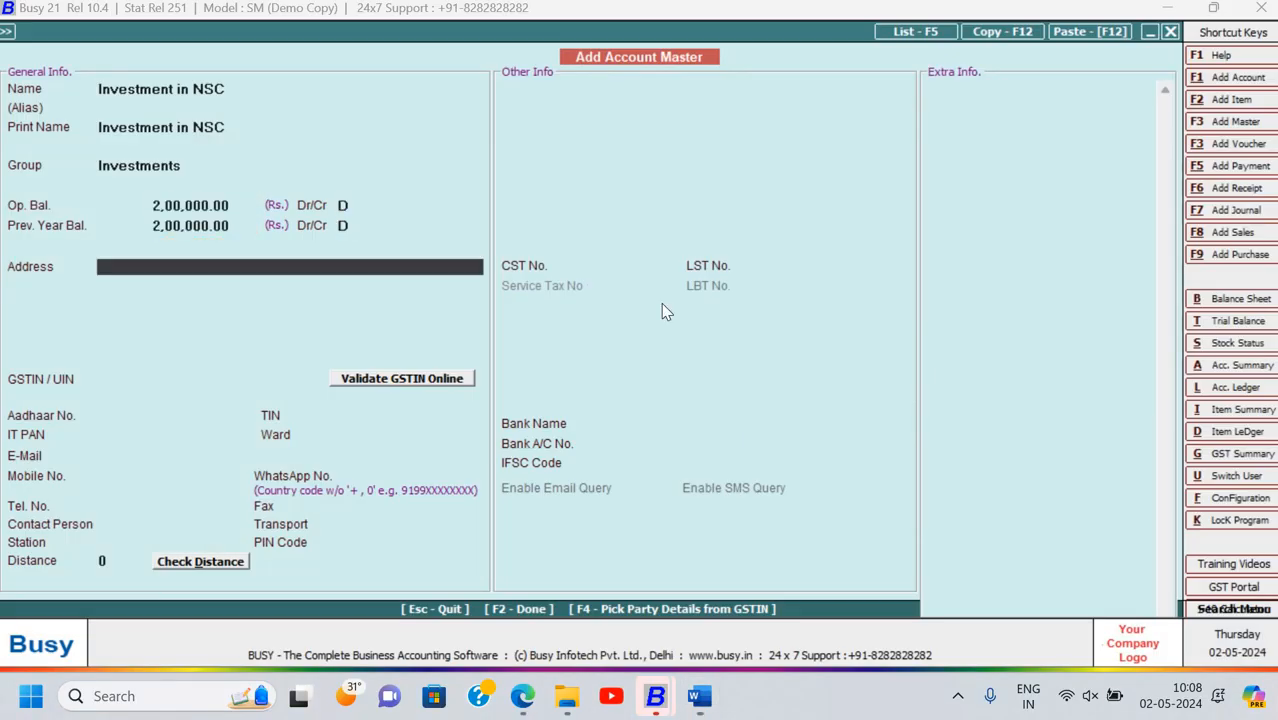
pyautogui.press('F2')
pyautogui.press('Return')
pyautogui.hotkey('alt', 'Tab')
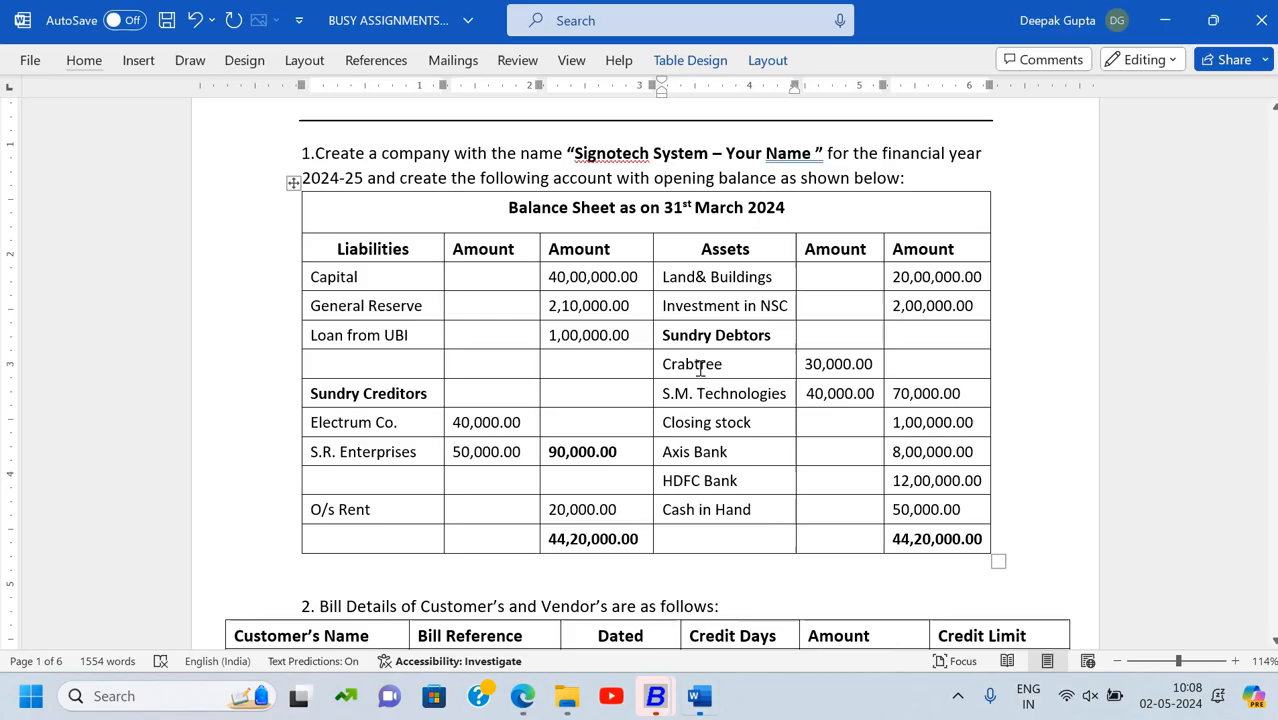
pyautogui.doubleClick(719, 364)
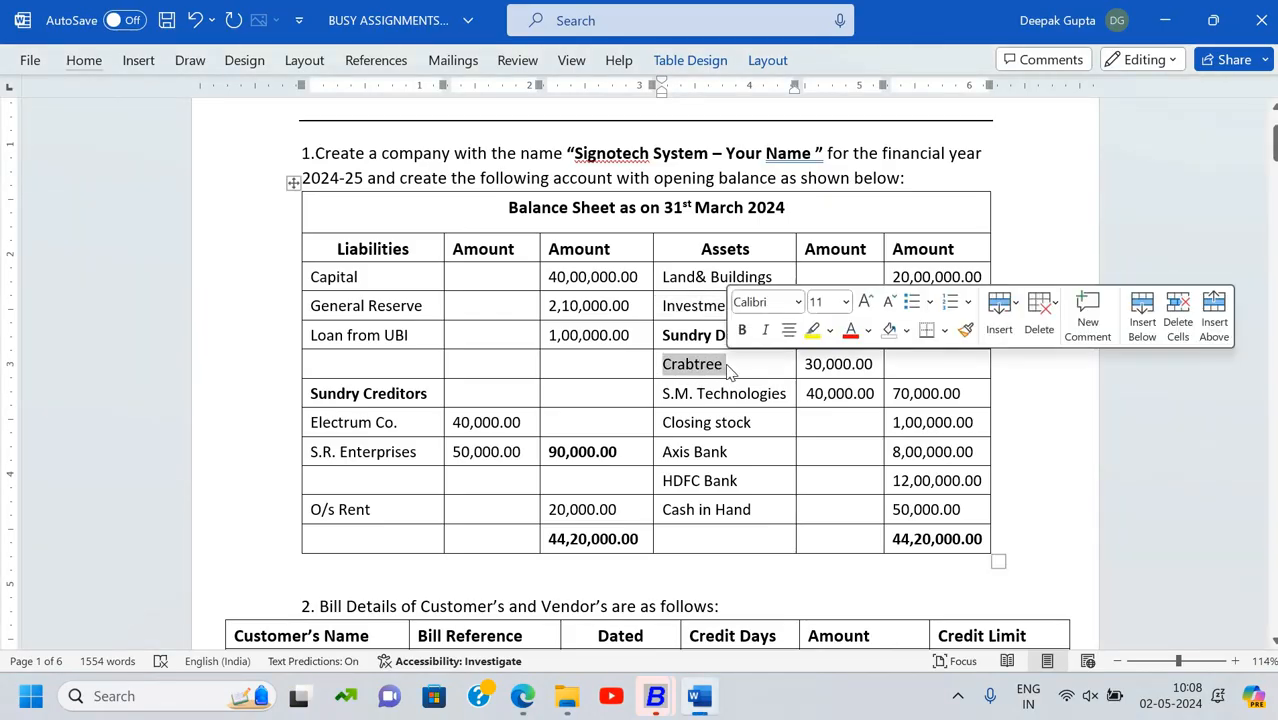
# Create Crabtree under Sundry Debtors with a 30,000.00 opening balance
pyautogui.hotkey('alt', 'Tab')
pyautogui.hotkey('ctrl', 'v')
pyautogui.press('Return')
pyautogui.press('Return')
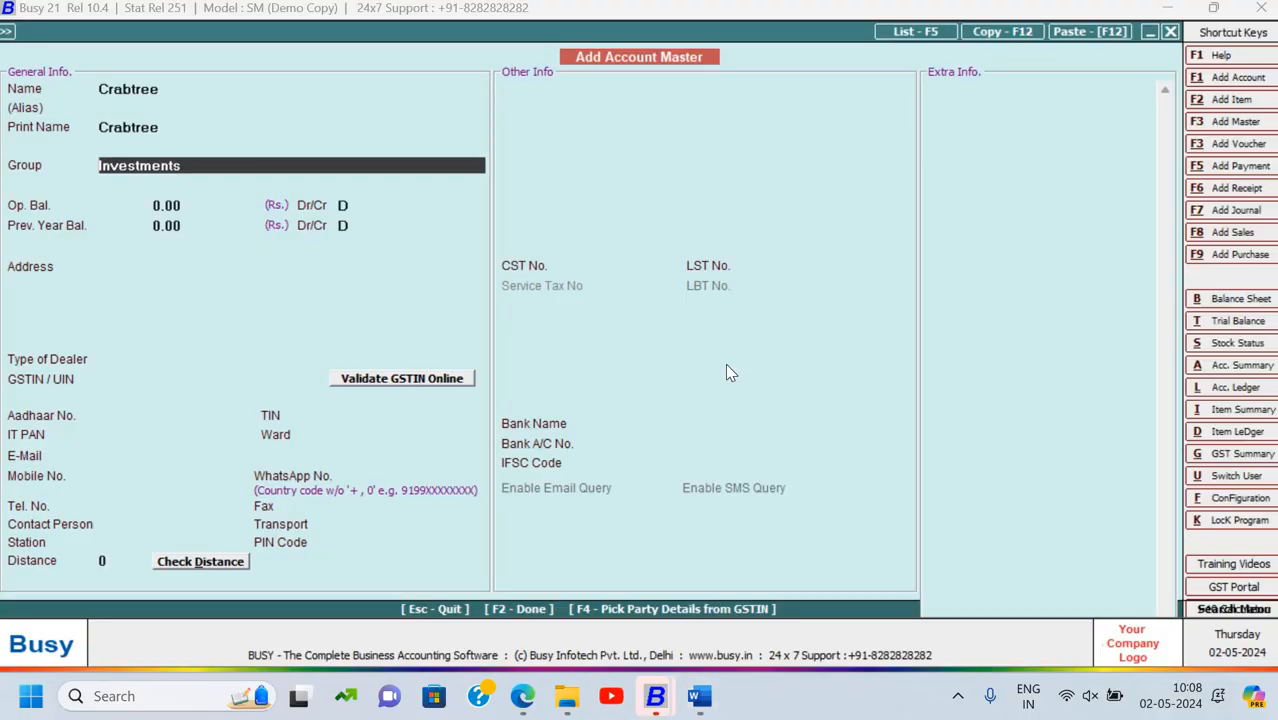
pyautogui.write('s')
pyautogui.press('Down')
pyautogui.press('Down')
pyautogui.press('Down')
pyautogui.press('Return')
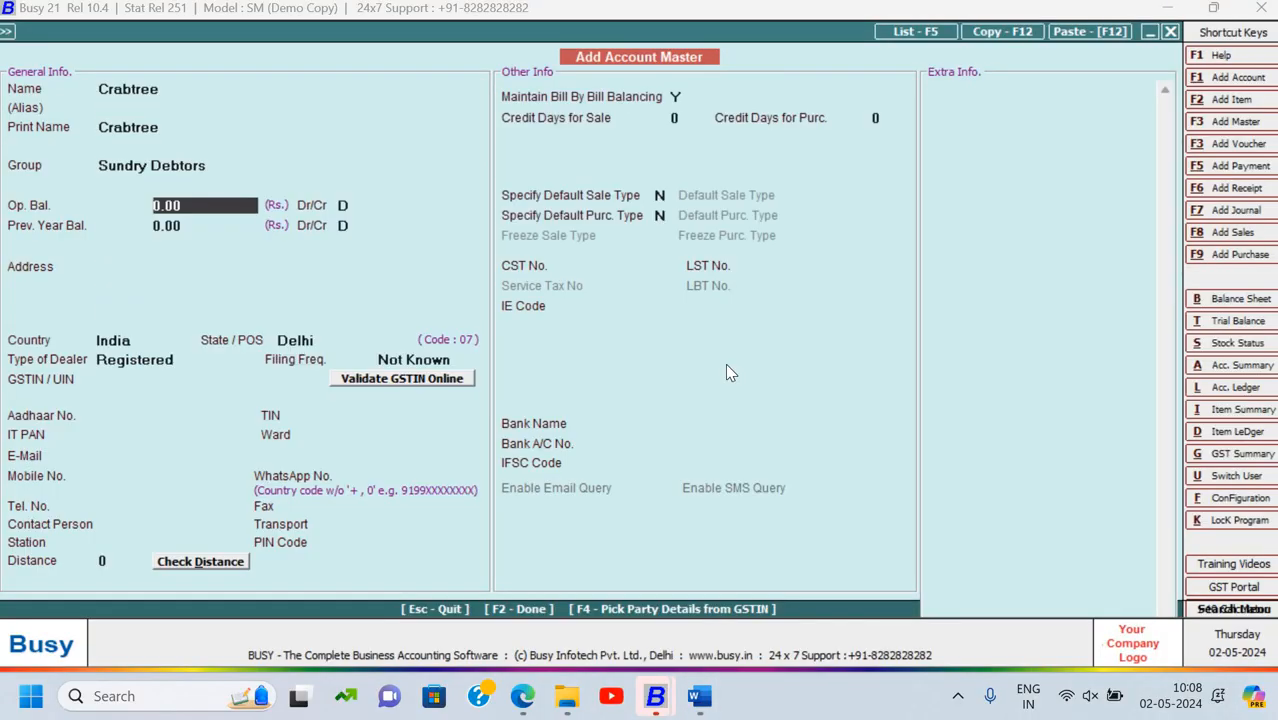
pyautogui.hotkey('alt', 'Tab')
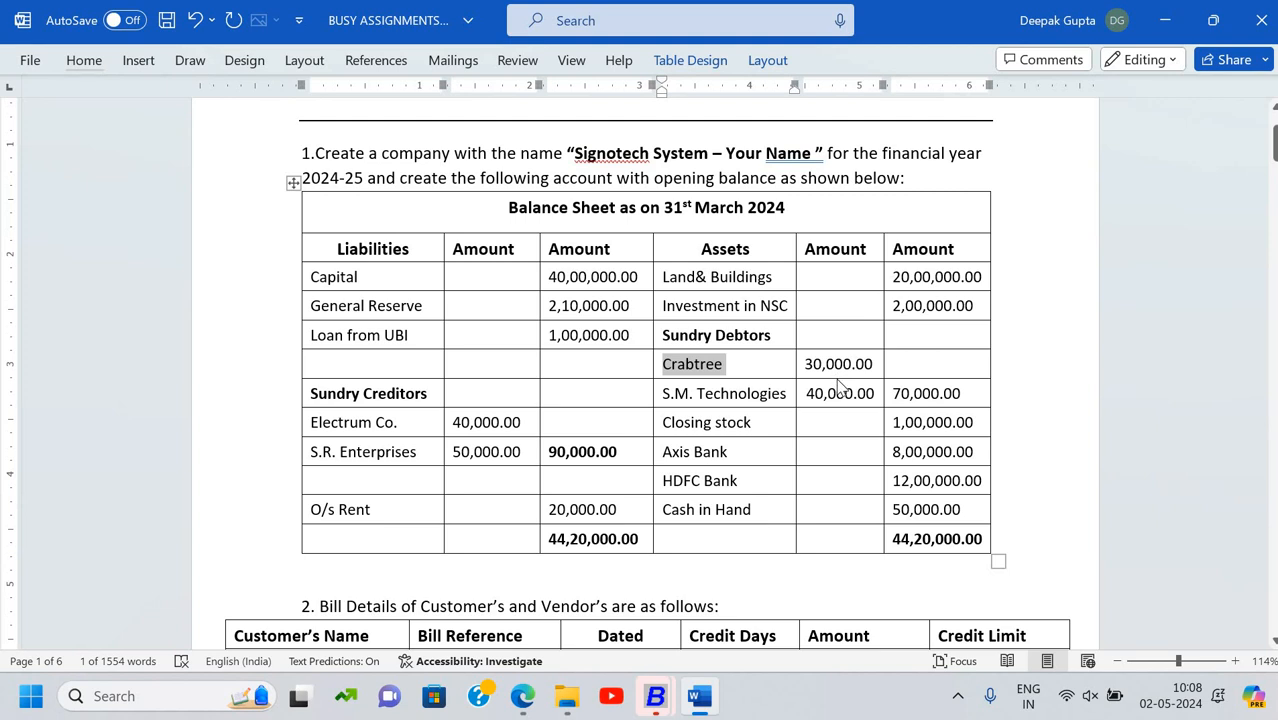
pyautogui.hotkey('alt', 'Tab')
pyautogui.write('30000')
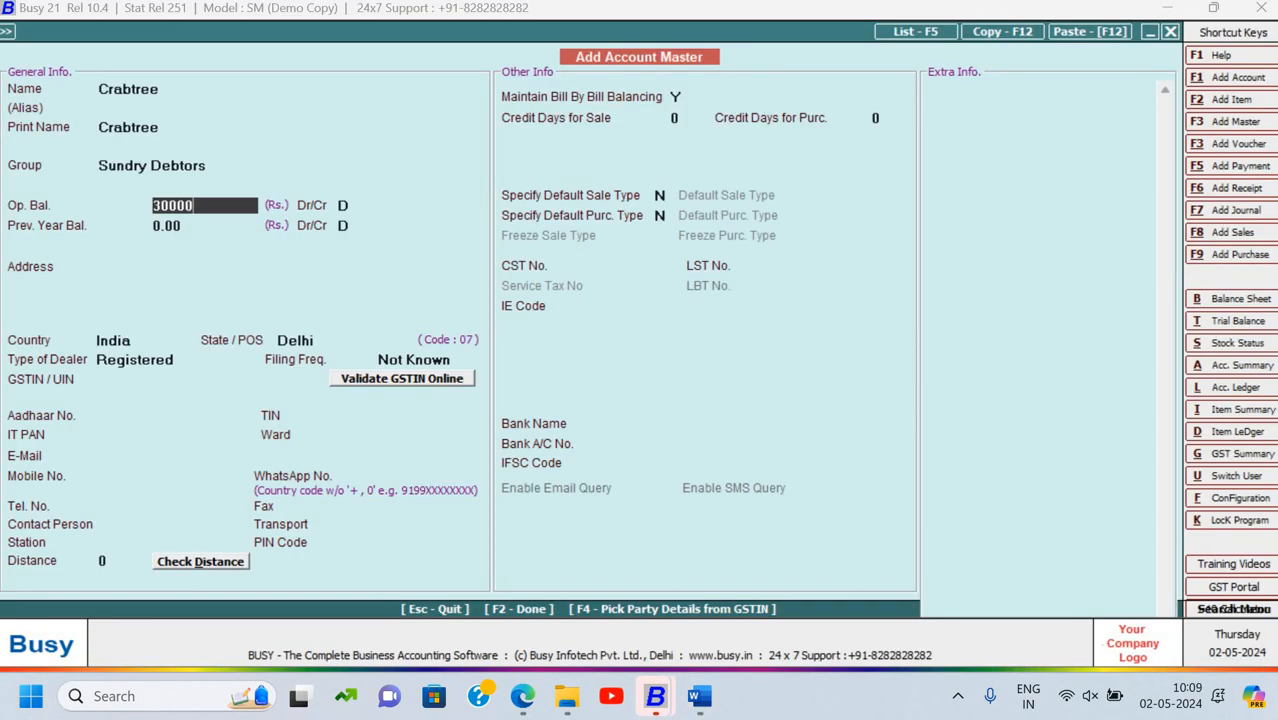
pyautogui.press('Return')
pyautogui.press('Return')
pyautogui.press('Return')
pyautogui.press('Return')
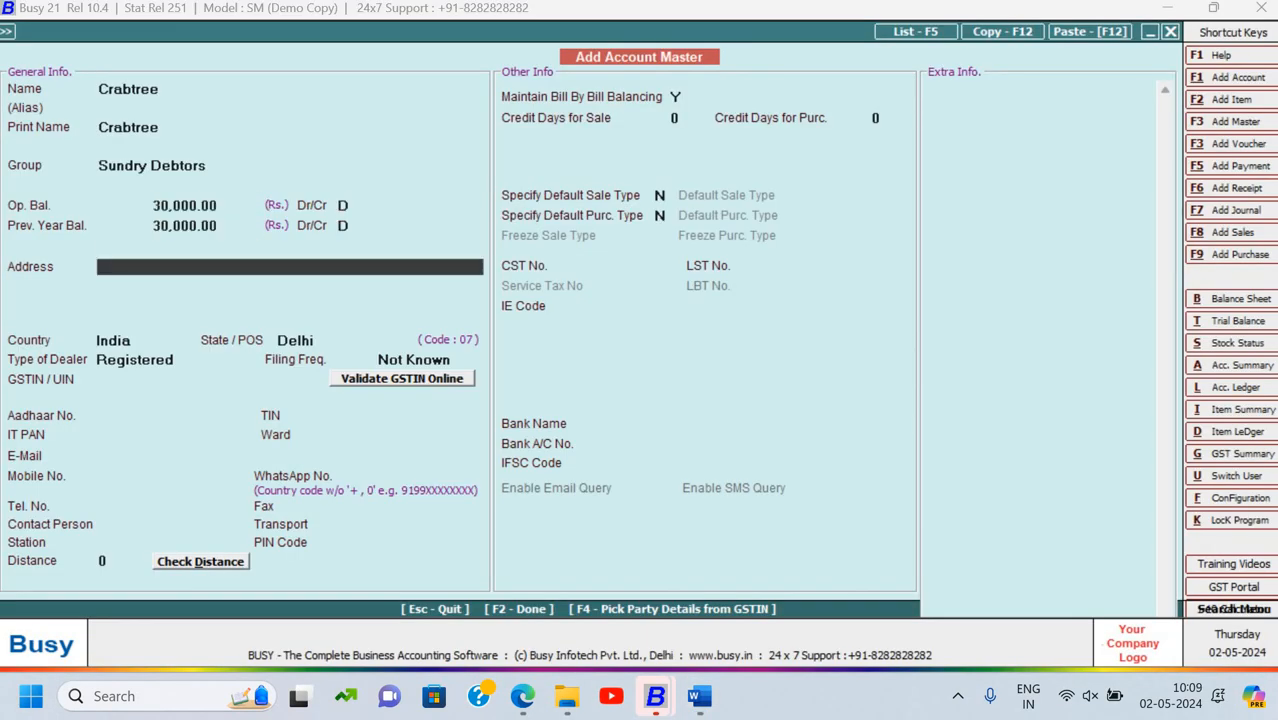
# Set Crabtree's dealer type to Un-Registered and move on to its bill-by-bill details
pyautogui.press('Return')
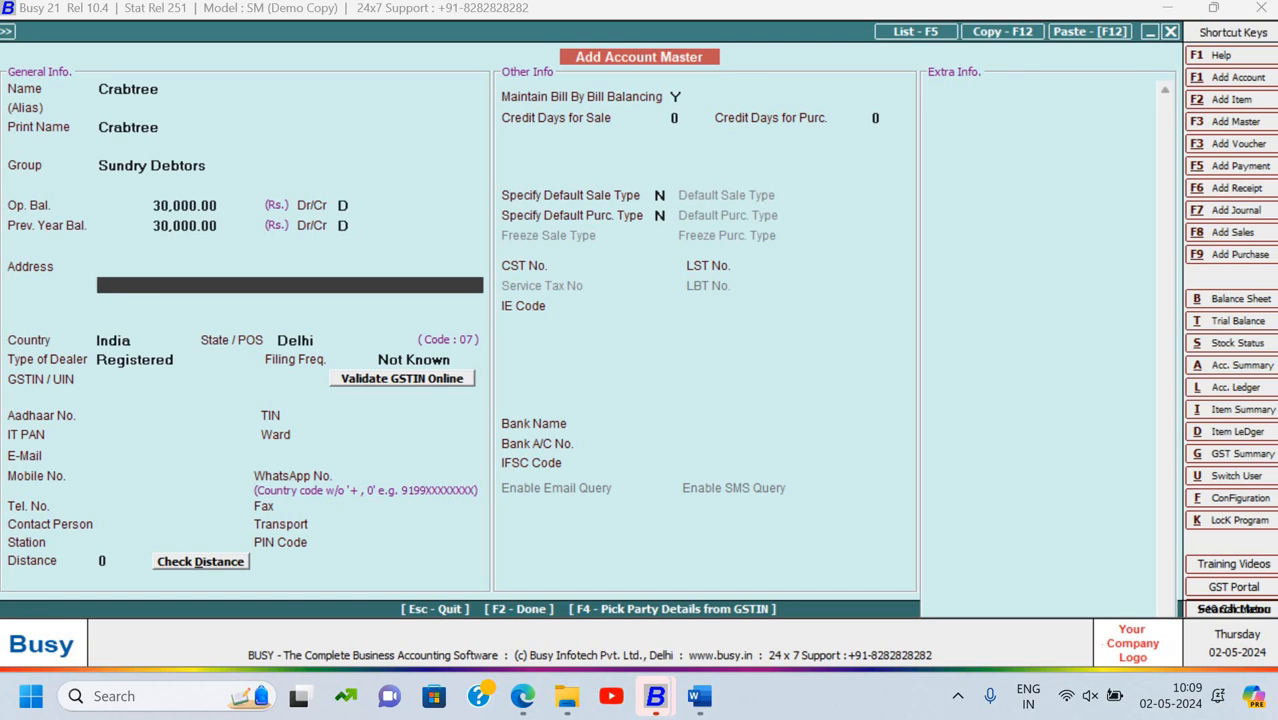
pyautogui.press('Return')
pyautogui.press('Return')
pyautogui.press('Return')
pyautogui.press('Return')
pyautogui.press('Return')
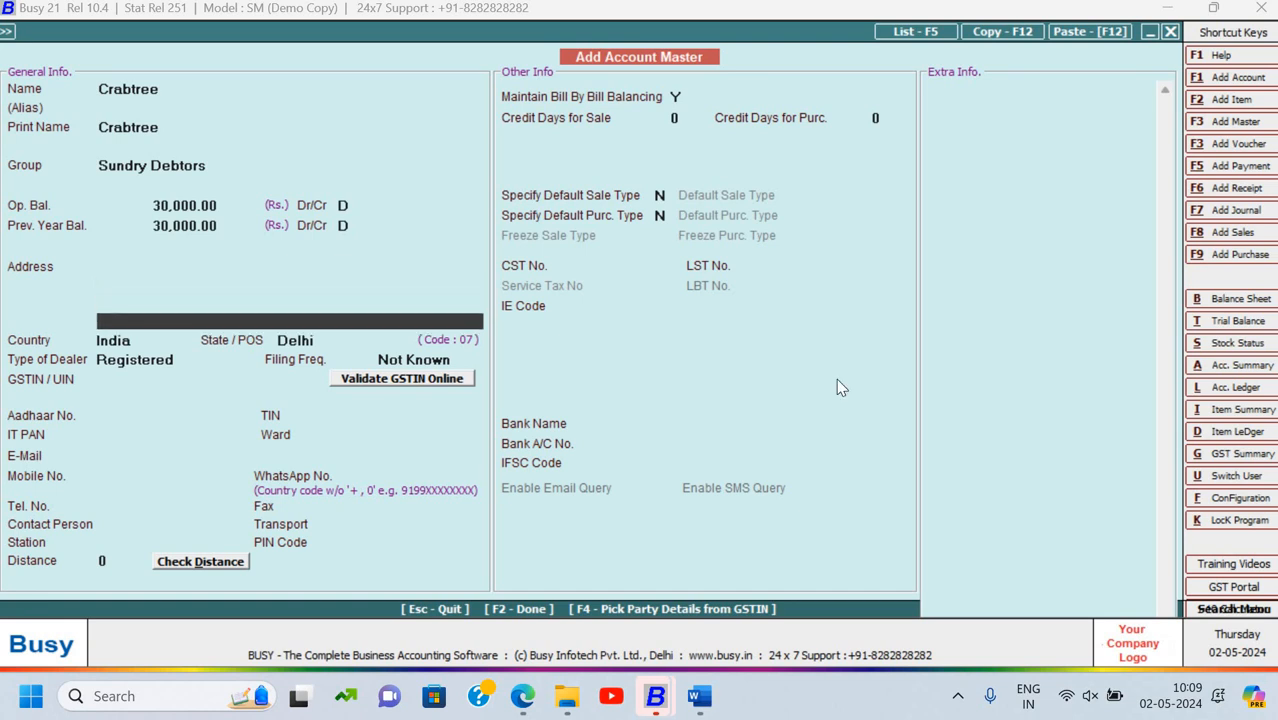
pyautogui.press('Down')
pyautogui.press('Down')
pyautogui.press('Down')
pyautogui.press('Down')
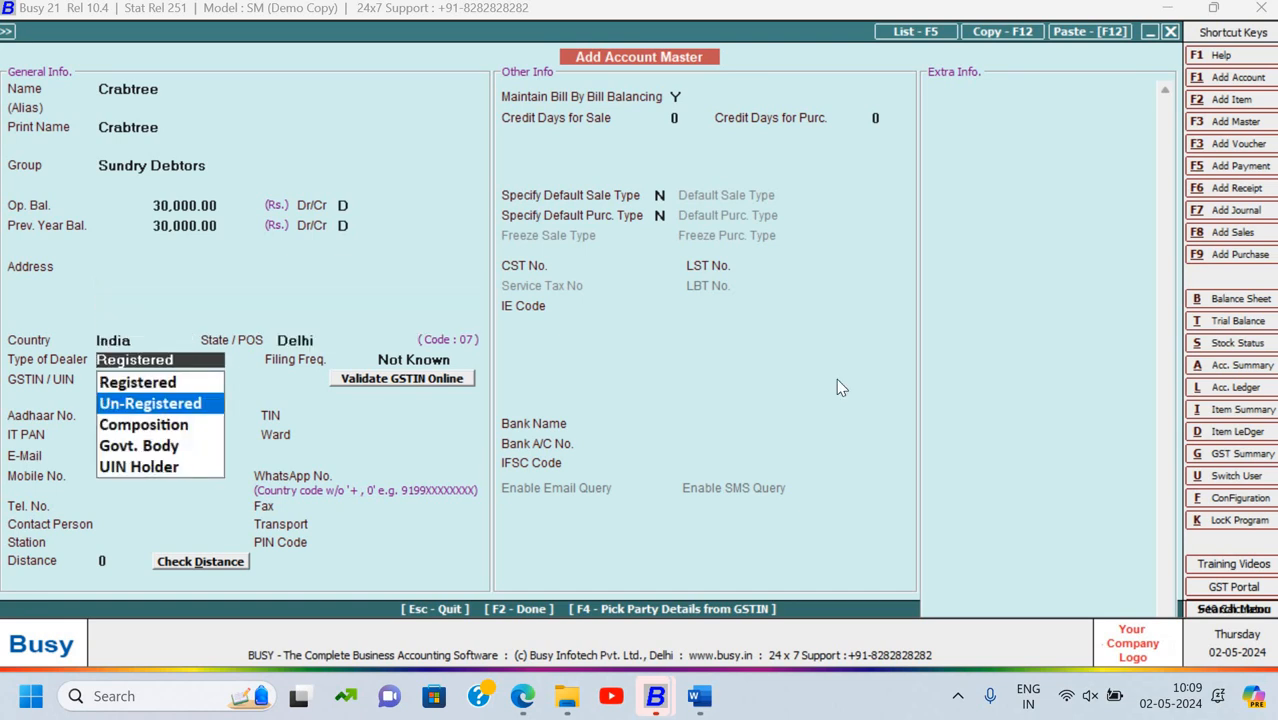
pyautogui.press('Up')
pyautogui.press('Up')
pyautogui.press('Up')
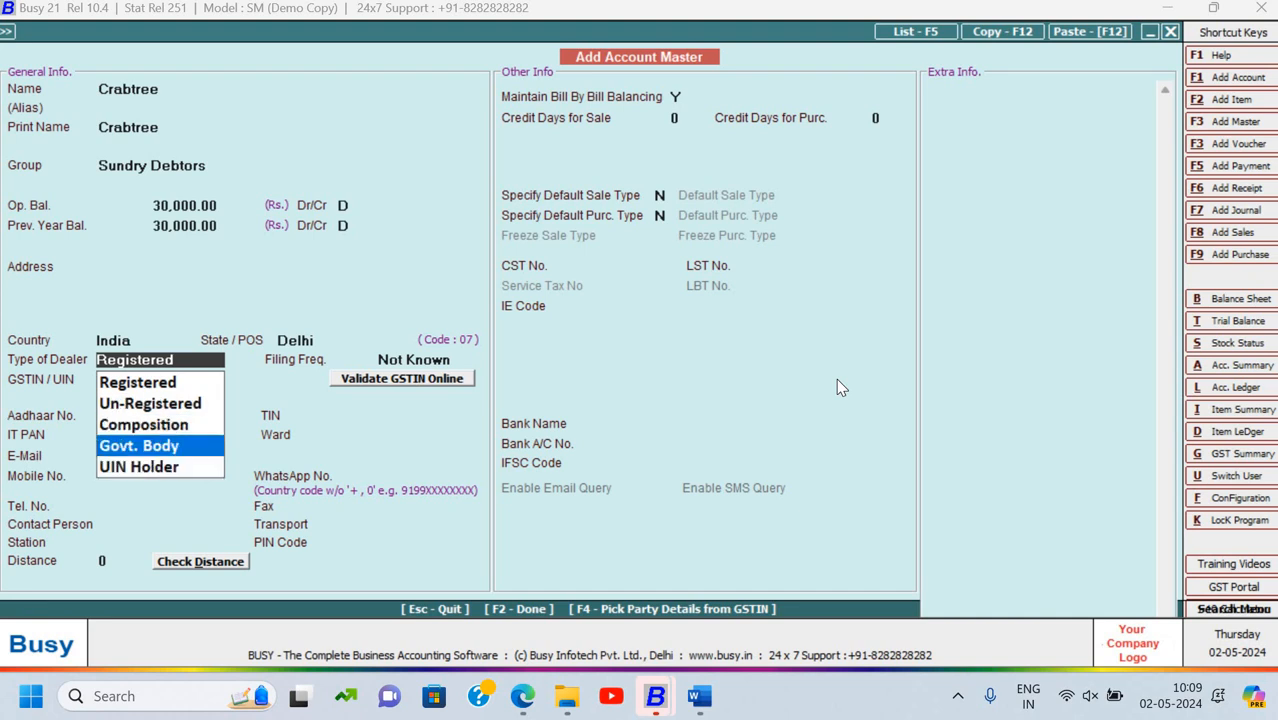
pyautogui.press('Return')
pyautogui.press('Return')
pyautogui.press('Return')
pyautogui.press('Return')
pyautogui.press('Return')
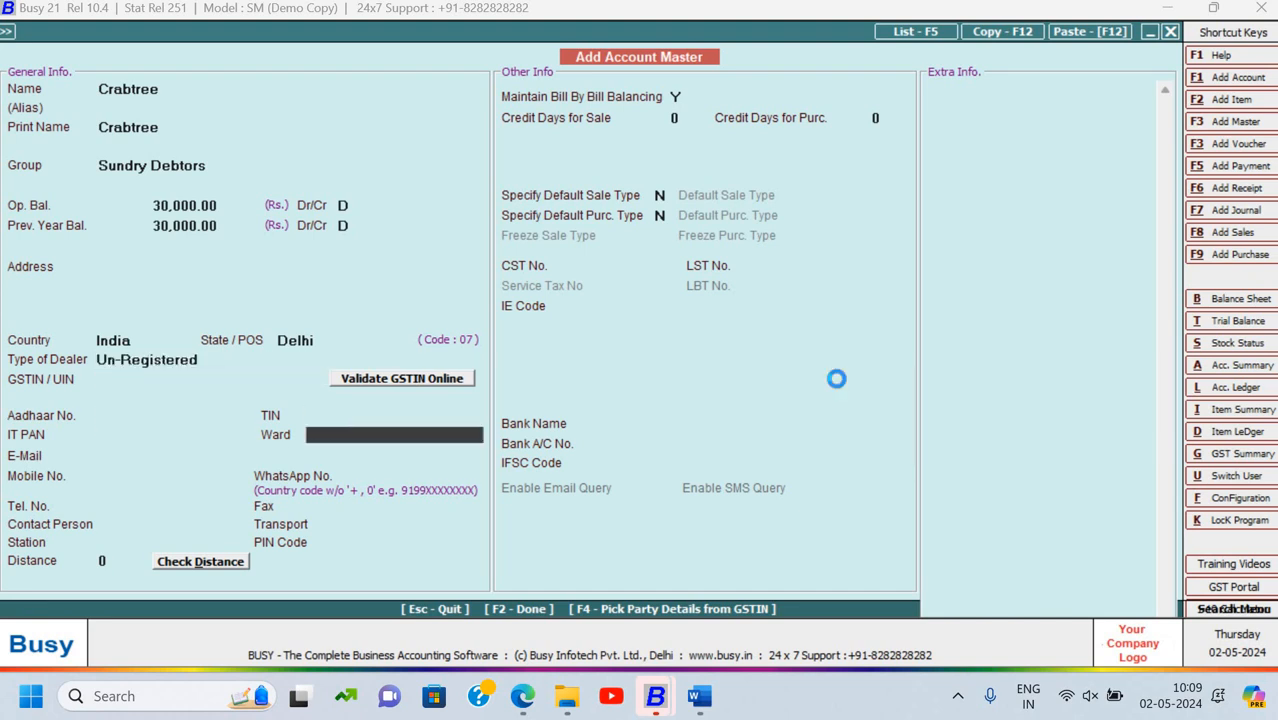
pyautogui.press('F2')
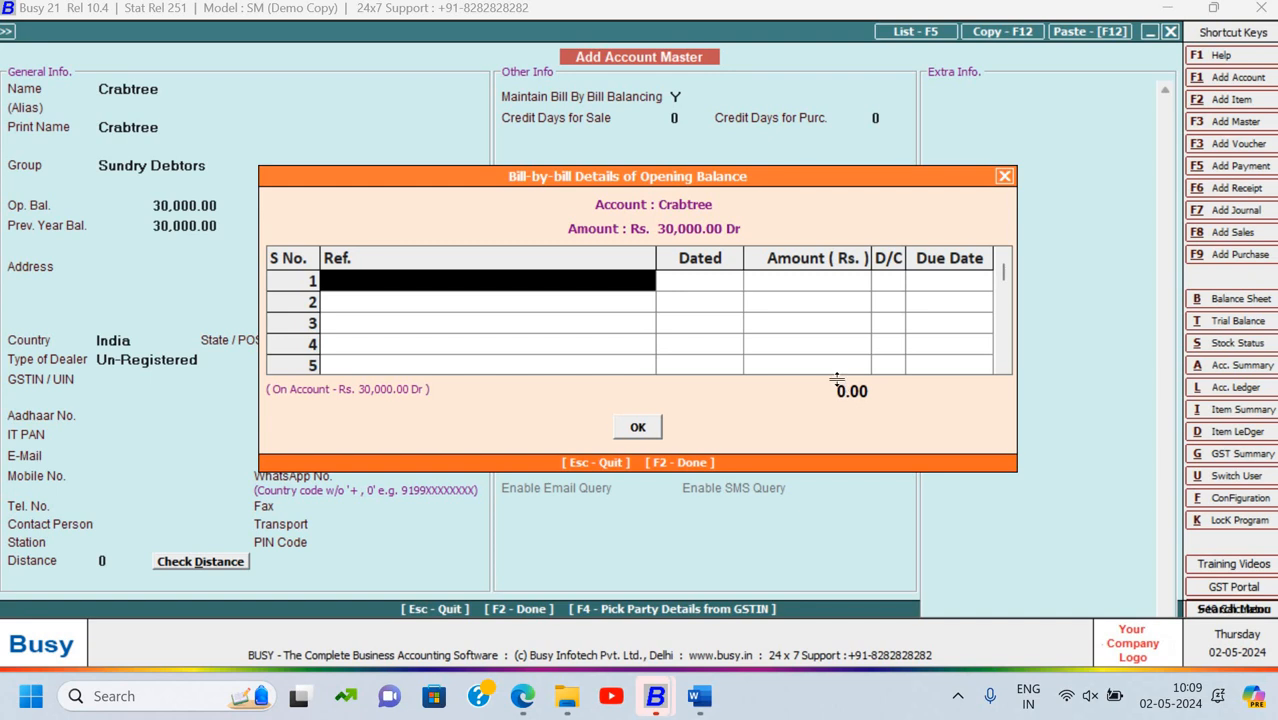
# Enter bill INV/312/23-24 dated 15-03-2024 for 20,000, due 22-03-2024
pyautogui.hotkey('alt', 'Tab')
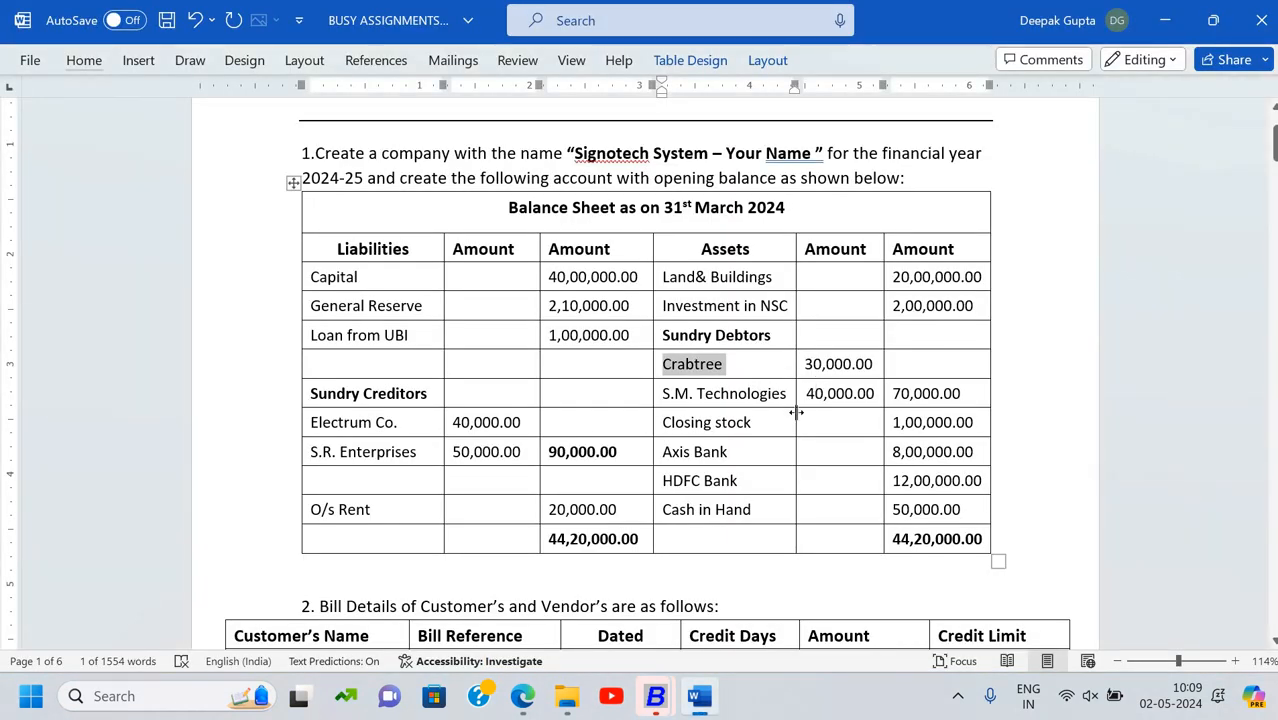
pyautogui.scroll(-6, 796, 412)
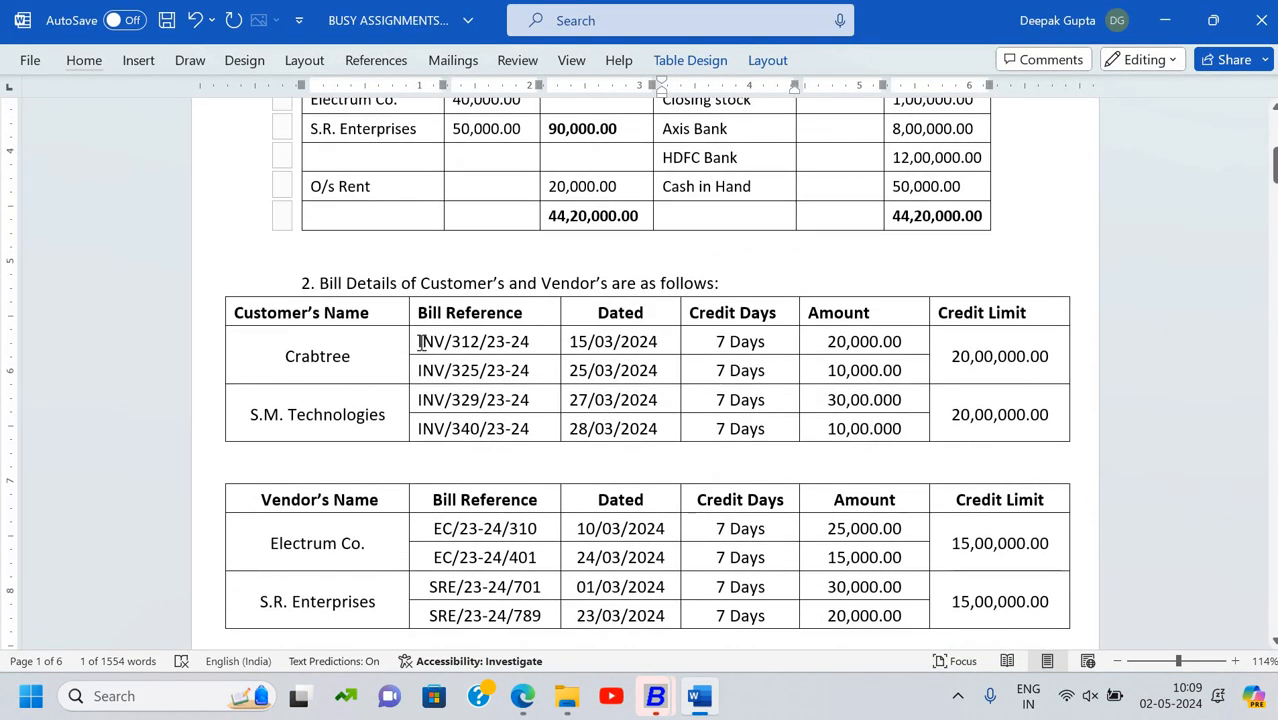
pyautogui.moveTo(418, 342); pyautogui.dragTo(532, 348)
pyautogui.hotkey('ctrl', 'c')
pyautogui.hotkey('alt', 'Tab')
pyautogui.hotkey('ctrl', 'v')
pyautogui.press('Return')
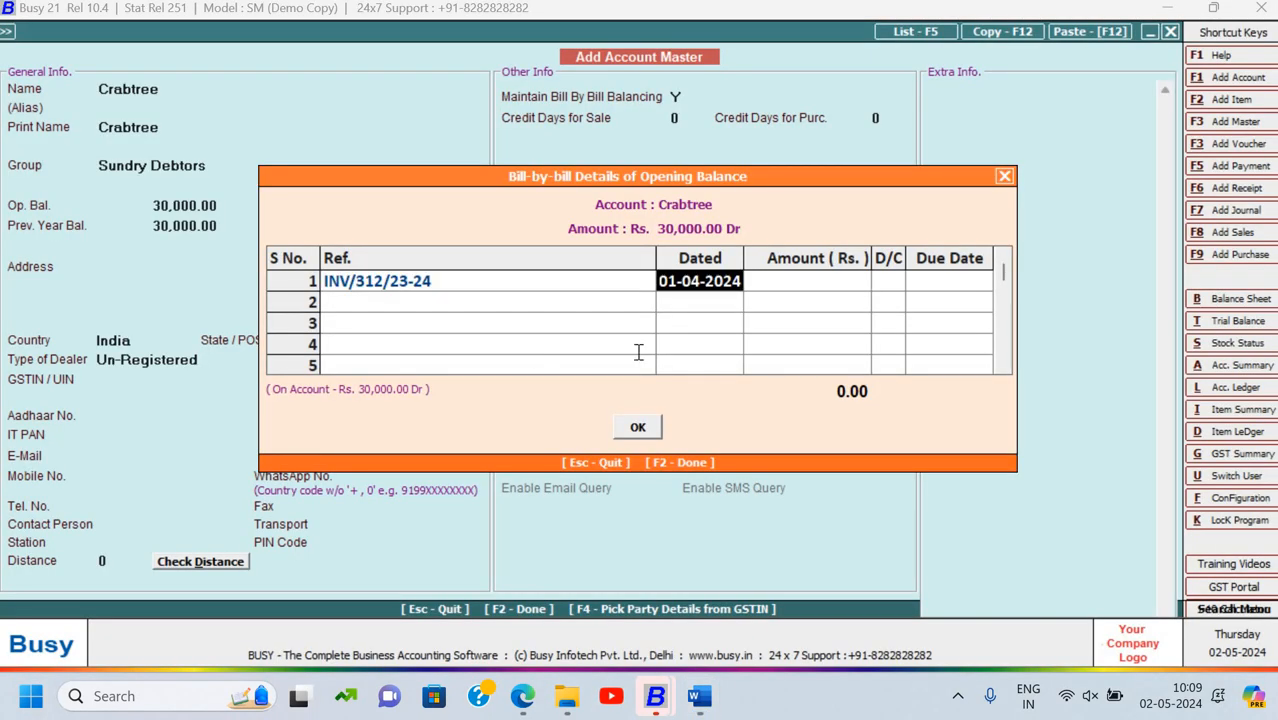
pyautogui.hotkey('alt', 'Tab')
pyautogui.hotkey('alt', 'Tab')
pyautogui.write('15')
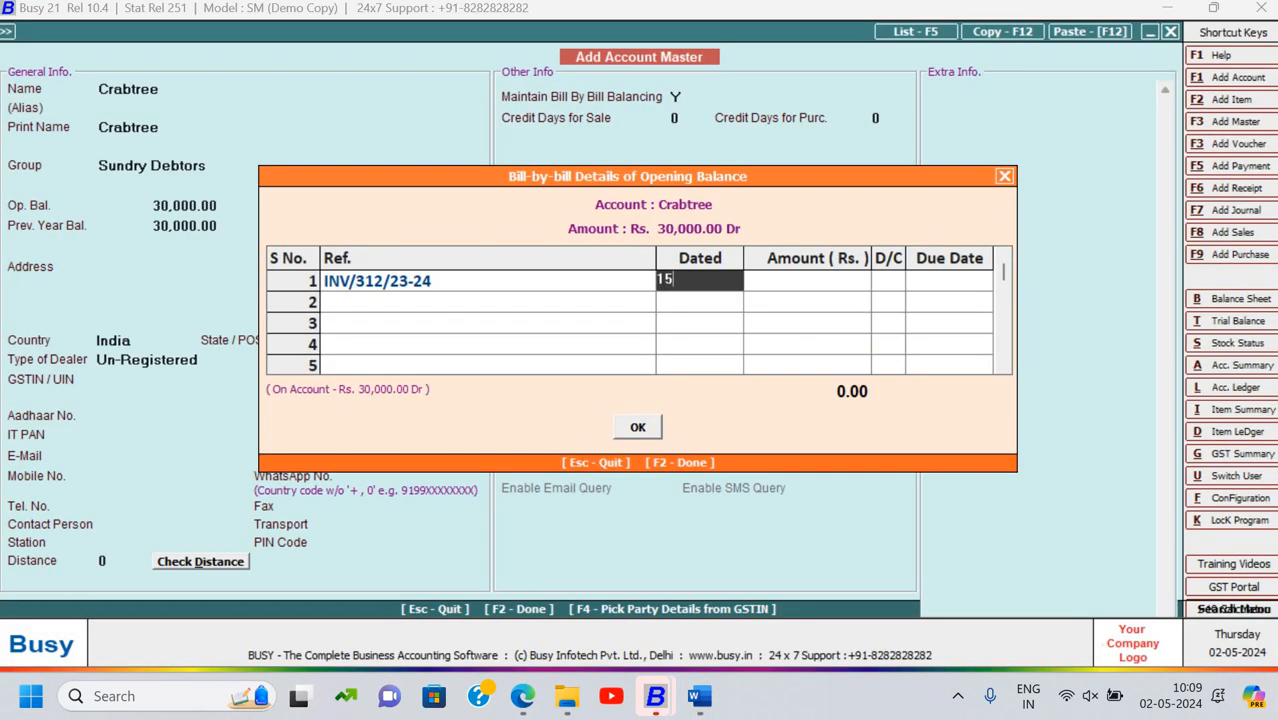
pyautogui.write('-03-2024')
pyautogui.press('Return')
pyautogui.write('20000')
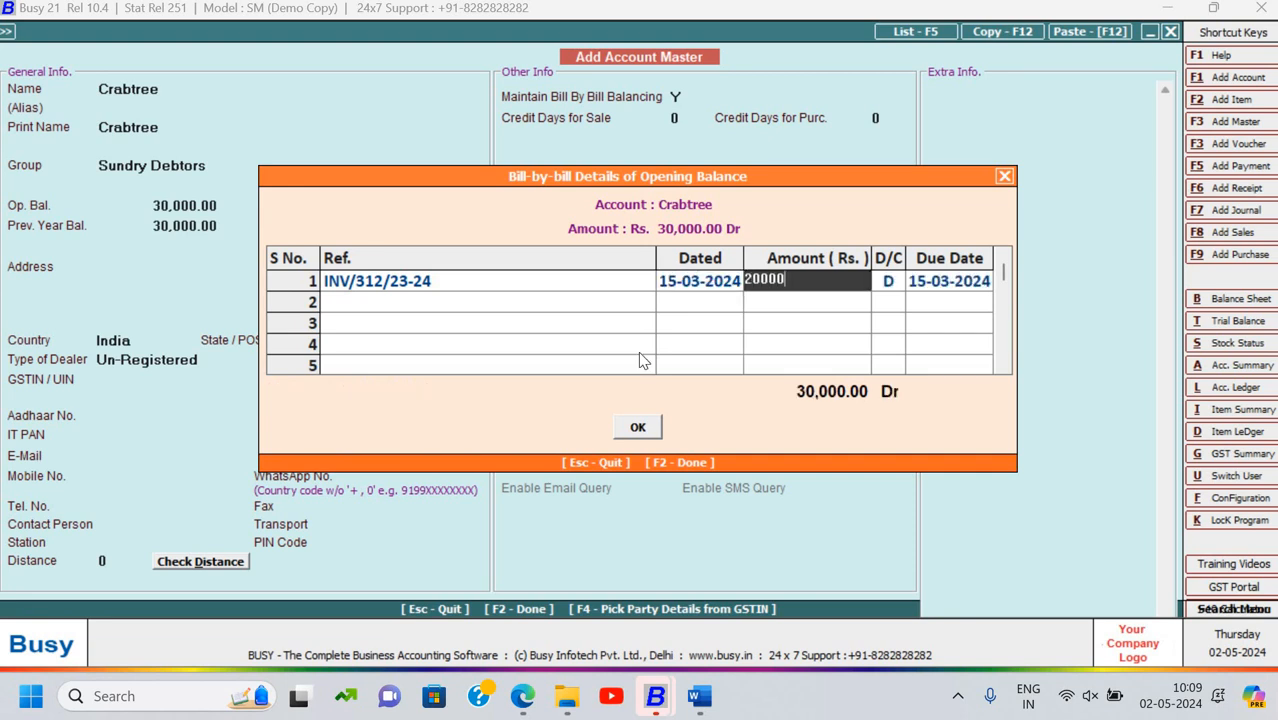
pyautogui.press('Return')
pyautogui.press('Return')
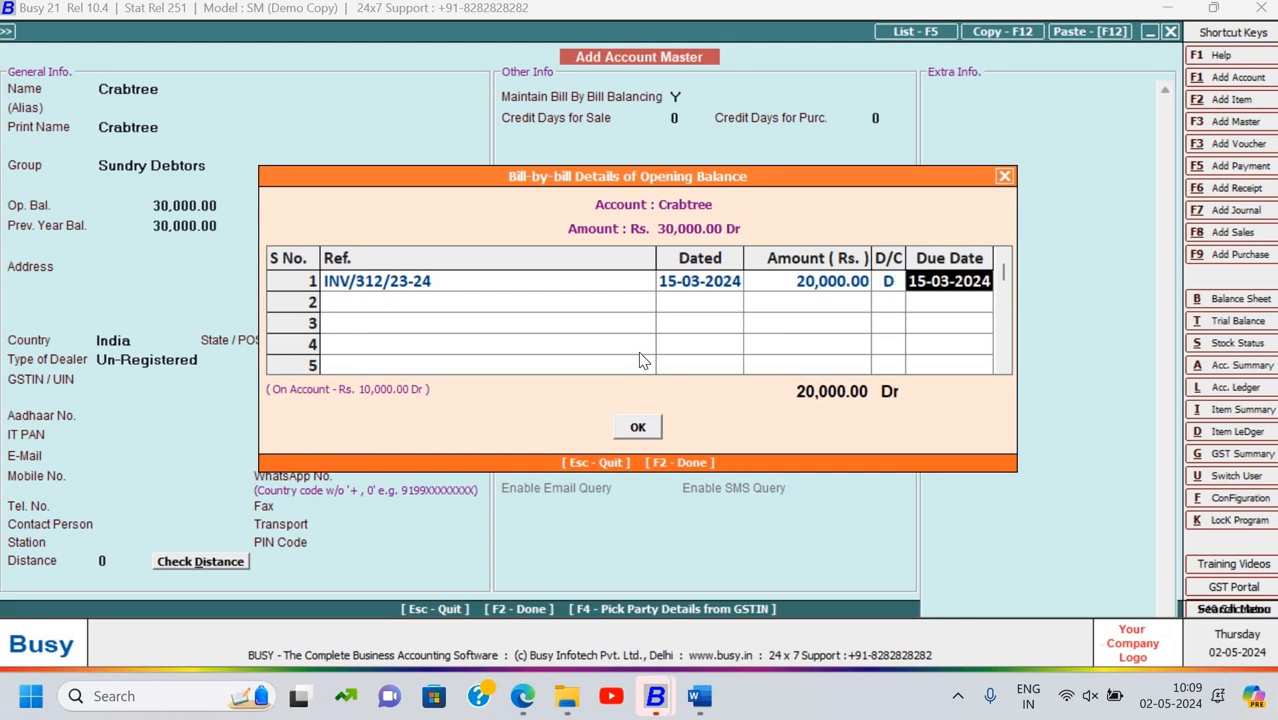
pyautogui.write('22-')
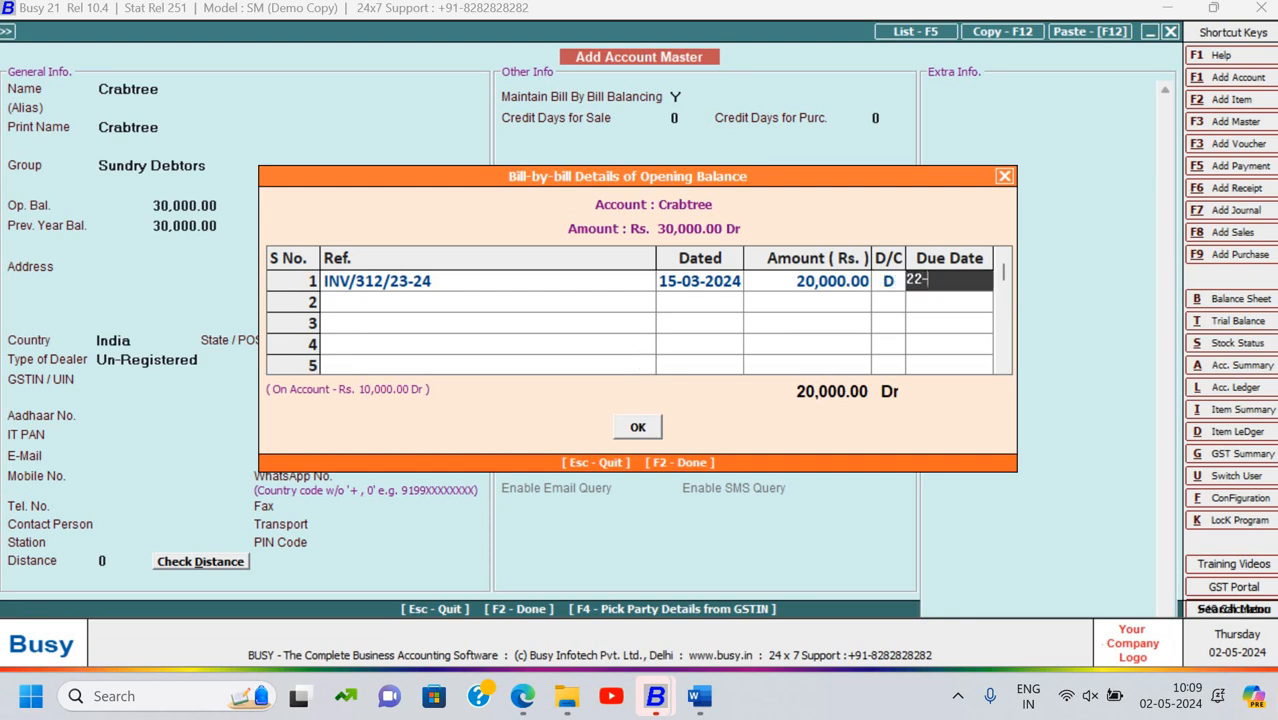
pyautogui.write('03-2024')
pyautogui.press('Return')
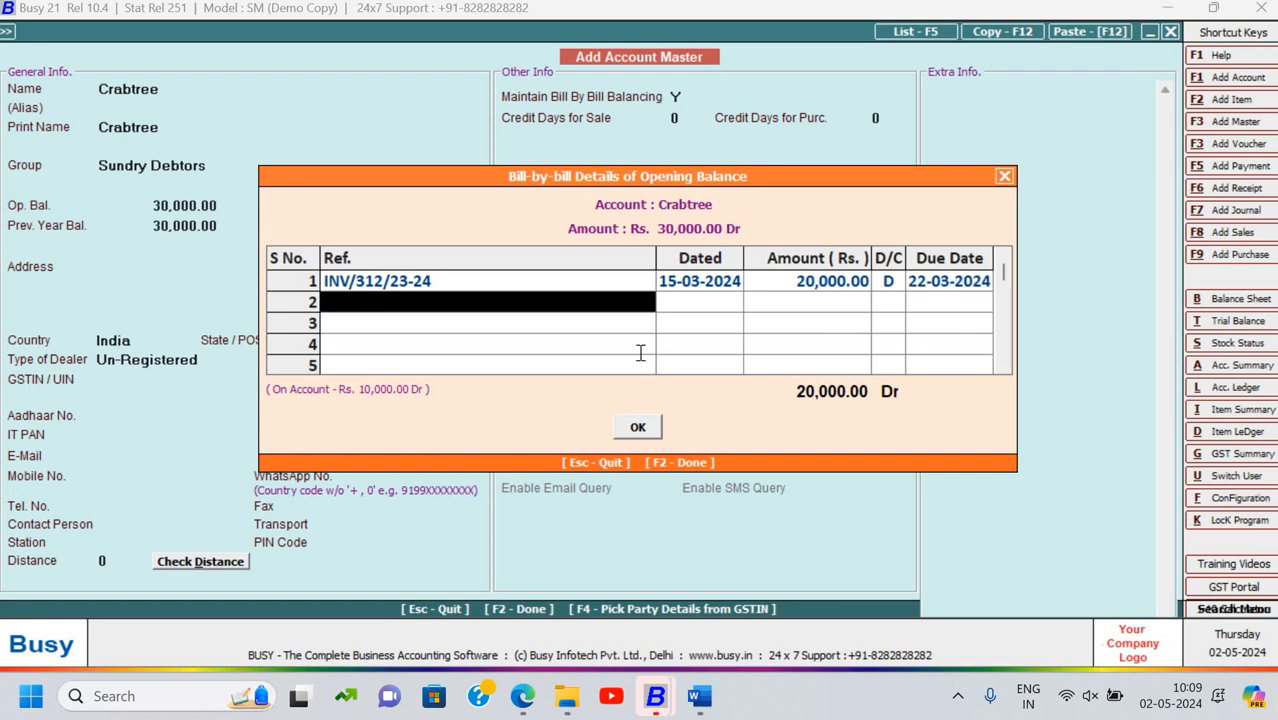
# Add bill INV/325/23-24 dated 25-03-2024 for 10,000.00, due 01-04-2024, and finish the details
pyautogui.hotkey('alt', 'Tab')
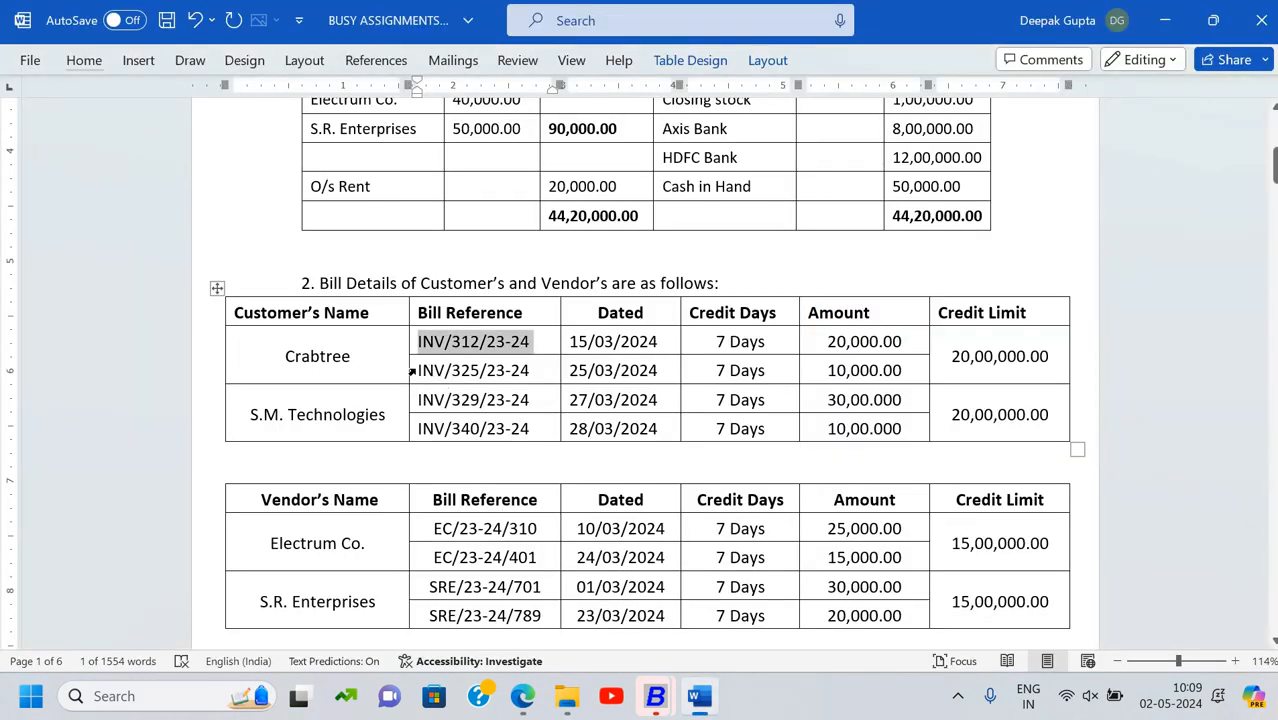
pyautogui.click(411, 371)
pyautogui.hotkey('ctrl', 'c')
pyautogui.hotkey('alt', 'Tab')
pyautogui.hotkey('ctrl', 'v')
pyautogui.press('Return')
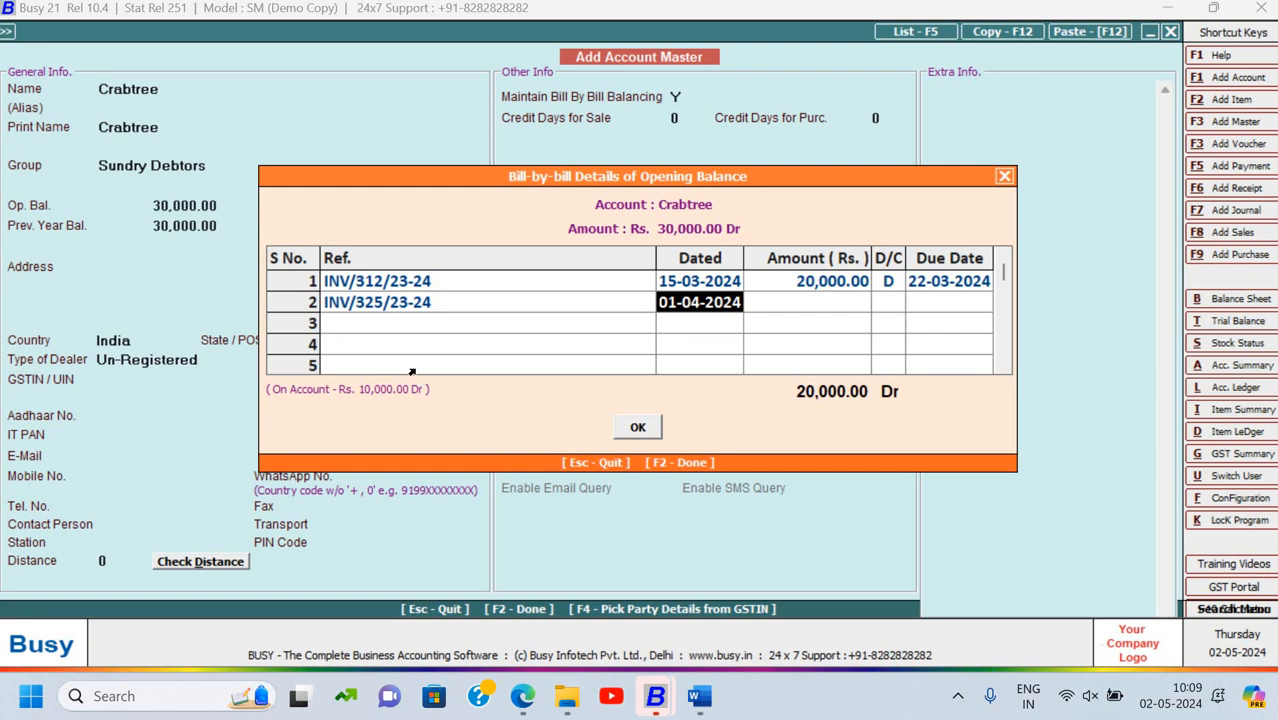
pyautogui.hotkey('alt', 'Tab')
pyautogui.hotkey('alt', 'Tab')
pyautogui.write('2')
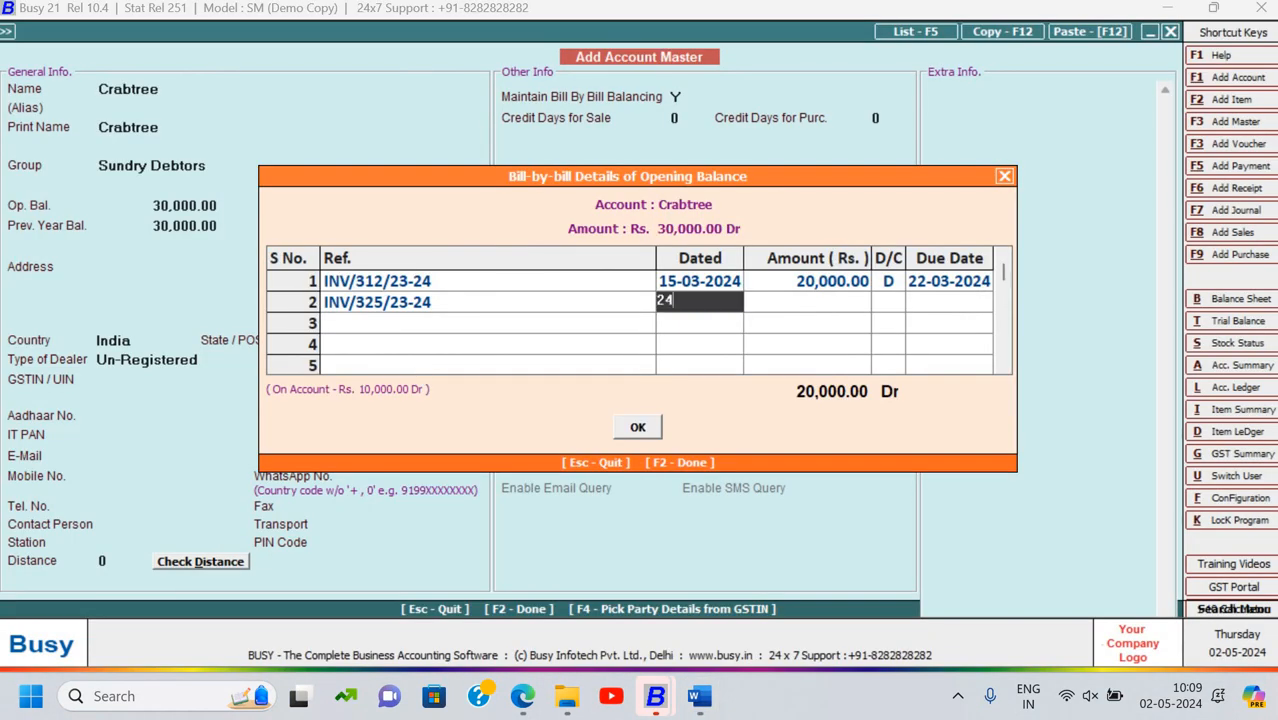
pyautogui.write('5-03-2024')
pyautogui.press('Return')
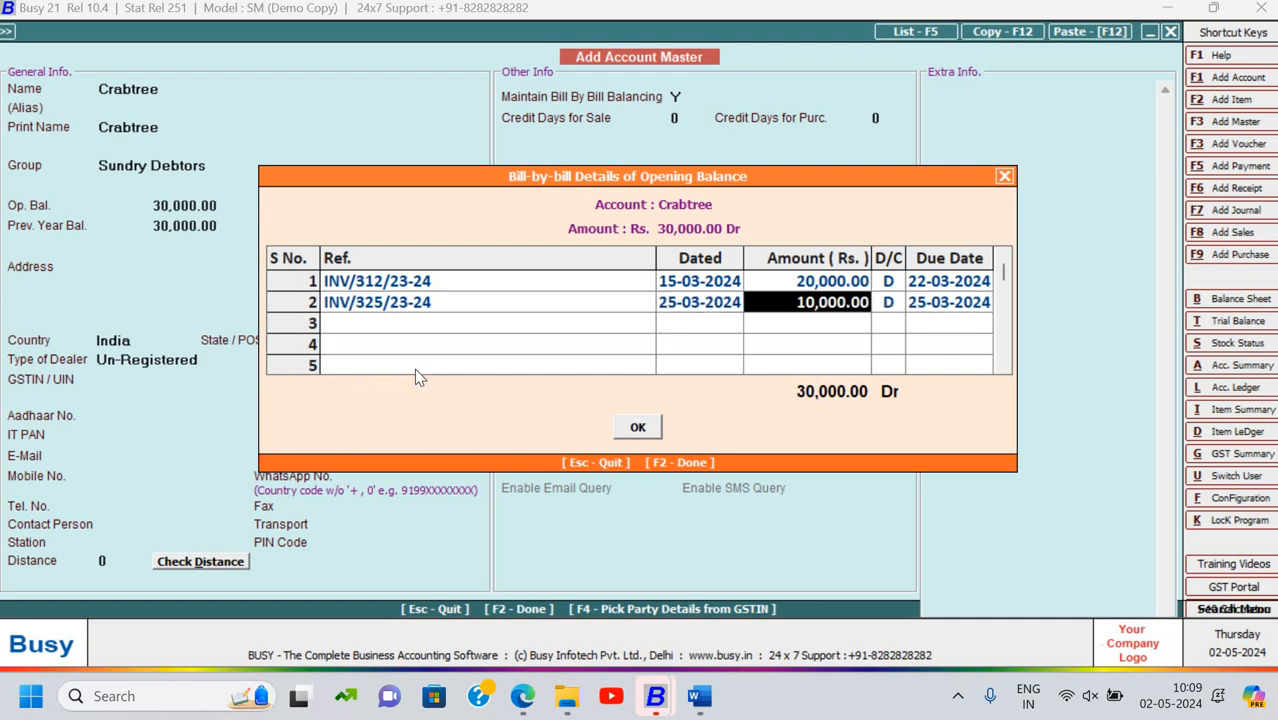
pyautogui.press('Return')
pyautogui.press('Return')
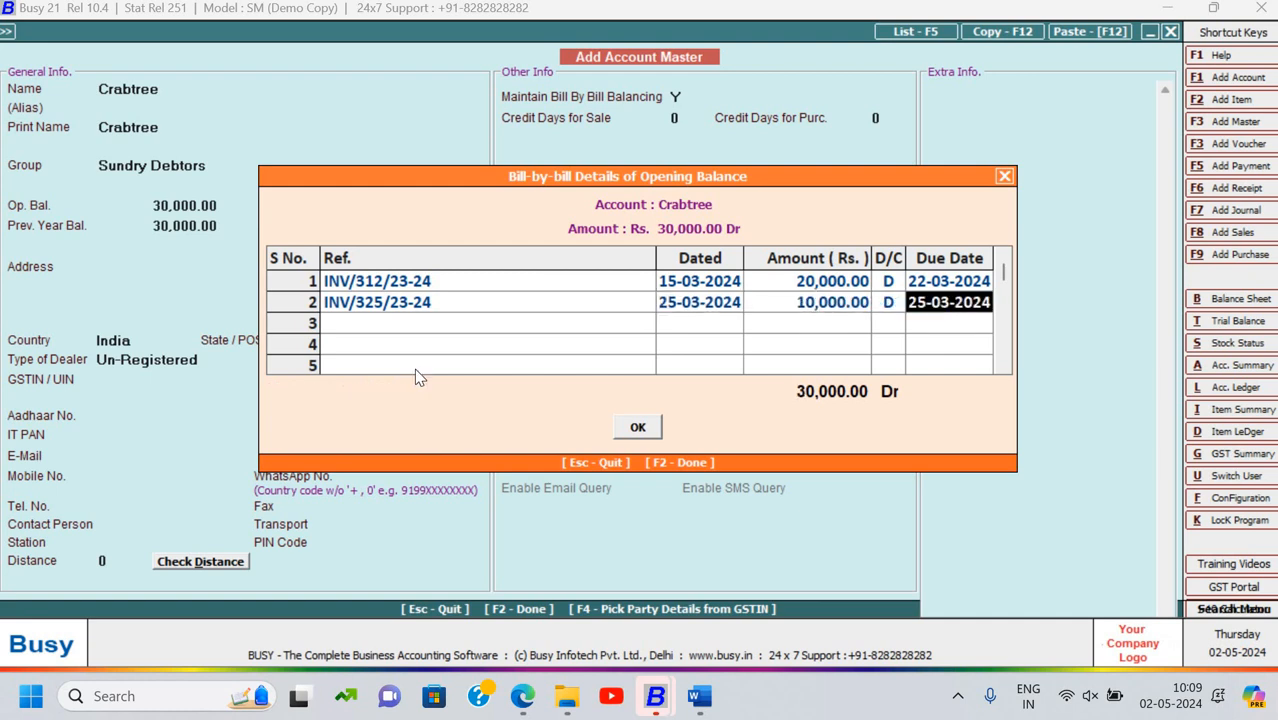
pyautogui.write('1-')
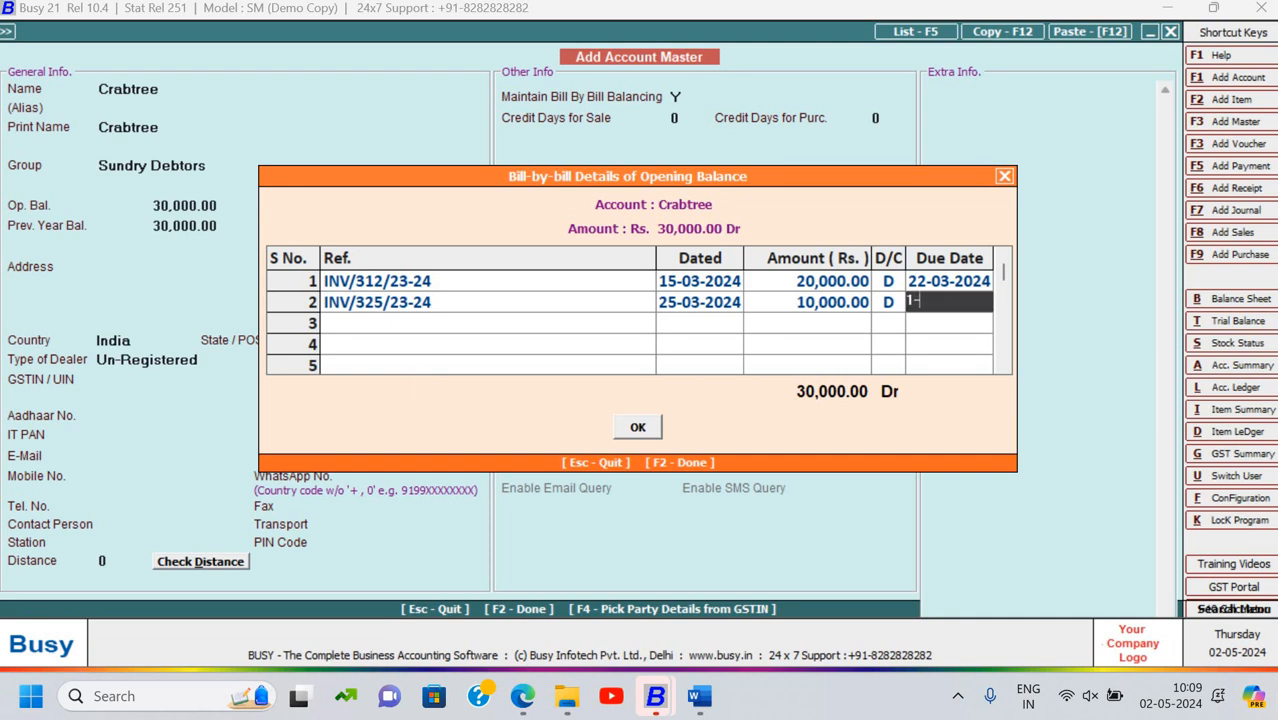
pyautogui.write('4-24')
pyautogui.press('Return')
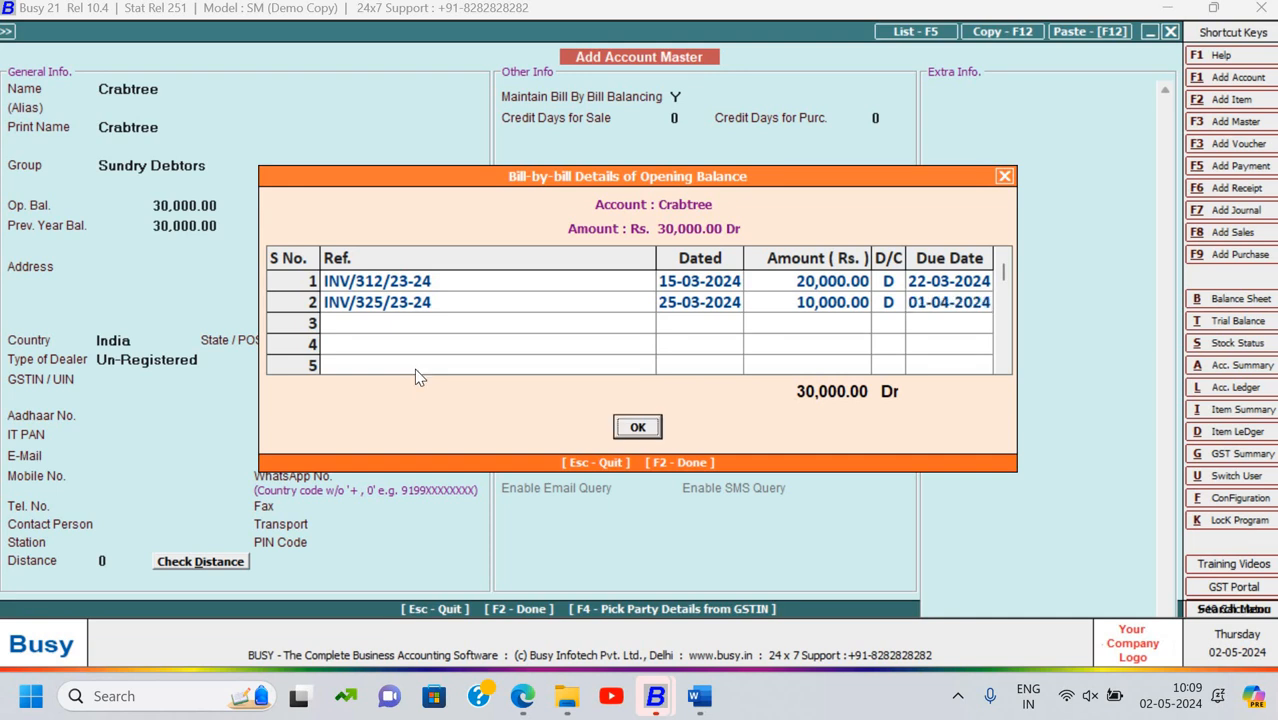
pyautogui.press('Return')
pyautogui.press('Return')
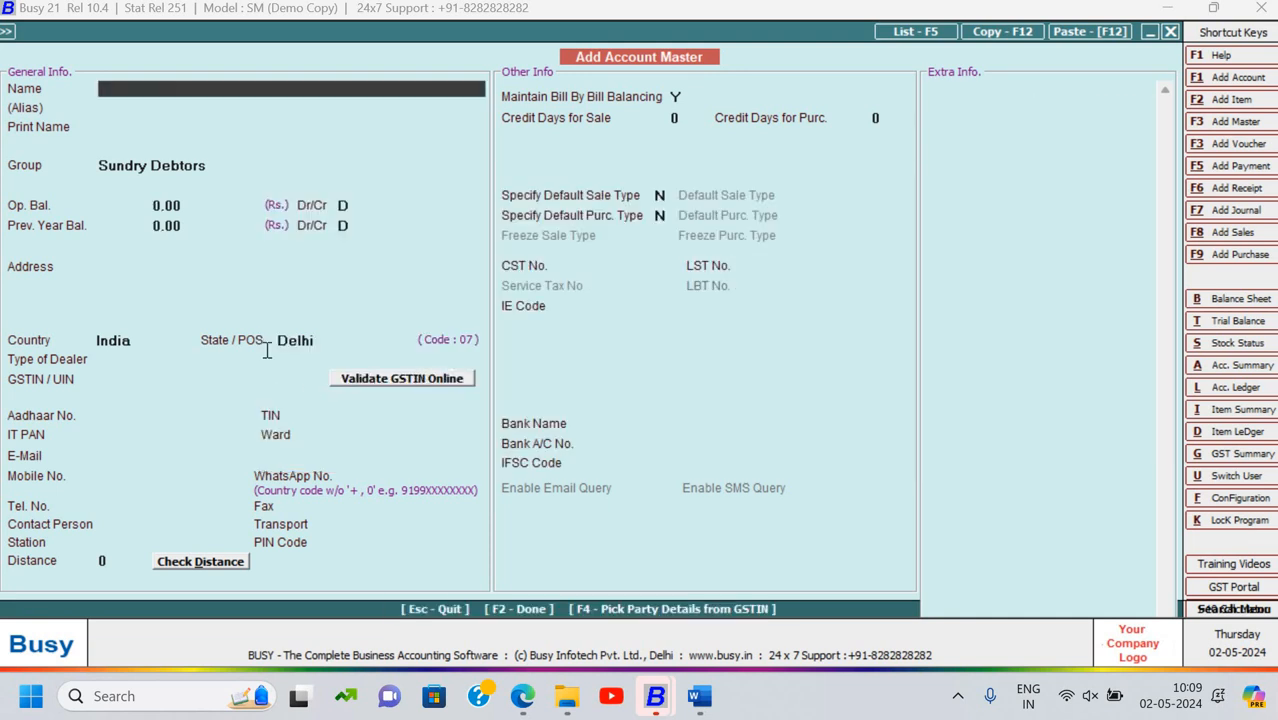
# Name a new Sundry Debtors account 'S.M. Technologies'
pyautogui.hotkey('alt', 'Tab')
pyautogui.scroll(5, 893, 417)
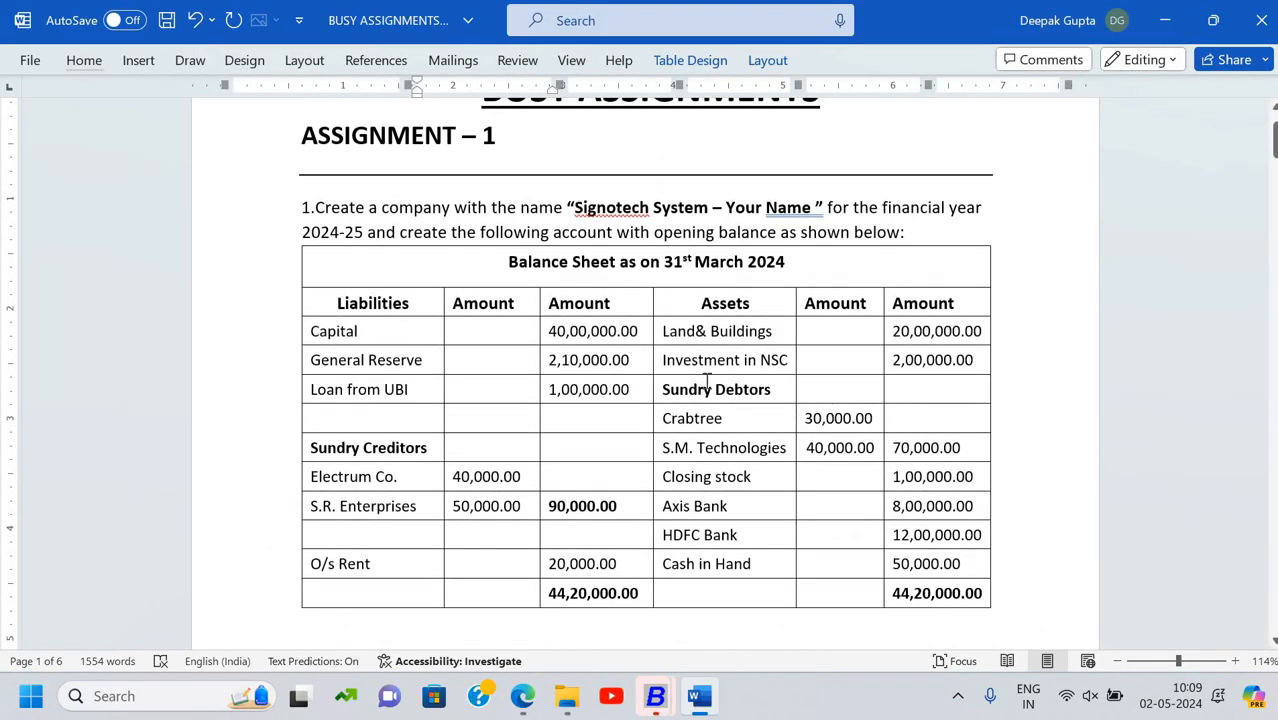
pyautogui.scroll(-2, 680, 360)
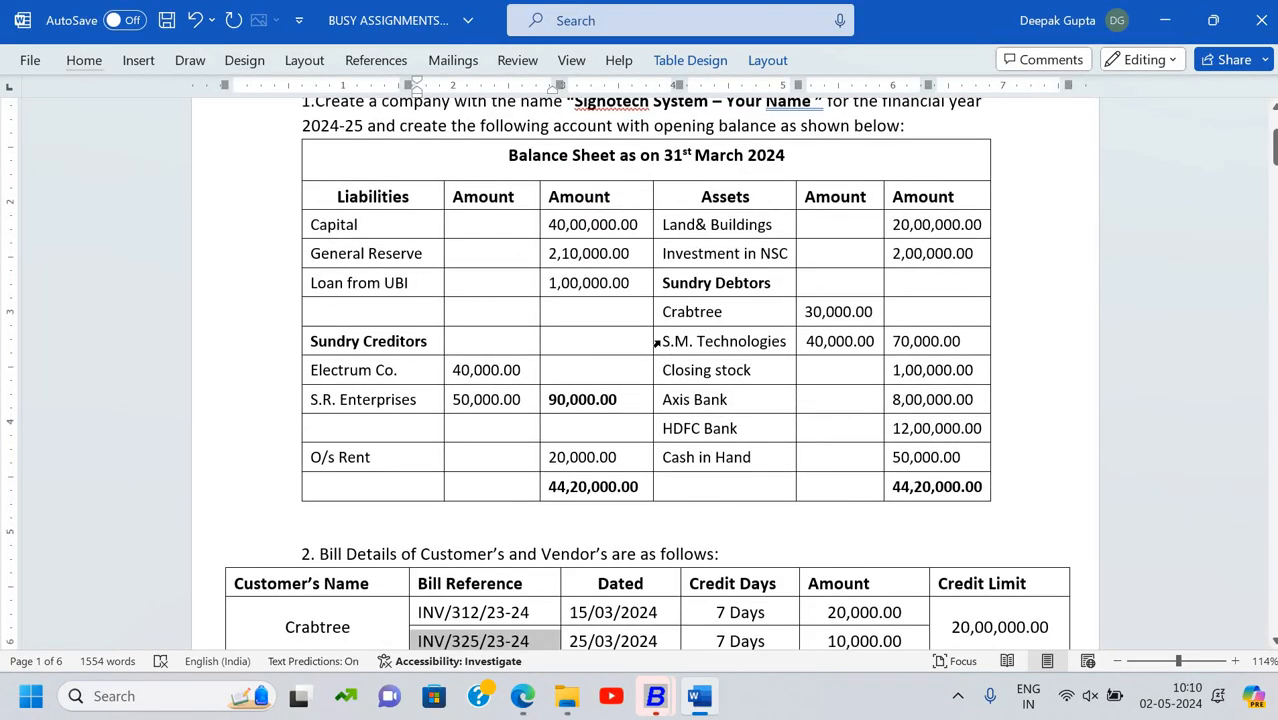
pyautogui.click(656, 342)
pyautogui.hotkey('ctrl', 'c')
pyautogui.hotkey('alt', 'Tab')
pyautogui.hotkey('ctrl', 'v')
pyautogui.press('Return')
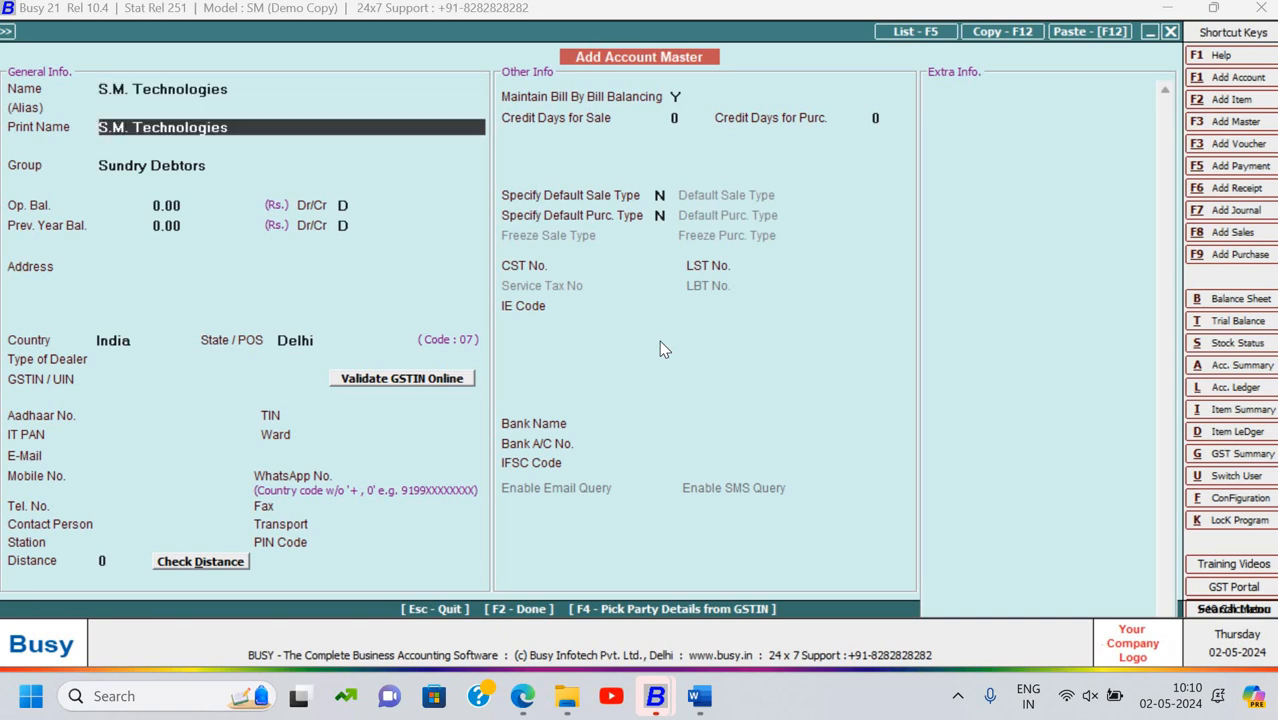
pyautogui.press('Return')
pyautogui.press('Return')
# Enter a 40,000.00 debit opening balance and proceed to its bill-by-bill details
pyautogui.hotkey('alt', 'Tab')
pyautogui.hotkey('alt', 'Tab')
pyautogui.write('4')
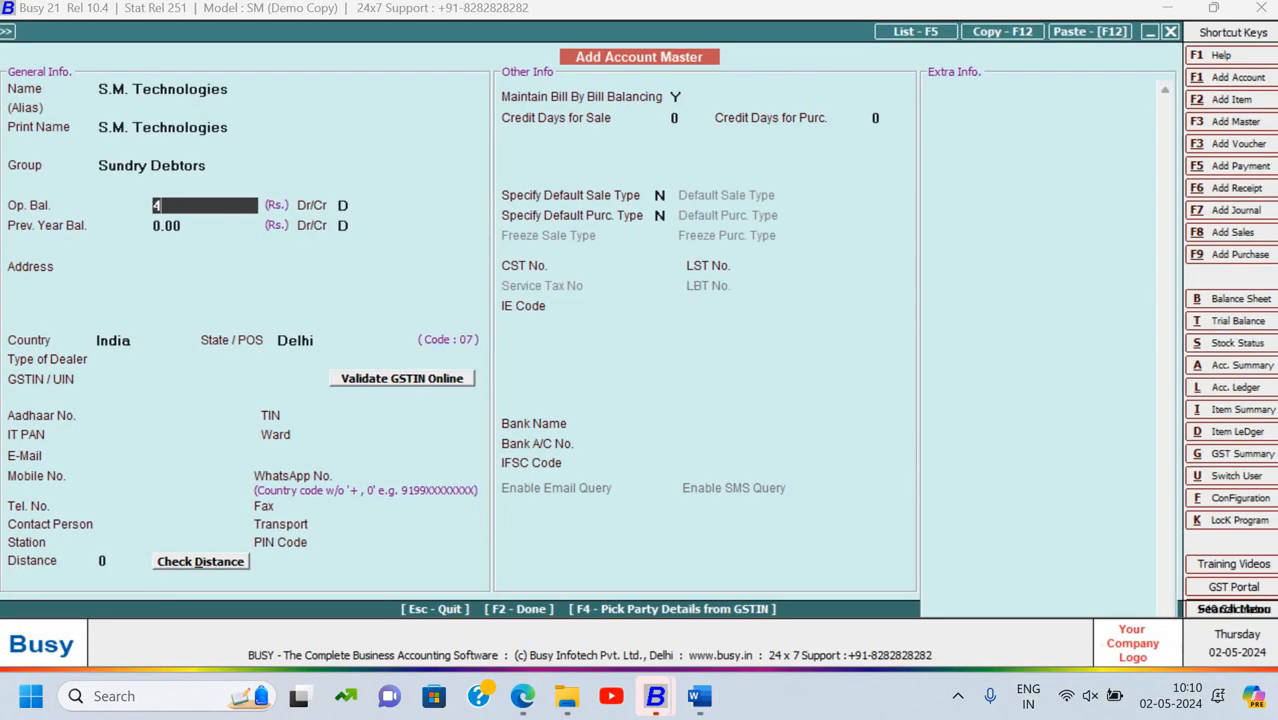
pyautogui.write('0000')
pyautogui.press('Return')
pyautogui.press('Return')
pyautogui.press('Return')
pyautogui.press('Return')
pyautogui.press('Return')
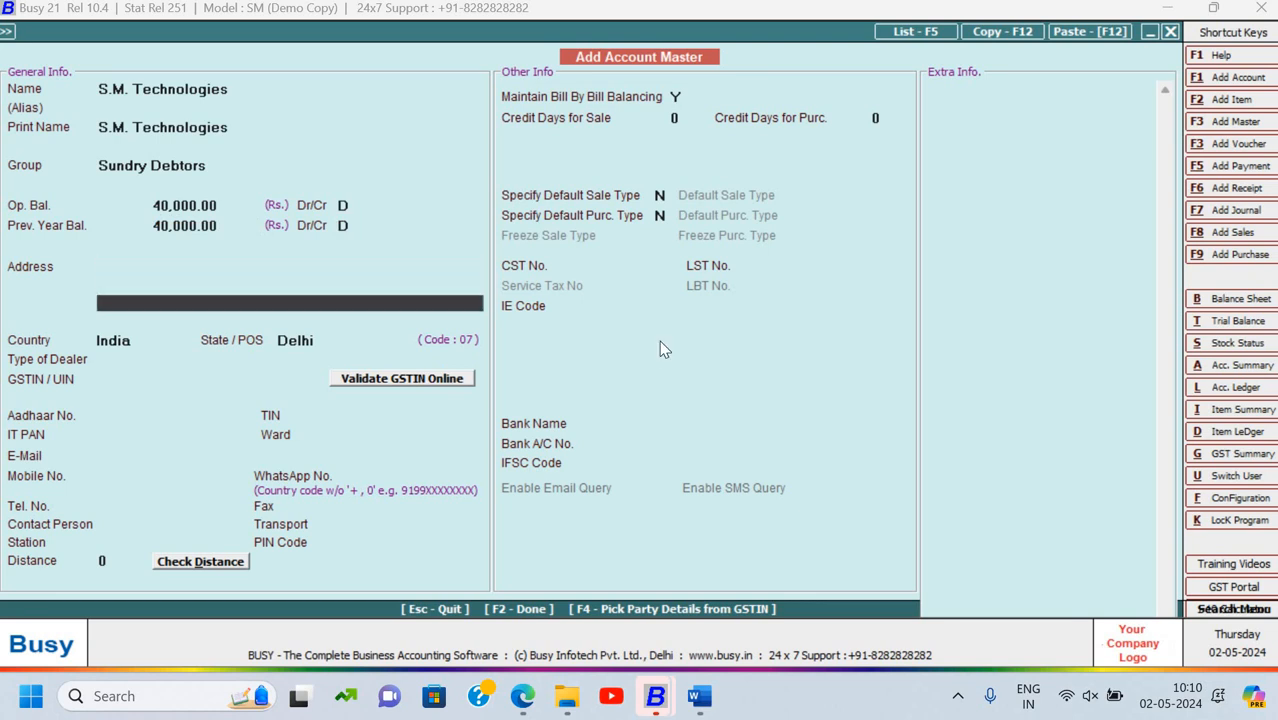
pyautogui.press('Return')
pyautogui.press('F2')
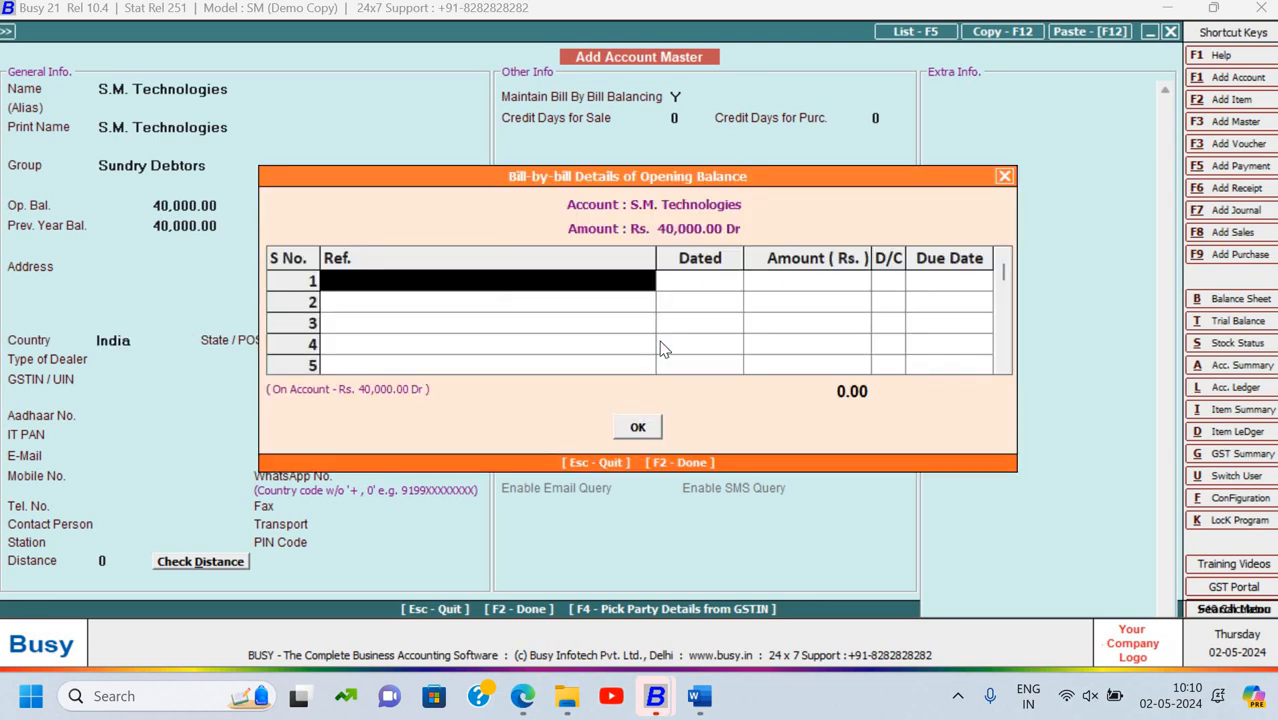
# Copy bill reference INV/329/23-24 from the Word document into row 1's Ref field
pyautogui.hotkey('alt', 'Tab')
pyautogui.scroll(-5, 428, 322)
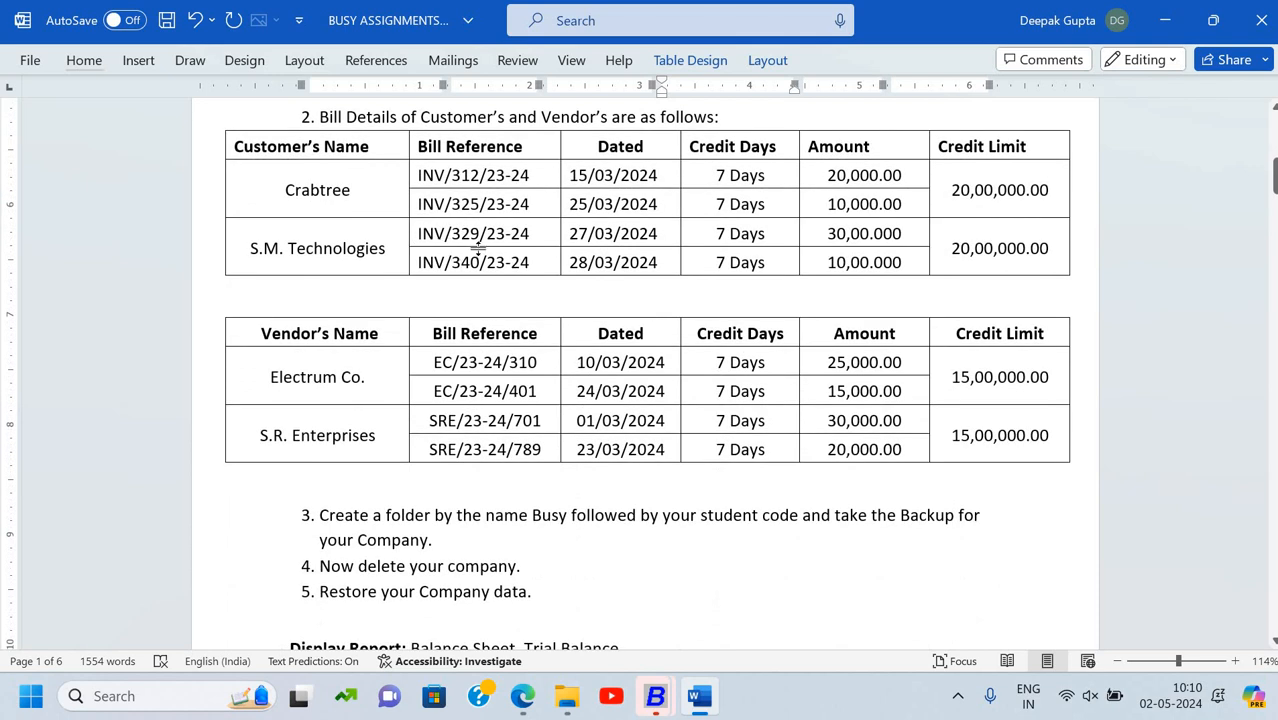
pyautogui.moveTo(465, 250); pyautogui.dragTo(468, 262)
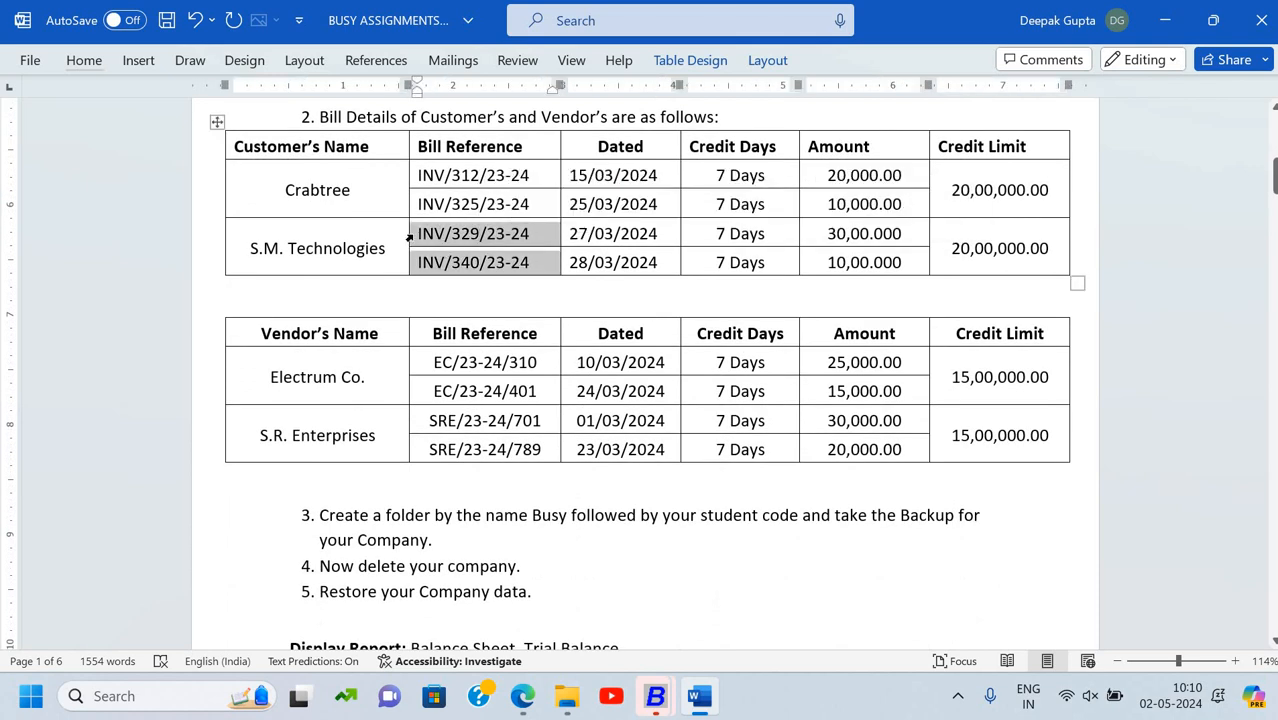
pyautogui.click(418, 240)
pyautogui.click(413, 240)
pyautogui.hotkey('ctrl', 'c')
pyautogui.hotkey('alt', 'Tab')
pyautogui.hotkey('ctrl', 'v')
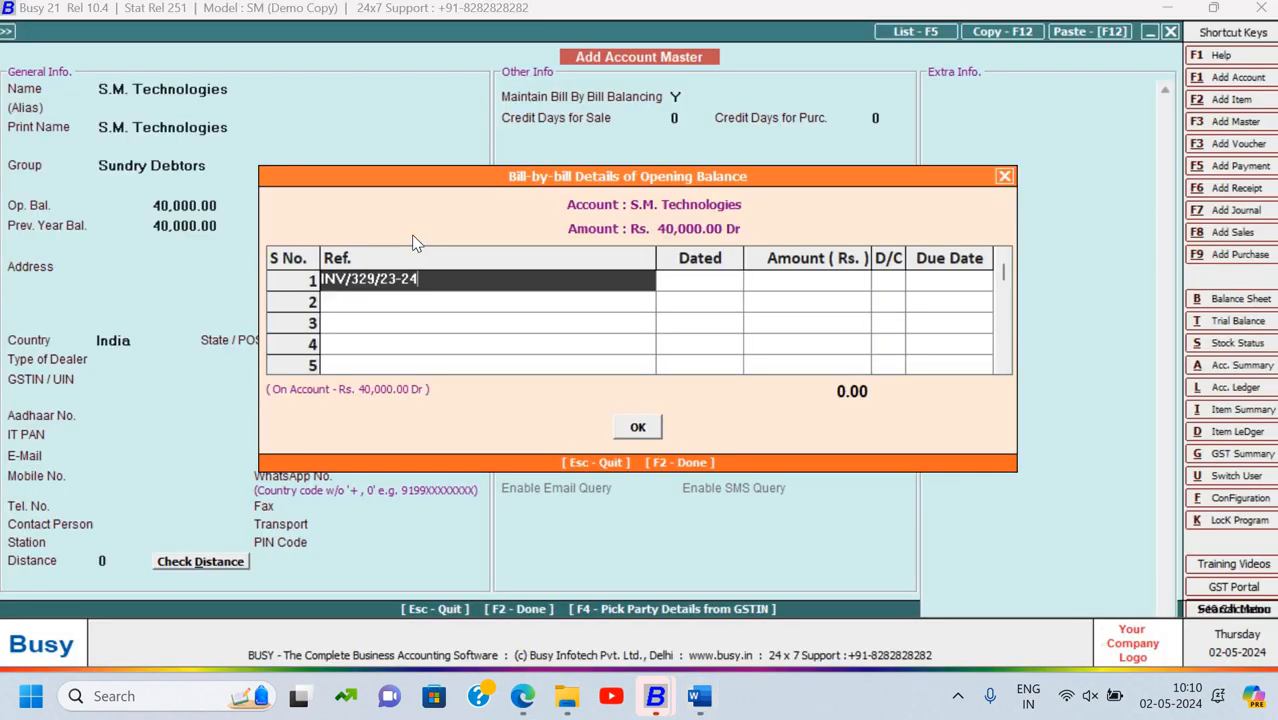
pyautogui.press('Return')
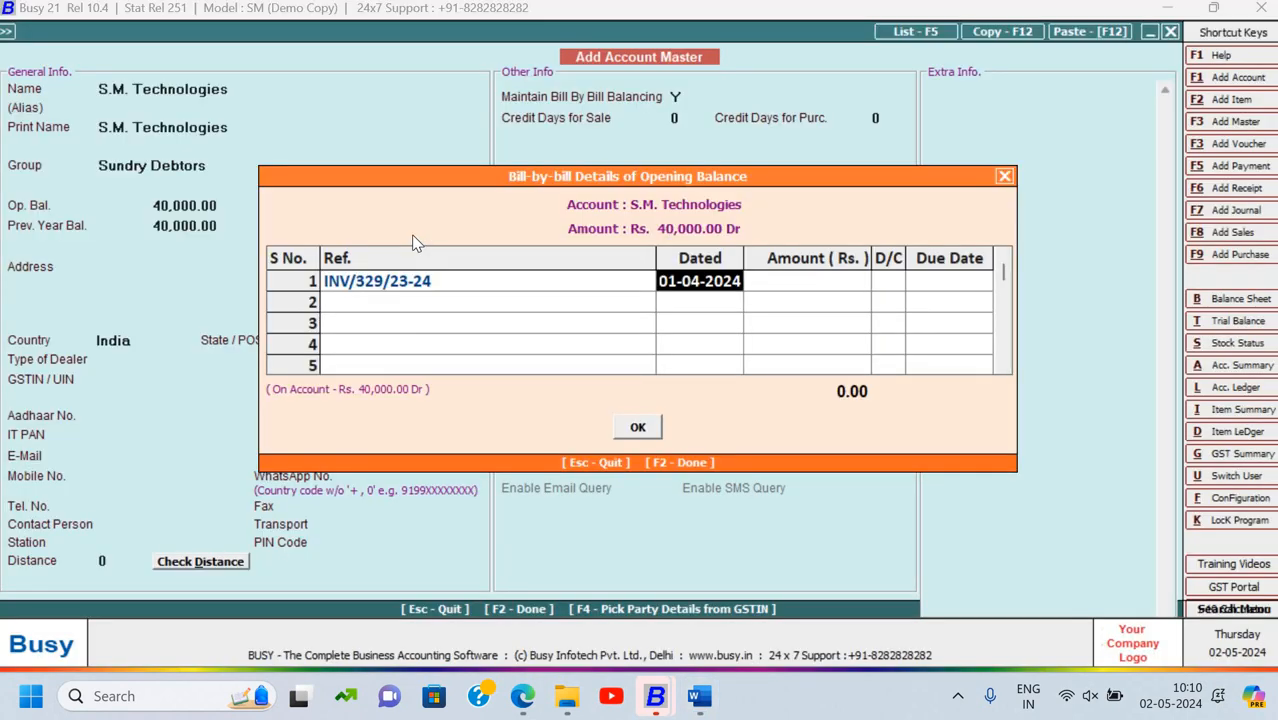
# Give bill INV/329/23-24 date 27-03-2024, amount 30,000.00 Dr and due date 03-04-2024
pyautogui.write('27-0')
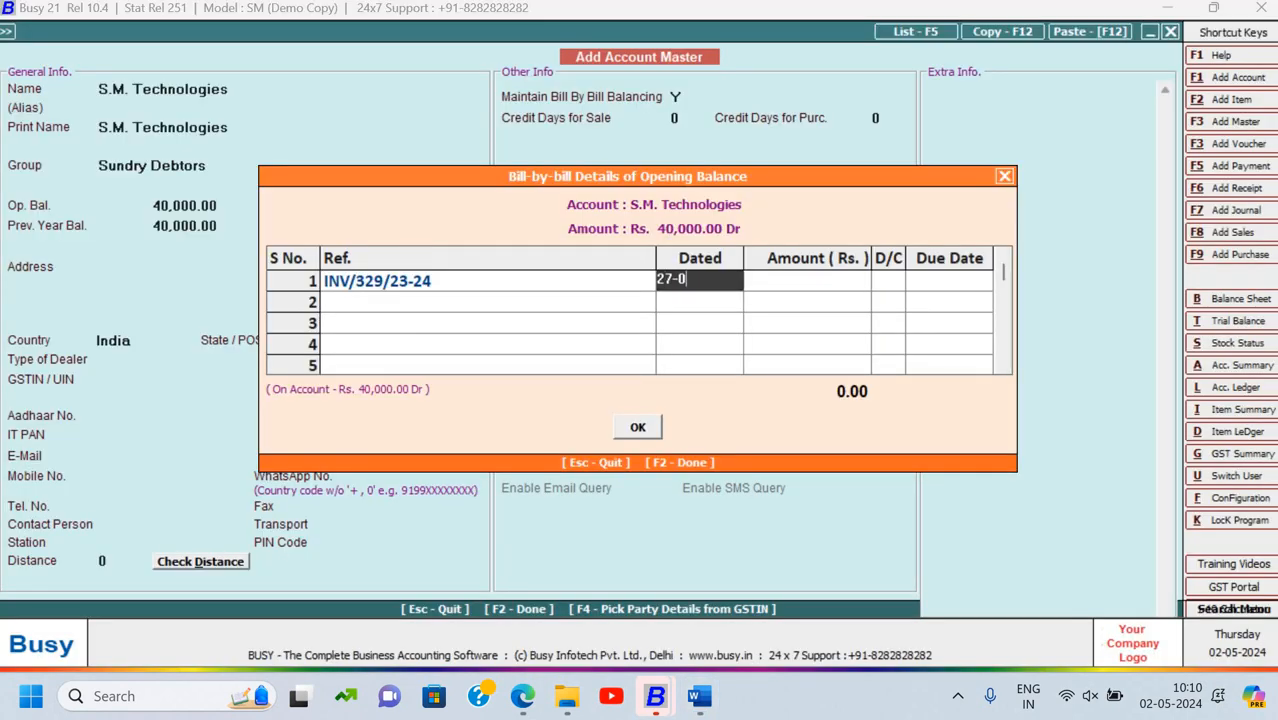
pyautogui.write('3-2024')
pyautogui.press('Return')
pyautogui.write('30000')
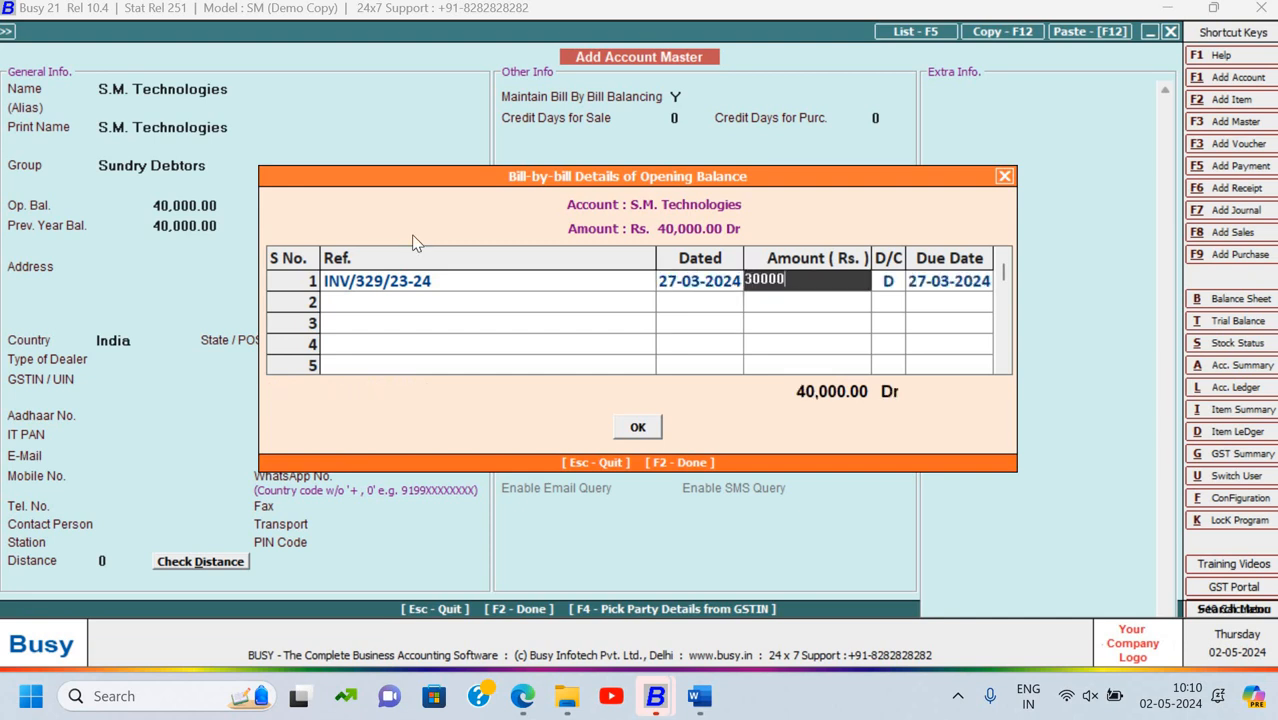
pyautogui.press('Return')
pyautogui.press('Return')
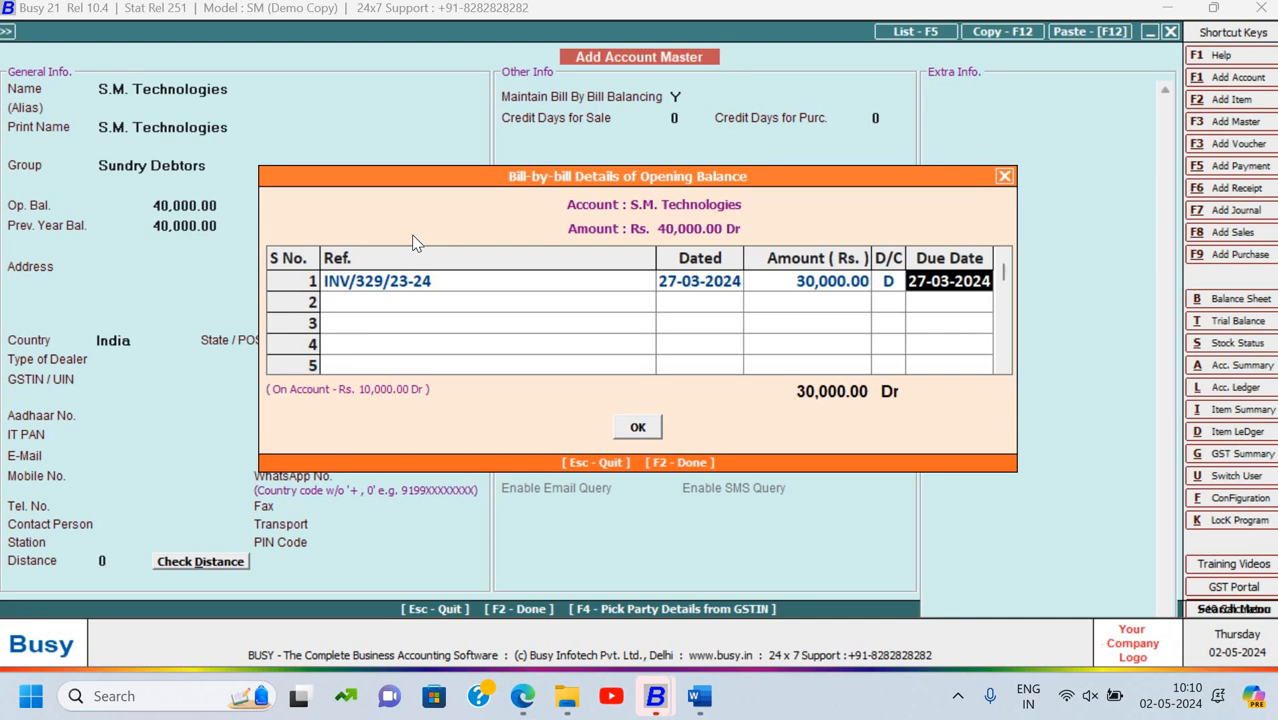
pyautogui.write('3')
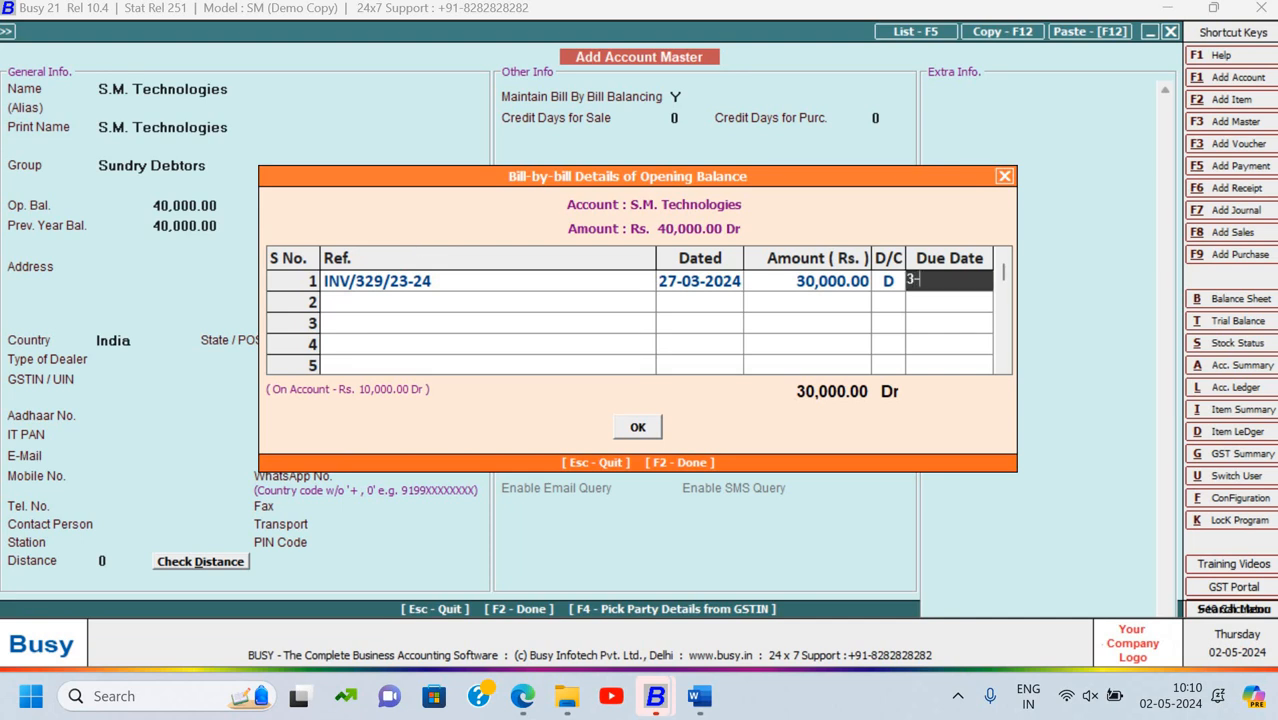
pyautogui.write('-4-0')
pyautogui.press('BackSpace')
pyautogui.write('2024')
pyautogui.press('Return')
# Copy reference INV/340/23-24 from the document into row 2's Ref field
pyautogui.hotkey('alt', 'Tab')
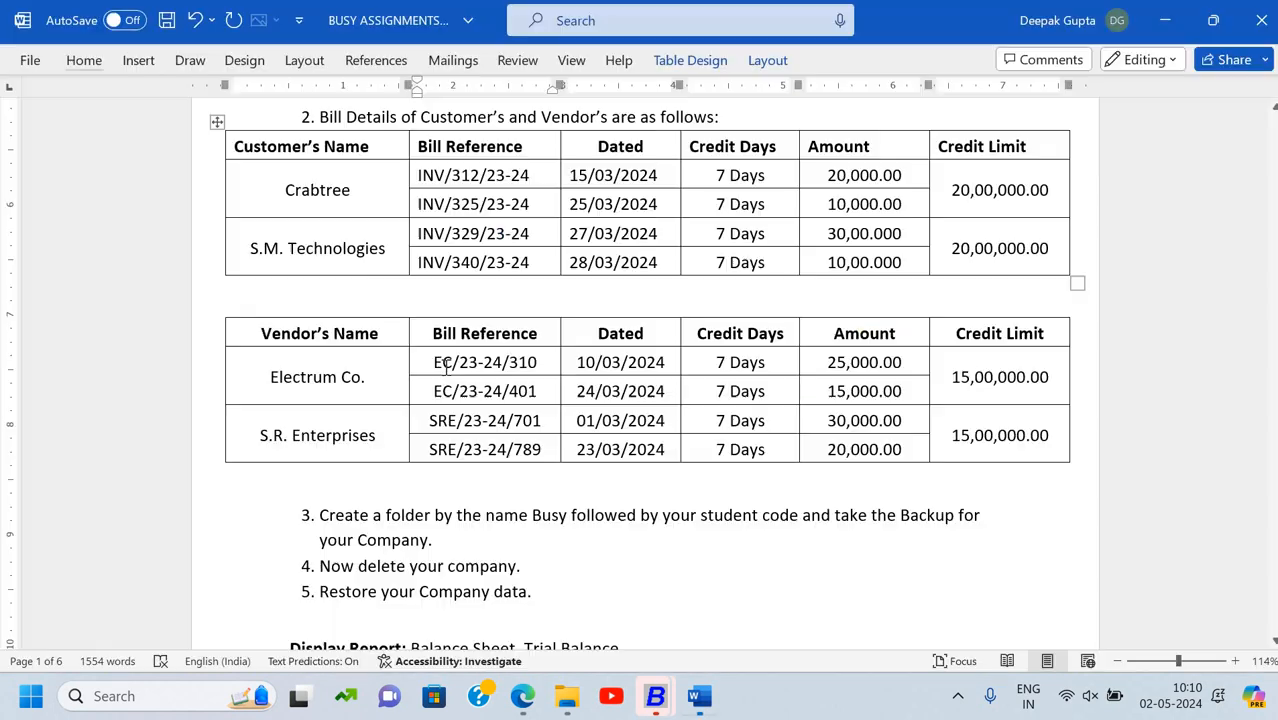
pyautogui.tripleClick(480, 278)
pyautogui.hotkey('ctrl', 'c')
pyautogui.hotkey('alt', 'Tab')
pyautogui.hotkey('ctrl', 'v')
pyautogui.press('Return')
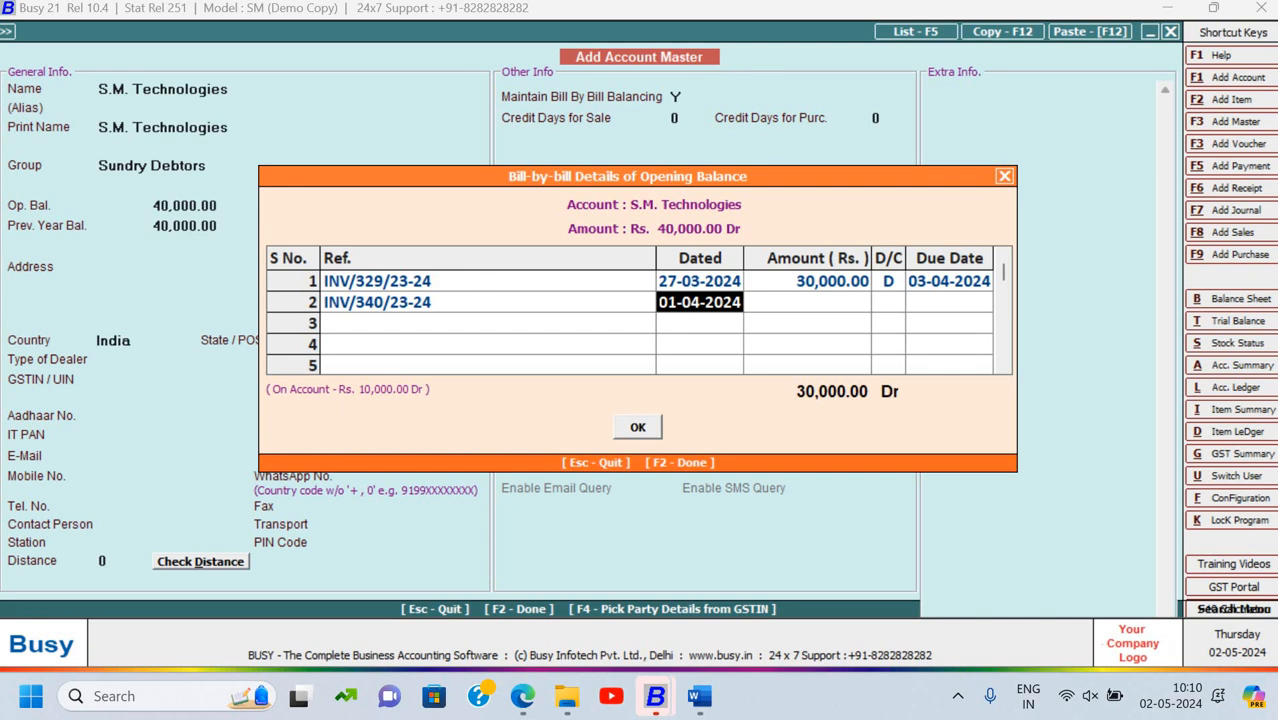
# Give bill INV/340/23-24 date 28-03-2024 and due date 04-04-2024, and accept the bill-by-bill details
pyautogui.write('28-0')
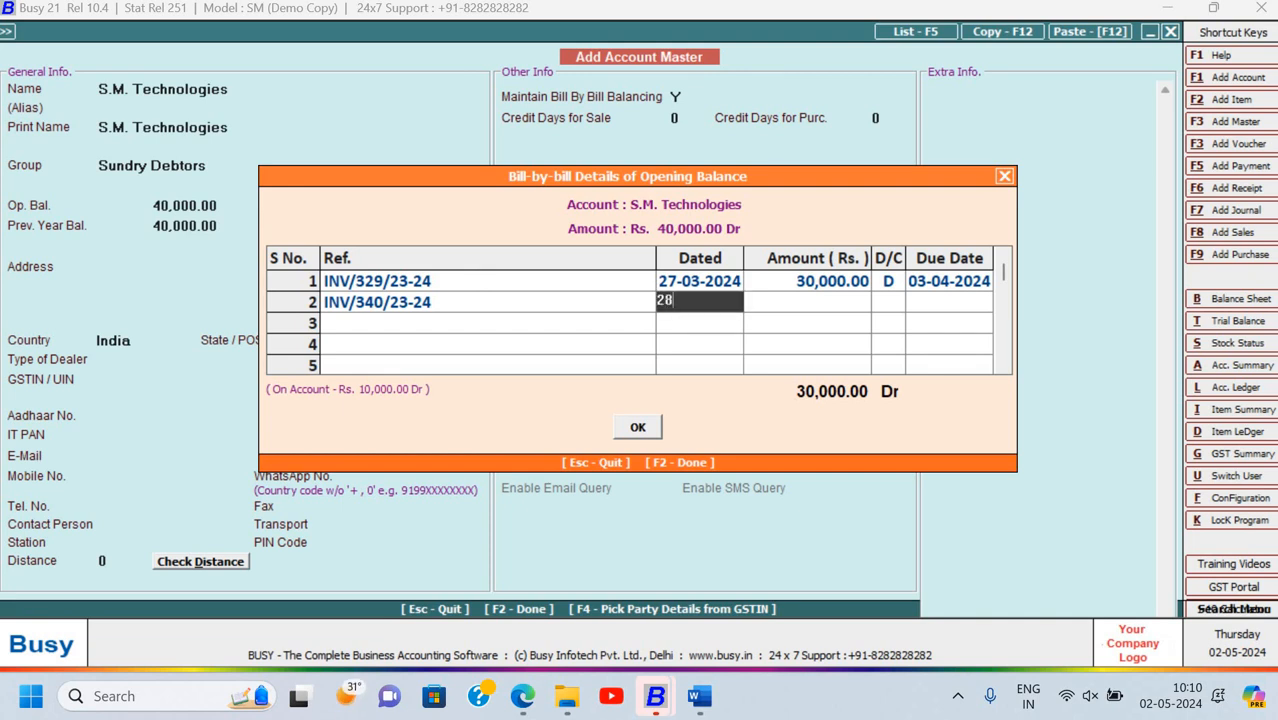
pyautogui.write('02')
pyautogui.press('BackSpace')
pyautogui.press('BackSpace')
pyautogui.write('-2024')
pyautogui.press('Return')
pyautogui.press('Return')
pyautogui.press('Return')
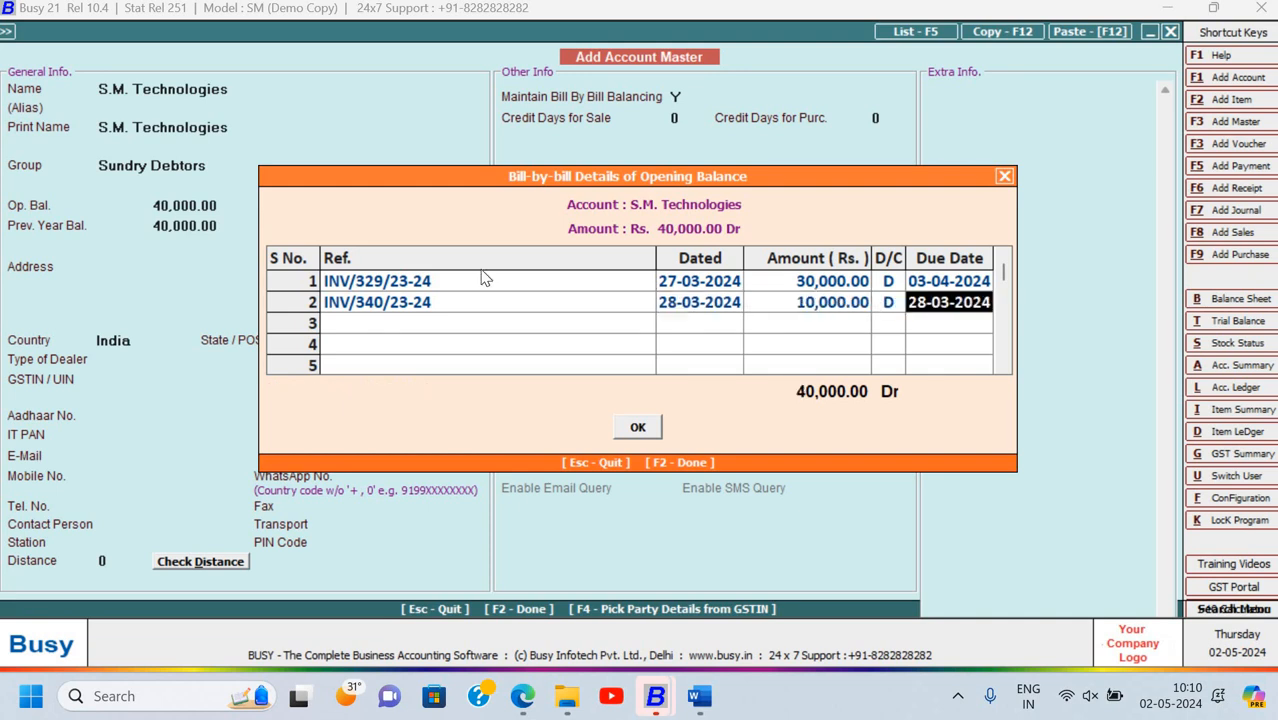
pyautogui.write('4-')
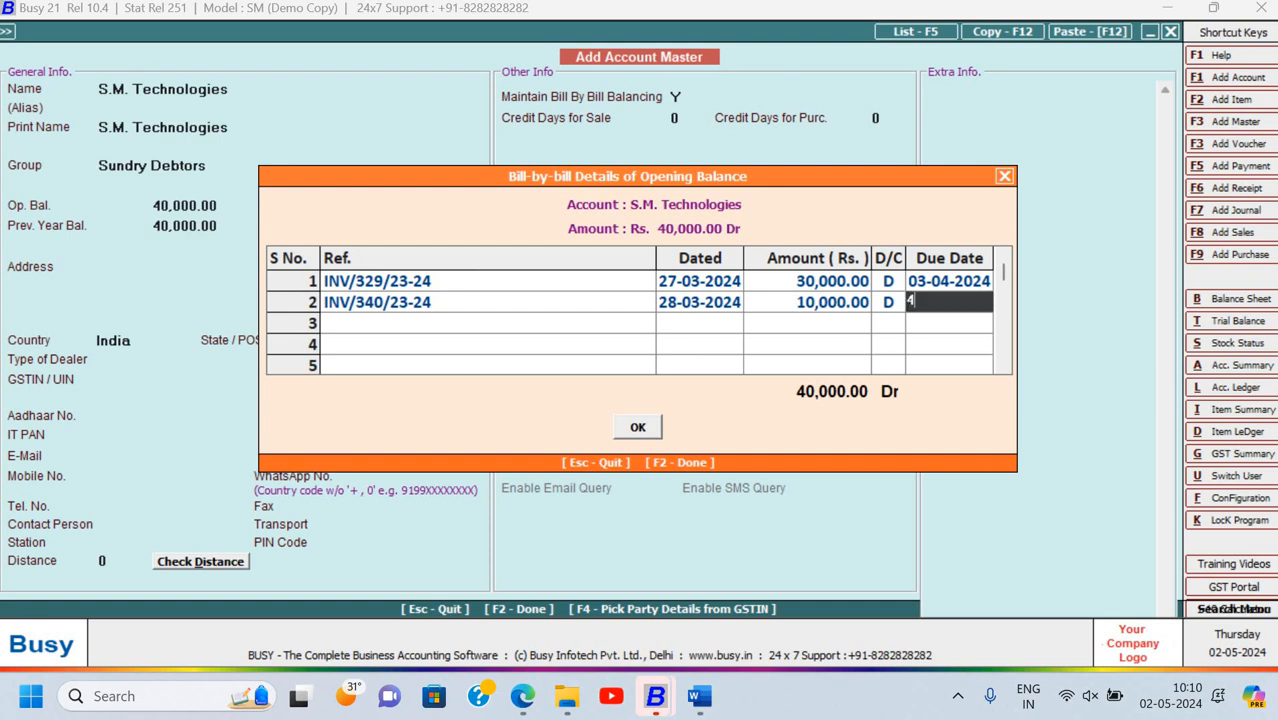
pyautogui.write('04-2024')
pyautogui.press('Return')
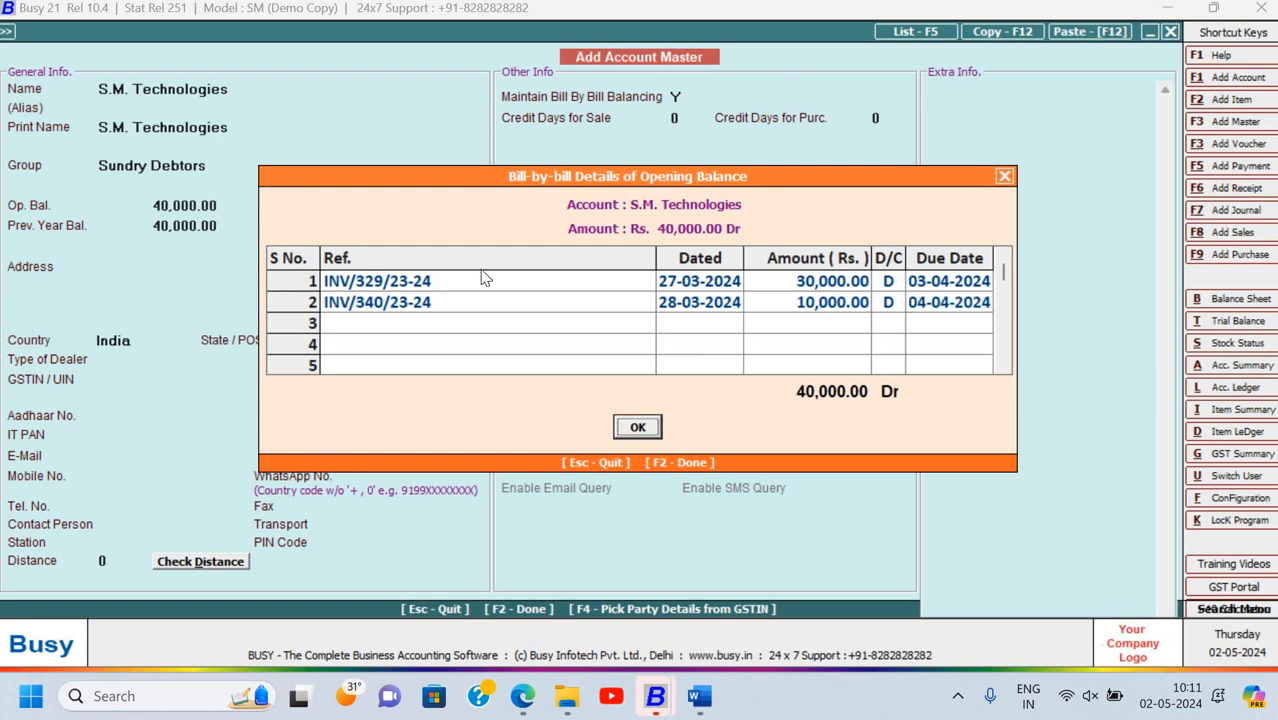
pyautogui.press('Return')
pyautogui.press('Return')
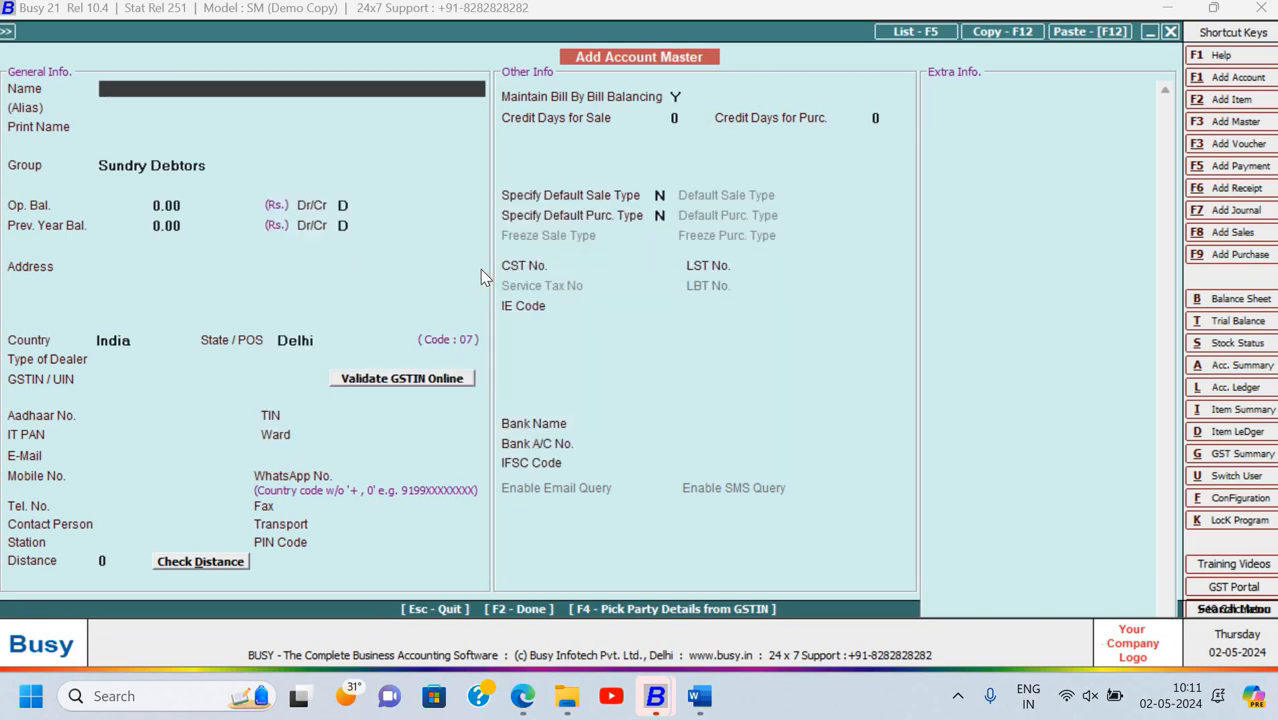
# Save the S.M. Technologies account and quit the new account form
pyautogui.hotkey('alt', 'Tab')
pyautogui.scroll(8, 787, 243)
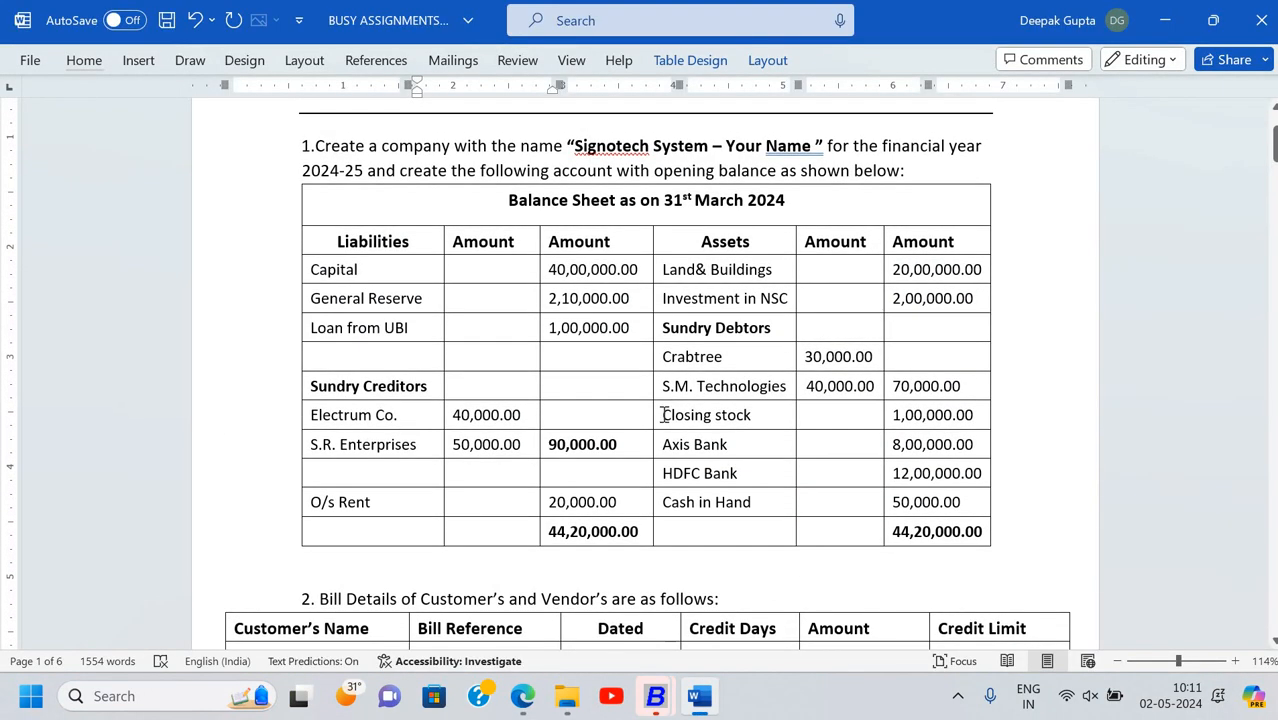
pyautogui.hotkey('alt', 'Tab')
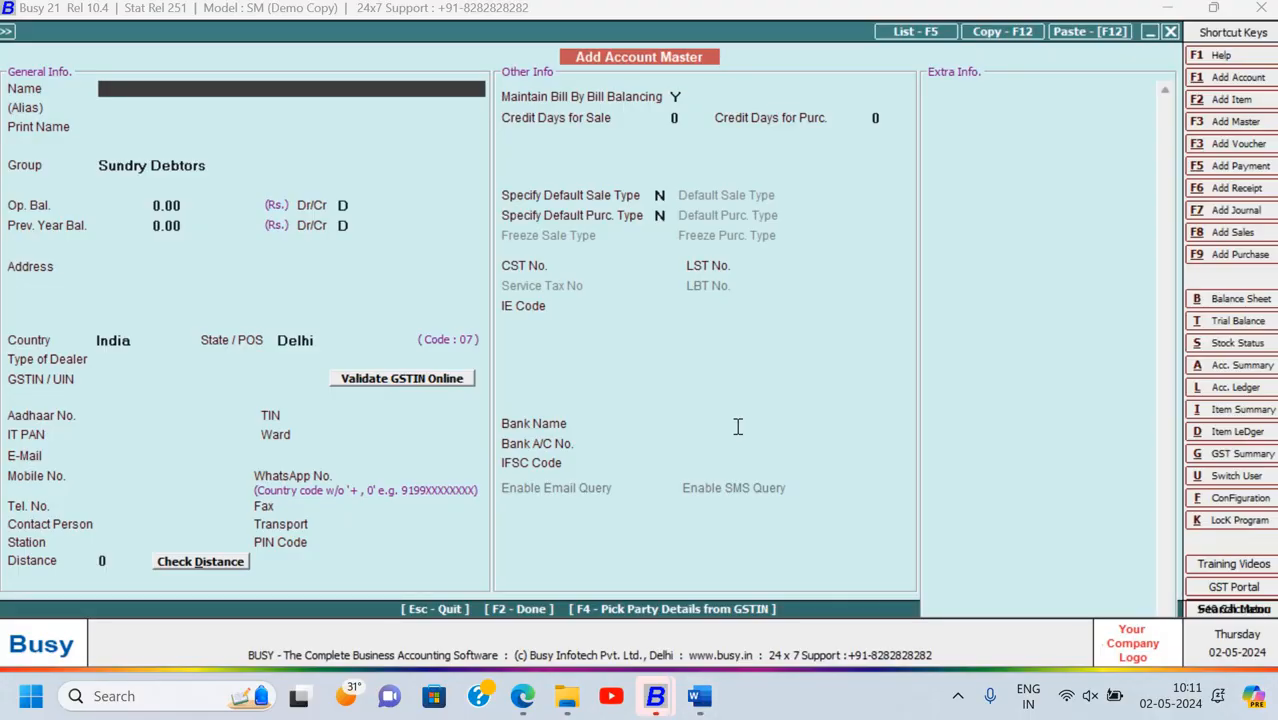
pyautogui.press('Escape')
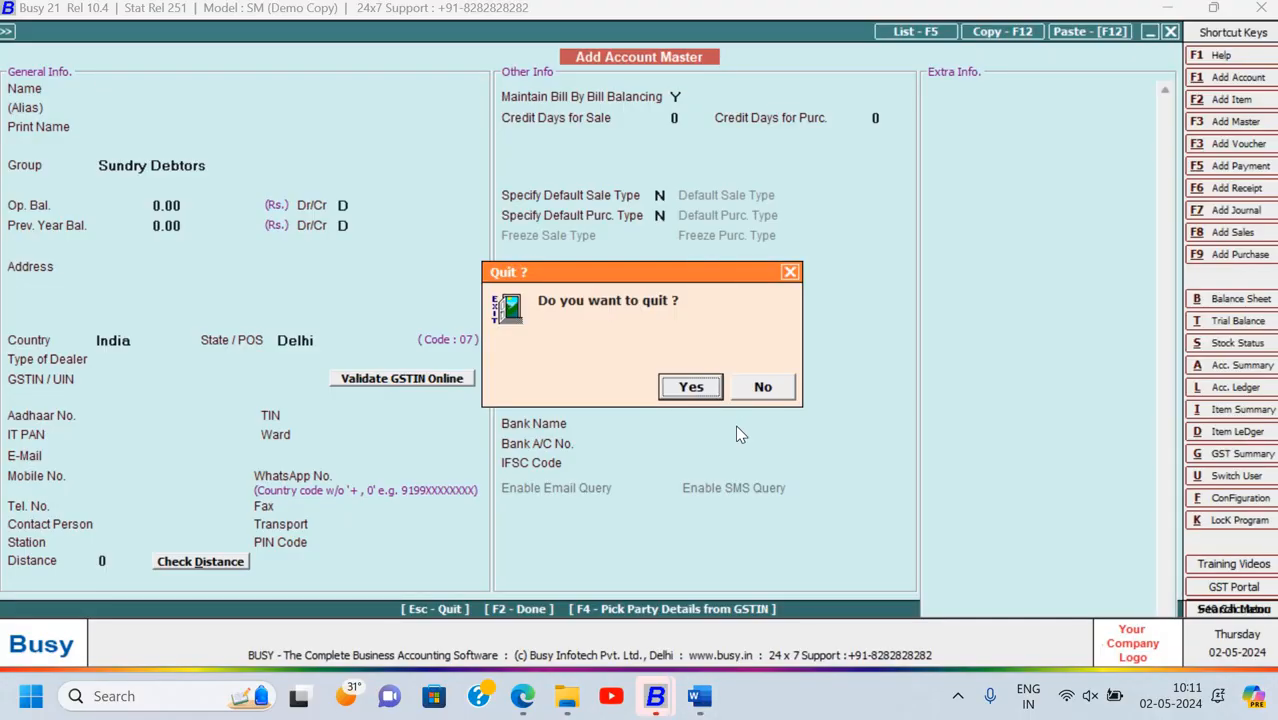
pyautogui.press('Return')
# Open the Stock account for modification from the account list
pyautogui.press('Down')
pyautogui.press('Return')
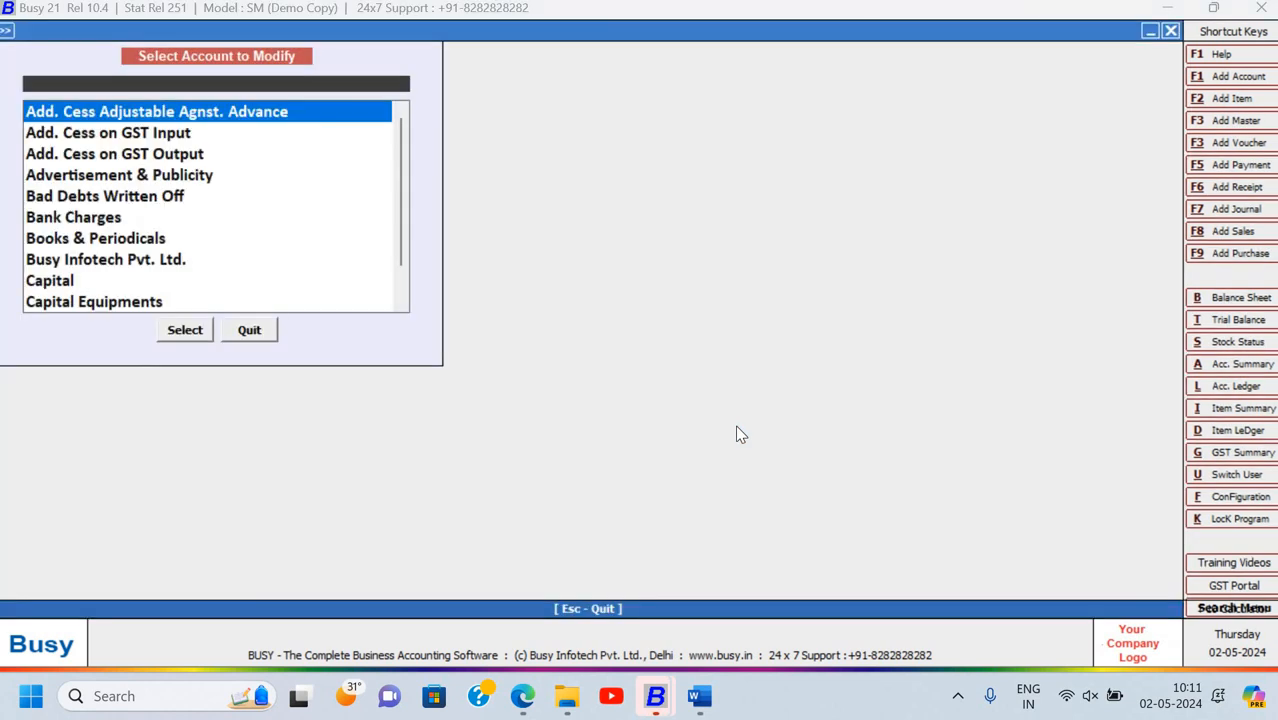
pyautogui.write('o')
pyautogui.press('Escape')
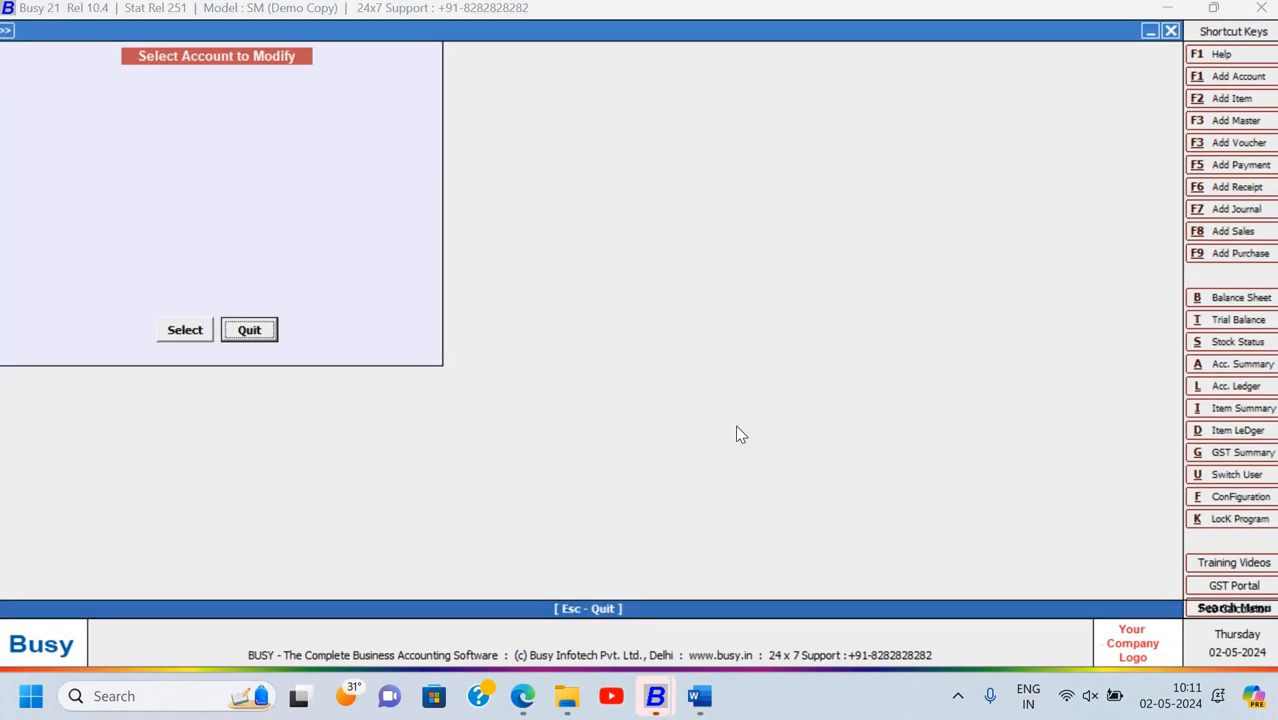
pyautogui.press('Return')
pyautogui.press('Return')
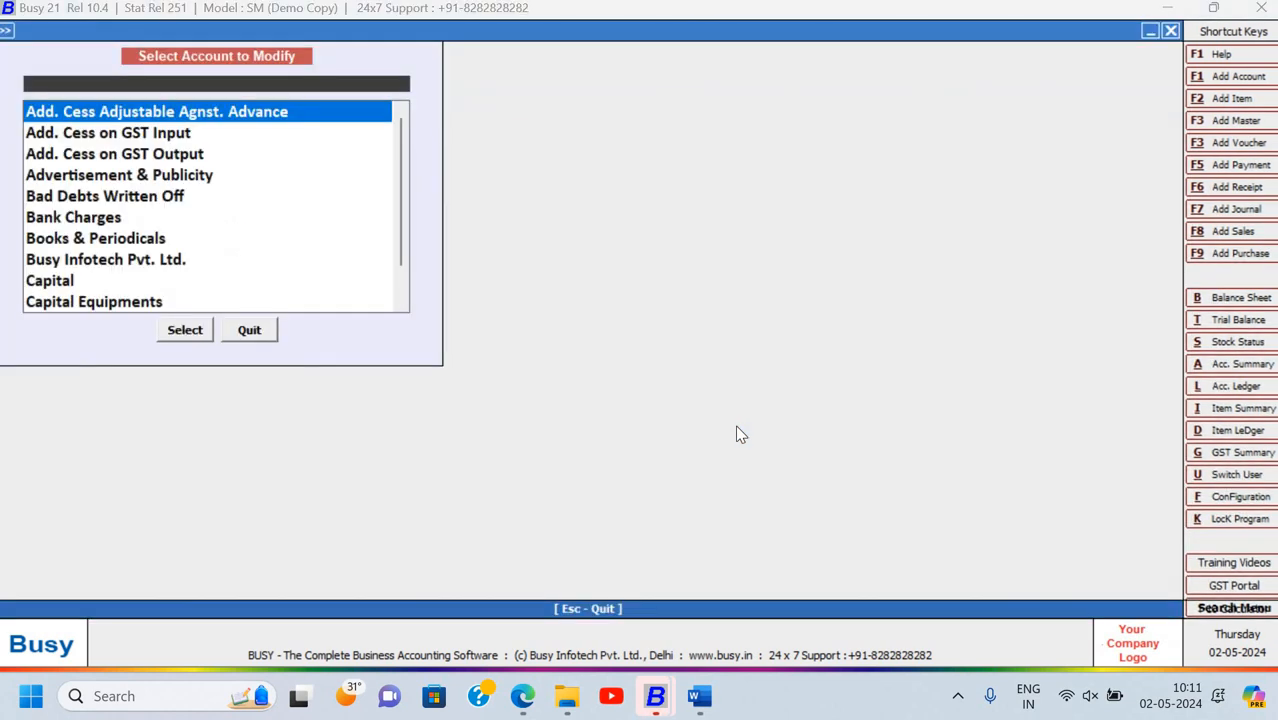
pyautogui.write('Stock')
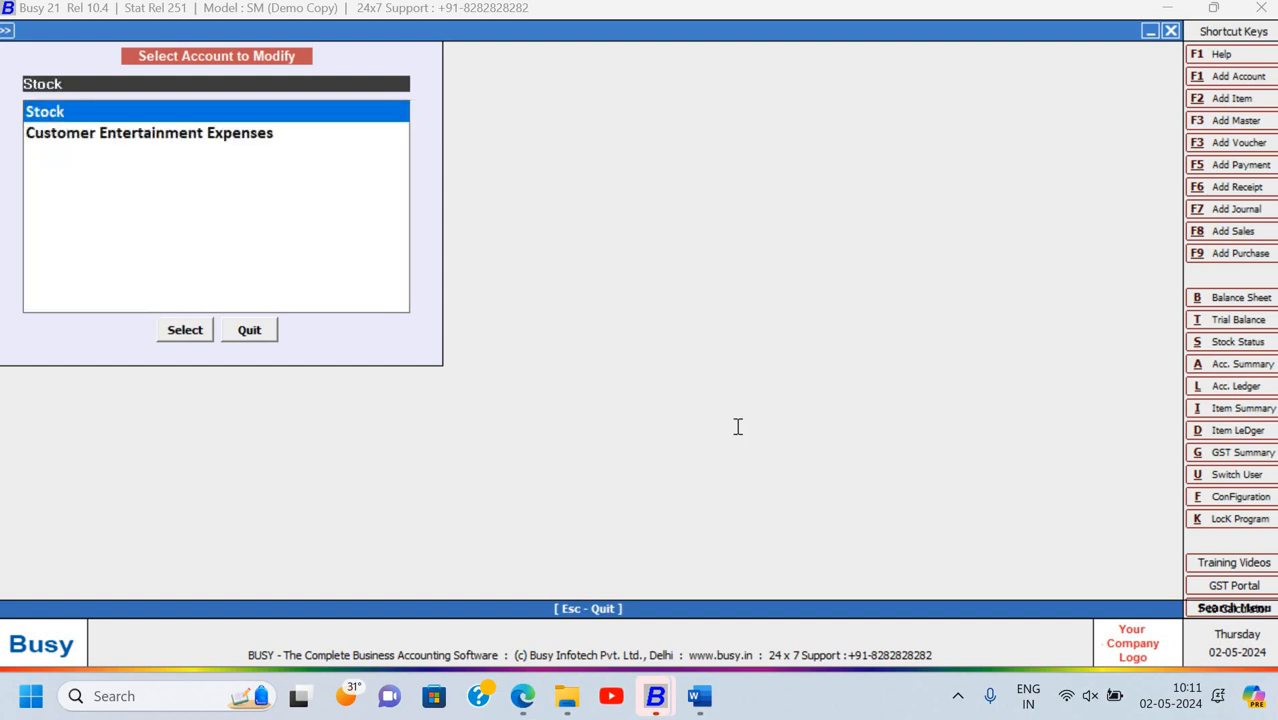
pyautogui.press('Return')
pyautogui.press('Return')
pyautogui.press('Return')
pyautogui.press('Return')
pyautogui.press('Return')
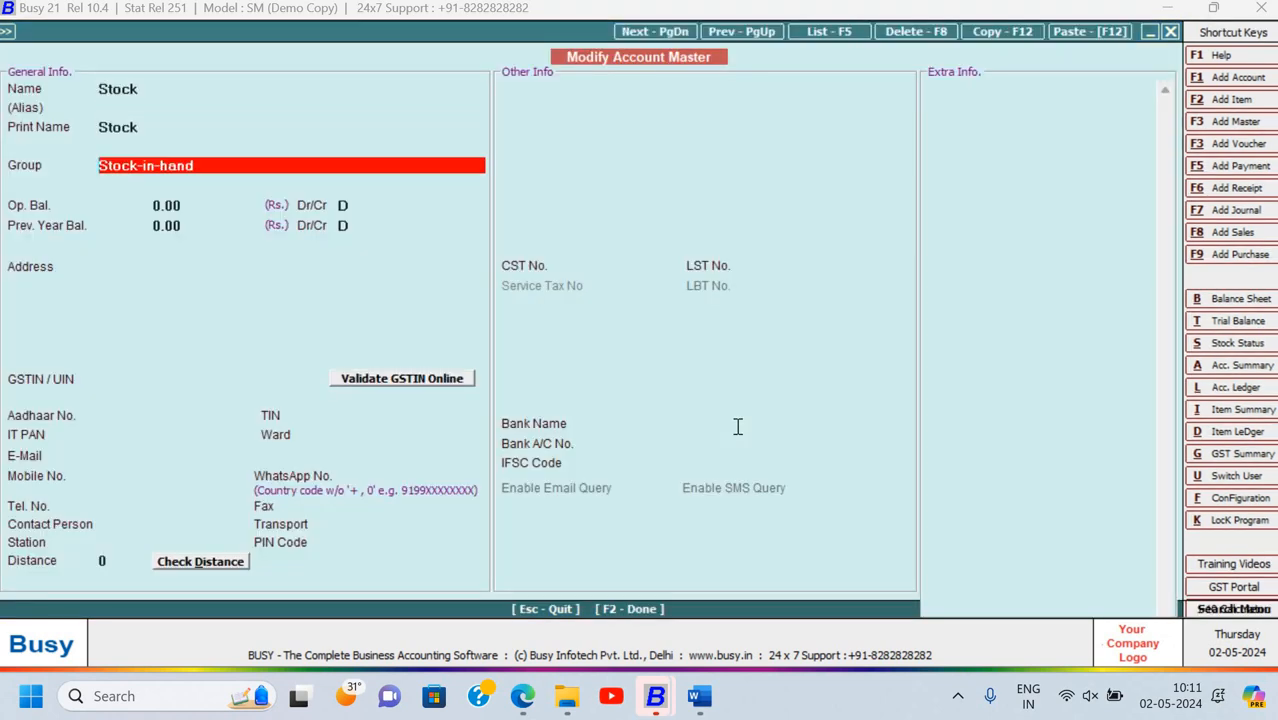
# Give the Stock account a 1,00,000.00 Dr opening balance and save it
pyautogui.hotkey('alt', 'Tab')
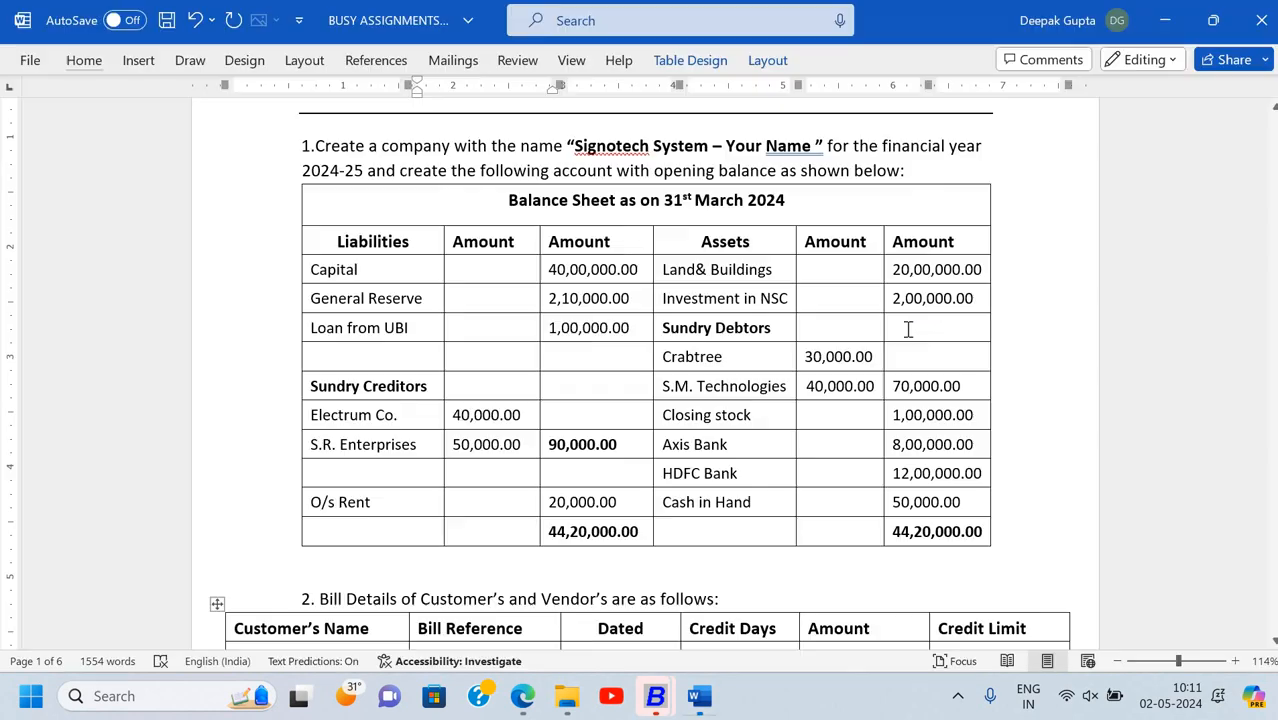
pyautogui.hotkey('alt', 'Tab')
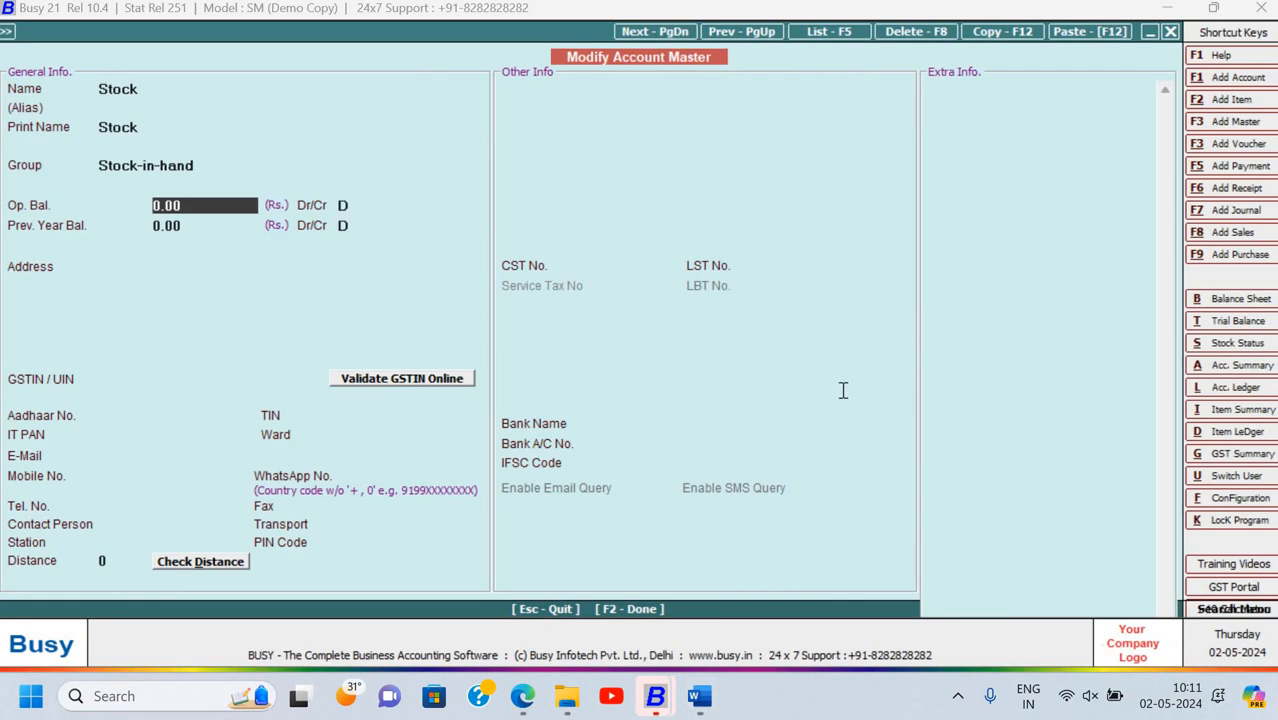
pyautogui.hotkey('alt', 'Tab')
pyautogui.hotkey('alt', 'Tab')
pyautogui.write('100000')
pyautogui.press('Return')
pyautogui.press('Return')
pyautogui.press('Return')
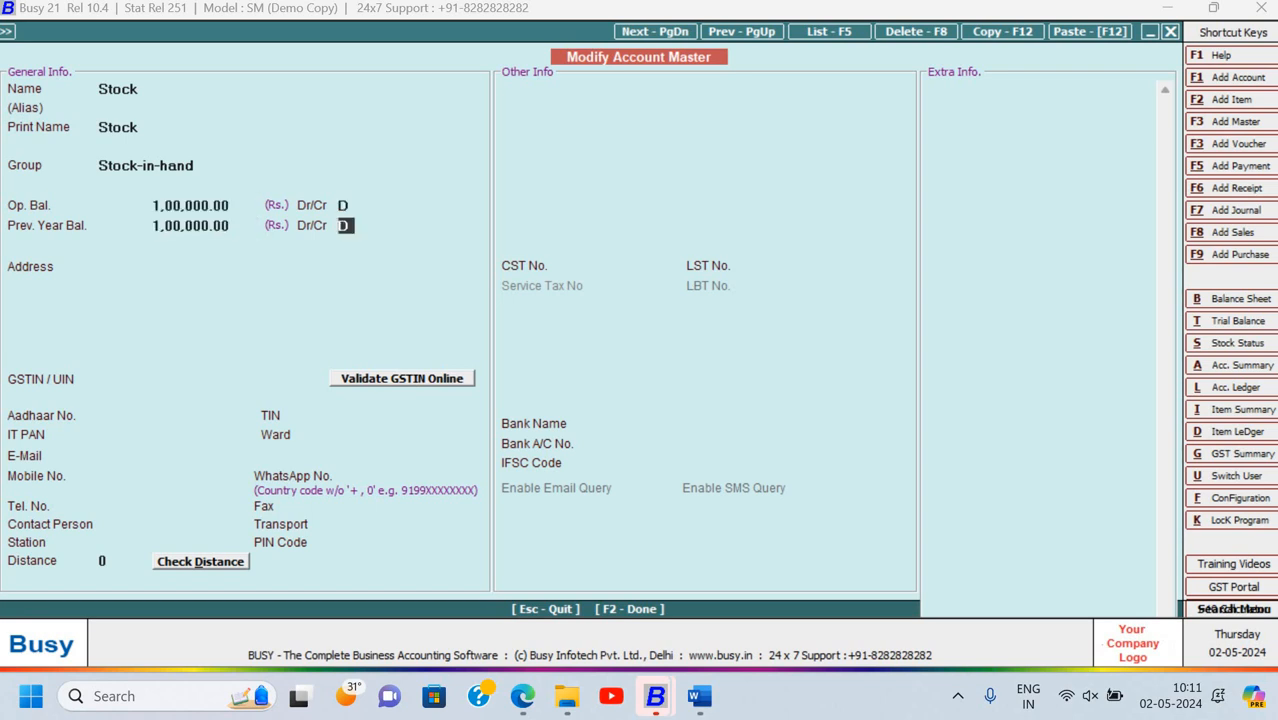
pyautogui.press('Return')
pyautogui.press('F2')
pyautogui.press('Return')
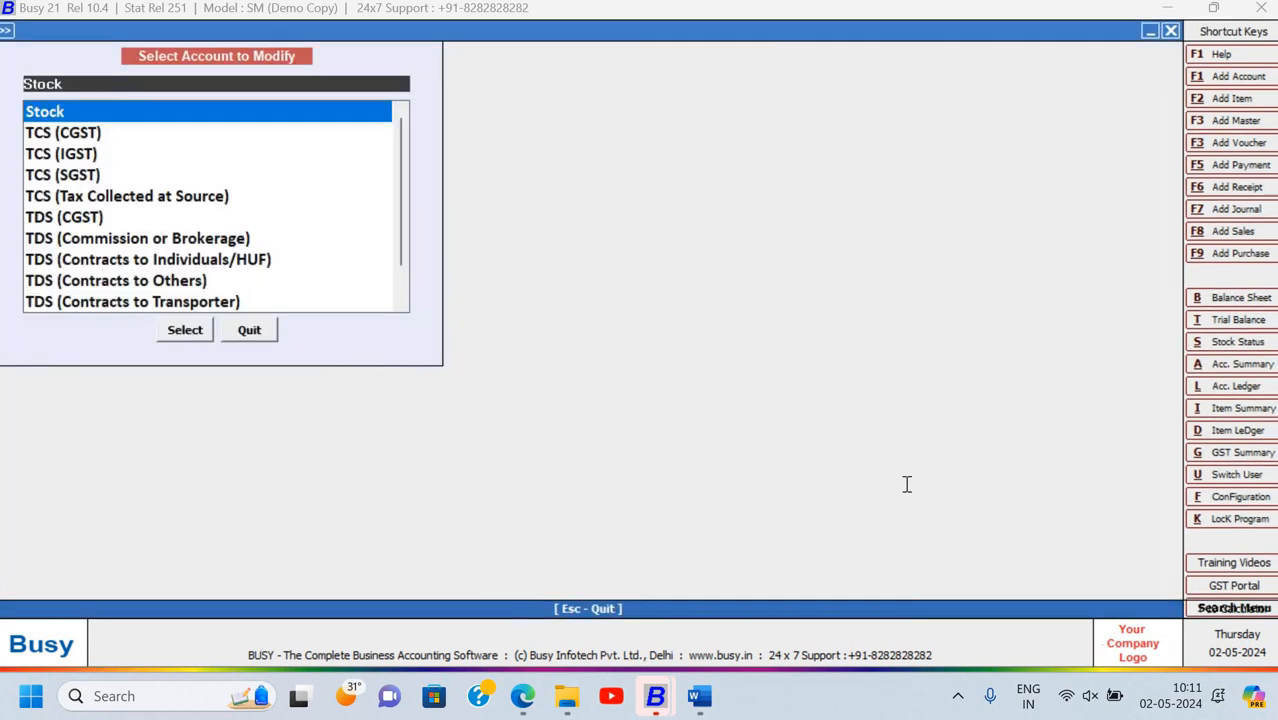
pyautogui.hotkey('alt', 'Tab')
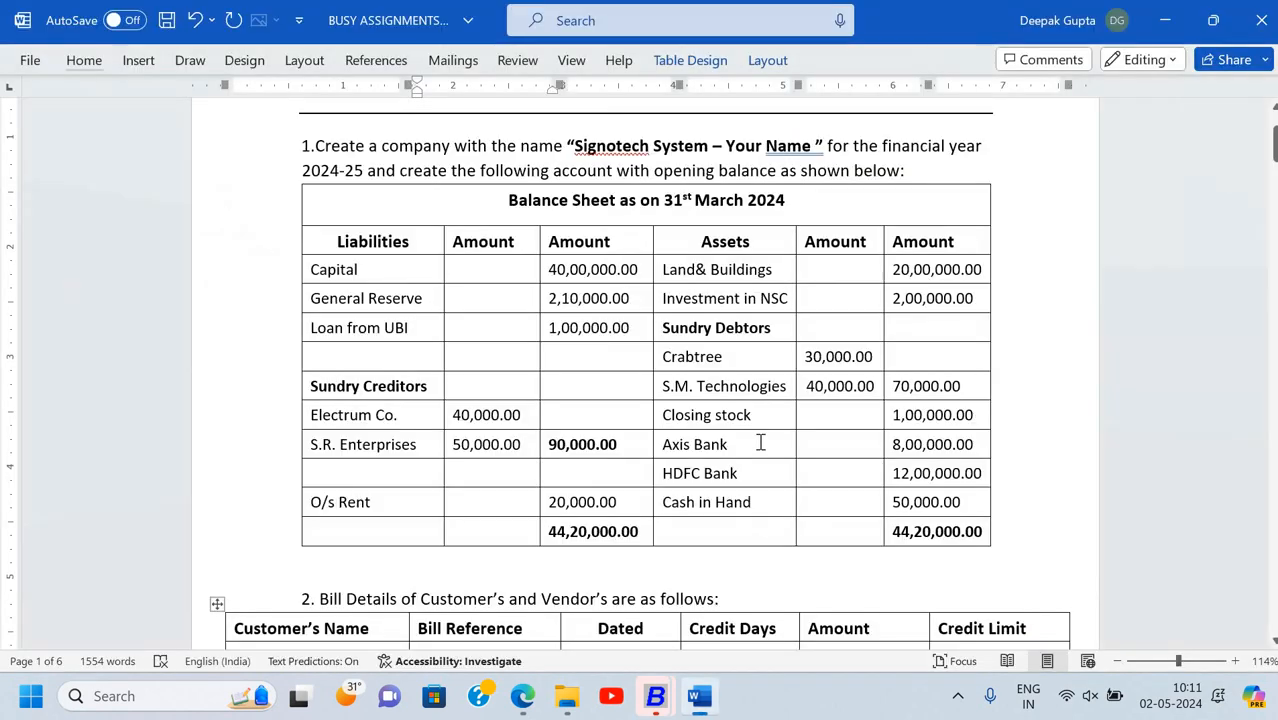
# Copy 'Axis Bank' from the assignment table and close the account modify list
pyautogui.click(655, 448)
pyautogui.hotkey('ctrl', 'c')
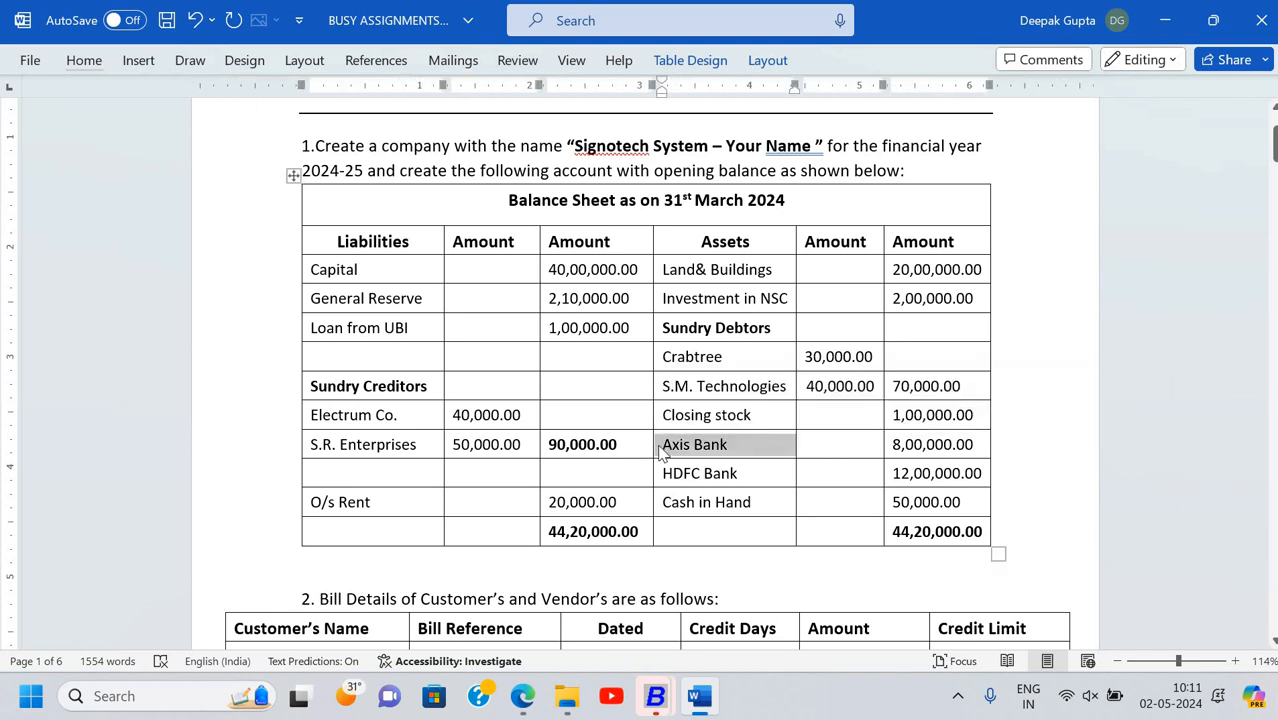
pyautogui.hotkey('alt', 'Tab')
pyautogui.press('Escape')
pyautogui.press('Escape')
pyautogui.press('Return')
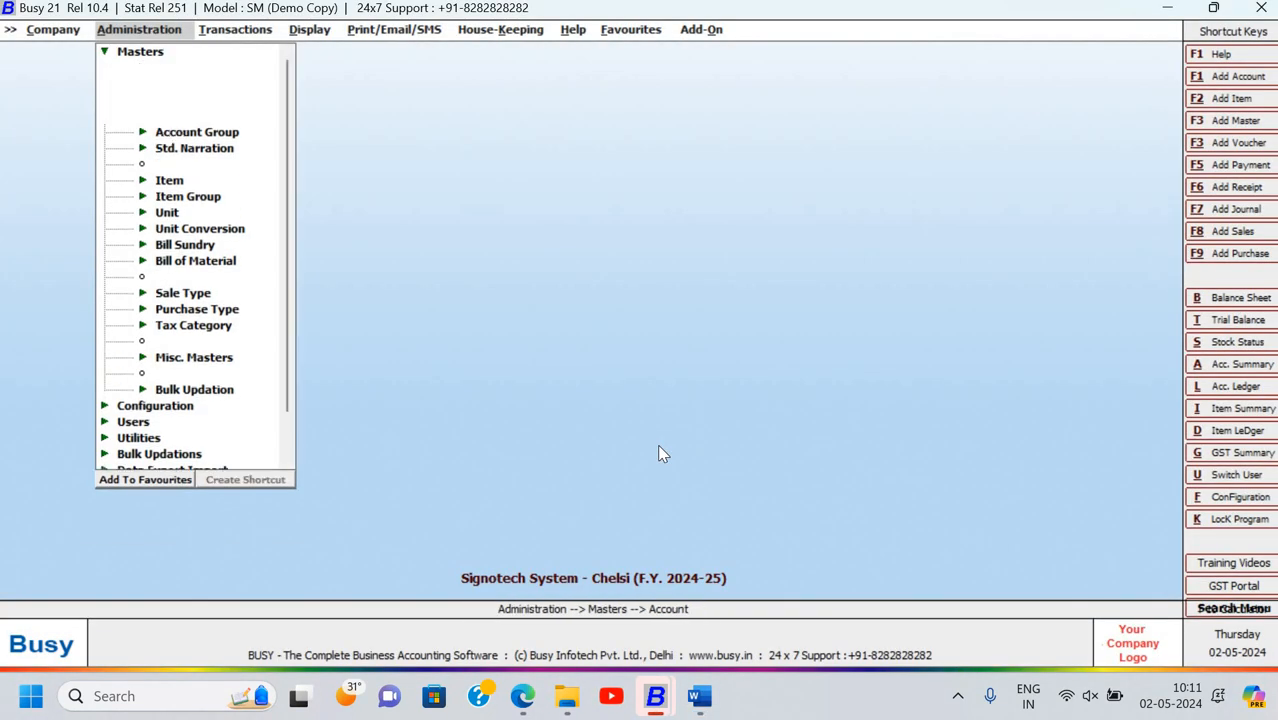
# Add an Axis Bank account under Bank Accounts with an 8,00,000.00 opening balance and save it
pyautogui.press('Down')
pyautogui.press('Return')
pyautogui.press('Return')
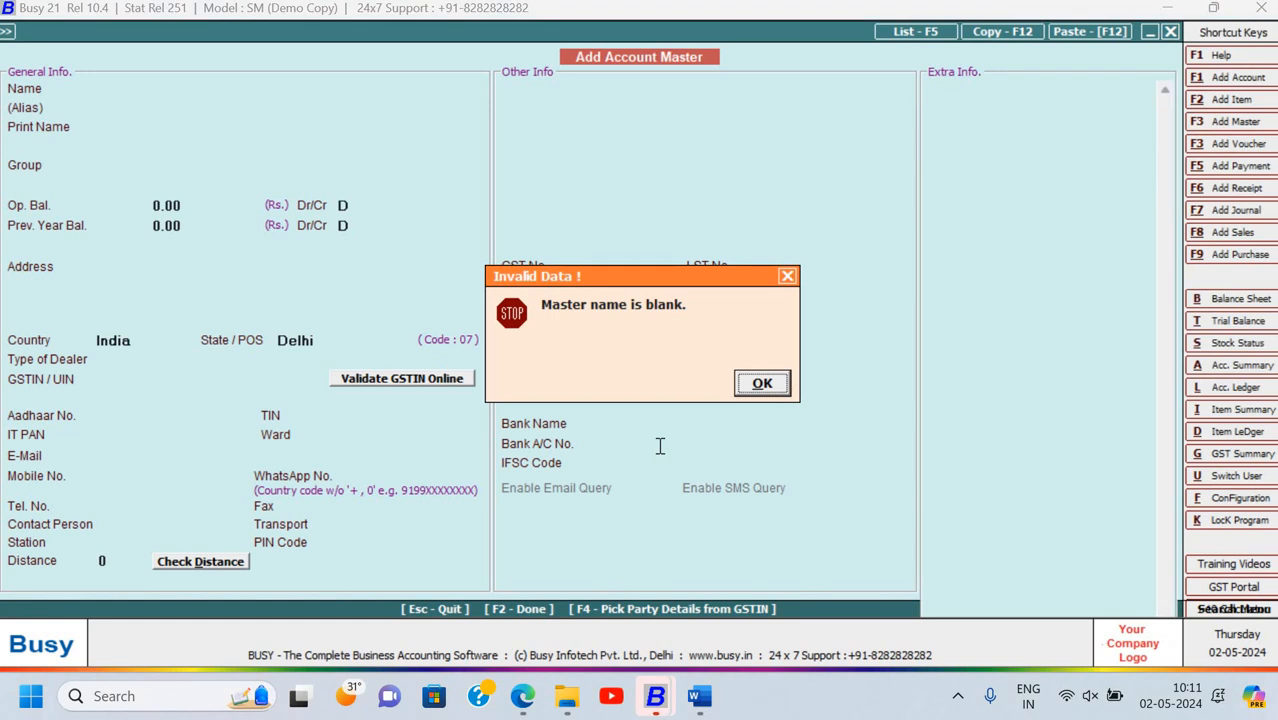
pyautogui.press('Return')
pyautogui.hotkey('ctrl', 'v')
pyautogui.press('Return')
pyautogui.press('Return')
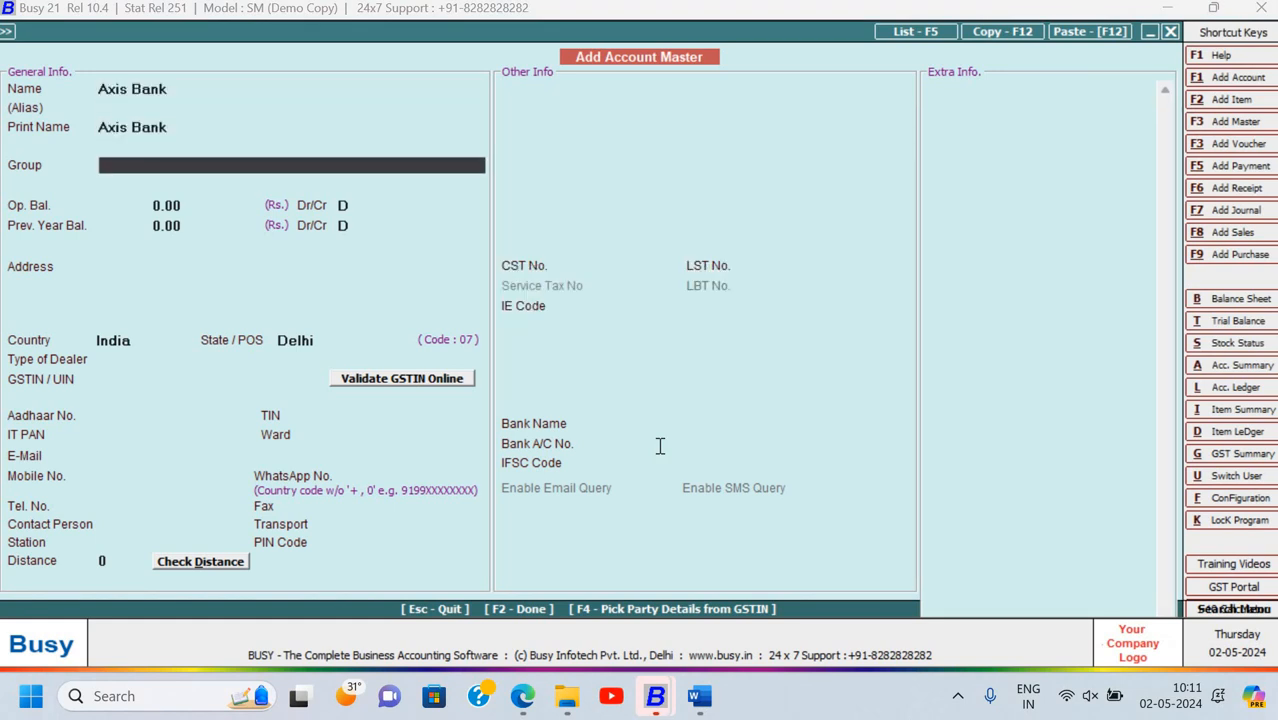
pyautogui.write('bank')
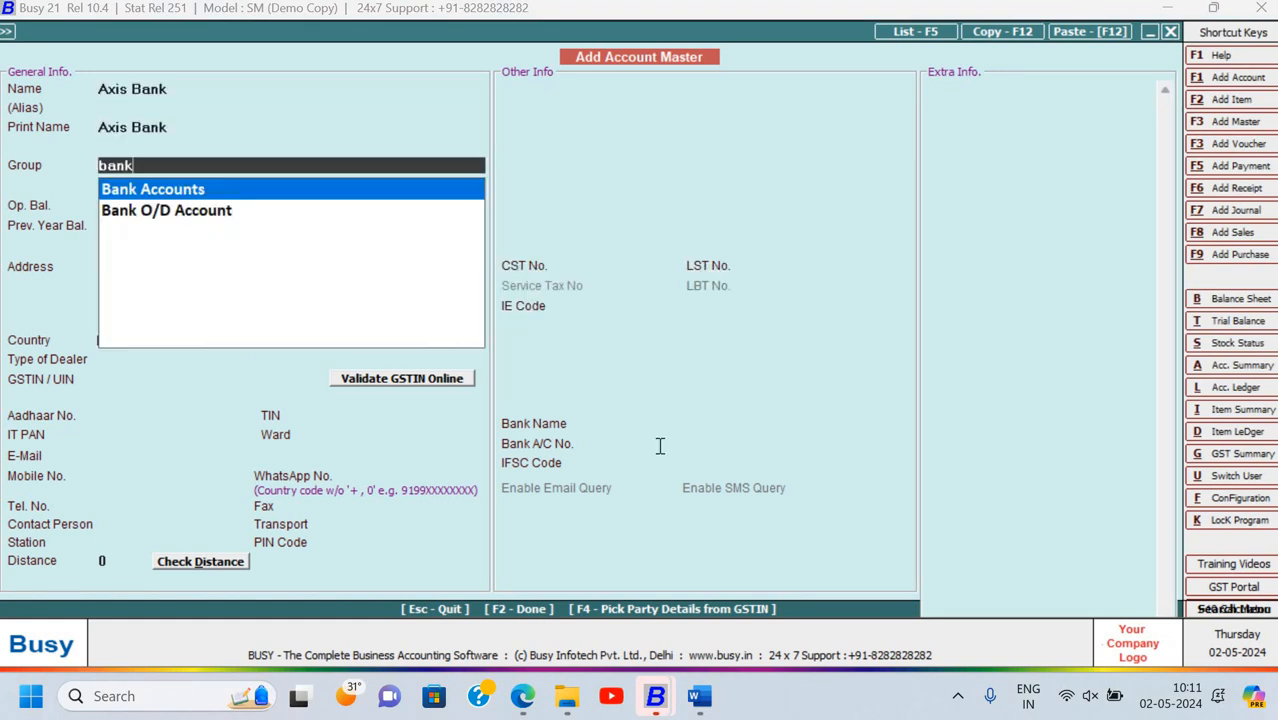
pyautogui.press('Return')
pyautogui.press('Return')
pyautogui.press('Up')
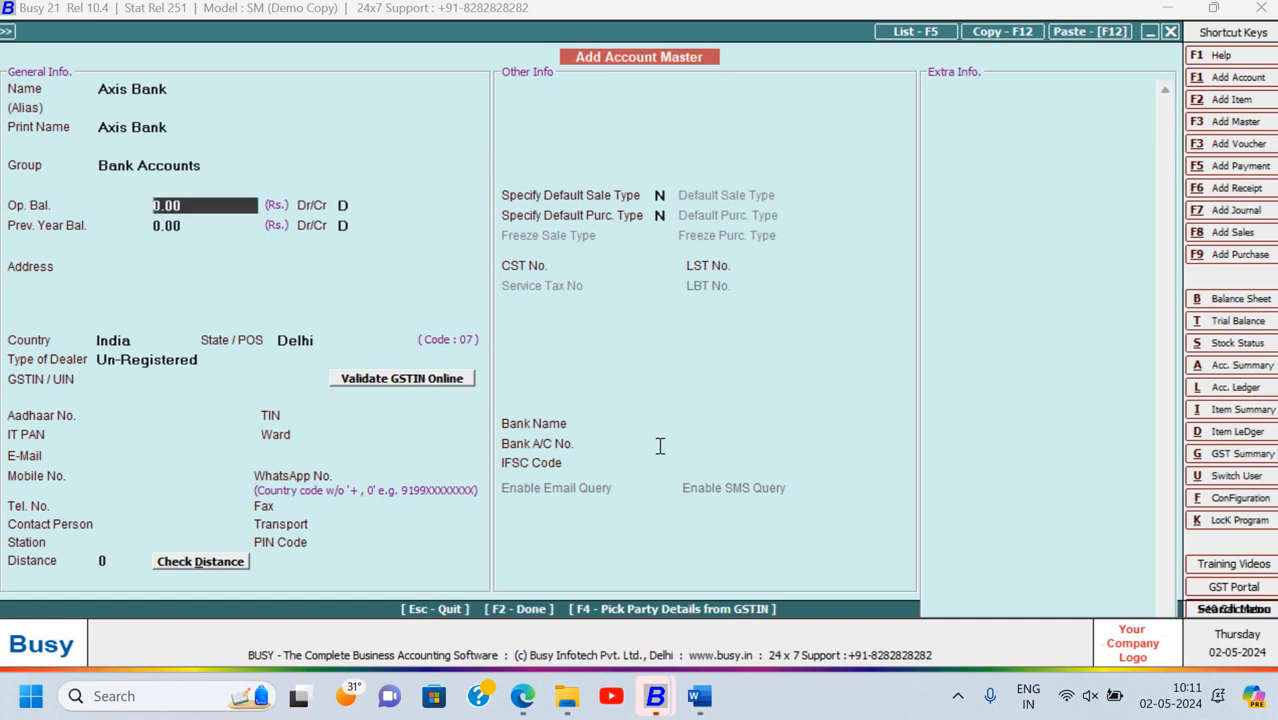
pyautogui.write('8,00,000')
pyautogui.press('Return')
pyautogui.press('Return')
pyautogui.press('Return')
pyautogui.press('Return')
pyautogui.press('Return')
pyautogui.press('Return')
pyautogui.press('Return')
pyautogui.press('Return')
pyautogui.press('Return')
pyautogui.press('Return')
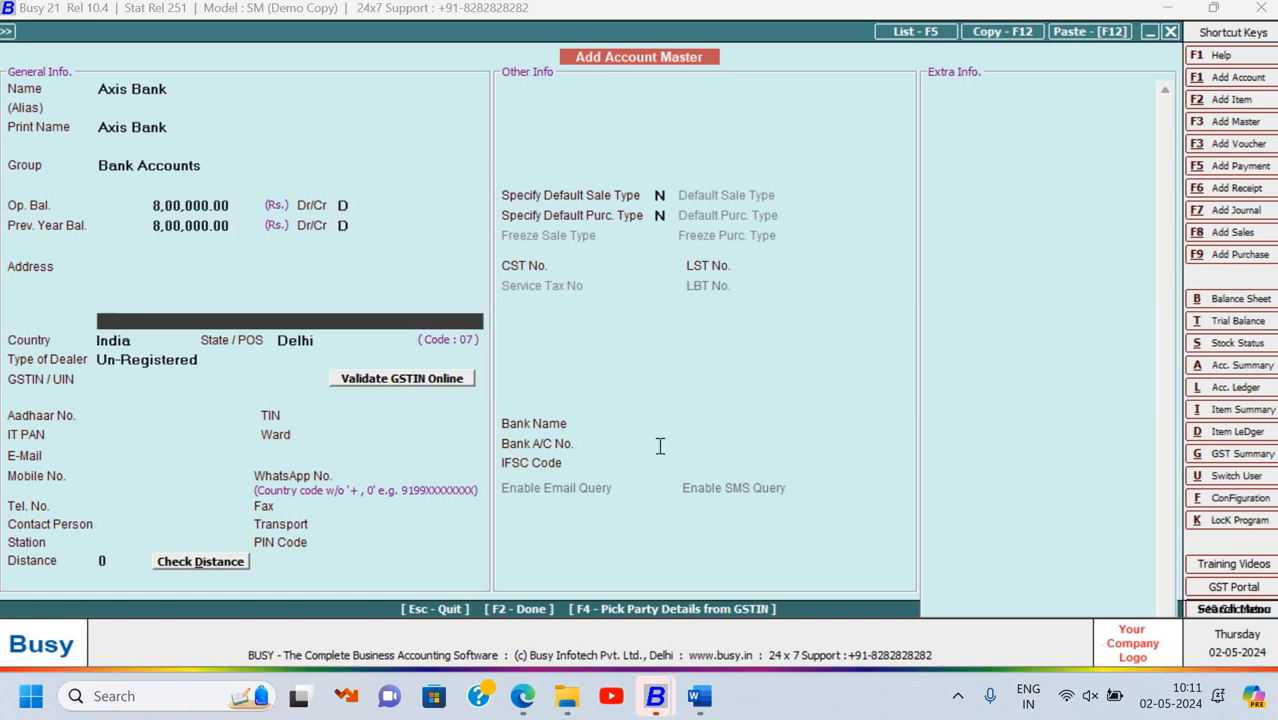
pyautogui.press('Return')
pyautogui.press('Return')
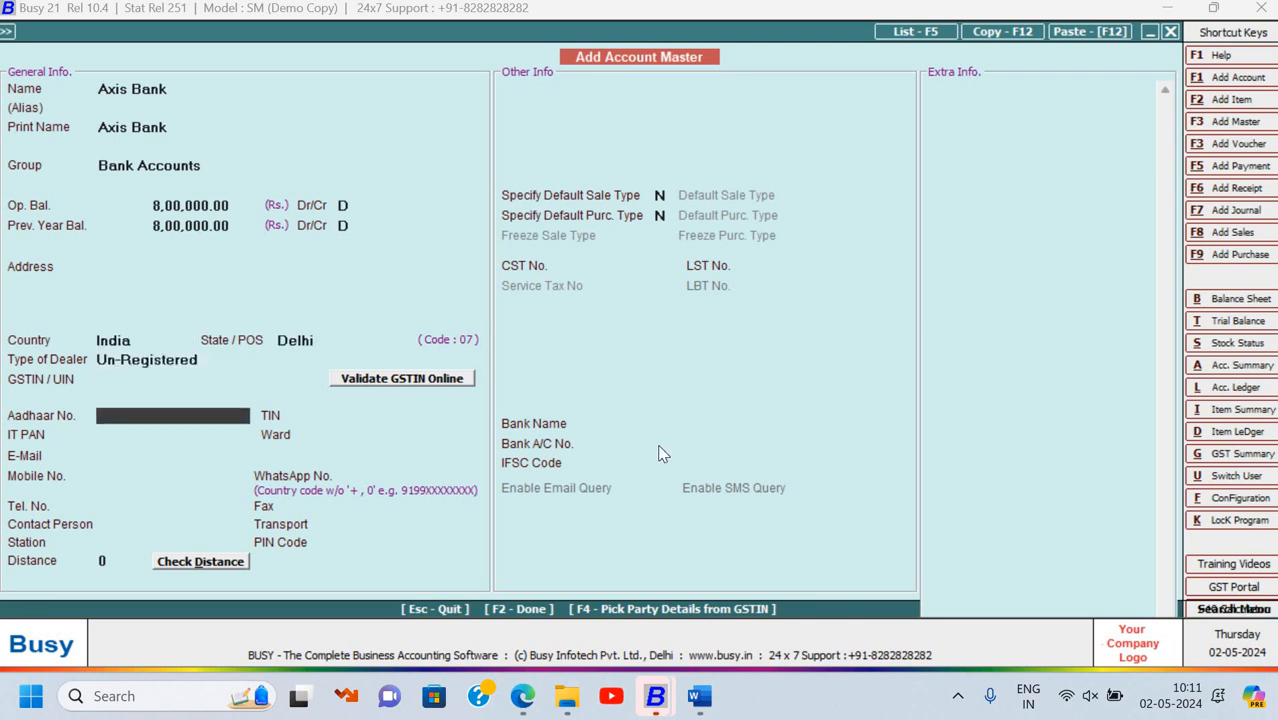
pyautogui.press('F2')
pyautogui.press('Return')
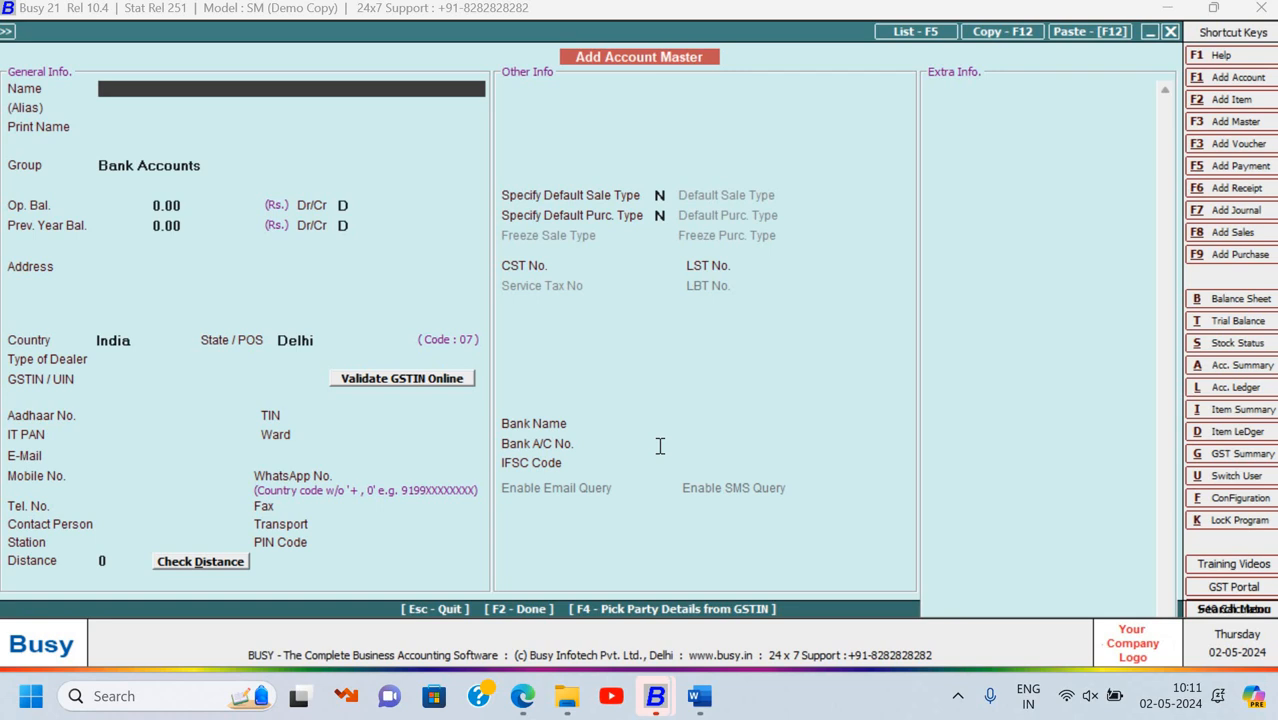
# Add an HDFC Bank account with a 12,00,000.00 opening balance and save it
pyautogui.write('HDFC bank')
pyautogui.press('Return')
pyautogui.press('Return')
pyautogui.press('Return')
pyautogui.press('Return')
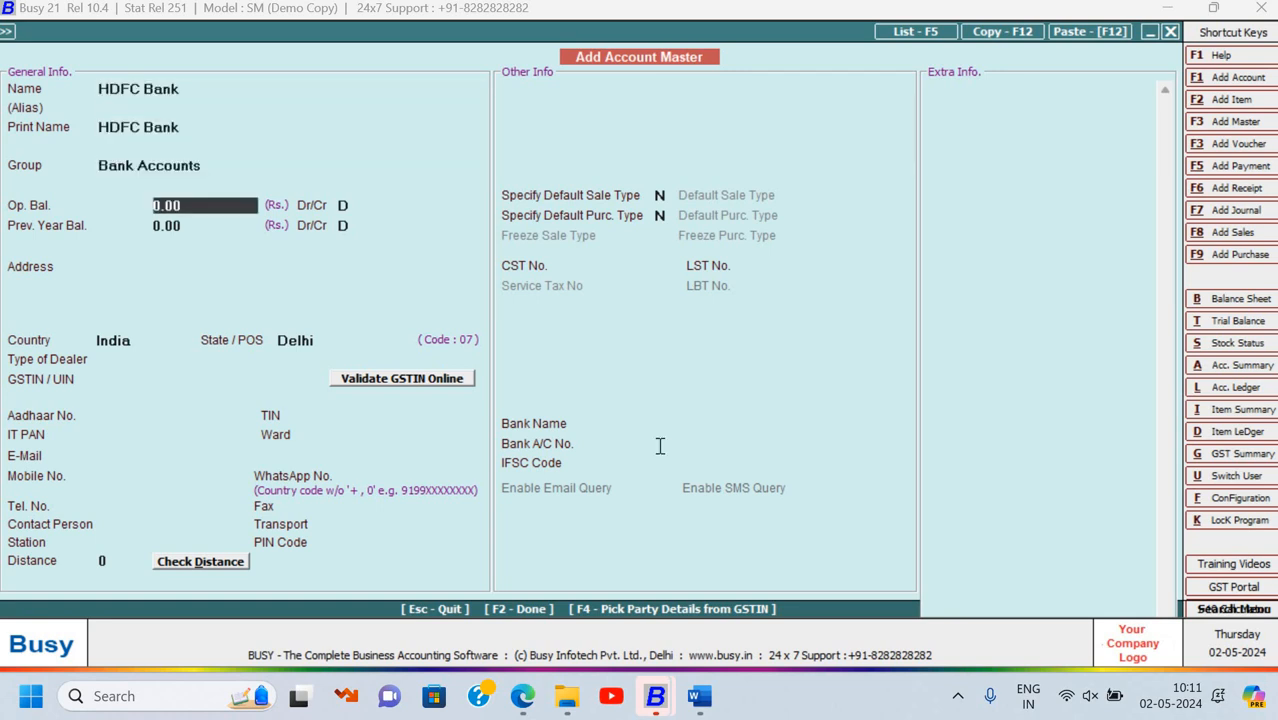
pyautogui.hotkey('alt', 'Tab')
pyautogui.hotkey('alt', 'Tab')
pyautogui.write('12,00,000')
pyautogui.press('Return')
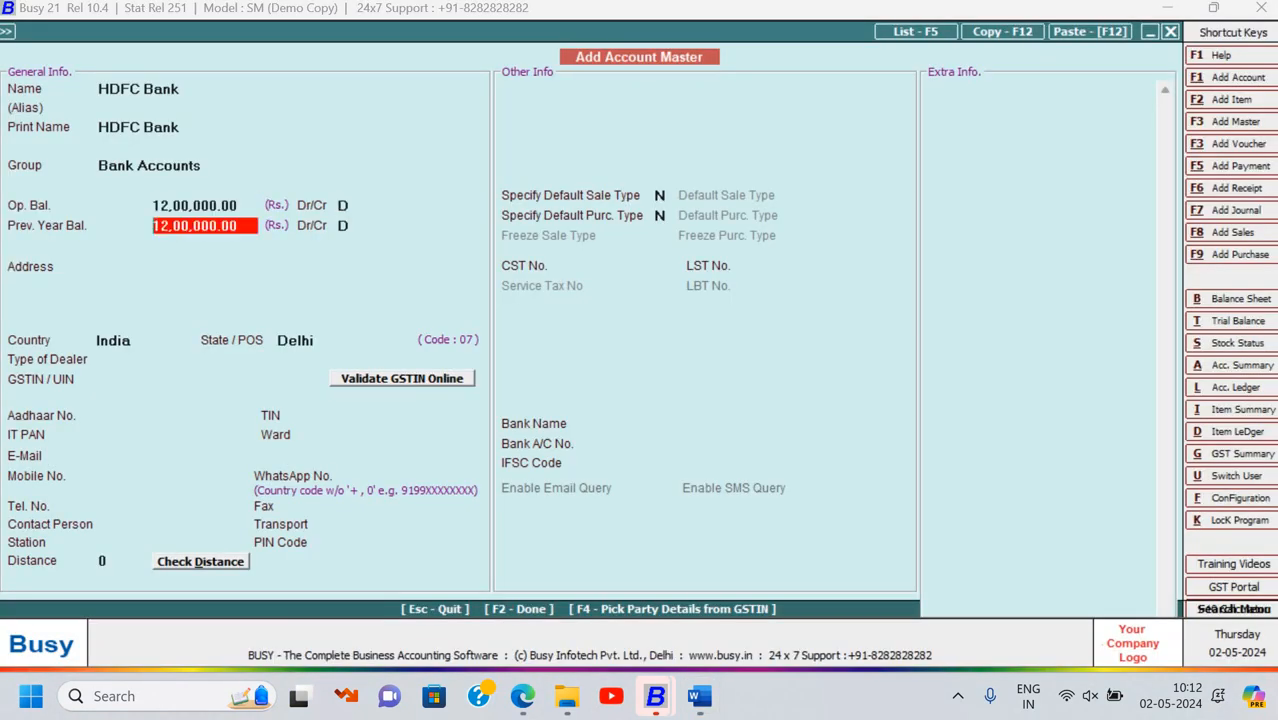
pyautogui.press('Return')
pyautogui.press('Return')
pyautogui.press('Return')
pyautogui.press('F2')
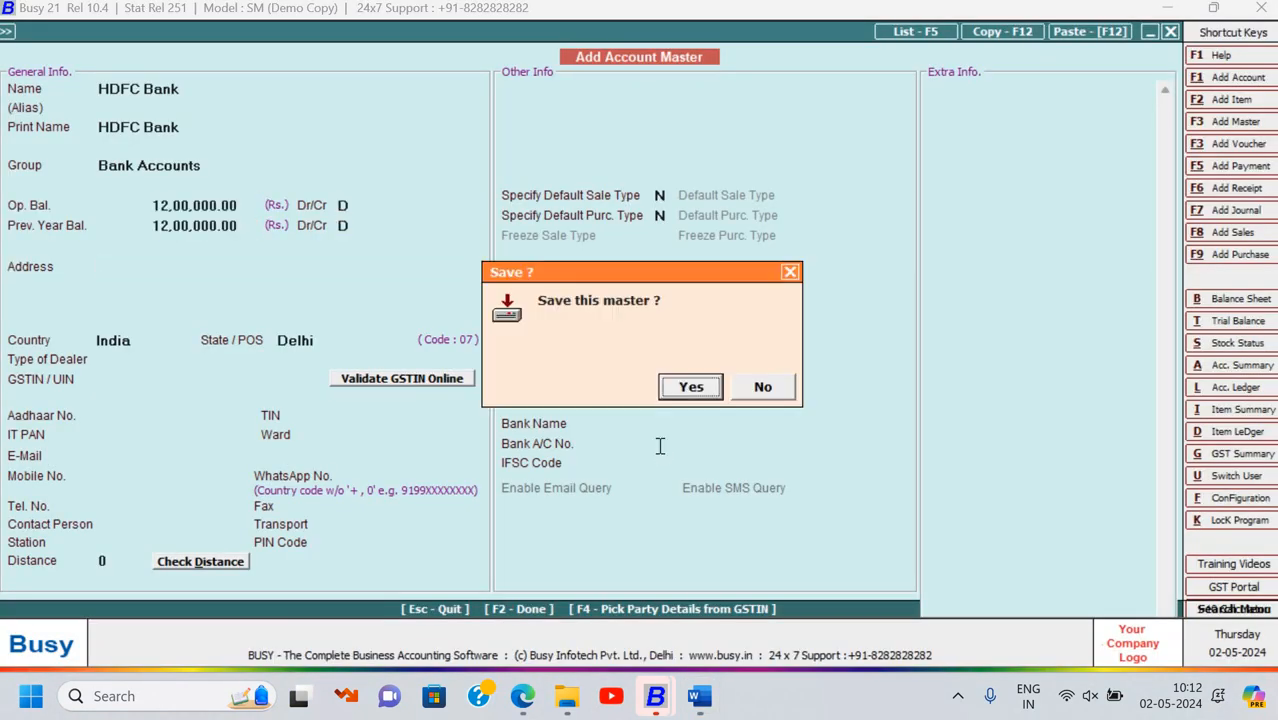
pyautogui.press('Return')
pyautogui.hotkey('alt', 'Tab')
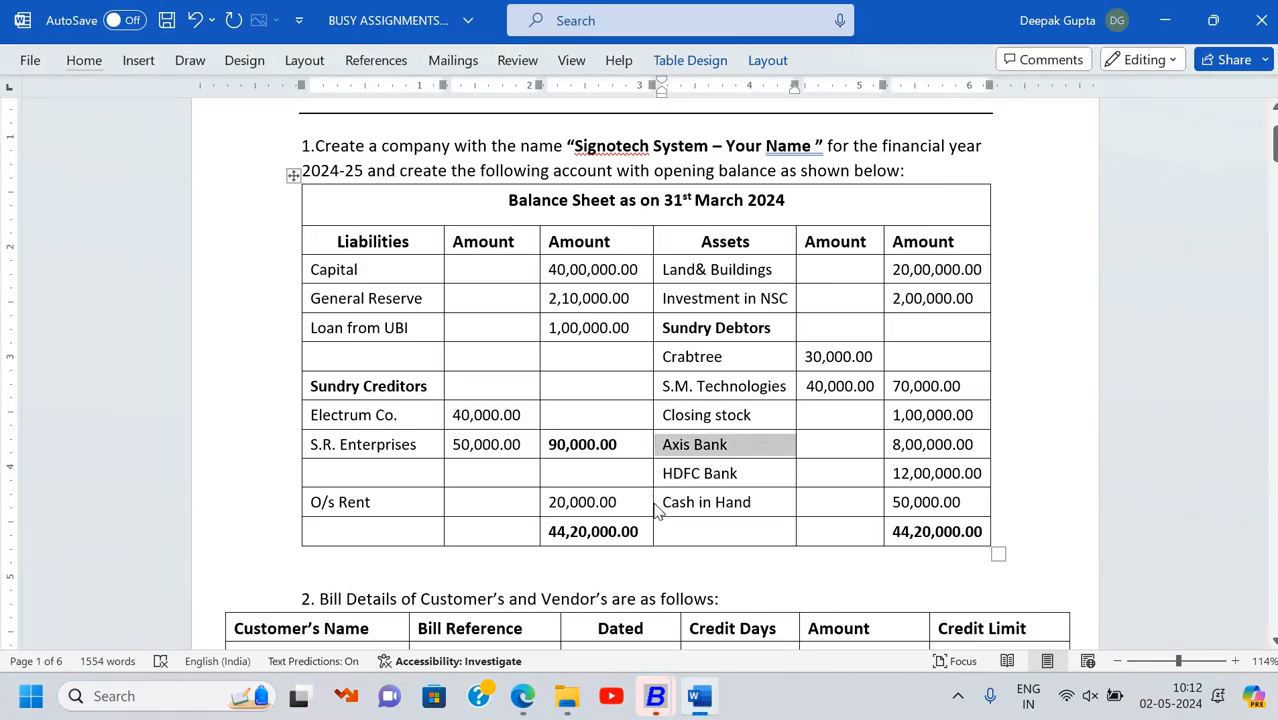
# Back in BUSY, open the Cash account for modification
pyautogui.hotkey('alt', 'Tab')
pyautogui.press('Escape')
pyautogui.press('Return')
pyautogui.press('Down')
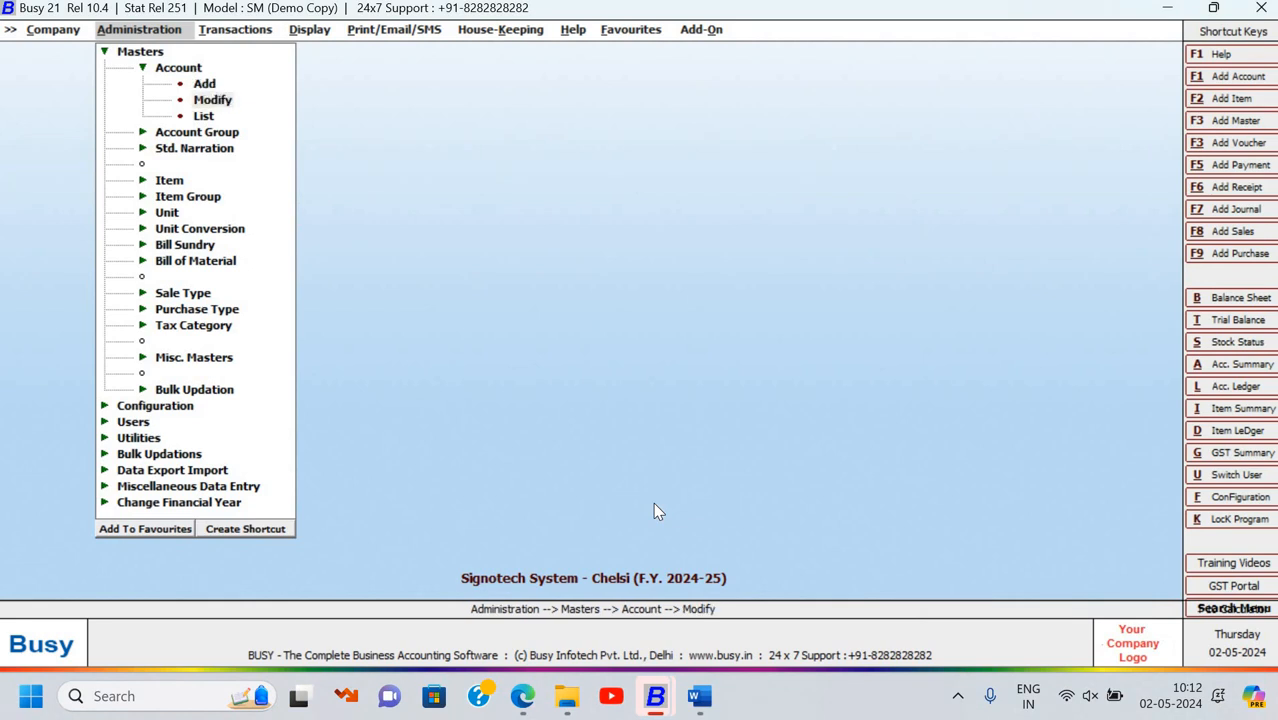
pyautogui.press('Return')
pyautogui.write('cash')
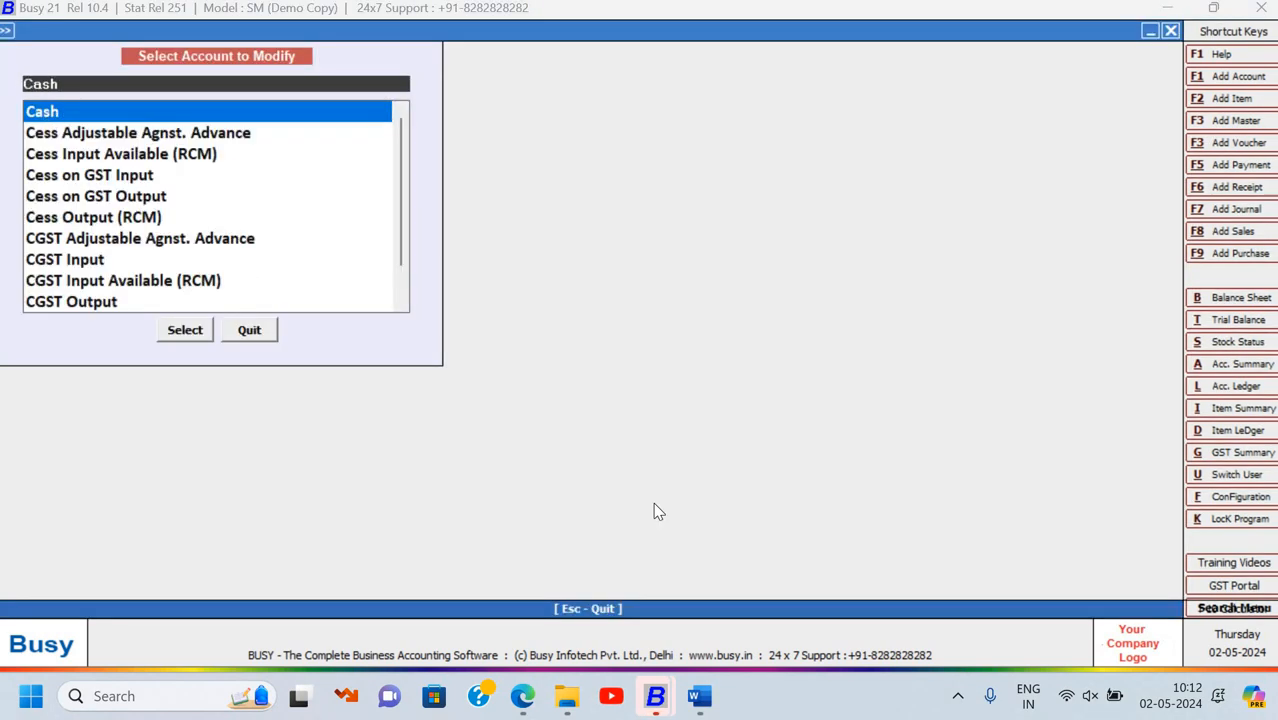
pyautogui.press('Return')
pyautogui.press('Return')
pyautogui.press('Return')
pyautogui.press('Return')
# Give Cash a 50,000.00 Dr opening balance, save it and close the account list
pyautogui.hotkey('alt', 'Tab')
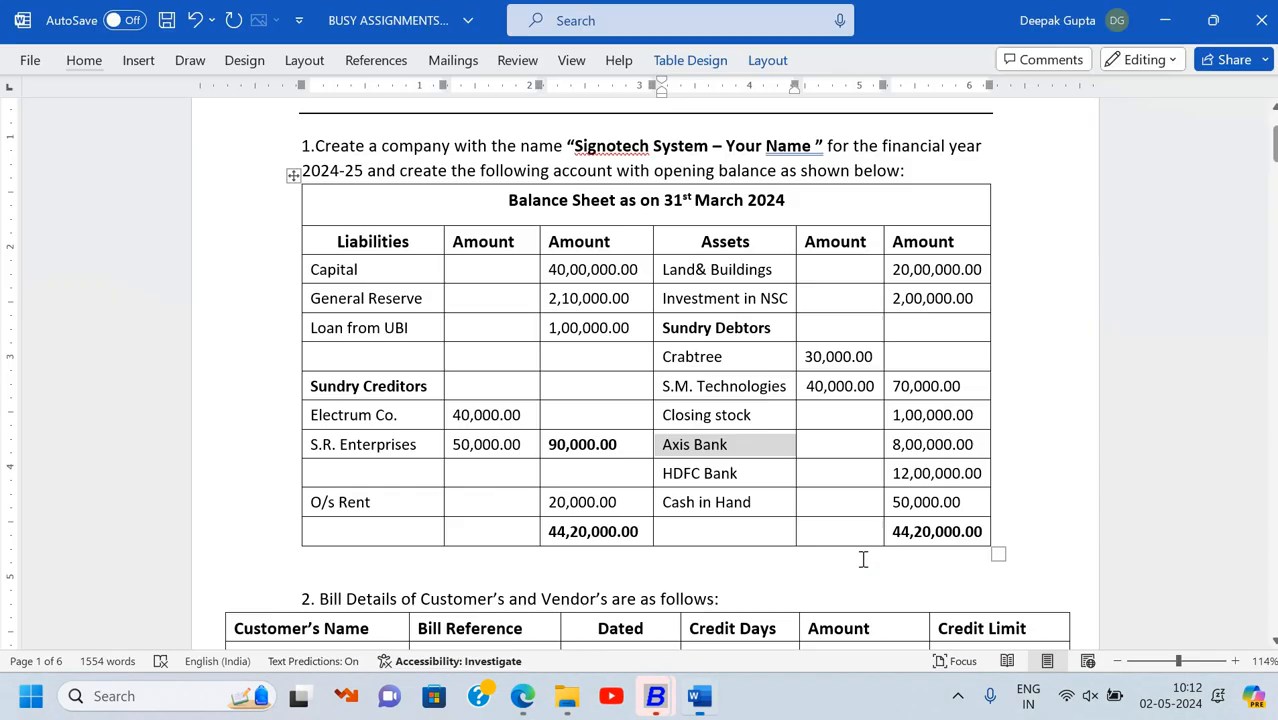
pyautogui.hotkey('alt', 'Tab')
pyautogui.write('50000')
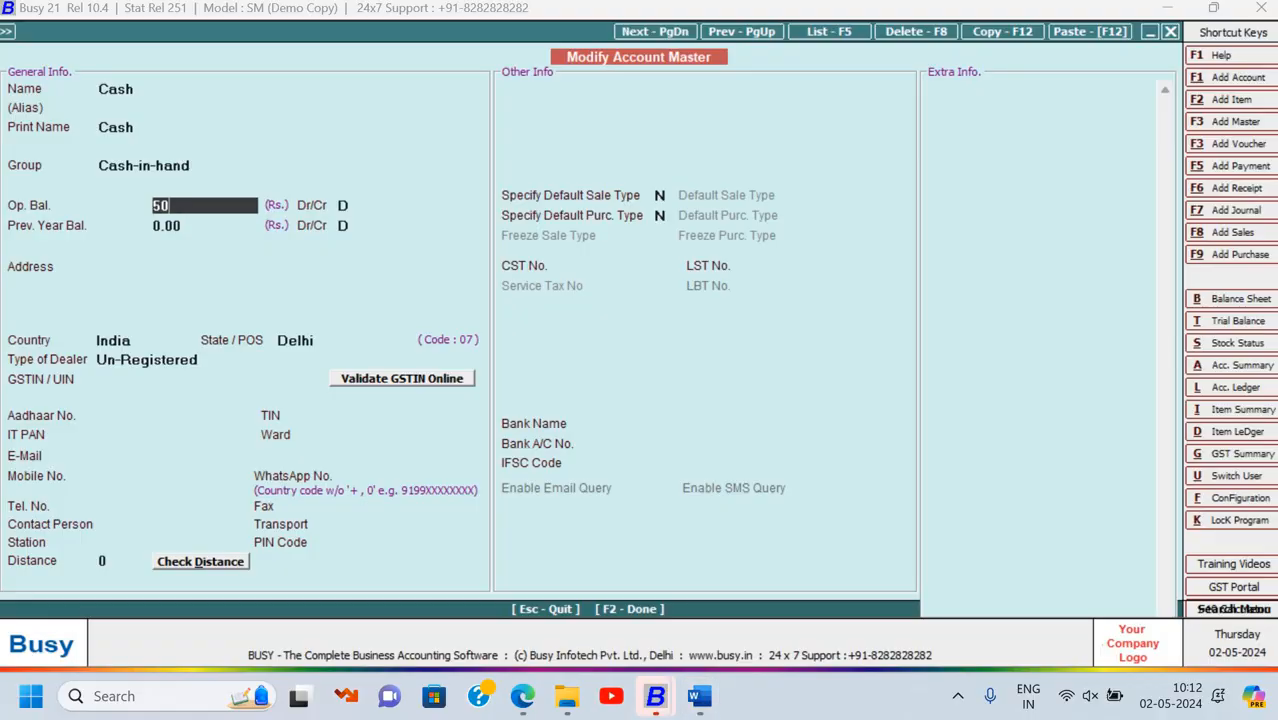
pyautogui.press('Return')
pyautogui.press('Return')
pyautogui.press('Return')
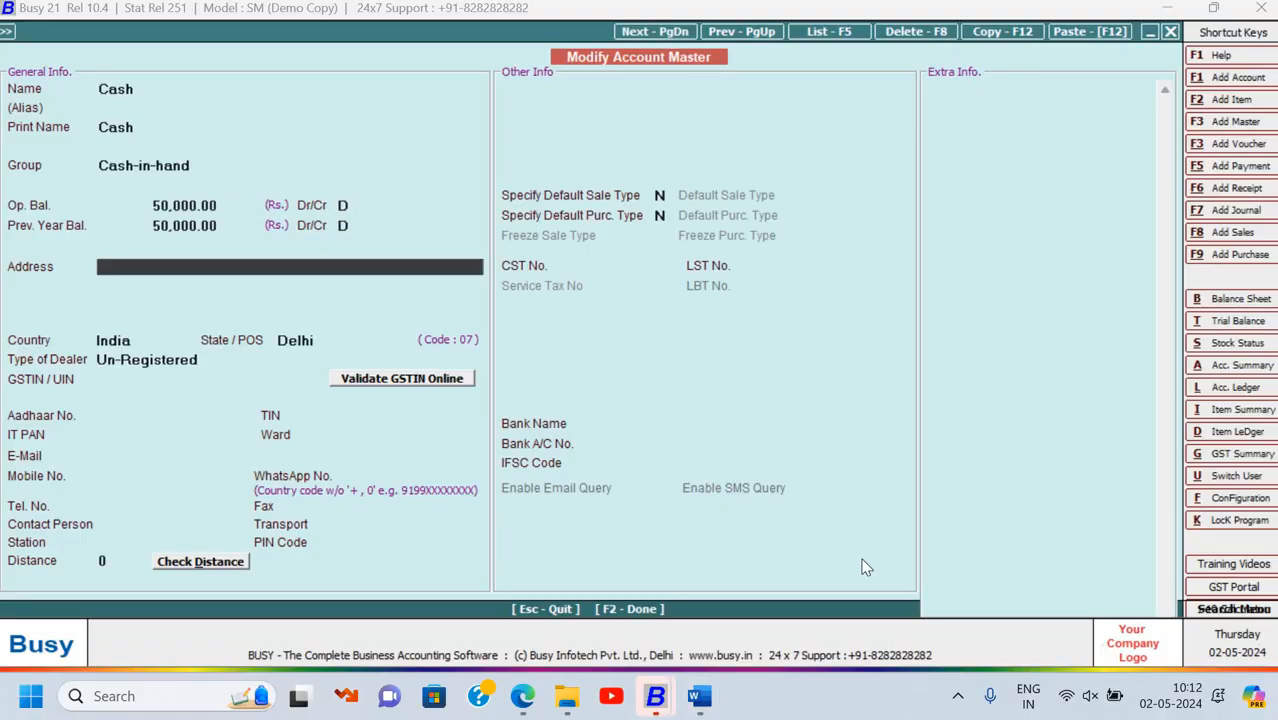
pyautogui.press('F2')
pyautogui.press('Return')
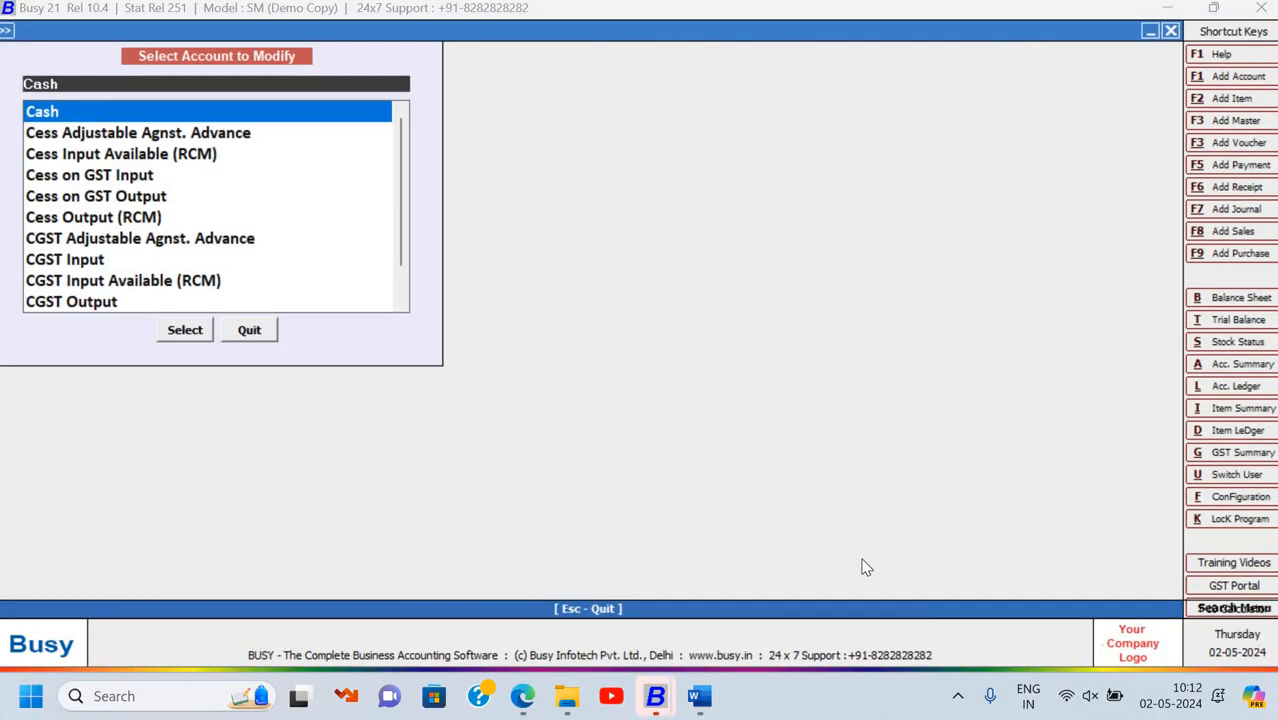
pyautogui.press('Escape')
pyautogui.press('Escape')
pyautogui.press('Escape')
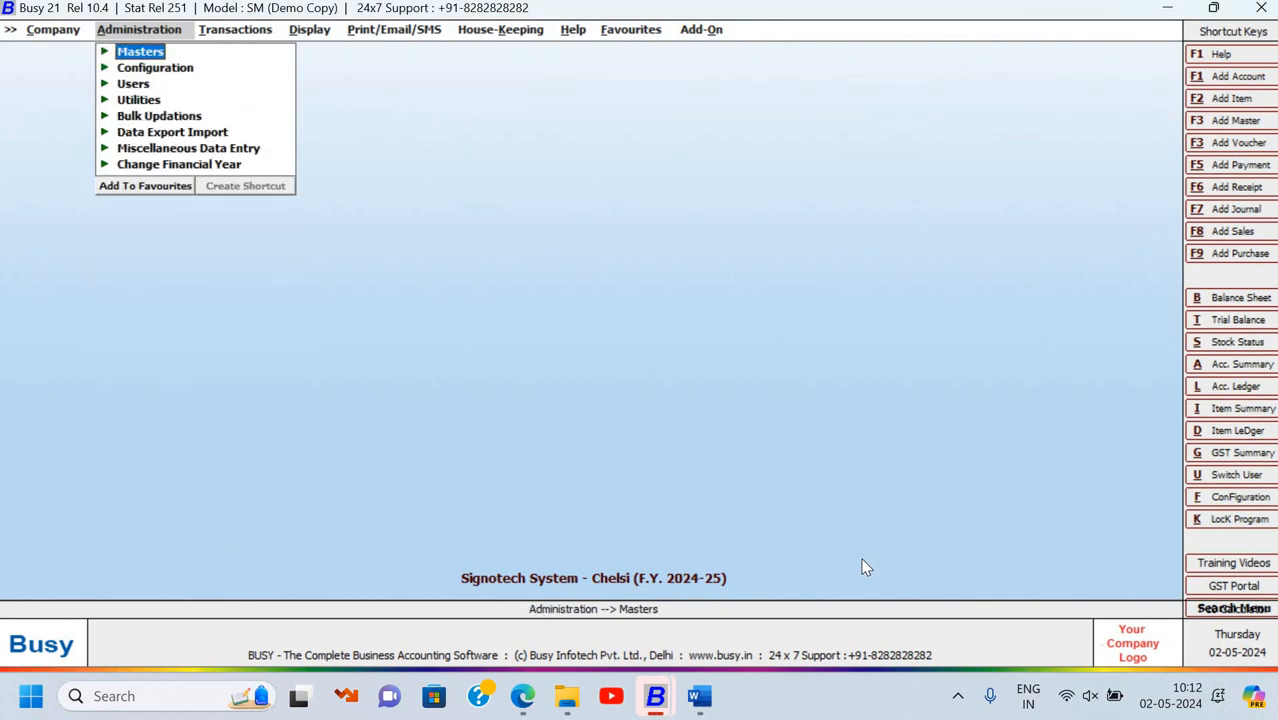
# Open the horizontal Balance Sheet under Final Results, then back out of it
pyautogui.press('Right')
pyautogui.press('Right')
pyautogui.press('Right')
pyautogui.press('Left')
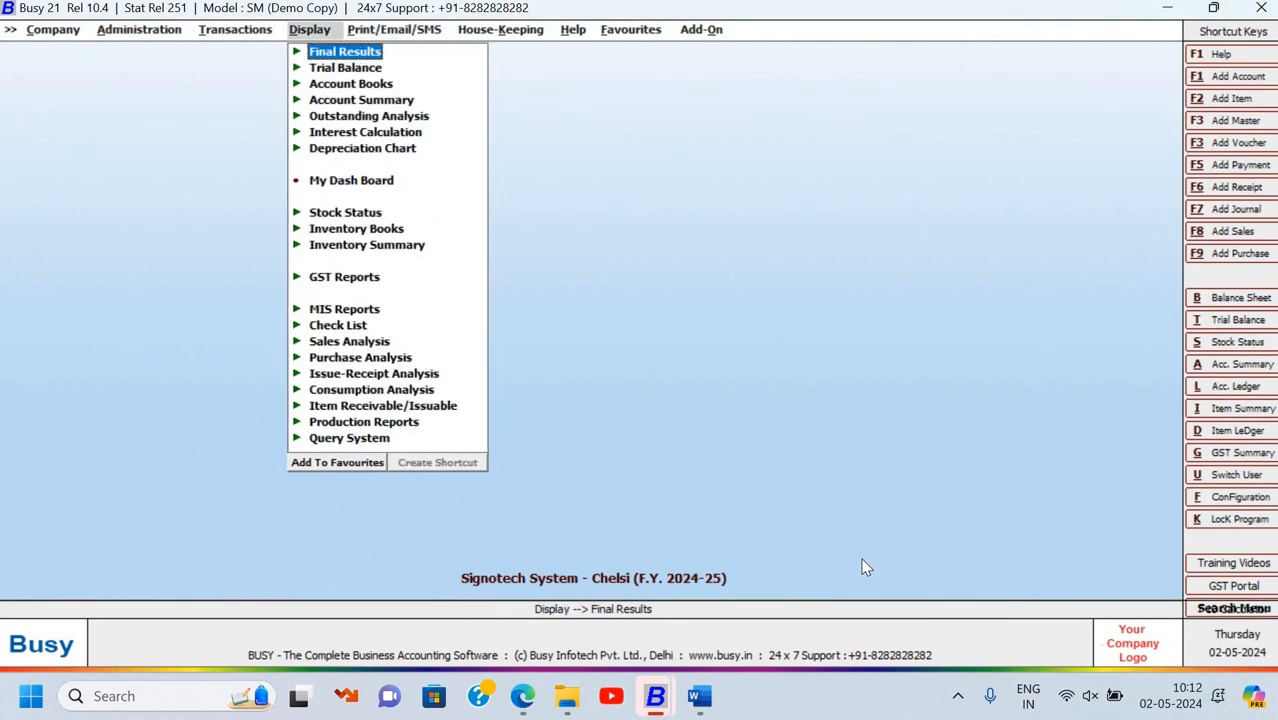
pyautogui.press('Return')
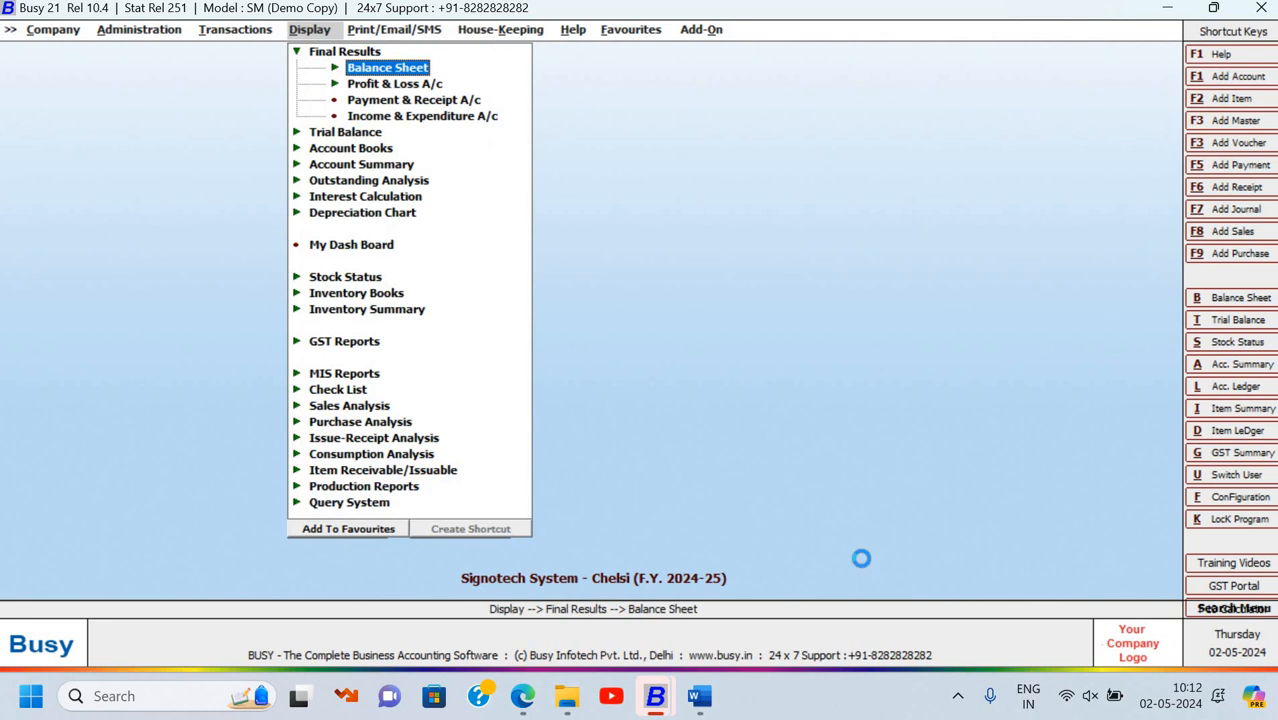
pyautogui.press('Return')
pyautogui.press('Return')
pyautogui.press('Return')
pyautogui.press('Return')
pyautogui.press('Return')
pyautogui.press('Return')
pyautogui.press('Return')
pyautogui.press('Return')
pyautogui.press('Return')
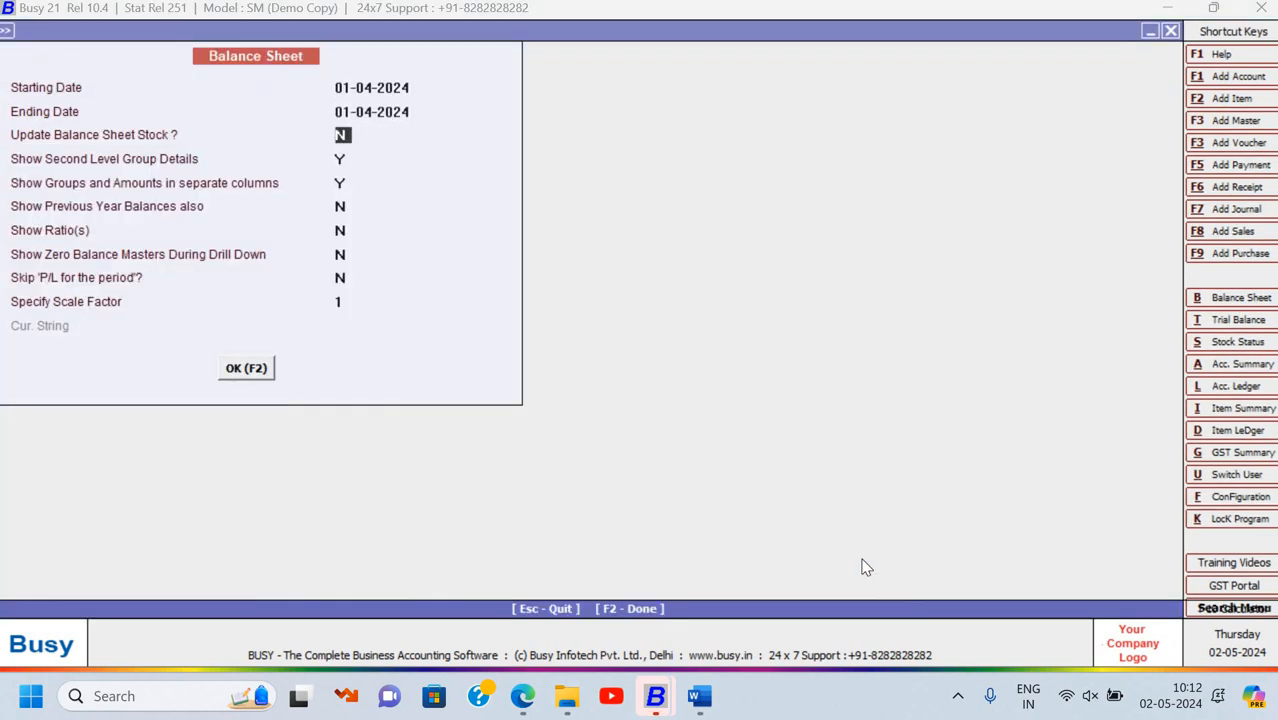
pyautogui.press('Return')
pyautogui.press('Return')
pyautogui.press('Return')
pyautogui.press('Return')
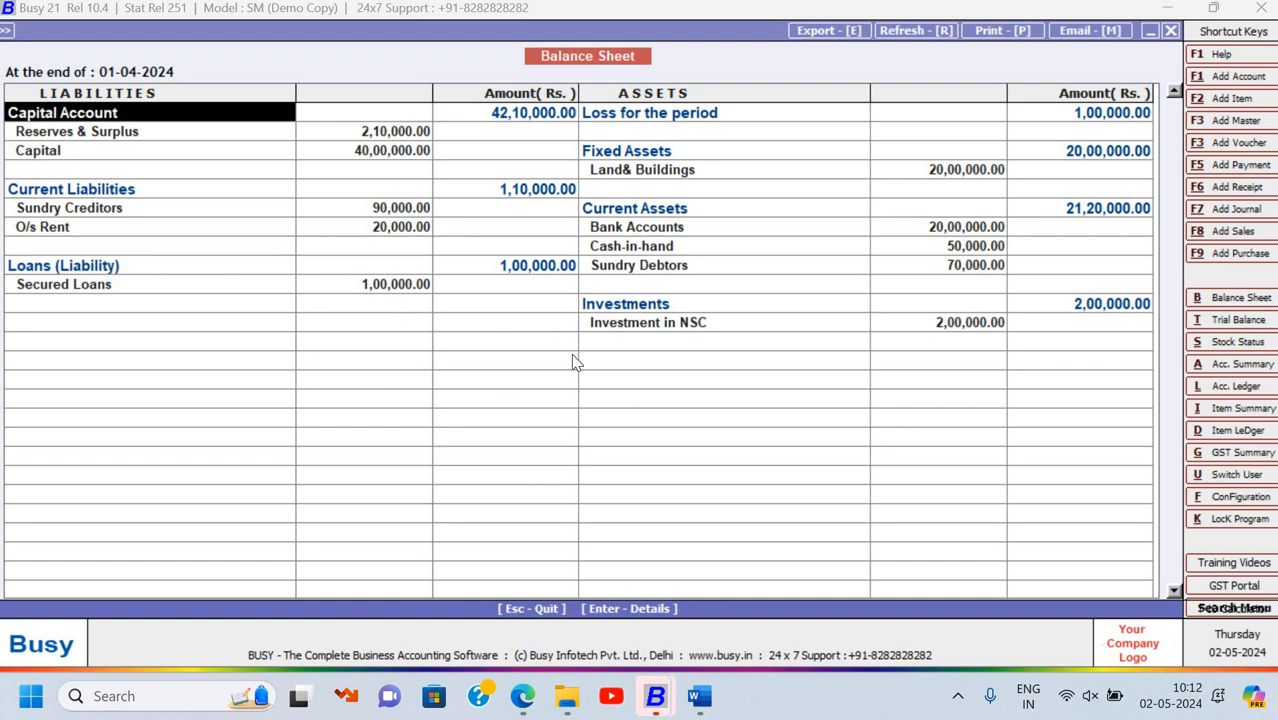
pyautogui.press('Escape')
pyautogui.press('Escape')
# Generate the Vertical (Standard) Balance Sheet and check its 44,20,000.00 totals against the assignment
pyautogui.press('Down')
pyautogui.press('Return')
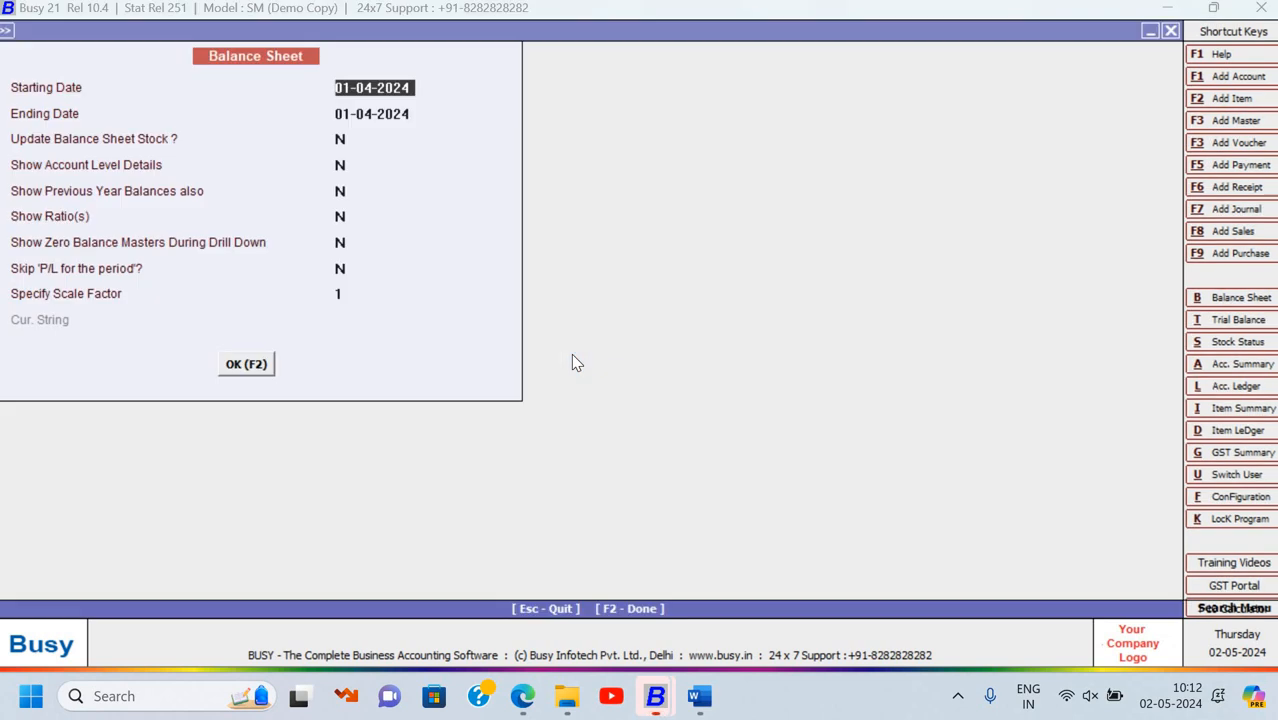
pyautogui.press('F2')
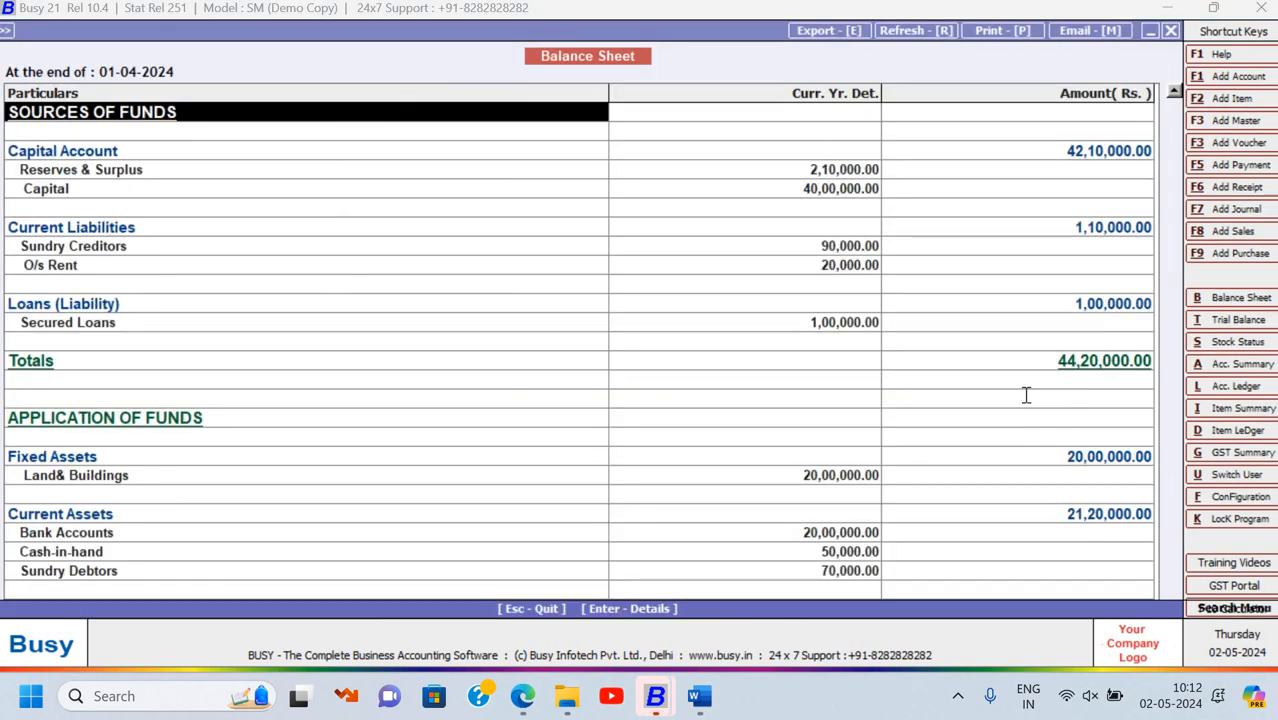
pyautogui.hotkey('alt', 'Tab')
pyautogui.hotkey('alt', 'Tab')
pyautogui.press('Down')
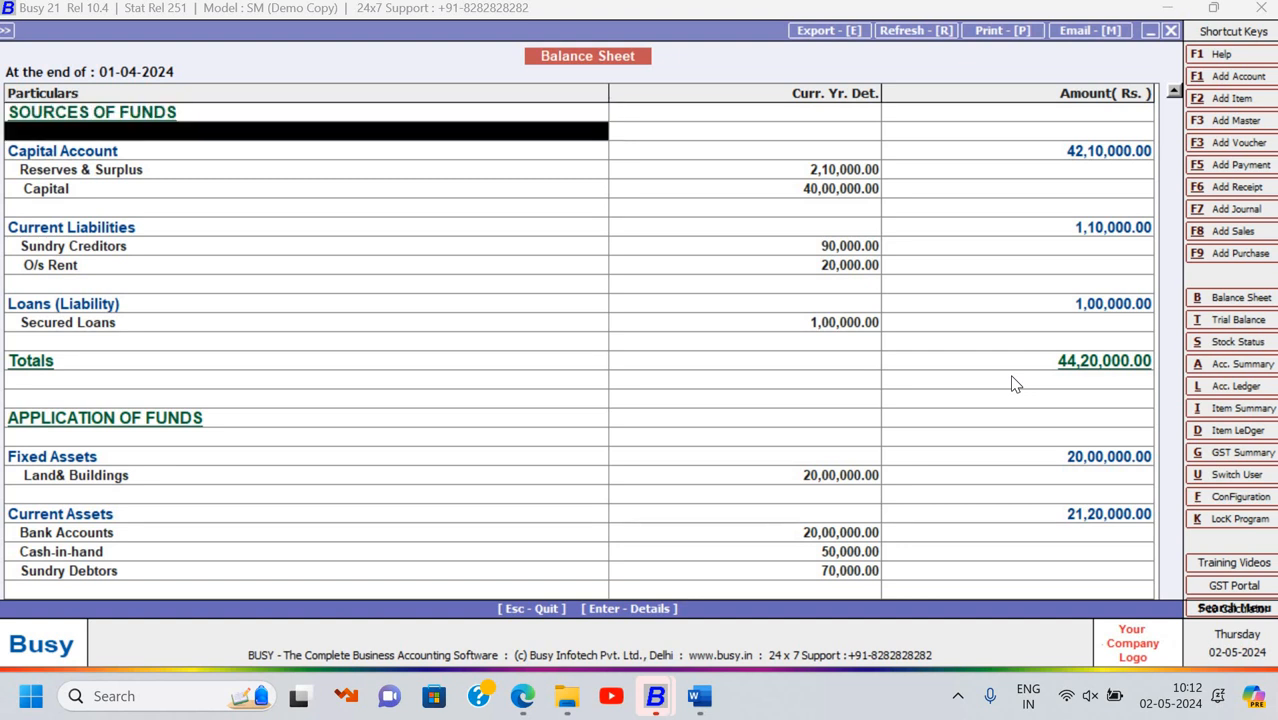
pyautogui.press('Down')
pyautogui.press('Down')
pyautogui.press('Down')
pyautogui.press('Down')
pyautogui.press('Down')
pyautogui.press('Down')
pyautogui.press('Down')
pyautogui.press('Down')
pyautogui.press('Down')
pyautogui.press('Down')
pyautogui.press('Down')
pyautogui.press('Down')
pyautogui.press('Down')
pyautogui.press('Down')
pyautogui.press('Down')
pyautogui.press('Down')
pyautogui.press('Down')
pyautogui.press('Down')
pyautogui.press('Down')
pyautogui.press('Down')
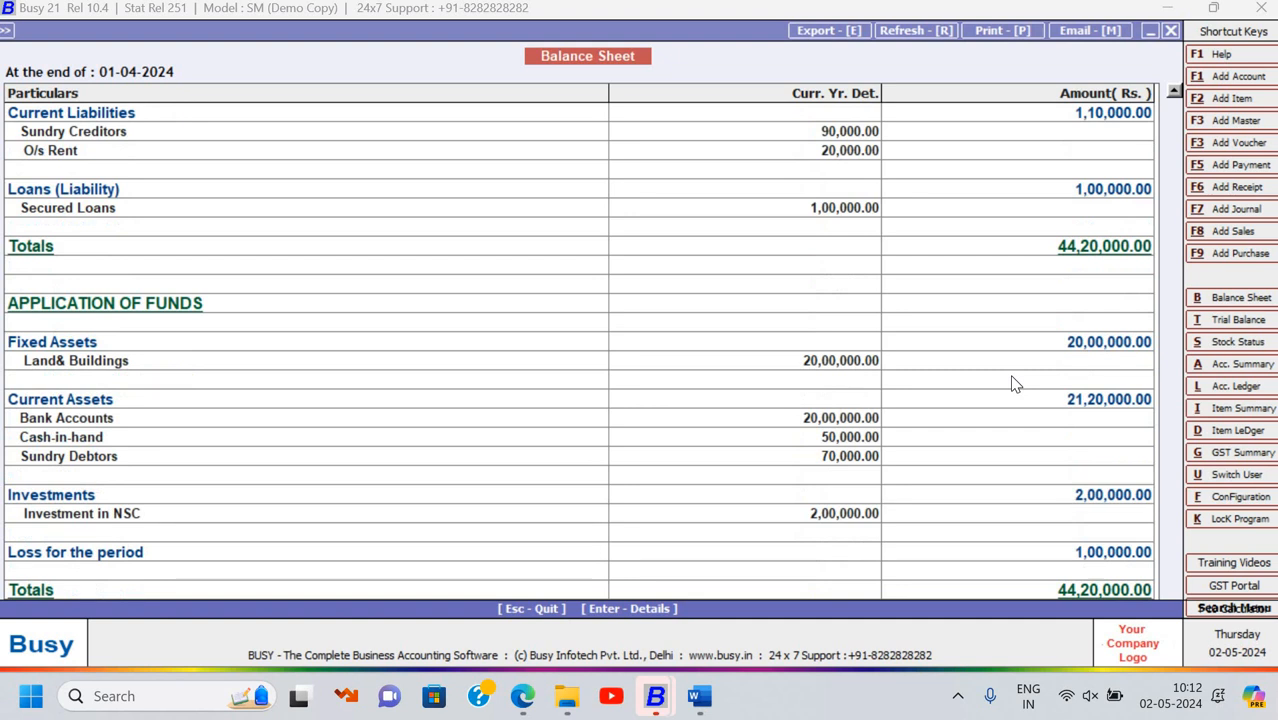
# Close the Balance Sheet and reports menu, and scroll Word to the backup, delete and restore tasks
pyautogui.press('Escape')
pyautogui.press('Escape')
pyautogui.press('Escape')
pyautogui.press('Escape')
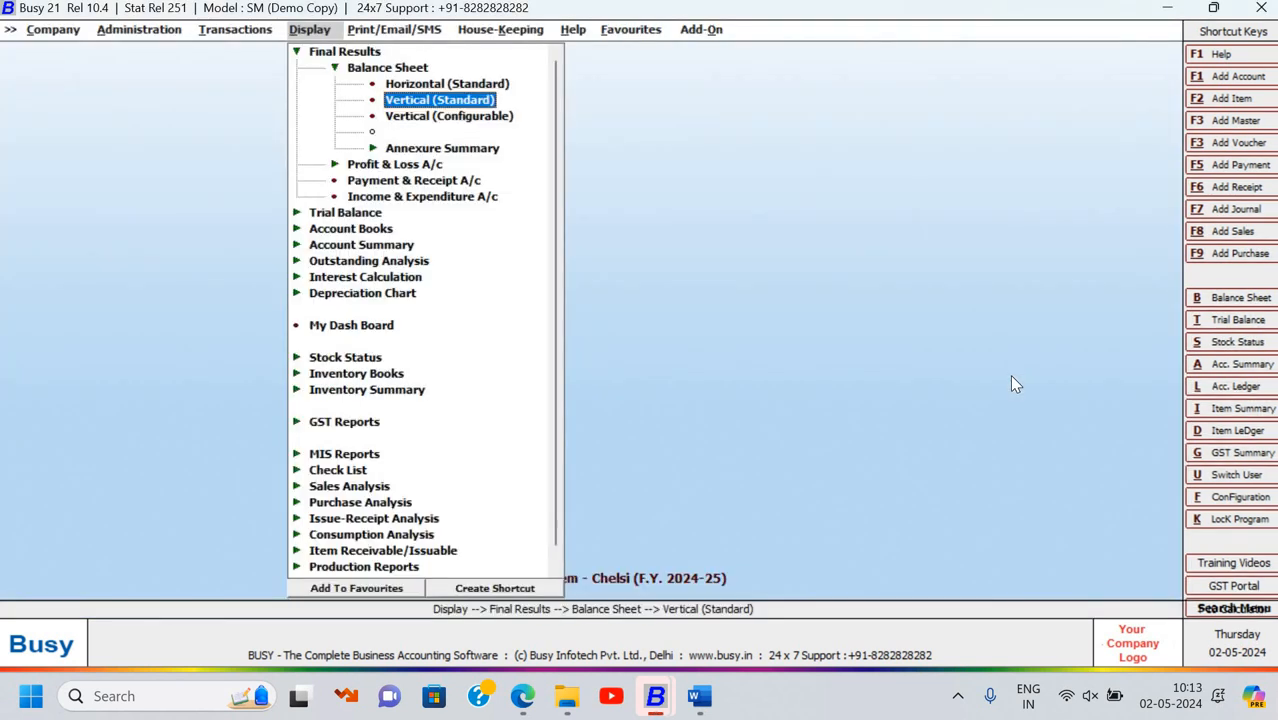
pyautogui.press('Escape')
pyautogui.hotkey('alt', 'Tab')
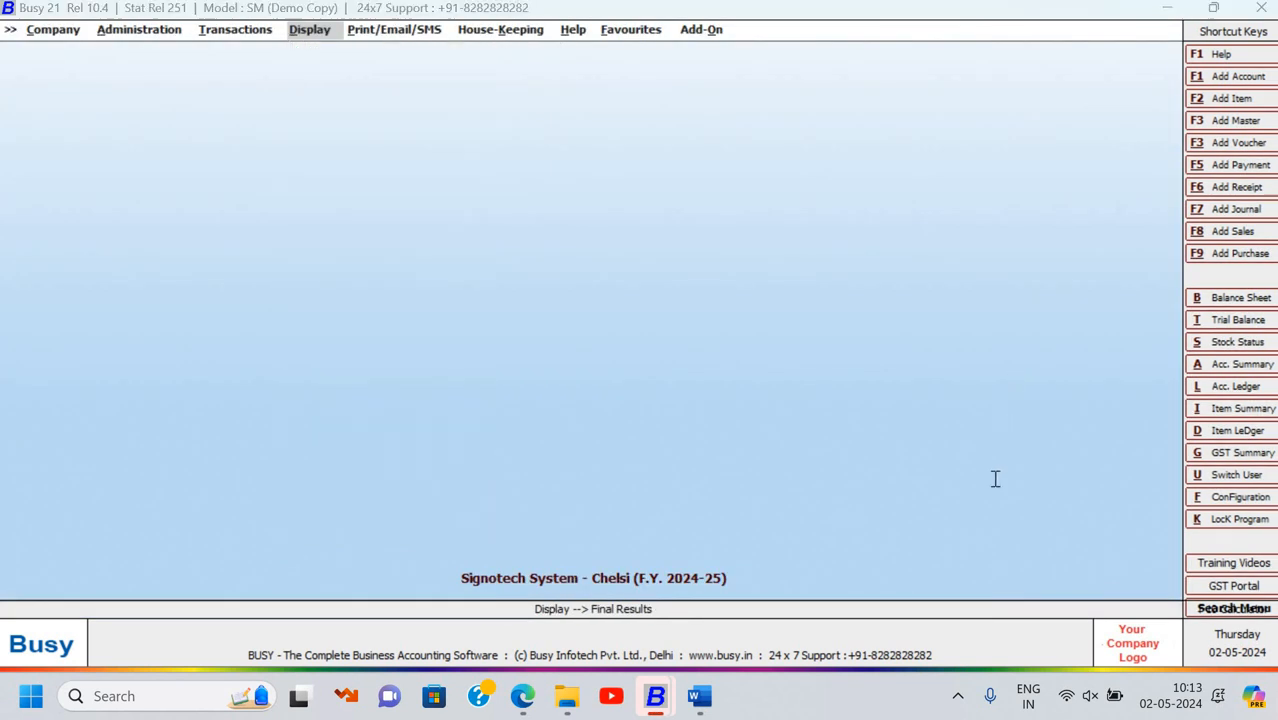
pyautogui.scroll(-12, 967, 481)
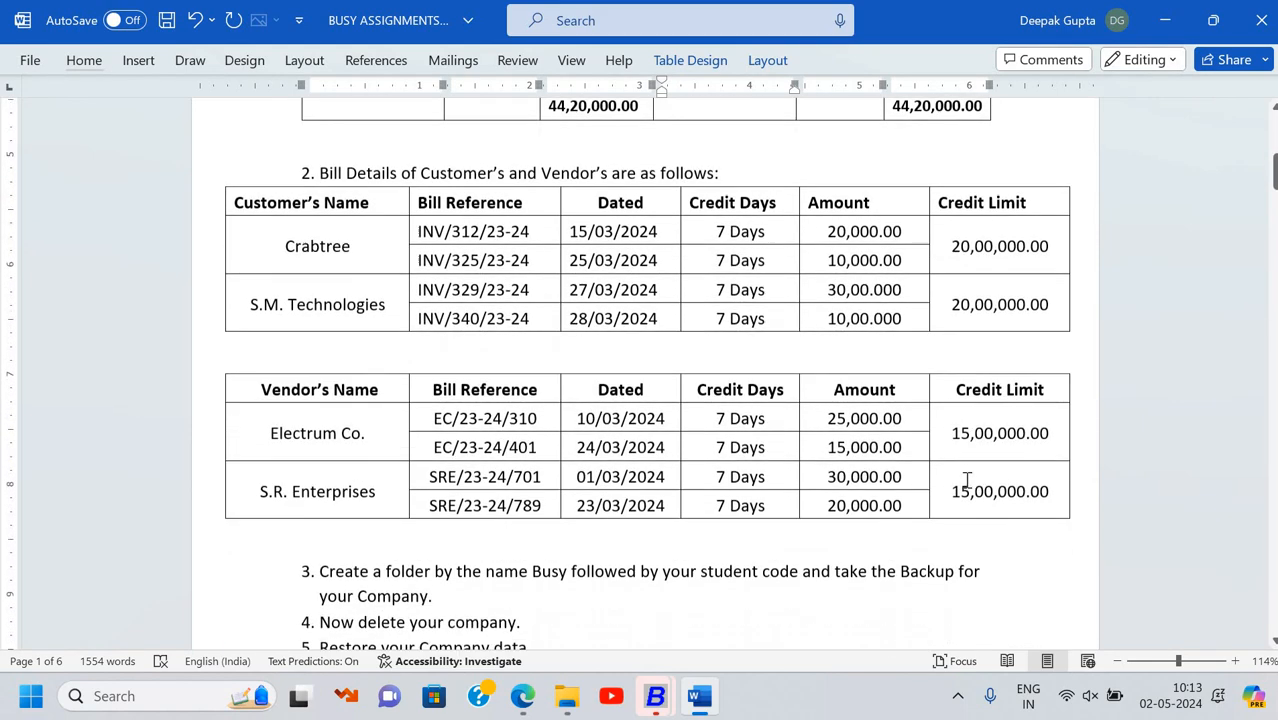
pyautogui.scroll(-3, 967, 480)
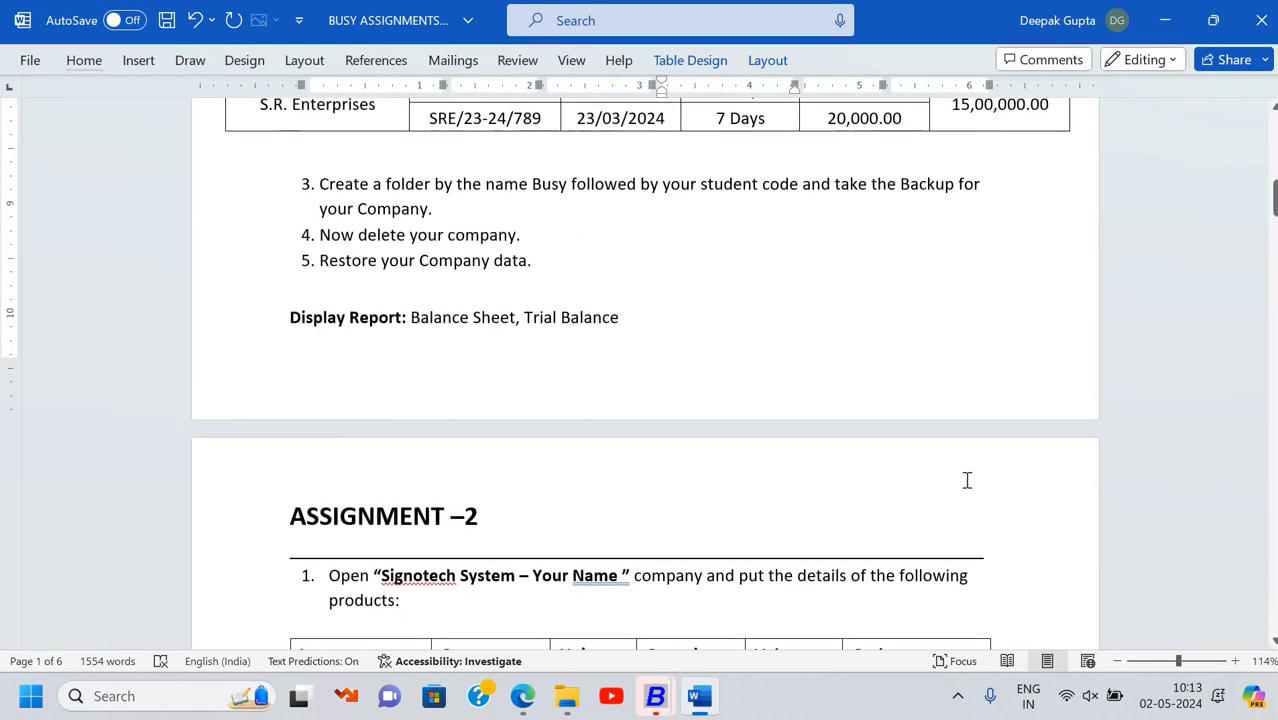
pyautogui.scroll(2, 619, 397)
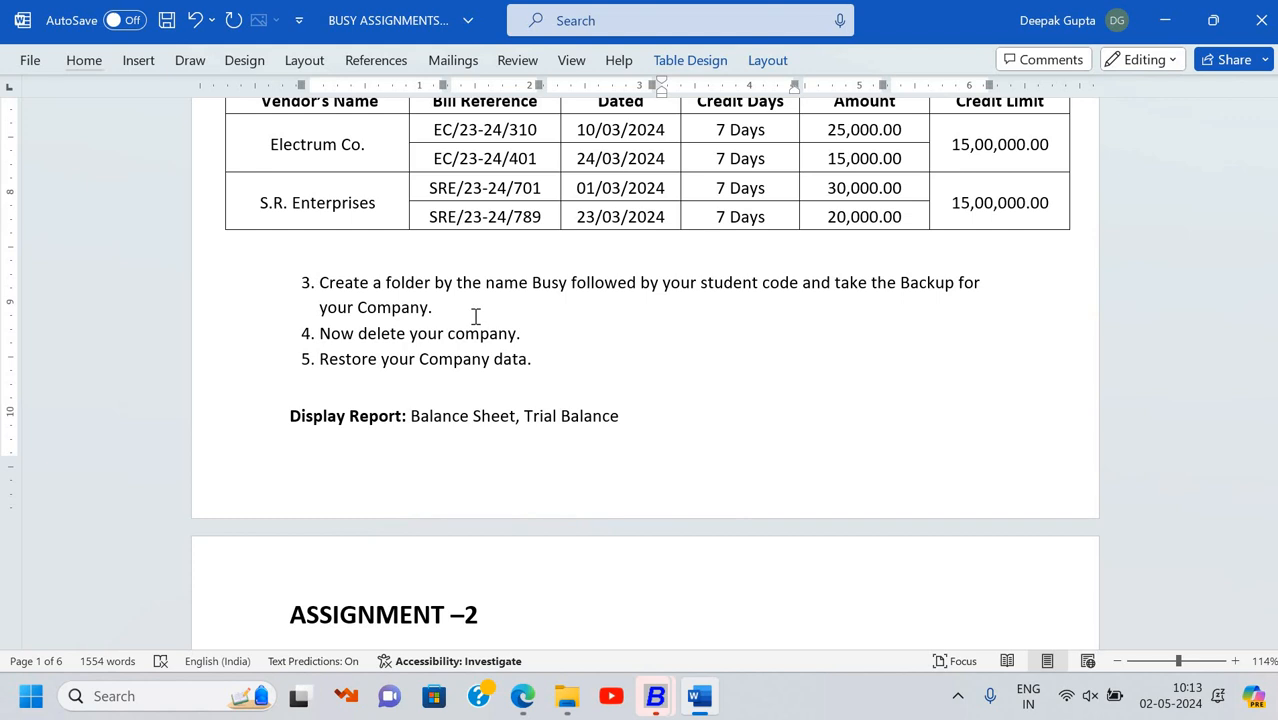
# Create a desktop folder named with the student's name followed by 'busy backup'
pyautogui.press('super+d')
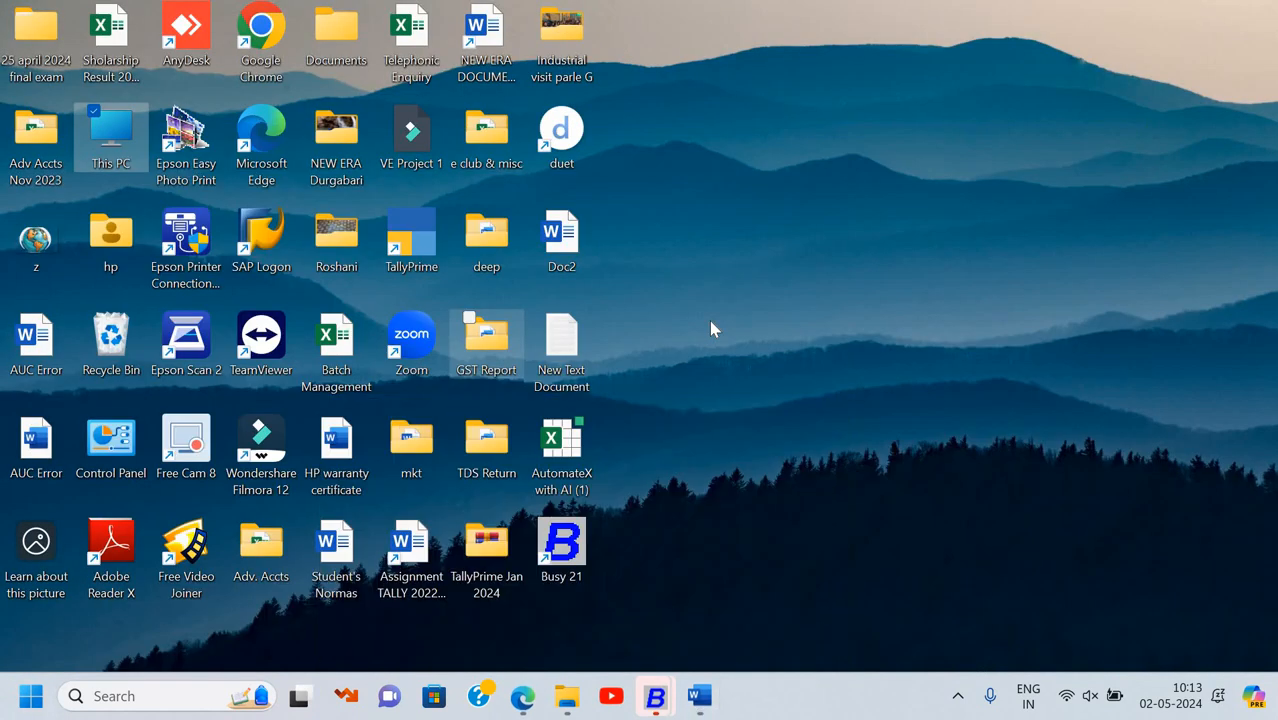
pyautogui.hotkey('ctrl', 'shift', 'n')
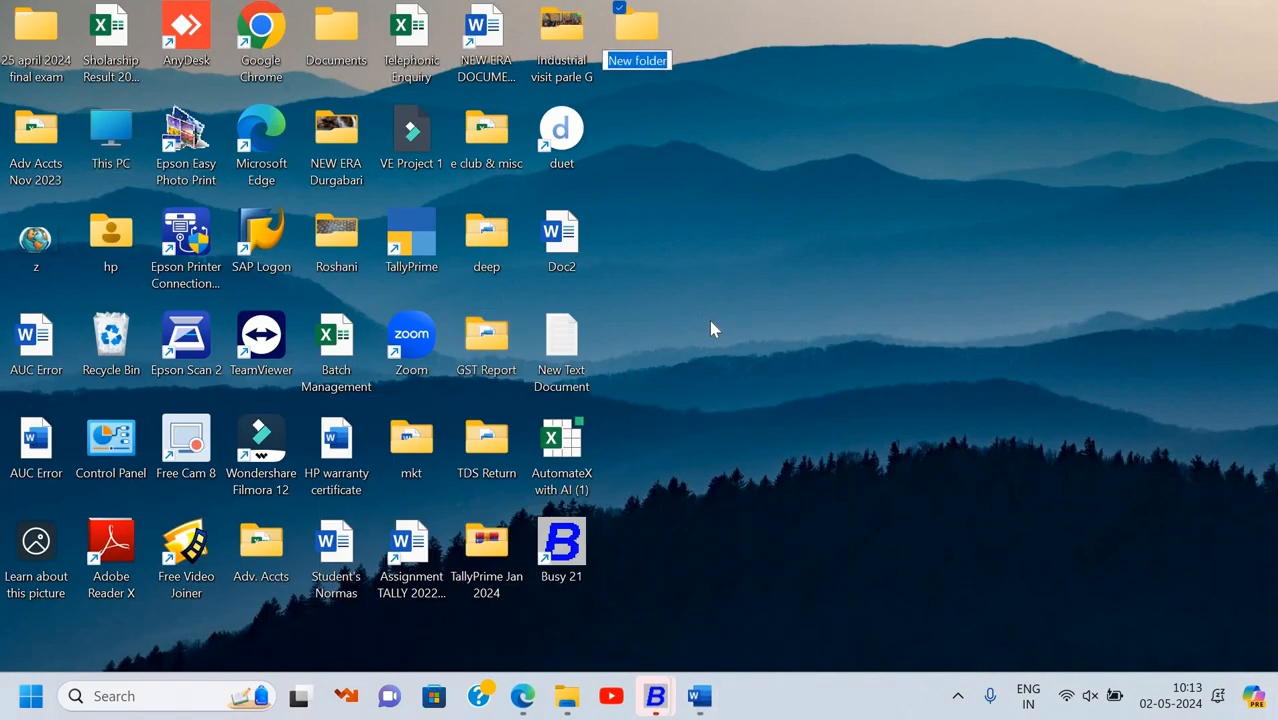
pyautogui.write('ch')
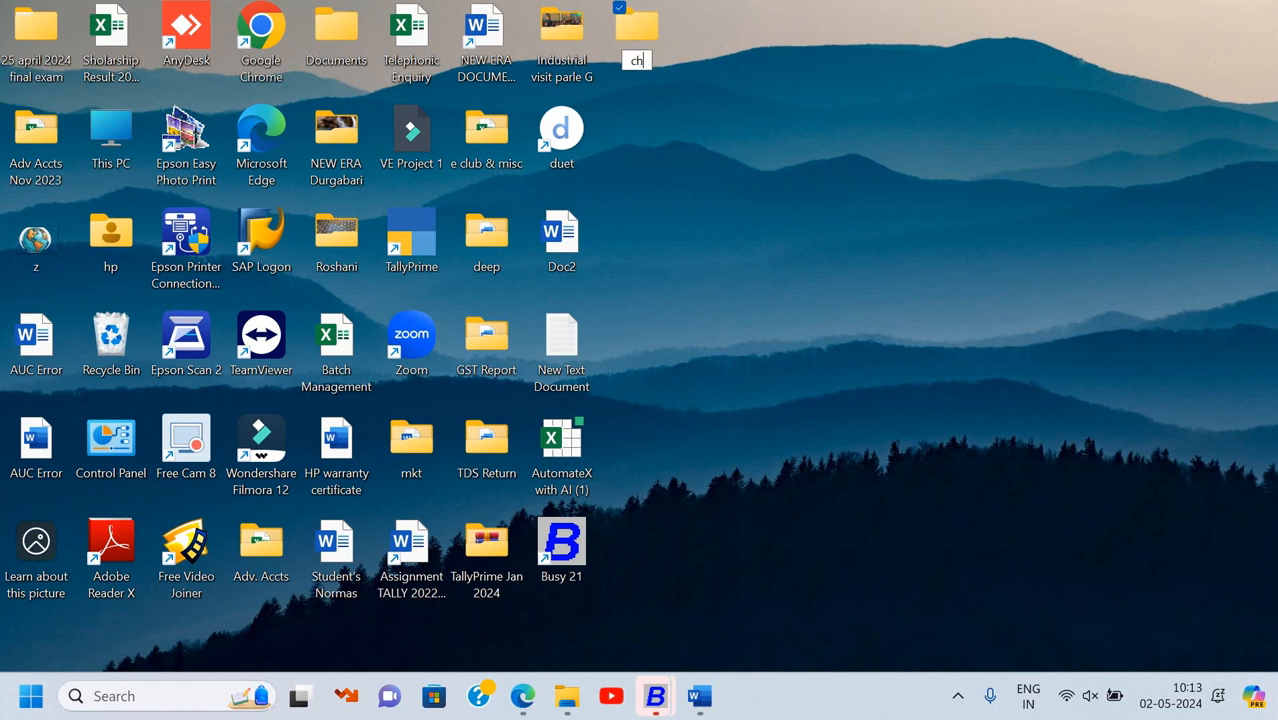
pyautogui.write('elsi busy backup')
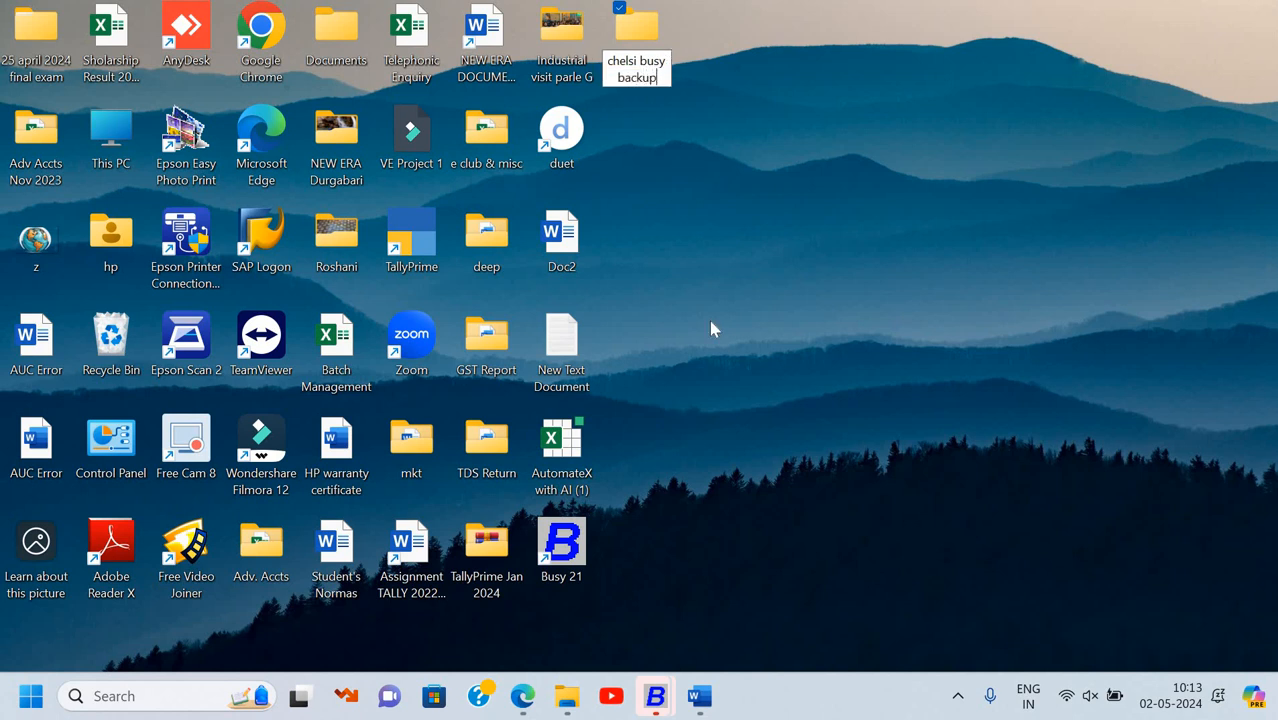
pyautogui.press('Return')
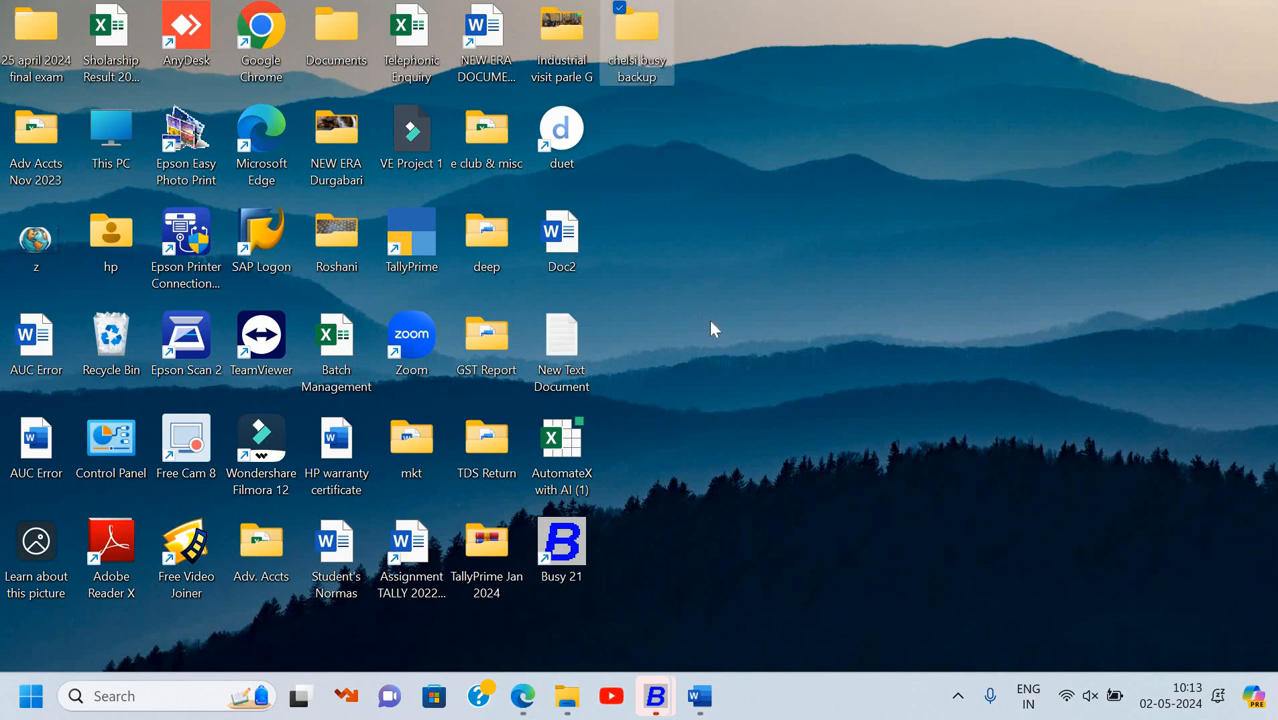
pyautogui.press('super+d')
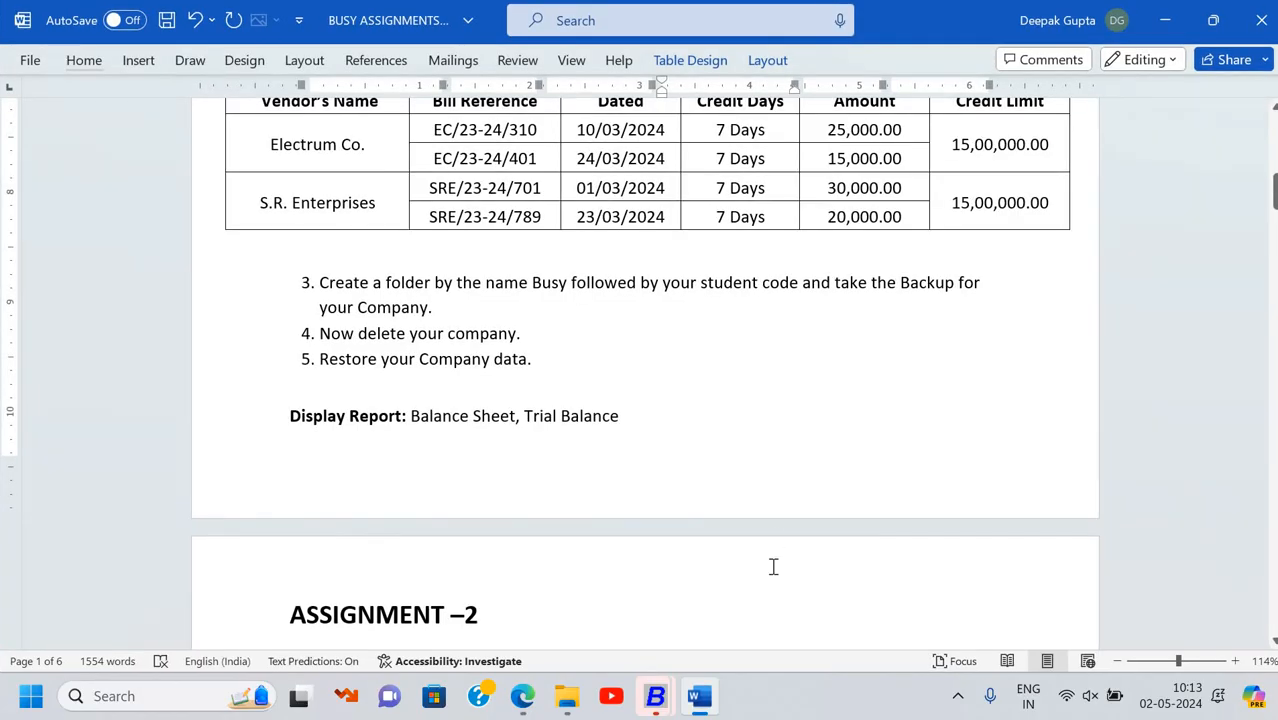
# Switch to BUSY, close the current company and start Backup Data
pyautogui.click(671, 696)
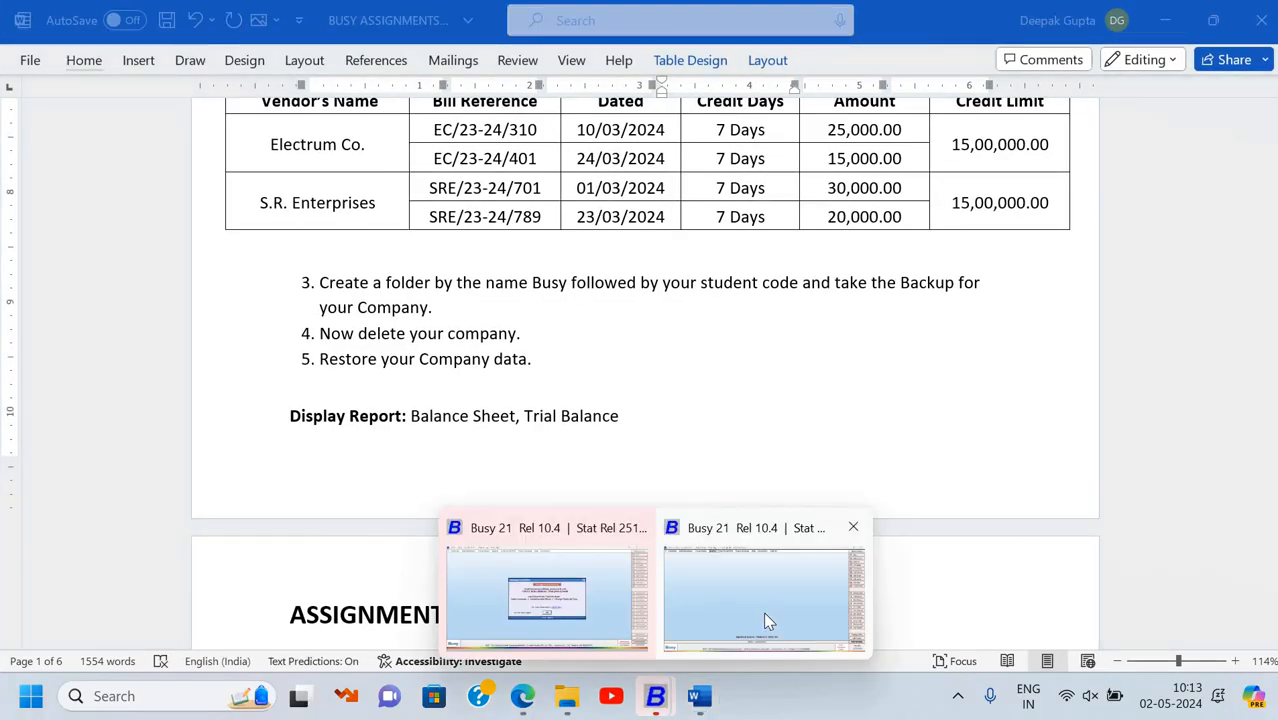
pyautogui.click(764, 612)
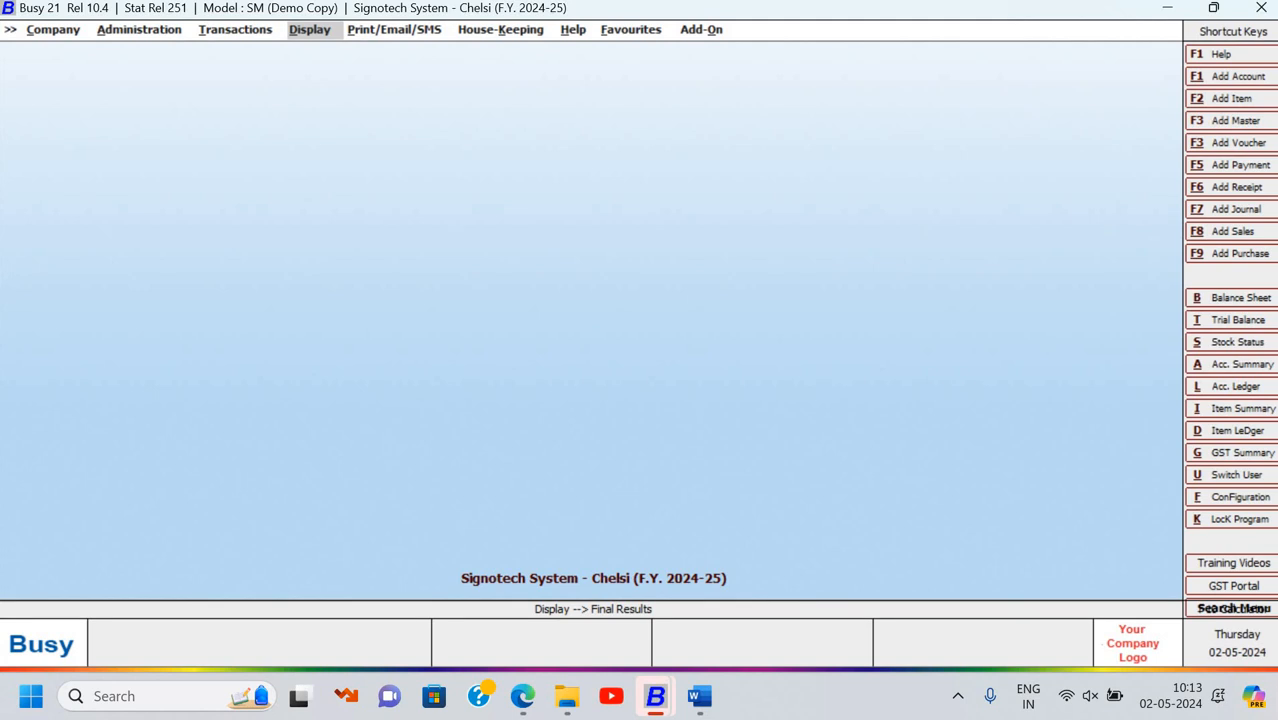
pyautogui.press('Left')
pyautogui.press('Left')
pyautogui.press('Left')
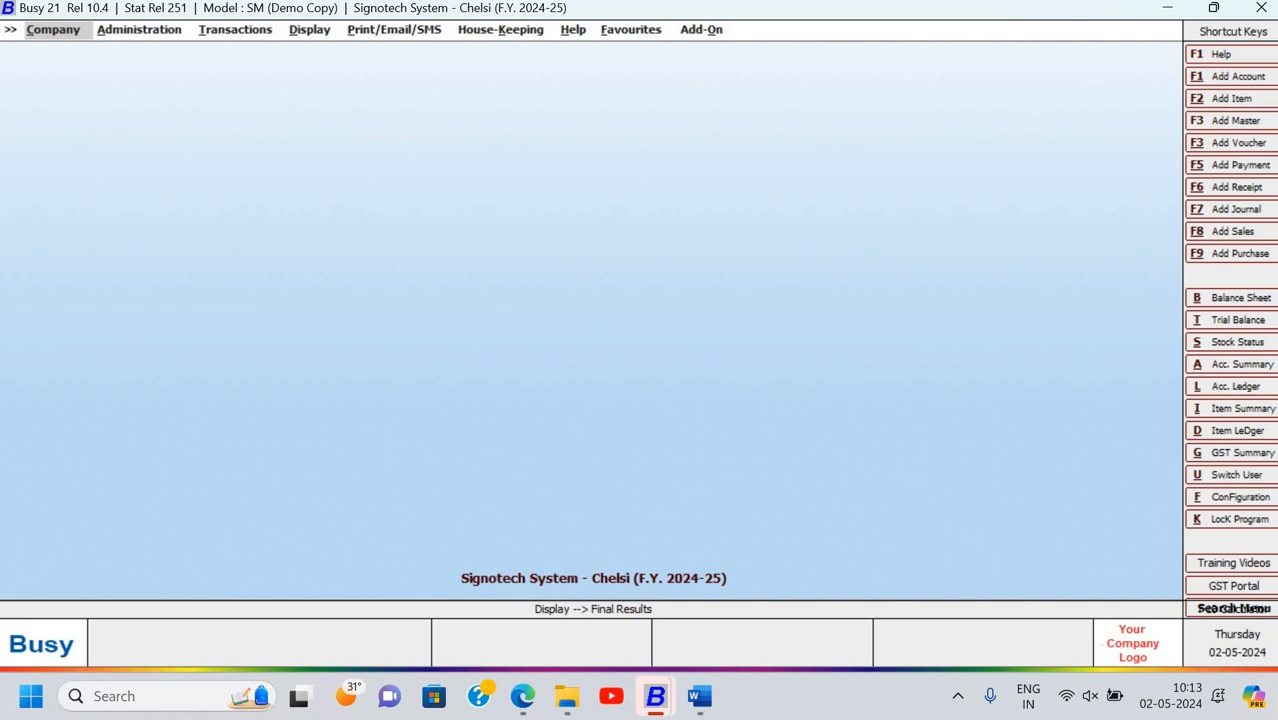
pyautogui.press('Return')
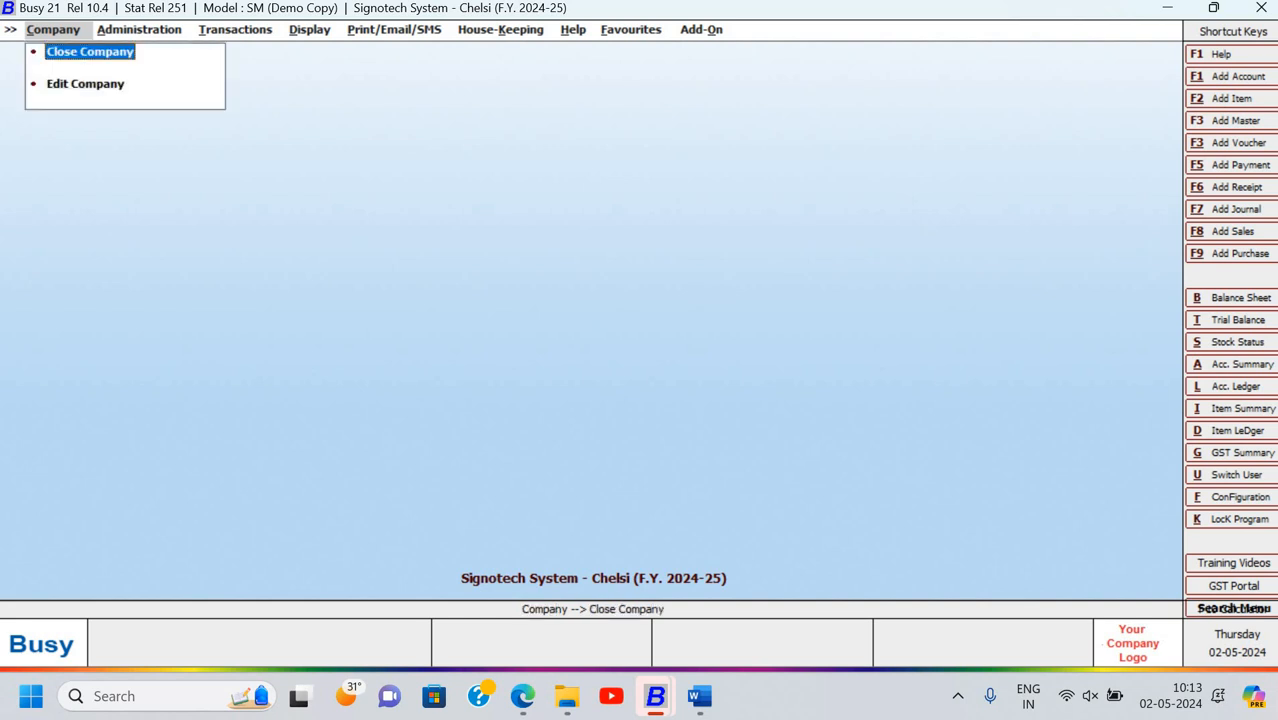
pyautogui.press('Return')
pyautogui.press('Down')
pyautogui.press('Down')
pyautogui.press('Down')
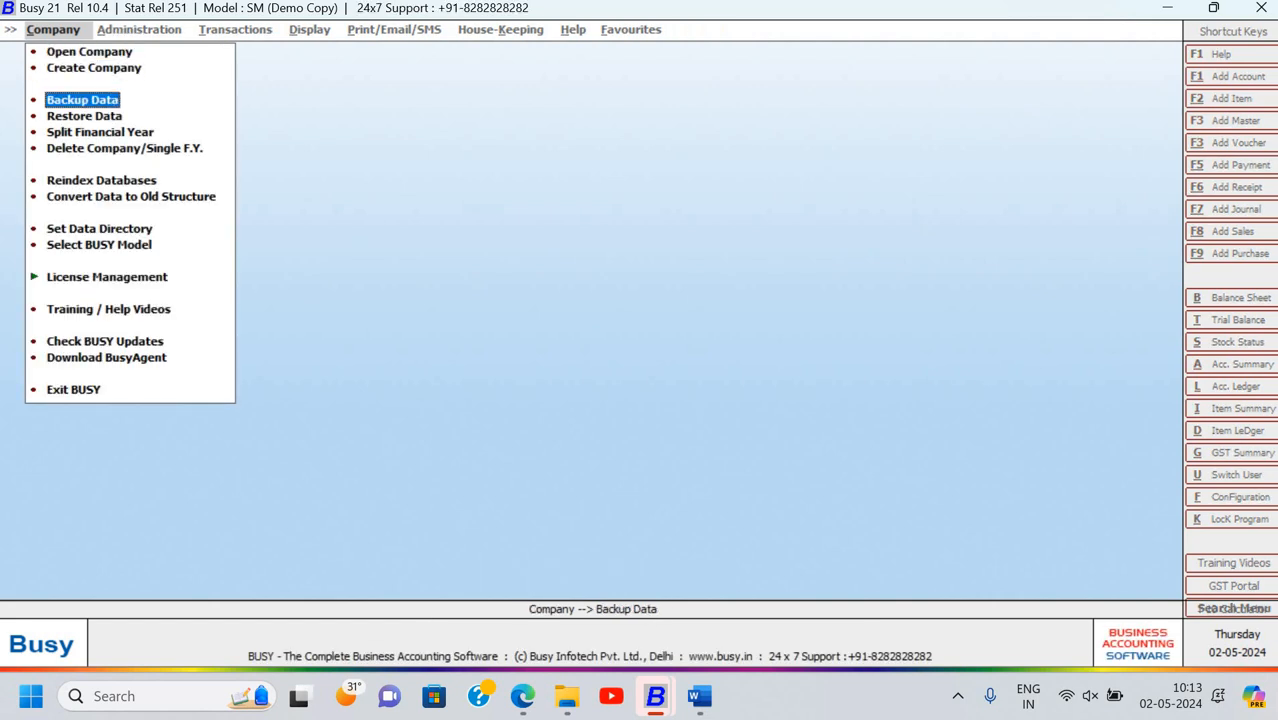
pyautogui.press('Up')
pyautogui.press('Return')
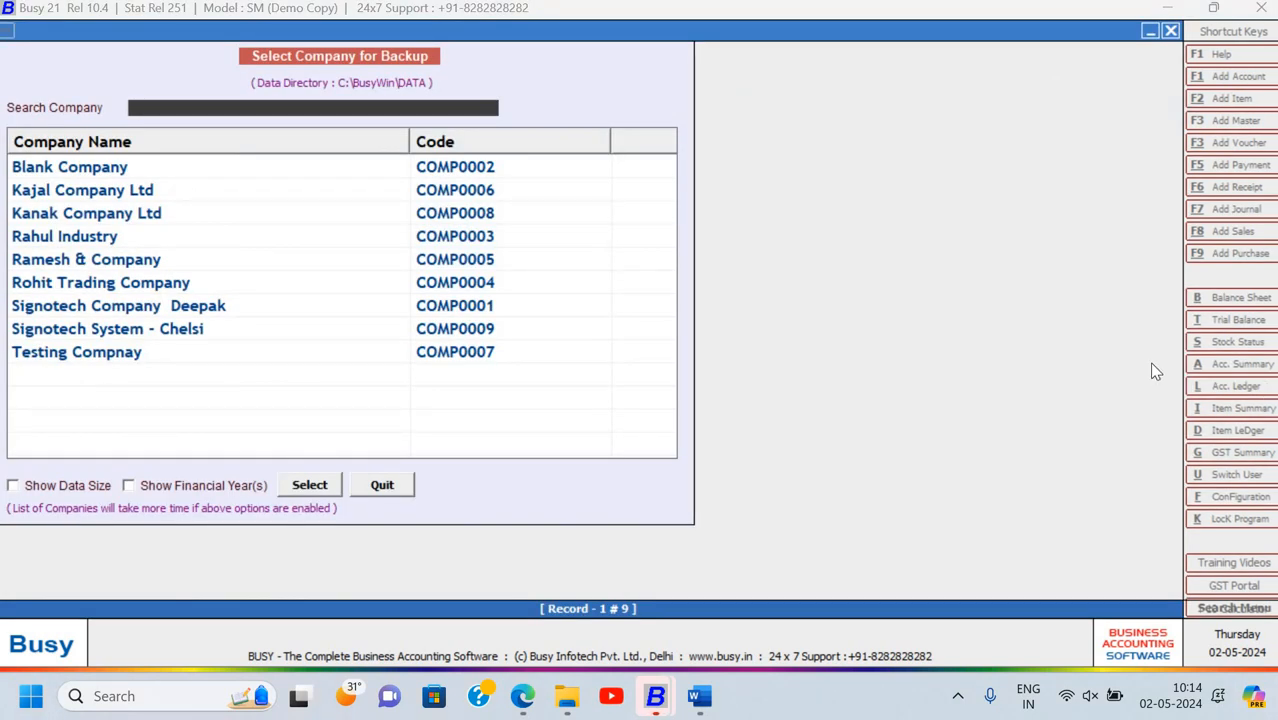
# Choose the Signotech System company and log in with its user name and password
pyautogui.press('Down')
pyautogui.press('Down')
pyautogui.press('Down')
pyautogui.press('Down')
pyautogui.press('Down')
pyautogui.press('Down')
pyautogui.press('Down')
pyautogui.press('Down')
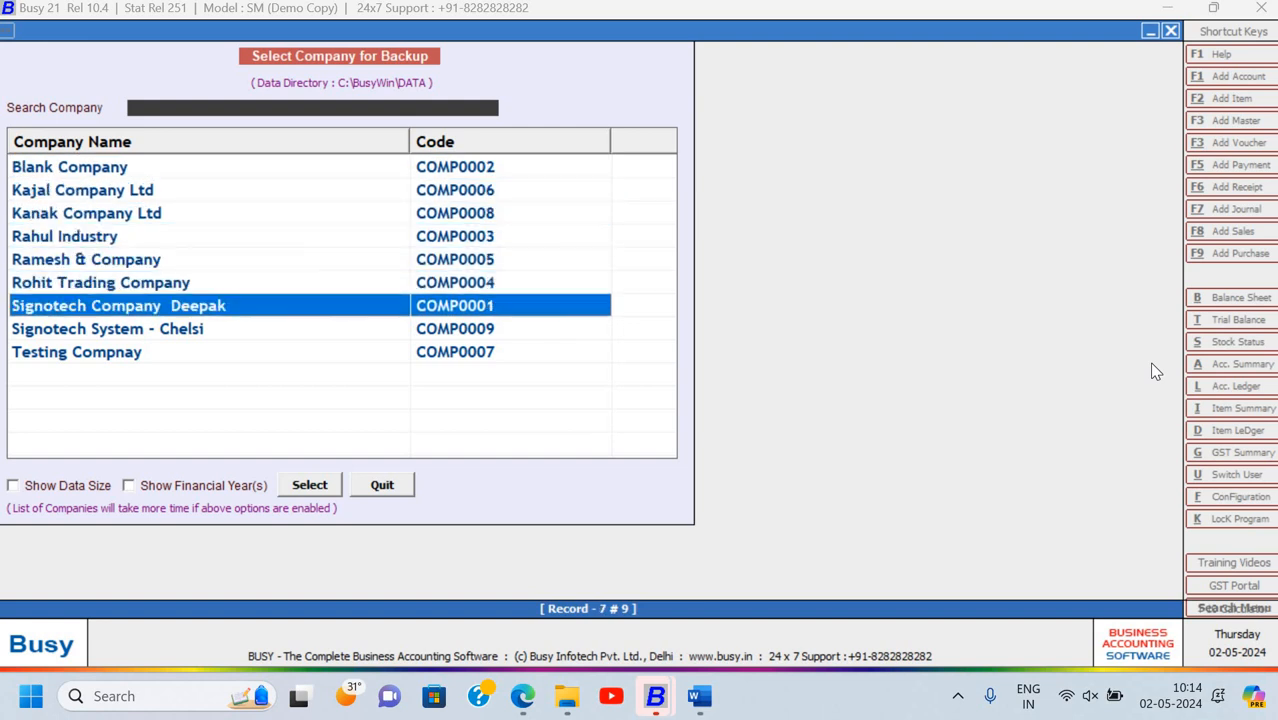
pyautogui.press('Return')
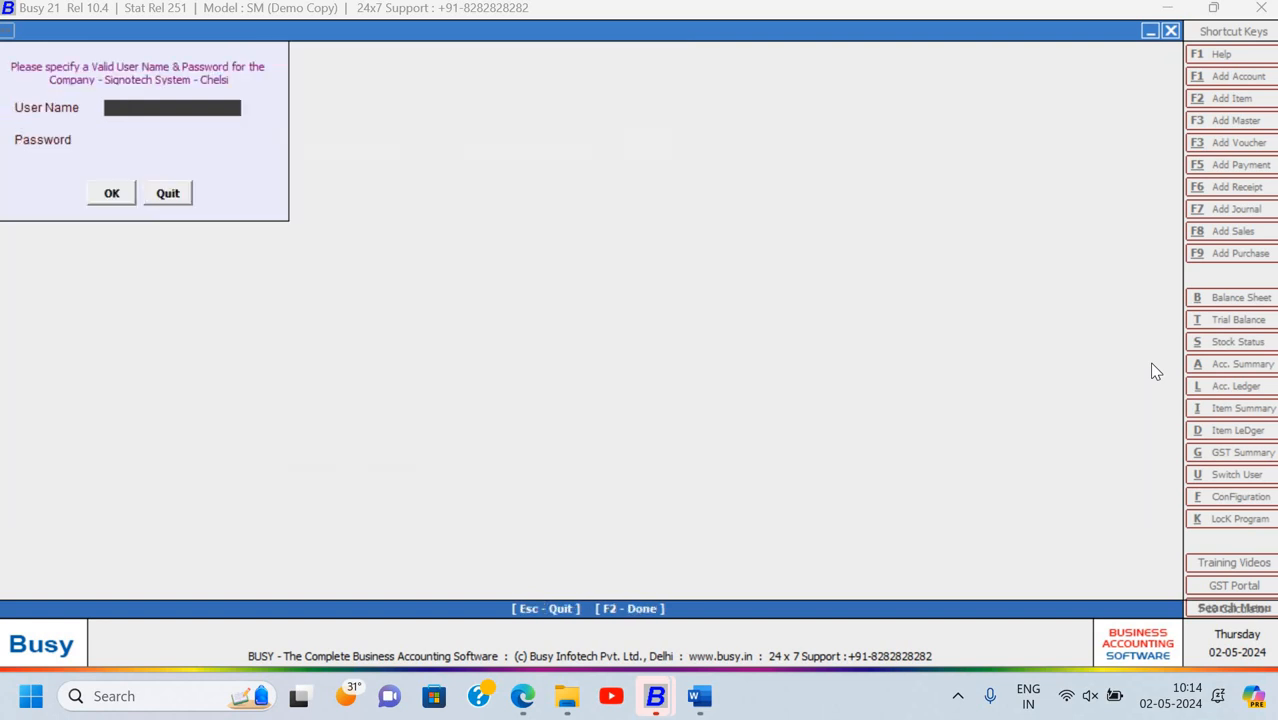
pyautogui.write('chelsi')
pyautogui.press('Return')
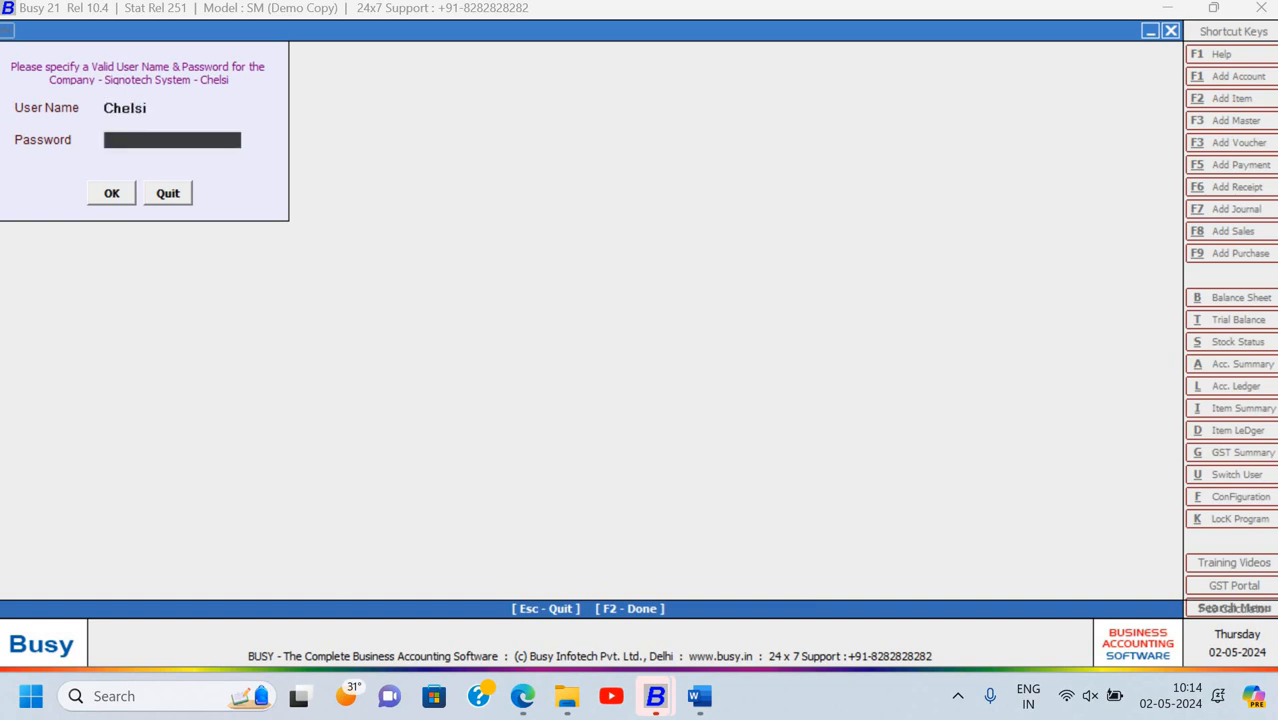
pyautogui.write('******')
pyautogui.press('Return')
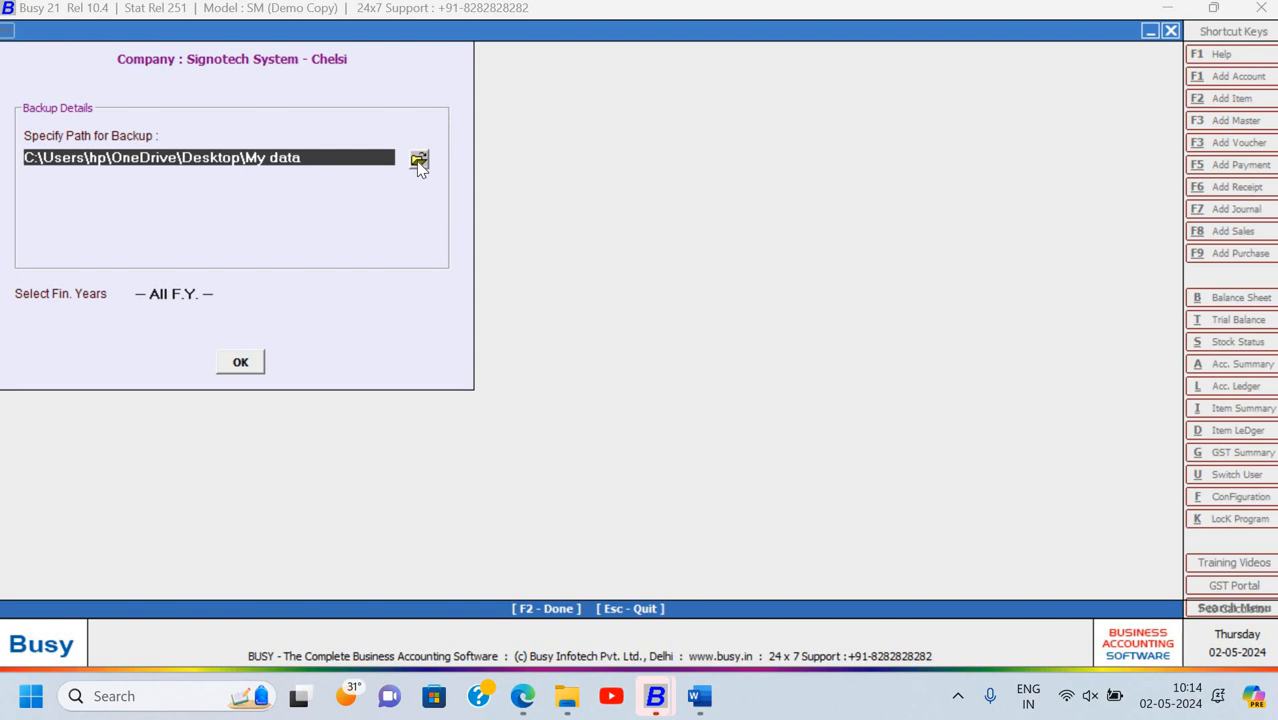
# Set the backup destination to the backup folder on the Desktop
pyautogui.click(419, 161)
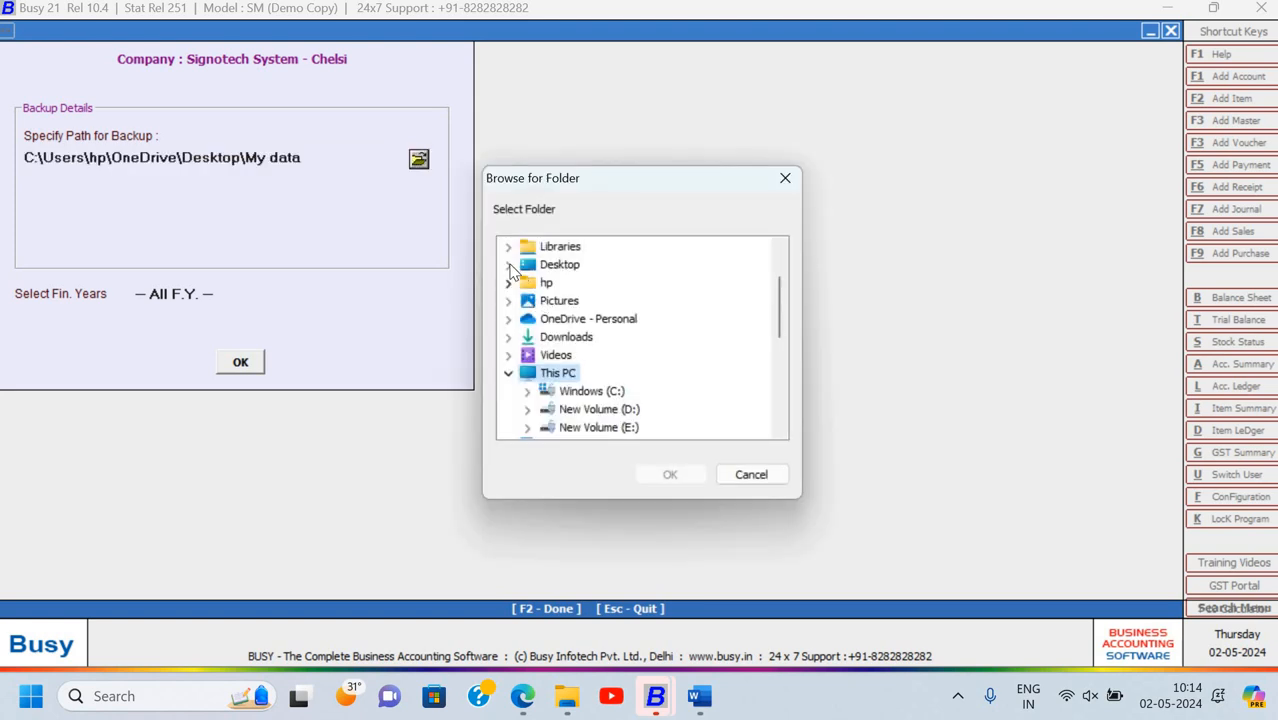
pyautogui.click(508, 265)
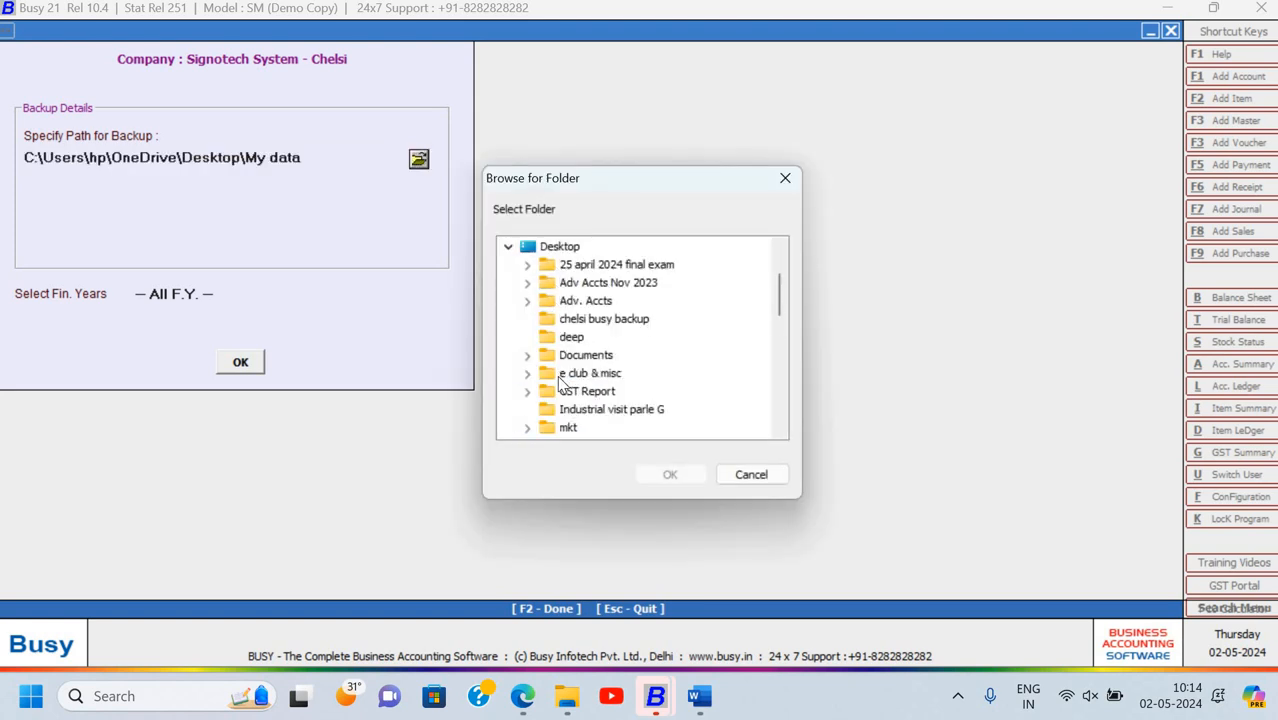
pyautogui.click(548, 320)
pyautogui.click(669, 475)
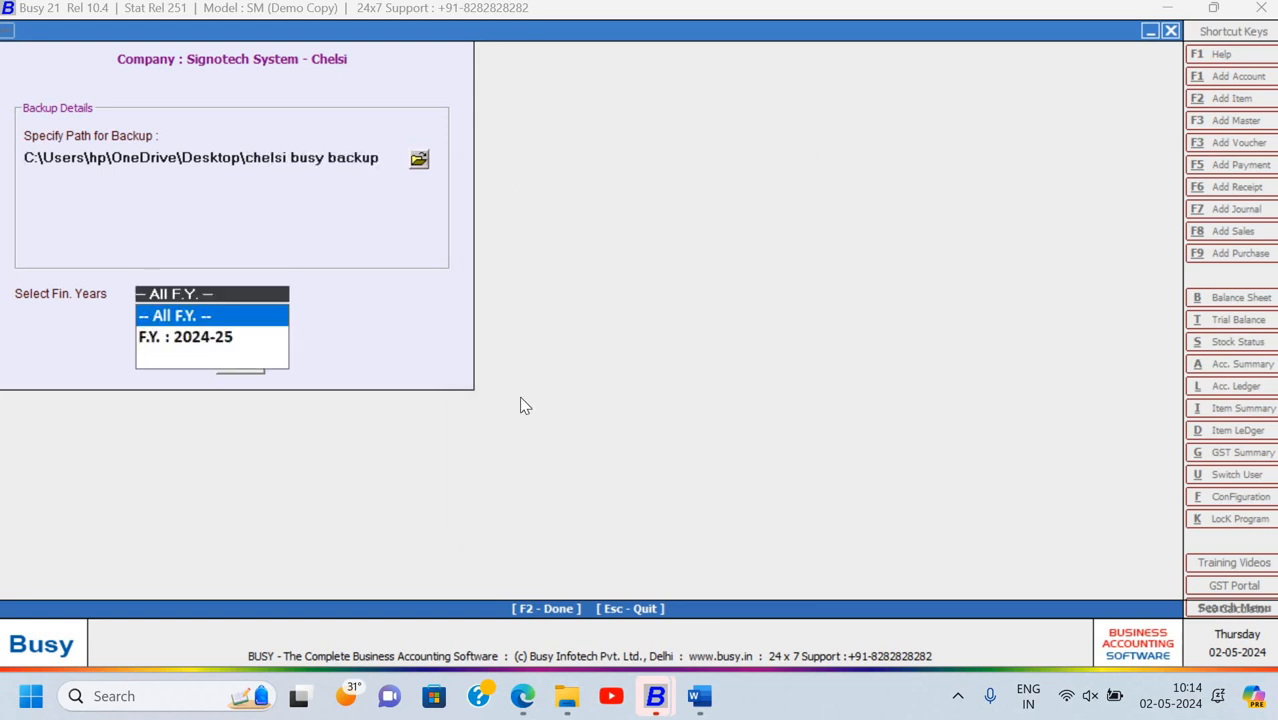
# Back up all financial years, dismiss the success message and close the backup window
pyautogui.press('Down')
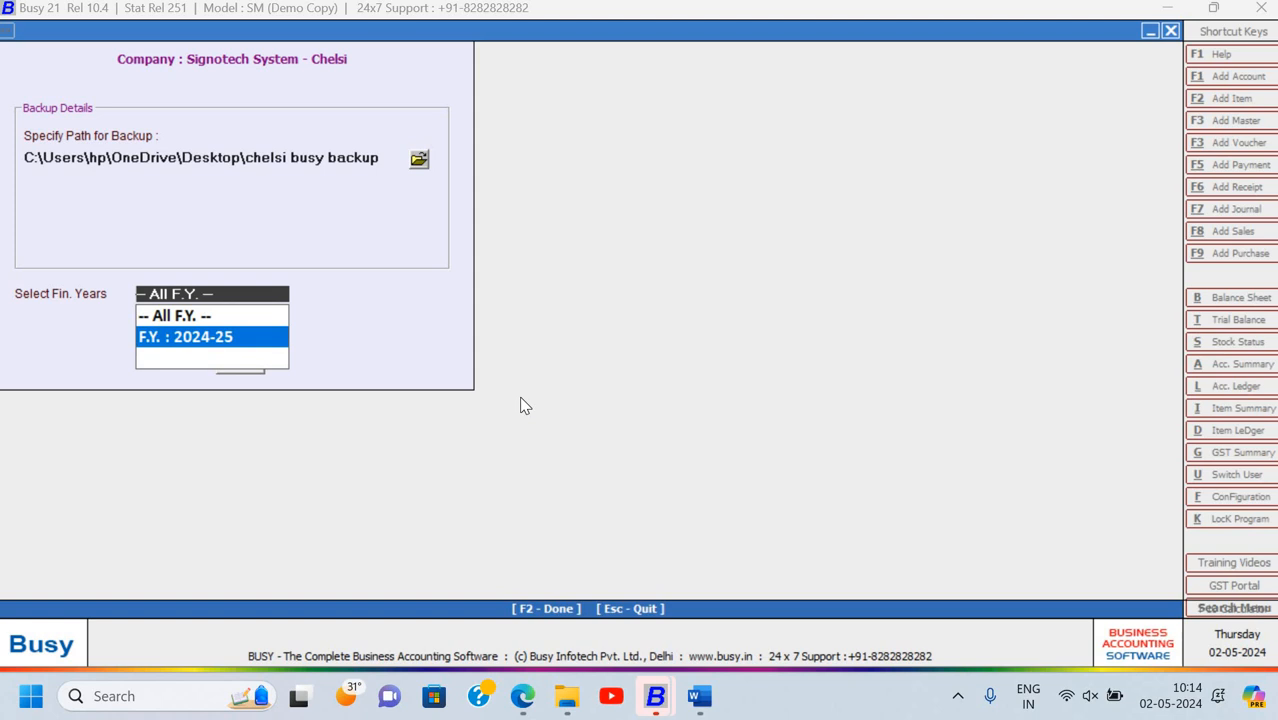
pyautogui.press('Up')
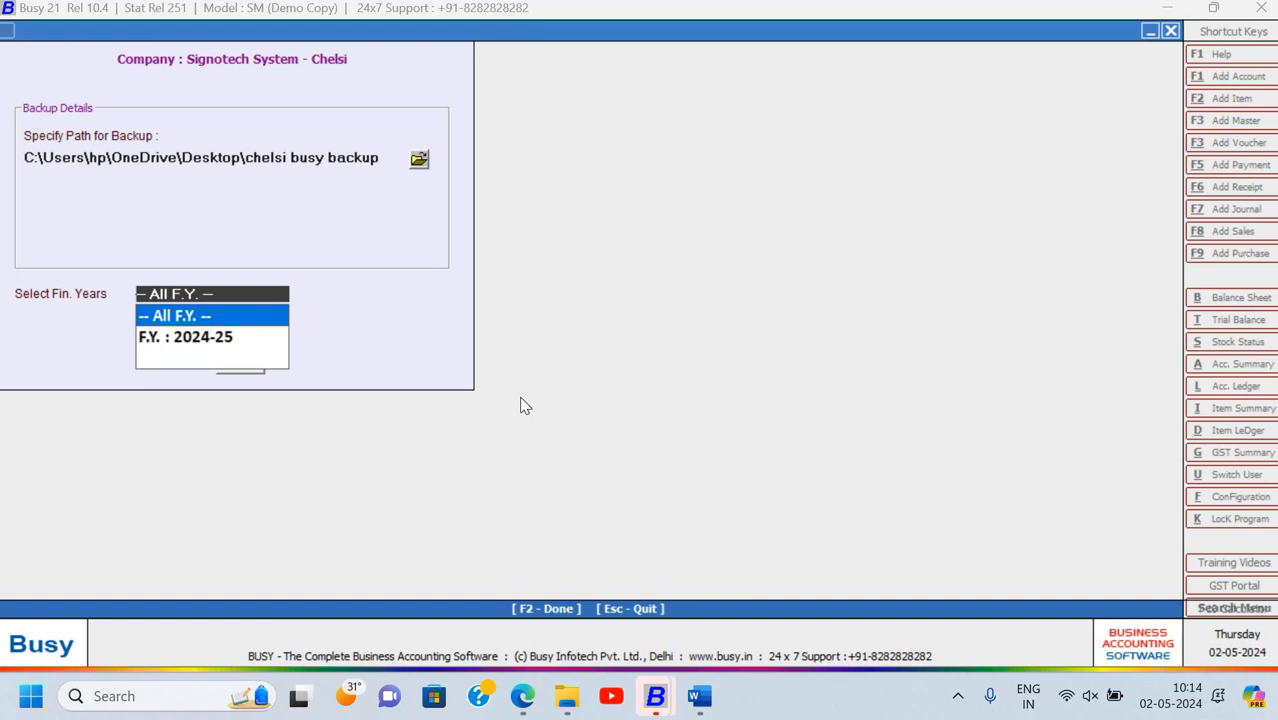
pyautogui.press('Down')
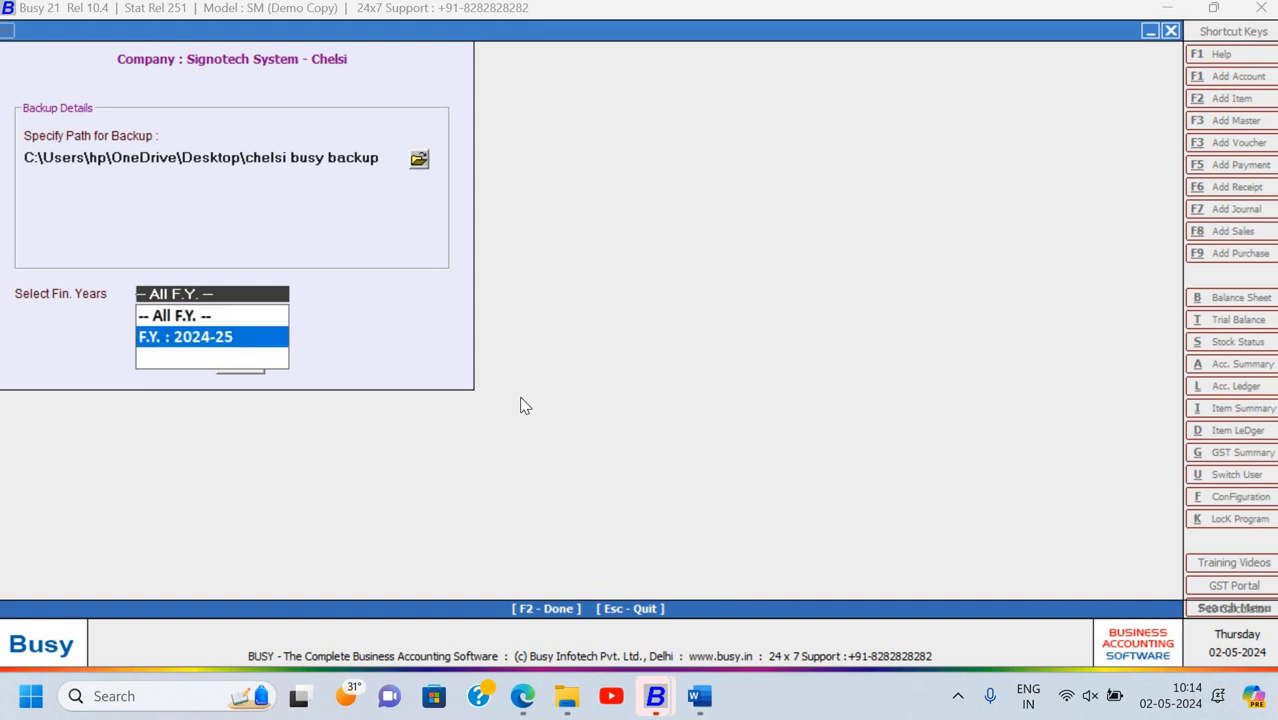
pyautogui.press('Up')
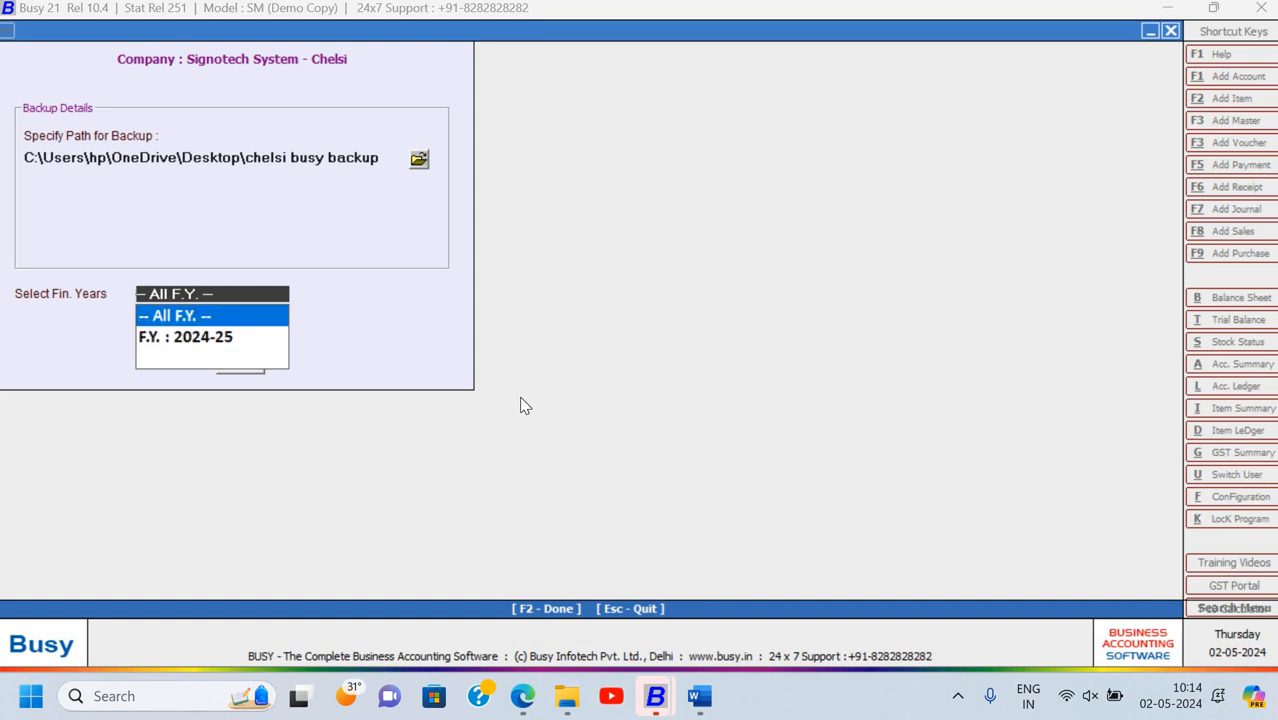
pyautogui.press('Return')
pyautogui.press('Return')
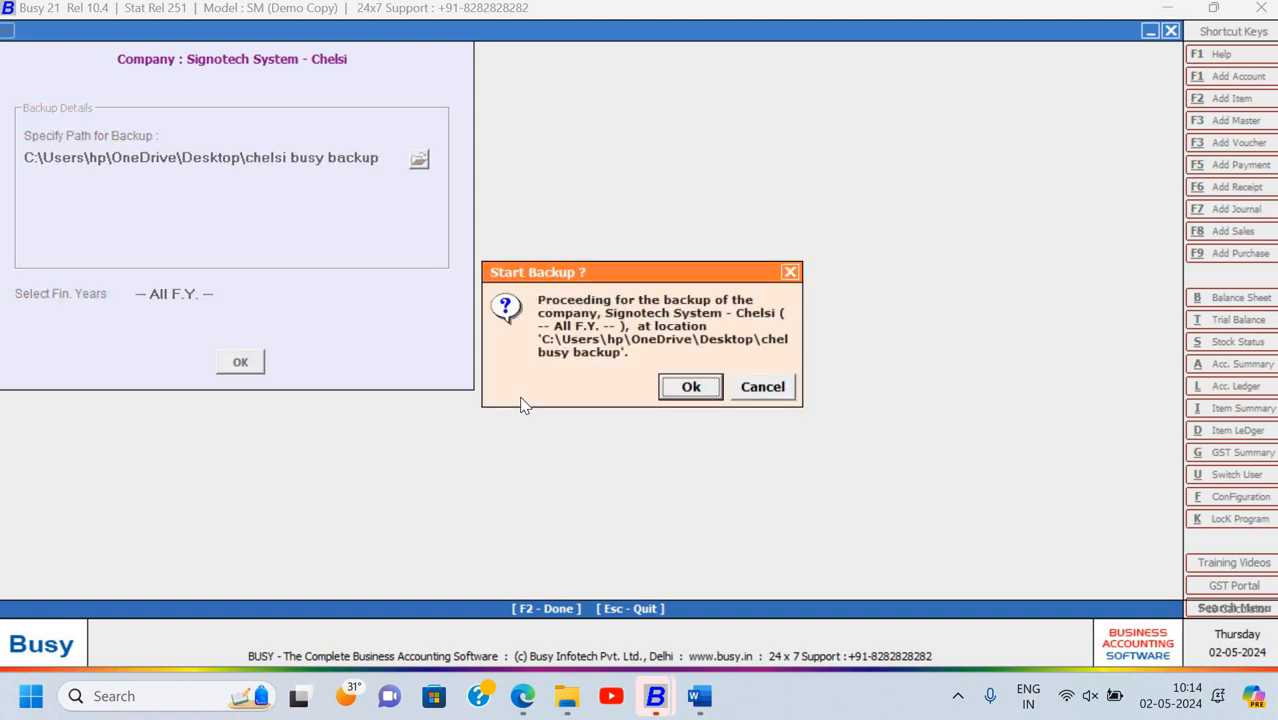
pyautogui.press('Return')
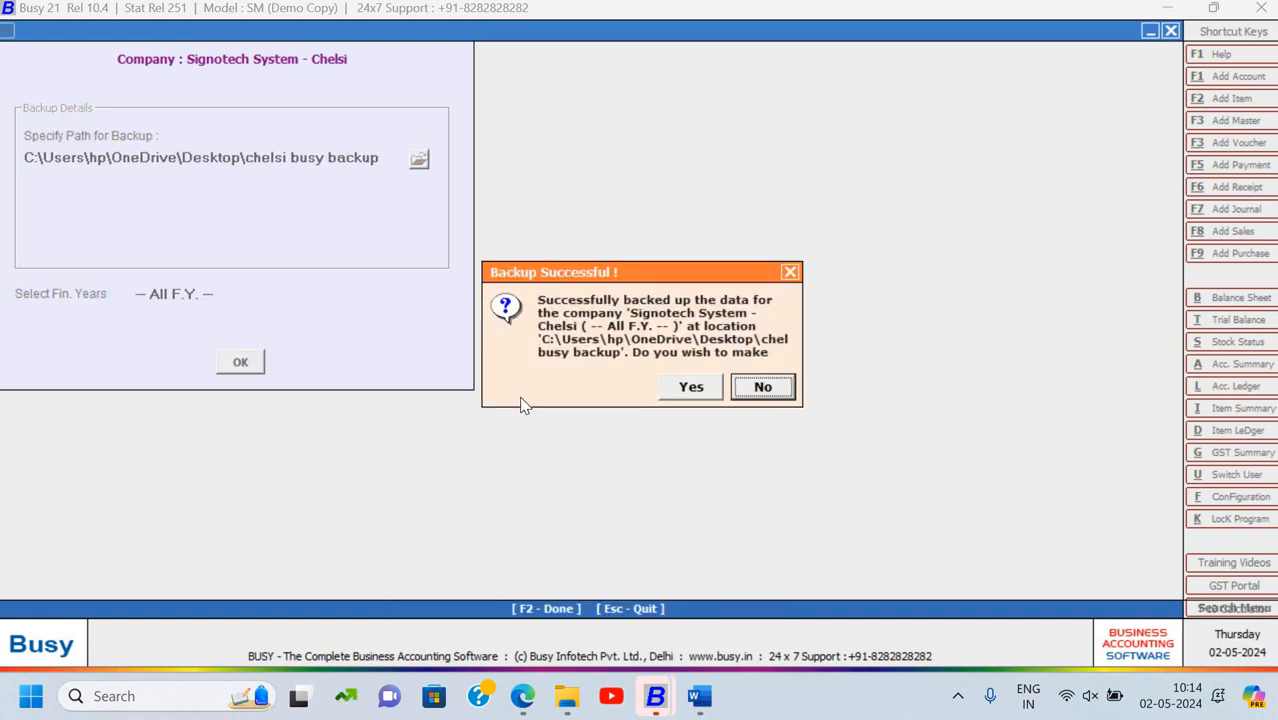
pyautogui.press('Left')
pyautogui.press('Return')
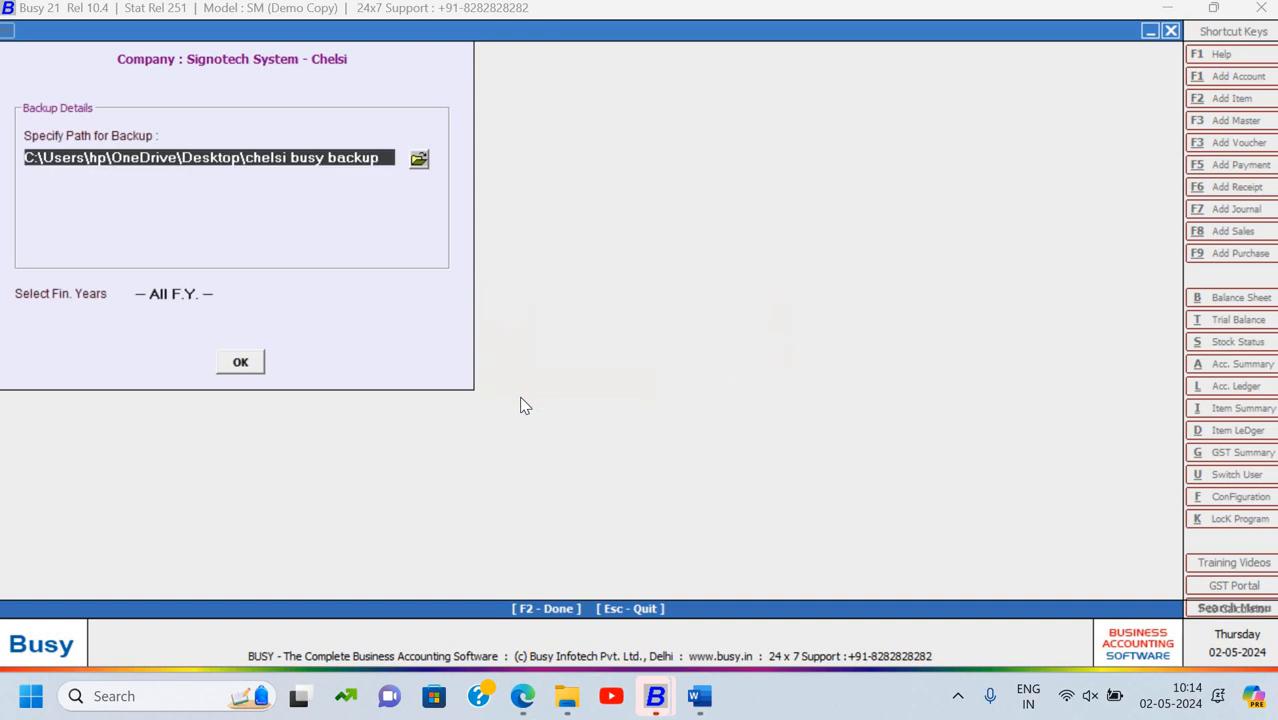
pyautogui.press('Escape')
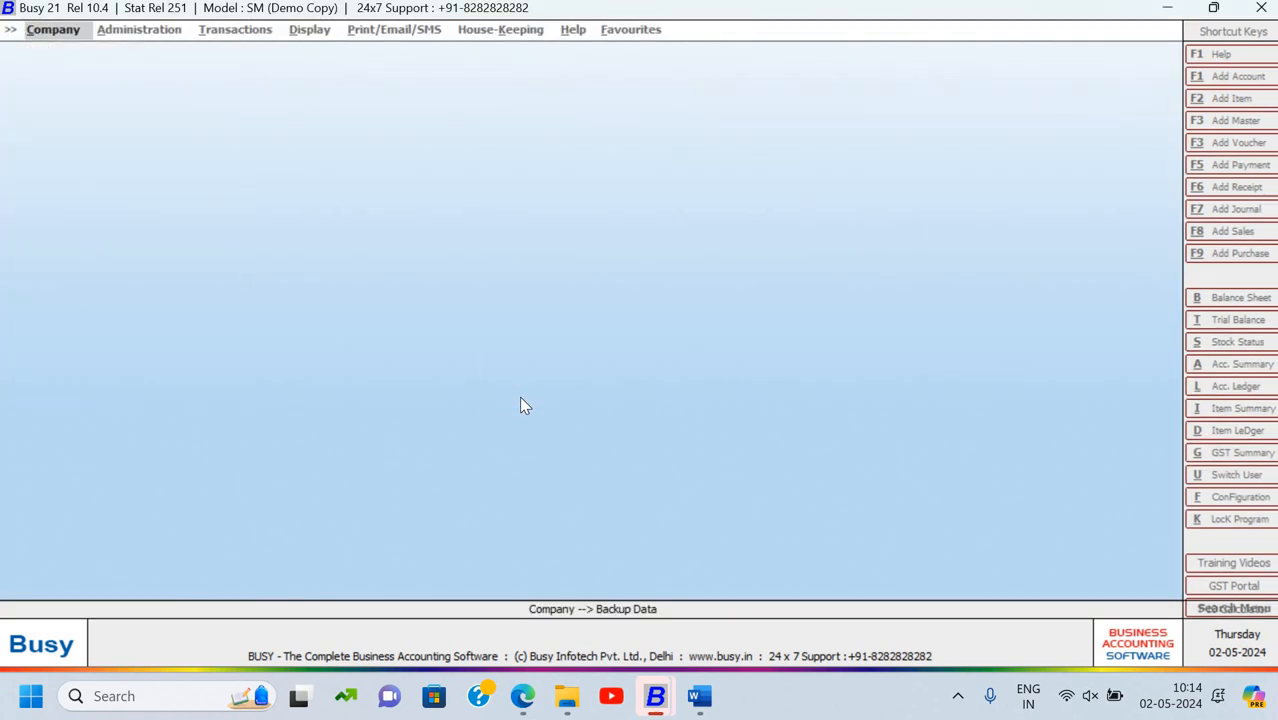
# Open the desktop backup folder, check the DATA and DISK1 files, then close it
pyautogui.press('super+d')
pyautogui.doubleClick(640, 80)
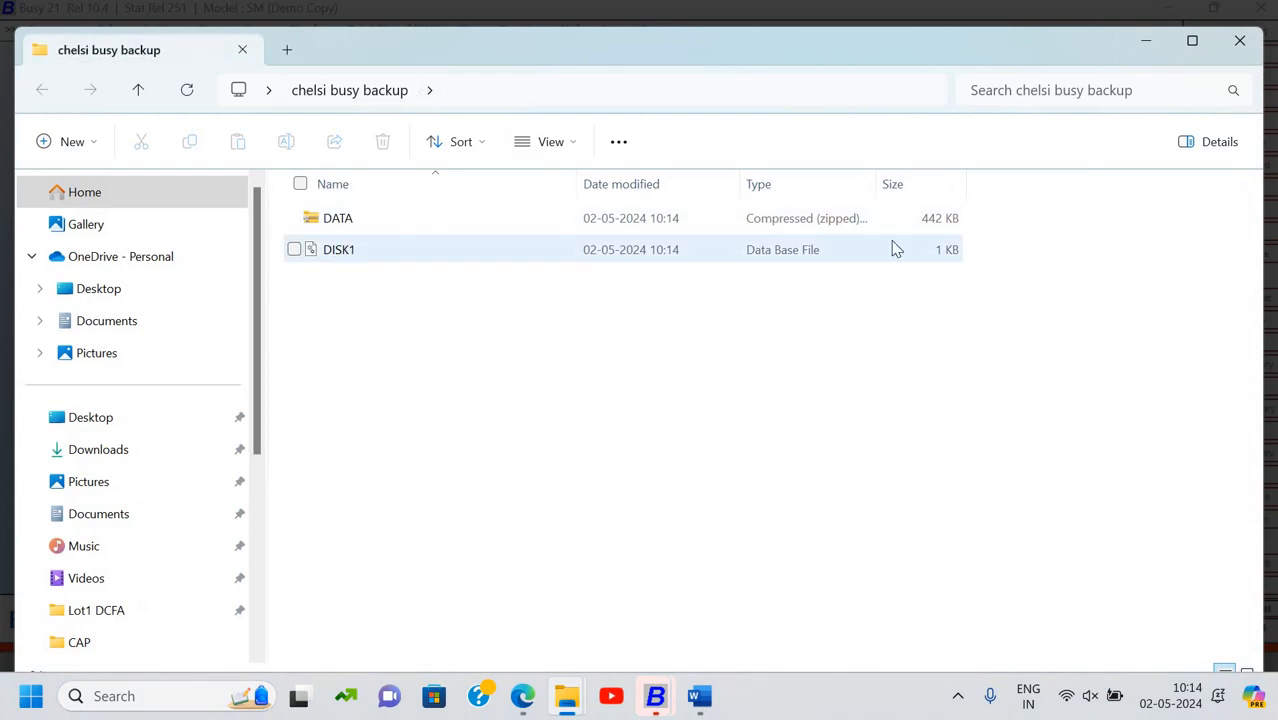
pyautogui.click(332, 251)
pyautogui.click(342, 221)
pyautogui.click(340, 257)
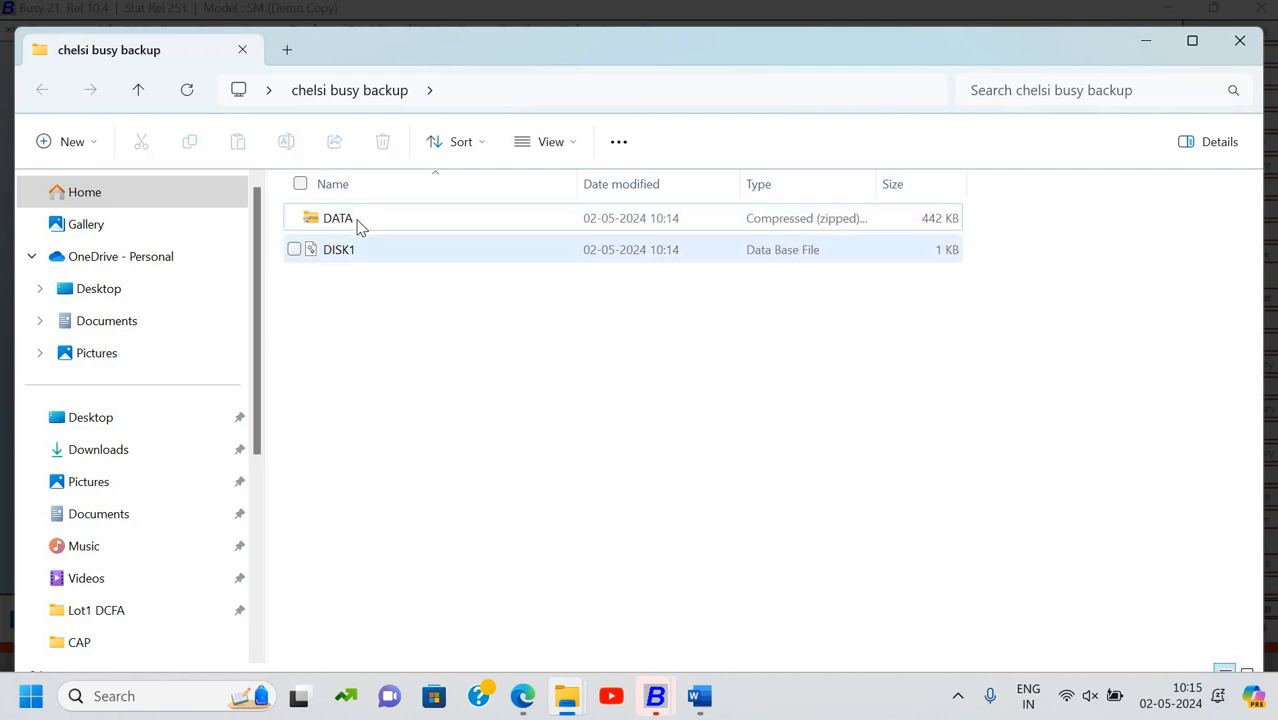
pyautogui.click(359, 224)
pyautogui.click(355, 252)
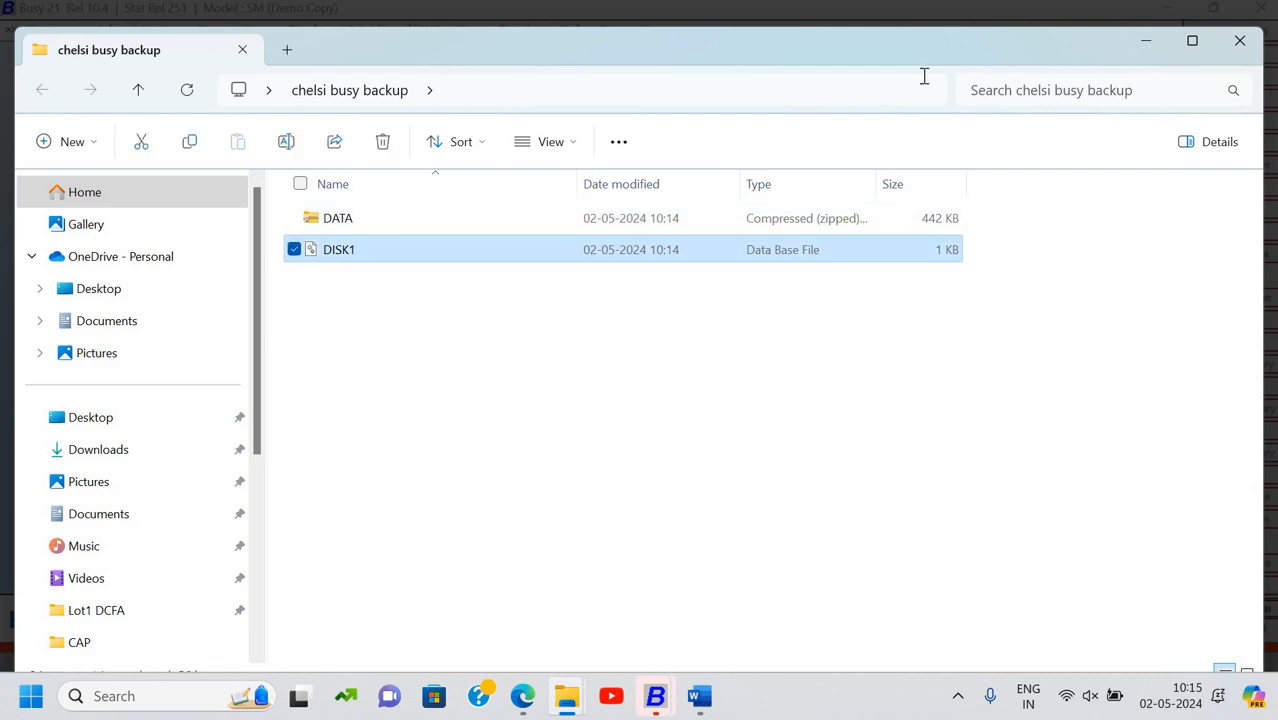
pyautogui.hotkey('alt', 'F4')
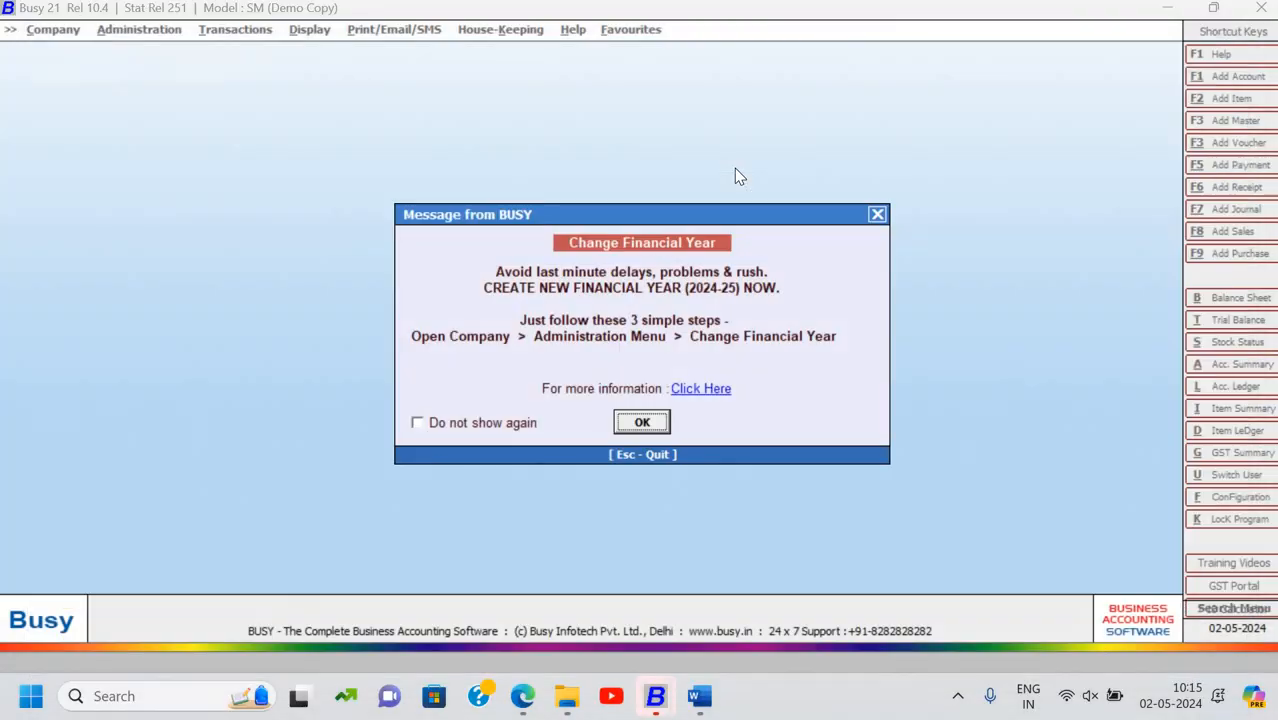
pyautogui.hotkey('alt', 'Tab')
# Review the assignment in Word, then return to BUSY and bring up the Company menu
pyautogui.click(734, 168)
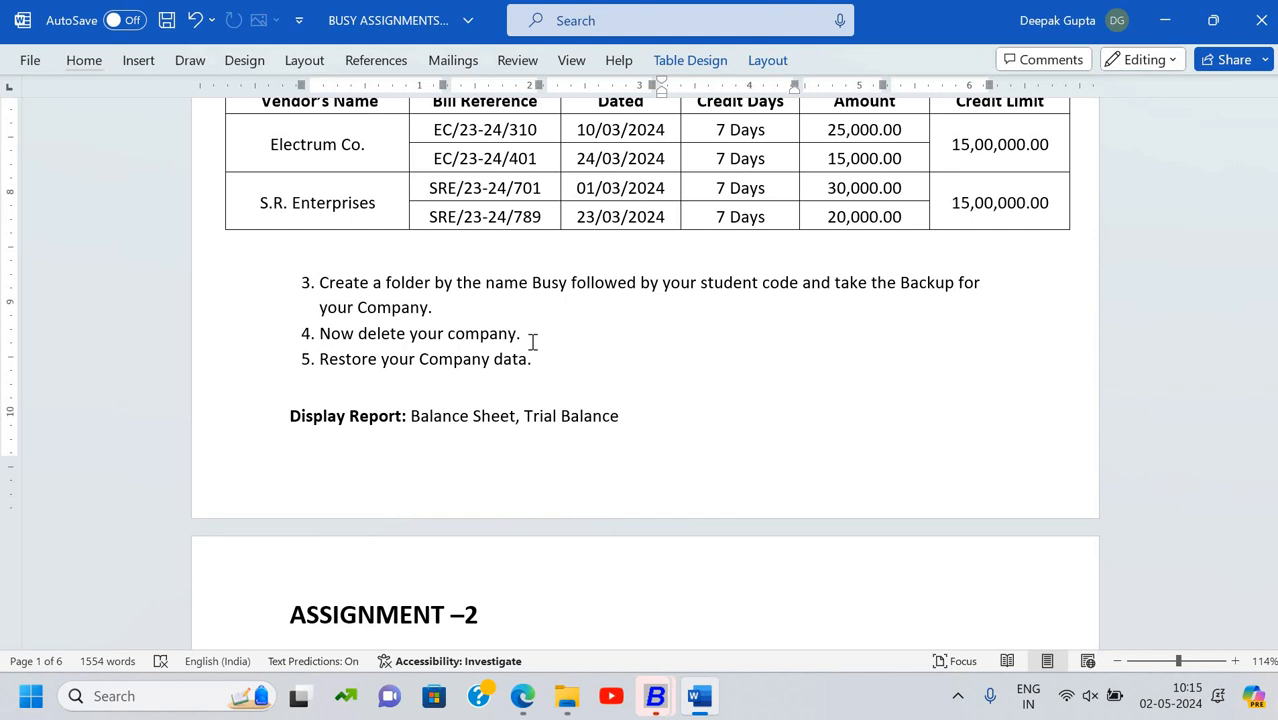
pyautogui.hotkey('alt', 'Tab')
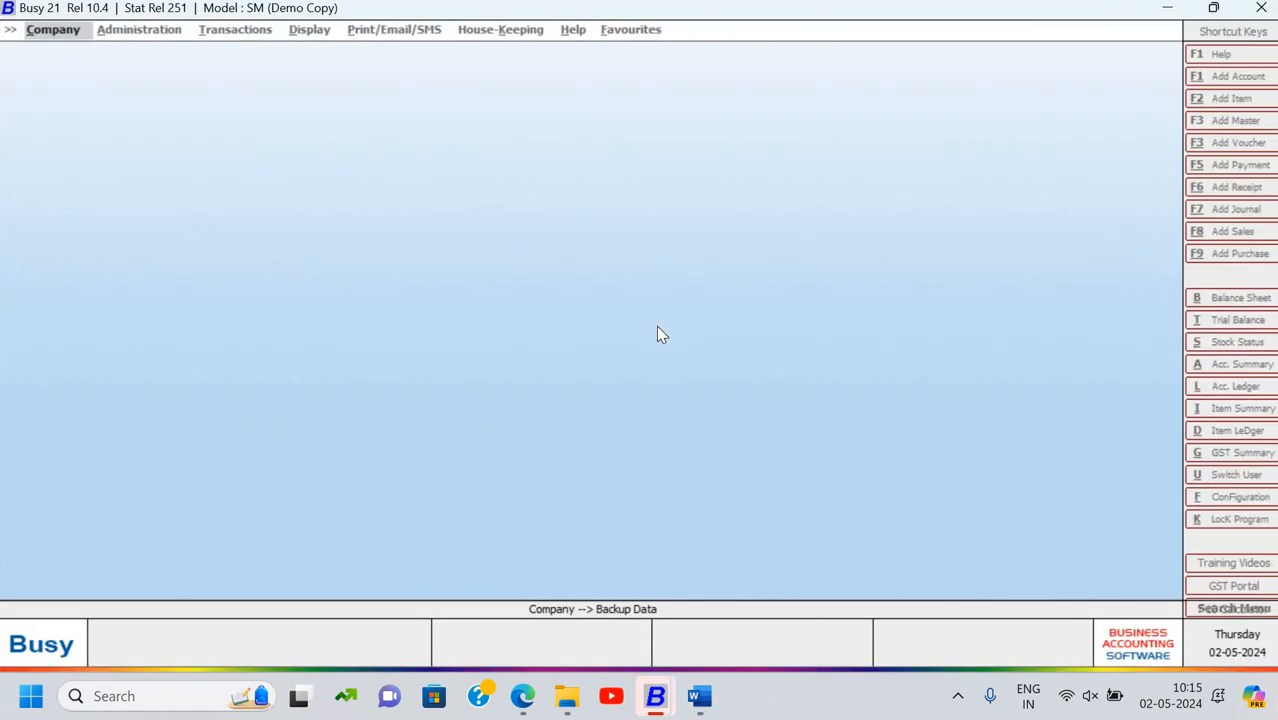
pyautogui.press('Return')
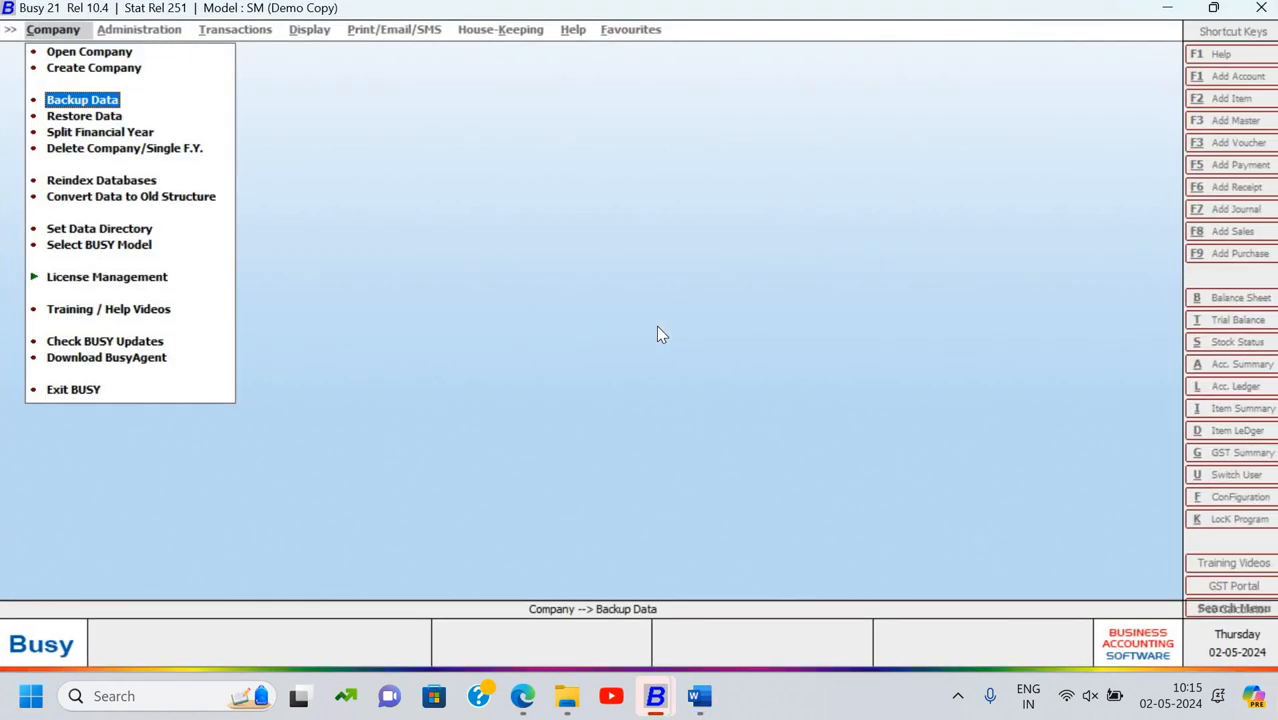
# Choose Delete Company for Signotech System and sign in with the superuser name and password
pyautogui.press('Down')
pyautogui.press('Down')
pyautogui.press('Down')
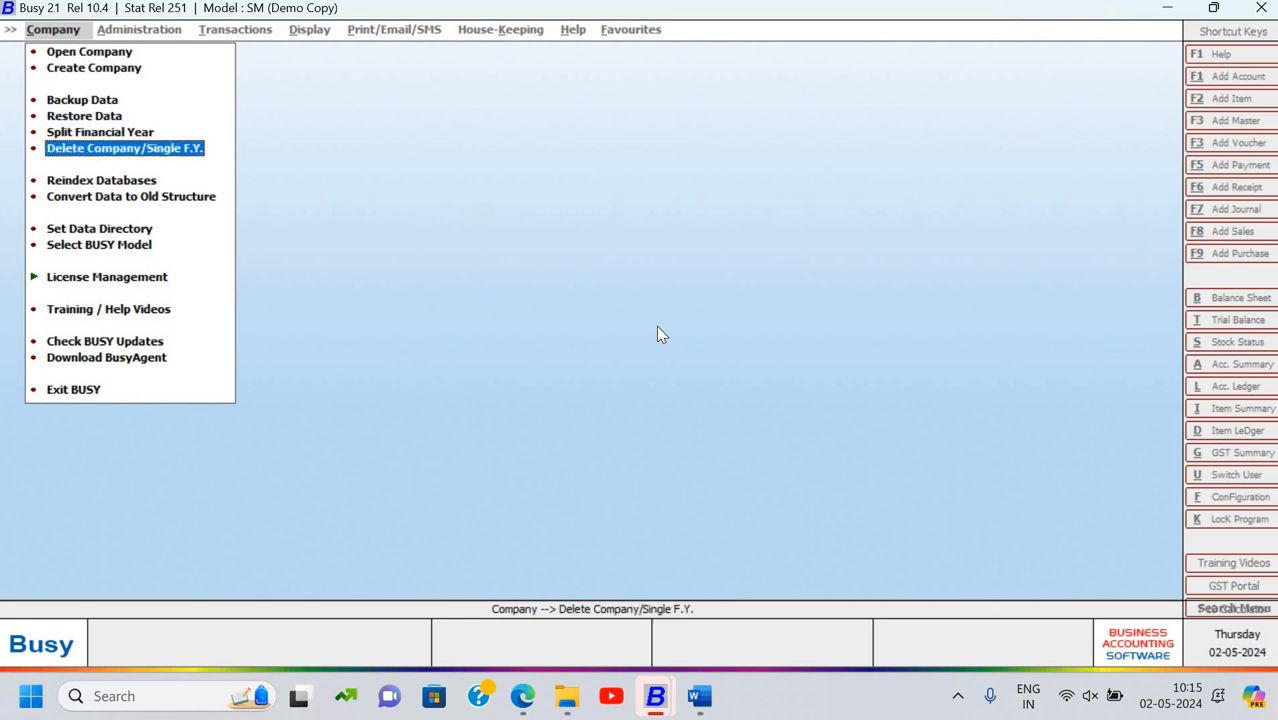
pyautogui.press('Return')
pyautogui.press('Down')
pyautogui.press('Down')
pyautogui.press('Down')
pyautogui.press('Down')
pyautogui.press('Down')
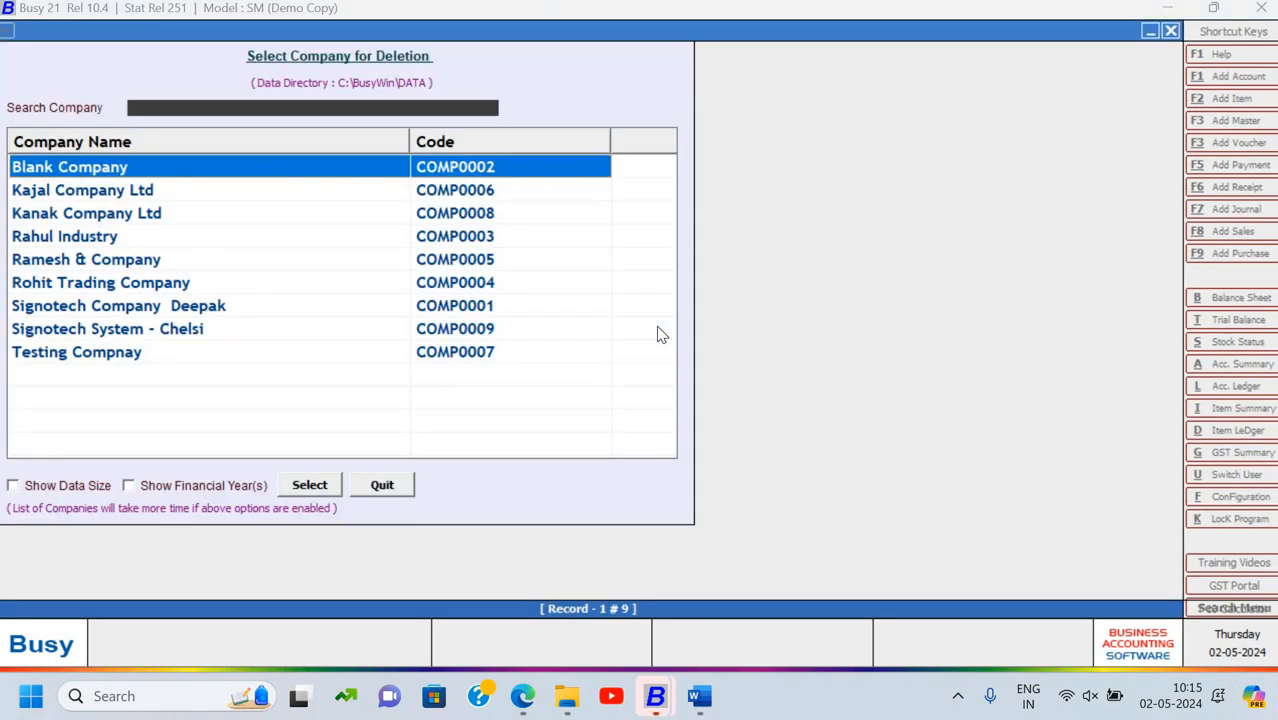
pyautogui.press('Down')
pyautogui.press('Down')
pyautogui.press('Down')
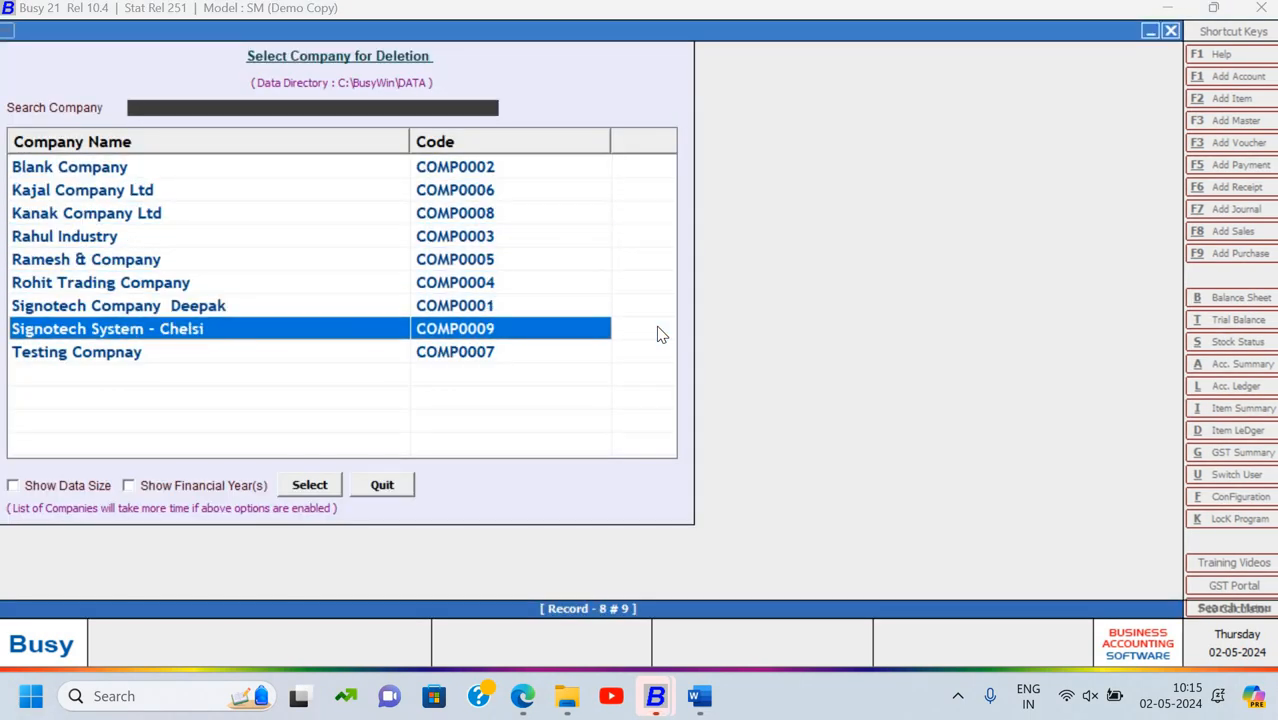
pyautogui.press('Return')
pyautogui.write('Chelsi')
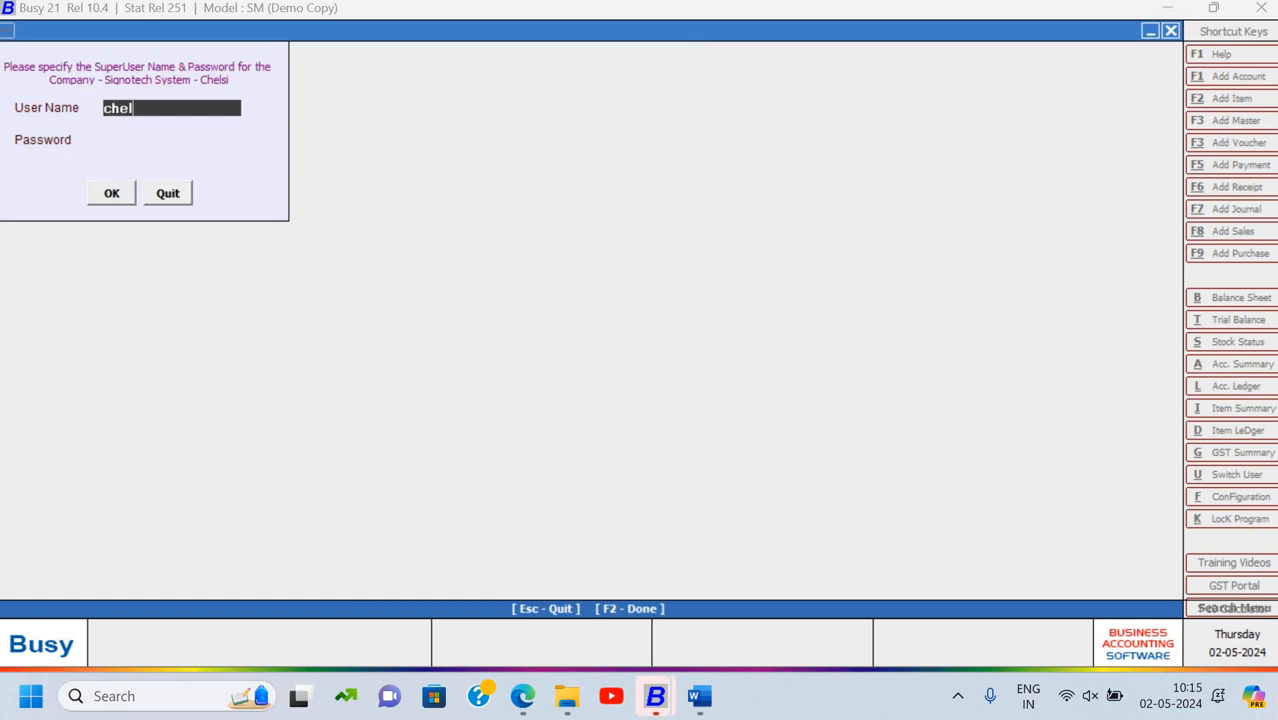
pyautogui.press('Return')
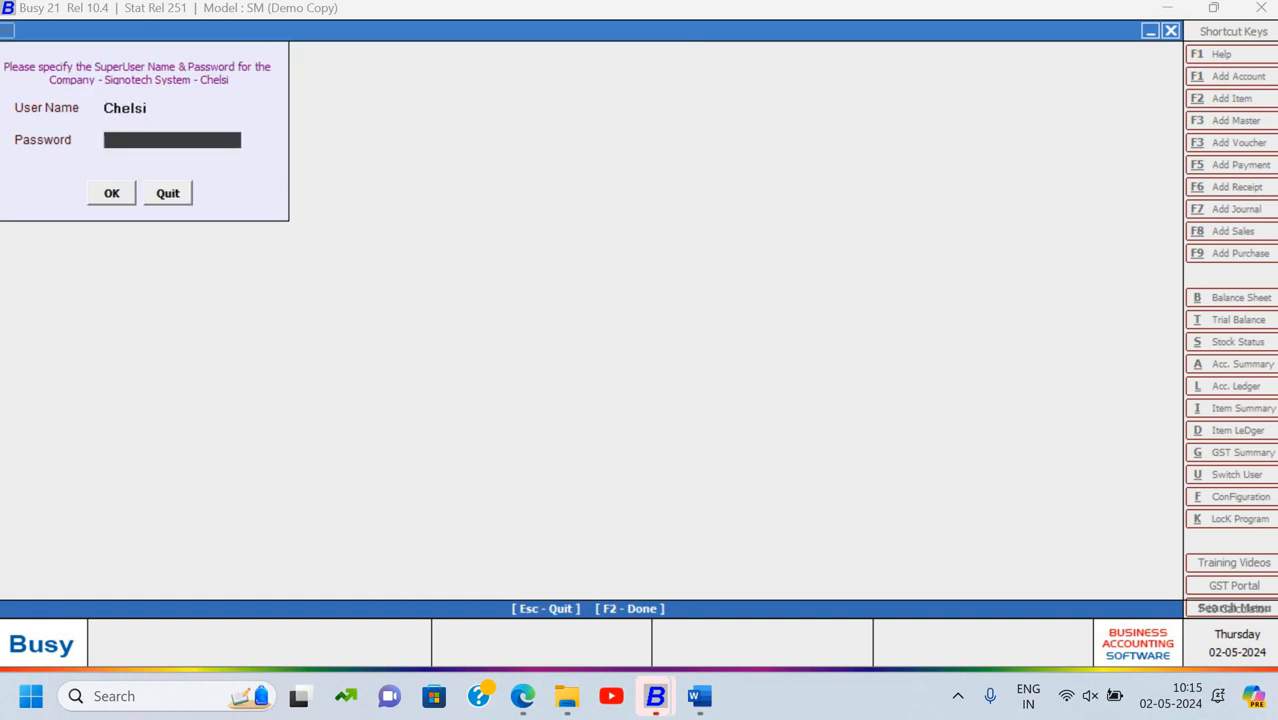
pyautogui.write('******')
pyautogui.press('Return')
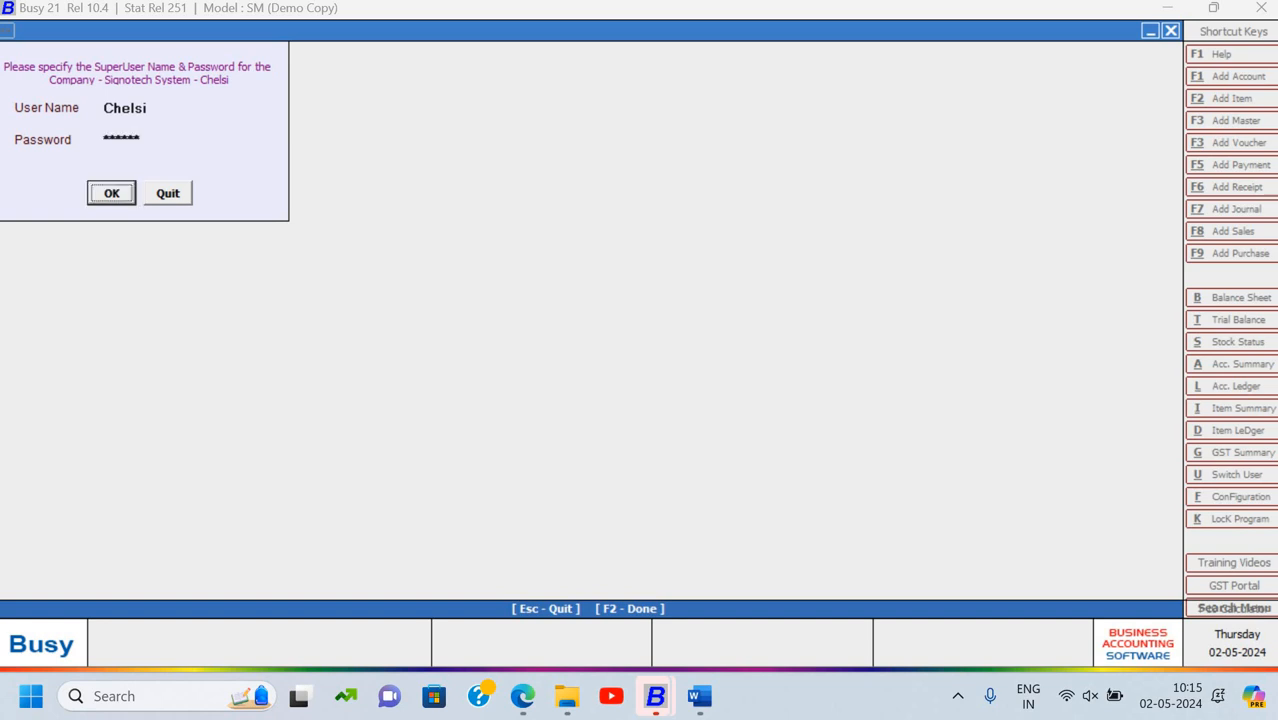
pyautogui.press('Return')
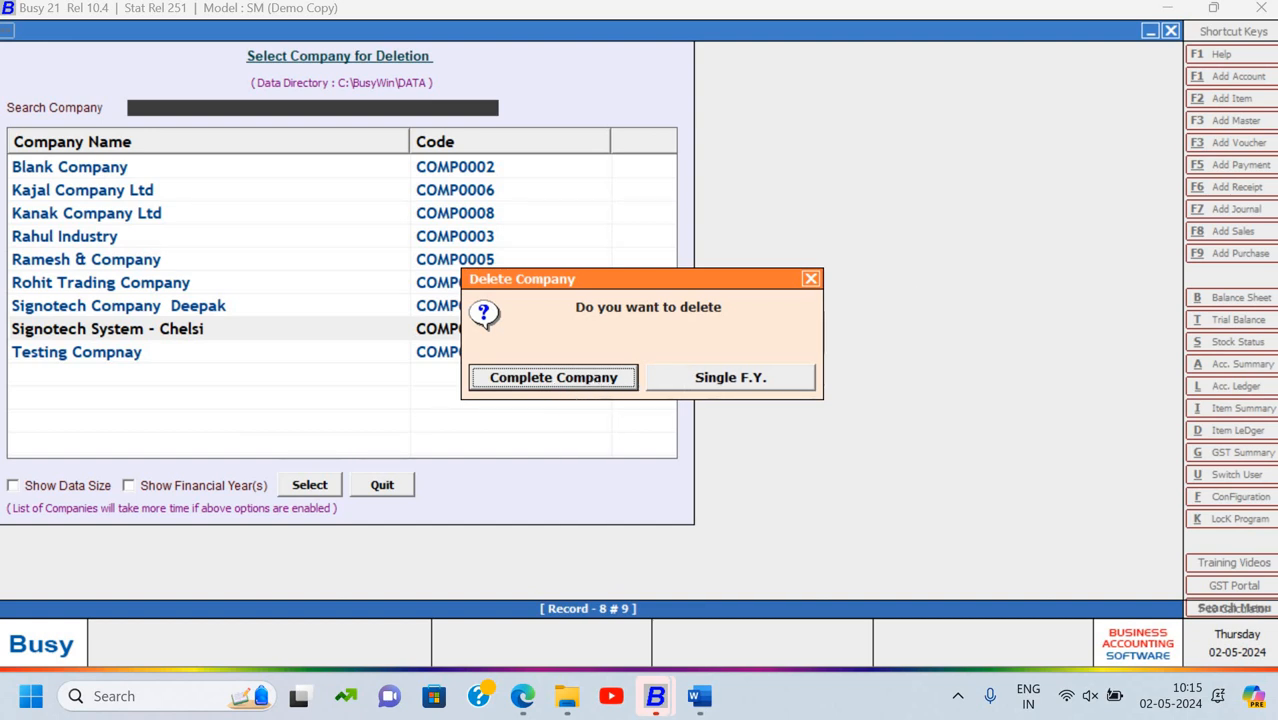
# Confirm deleting all the company's data with Yes and acknowledge the success message
pyautogui.press('Return')
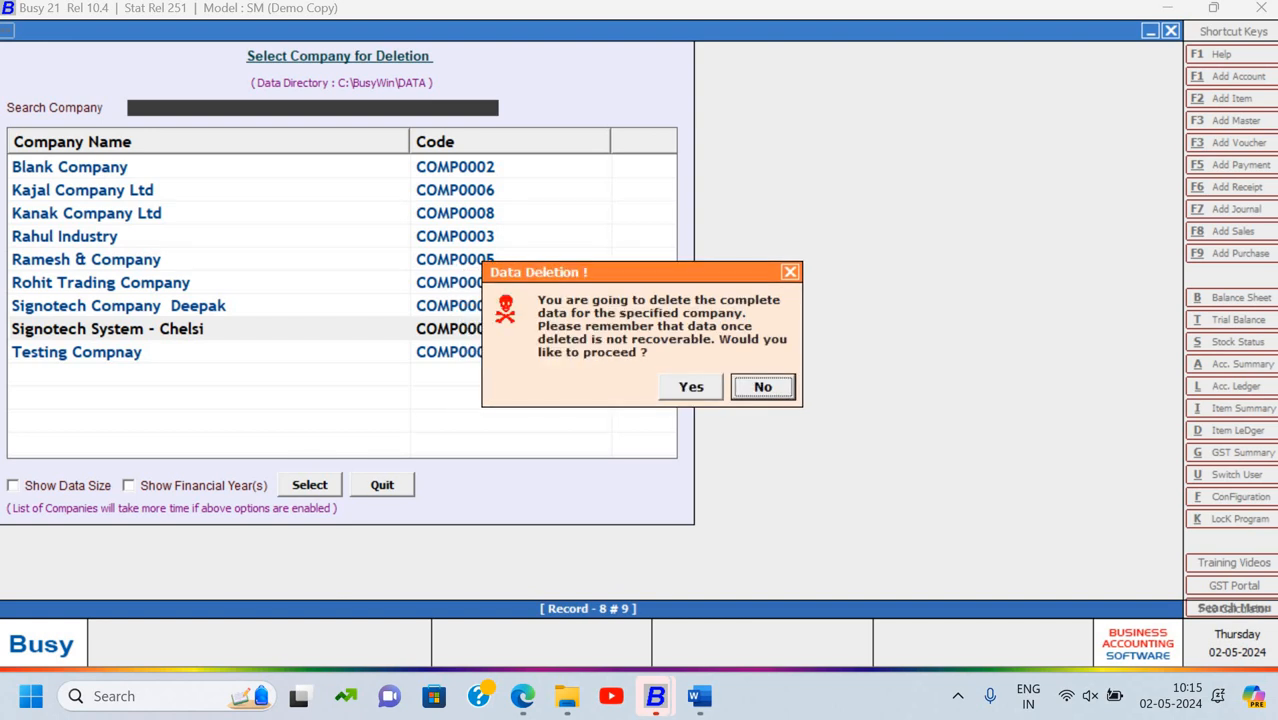
pyautogui.press('Left')
pyautogui.press('Return')
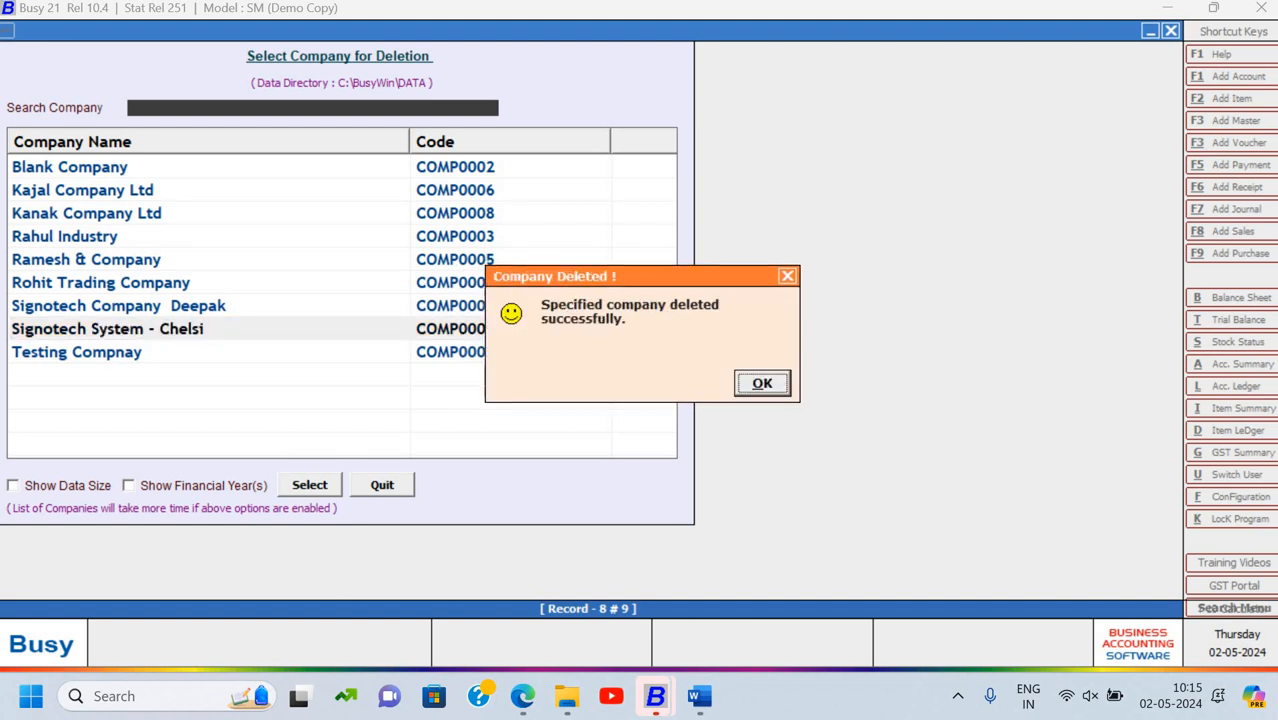
pyautogui.press('Return')
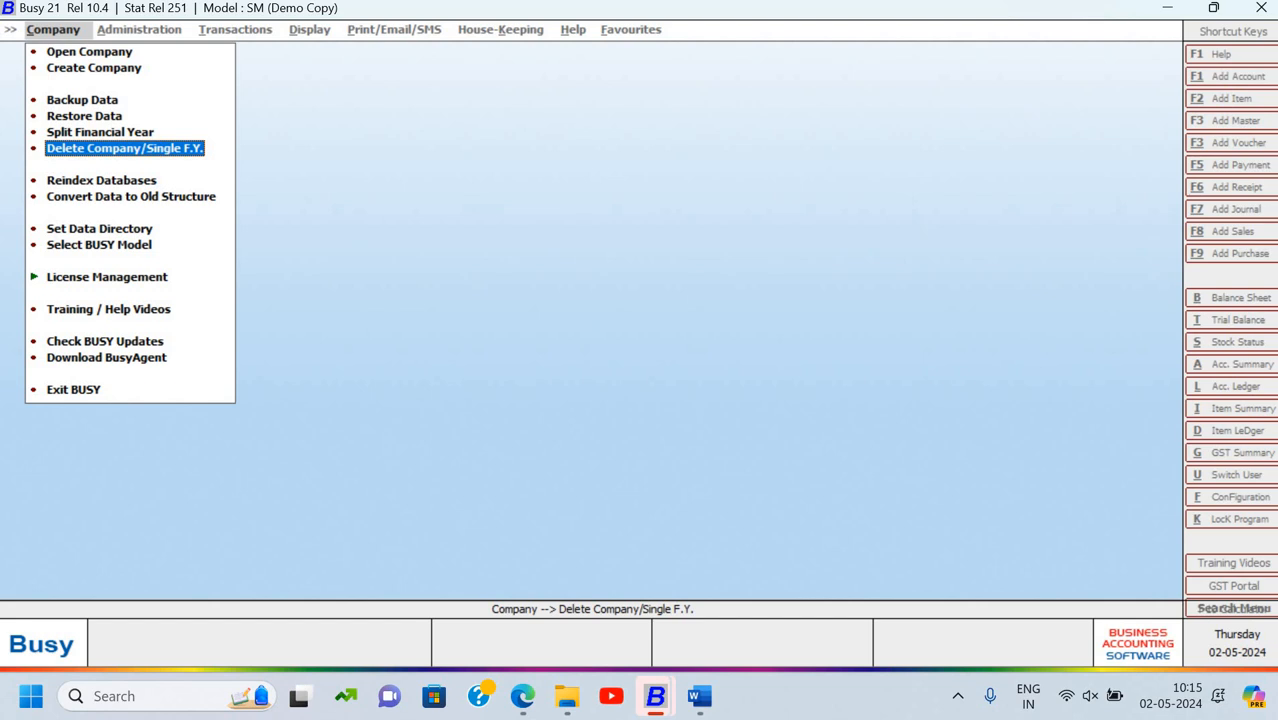
# Check the Open Company list to confirm Signotech System is no longer listed
pyautogui.press('Up')
pyautogui.press('Up')
pyautogui.press('Up')
pyautogui.press('Up')
pyautogui.press('Up')
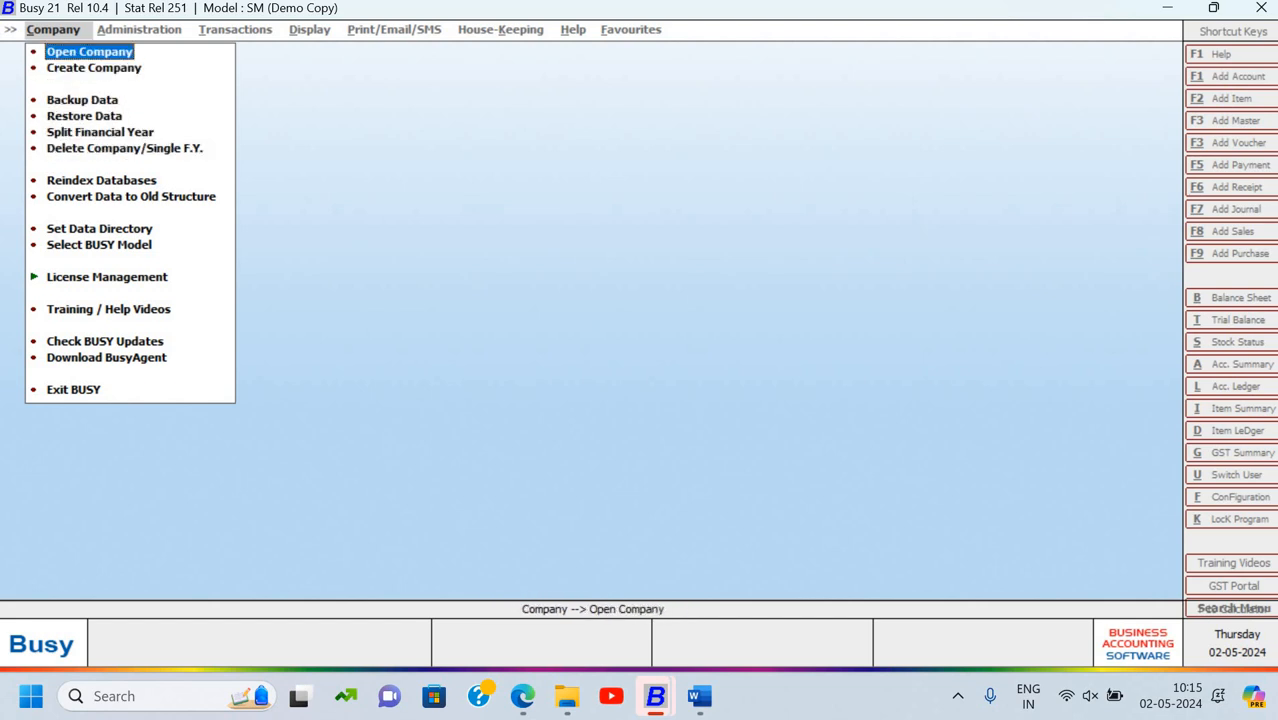
pyautogui.press('Return')
pyautogui.press('Down')
pyautogui.press('Down')
pyautogui.press('Down')
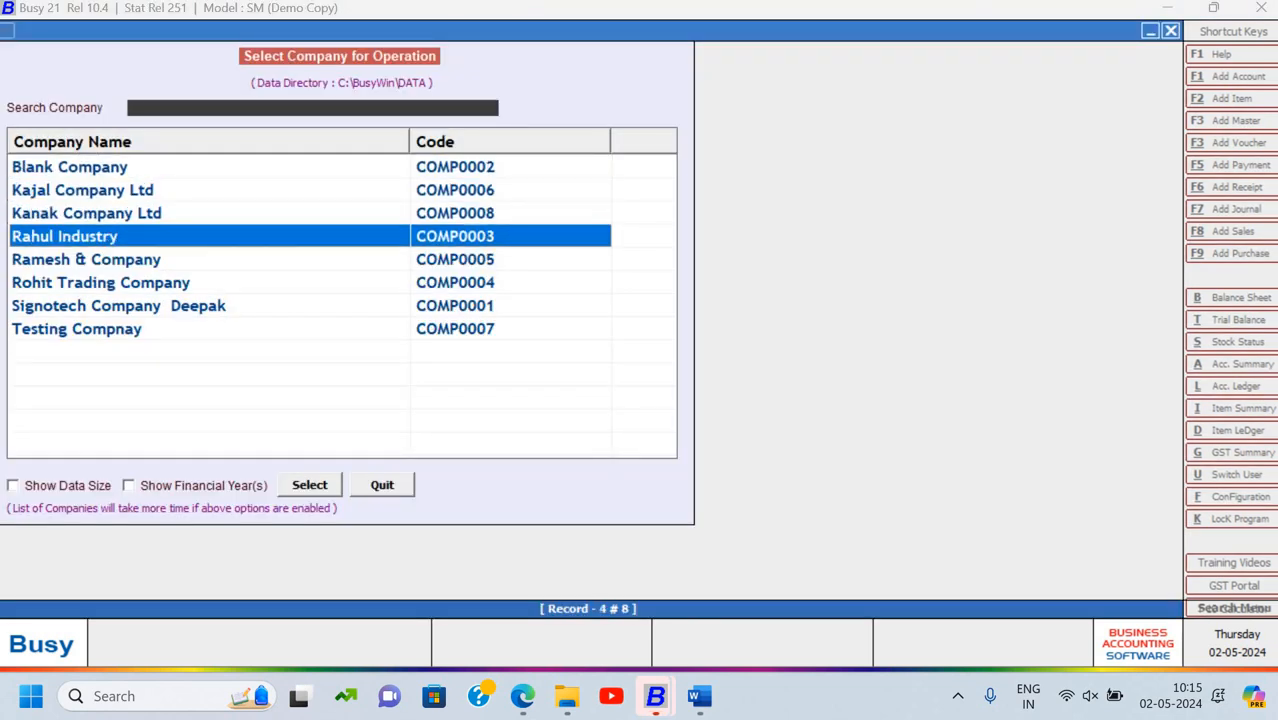
pyautogui.press('Down')
pyautogui.press('Down')
pyautogui.press('Down')
pyautogui.press('Down')
pyautogui.press('Up')
pyautogui.press('Up')
pyautogui.press('Down')
pyautogui.press('Down')
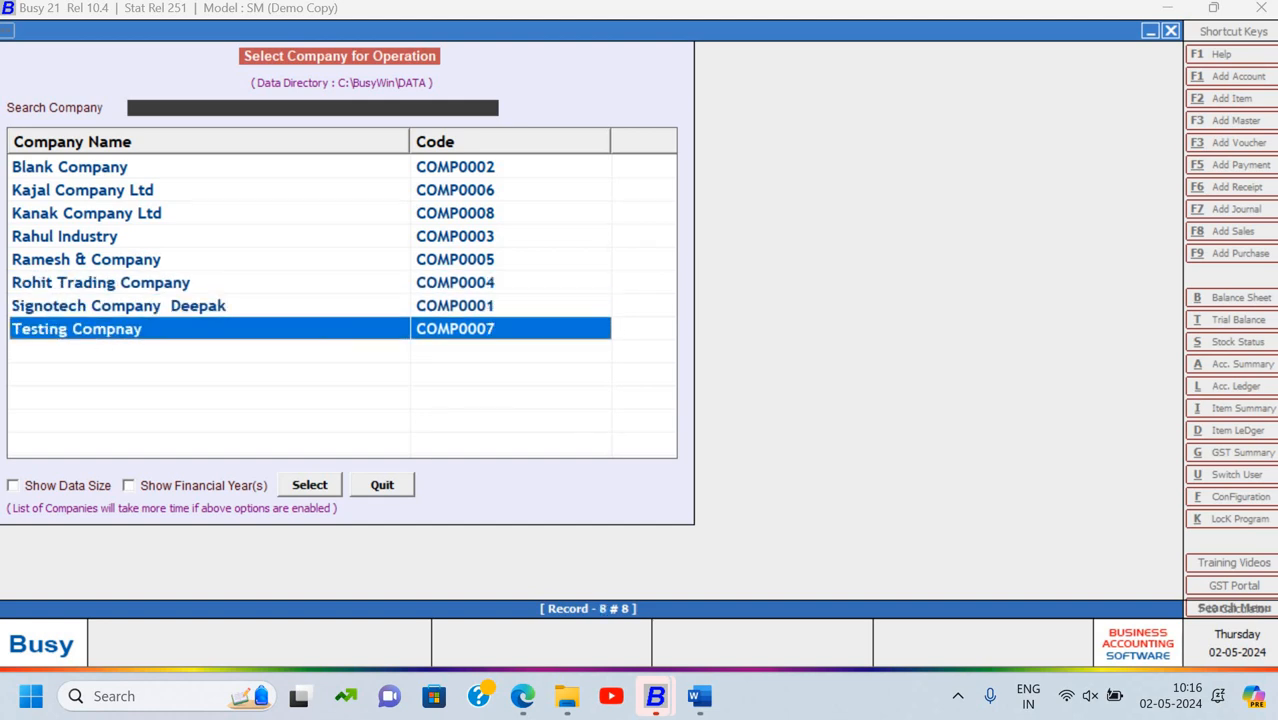
pyautogui.press('Up')
pyautogui.press('Up')
pyautogui.press('Up')
pyautogui.press('Up')
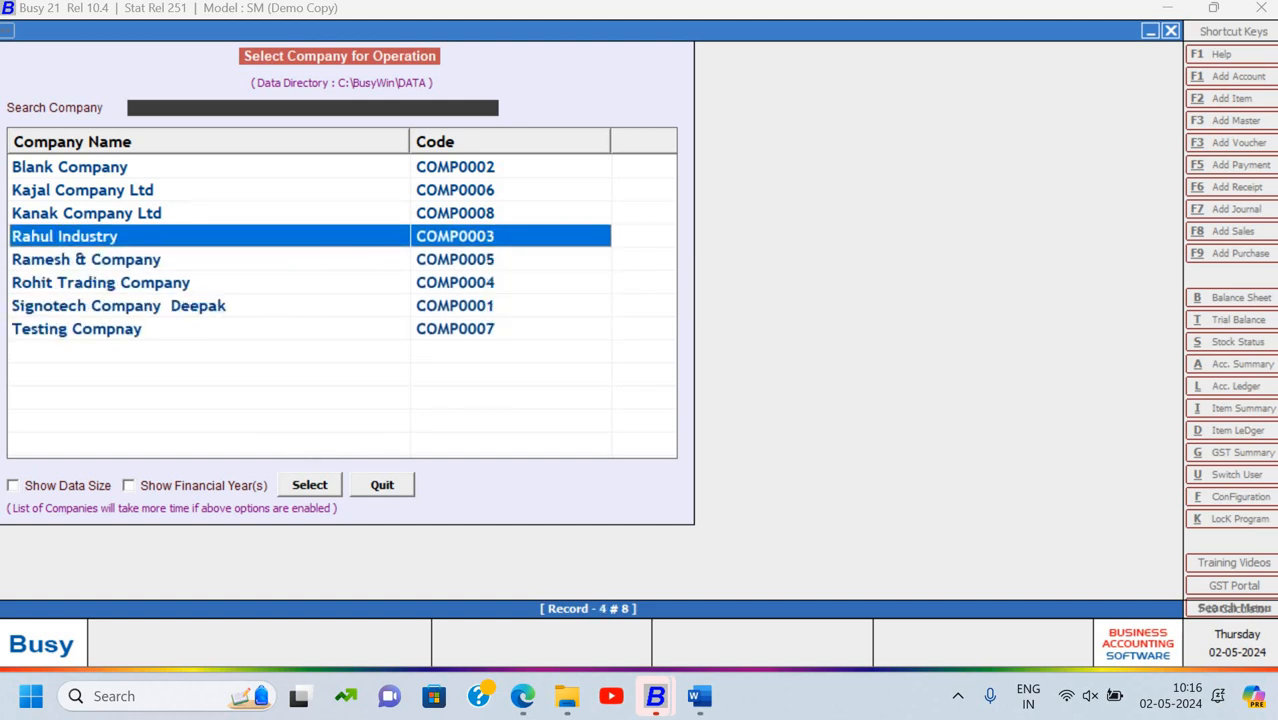
pyautogui.press('Escape')
pyautogui.press('Down')
pyautogui.press('Down')
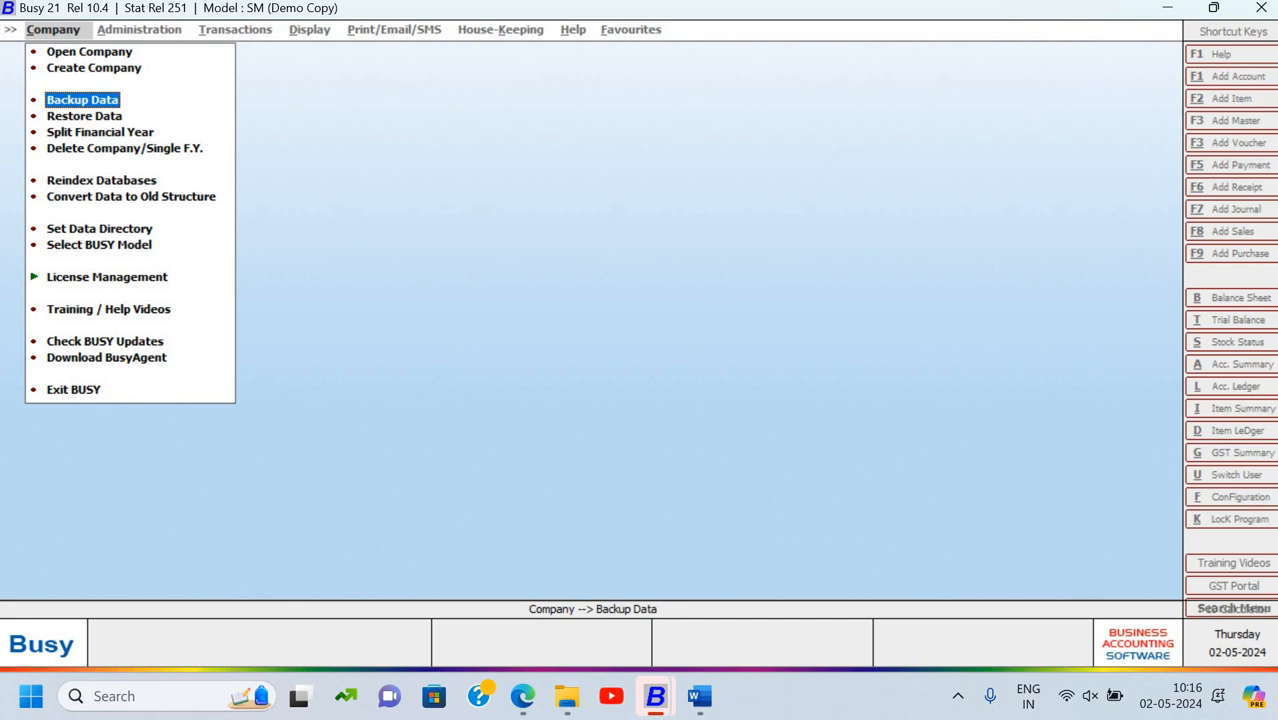
pyautogui.press('Down')
# Set the restore path to the chelsi busy backup folder on the Desktop
pyautogui.press('Return')
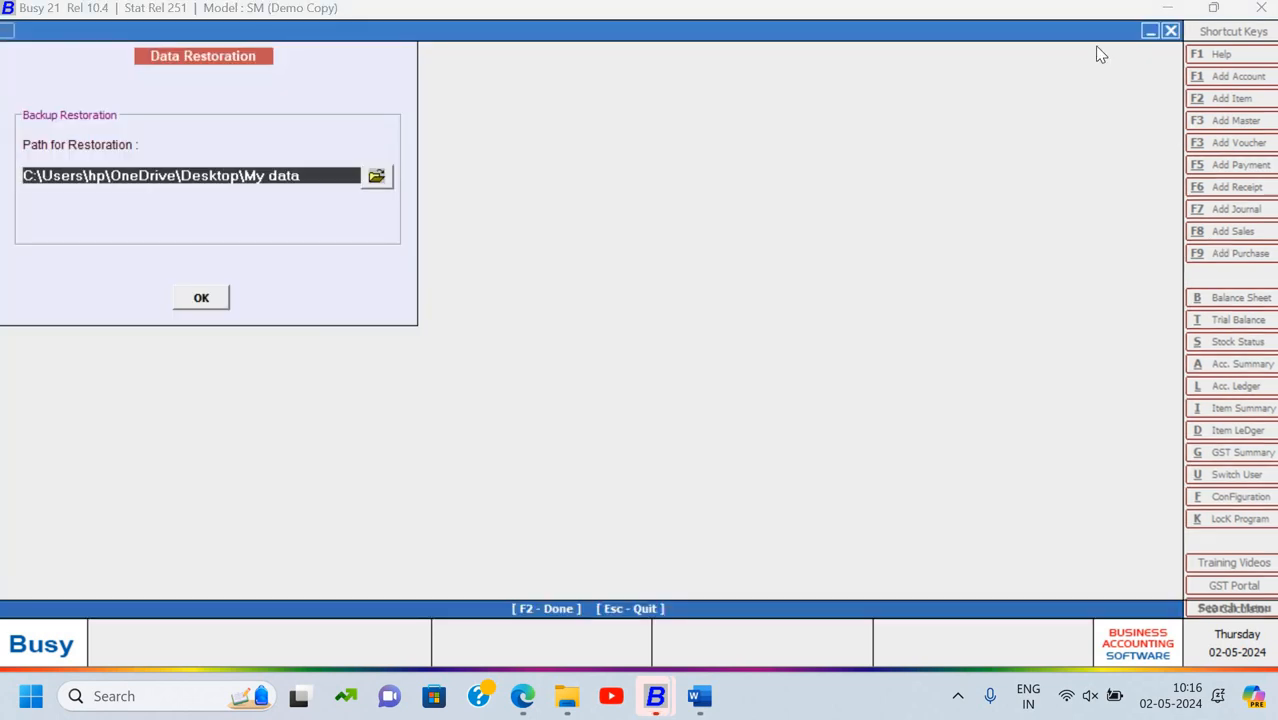
pyautogui.click(380, 178)
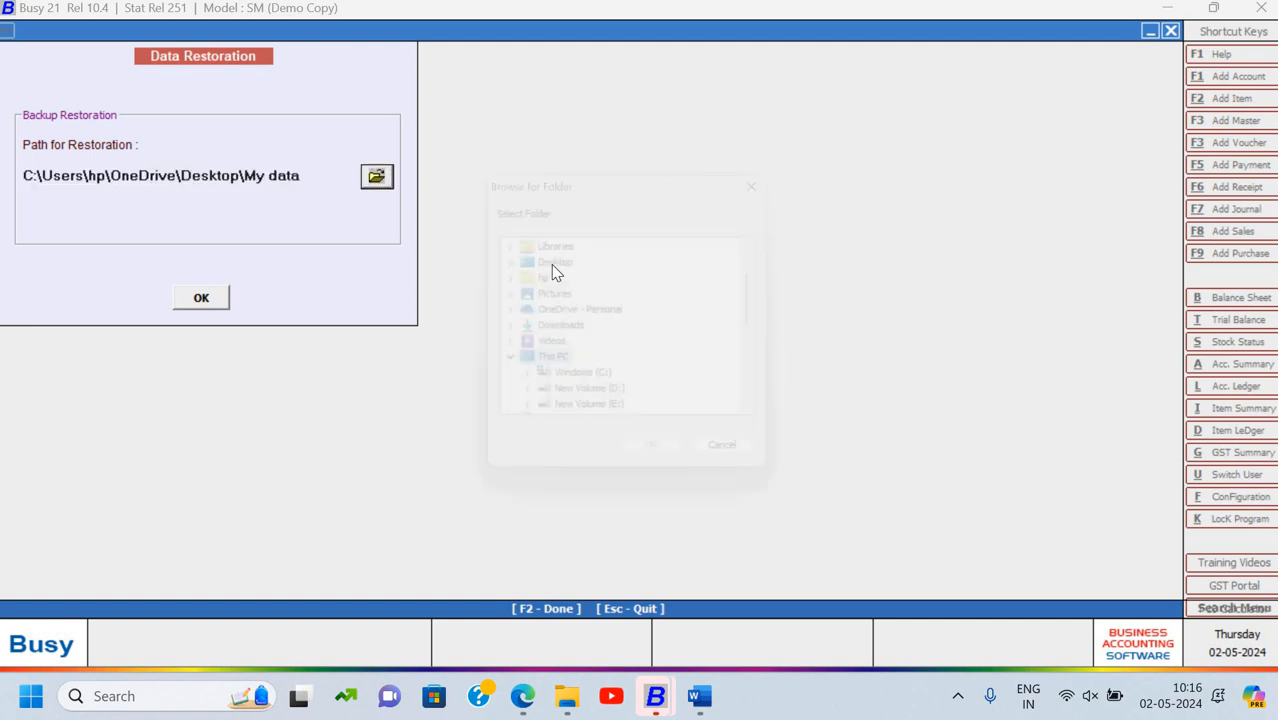
pyautogui.click(509, 264)
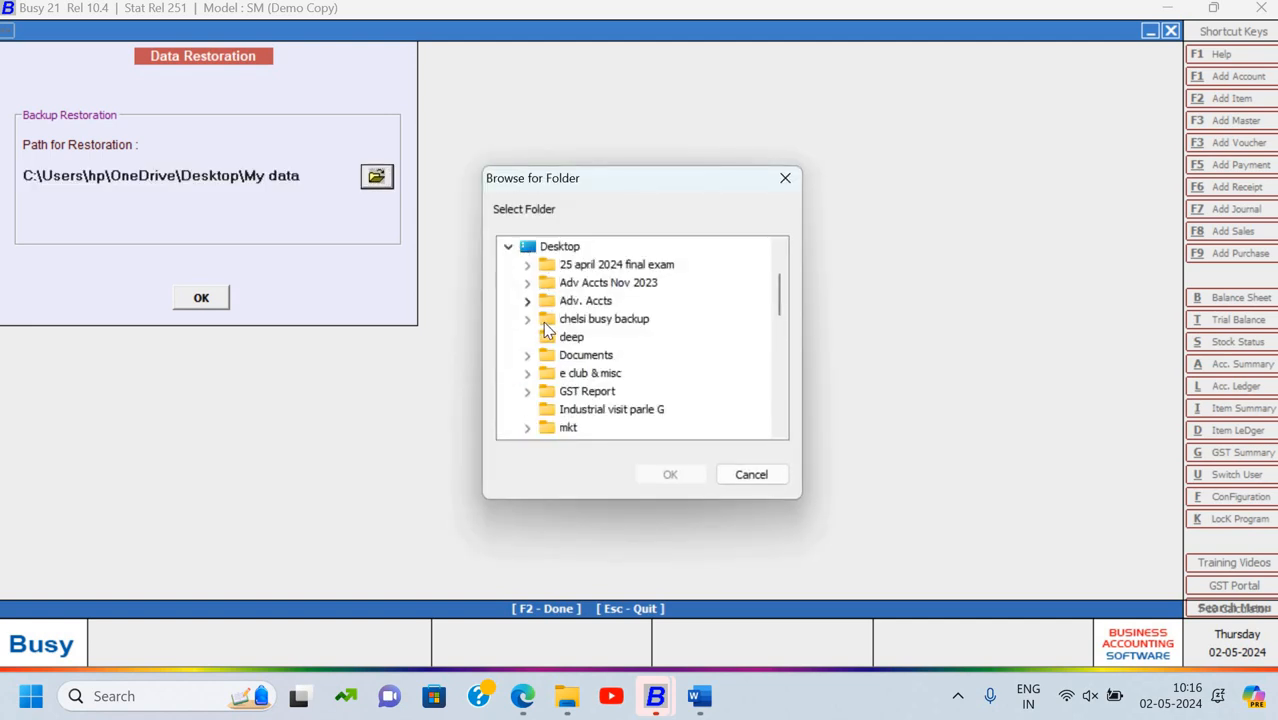
pyautogui.click(580, 320)
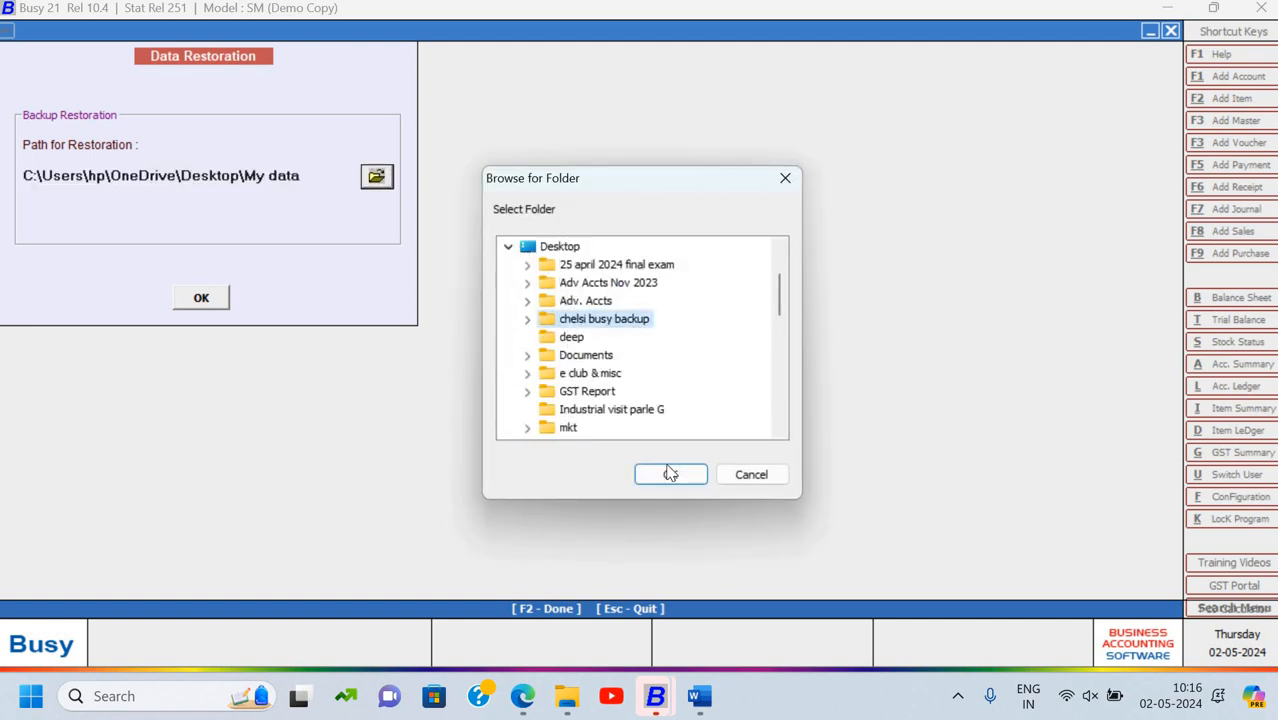
pyautogui.click(670, 473)
# Run the restore, confirm the found backup, acknowledge success, and decline exiting the program
pyautogui.click(201, 297)
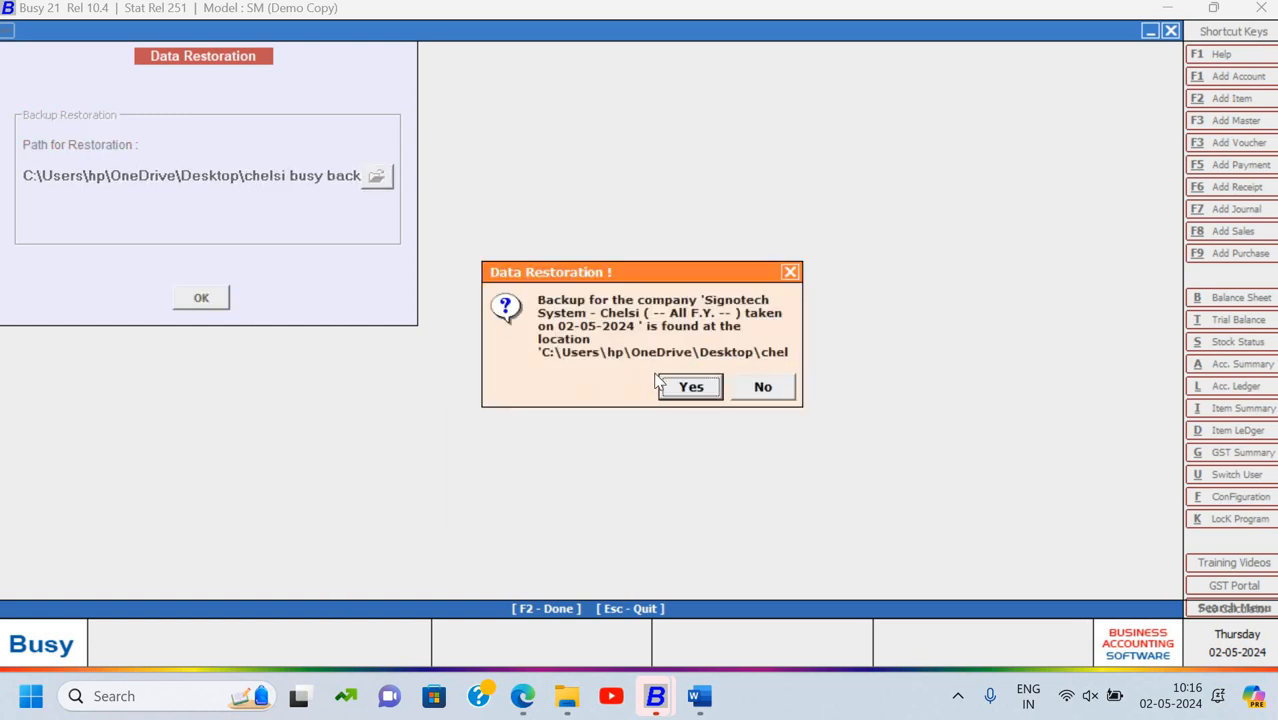
pyautogui.press('Return')
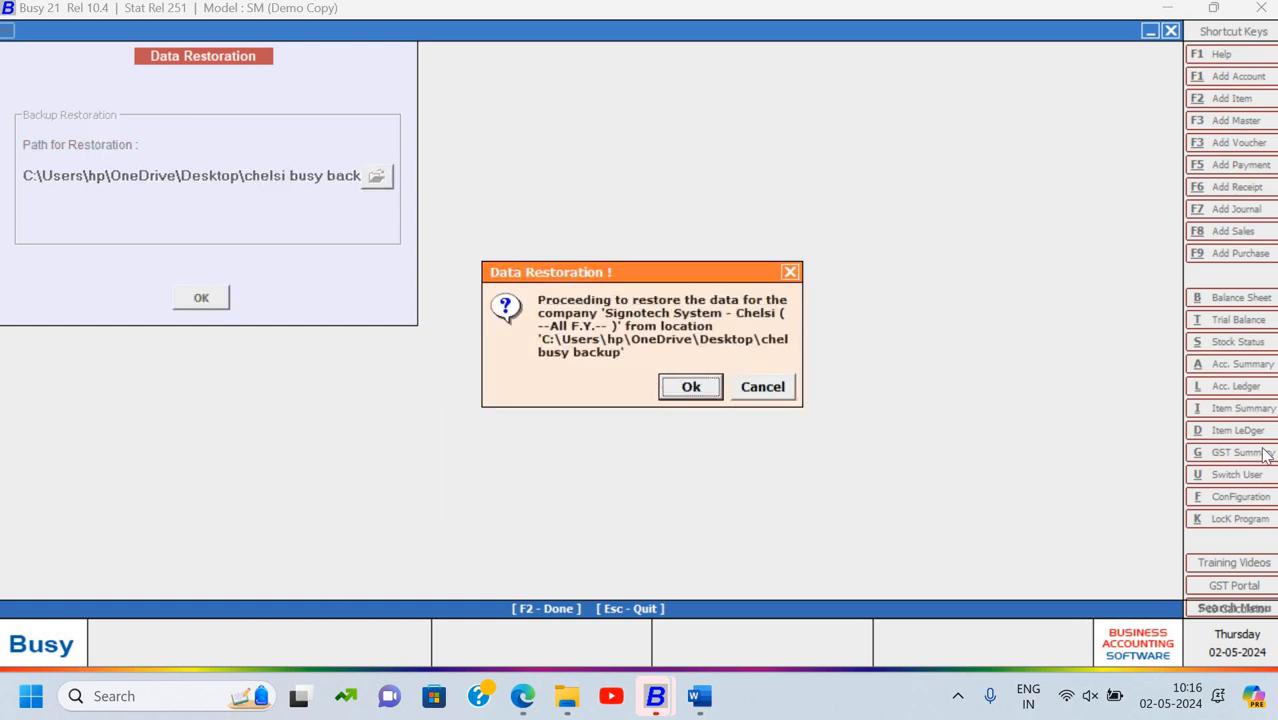
pyautogui.press('Return')
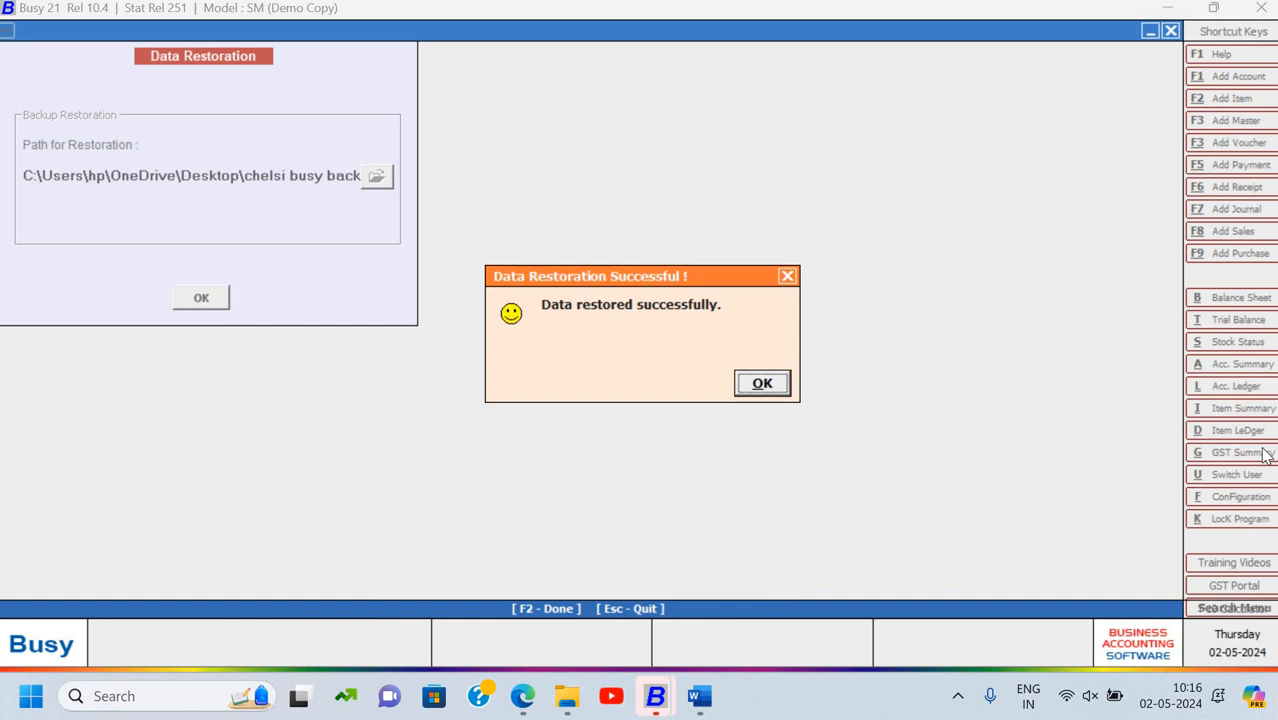
pyautogui.press('Return')
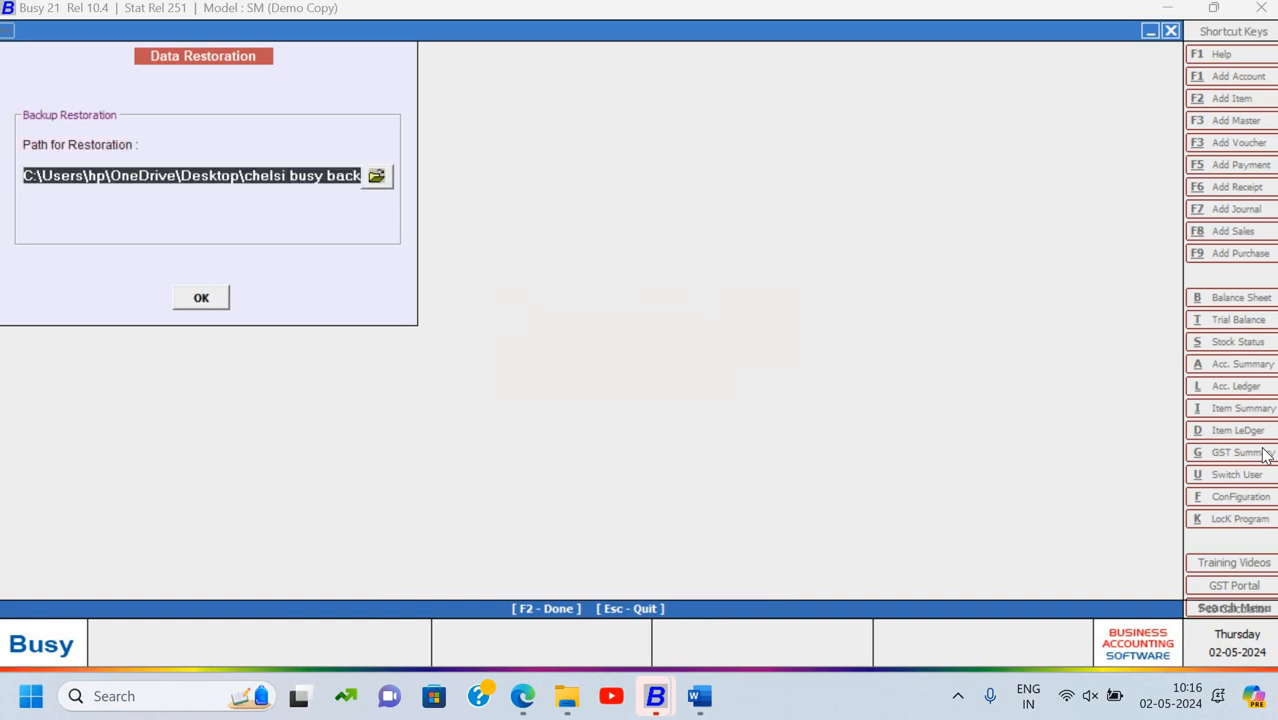
pyautogui.press('Escape')
pyautogui.press('Escape')
pyautogui.press('Escape')
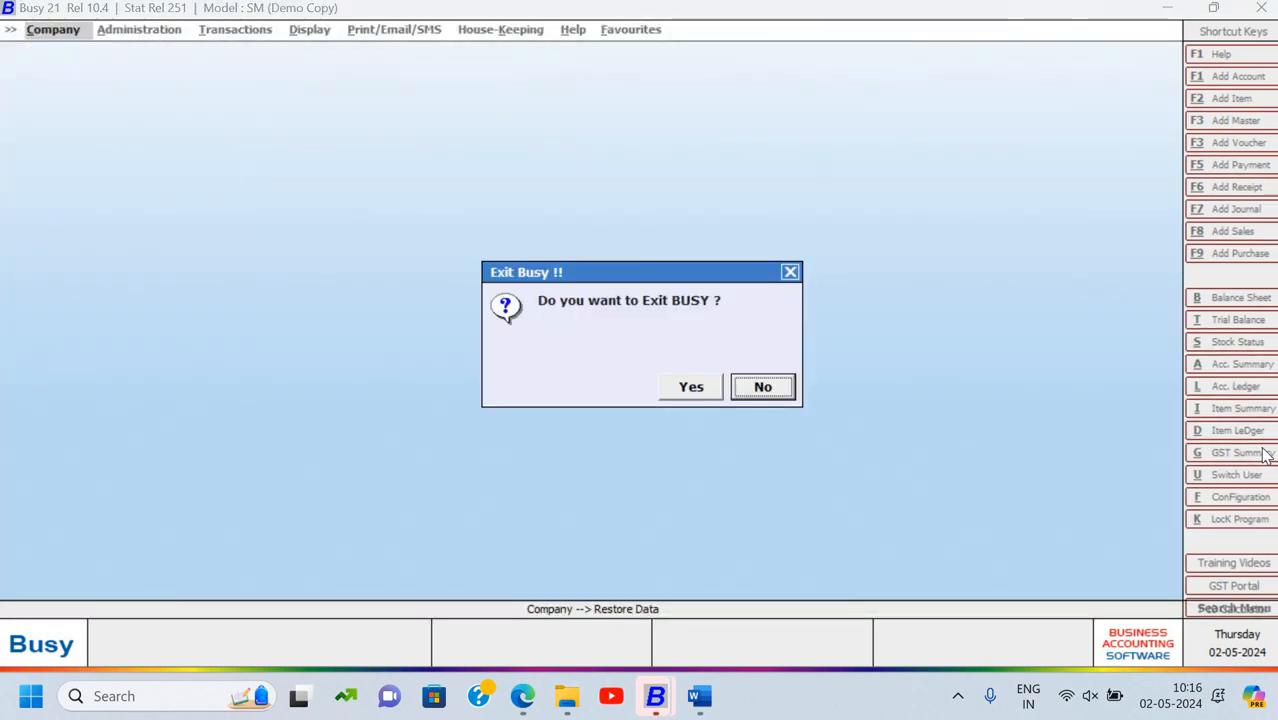
pyautogui.press('Escape')
# Open the restored Signotech System company from the list and log in with its user name and password
pyautogui.press('Return')
pyautogui.press('Up')
pyautogui.press('Up')
pyautogui.press('Up')
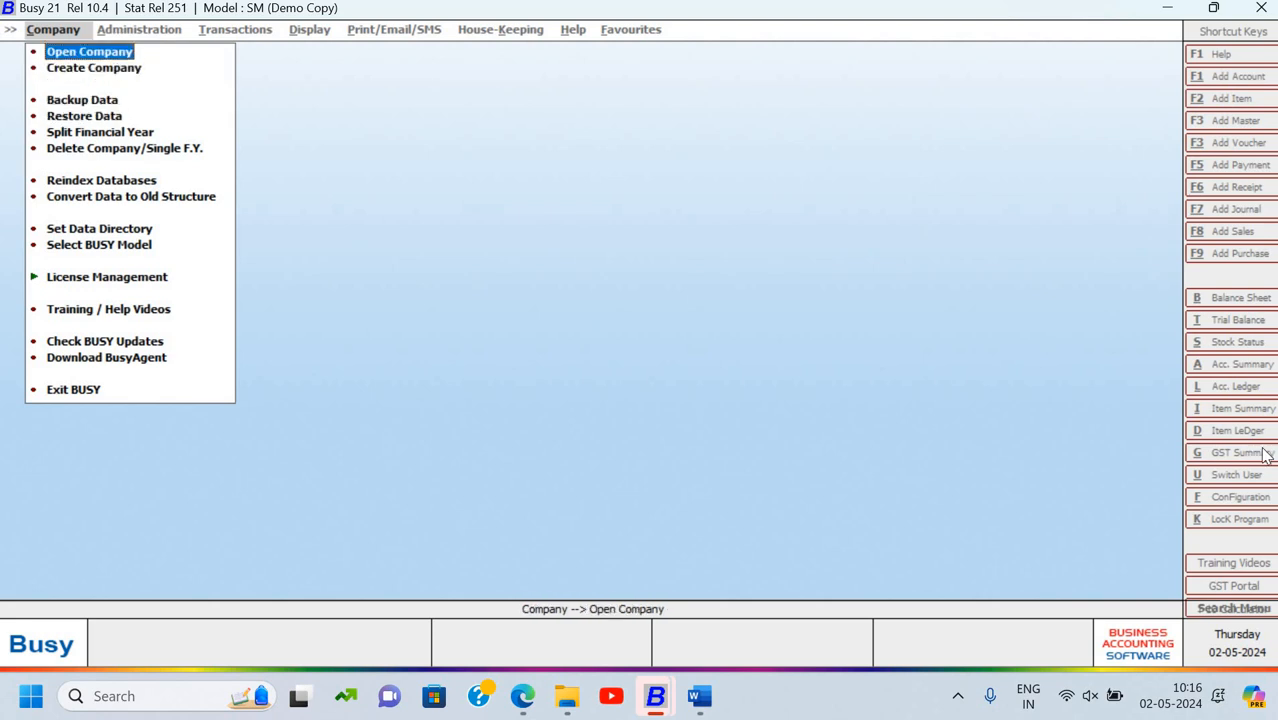
pyautogui.press('Return')
pyautogui.press('Down')
pyautogui.press('Down')
pyautogui.press('Down')
pyautogui.press('Down')
pyautogui.press('Down')
pyautogui.press('Down')
pyautogui.press('Down')
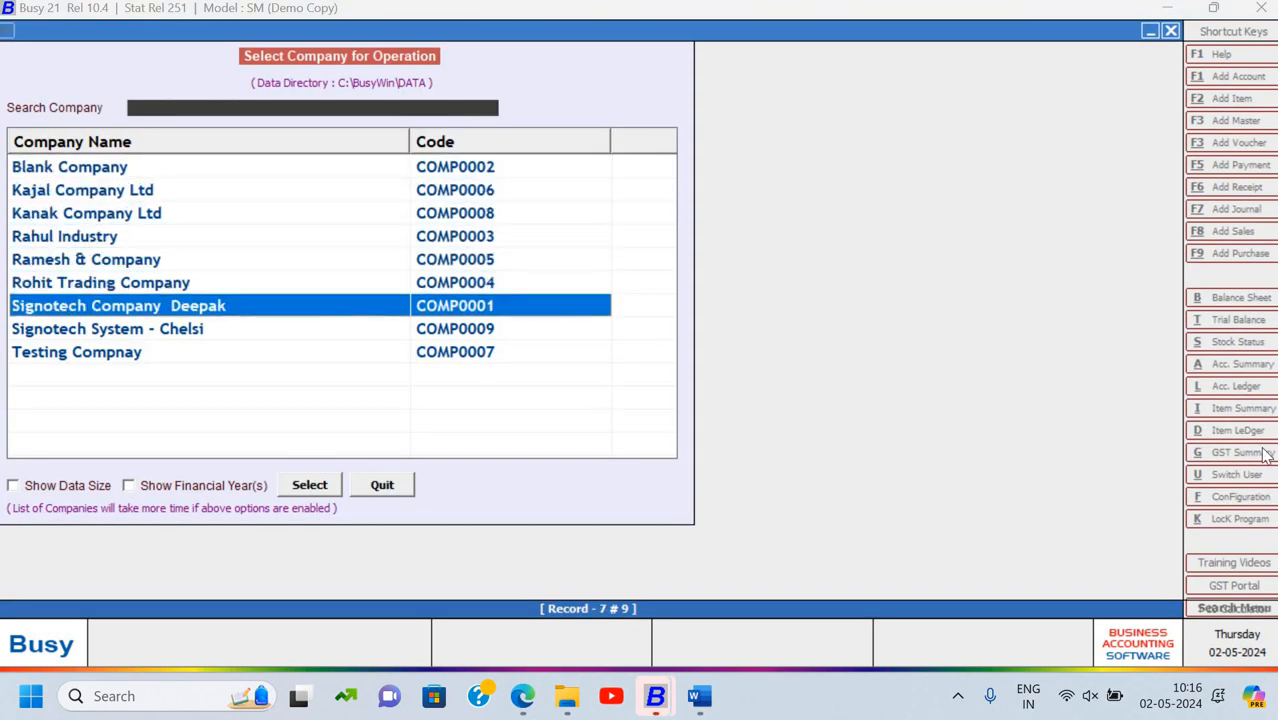
pyautogui.press('Return')
pyautogui.write('chelsi')
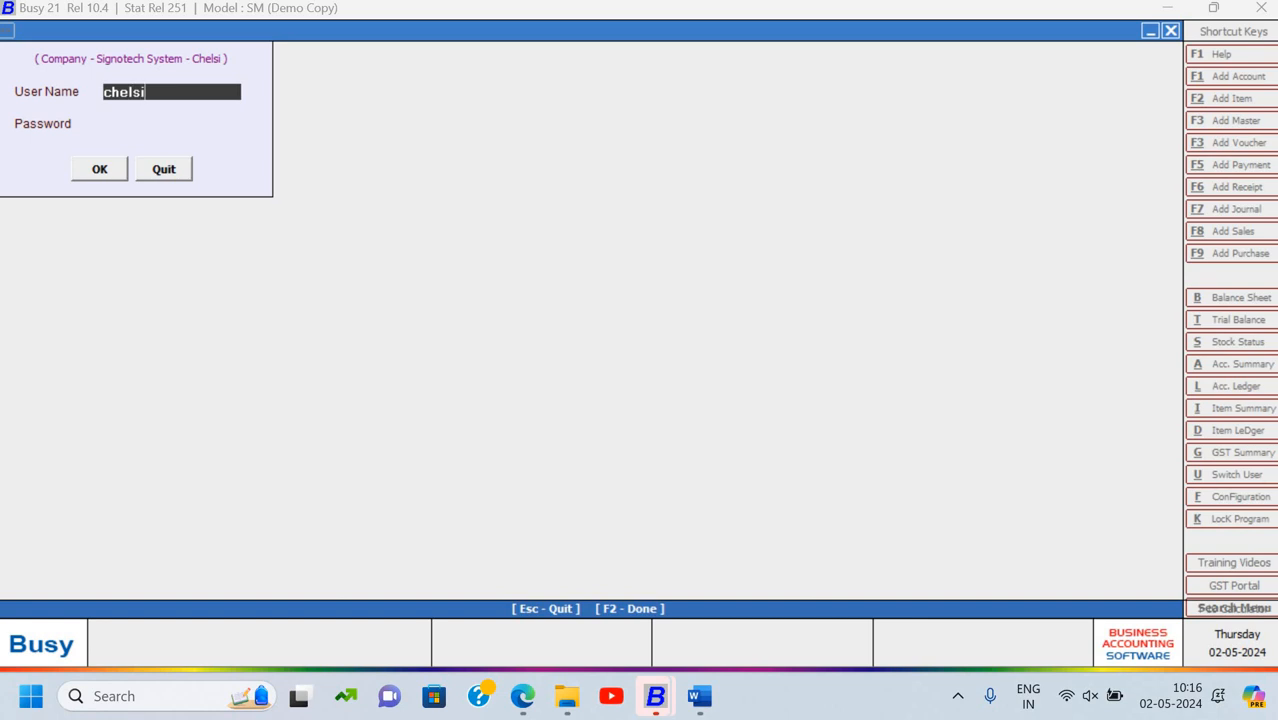
pyautogui.press('Return')
pyautogui.write('******')
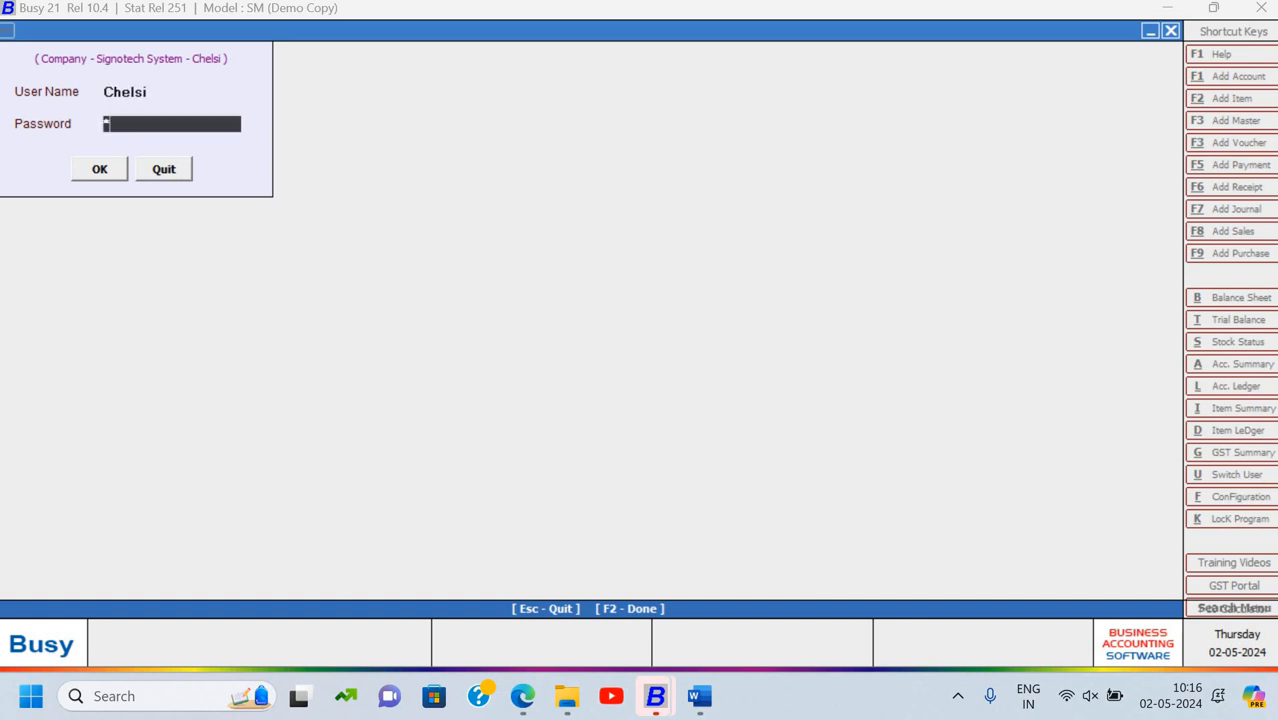
pyautogui.press('Return')
pyautogui.press('Return')
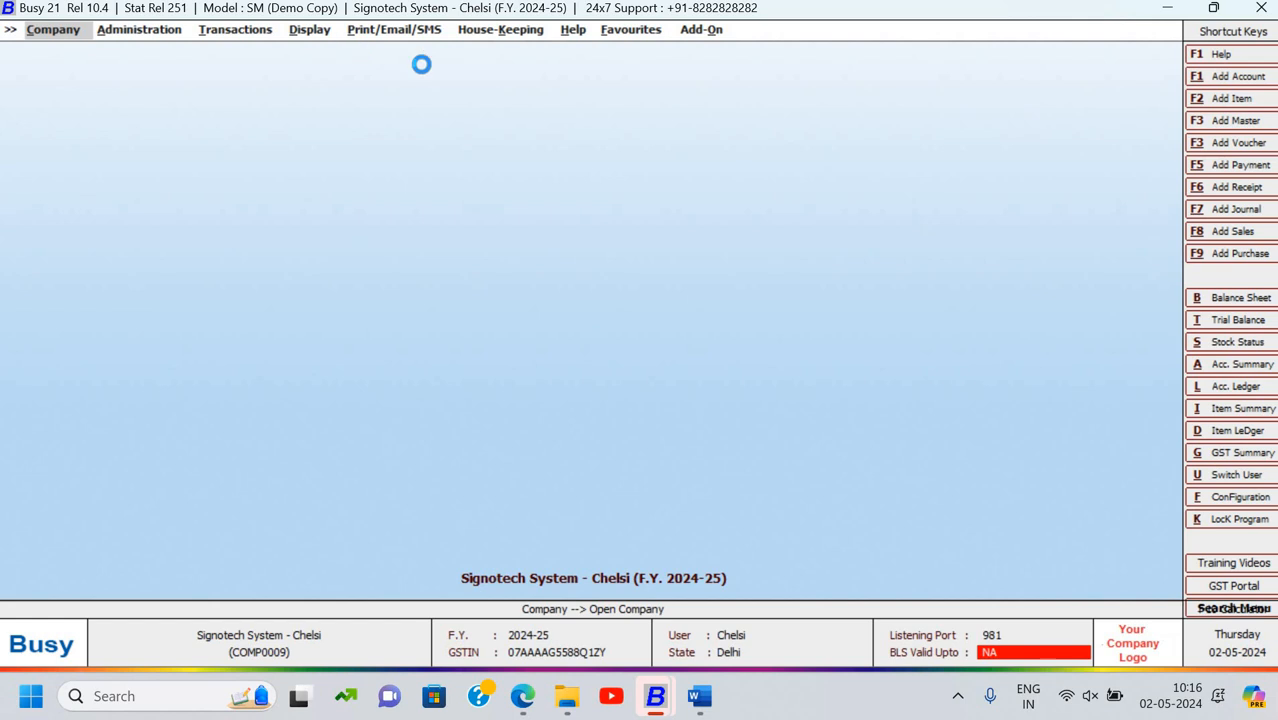
pyautogui.press('Right')
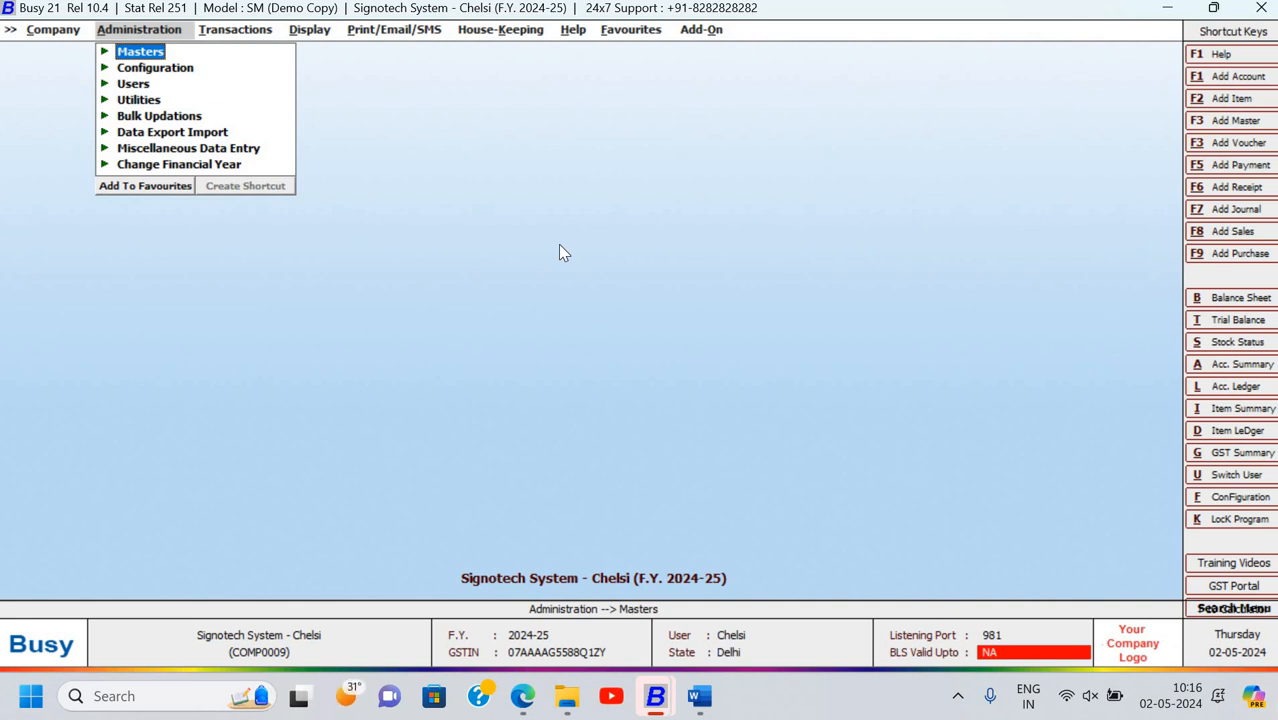
# Close the open company and look through the Company menu options
pyautogui.press('Left')
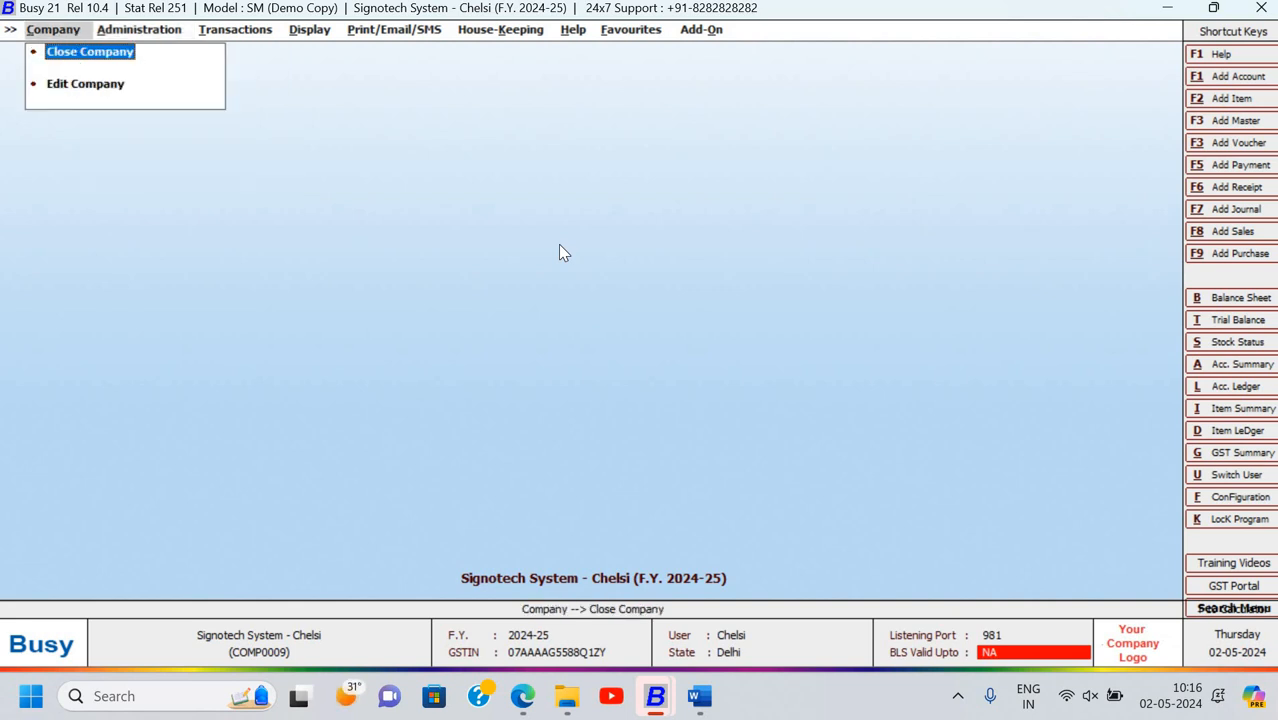
pyautogui.press('Return')
pyautogui.press('Down')
pyautogui.press('Down')
pyautogui.press('Down')
pyautogui.press('Down')
pyautogui.press('Down')
pyautogui.press('Down')
pyautogui.press('Down')
pyautogui.press('Down')
pyautogui.press('Down')
pyautogui.press('Down')
pyautogui.press('Down')
pyautogui.press('Down')
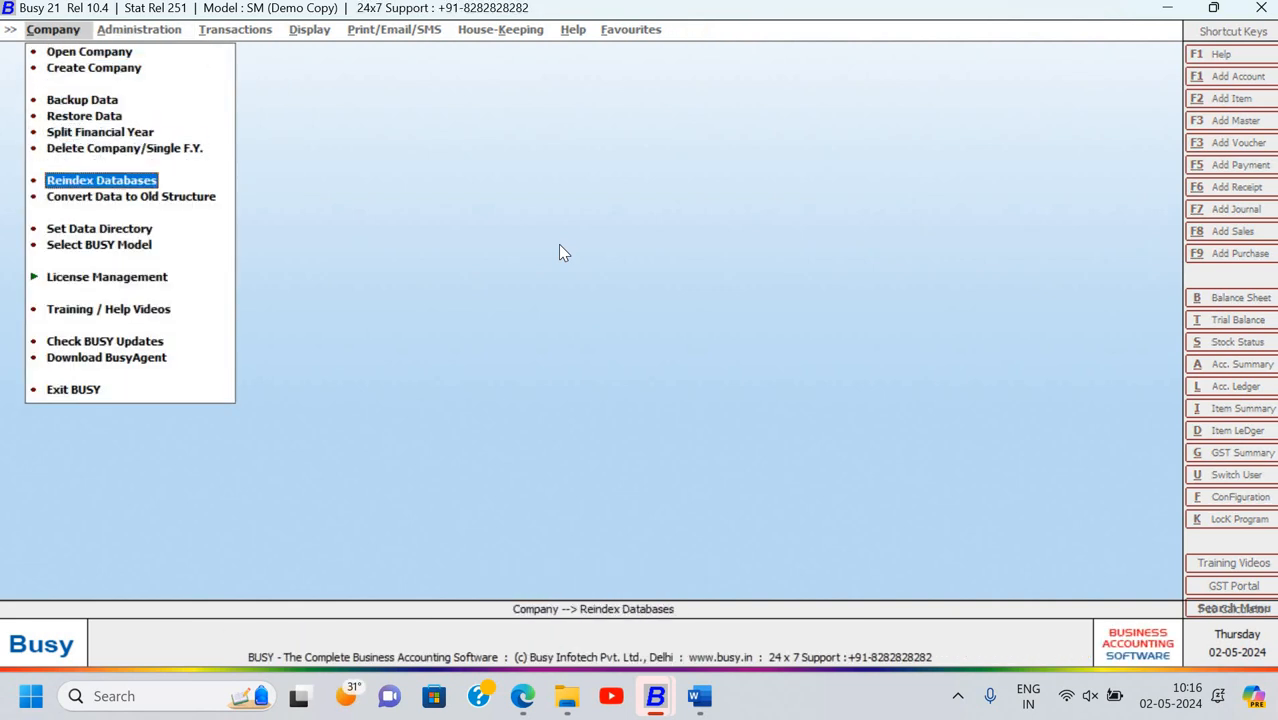
pyautogui.press('Up')
pyautogui.press('Up')
pyautogui.press('Up')
pyautogui.press('Up')
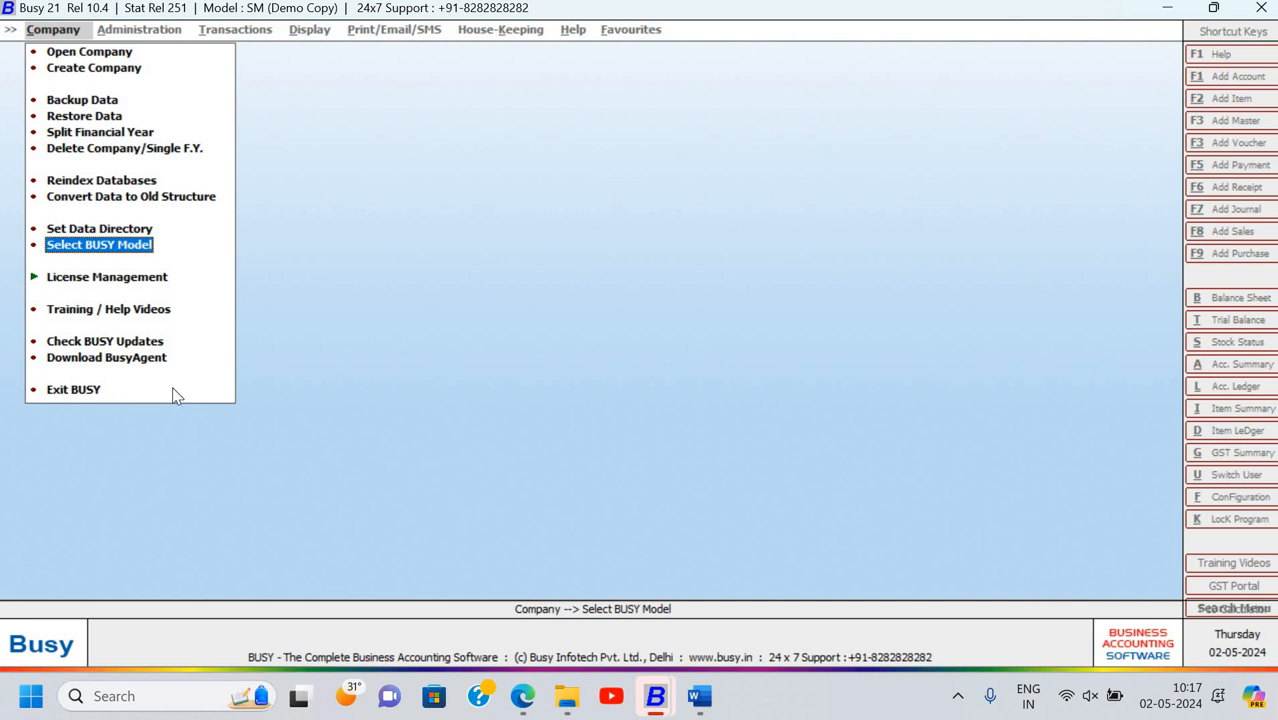
pyautogui.press('Up')
pyautogui.press('Up')
pyautogui.press('Up')
pyautogui.press('Up')
pyautogui.press('Up')
pyautogui.press('Up')
pyautogui.press('Up')
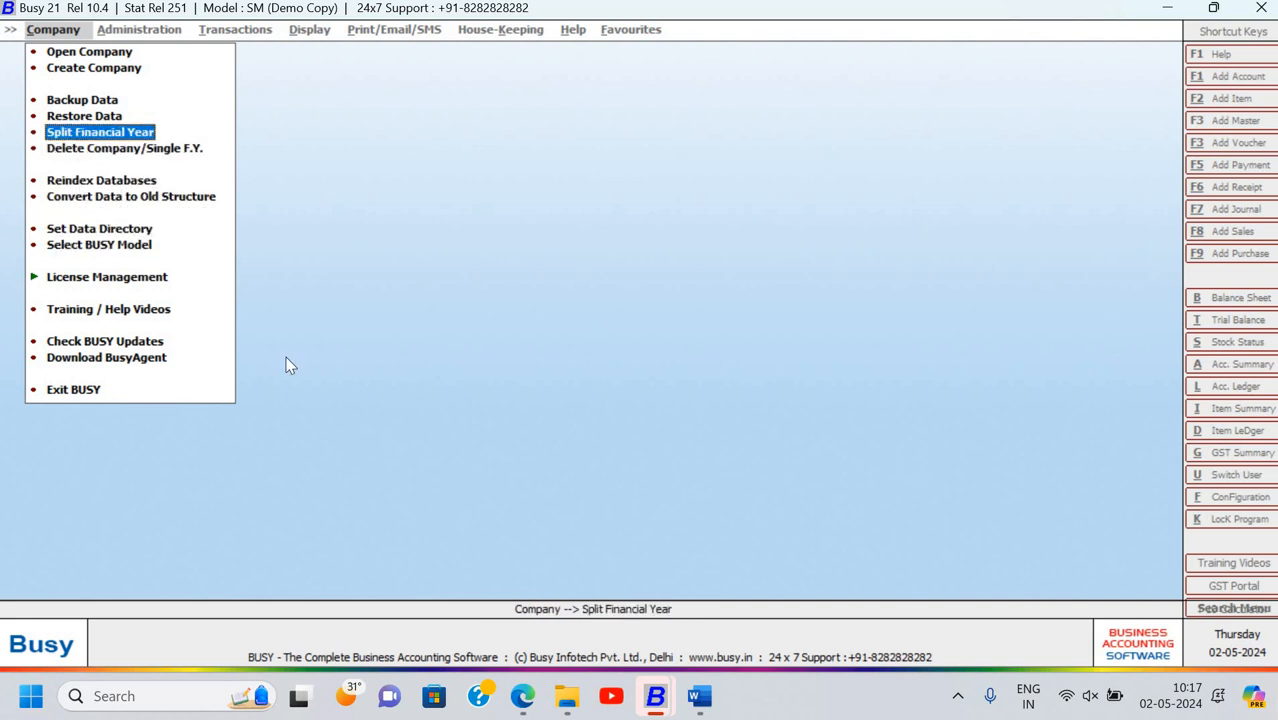
pyautogui.press('Down')
pyautogui.press('Down')
pyautogui.press('Down')
pyautogui.press('Down')
pyautogui.press('Down')
pyautogui.press('Down')
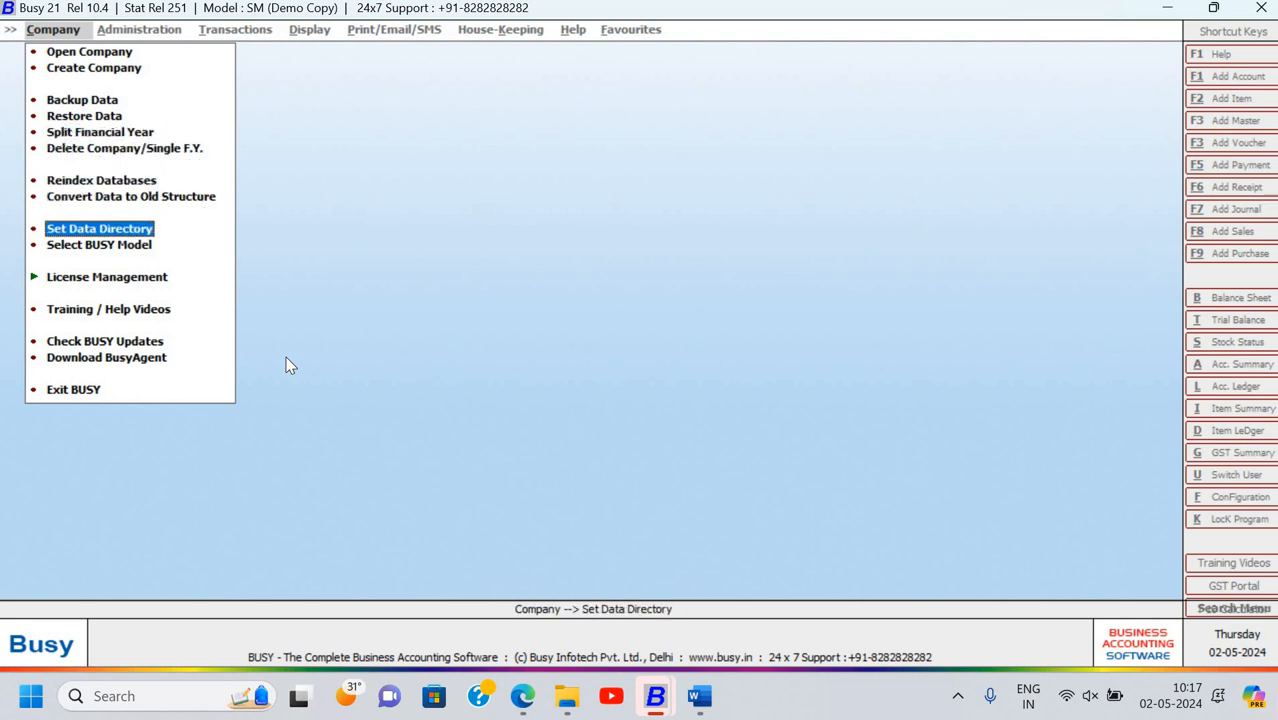
pyautogui.press('Down')
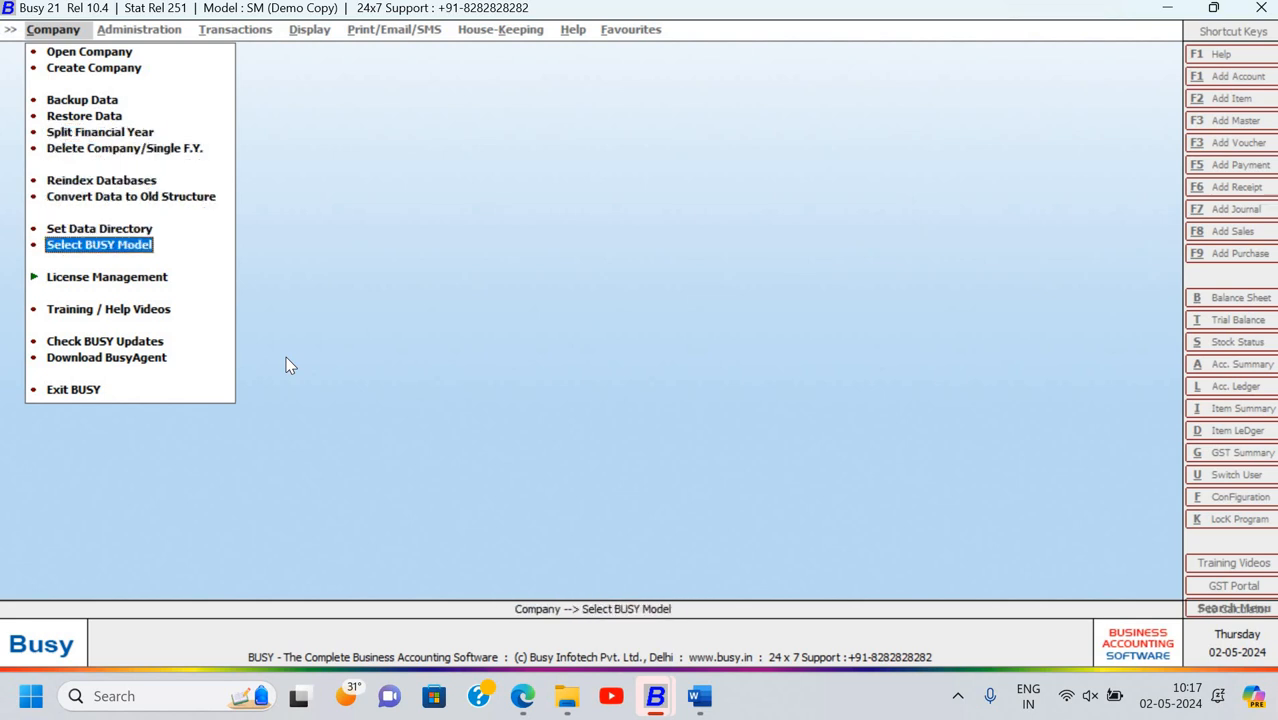
pyautogui.press('Down')
pyautogui.press('Up')
pyautogui.press('Up')
pyautogui.press('Up')
pyautogui.press('Up')
pyautogui.press('Up')
pyautogui.press('Up')
pyautogui.press('Up')
pyautogui.press('Up')
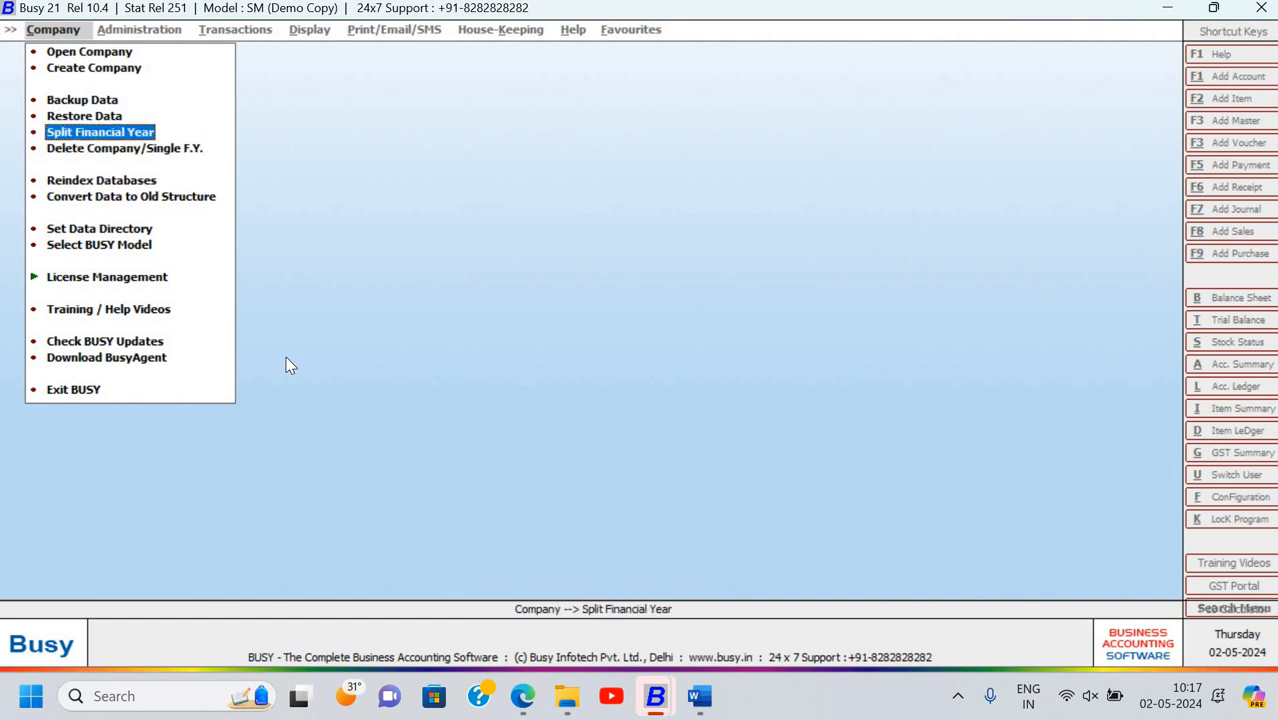
pyautogui.press('Up')
pyautogui.press('Up')
# Reopen Signotech System from the company list and submit the user name and password
pyautogui.press('Return')
pyautogui.press('Down')
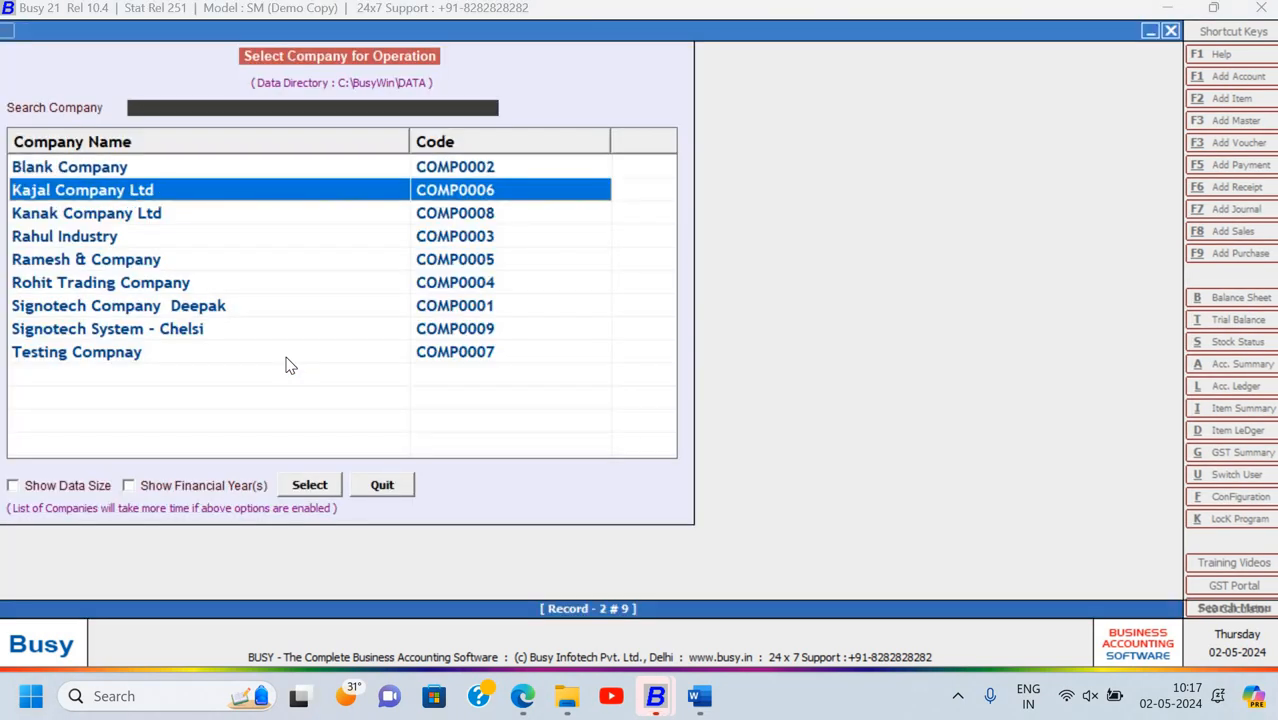
pyautogui.press('Down')
pyautogui.press('Down')
pyautogui.press('Down')
pyautogui.press('Down')
pyautogui.press('Down')
pyautogui.press('Return')
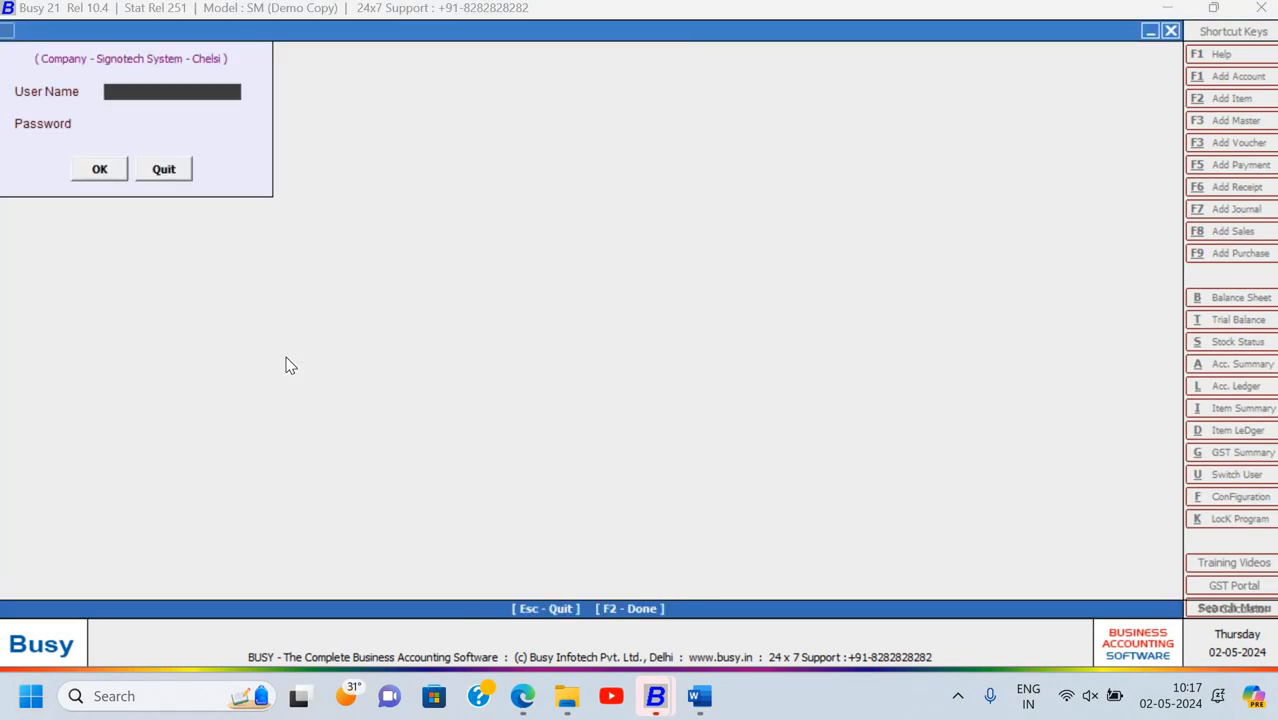
pyautogui.write('chelsi')
pyautogui.press('Return')
pyautogui.write('******')
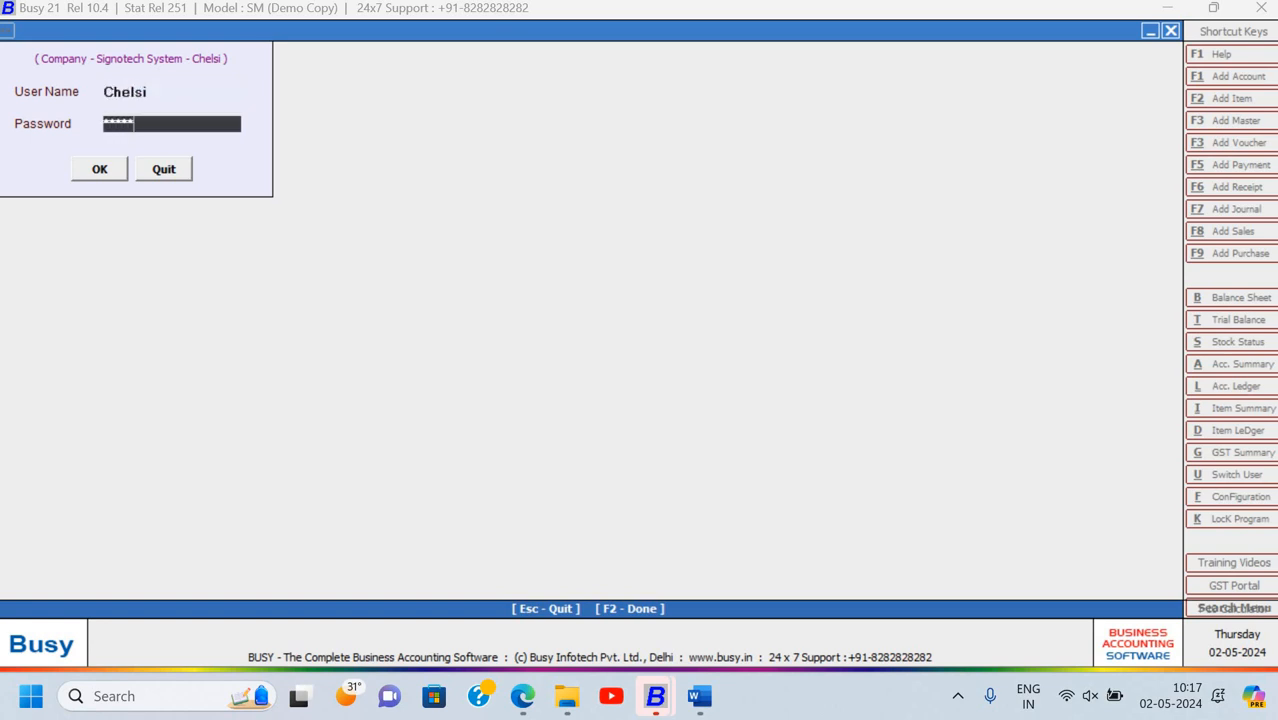
pyautogui.press('Return')
pyautogui.press('Return')
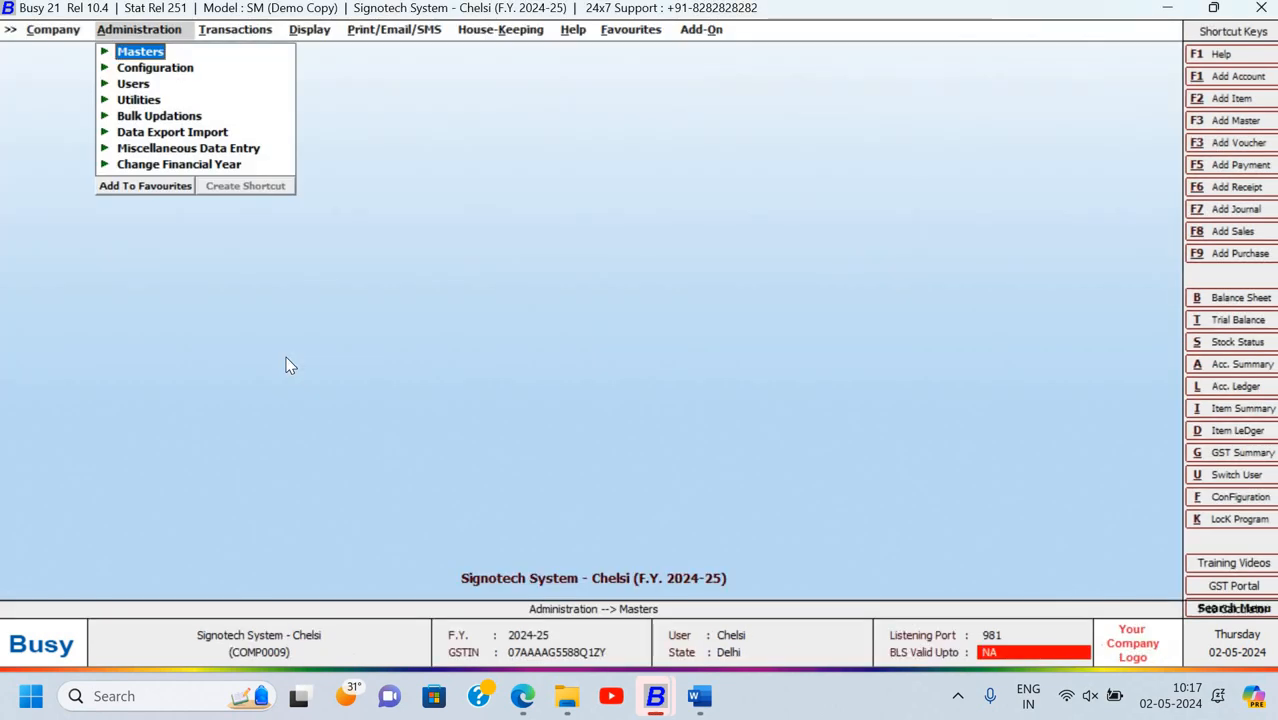
# Go to Administration > Configuration > Features / Options and bring up Display Settings
pyautogui.press('Left')
pyautogui.press('Right')
pyautogui.press('Down')
pyautogui.press('Return')
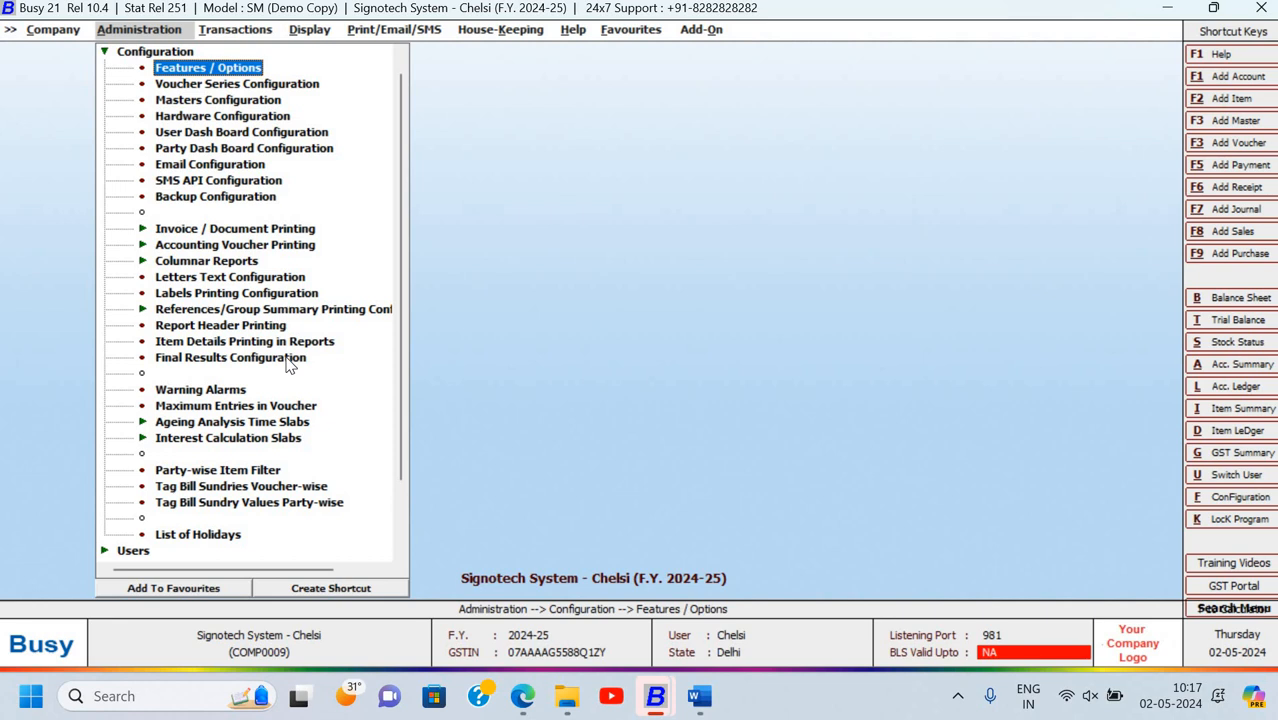
pyautogui.press('Return')
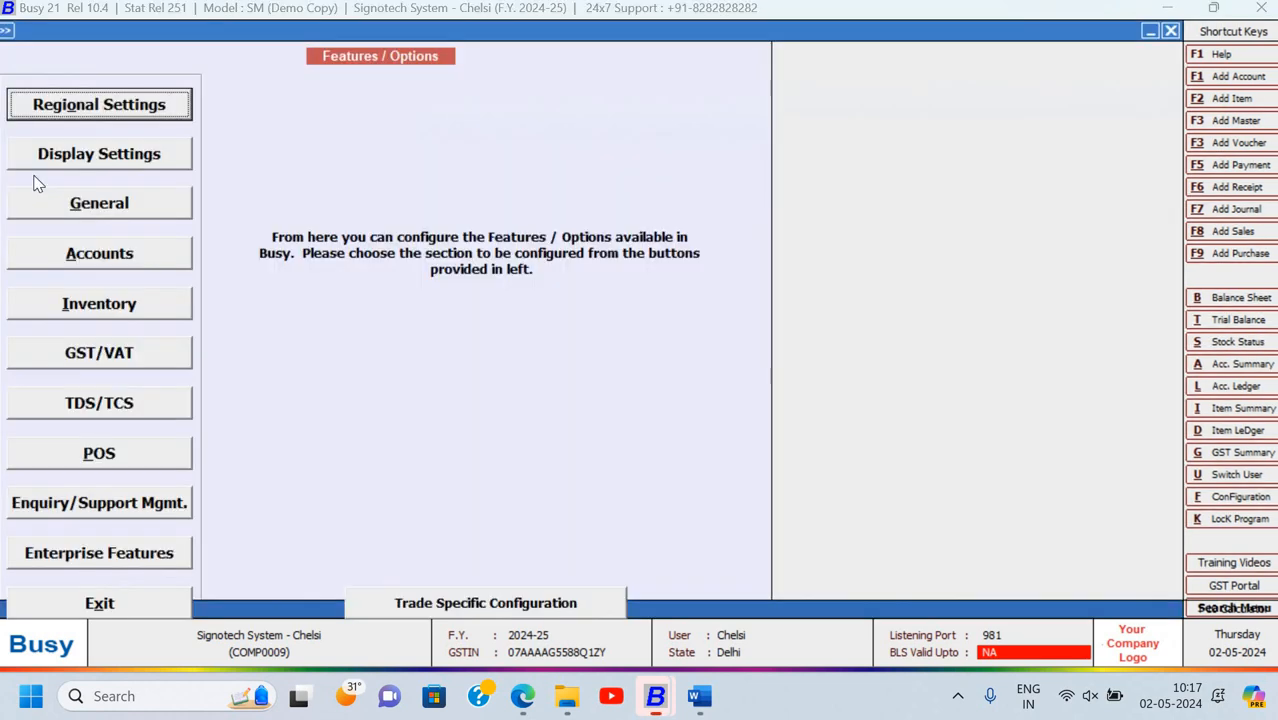
pyautogui.click(108, 164)
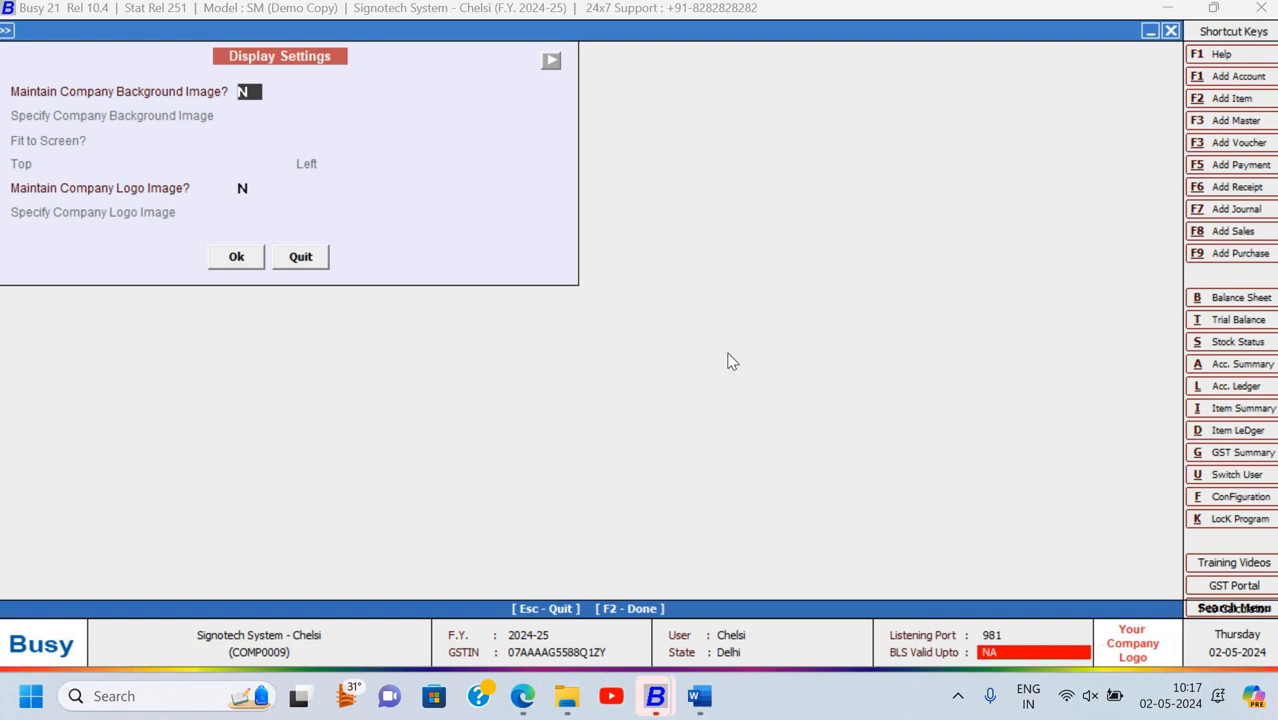
# Set Maintain Company Background Image to Y and try Leaflet 2023 from mkt, which is rejected as invalid
pyautogui.press('Down')
pyautogui.press('Up')
pyautogui.press('Down')
pyautogui.press('Down')
pyautogui.press('Down')
pyautogui.write('Y')
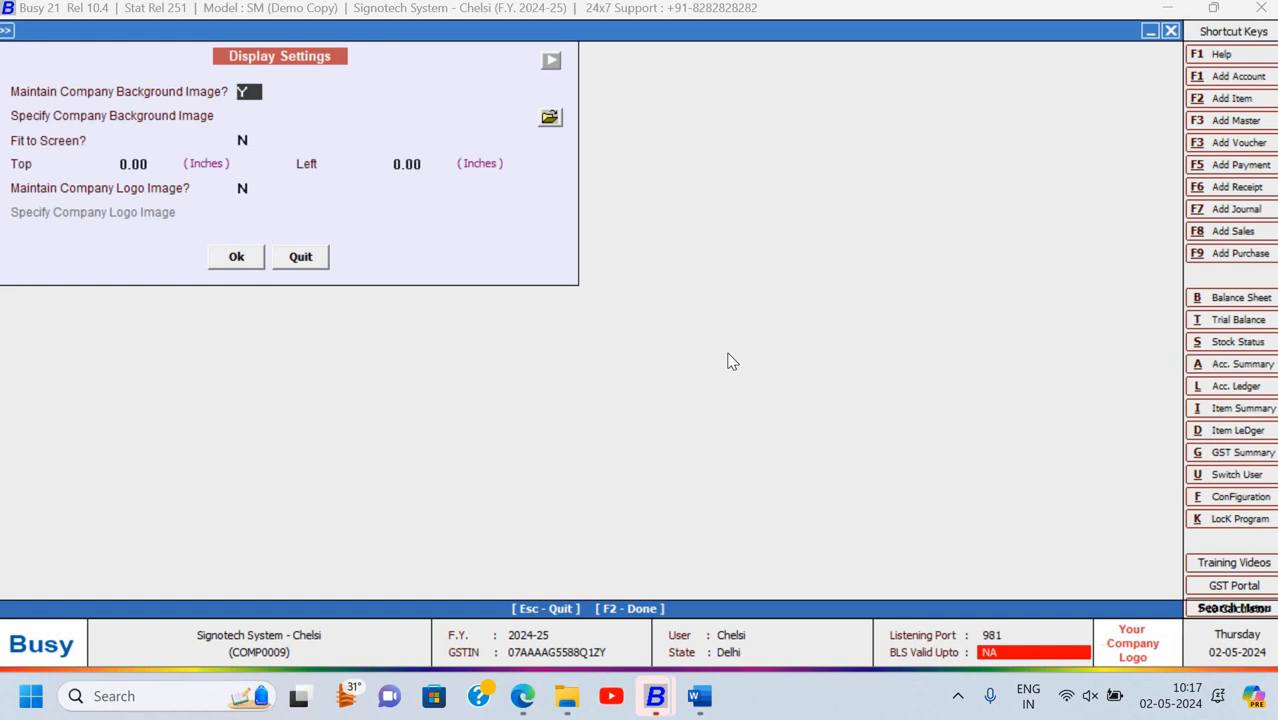
pyautogui.press('Return')
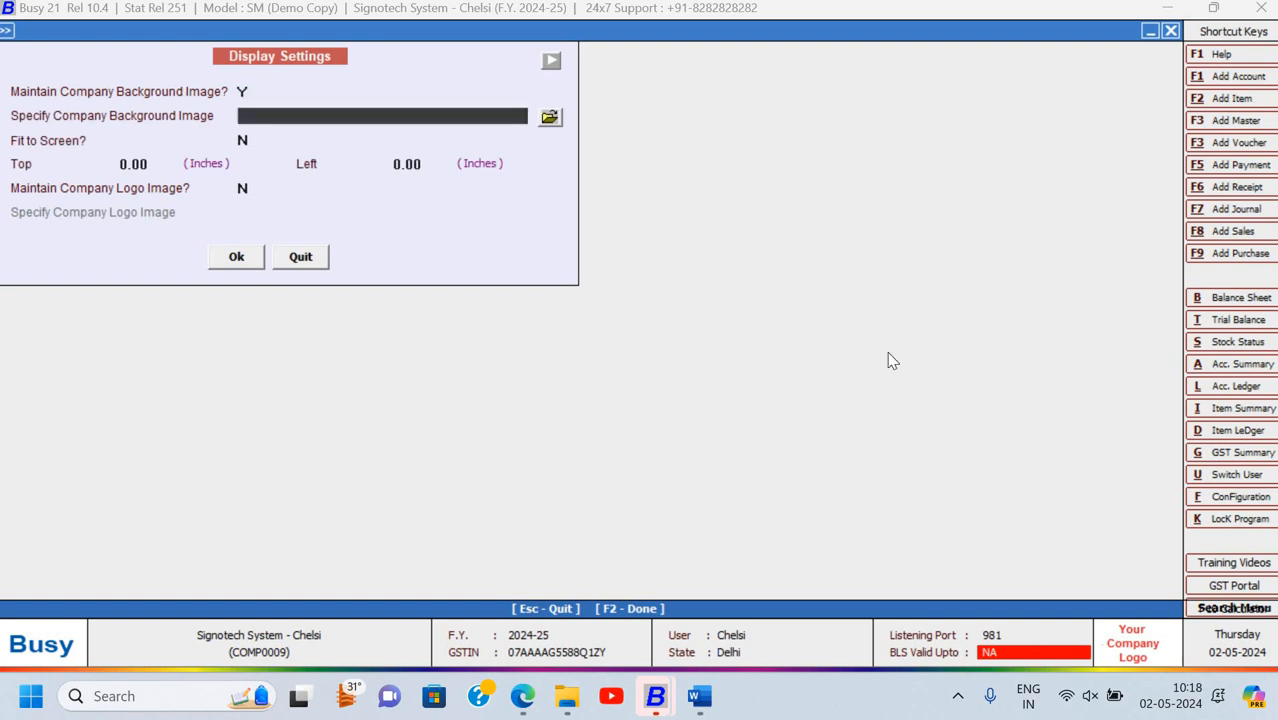
pyautogui.click(550, 119)
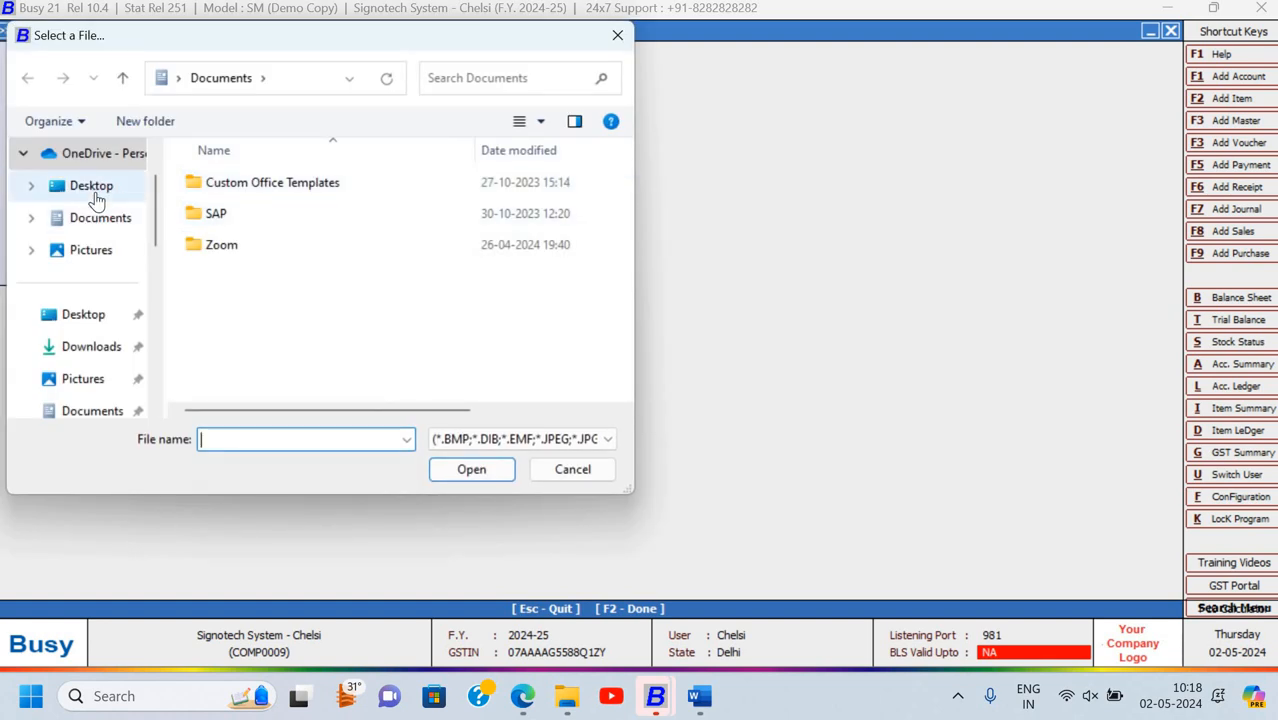
pyautogui.click(91, 188)
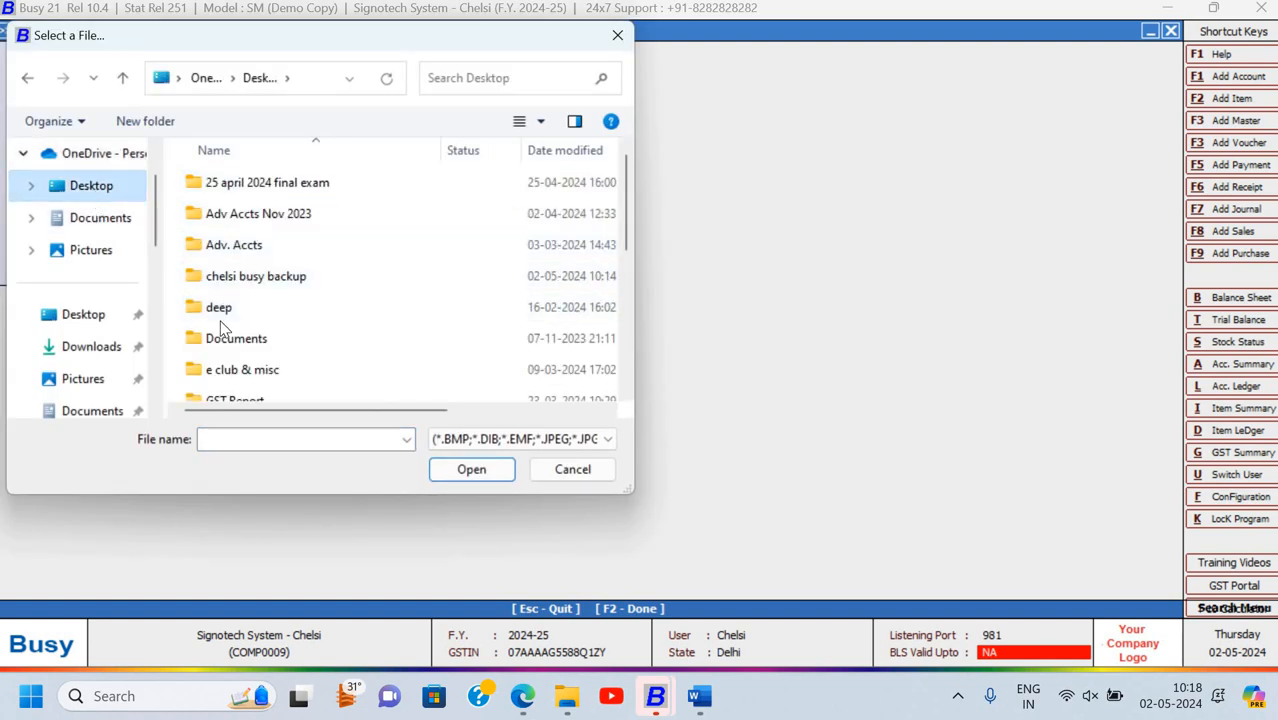
pyautogui.scroll(-1, 222, 327)
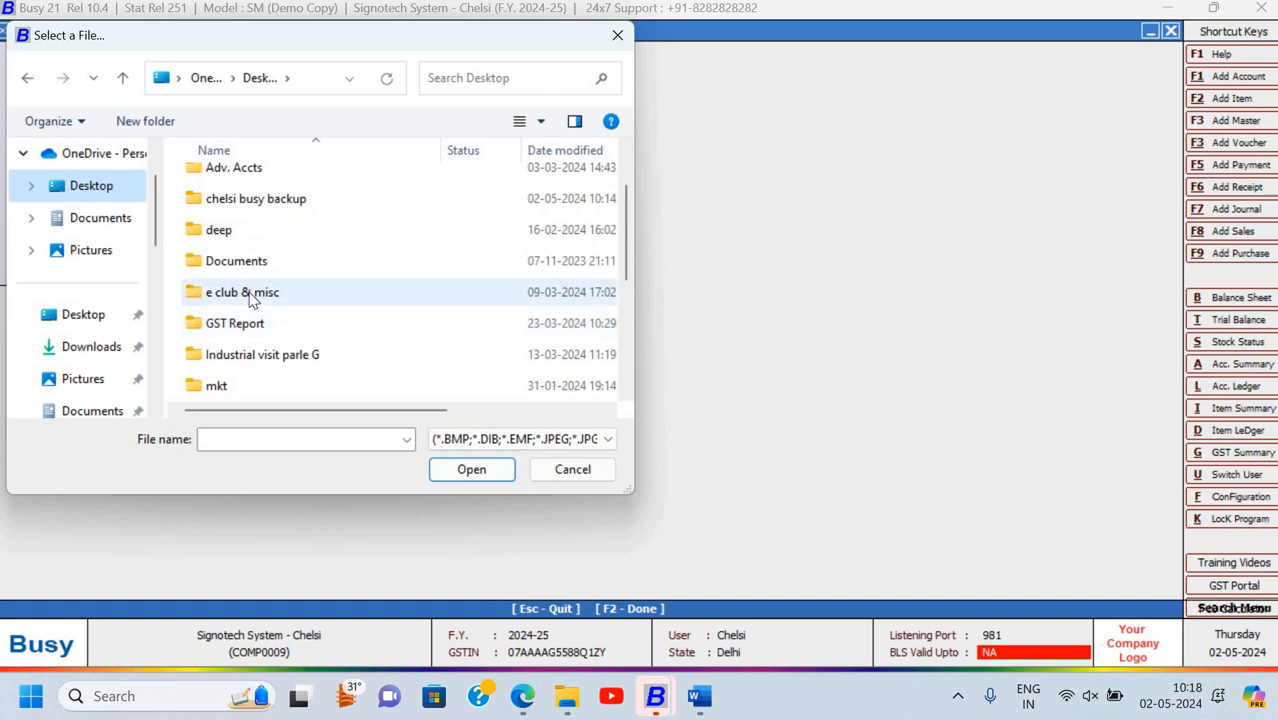
pyautogui.click(240, 297)
pyautogui.scroll(1, 240, 297)
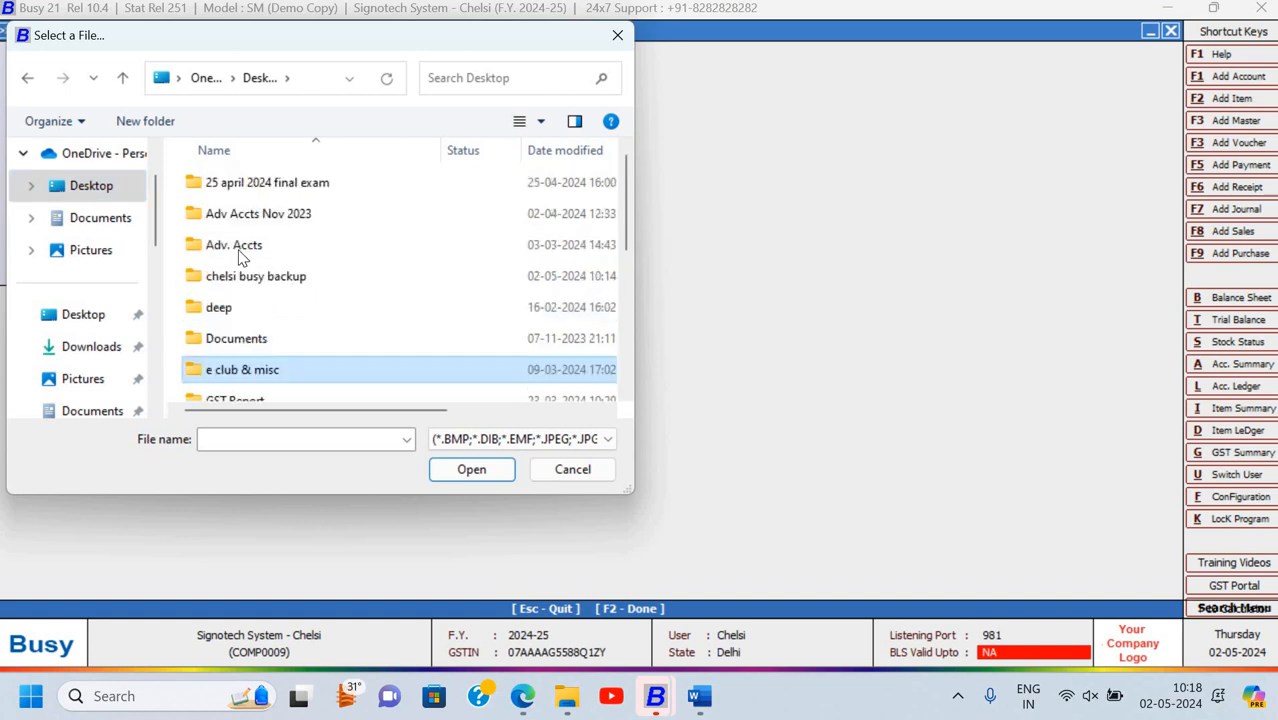
pyautogui.click(243, 340)
pyautogui.press('Down')
pyautogui.press('Down')
pyautogui.press('Down')
pyautogui.press('Down')
pyautogui.press('Down')
pyautogui.press('Down')
pyautogui.press('Down')
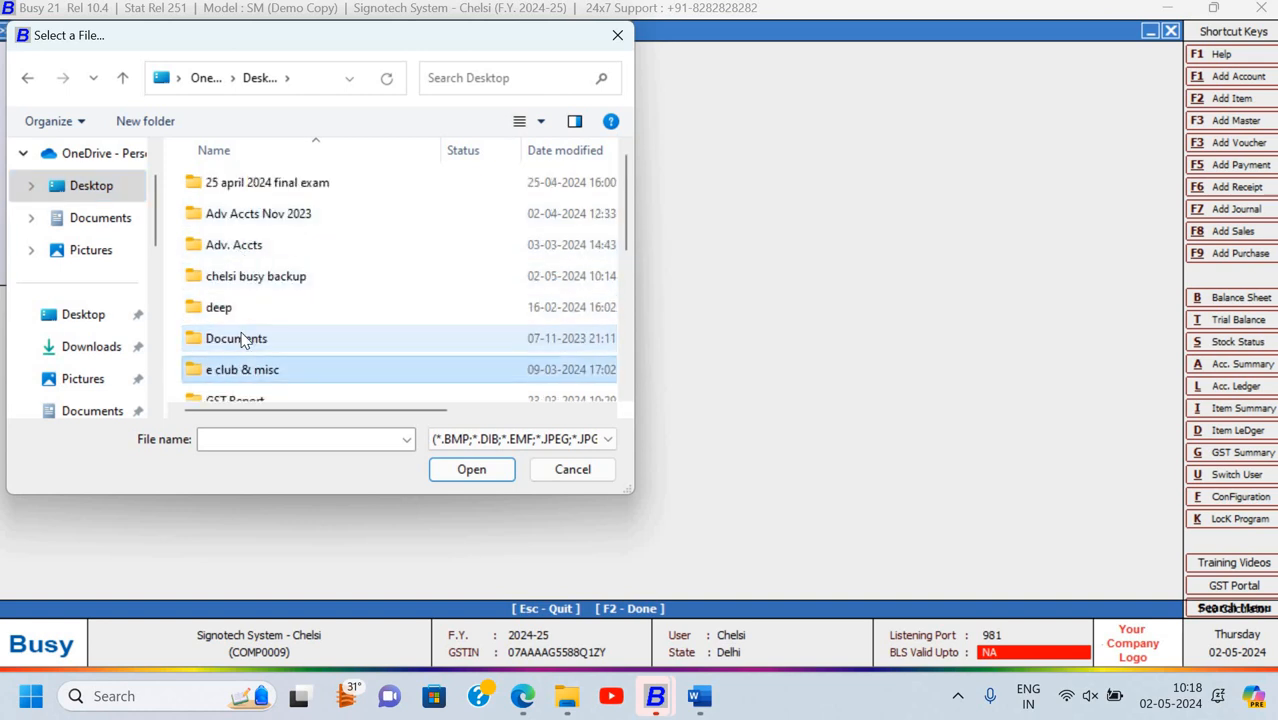
pyautogui.press('Up')
pyautogui.press('Up')
pyautogui.press('Up')
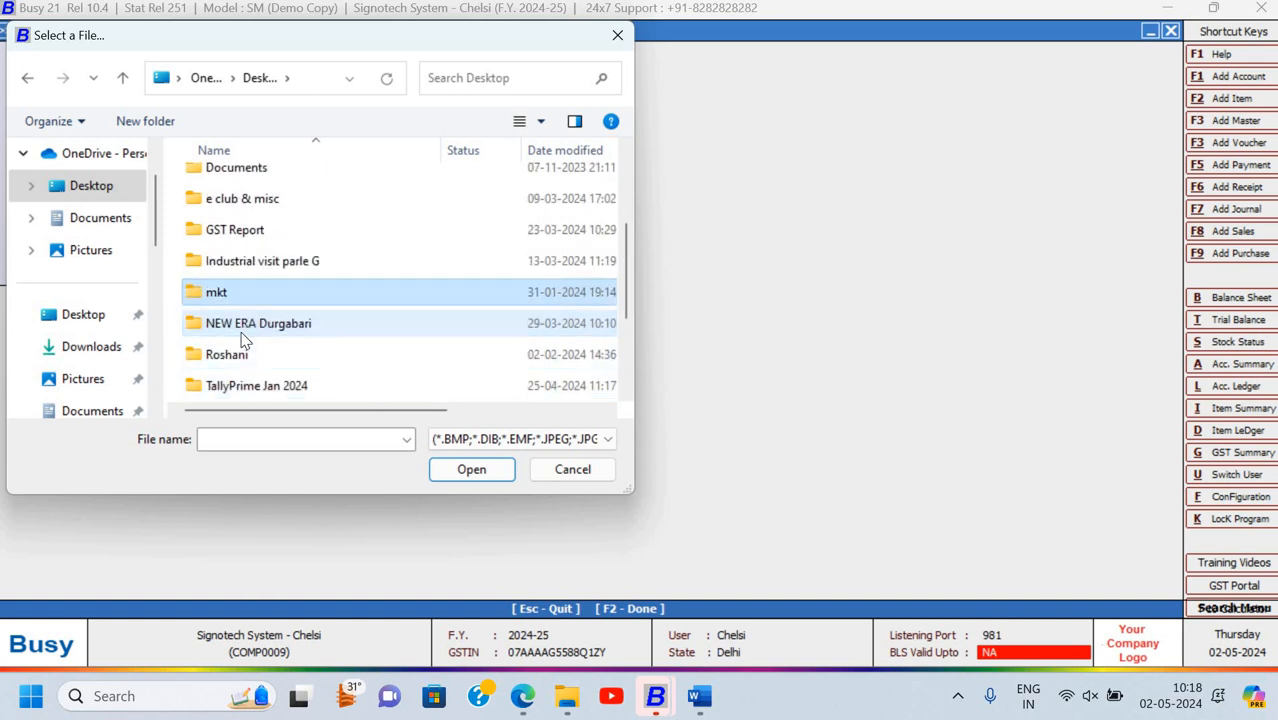
pyautogui.press('Return')
pyautogui.press('Down')
pyautogui.press('Down')
pyautogui.press('Down')
pyautogui.press('Down')
pyautogui.press('Down')
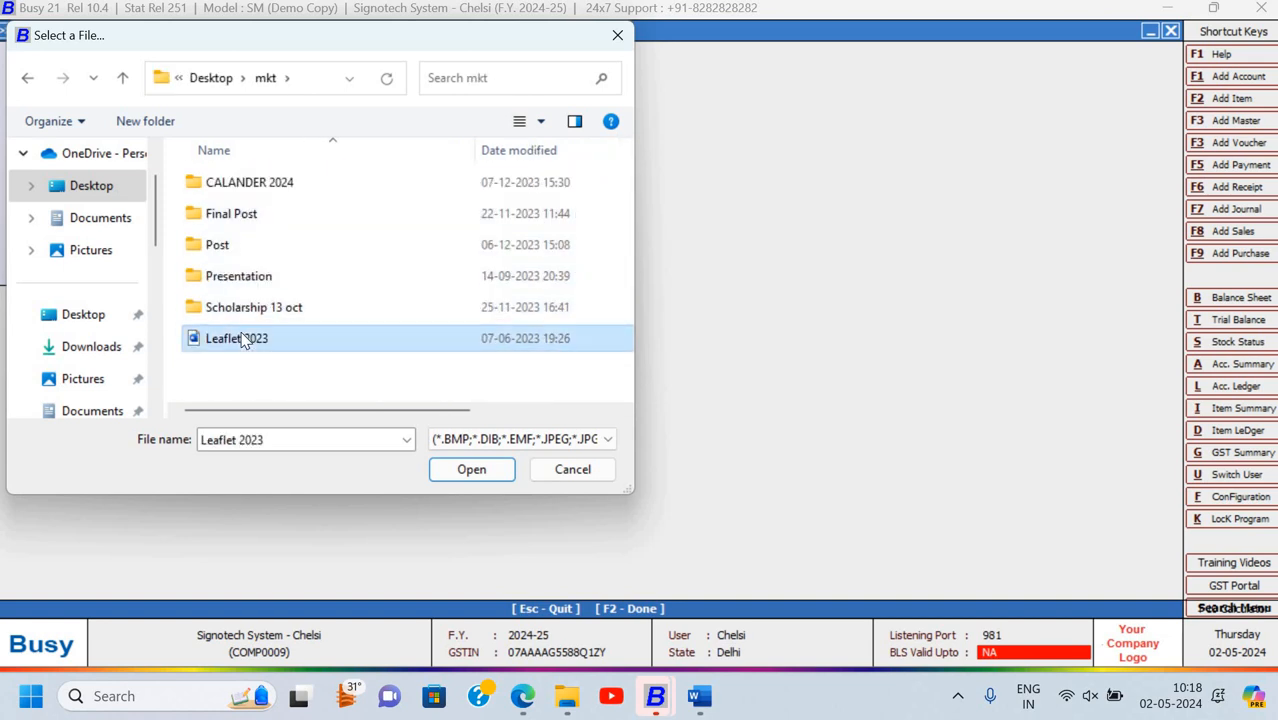
pyautogui.press('Return')
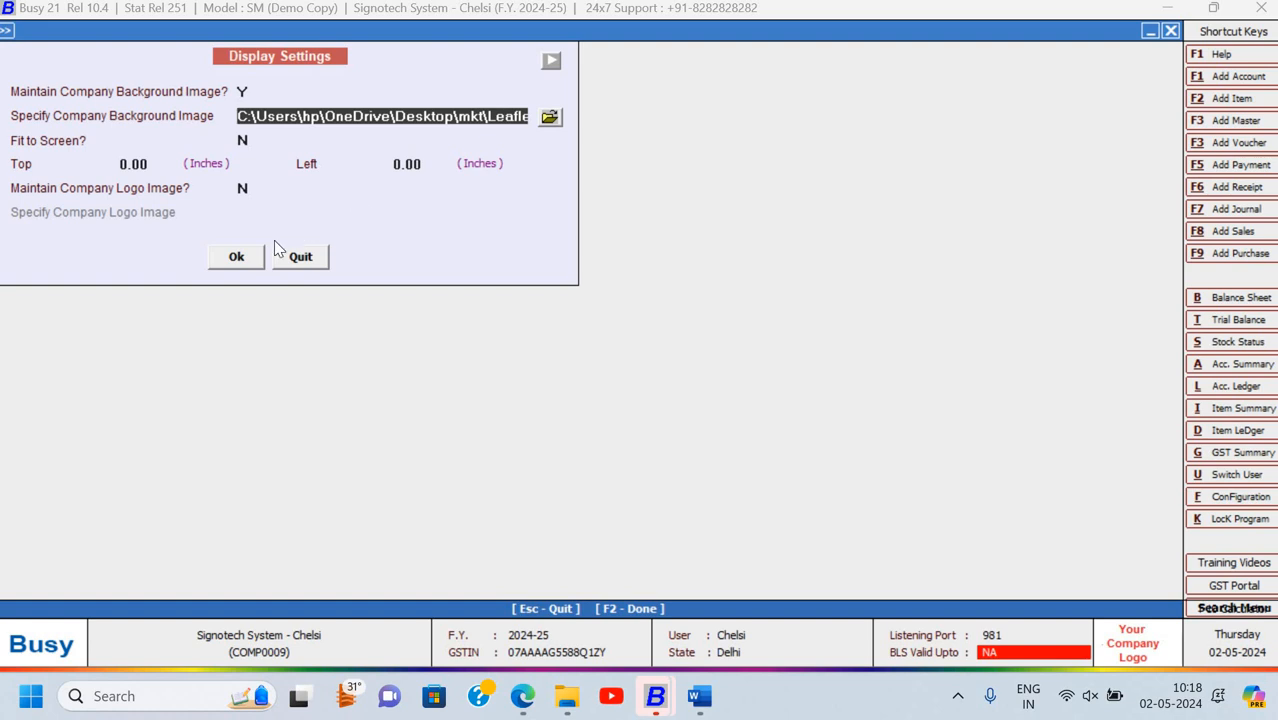
pyautogui.click(240, 259)
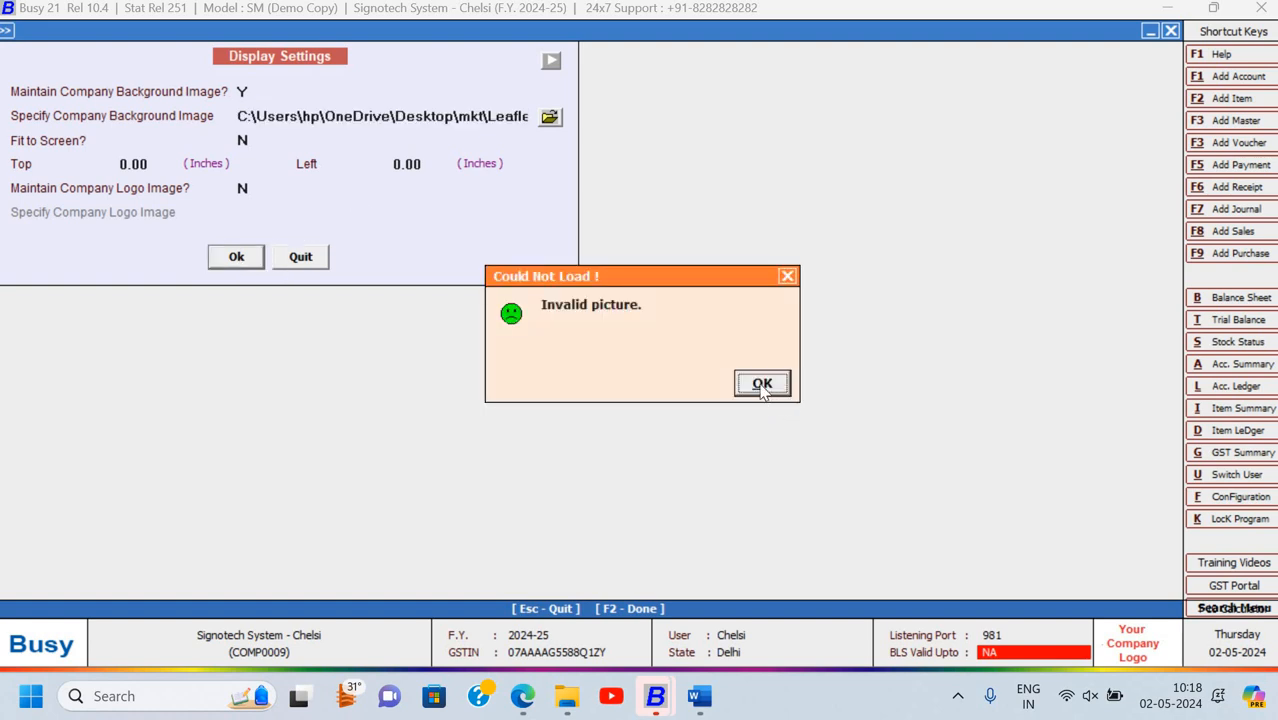
pyautogui.click(762, 384)
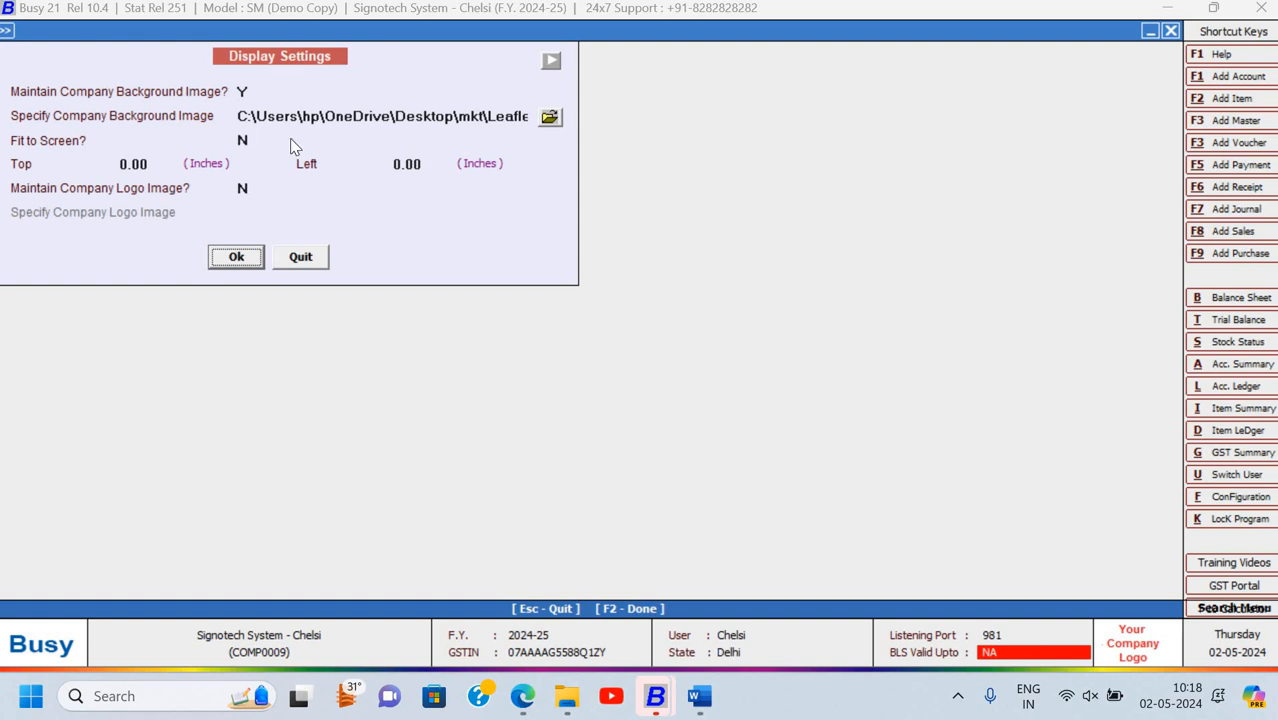
# Choose photo 20230709_141721 from the Final Post folder as the background and save
pyautogui.click(551, 117)
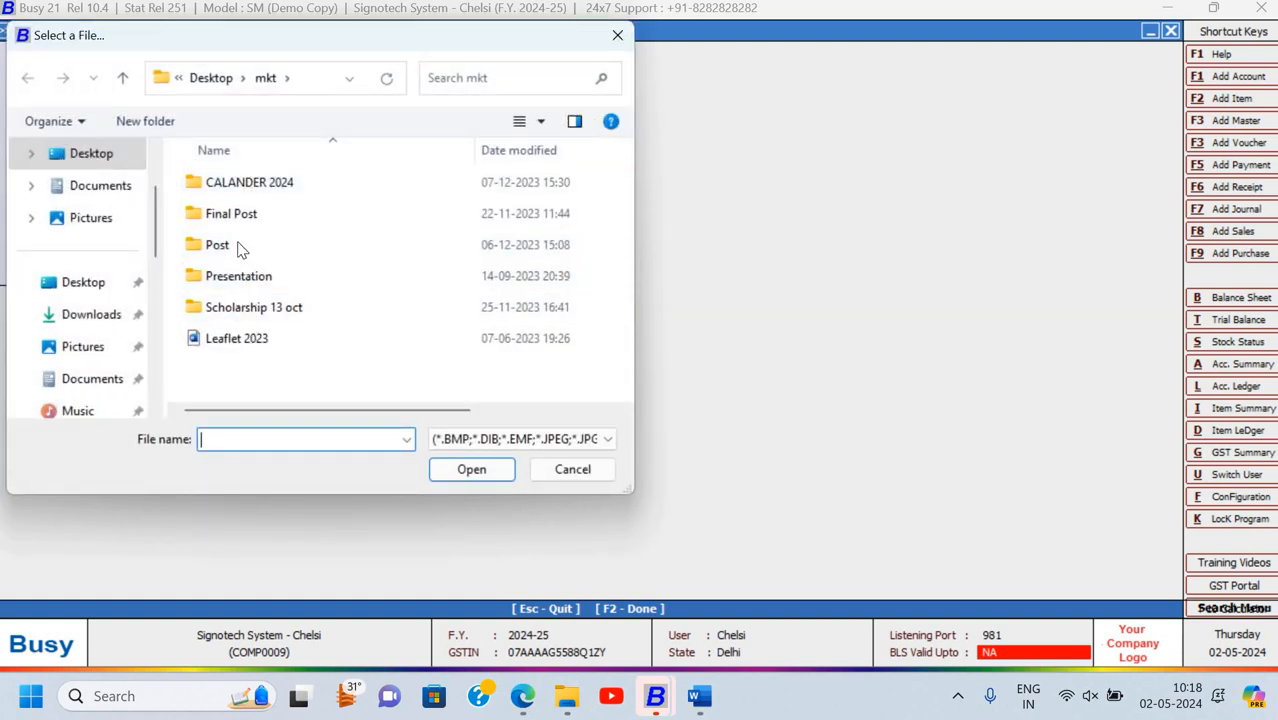
pyautogui.doubleClick(238, 222)
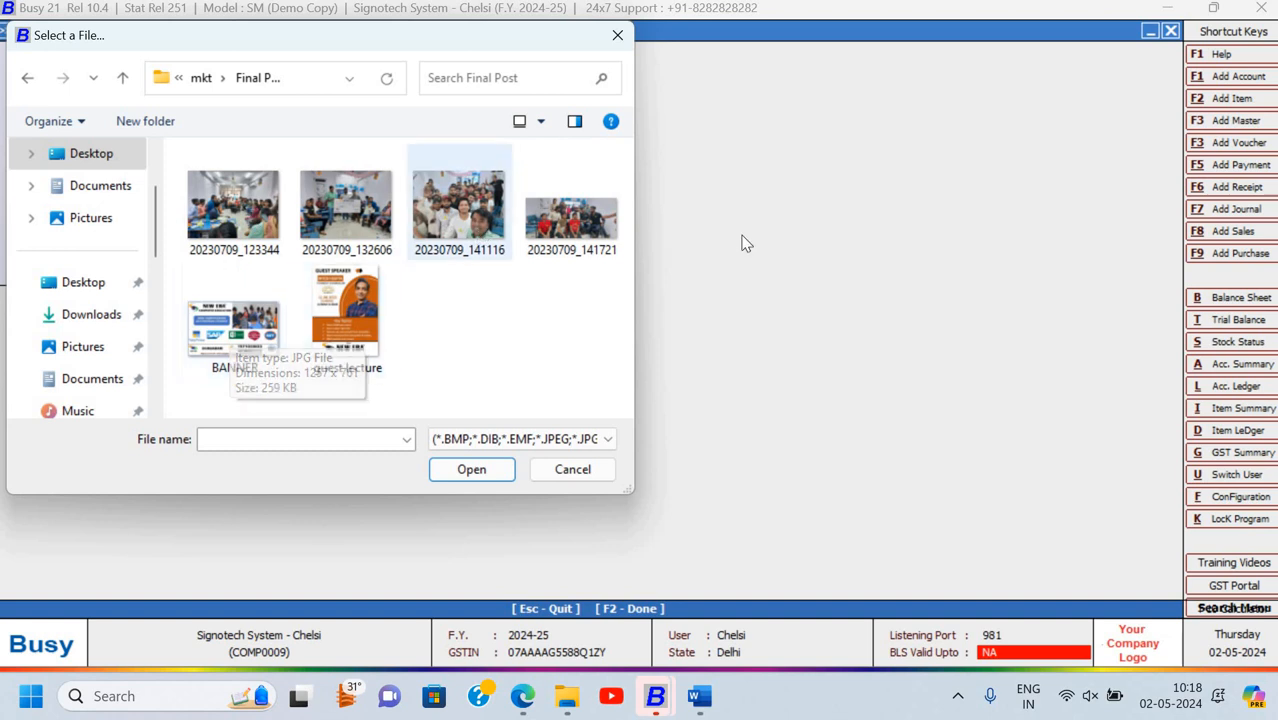
pyautogui.click(574, 238)
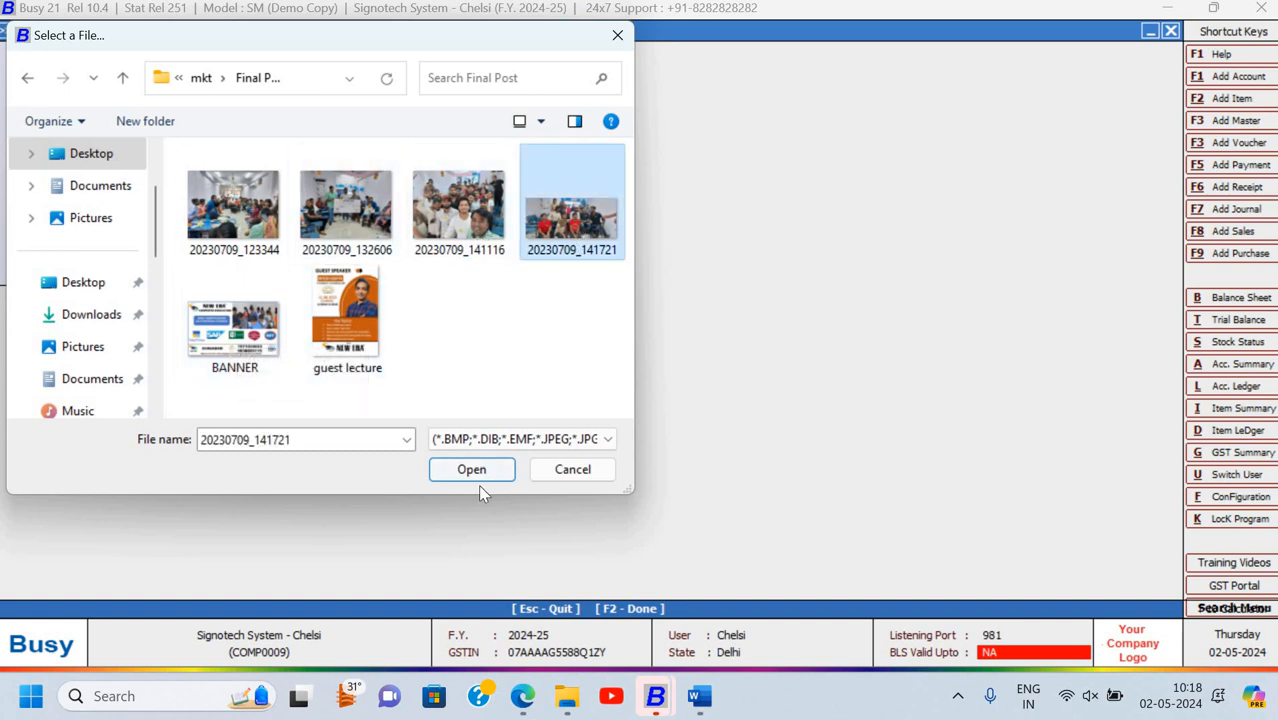
pyautogui.click(476, 470)
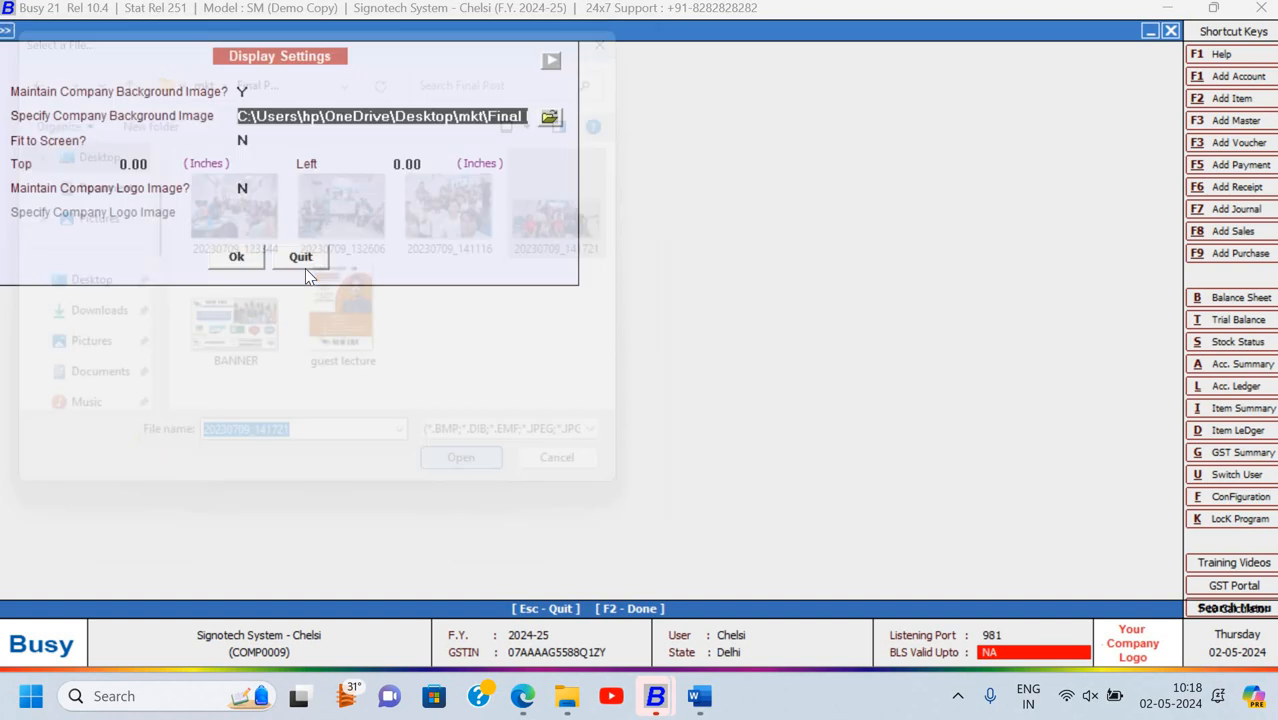
pyautogui.click(252, 259)
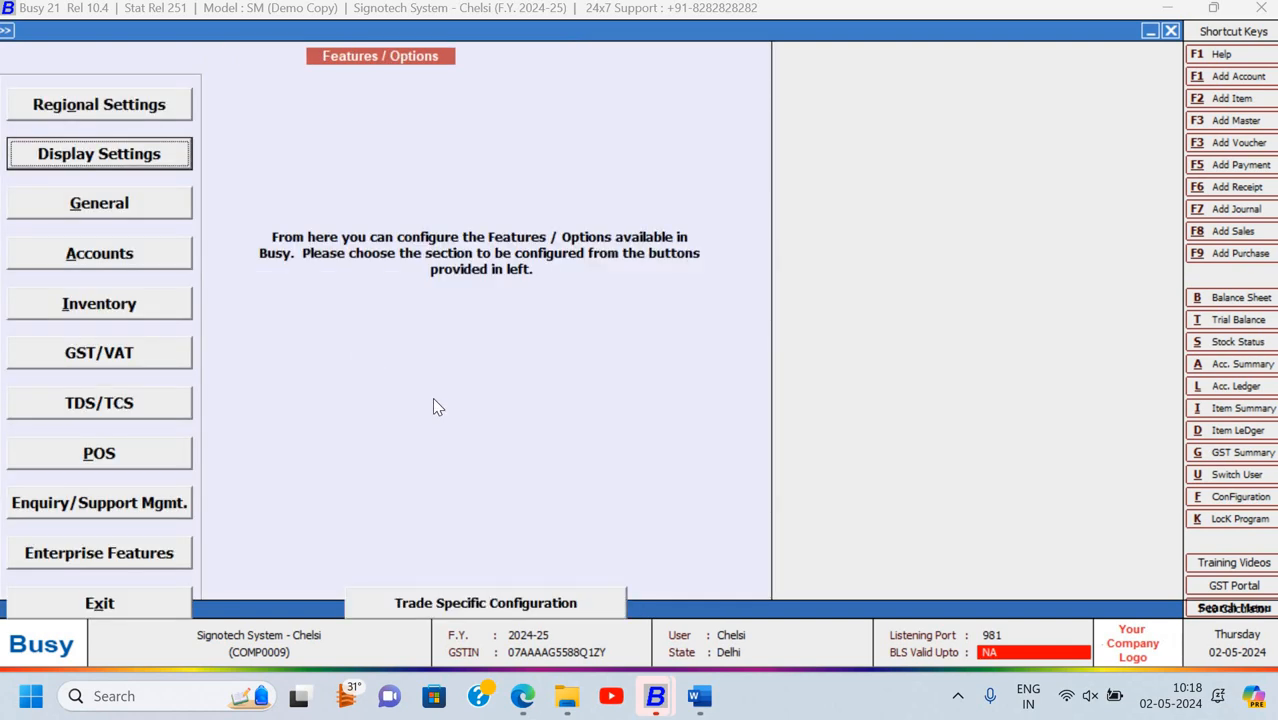
# Close Features / Options, the Configuration tree and Administration menu to reveal the background photo
pyautogui.press('Escape')
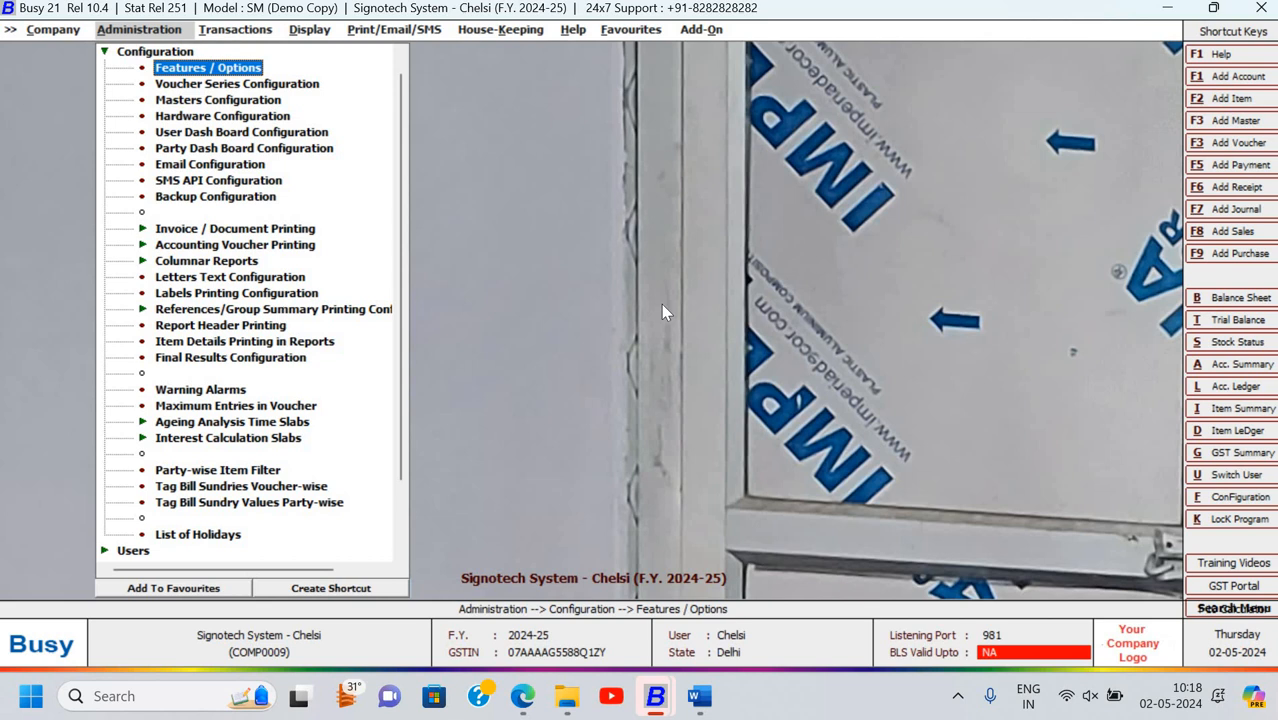
pyautogui.click(734, 328)
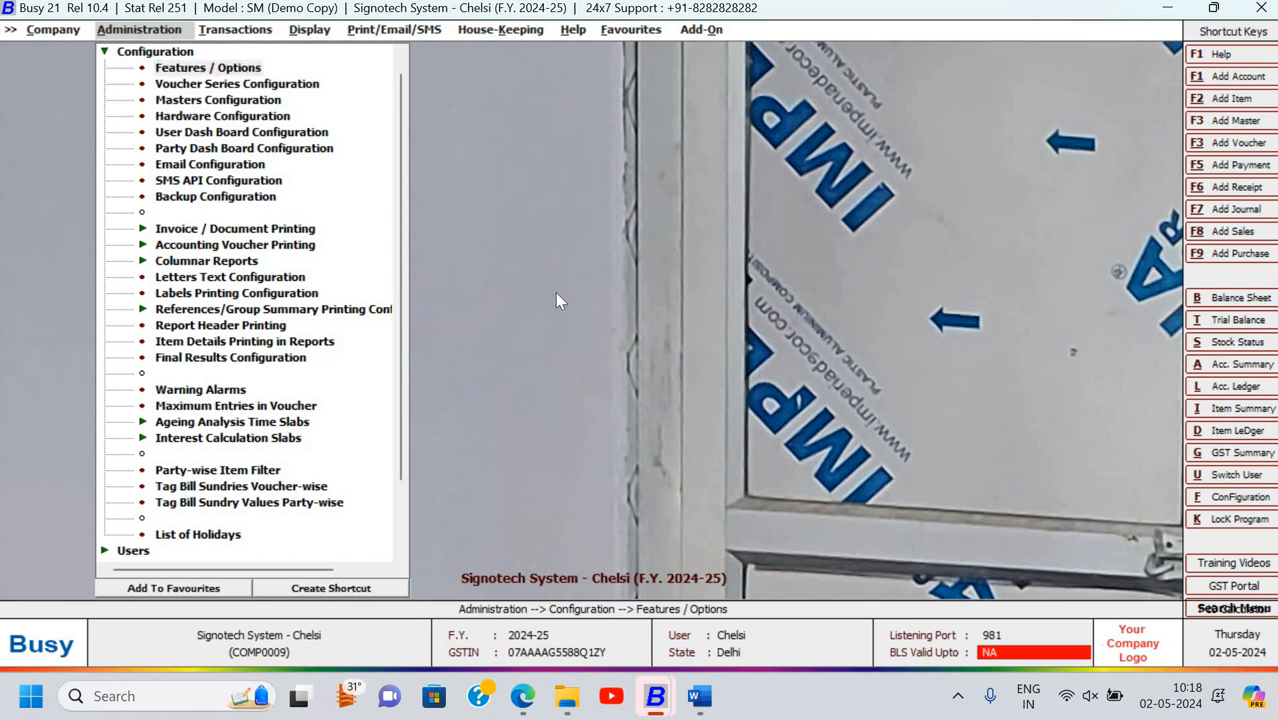
pyautogui.press('Escape')
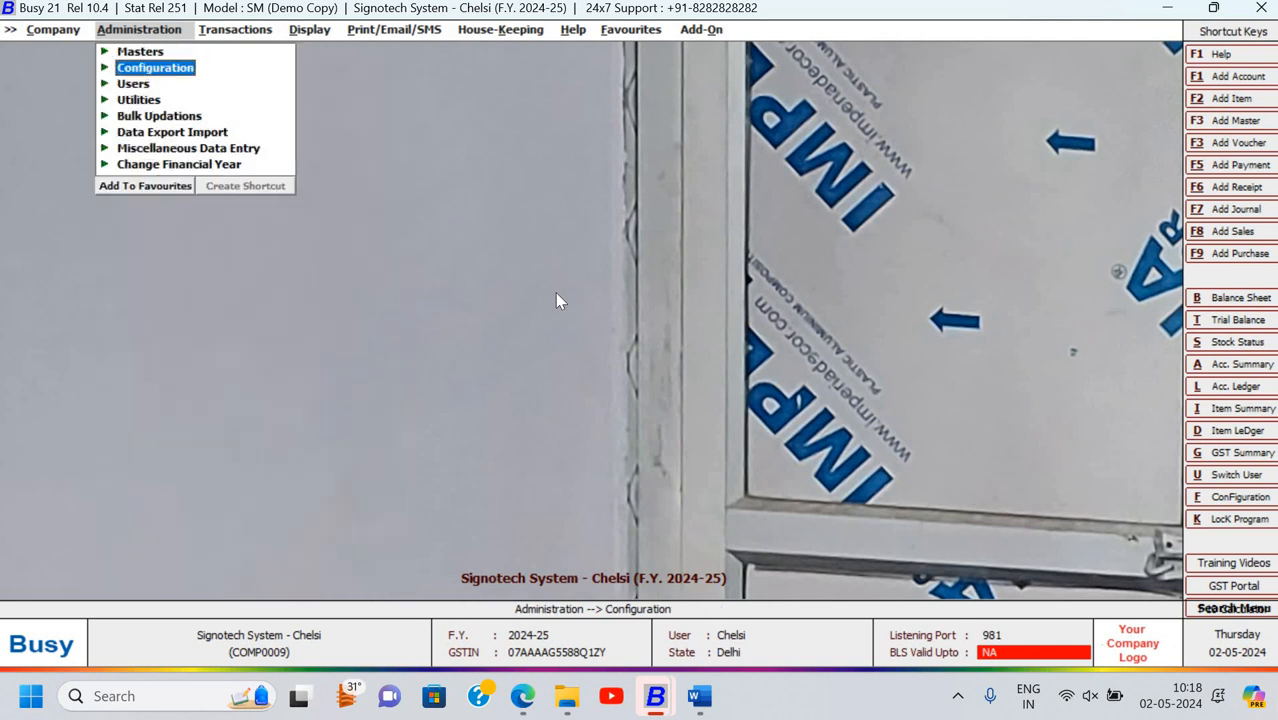
pyautogui.press('Escape')
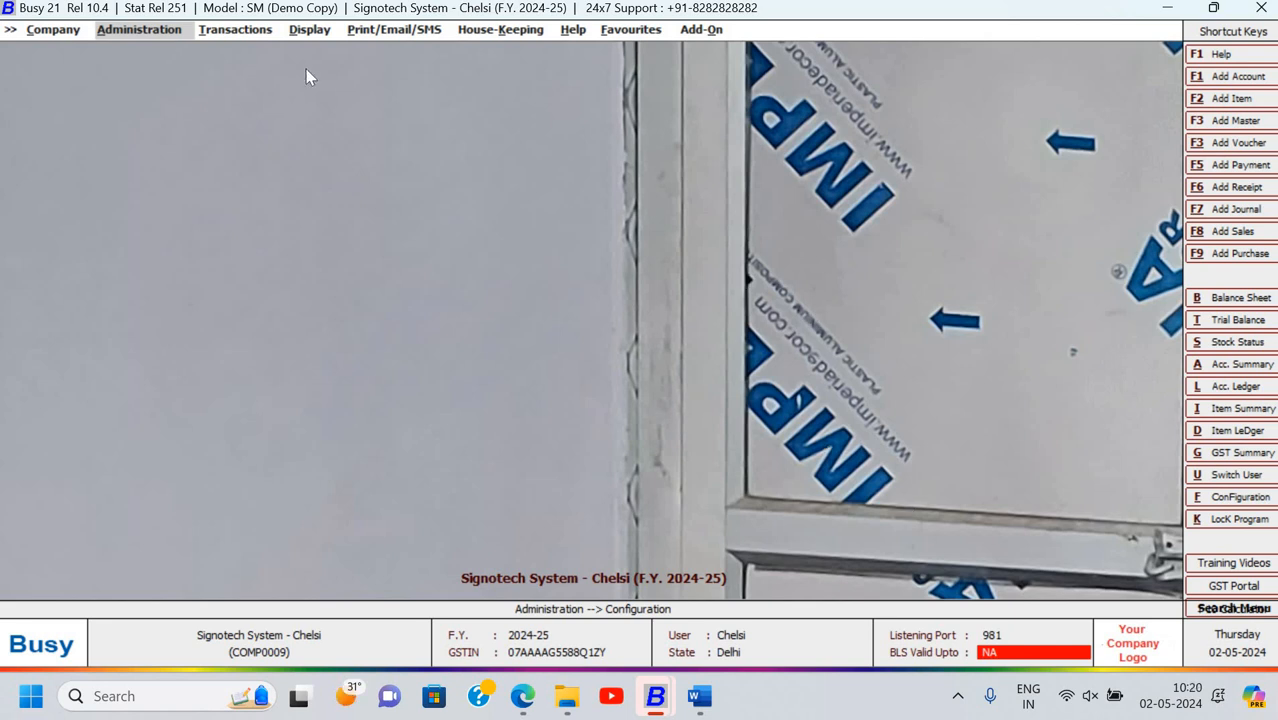
# Open Display Settings from the Configuration section of the administration options
pyautogui.click(165, 37)
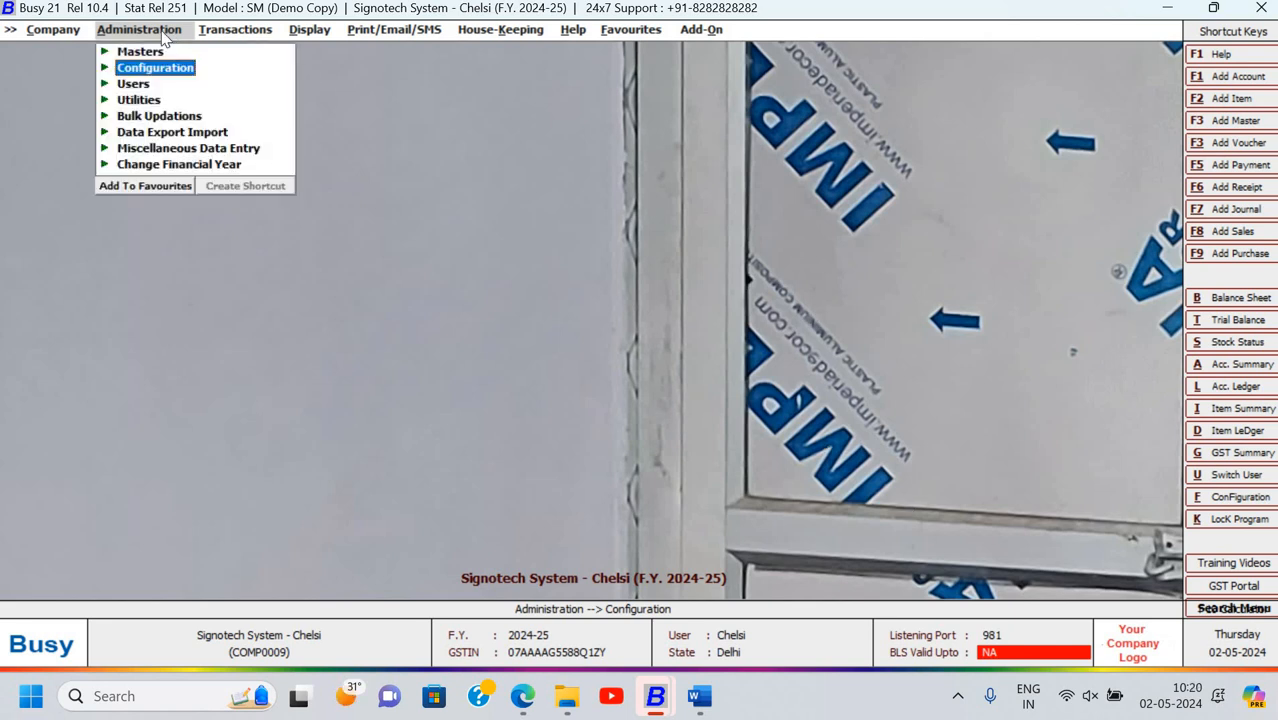
pyautogui.press('Down')
pyautogui.press('Down')
pyautogui.press('Up')
pyautogui.press('Up')
pyautogui.press('Up')
pyautogui.press('Return')
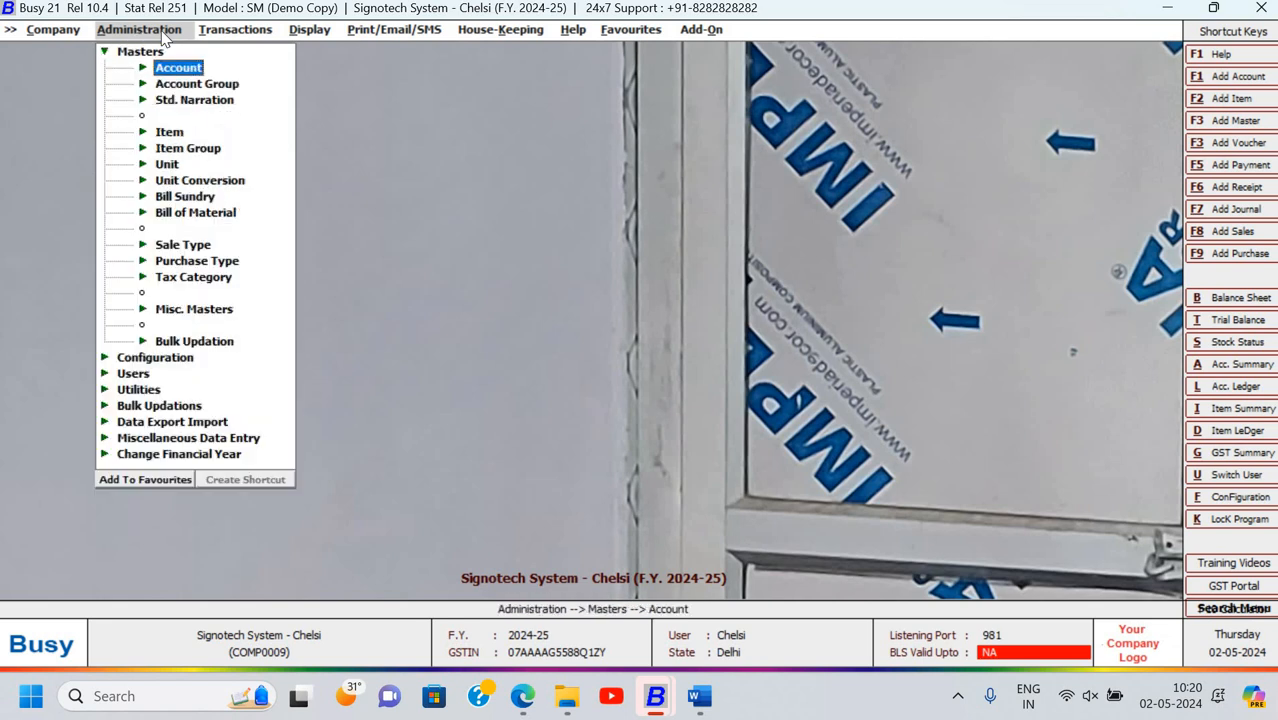
pyautogui.press('Down')
pyautogui.press('Down')
pyautogui.press('Up')
pyautogui.press('Up')
pyautogui.press('Up')
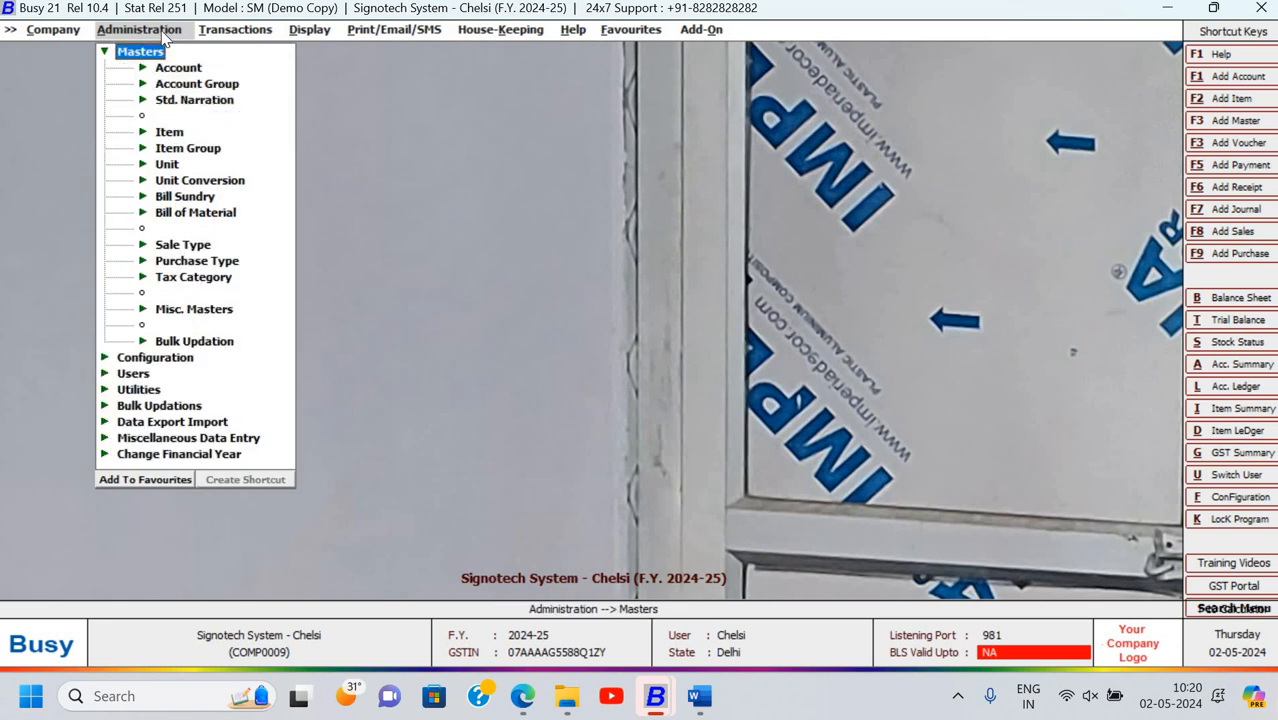
pyautogui.press('Down')
pyautogui.press('Up')
pyautogui.press('Return')
pyautogui.press('Down')
pyautogui.press('Return')
pyautogui.press('Down')
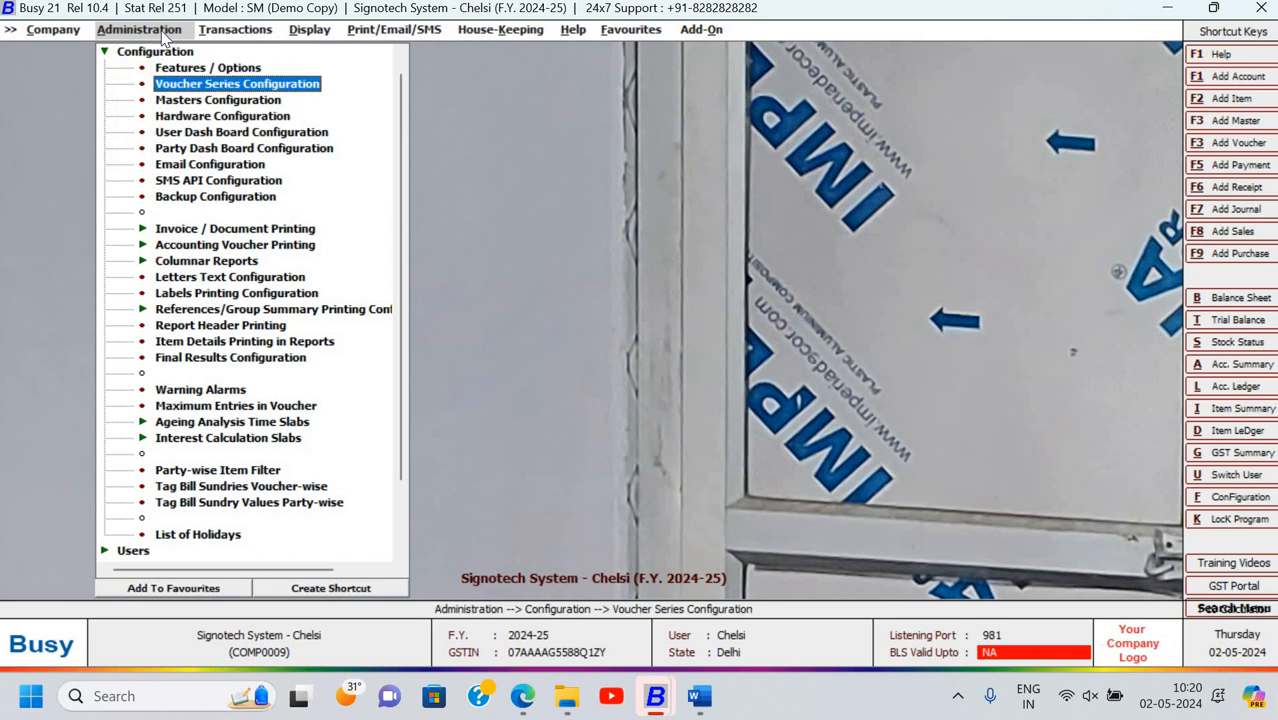
pyautogui.press('Down')
pyautogui.press('Up')
pyautogui.press('Up')
pyautogui.press('Return')
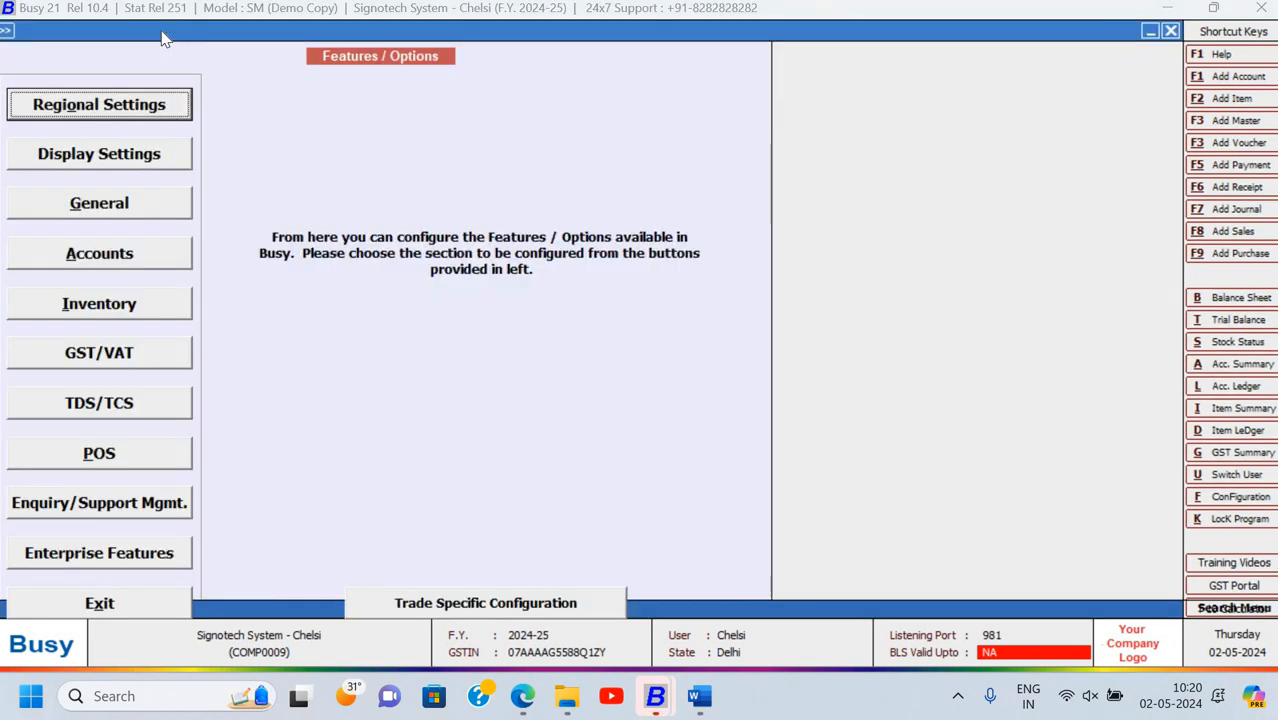
pyautogui.press('Down')
pyautogui.press('Down')
pyautogui.press('Up')
pyautogui.press('Return')
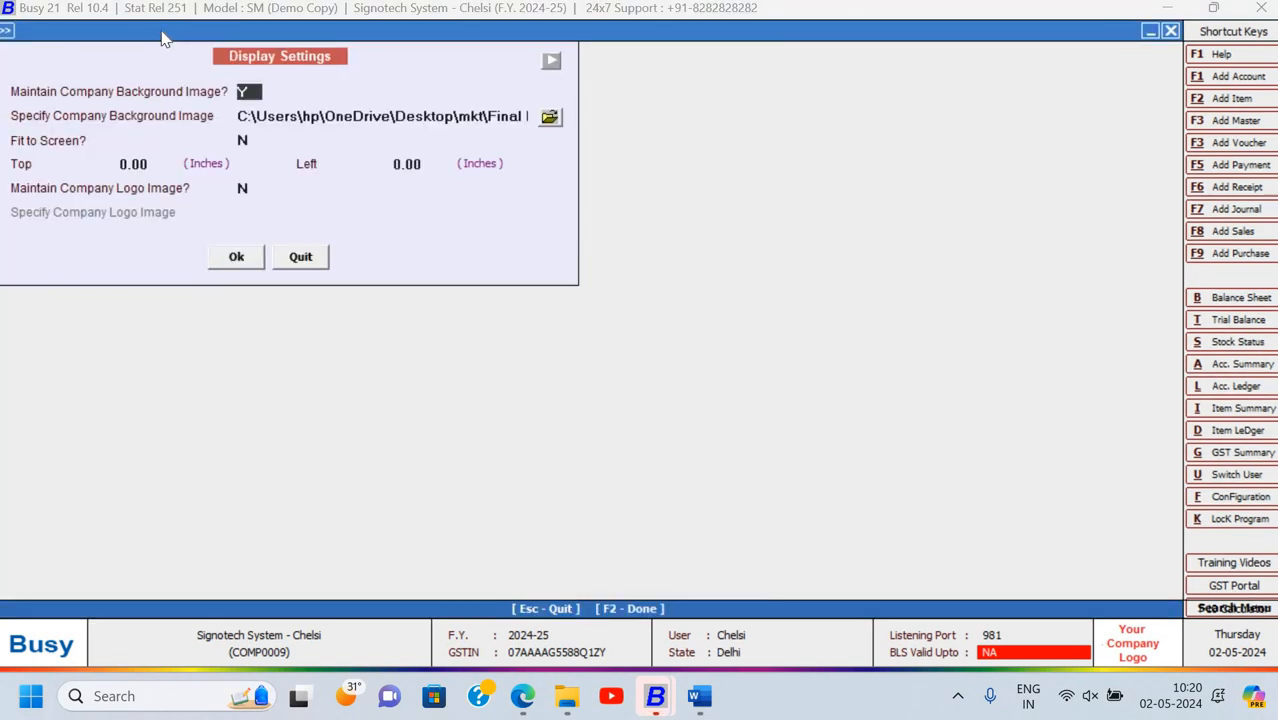
# Set Background Image to N and Logo Image to Y
pyautogui.write('N')
pyautogui.press('Return')
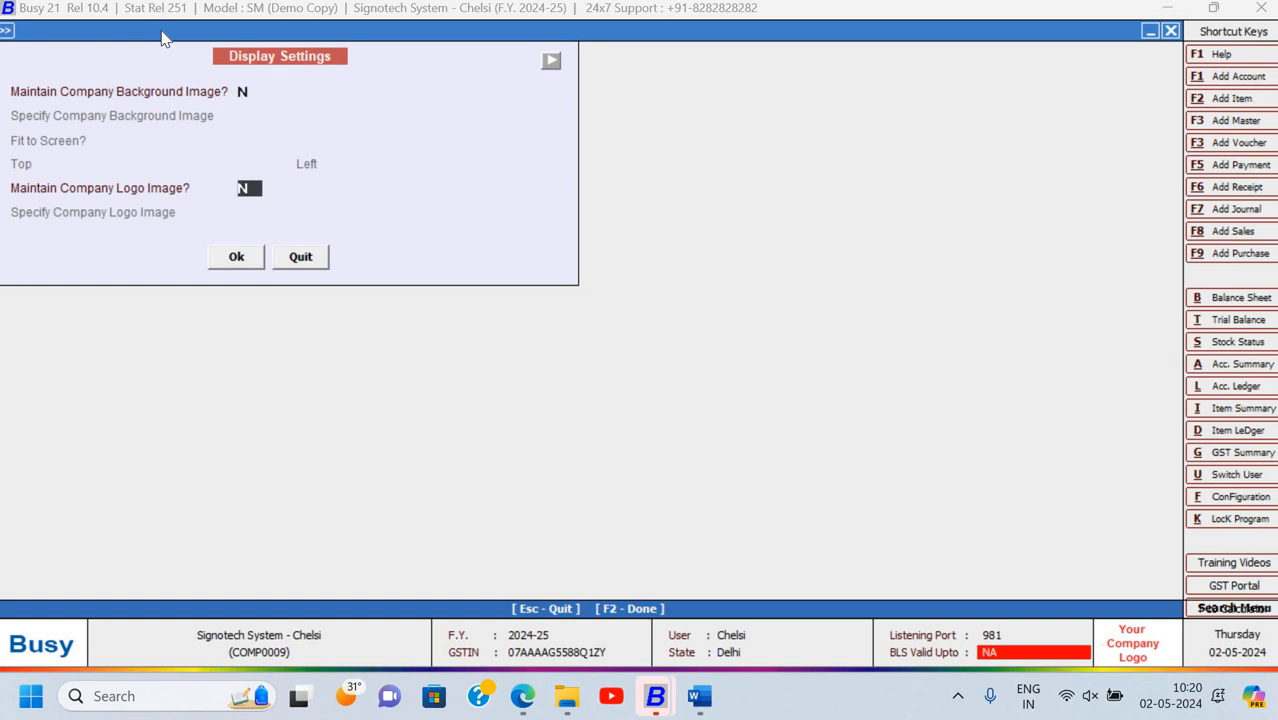
pyautogui.write('Y')
pyautogui.press('Return')
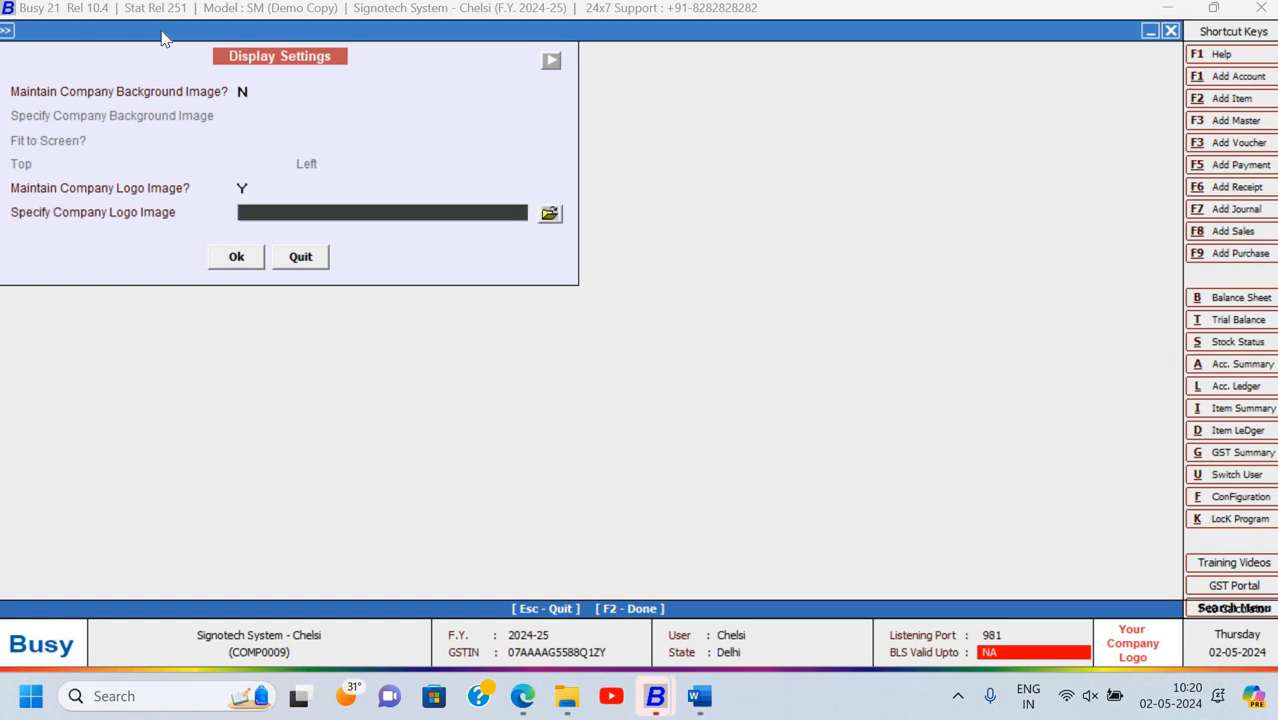
# Browse to D:\Laptop\Durgabari and select the BANNER image file
pyautogui.click(550, 216)
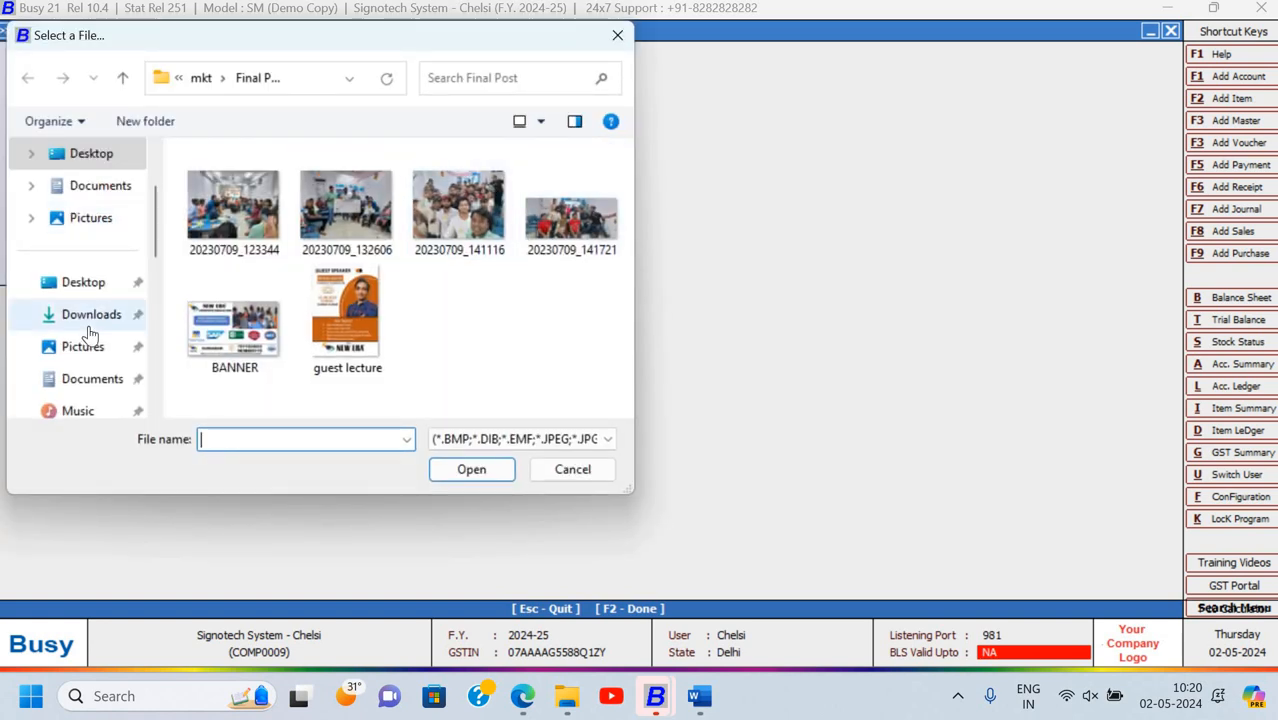
pyautogui.scroll(-3, 88, 330)
pyautogui.click(103, 282)
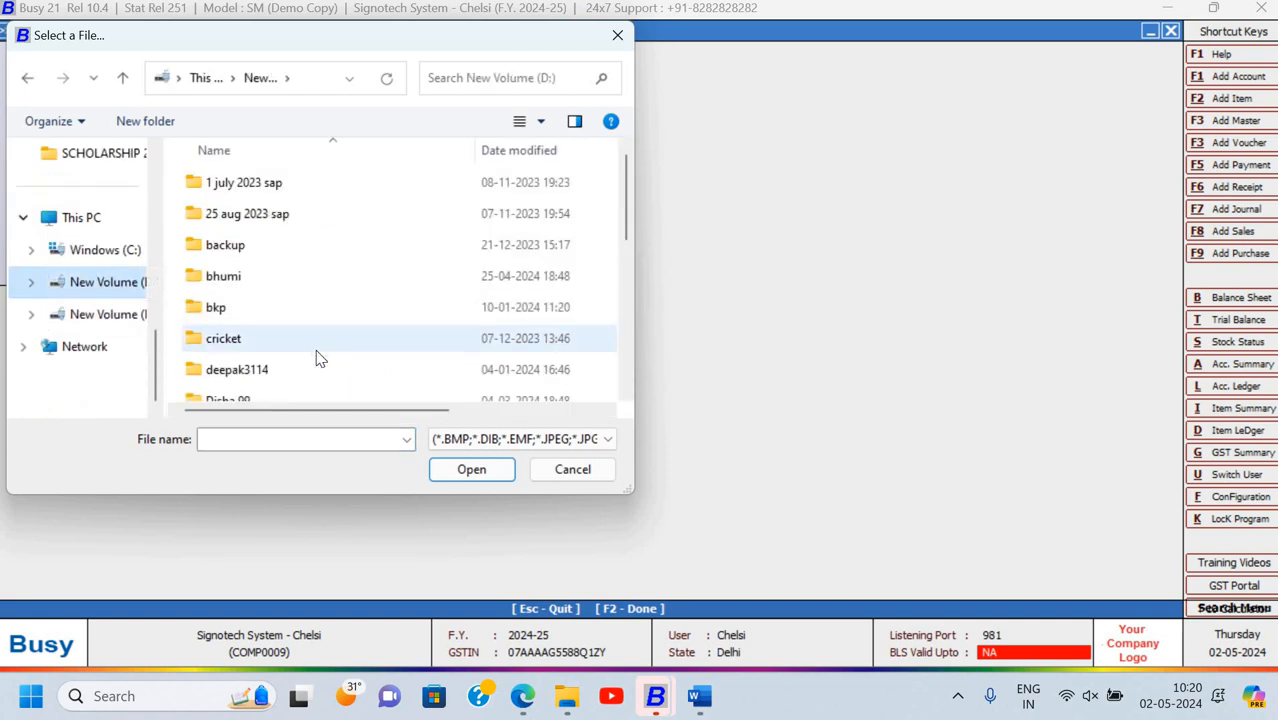
pyautogui.press('l')
pyautogui.press('Return')
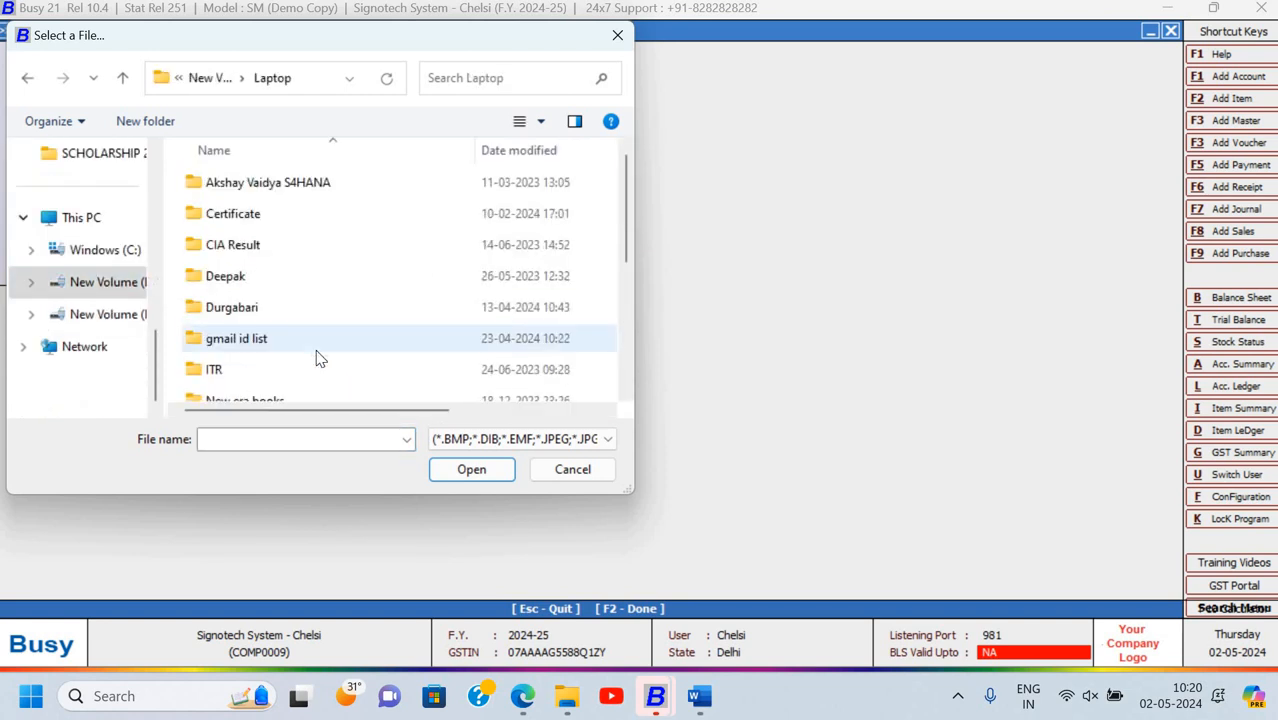
pyautogui.press('c')
pyautogui.press('Down')
pyautogui.press('Down')
pyautogui.press('Down')
pyautogui.press('Return')
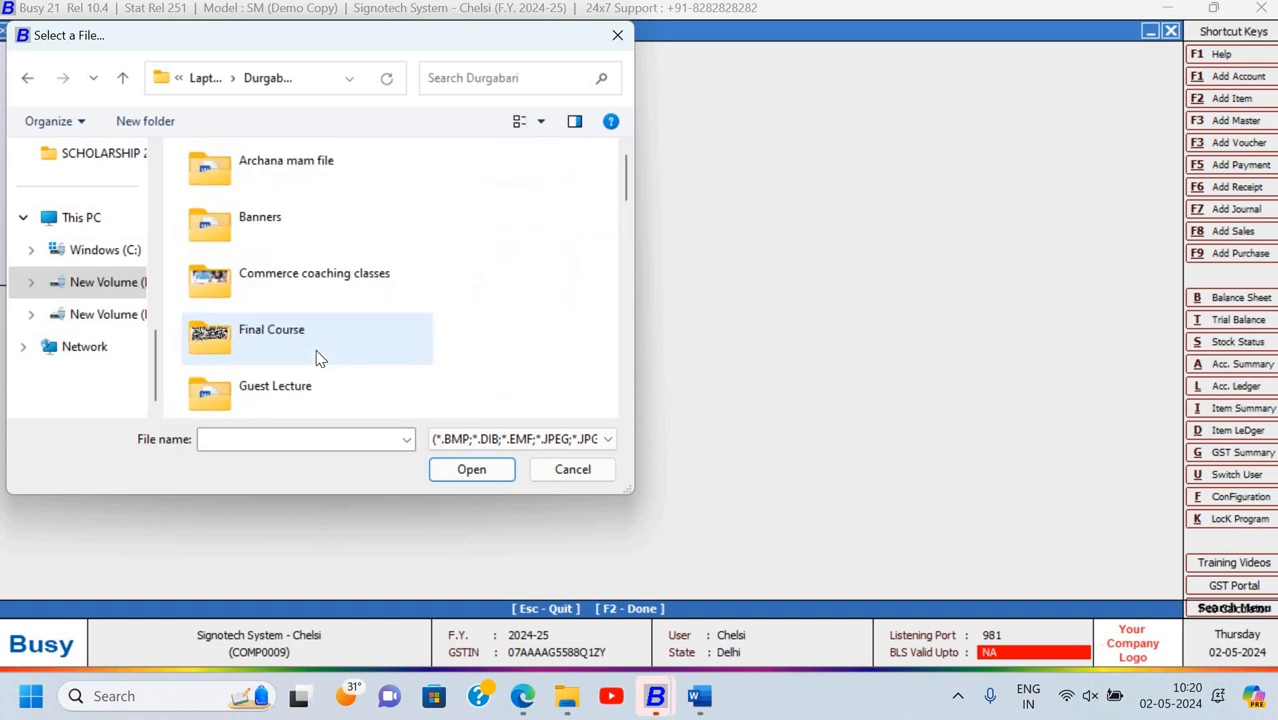
pyautogui.press('Down')
pyautogui.press('Down')
pyautogui.press('Down')
pyautogui.press('Down')
pyautogui.press('Down')
pyautogui.press('Down')
pyautogui.press('Down')
pyautogui.press('Down')
pyautogui.press('Down')
pyautogui.press('Down')
pyautogui.press('Down')
pyautogui.press('Down')
pyautogui.press('Down')
pyautogui.press('Down')
pyautogui.press('Down')
pyautogui.press('Down')
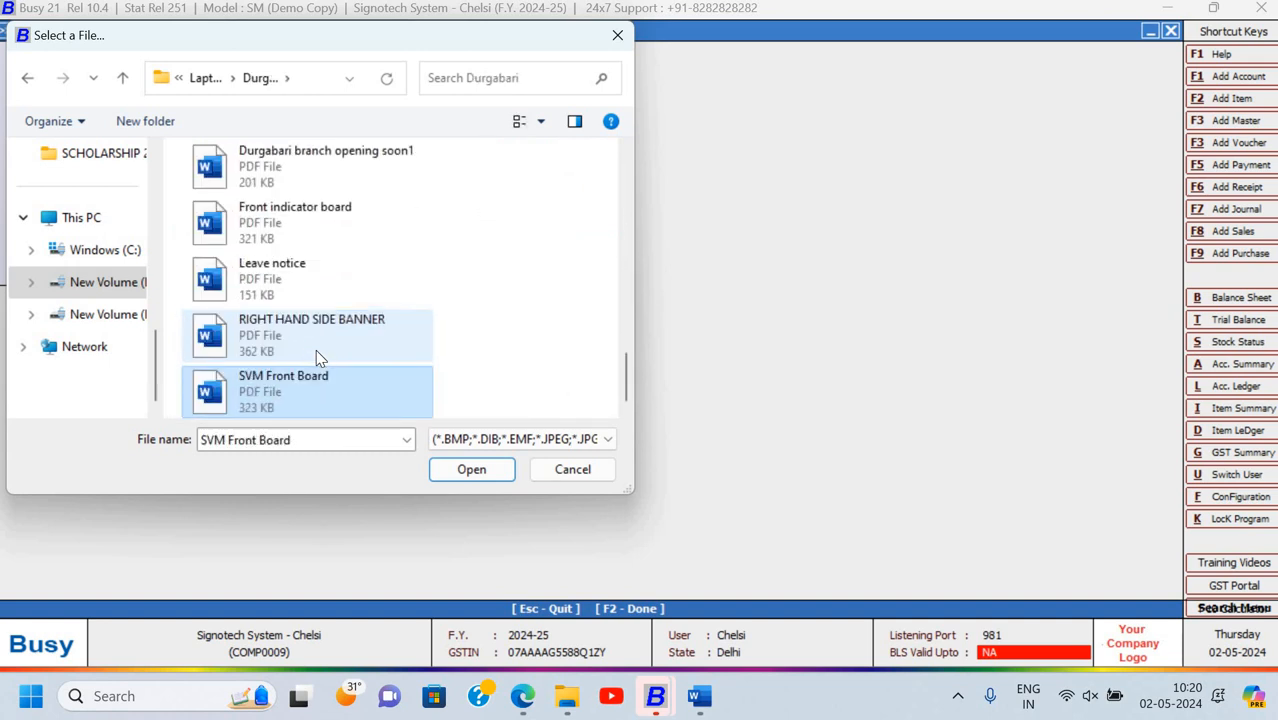
pyautogui.press('Up')
pyautogui.press('Up')
pyautogui.press('Up')
pyautogui.press('Up')
pyautogui.press('Up')
pyautogui.press('Up')
pyautogui.press('Up')
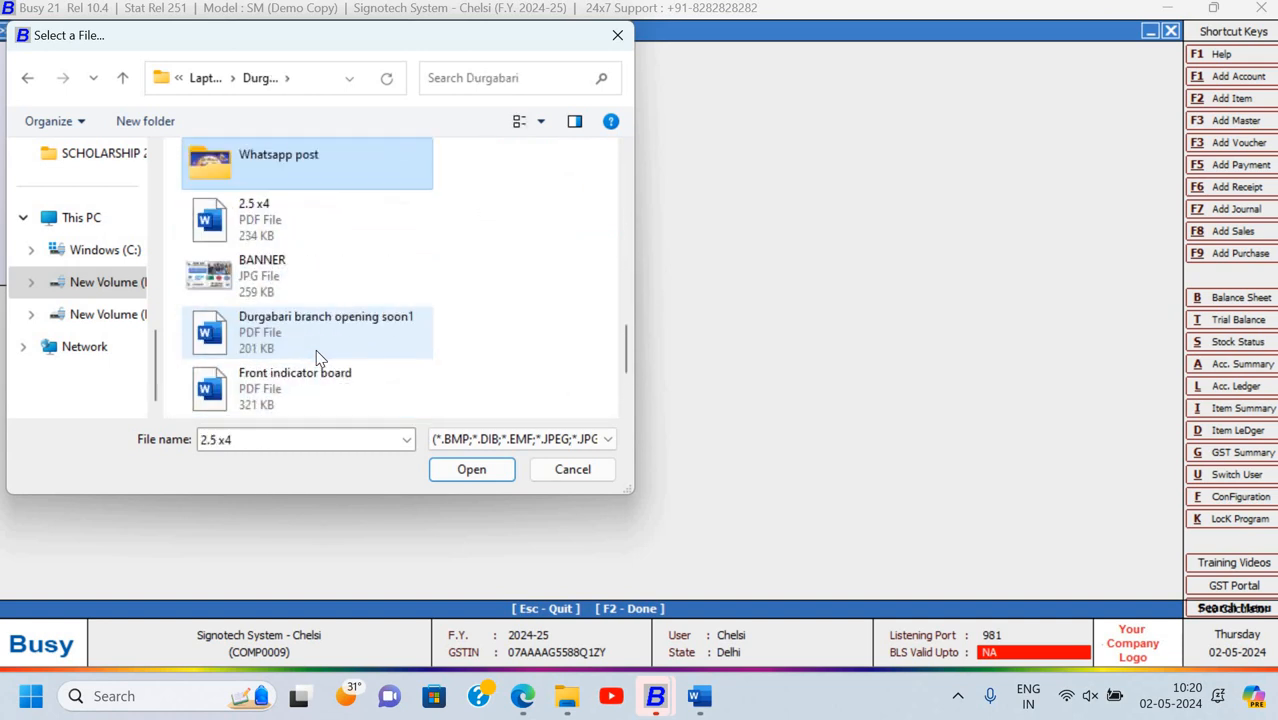
pyautogui.press('Up')
pyautogui.press('Up')
pyautogui.press('Up')
pyautogui.press('Up')
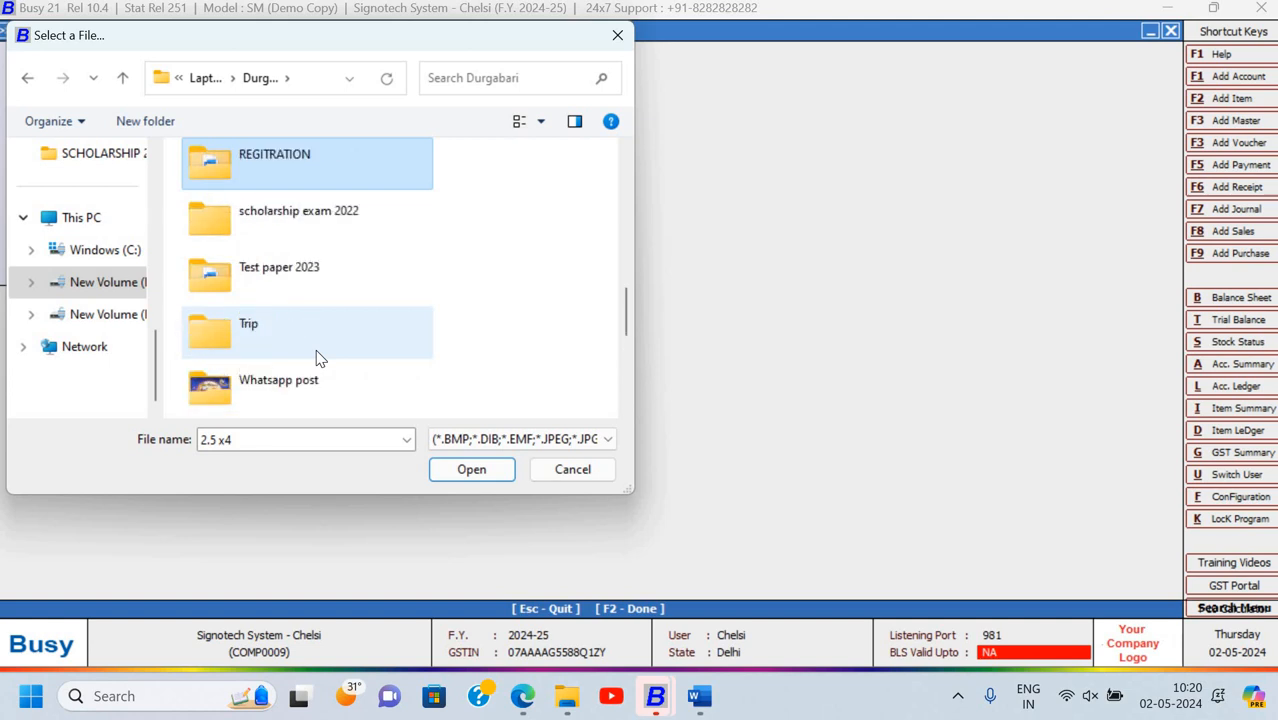
pyautogui.press('Down')
pyautogui.press('Down')
pyautogui.press('Down')
pyautogui.press('Down')
pyautogui.press('Down')
pyautogui.press('Down')
pyautogui.press('Up')
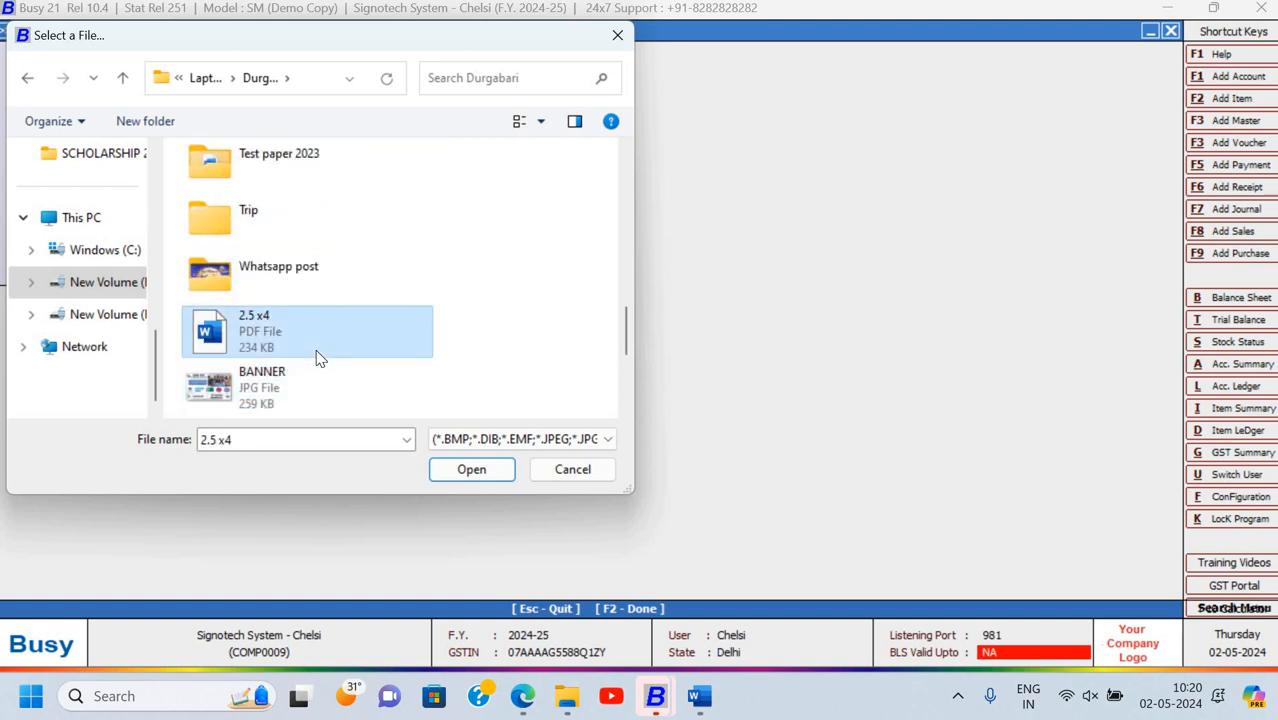
pyautogui.press('Down')
pyautogui.press('Up')
pyautogui.click(276, 389)
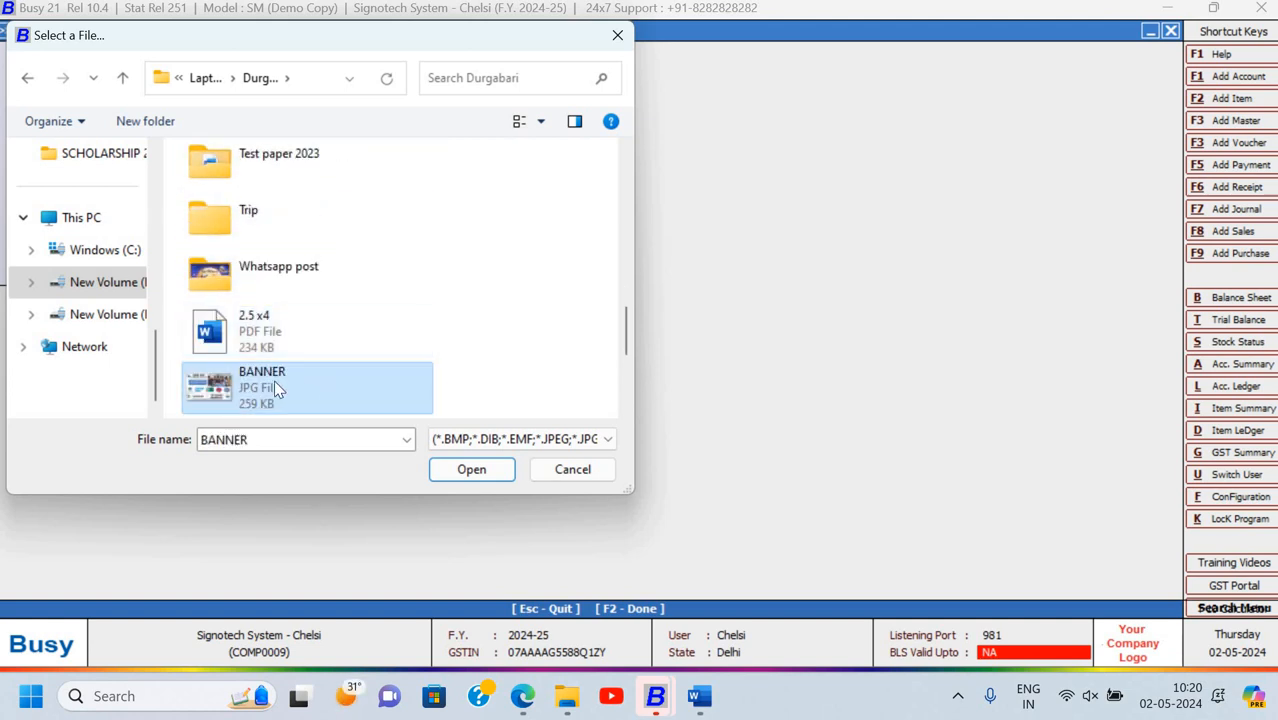
# Use BANNER.jpg from Durgabari as the logo and save the display settings
pyautogui.scroll(5, 319, 338)
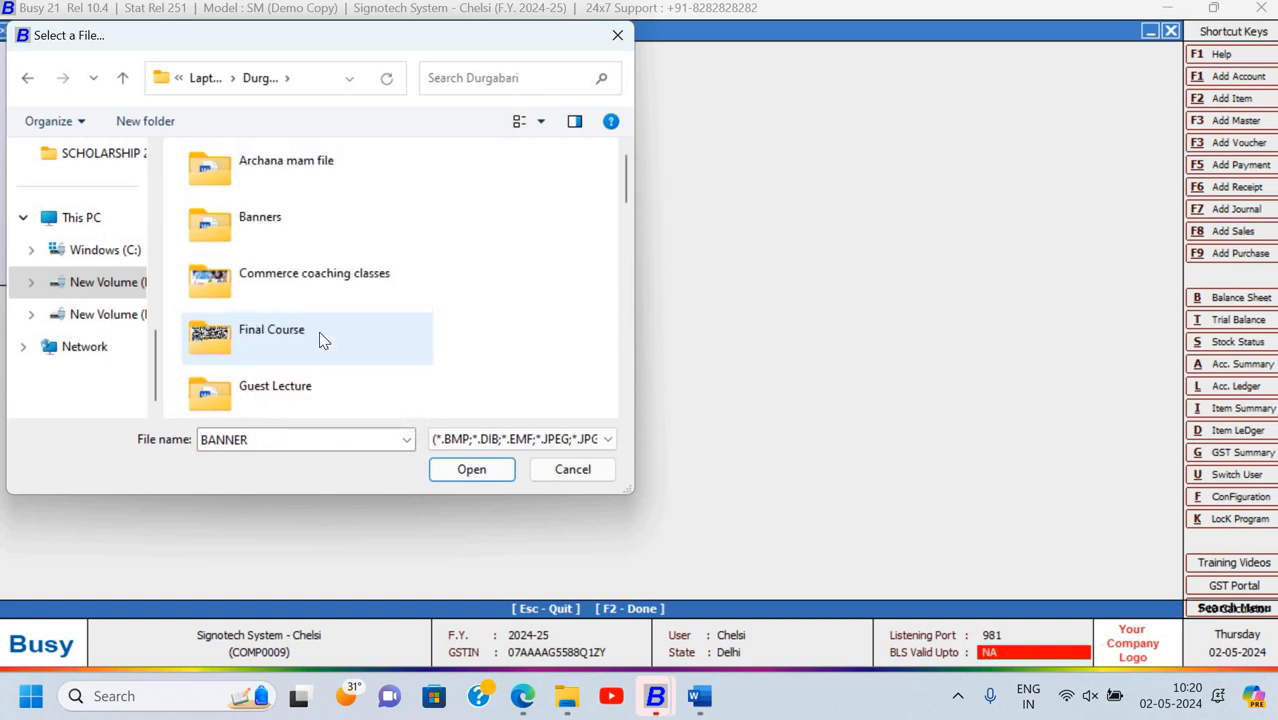
pyautogui.click(276, 242)
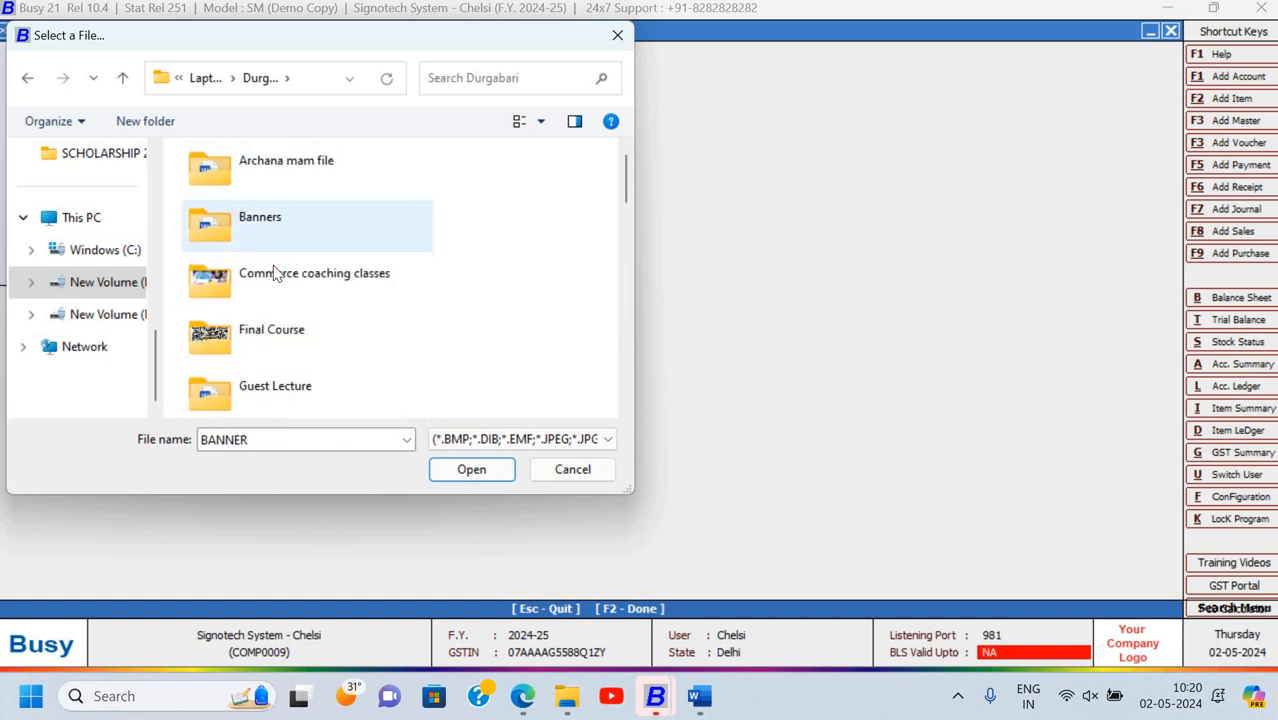
pyautogui.click(274, 273)
pyautogui.doubleClick(255, 336)
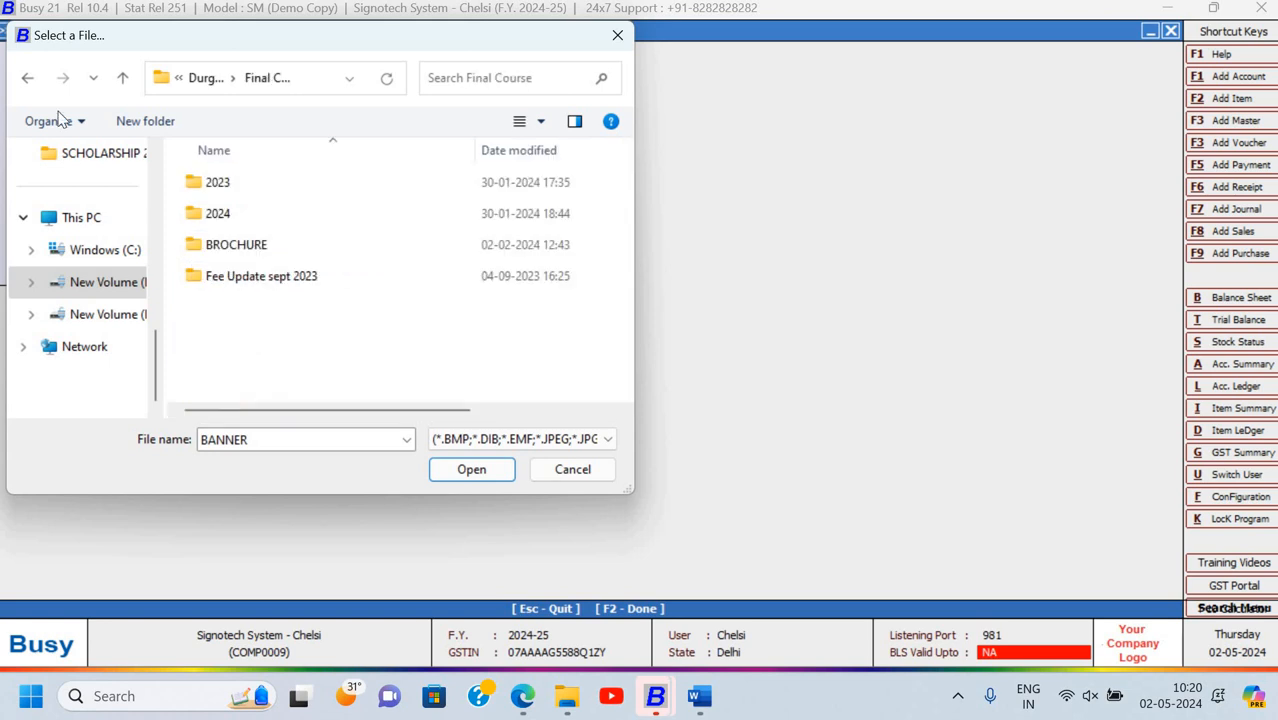
pyautogui.click(28, 80)
pyautogui.scroll(-5, 303, 330)
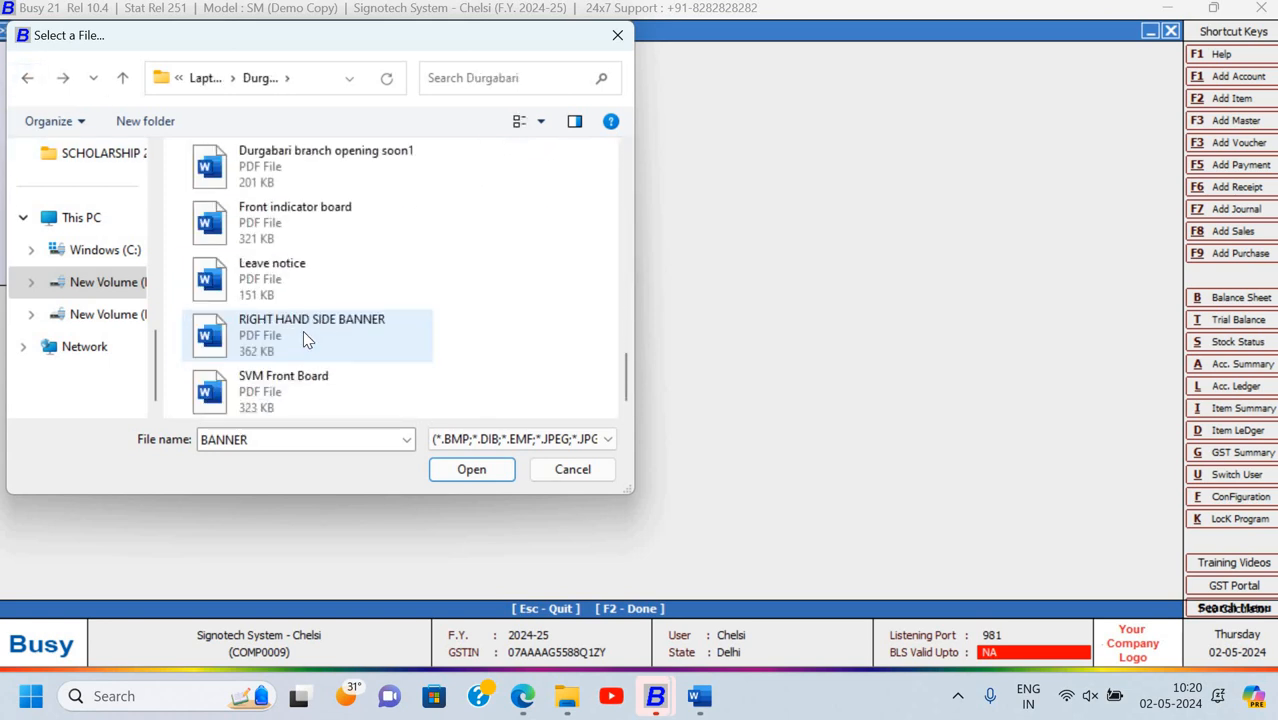
pyautogui.scroll(5, 303, 330)
pyautogui.scroll(-3, 303, 330)
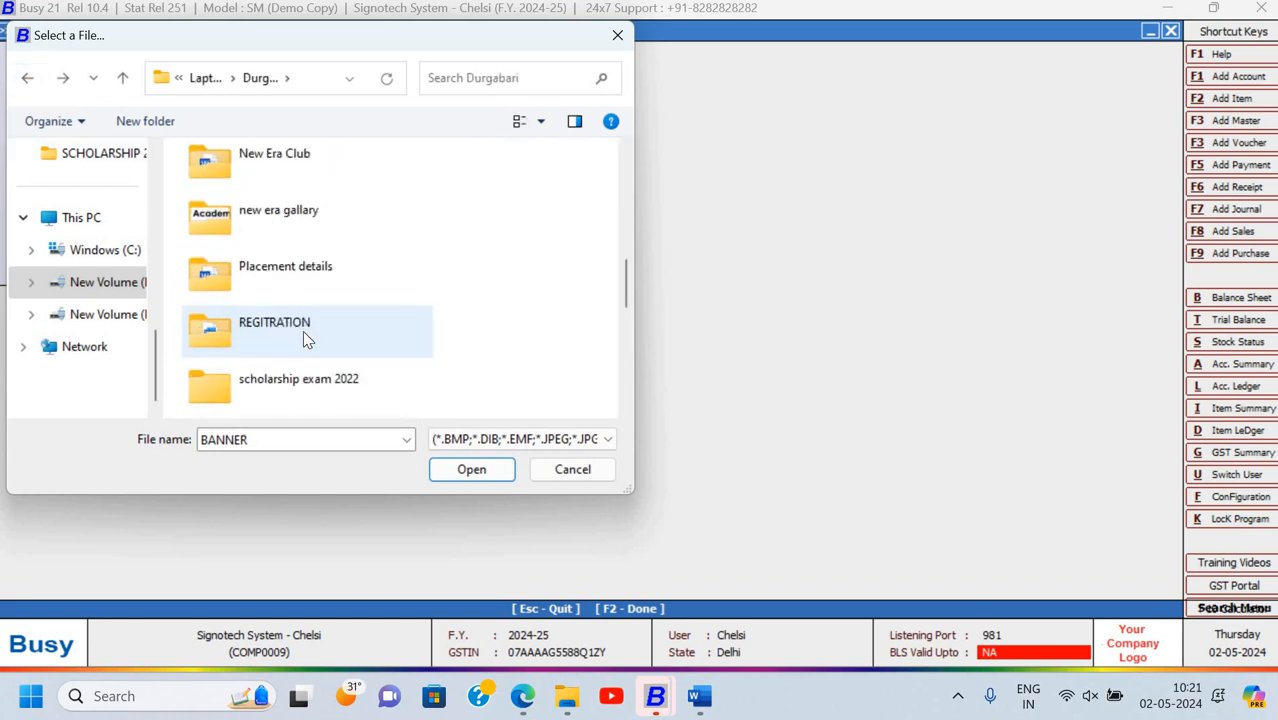
pyautogui.scroll(-2, 303, 330)
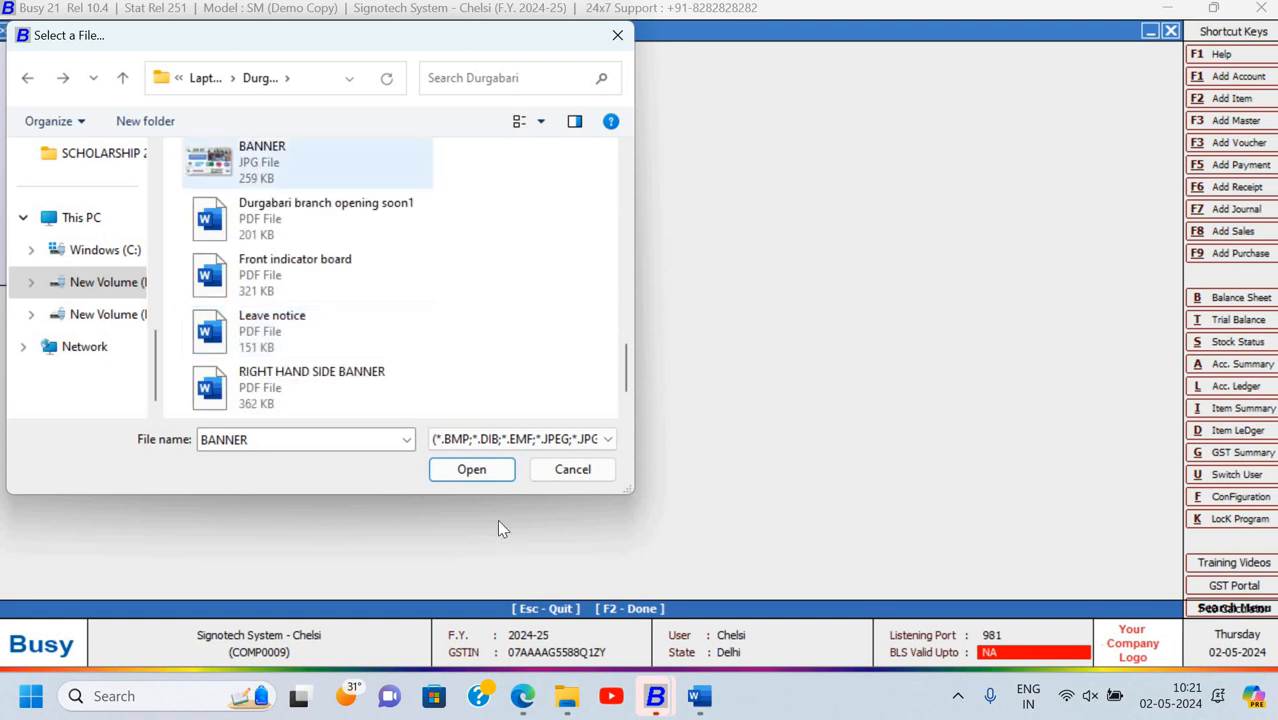
pyautogui.click(484, 469)
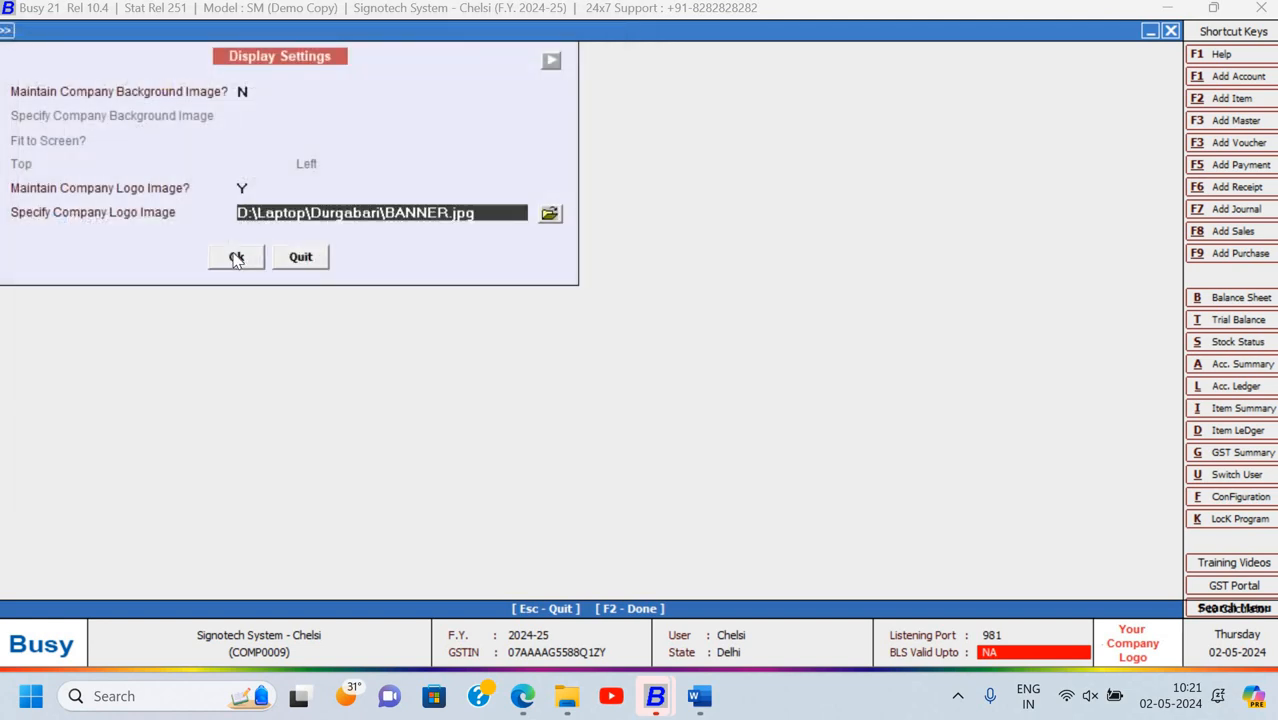
pyautogui.click(250, 262)
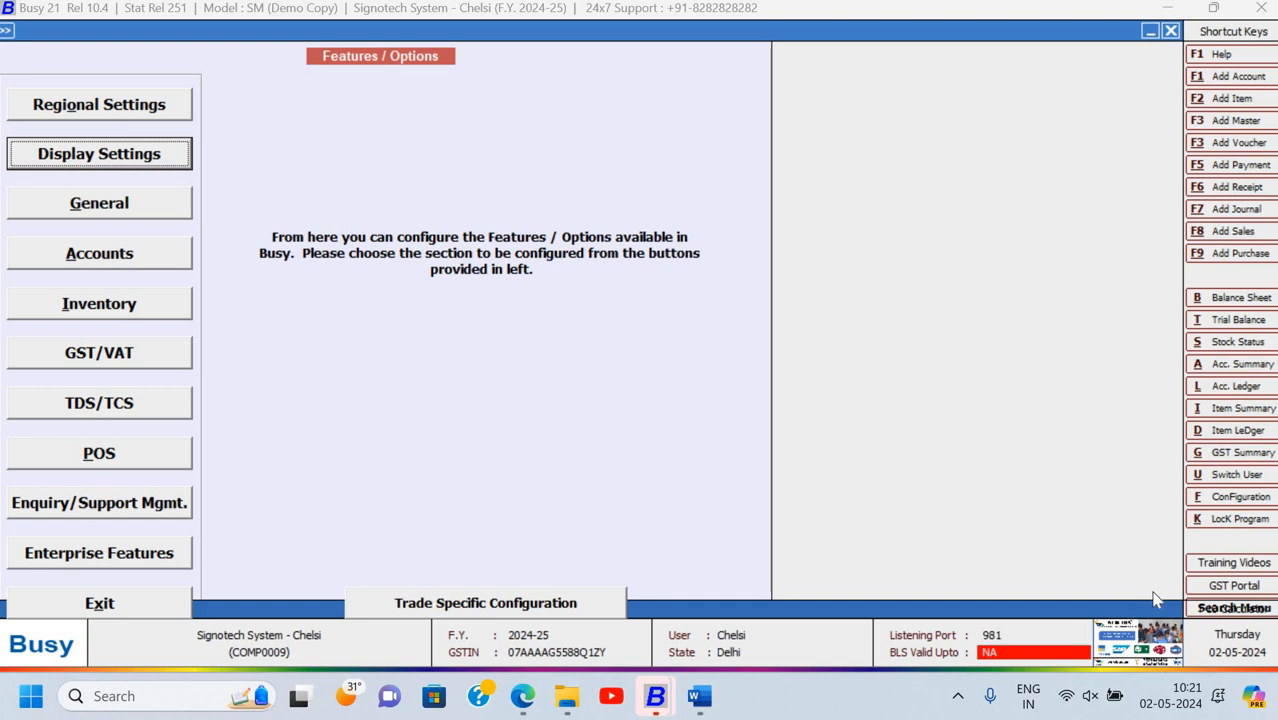
# Set Maintain Company Logo Image to N in Display Settings and save
pyautogui.click(134, 162)
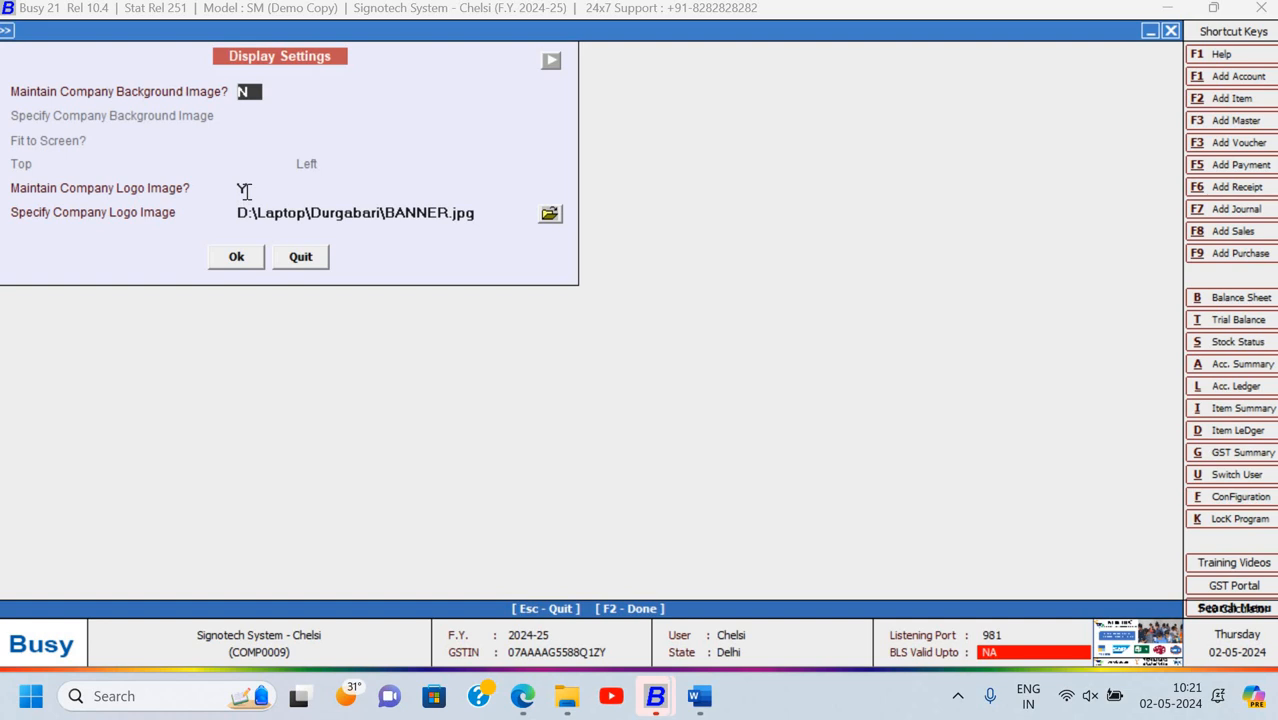
pyautogui.click(245, 191)
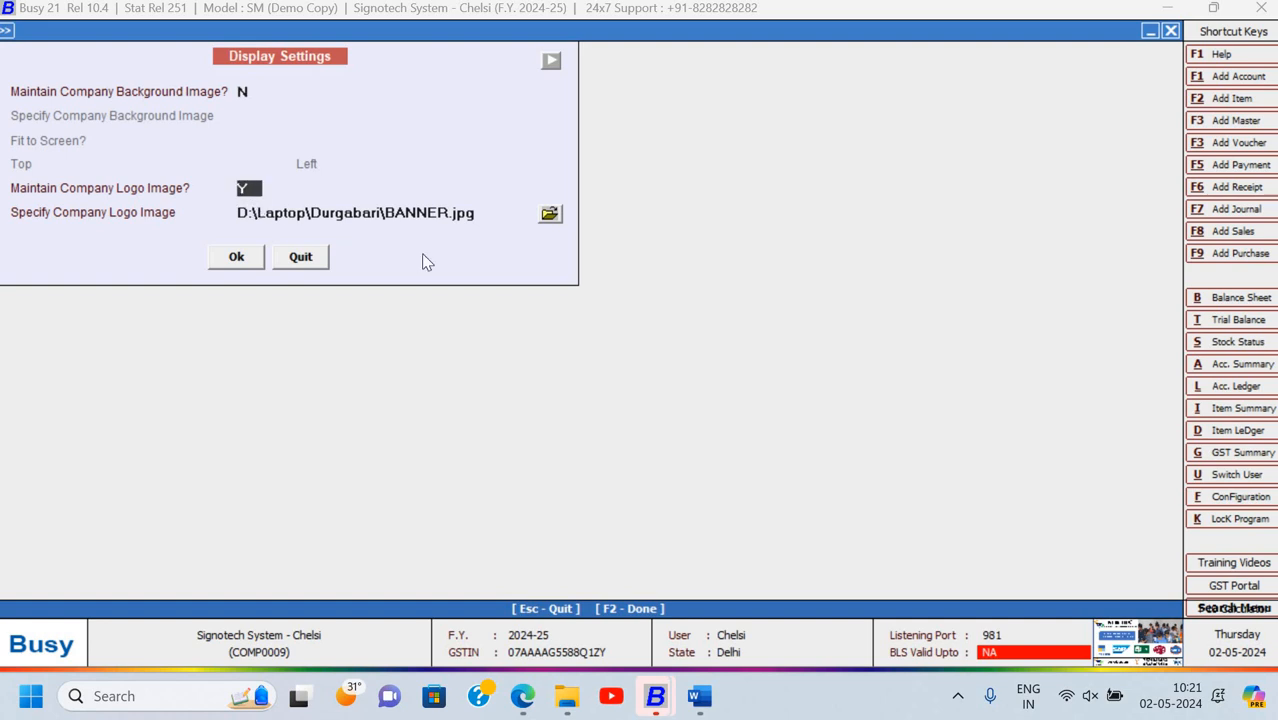
pyautogui.press('n')
pyautogui.press('Return')
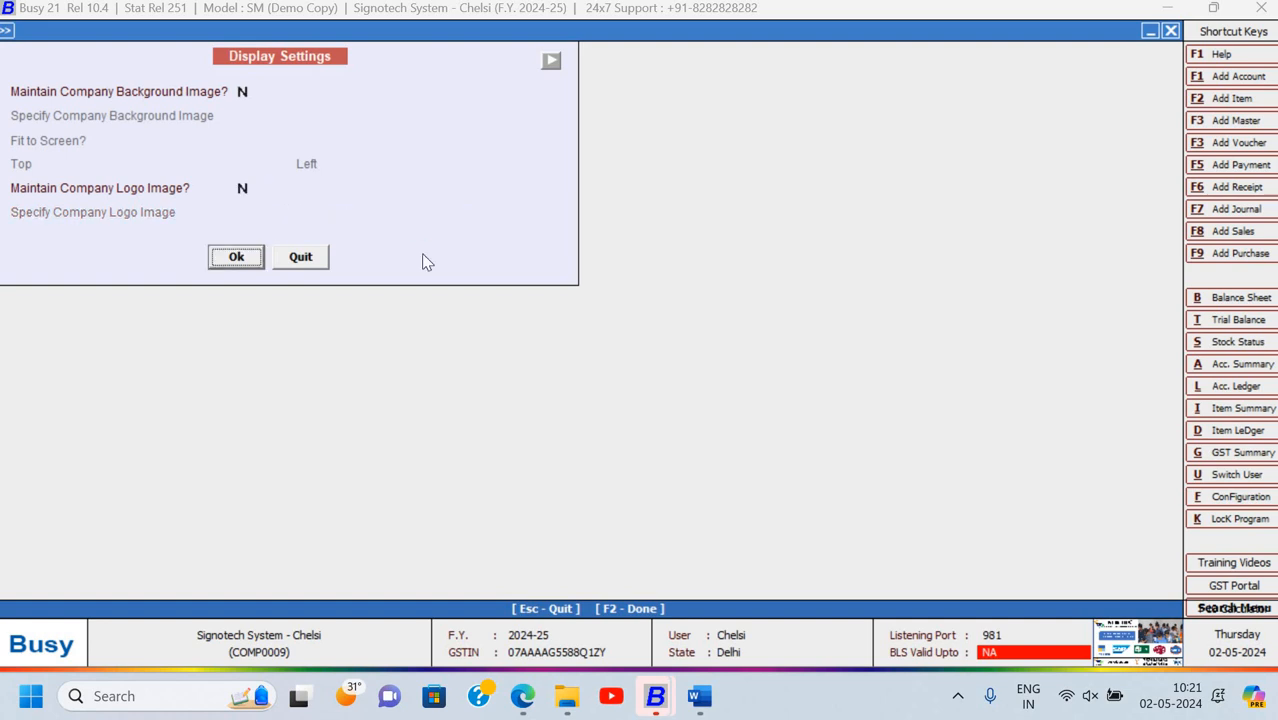
pyautogui.press('Return')
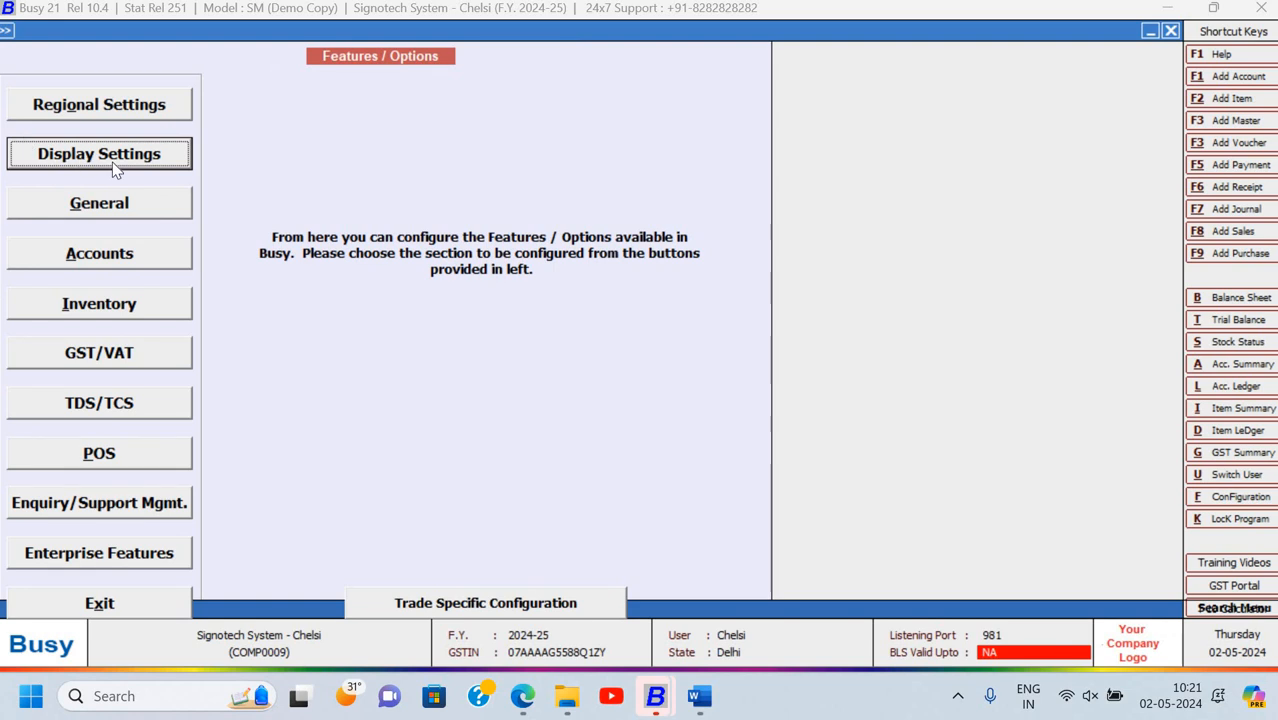
# Exit the configuration screens and switch to the assignment document in Word
pyautogui.press('Escape')
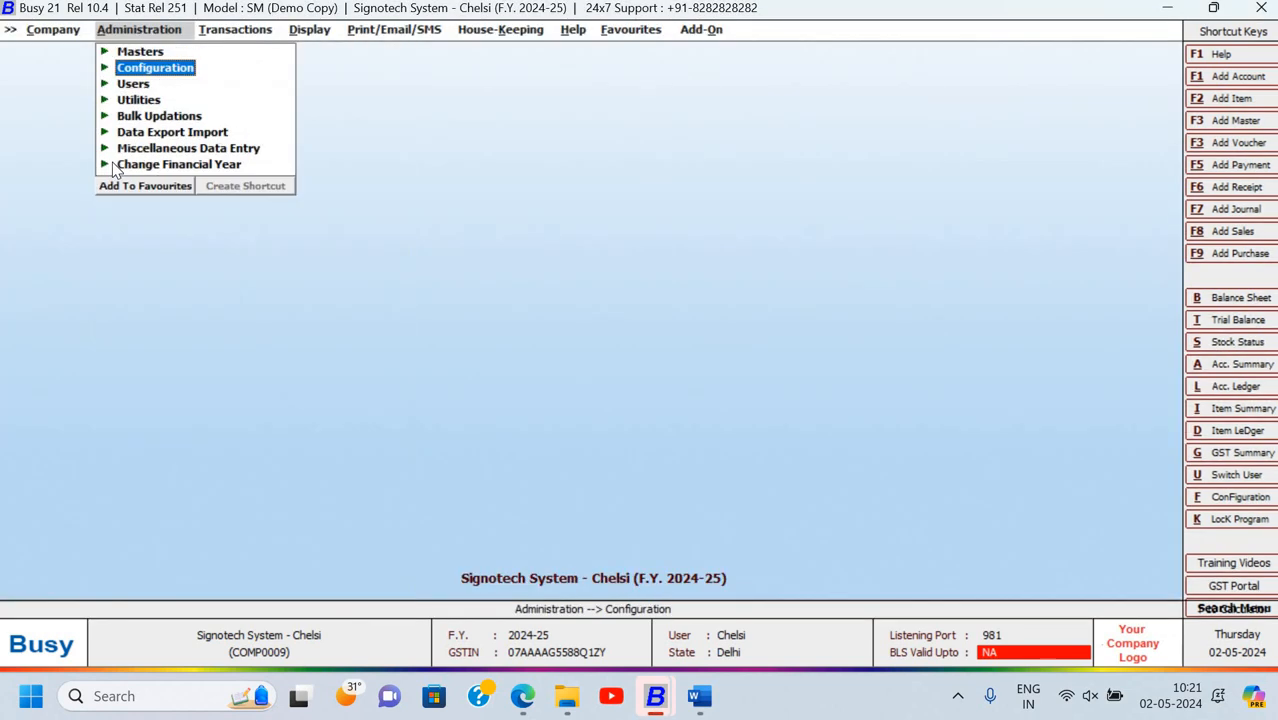
pyautogui.press('Escape')
pyautogui.press('n')
pyautogui.hotkey('alt', 'Tab')
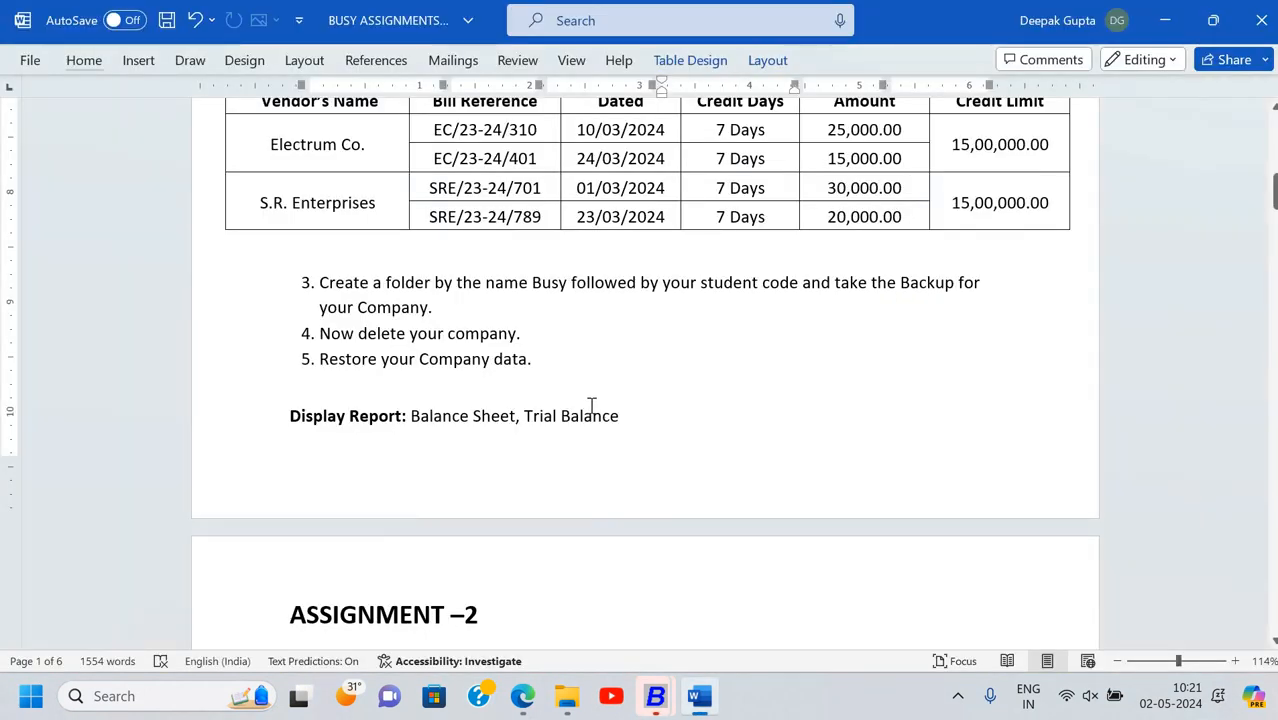
# Scroll to ASSIGNMENT –2 and place the cursor in the office rent paragraph
pyautogui.scroll(-8, 591, 405)
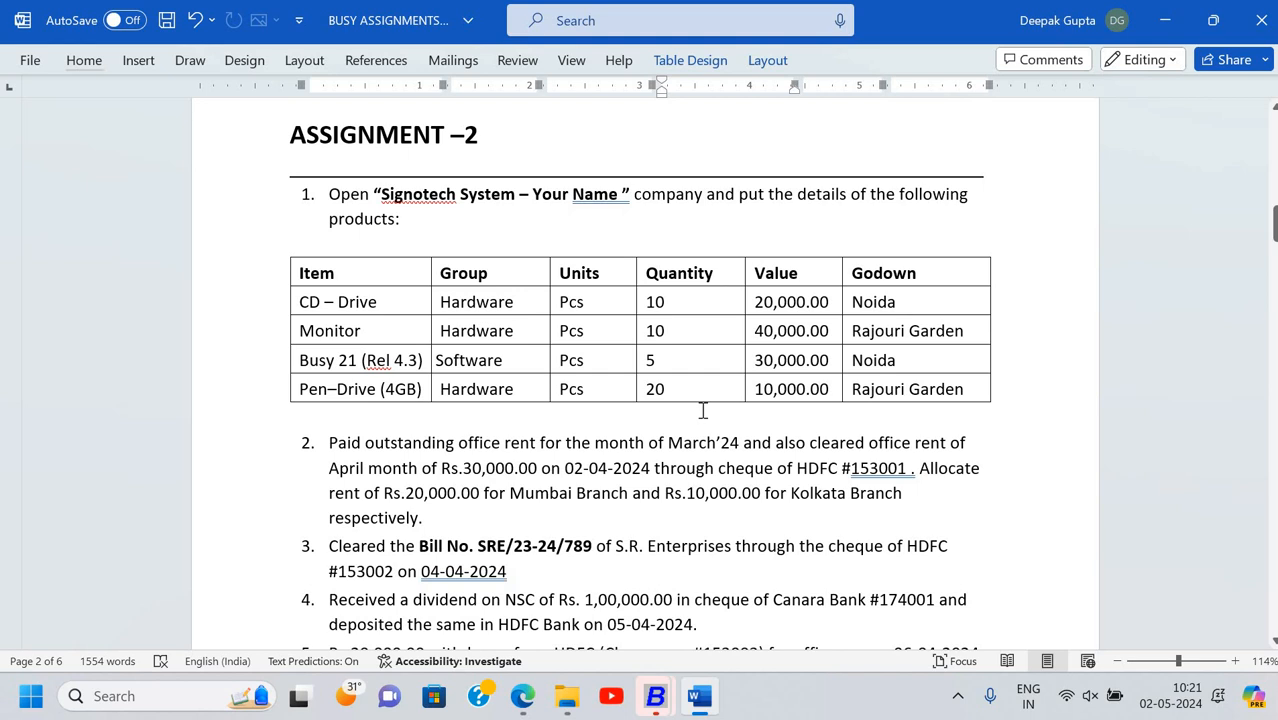
pyautogui.scroll(6, 703, 410)
pyautogui.scroll(-6, 703, 410)
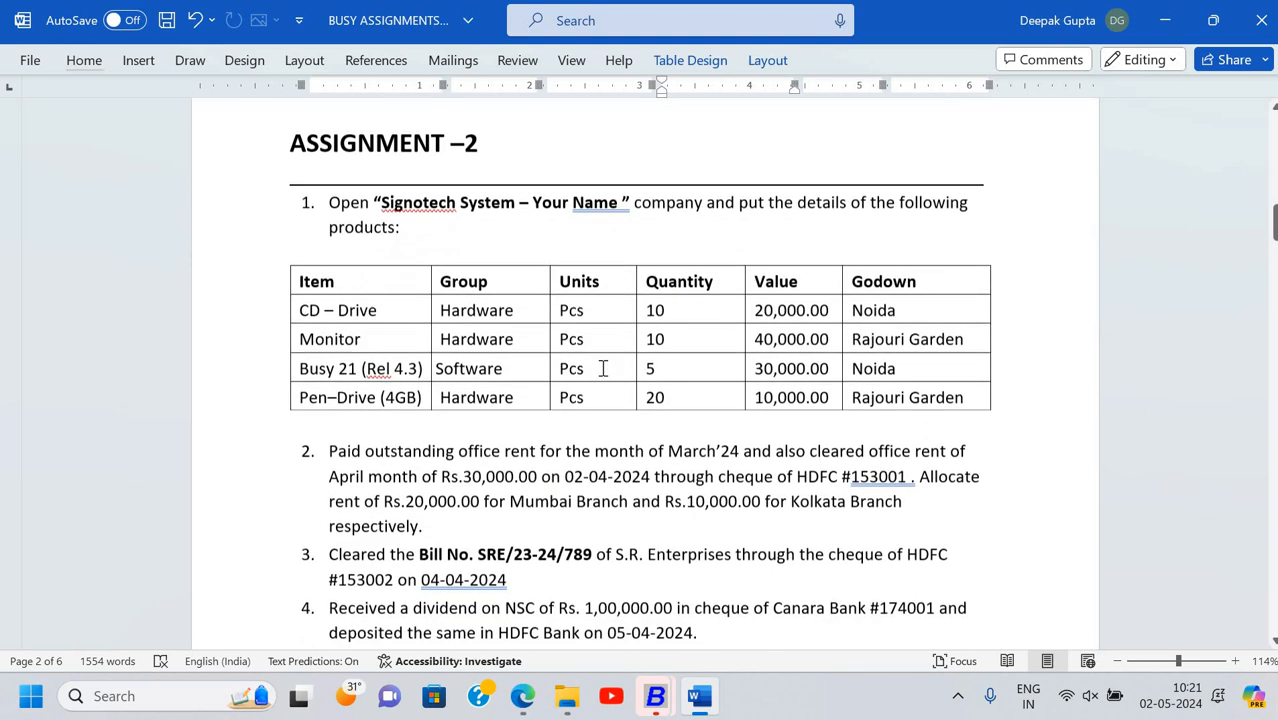
pyautogui.click(483, 472)
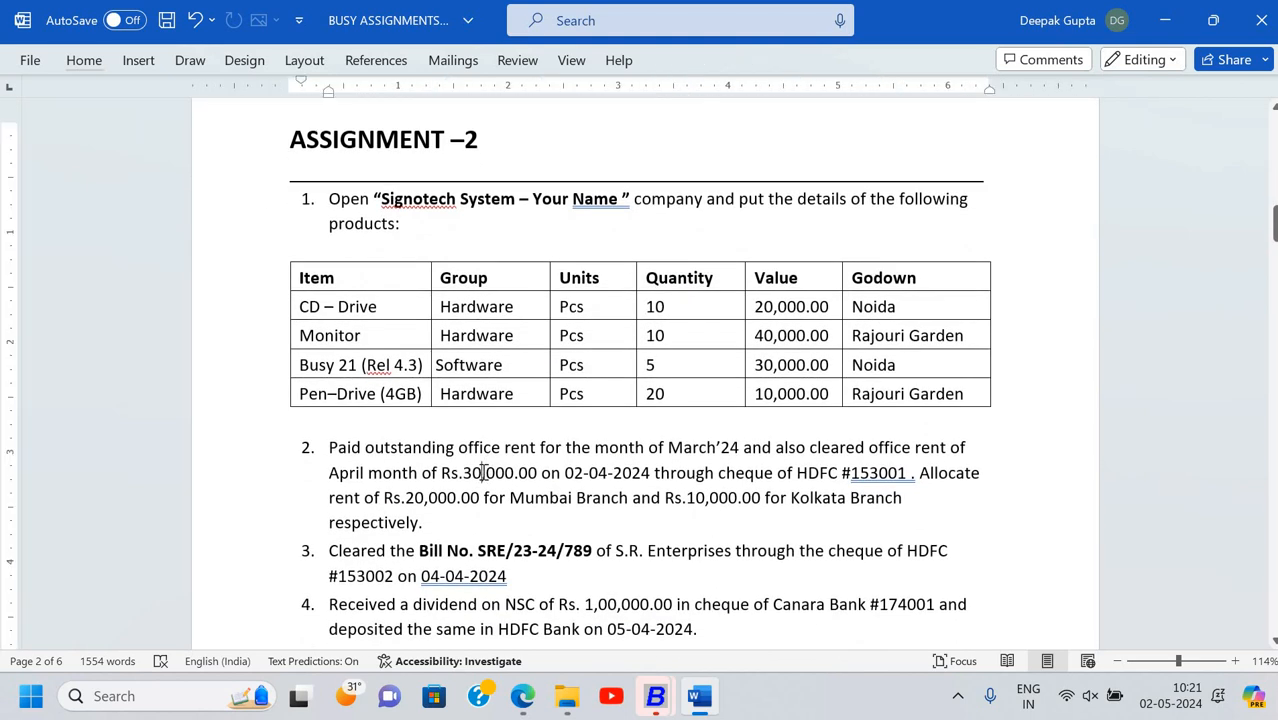